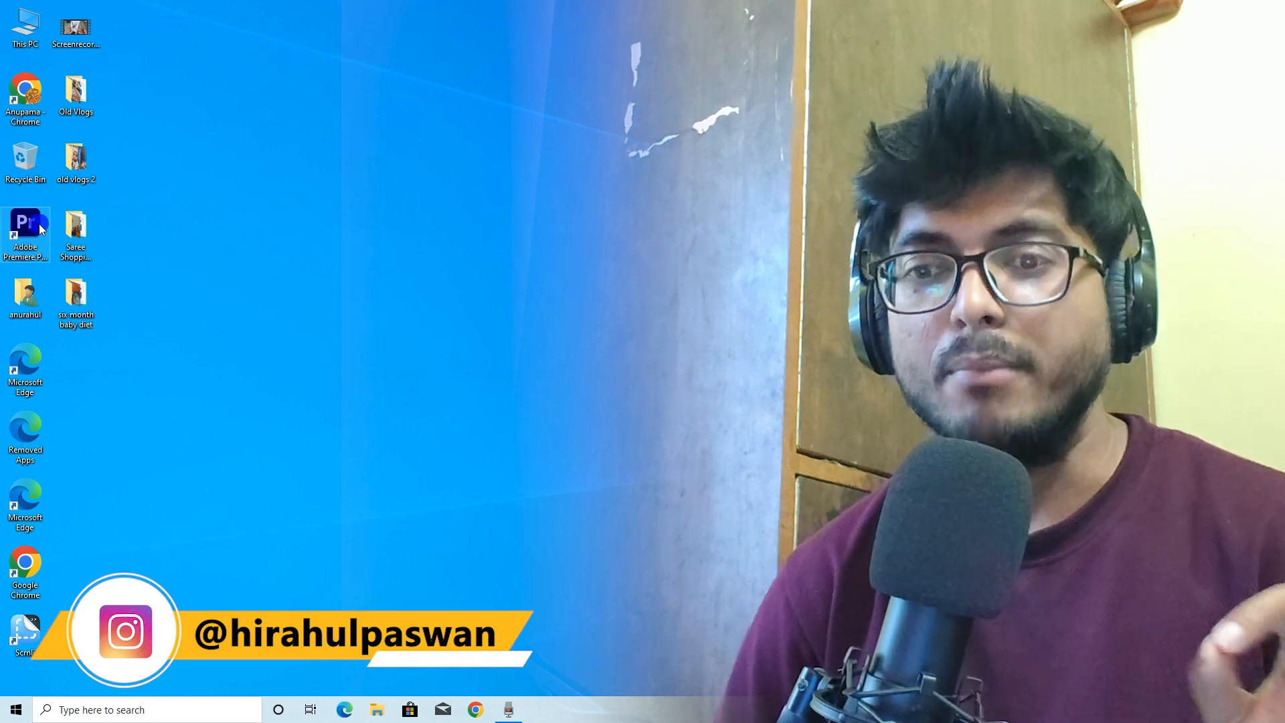
# Launch Premiere Pro and start a new project
pyautogui.doubleClick(40, 226)
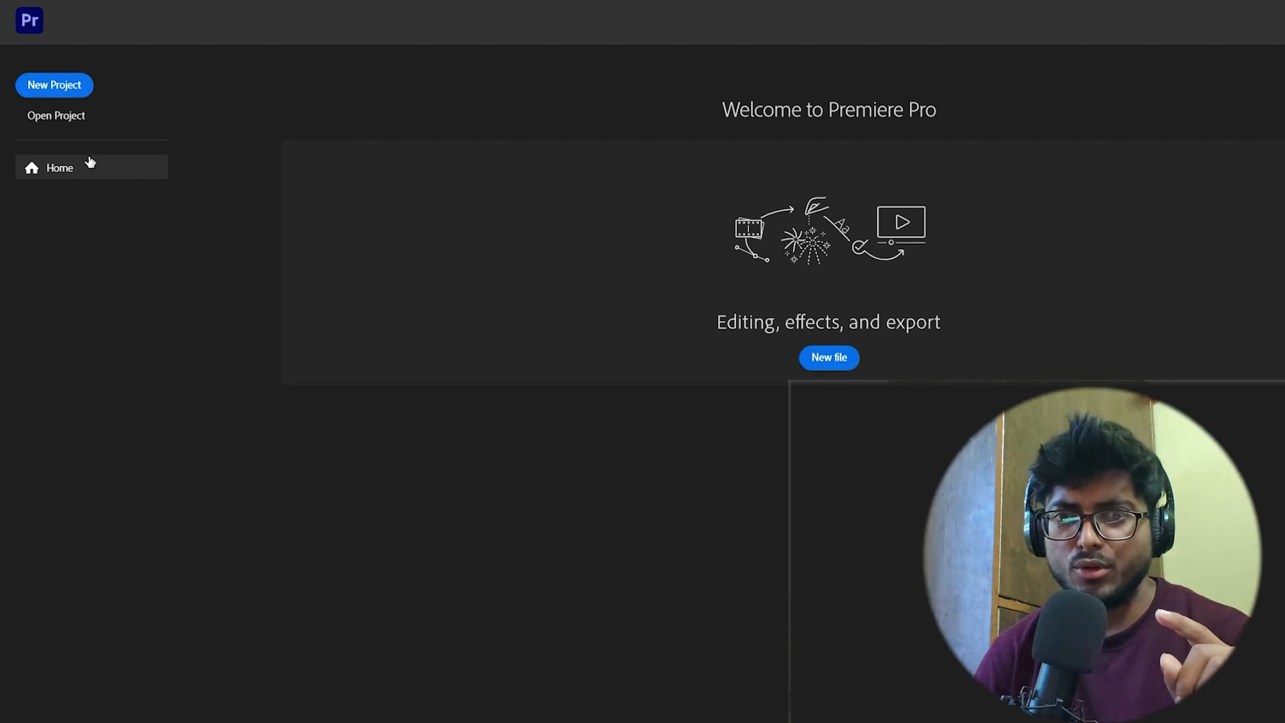
pyautogui.click(85, 85)
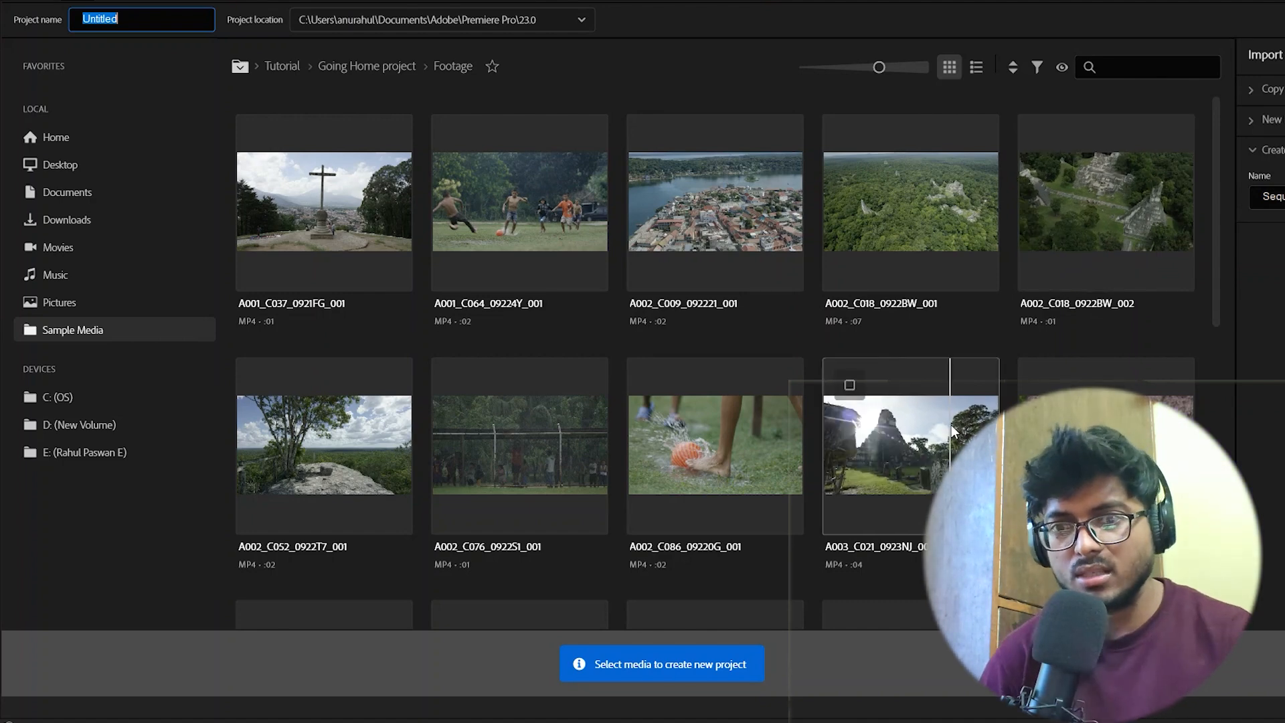
# Name the project Video Editing IN Premiere Pro Lesson1
pyautogui.scroll(-10, 951, 426)
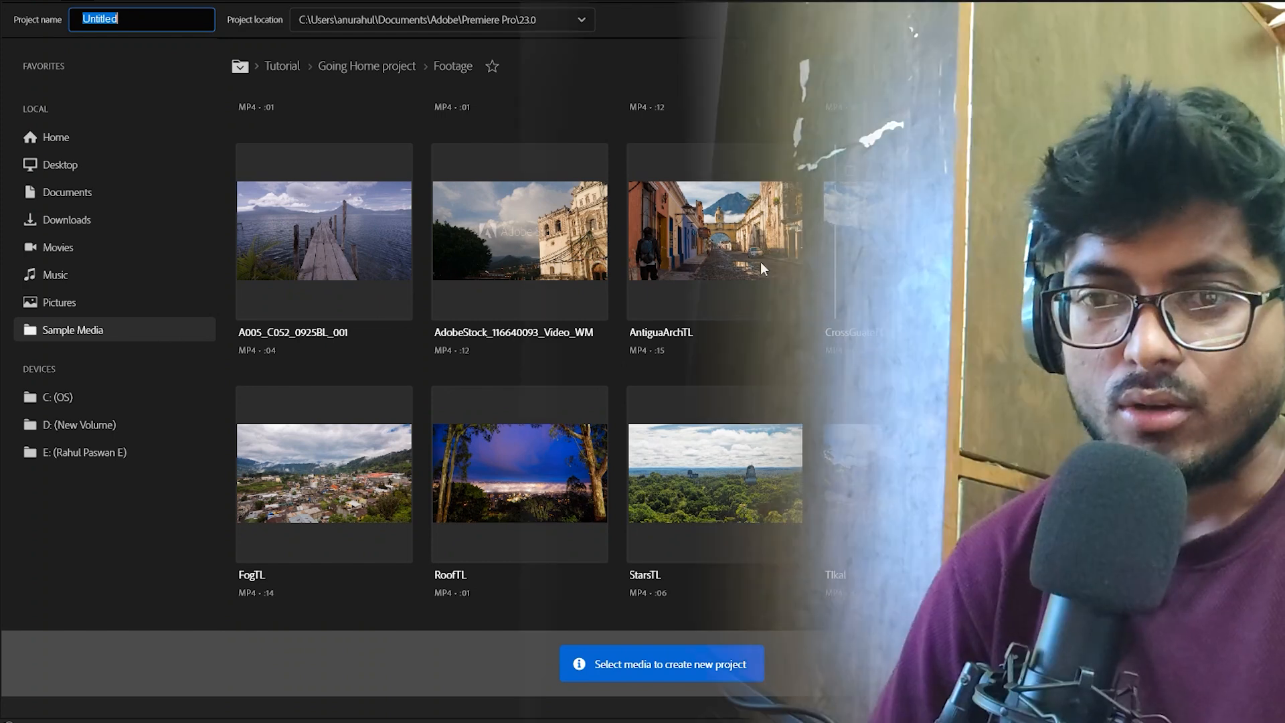
pyautogui.scroll(10, 712, 264)
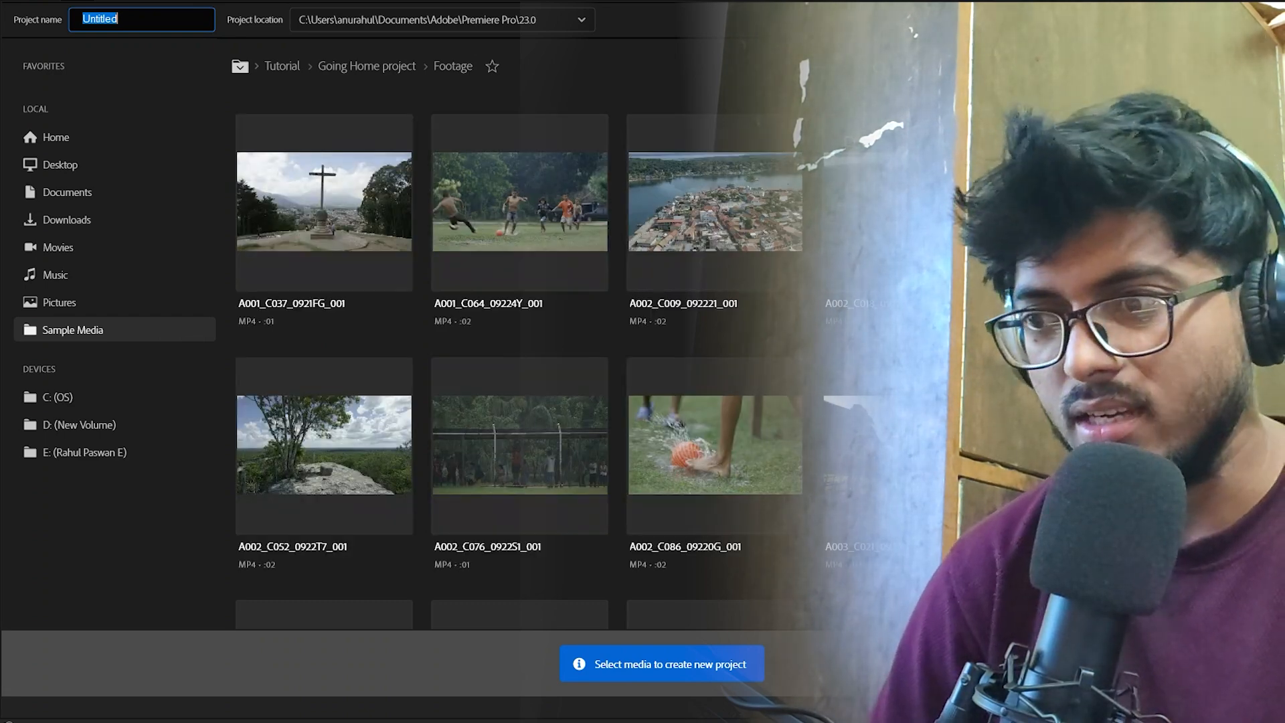
pyautogui.scroll(-5, 519, 361)
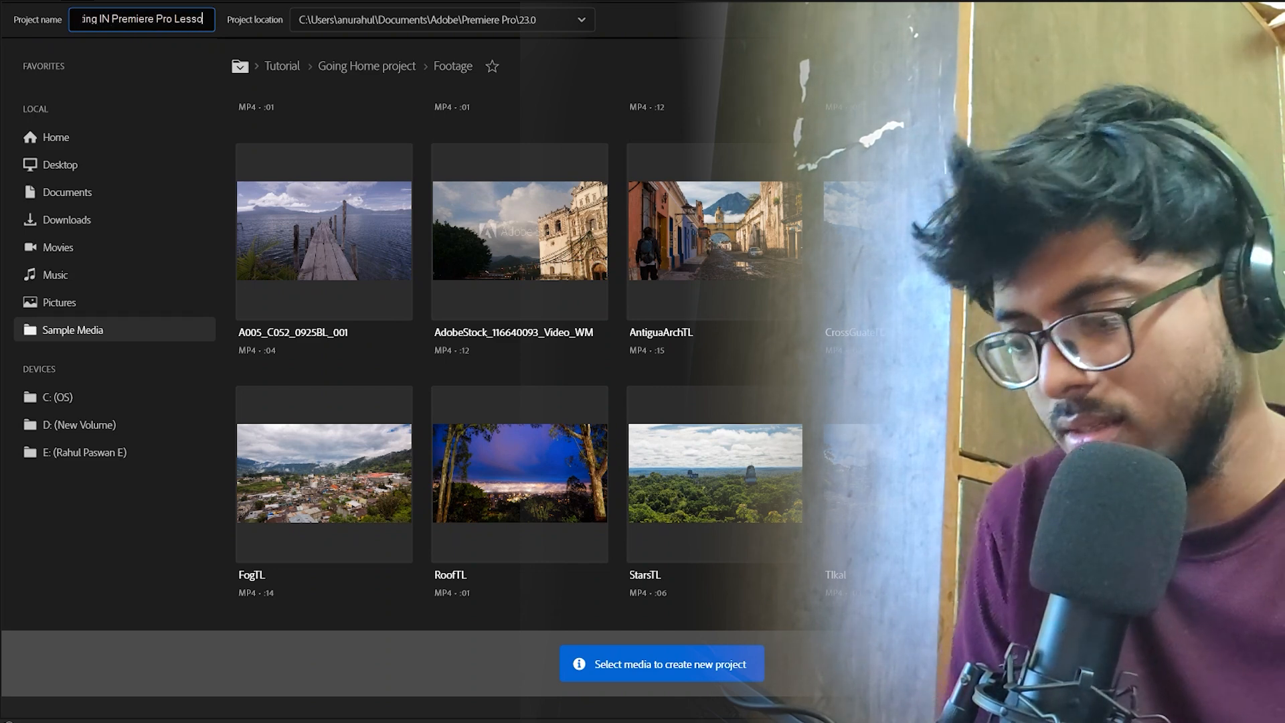
pyautogui.write('n1')
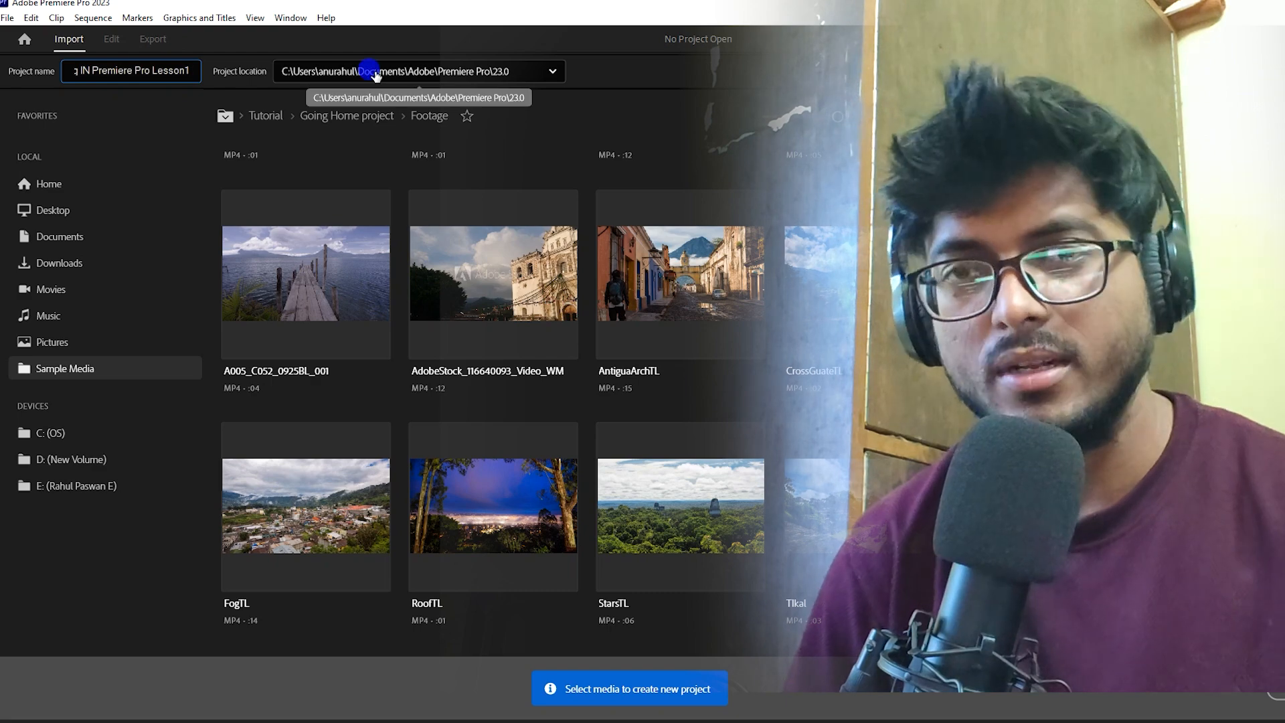
# Open the project location chooser and browse to Documents > Adobe > Premiere Pro > 23.0
pyautogui.click(377, 71)
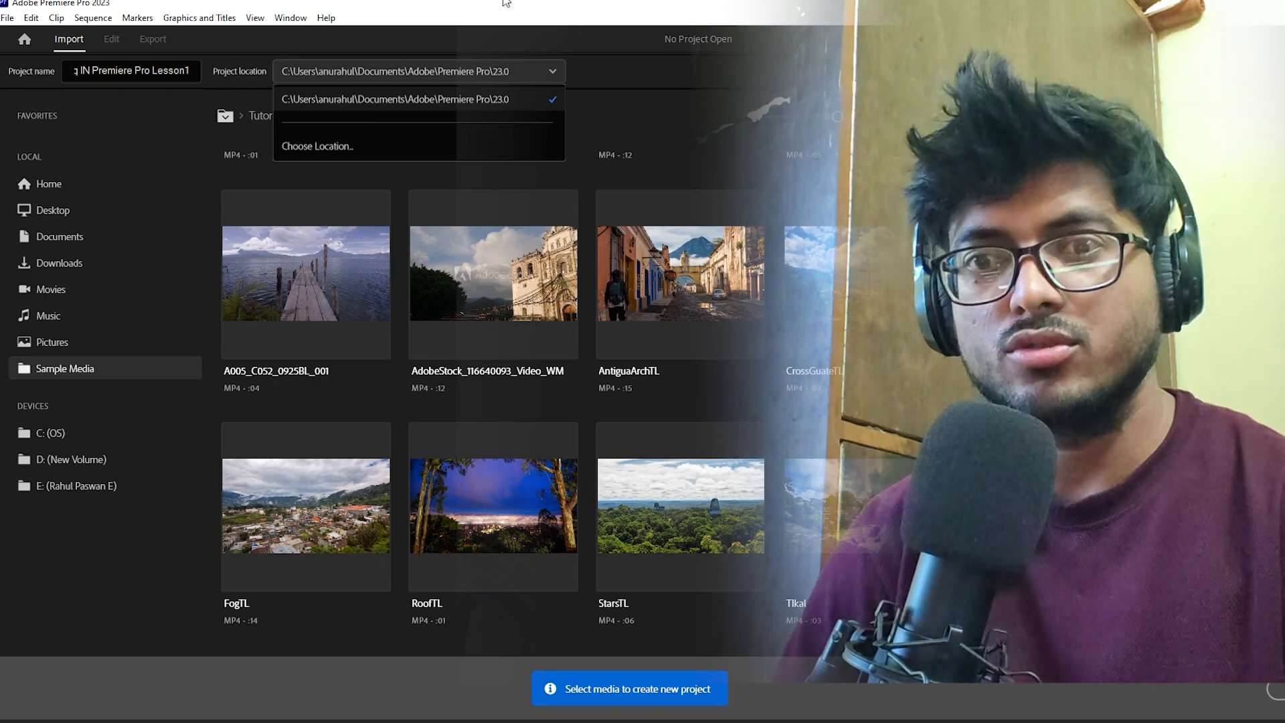
pyautogui.click(355, 146)
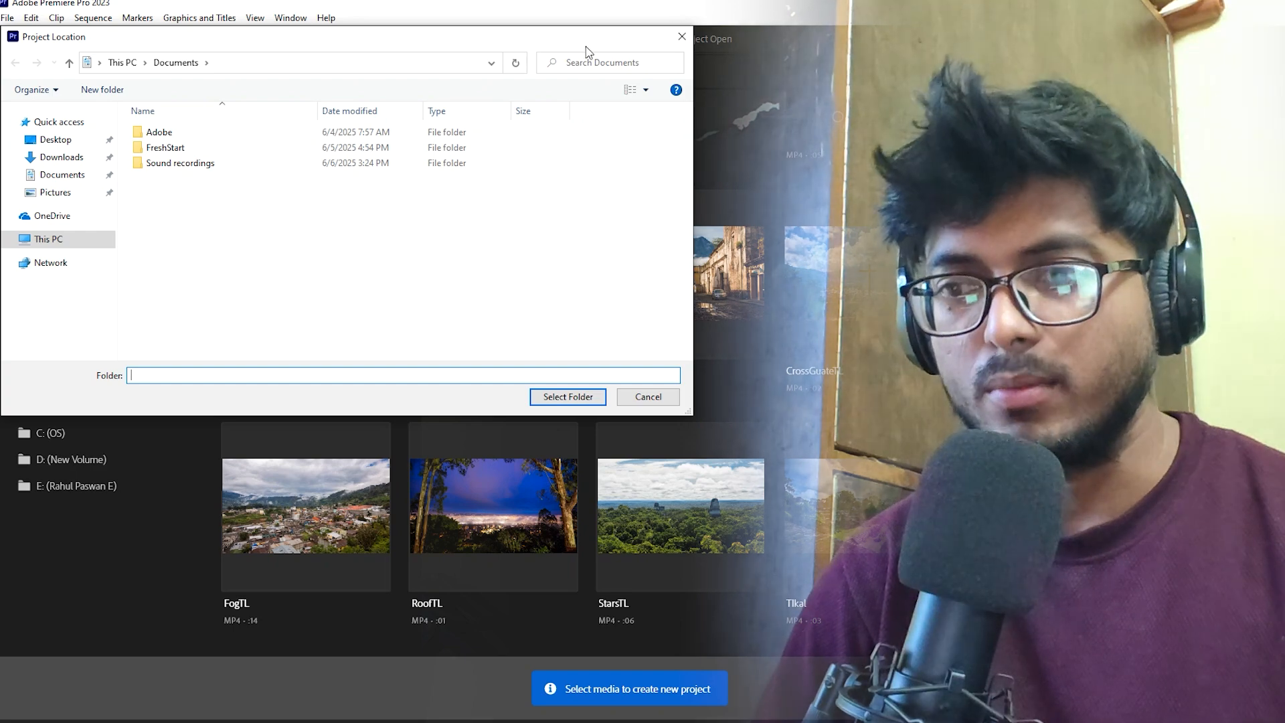
pyautogui.moveTo(588, 36); pyautogui.dragTo(776, 58)
pyautogui.moveTo(879, 438); pyautogui.dragTo(1071, 522)
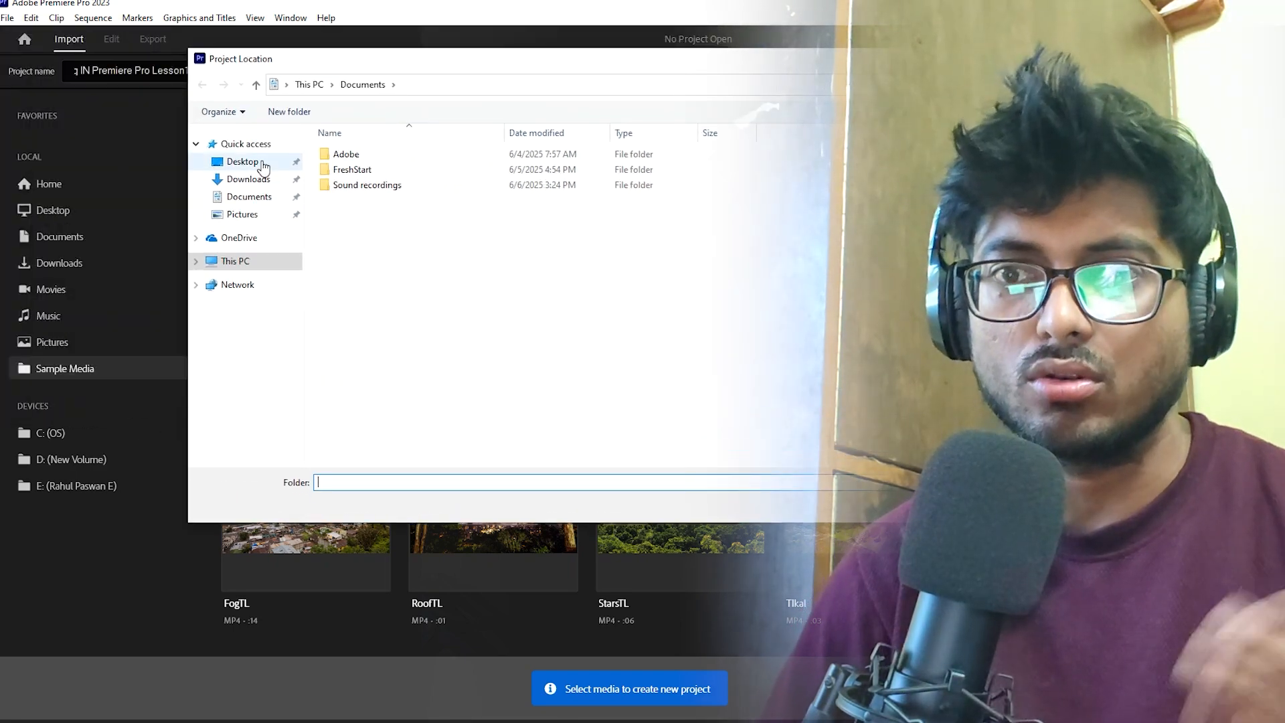
pyautogui.click(267, 166)
pyautogui.click(264, 178)
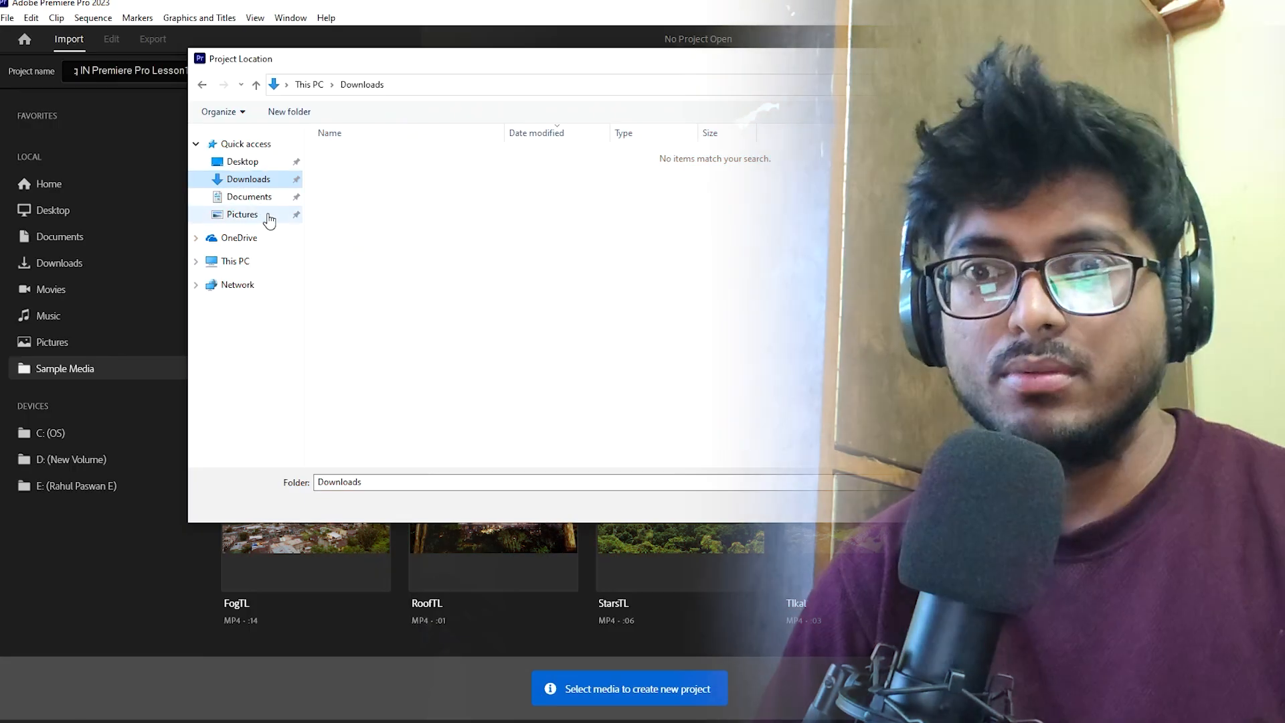
pyautogui.click(260, 197)
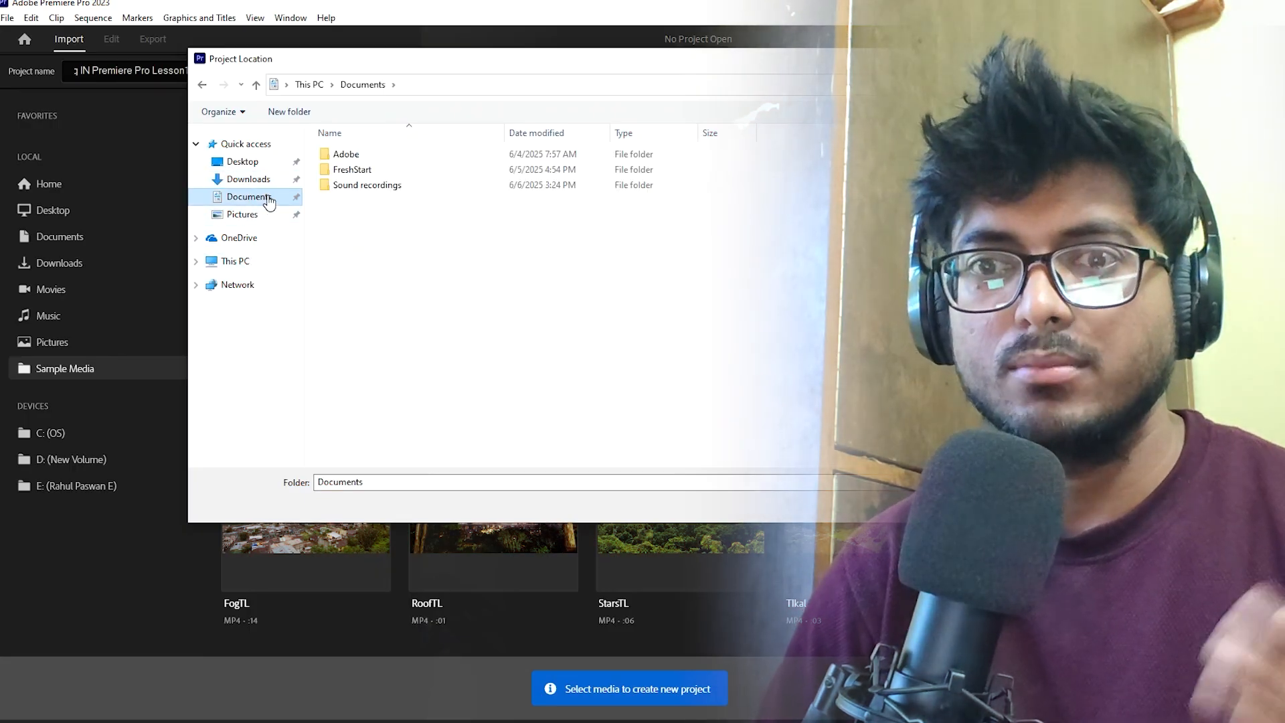
pyautogui.doubleClick(366, 158)
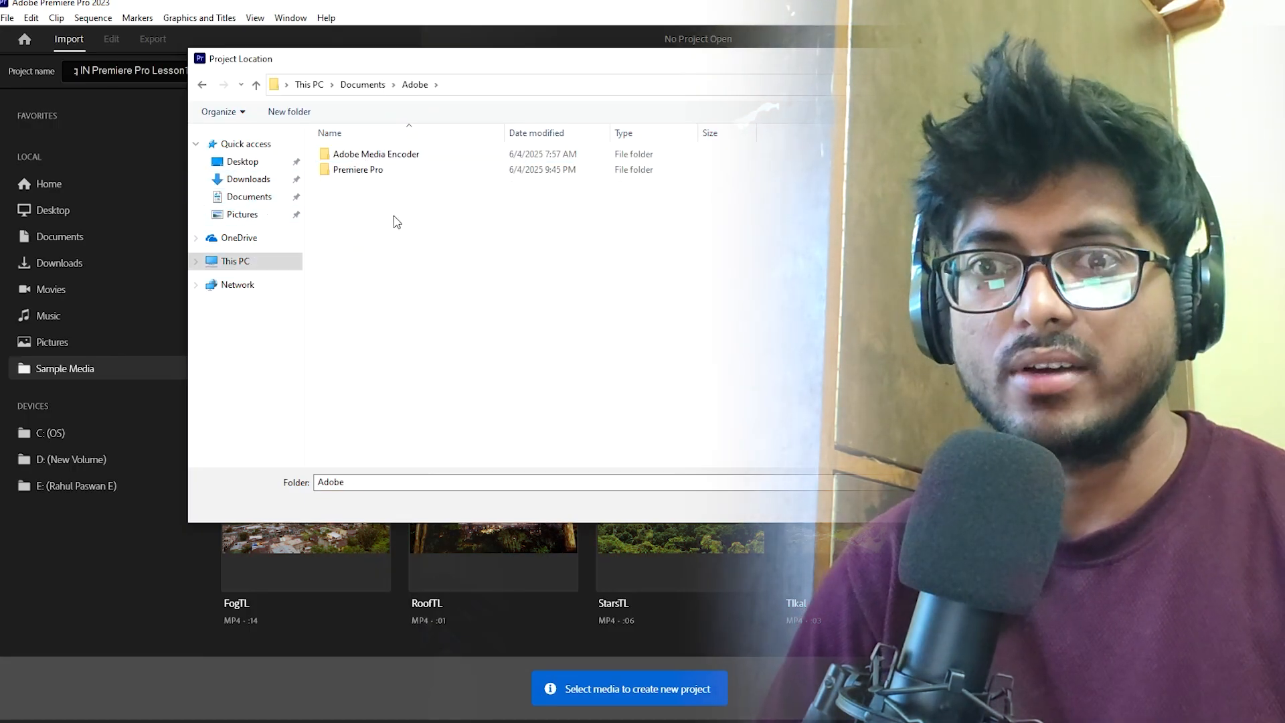
pyautogui.doubleClick(368, 172)
pyautogui.doubleClick(343, 153)
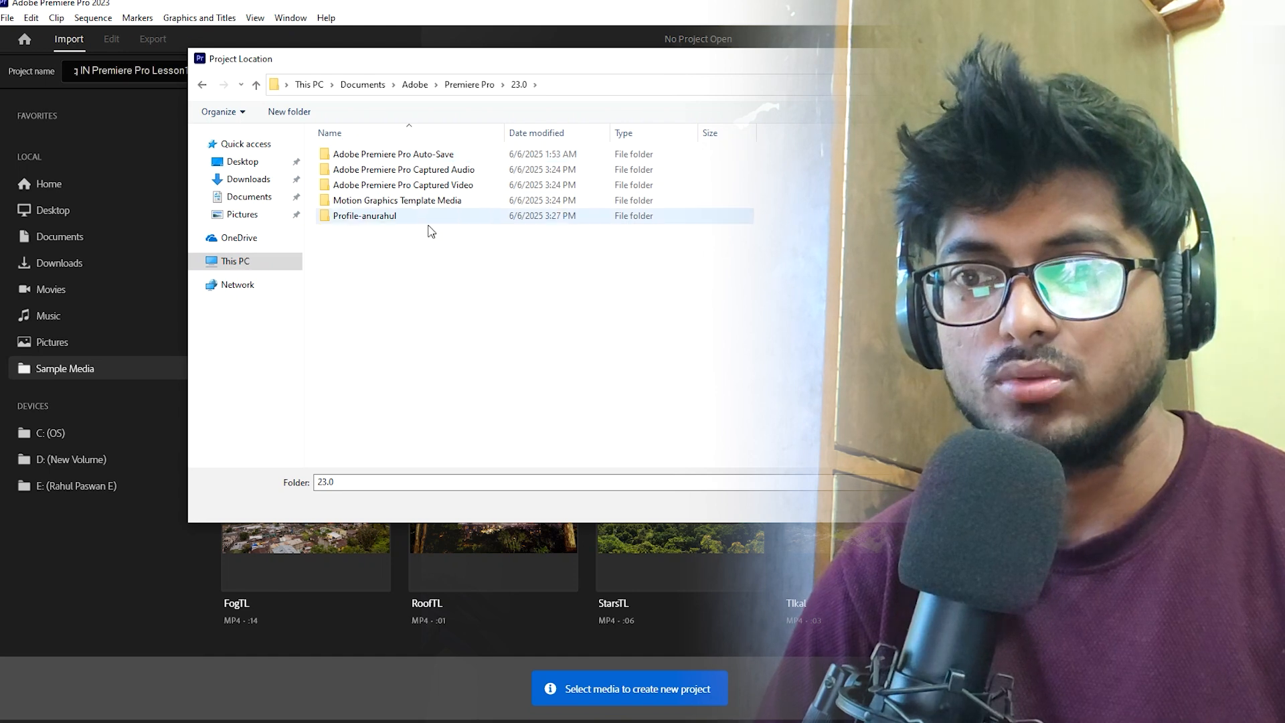
# Switch the folder view in the location chooser to large icons and close the chooser
pyautogui.rightClick(400, 271)
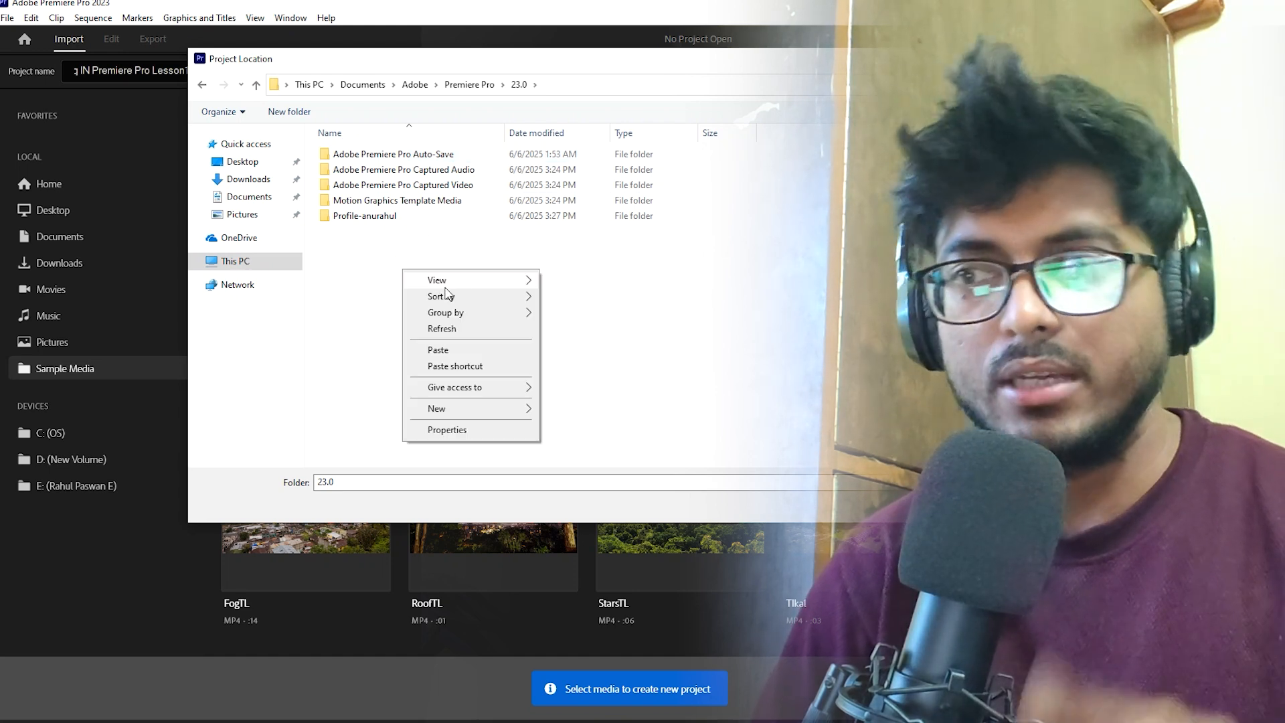
pyautogui.moveTo(444, 278)
pyautogui.click(589, 313)
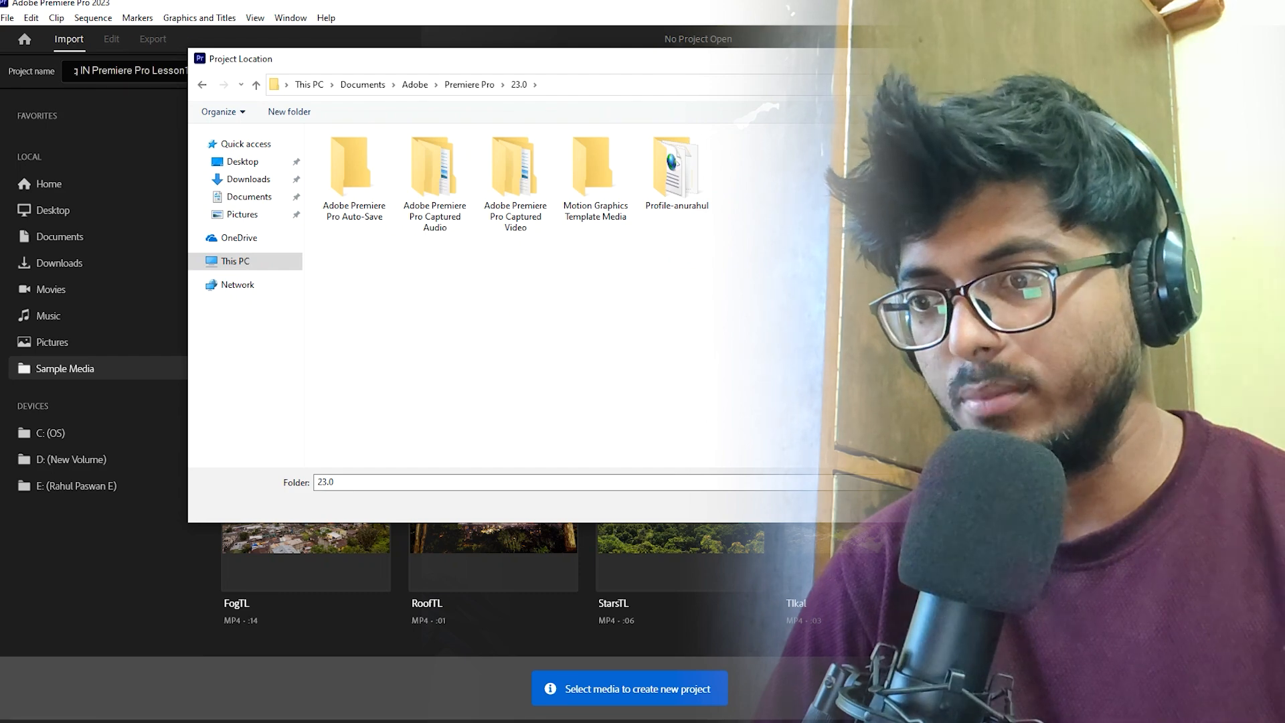
pyautogui.click(937, 506)
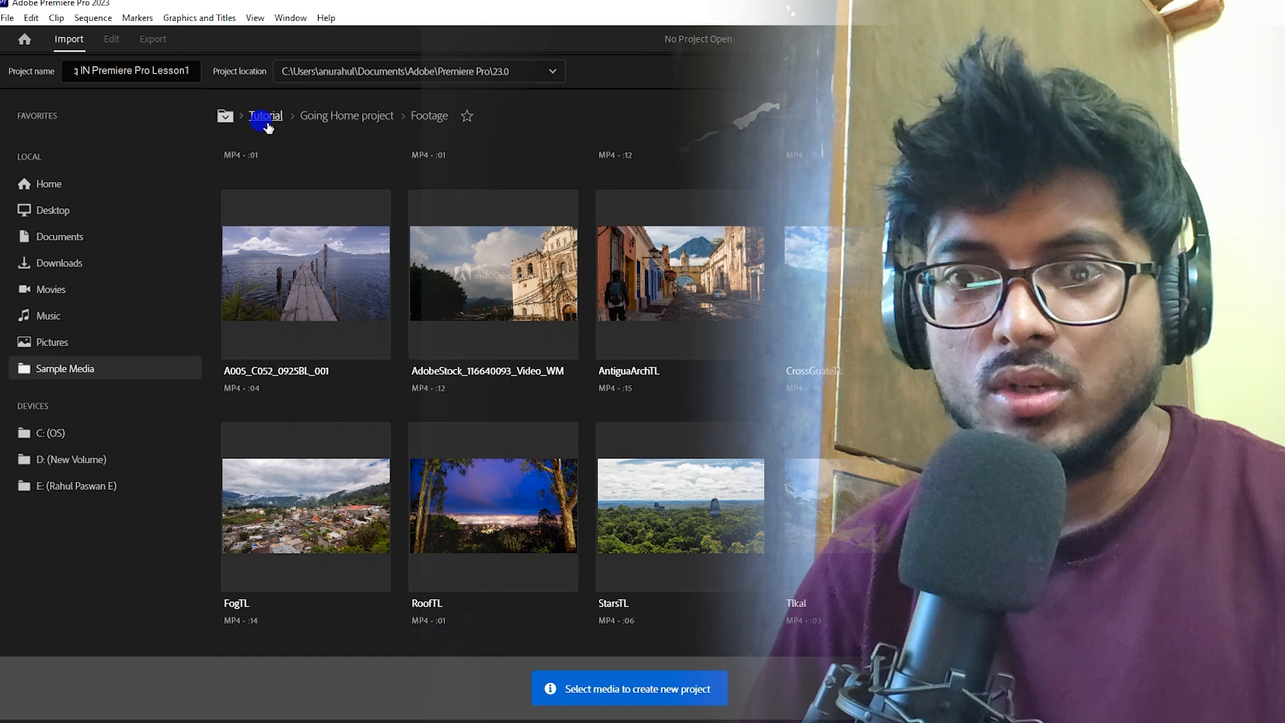
# Go to the Tutorial folder in the media browser and select the OnboardingLoop clip for import
pyautogui.click(266, 120)
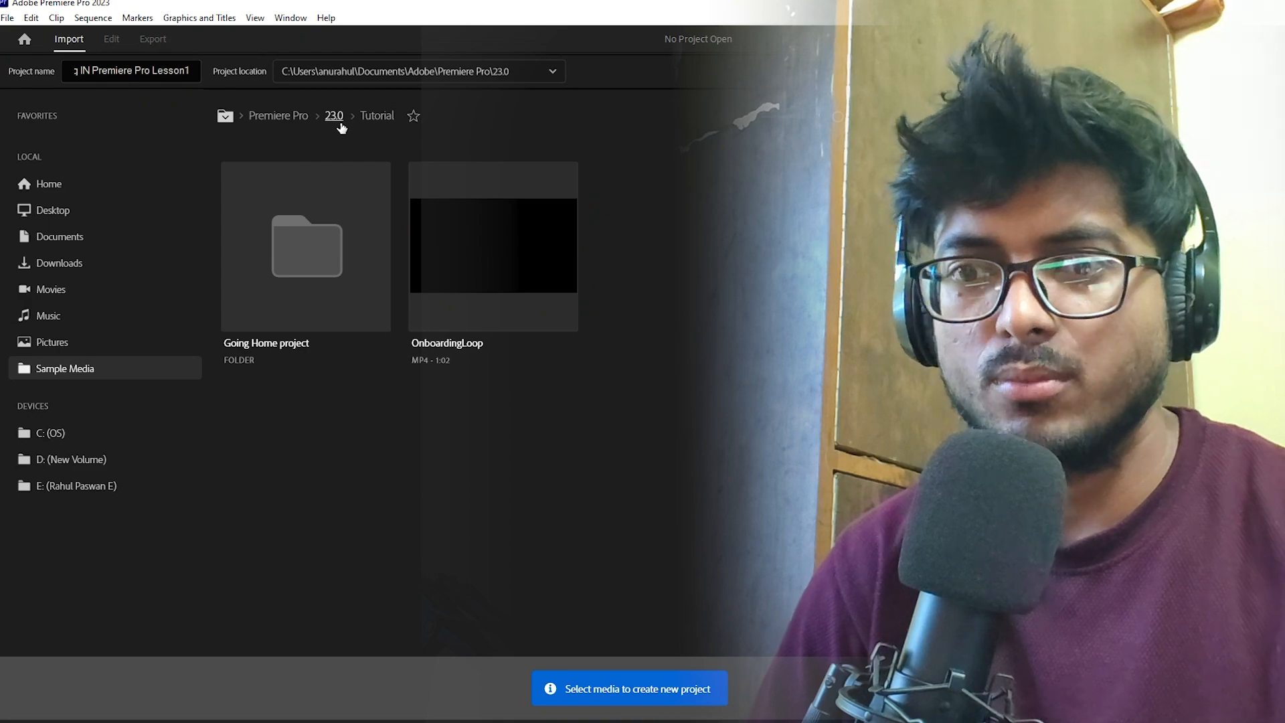
pyautogui.click(376, 116)
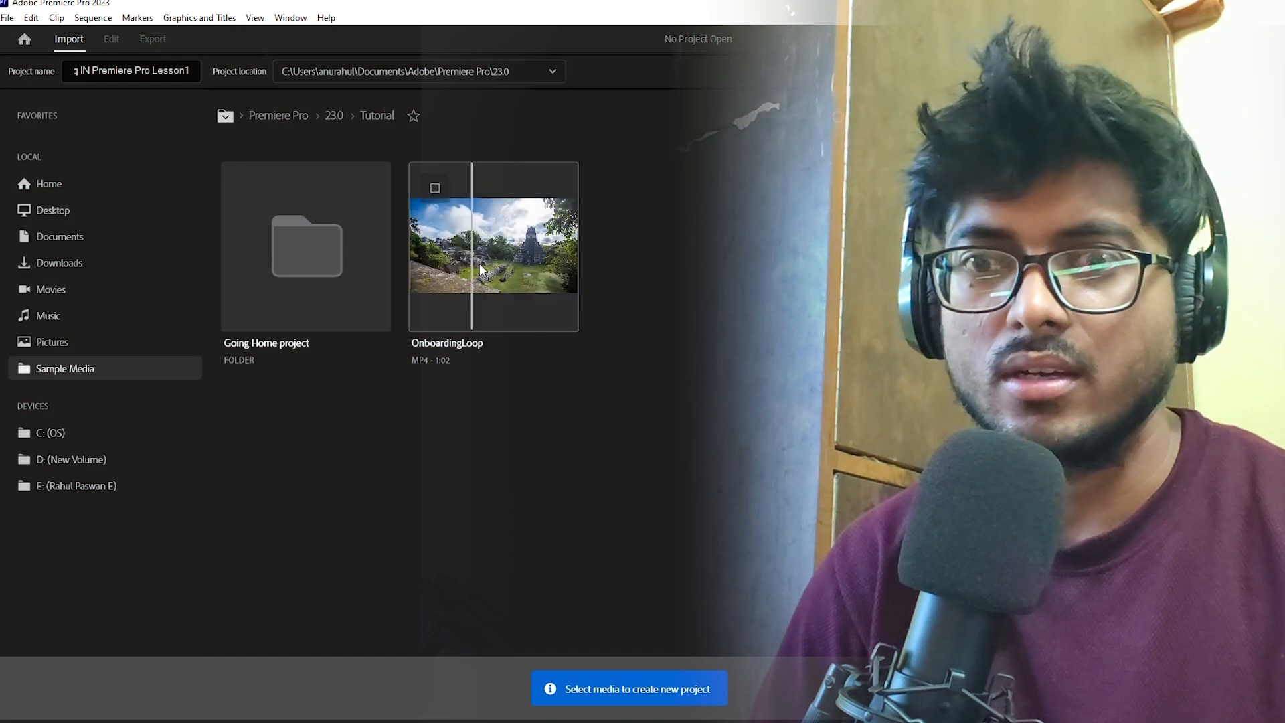
pyautogui.click(495, 257)
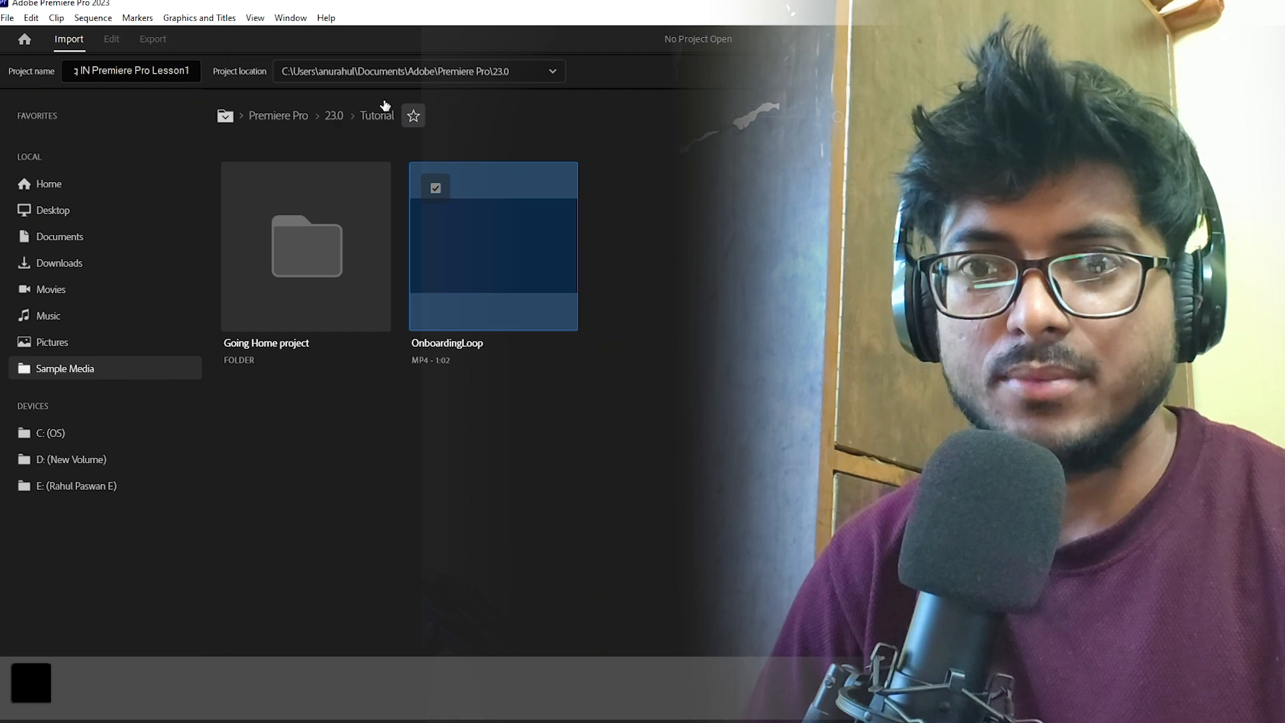
# Explore the path menu and the Home, Desktop and Music folders in the media browser
pyautogui.click(225, 116)
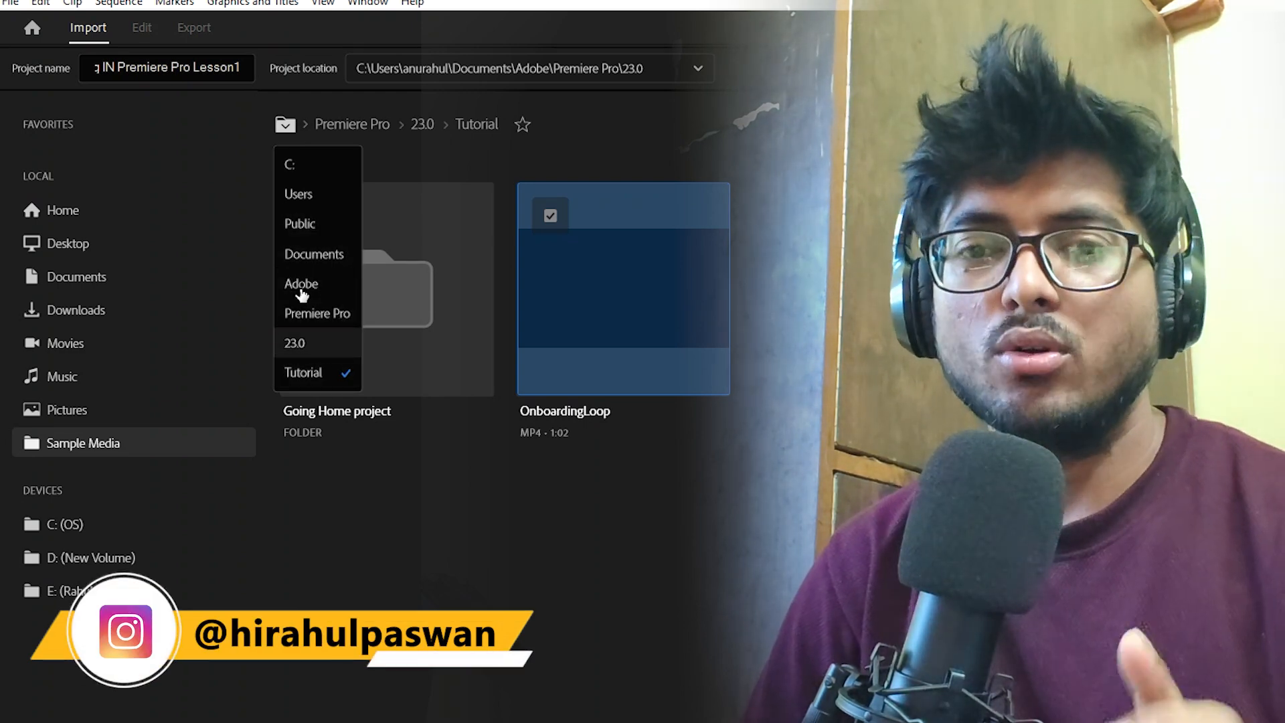
pyautogui.click(106, 222)
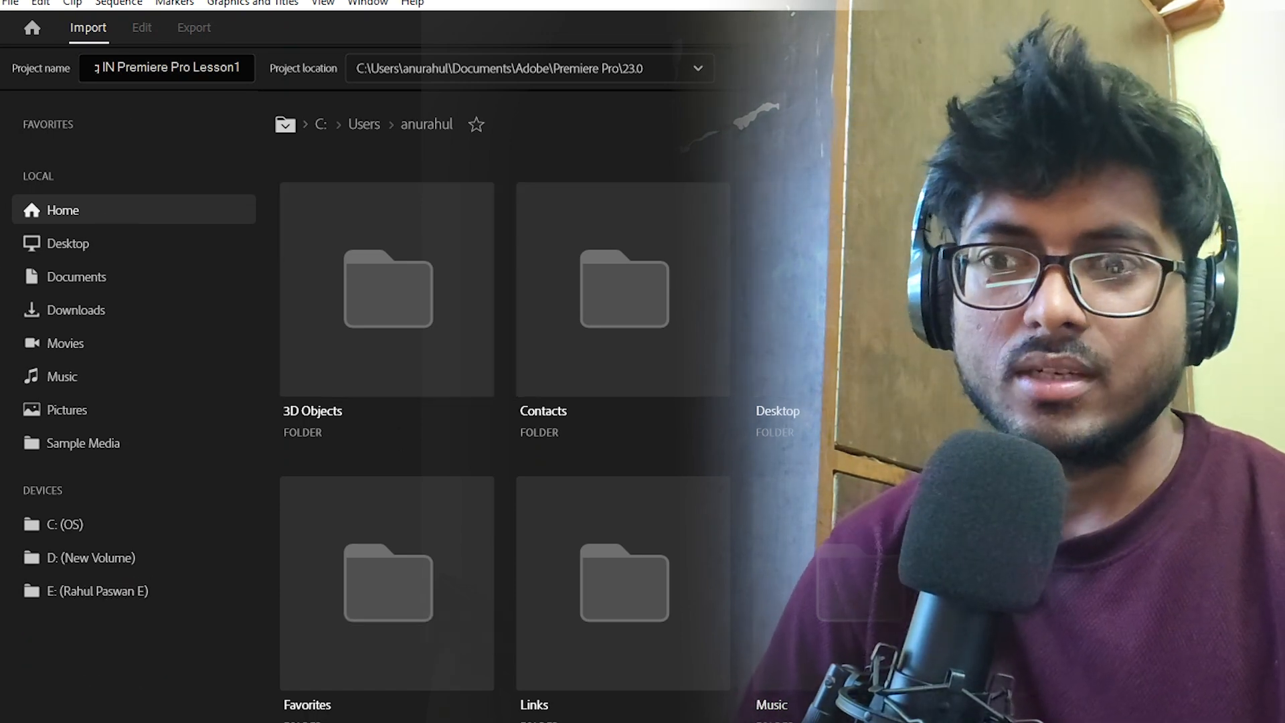
pyautogui.click(135, 247)
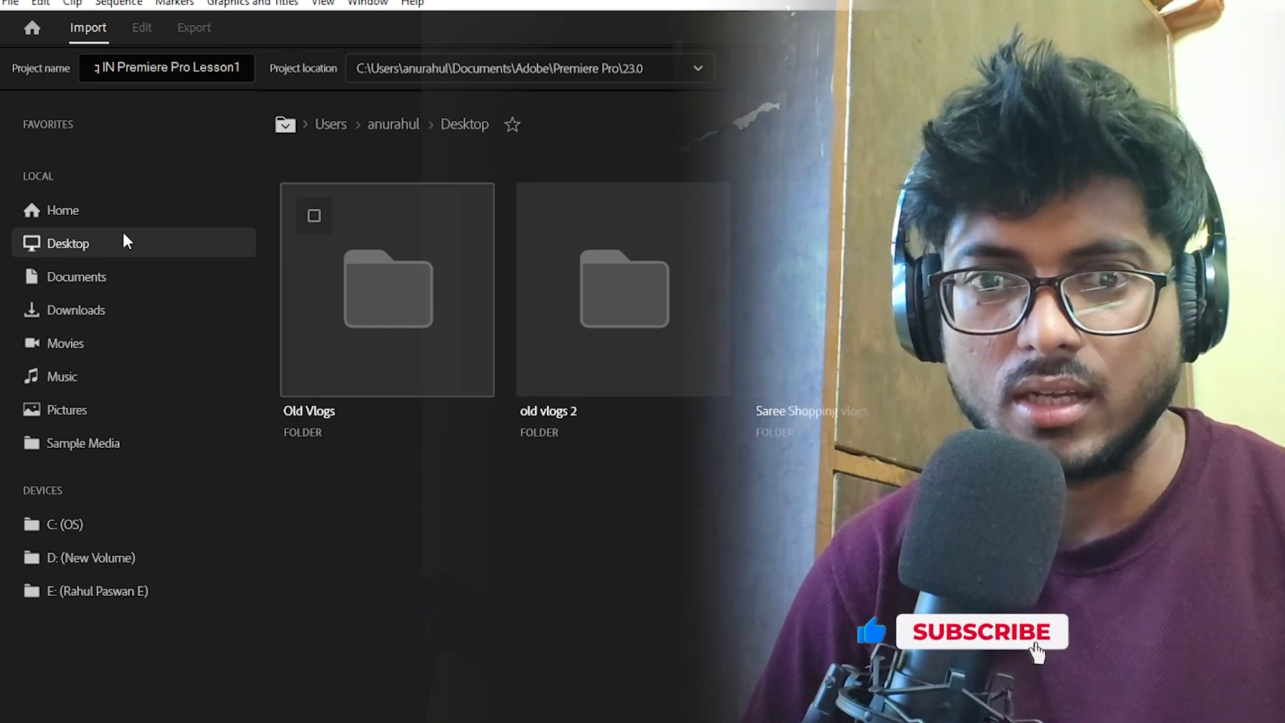
pyautogui.click(98, 373)
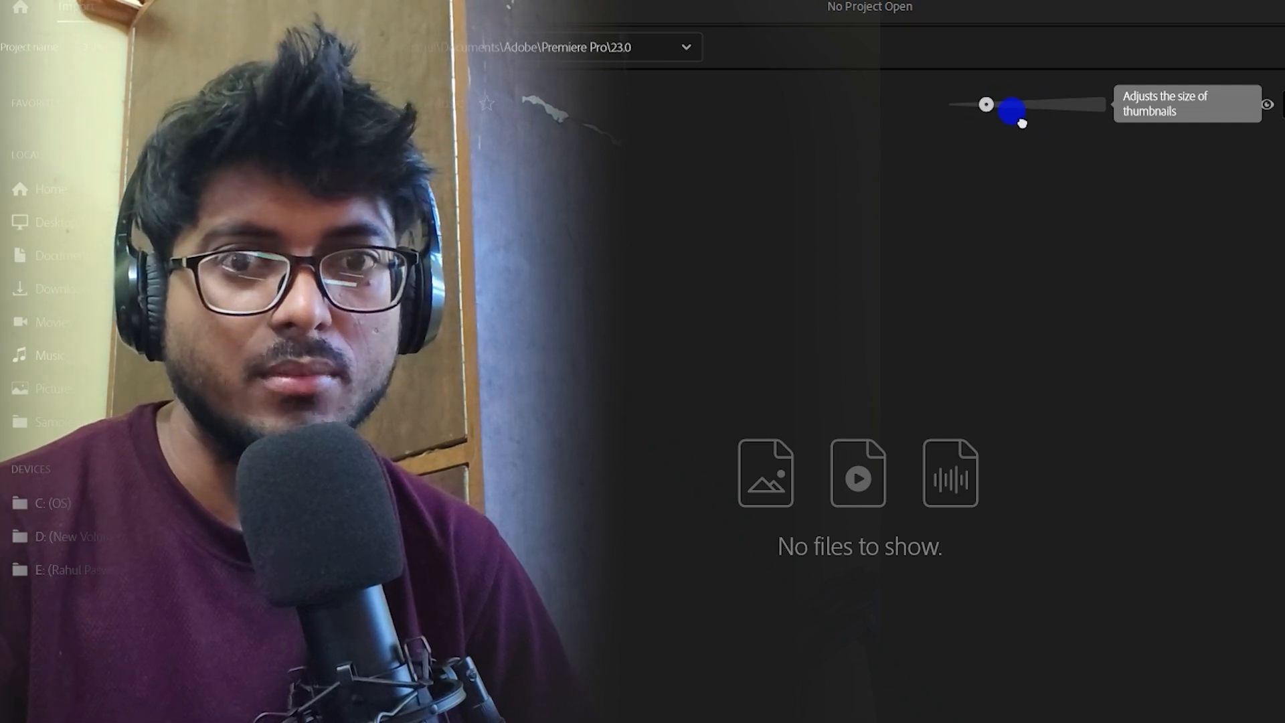
# Adjust the thumbnail size and switch between list view and grid view in the media browser
pyautogui.moveTo(1012, 111); pyautogui.dragTo(1044, 106)
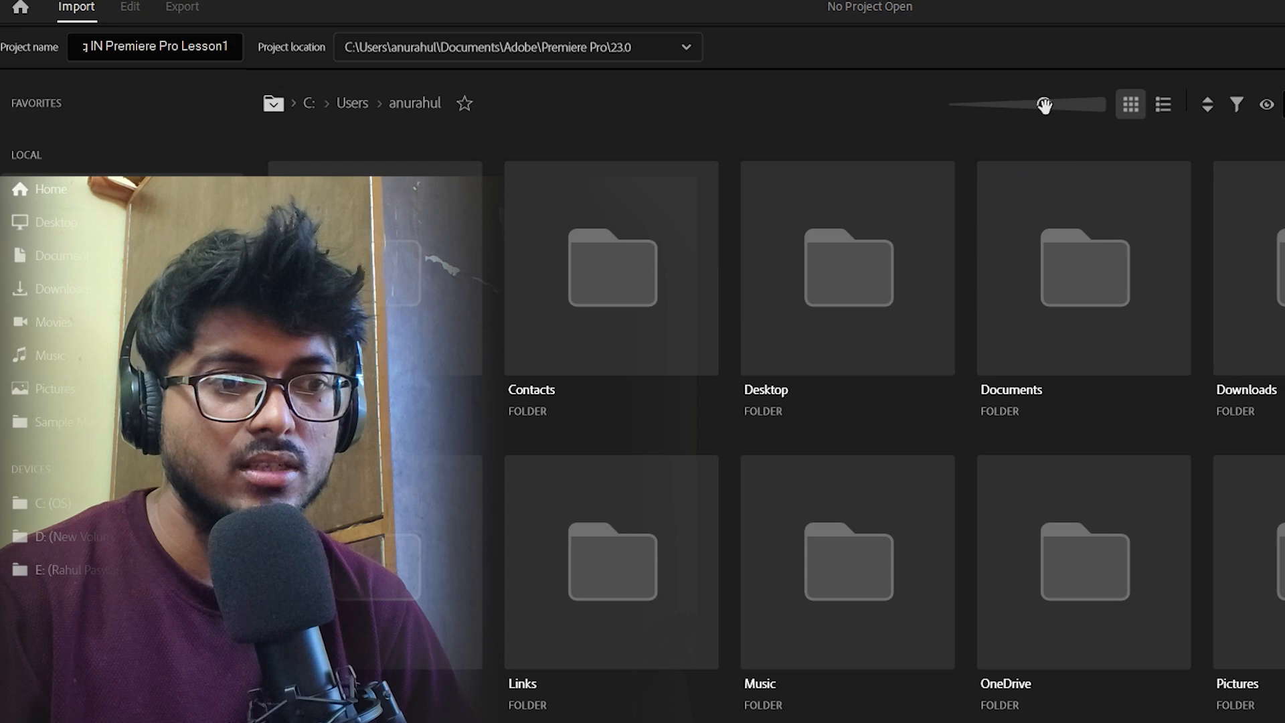
pyautogui.moveTo(1044, 104)
pyautogui.mouseDown()
pyautogui.moveTo(1089, 106)
pyautogui.moveTo(1033, 107)
pyautogui.moveTo(1004, 127)
pyautogui.moveTo(1050, 123)
pyautogui.moveTo(1026, 126)
pyautogui.moveTo(1029, 107)
pyautogui.mouseUp()
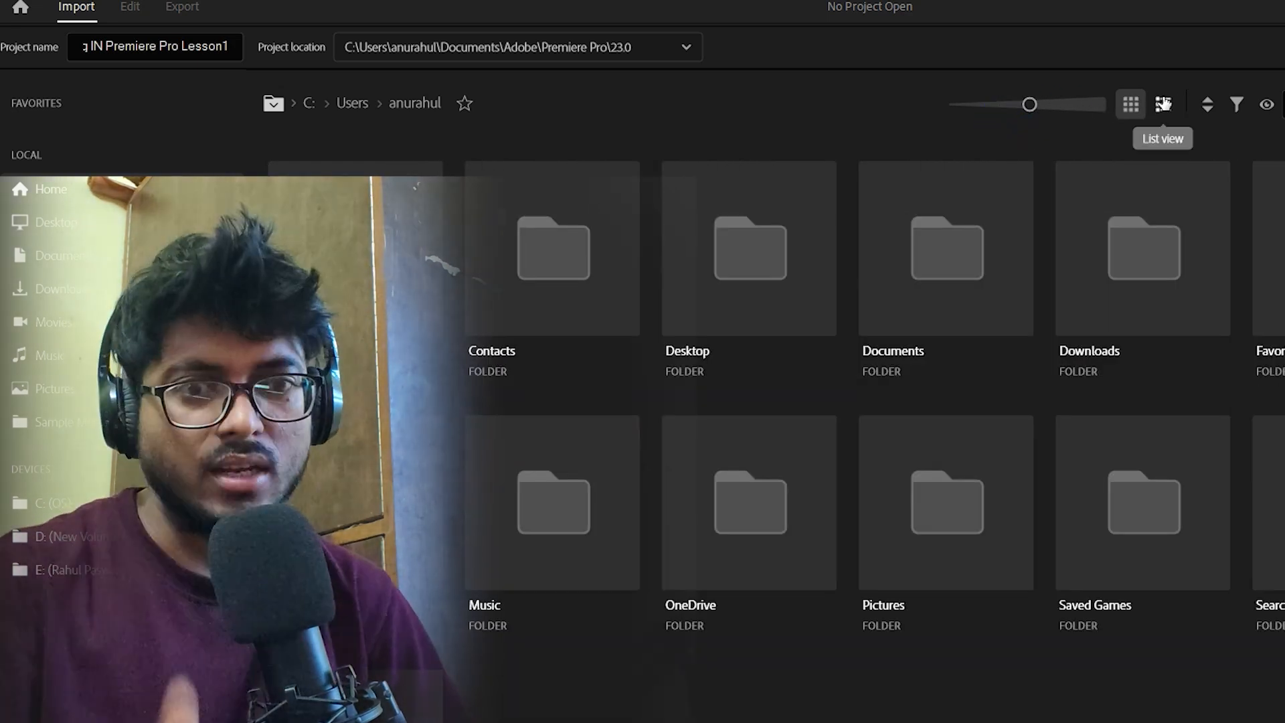
pyautogui.click(1162, 104)
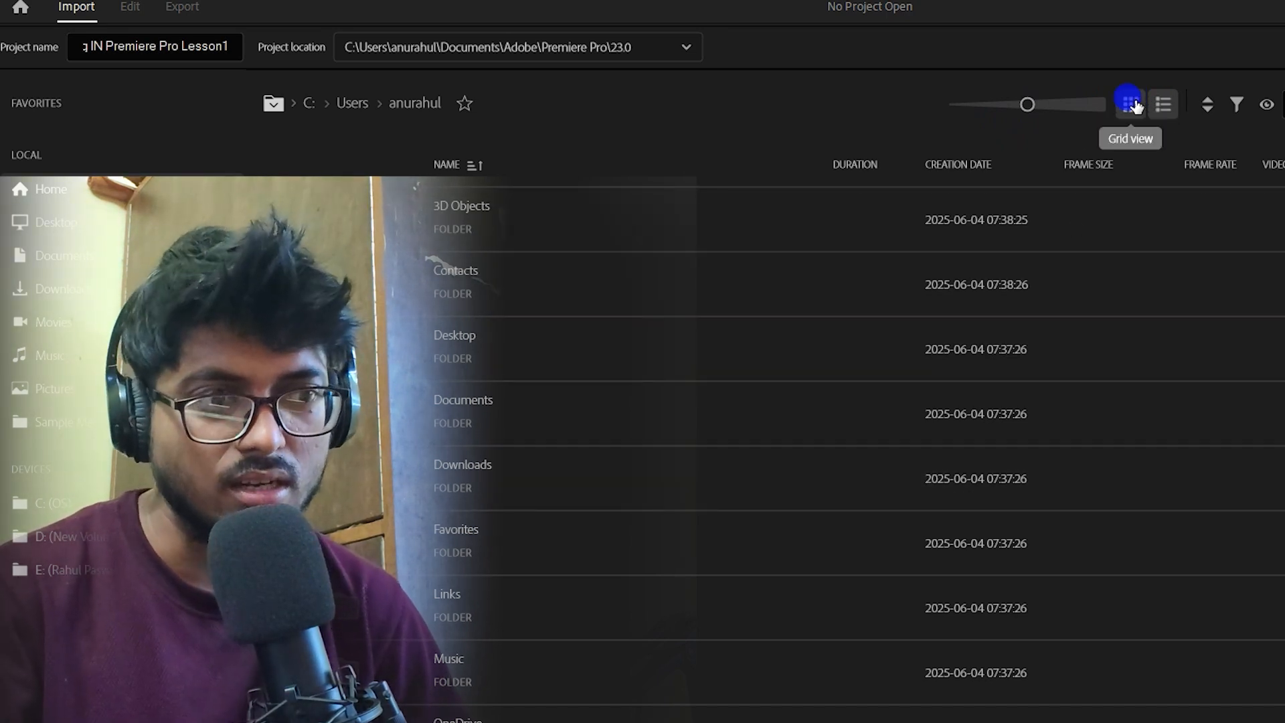
pyautogui.click(1130, 104)
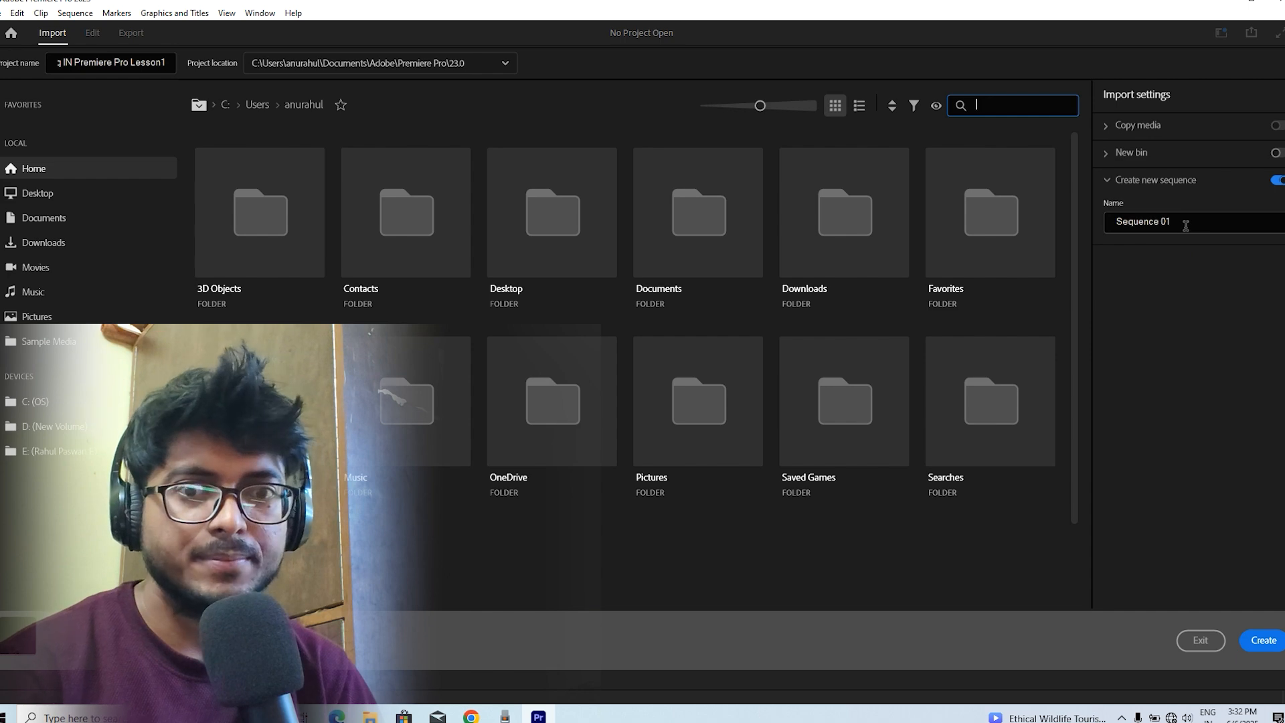
# Open the Desktop folder and review the project location options
pyautogui.doubleClick(552, 213)
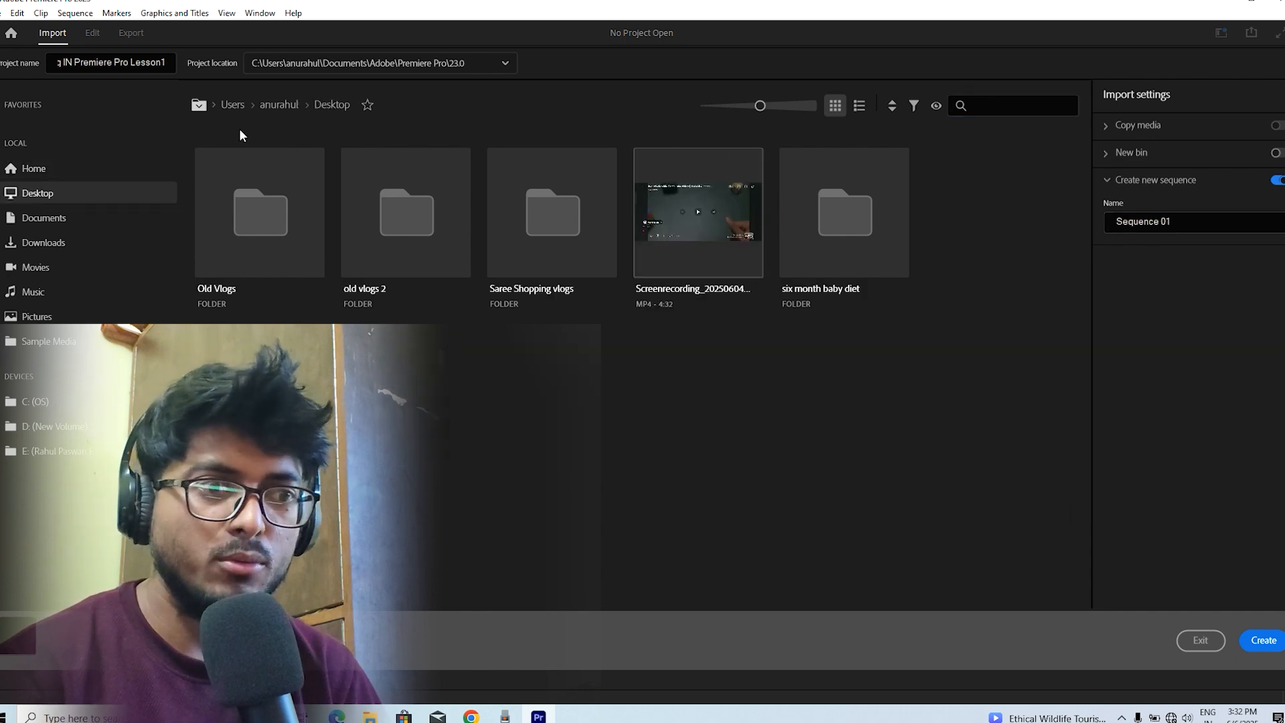
pyautogui.click(407, 63)
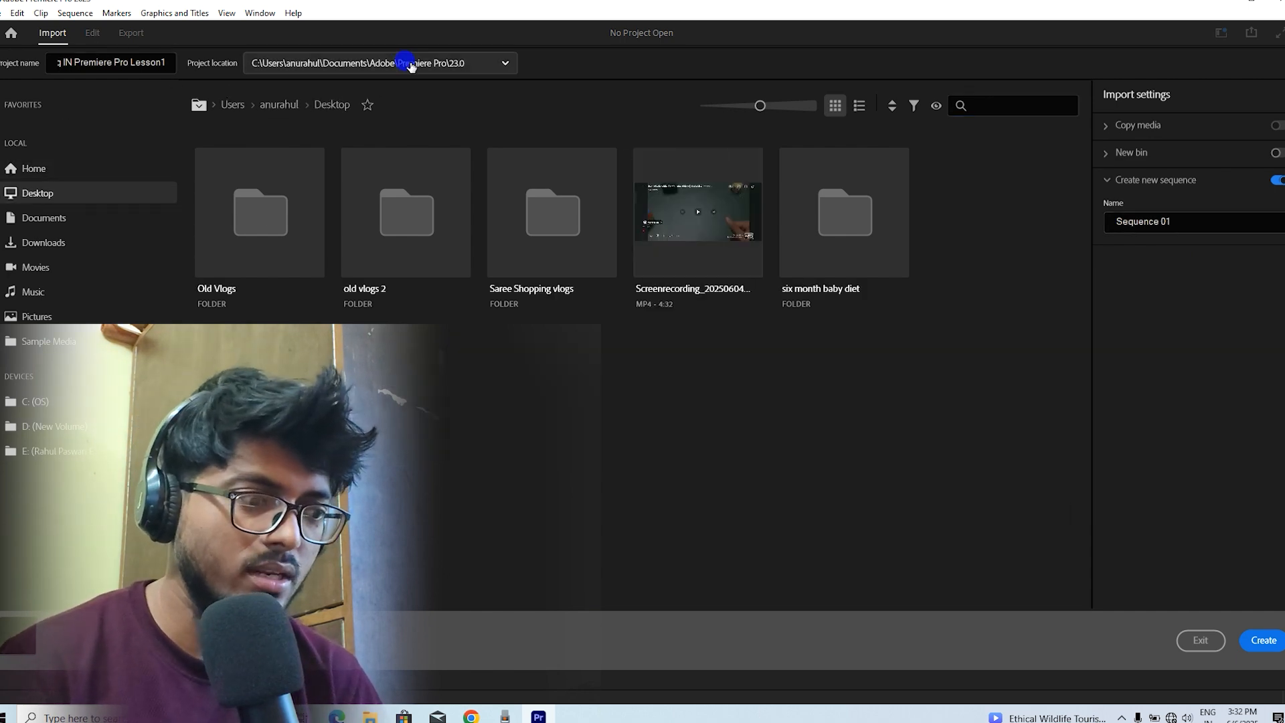
pyautogui.click(645, 100)
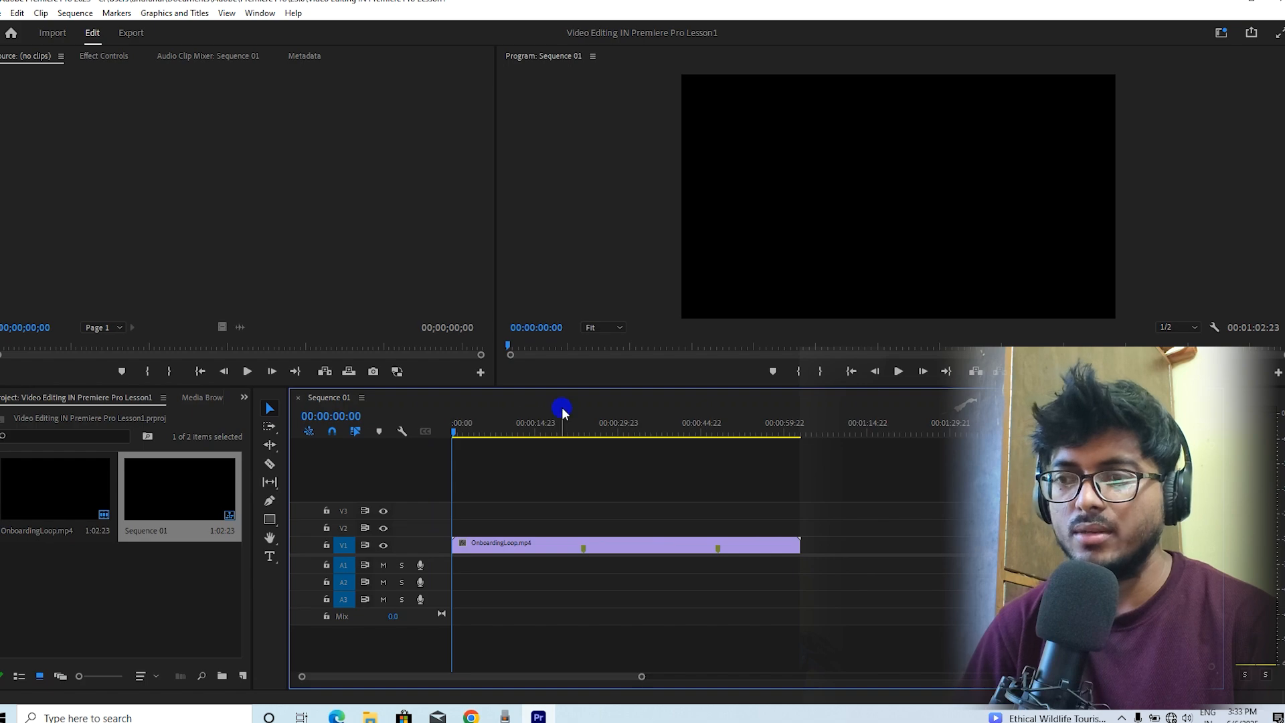
# Play the sequence and drag the OnboardingLoop clip further along the timeline
pyautogui.press('space')
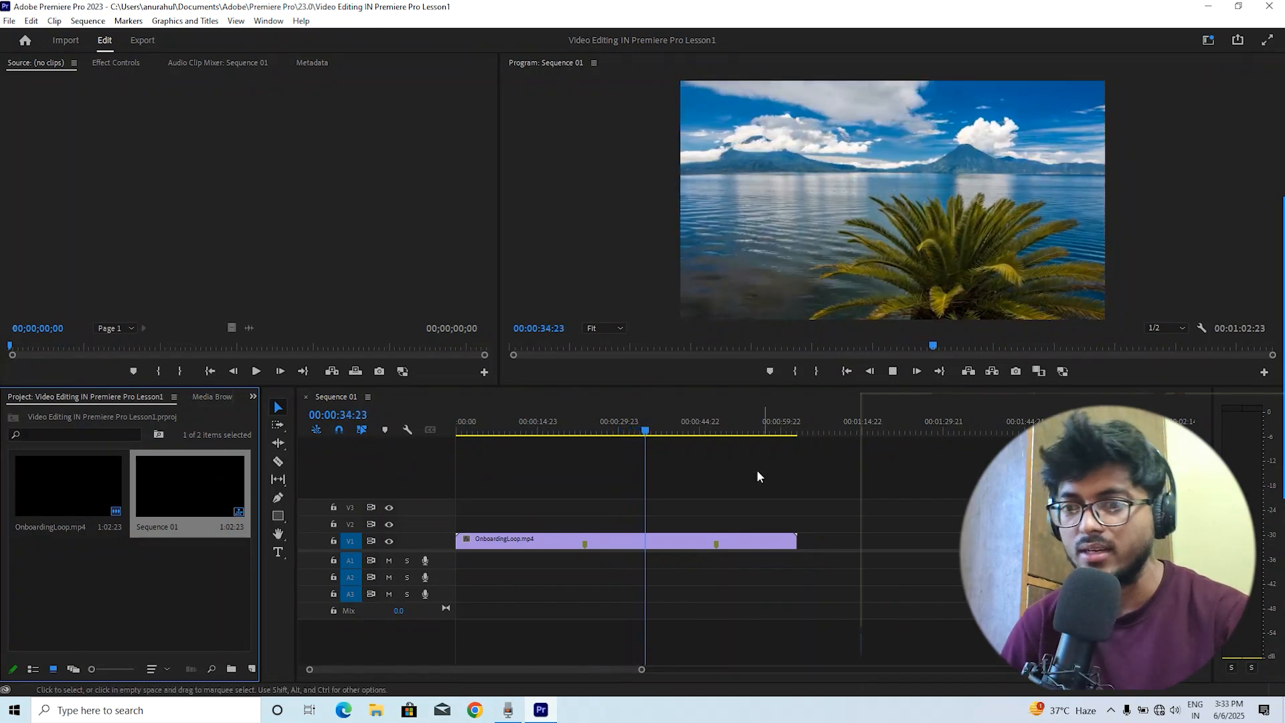
pyautogui.rightClick(669, 546)
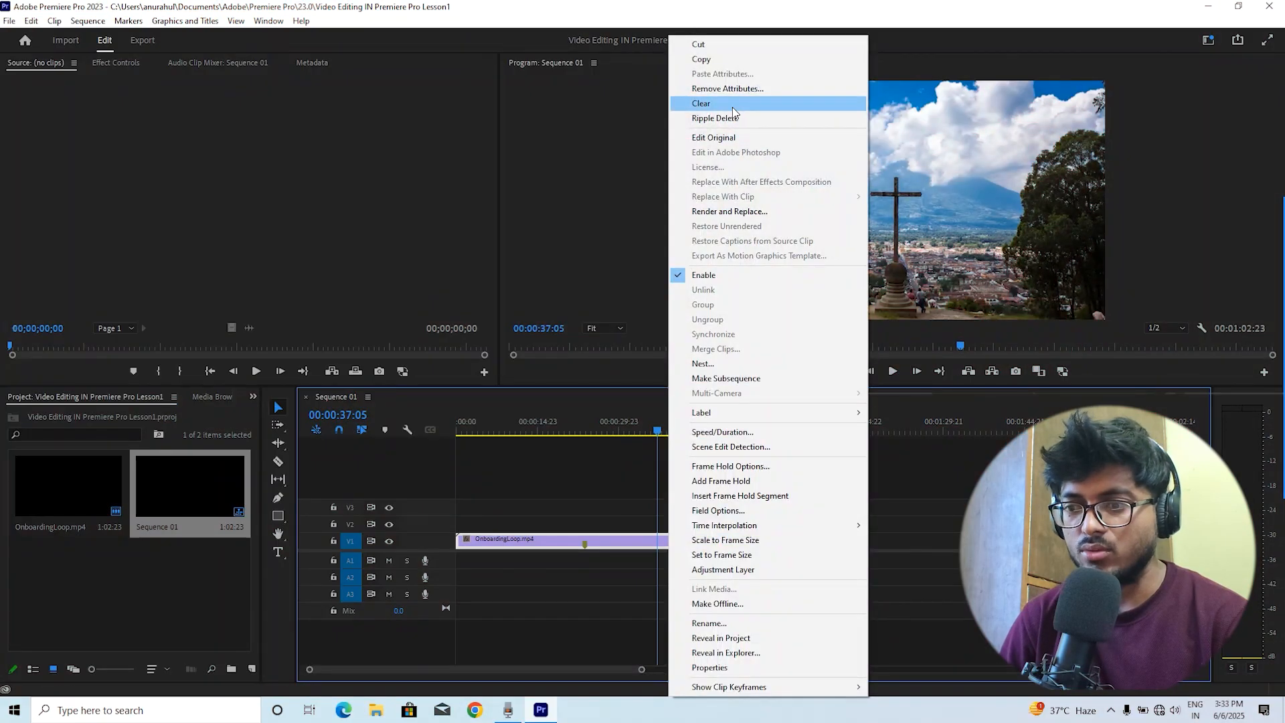
pyautogui.click(526, 475)
pyautogui.moveTo(494, 536); pyautogui.dragTo(866, 523)
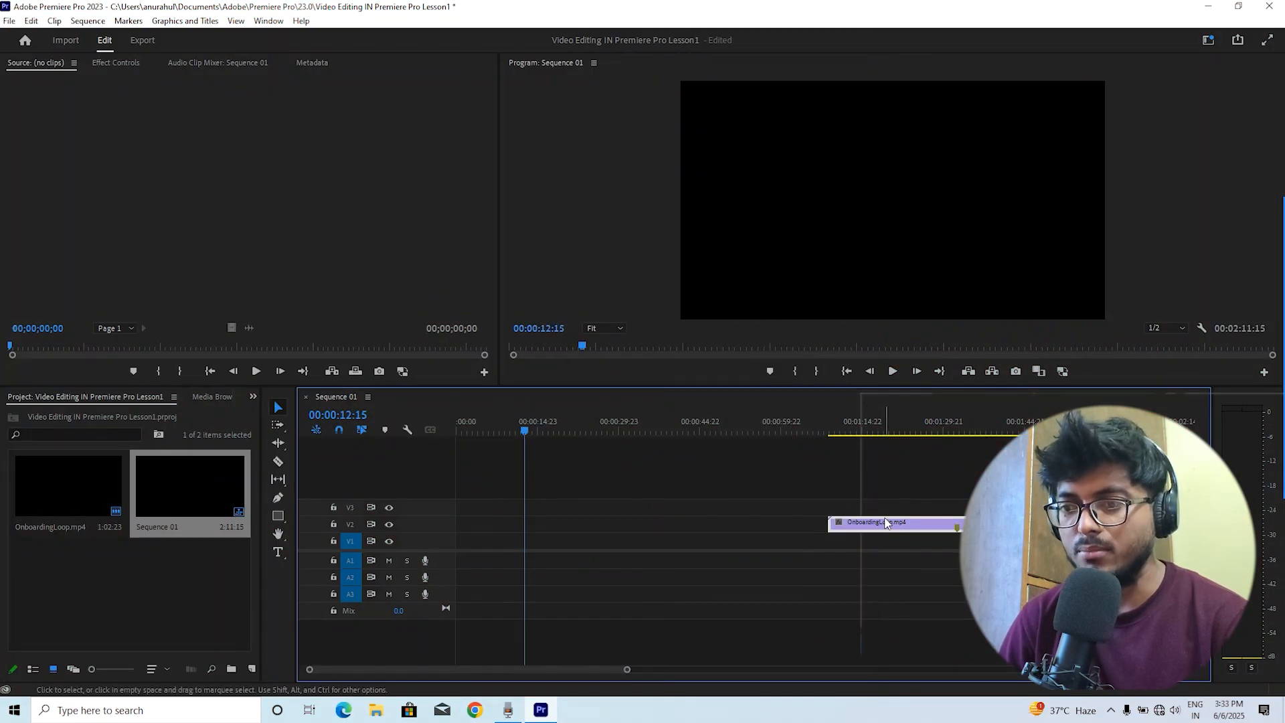
# Clear the OnboardingLoop clip from the timeline
pyautogui.rightClick(861, 526)
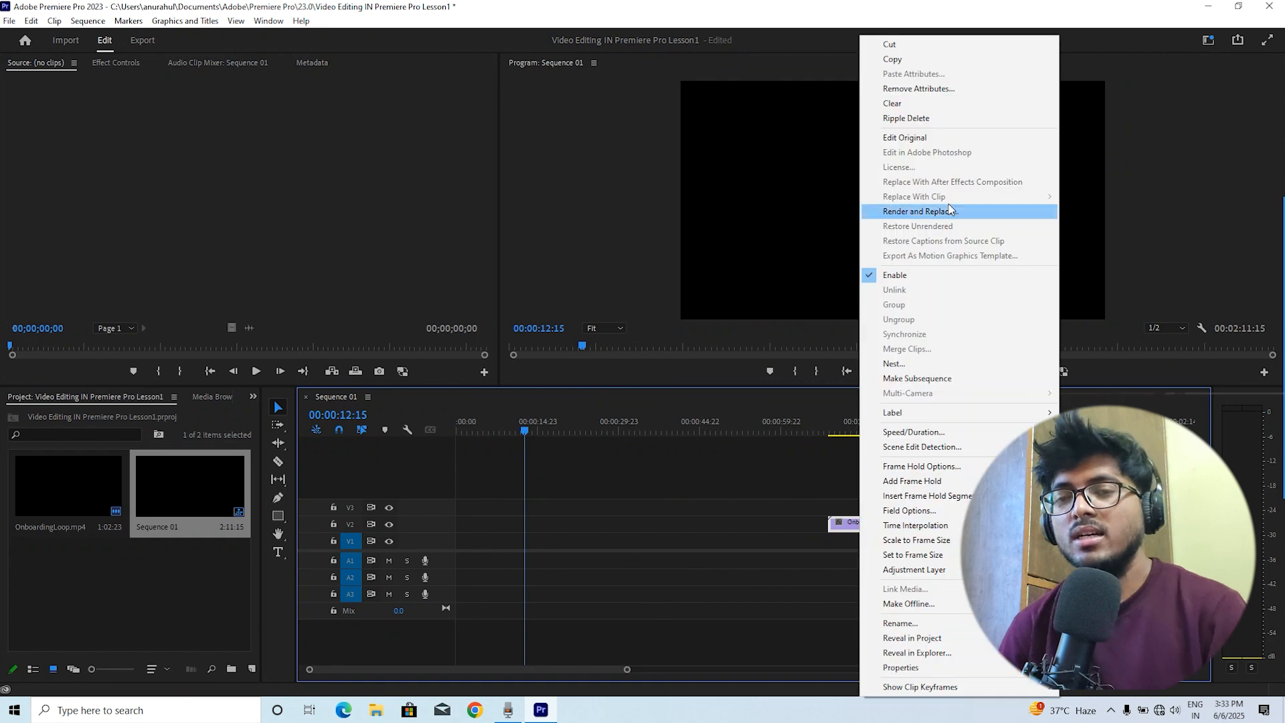
pyautogui.click(897, 104)
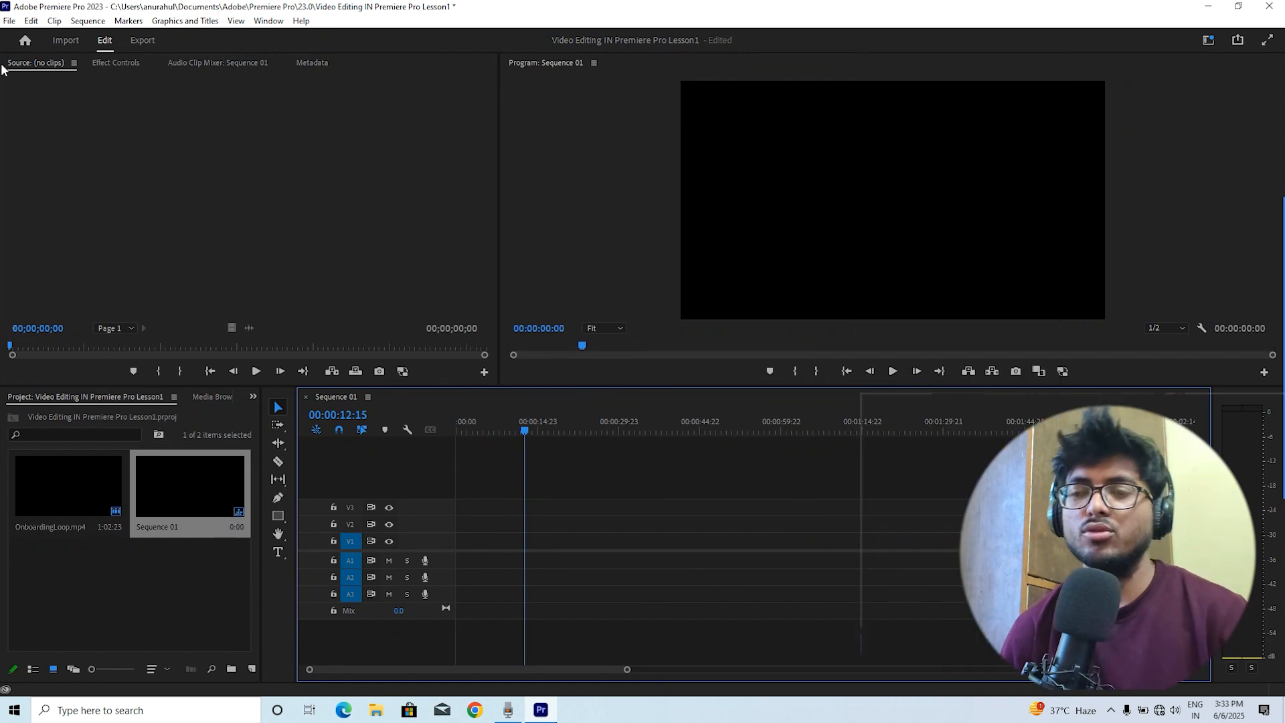
# Examine the Source monitor, Program monitor, Project panel and Timeline areas of the workspace
pyautogui.click(130, 166)
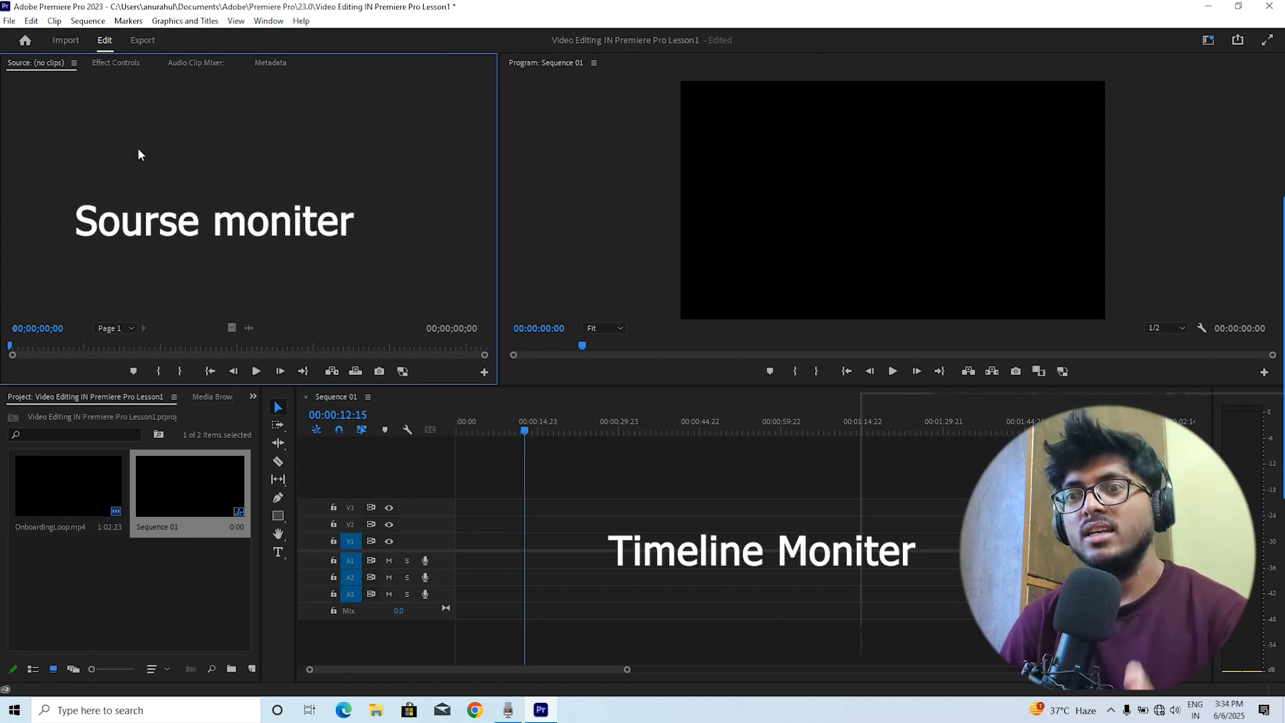
pyautogui.click(778, 215)
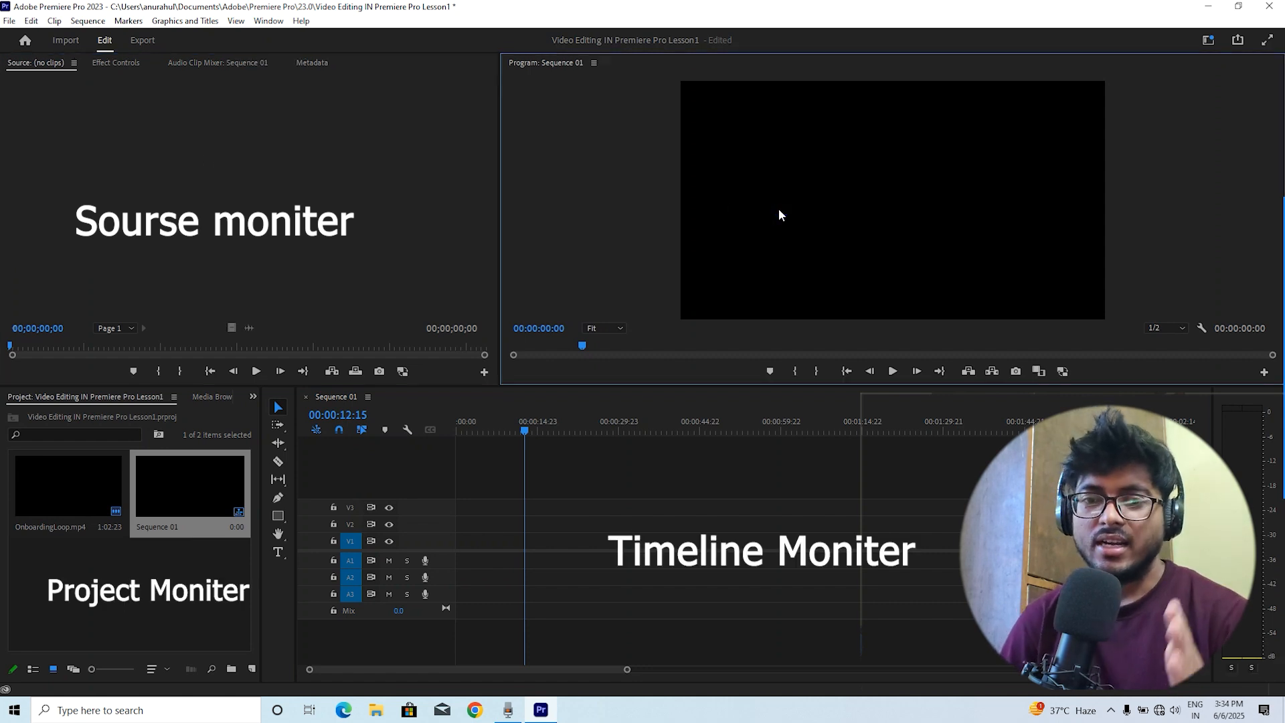
pyautogui.click(91, 615)
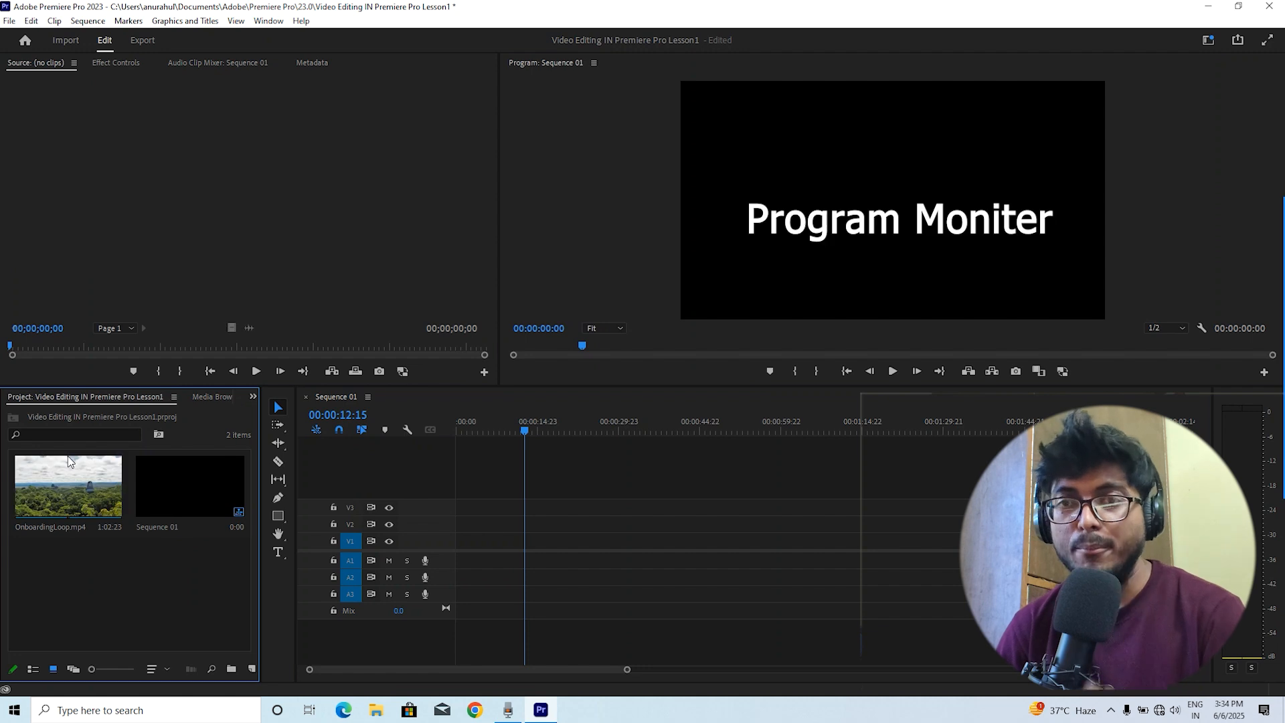
pyautogui.click(631, 170)
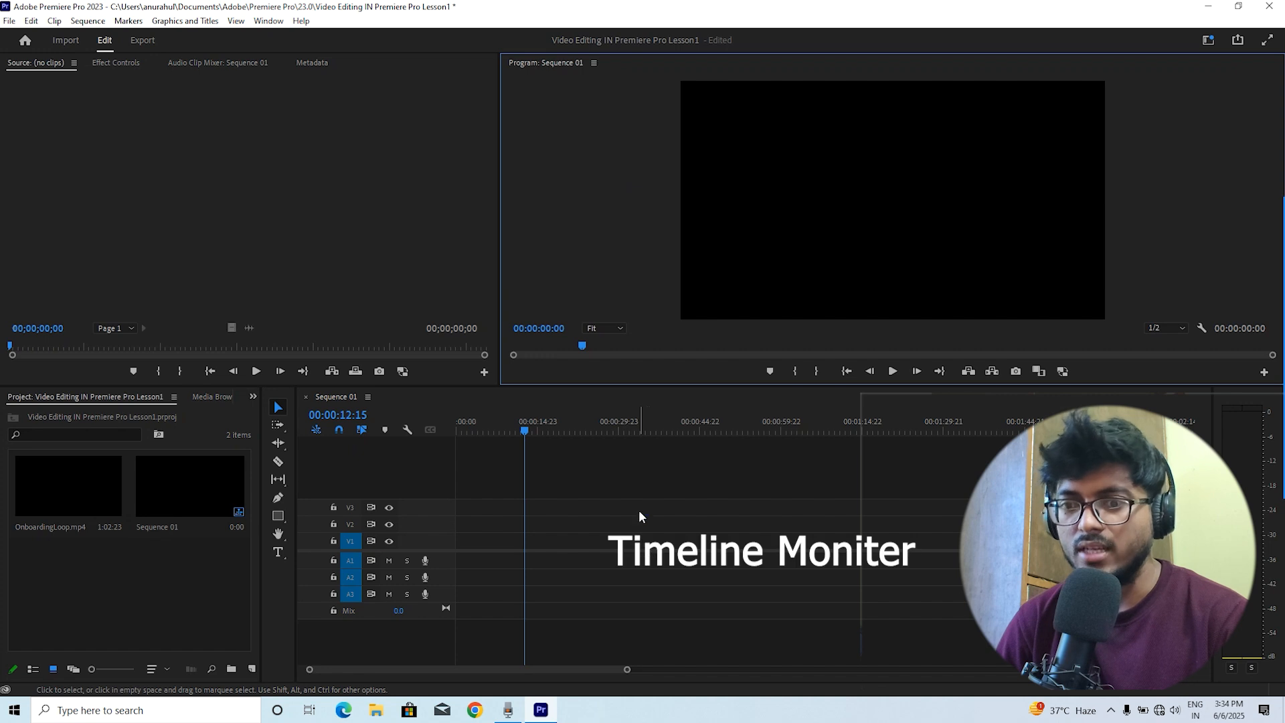
pyautogui.click(668, 462)
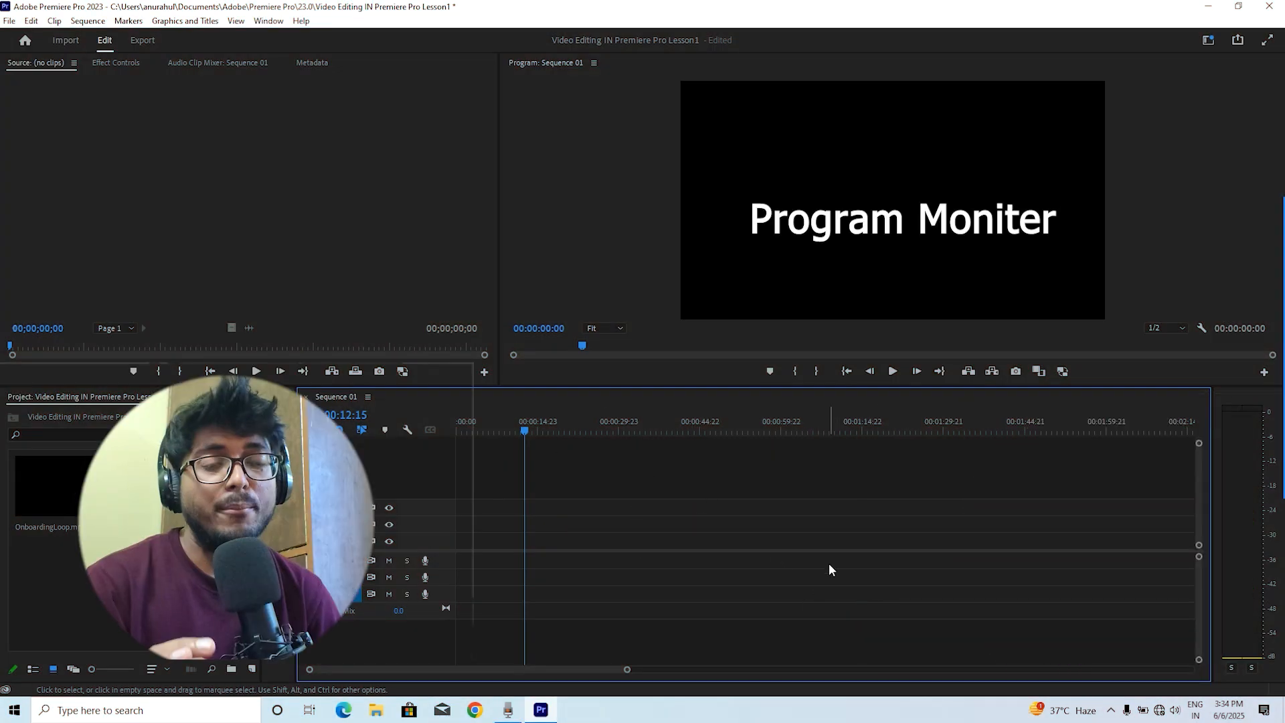
pyautogui.click(831, 182)
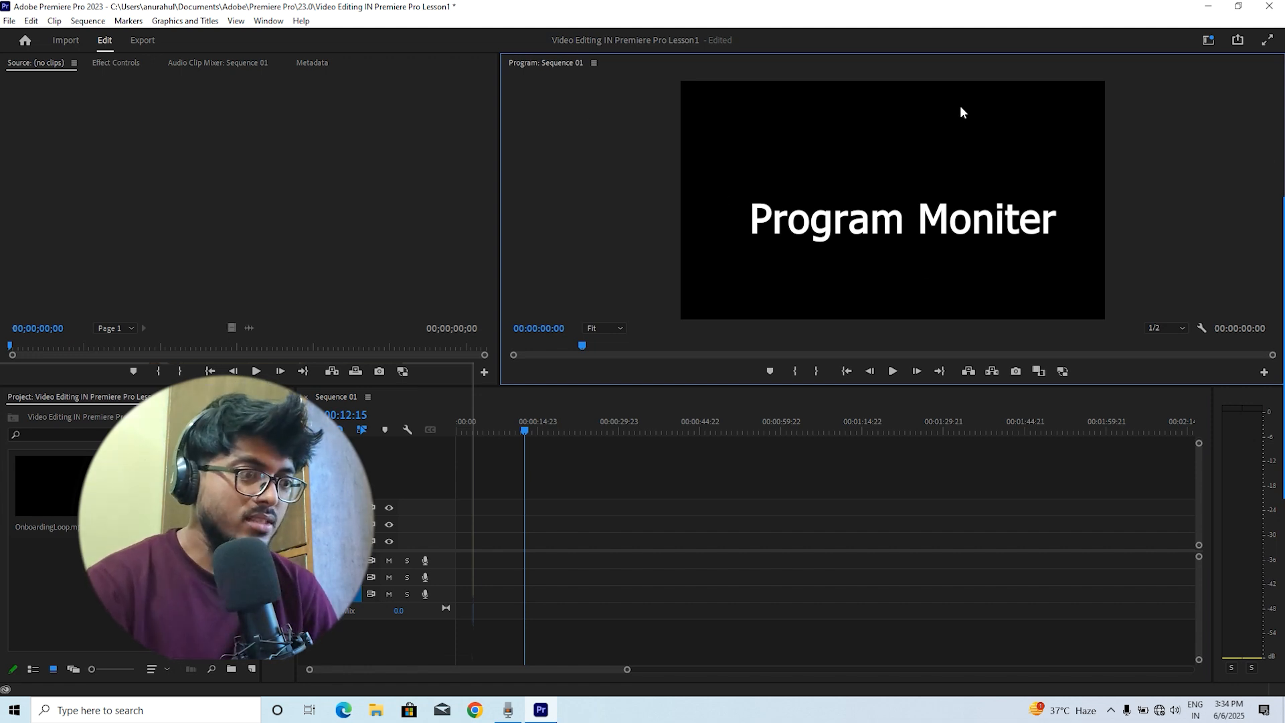
pyautogui.click(1235, 403)
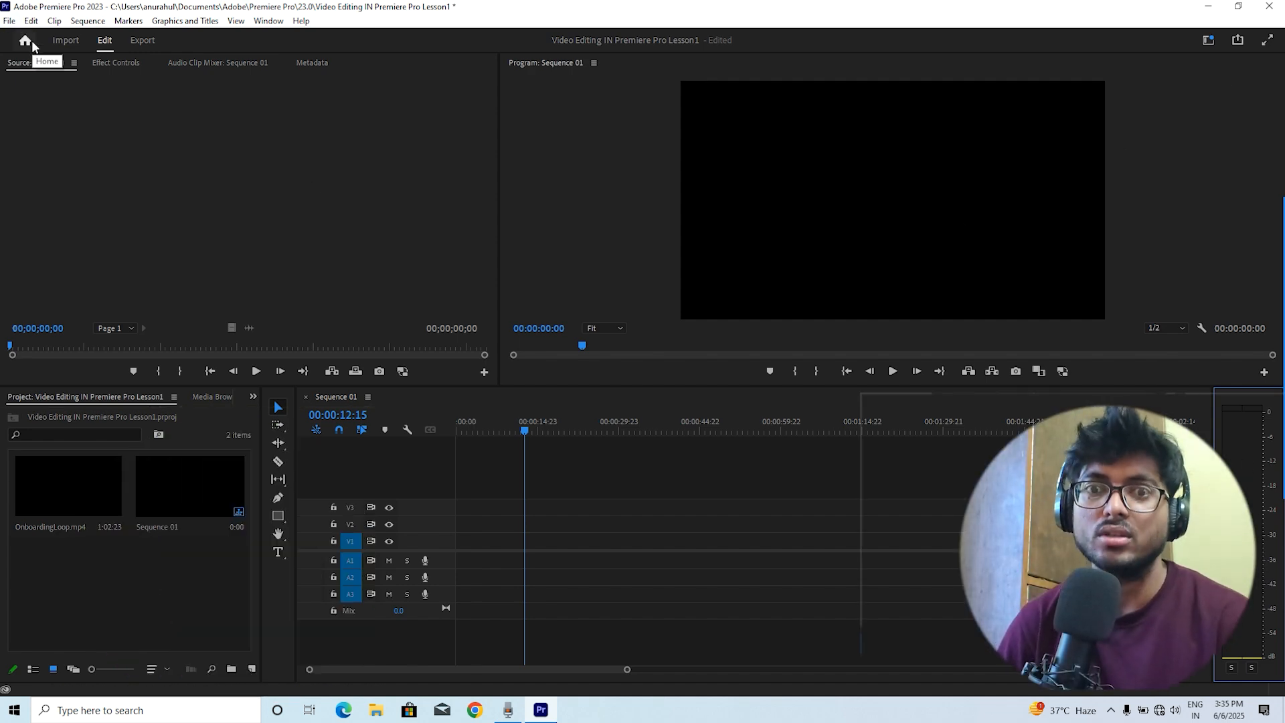
# Visit the Import and Export workspaces, reviewing the export preset list and video settings, and return to editing
pyautogui.click(66, 42)
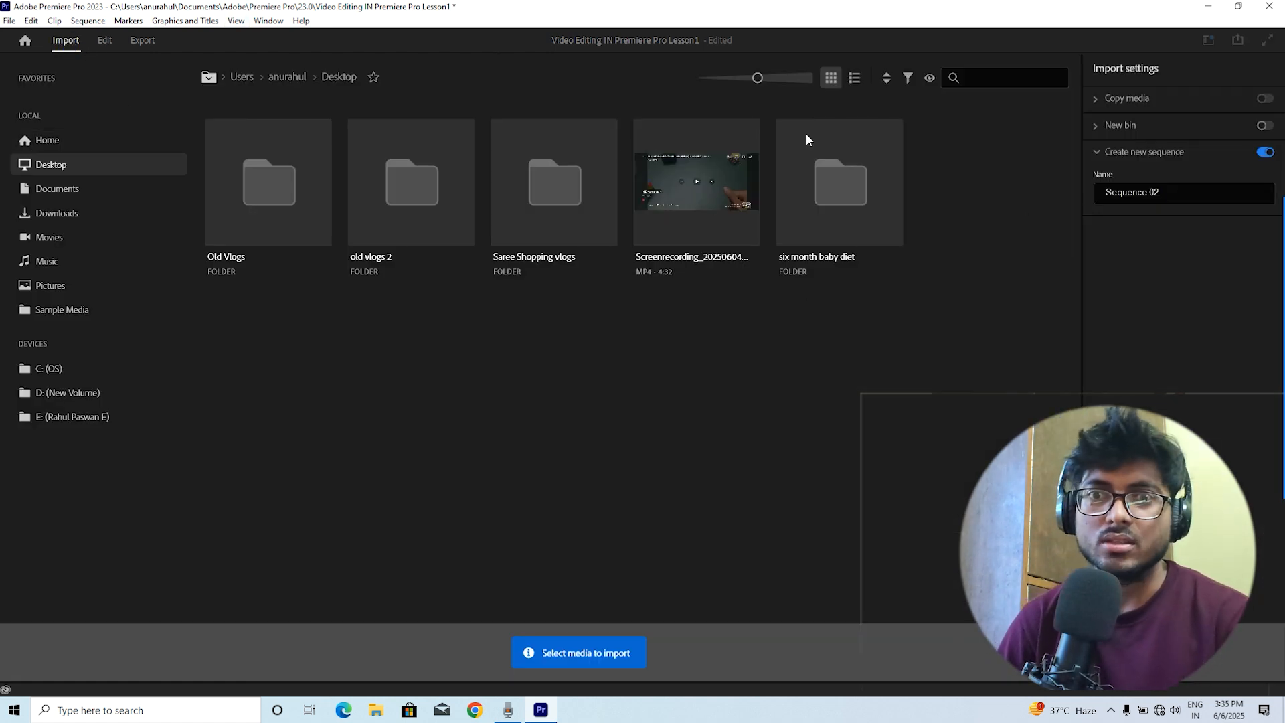
pyautogui.click(105, 41)
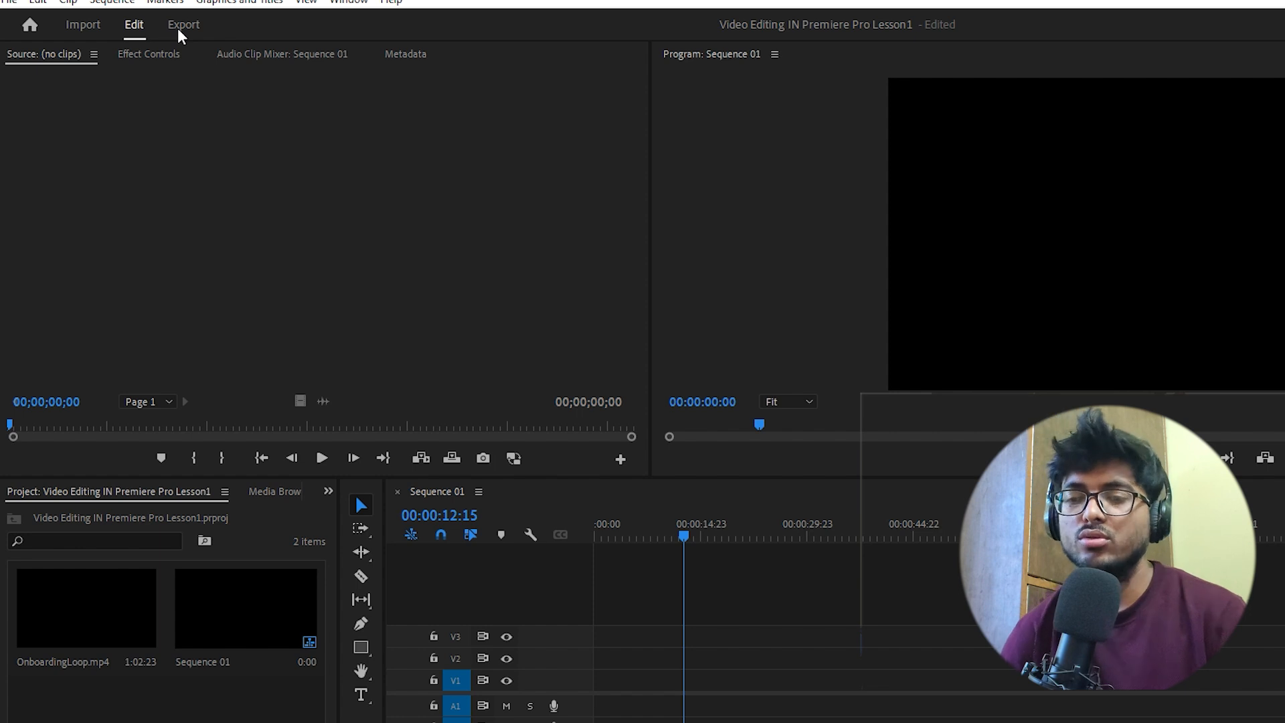
pyautogui.click(178, 29)
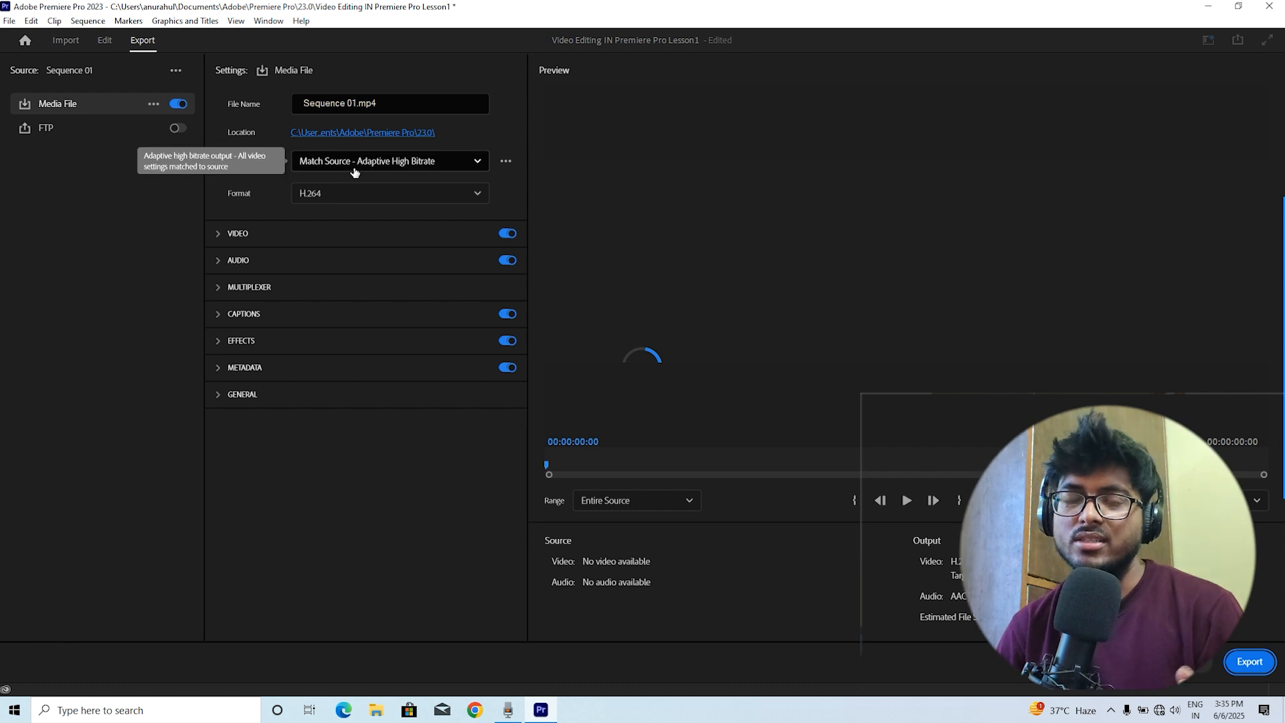
pyautogui.click(354, 167)
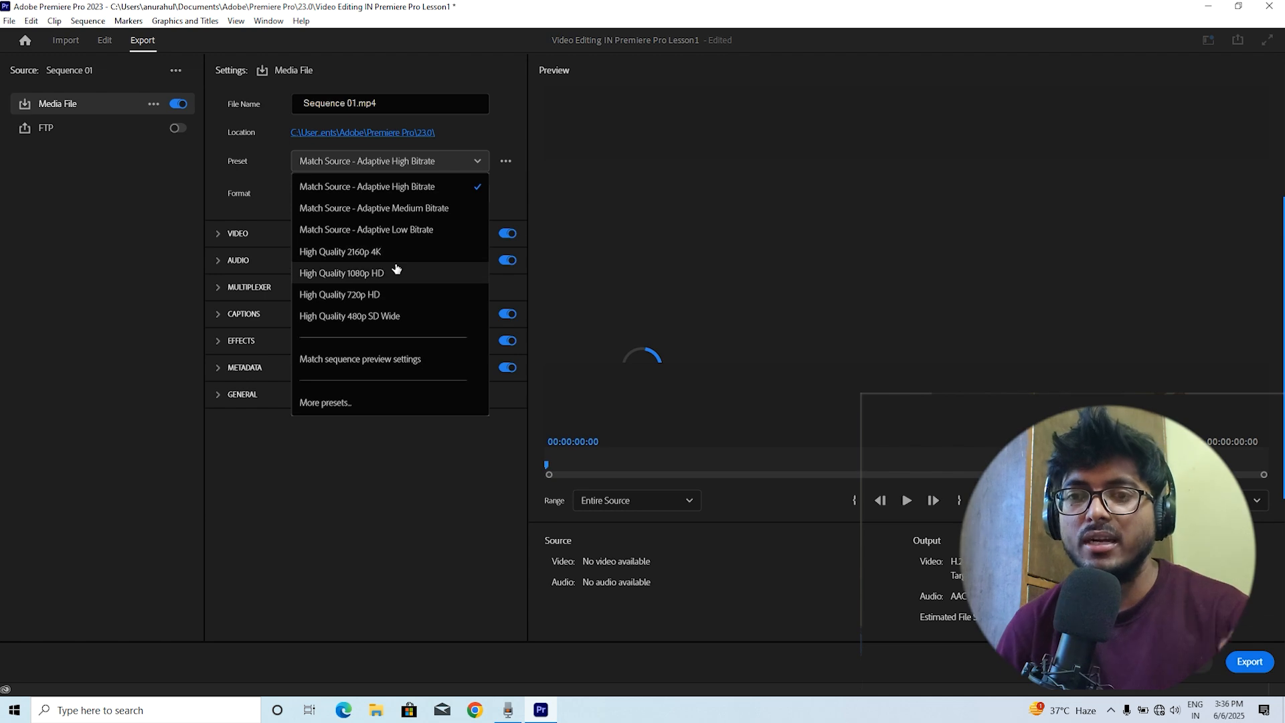
pyautogui.click(459, 168)
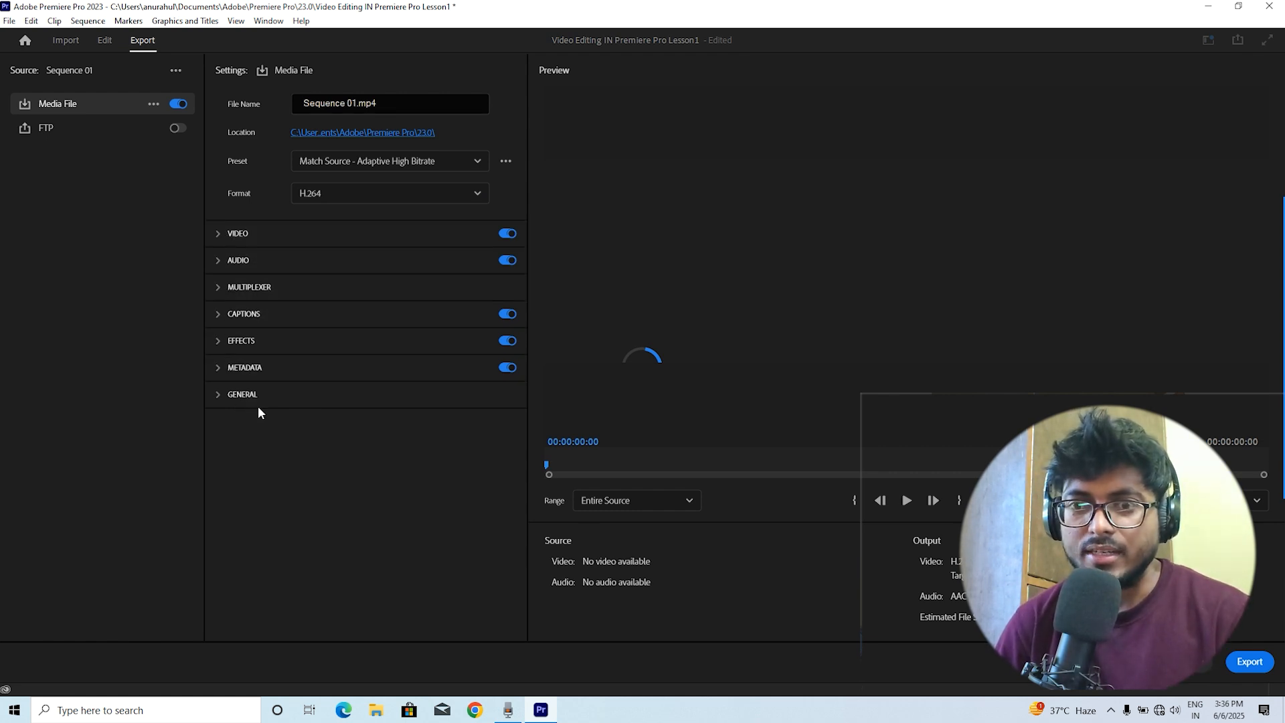
pyautogui.click(219, 234)
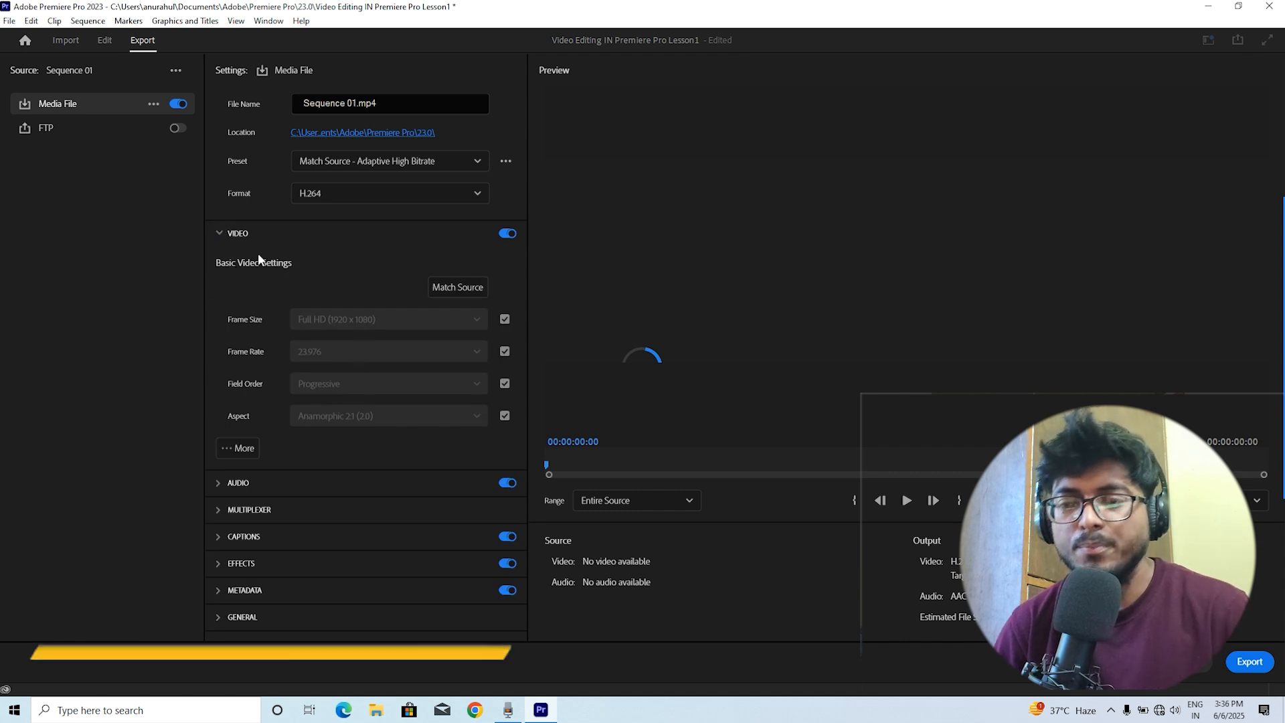
pyautogui.click(220, 233)
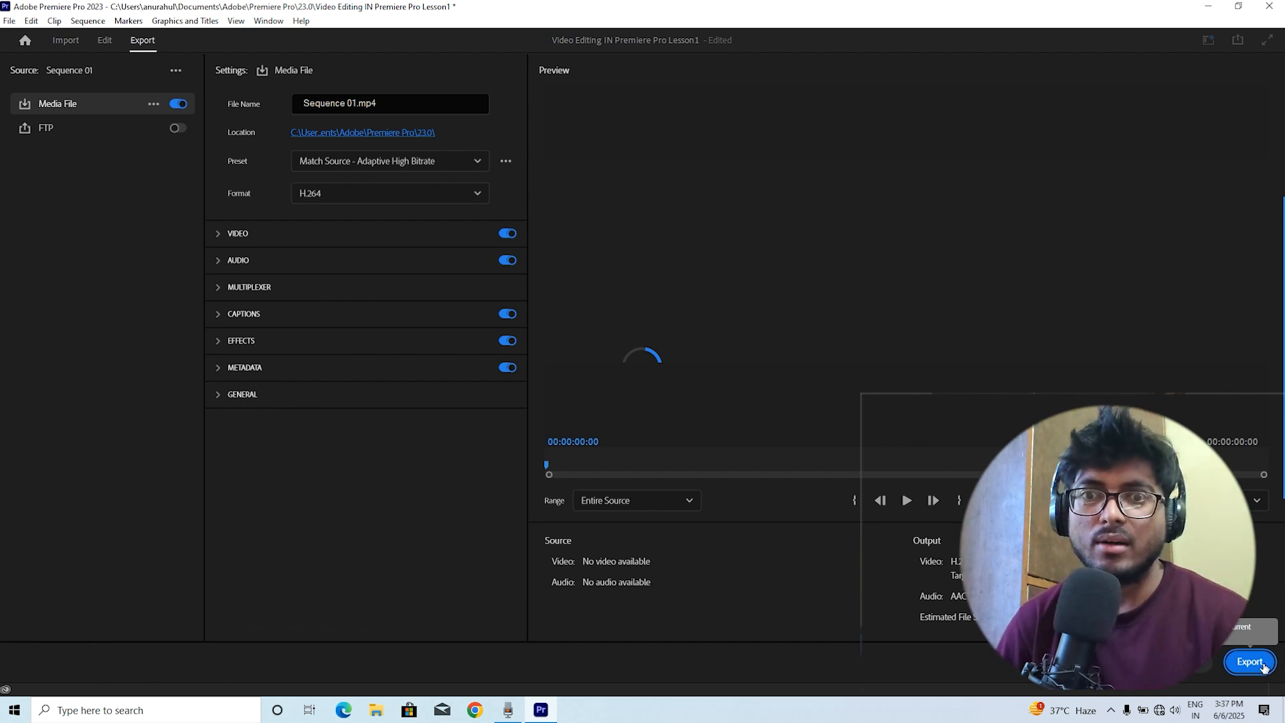
pyautogui.click(107, 41)
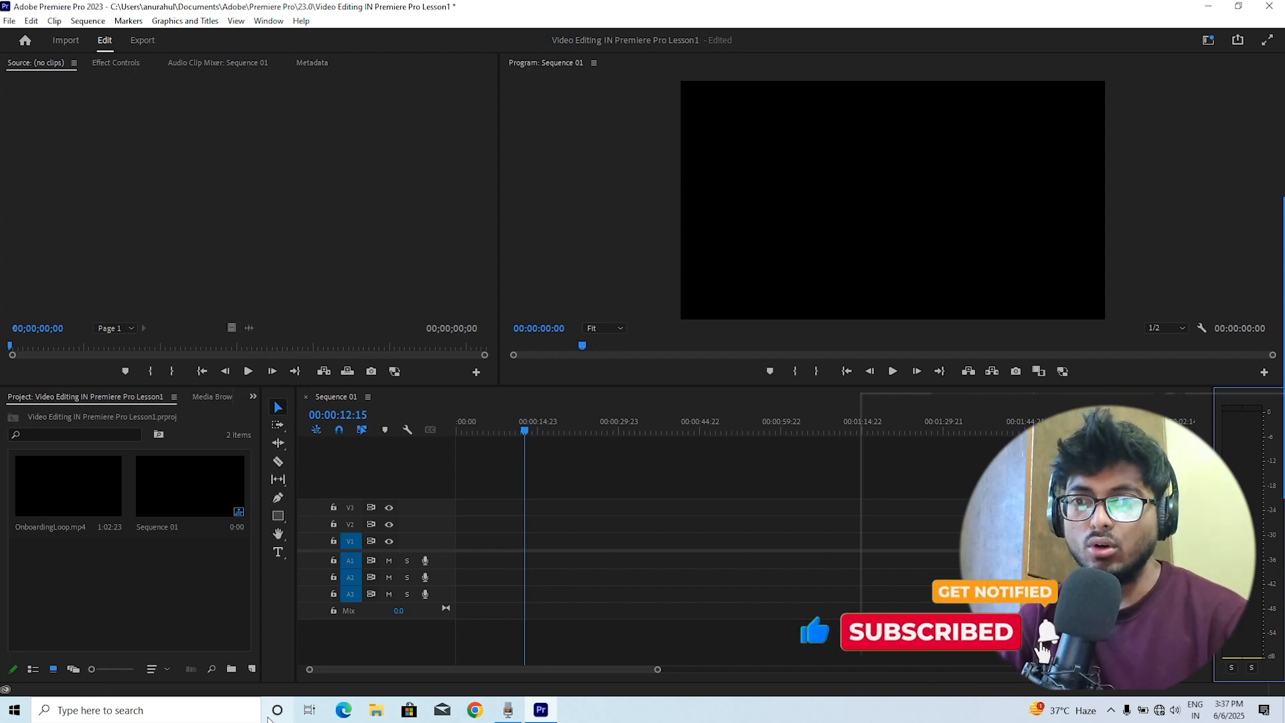
pyautogui.click(377, 711)
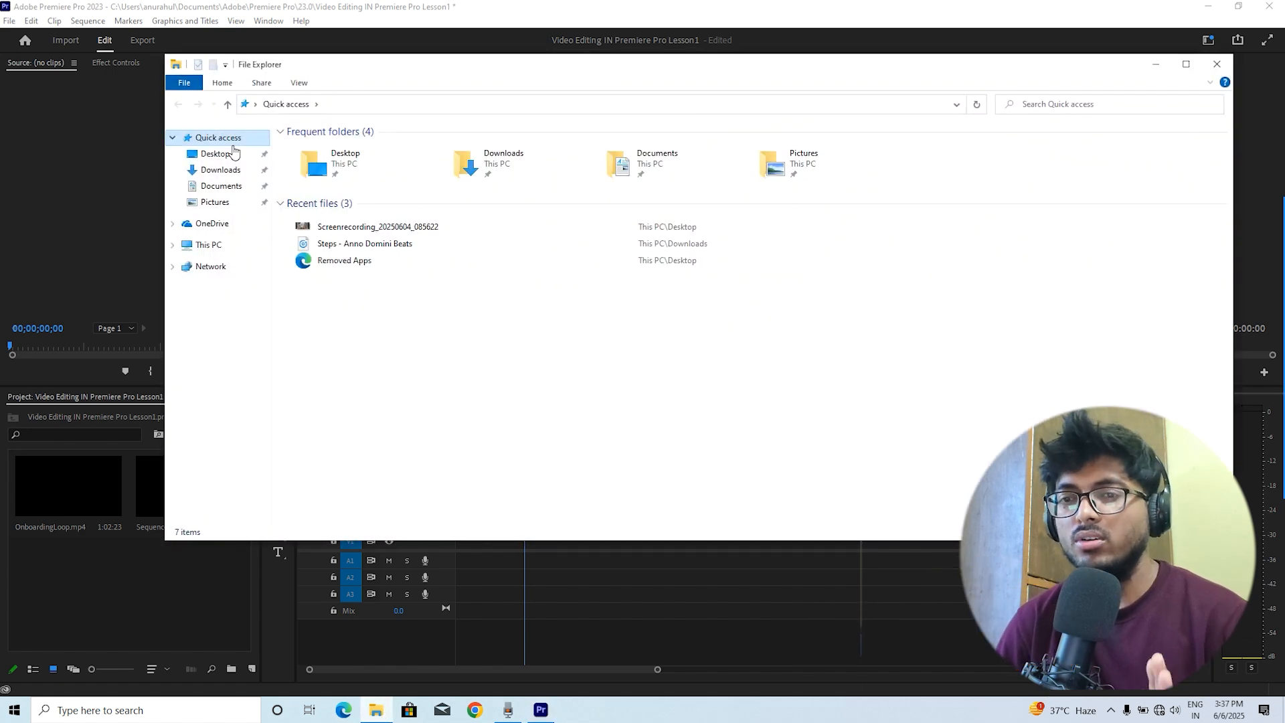
pyautogui.click(220, 170)
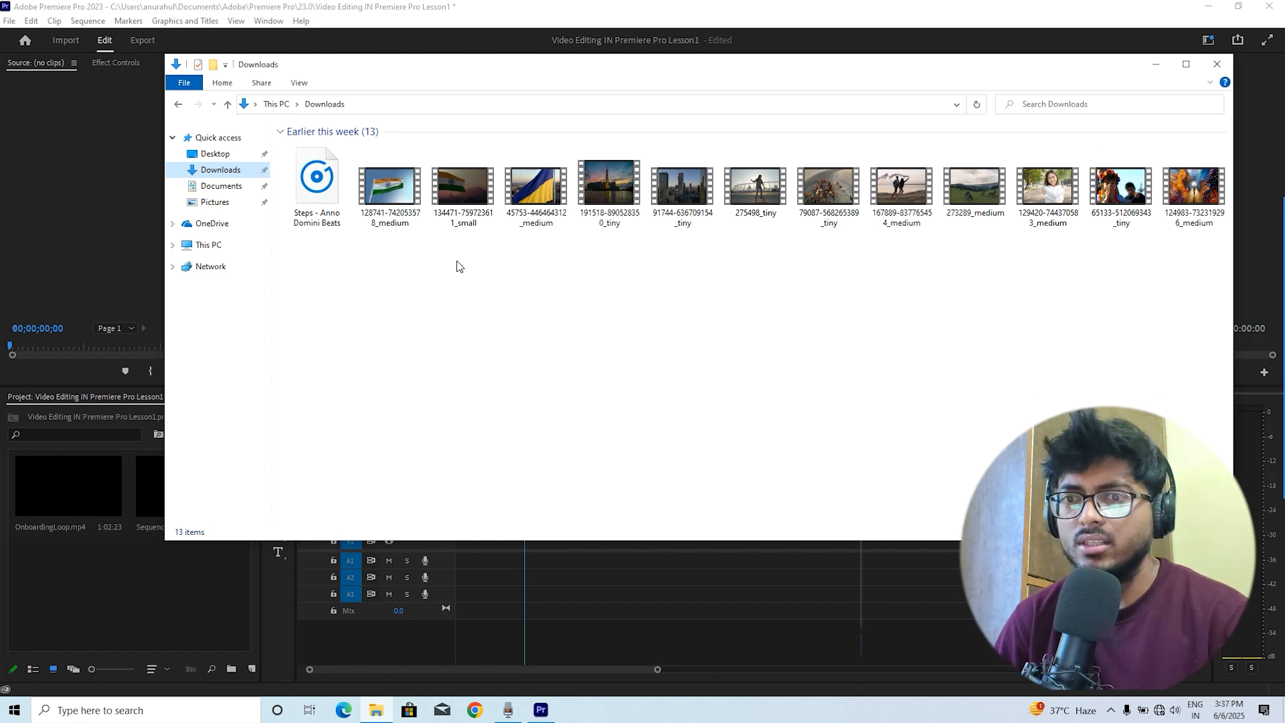
pyautogui.moveTo(480, 277); pyautogui.dragTo(937, 201)
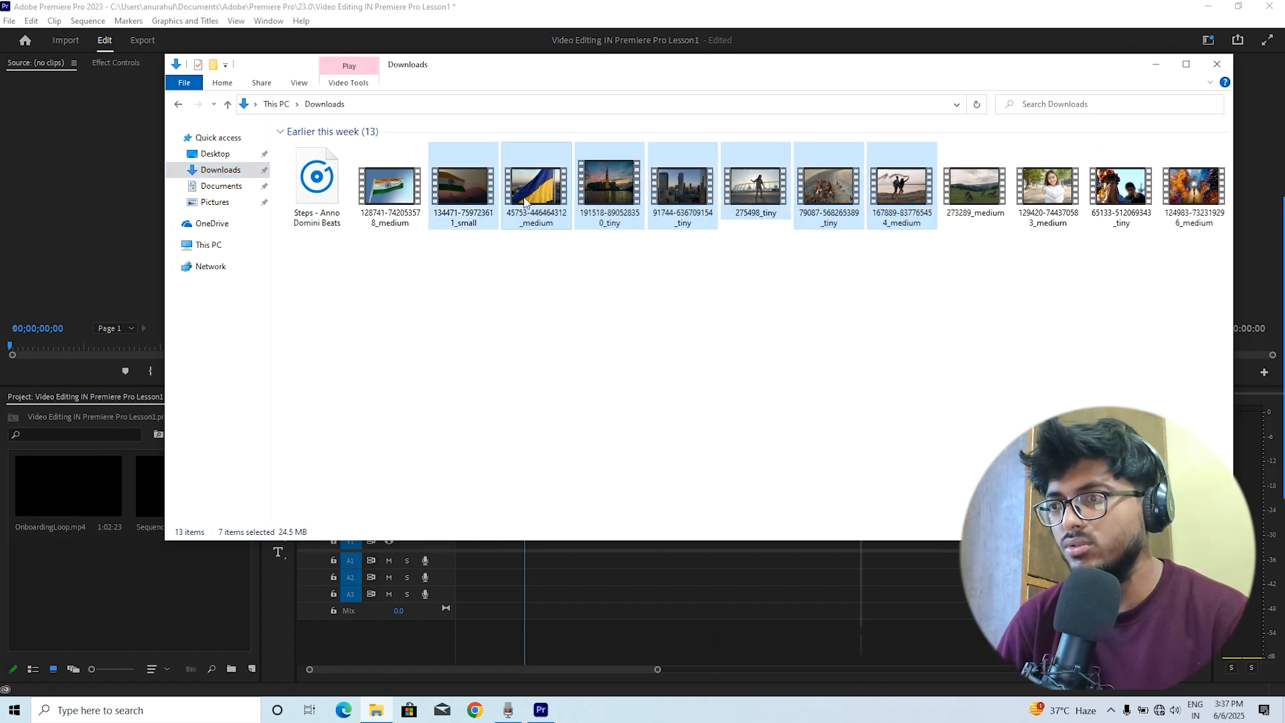
pyautogui.click(1155, 65)
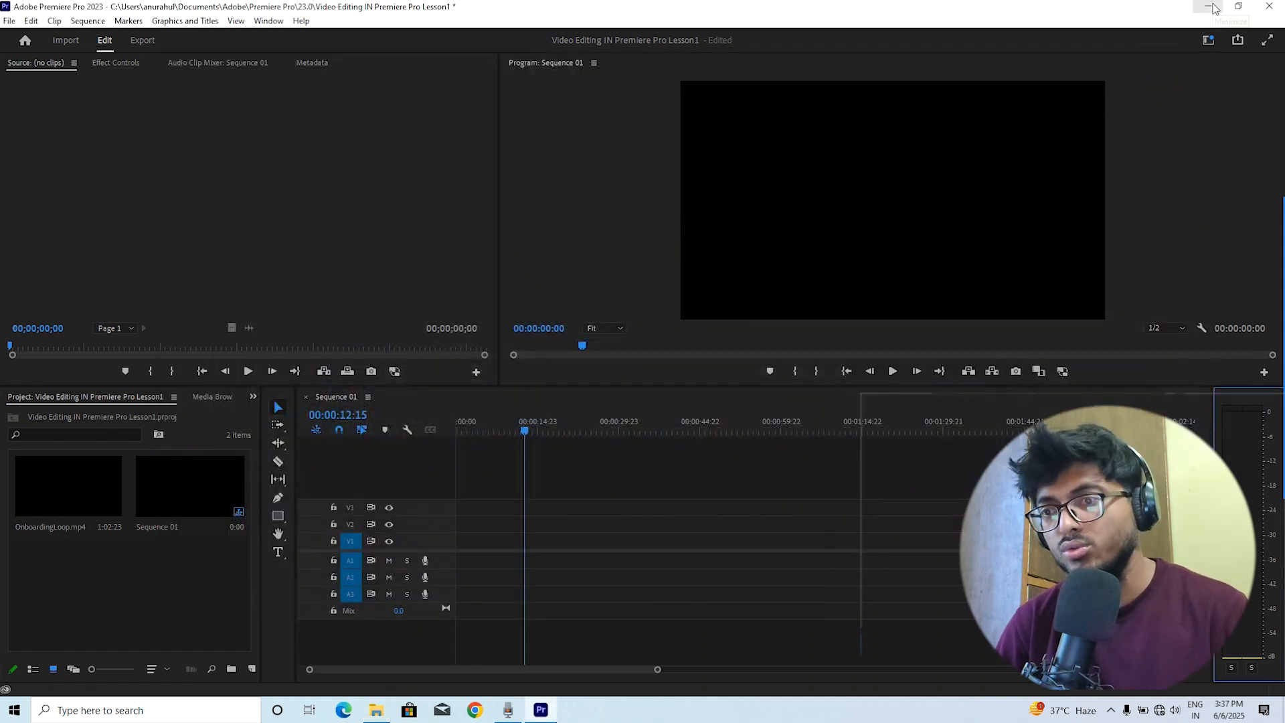
# Minimise Premiere Pro and open the raaj song shoot folder on New Volume (D:) in File Explorer
pyautogui.click(1212, 8)
pyautogui.press('super+e')
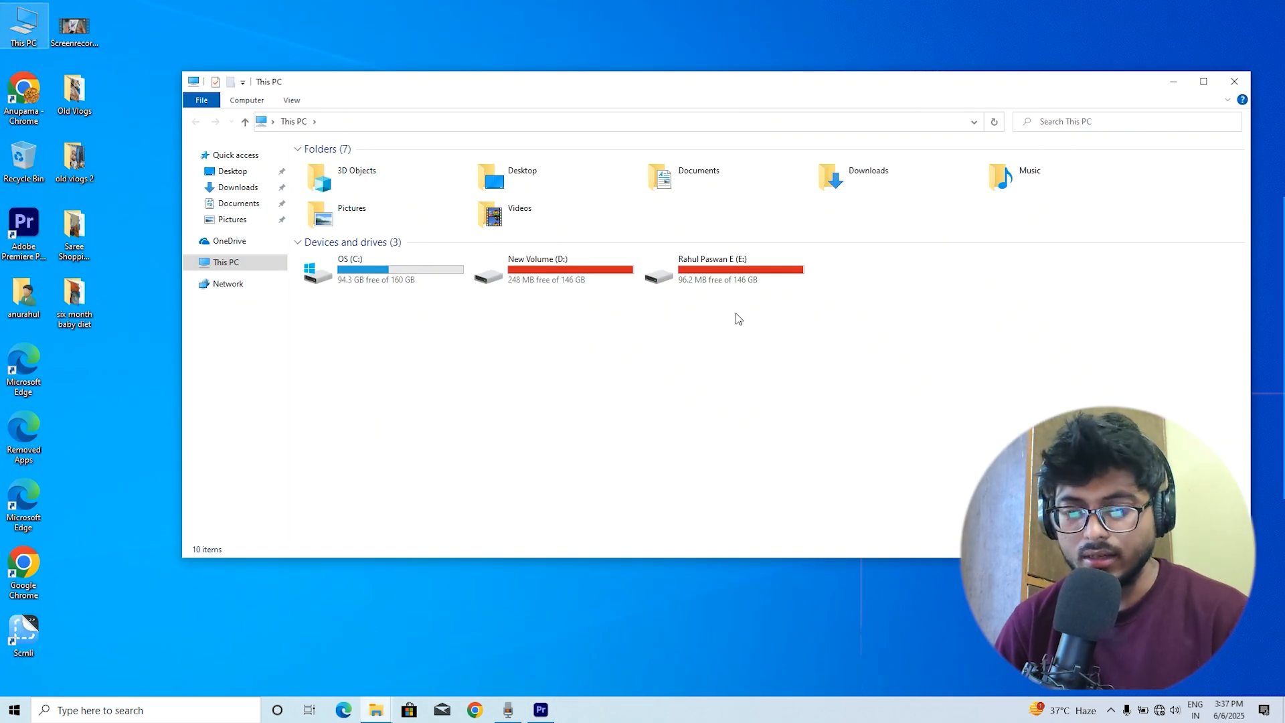
pyautogui.click(731, 271)
pyautogui.doubleClick(537, 268)
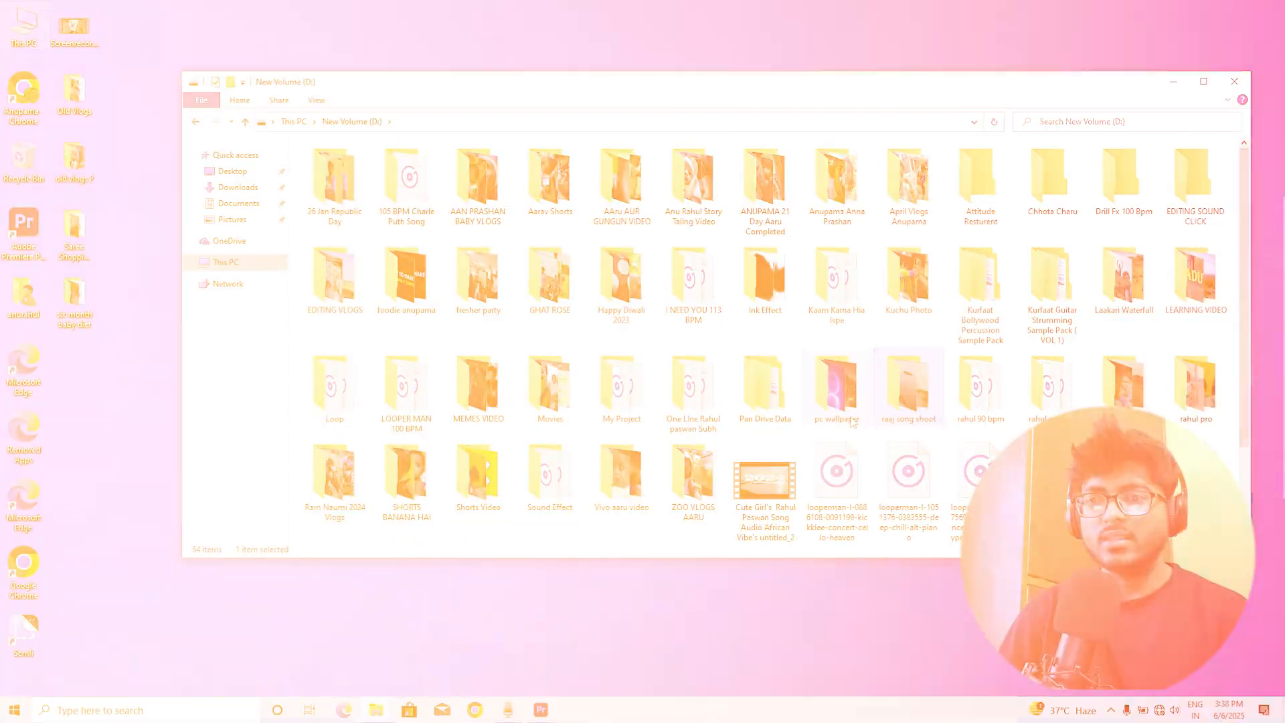
pyautogui.doubleClick(907, 395)
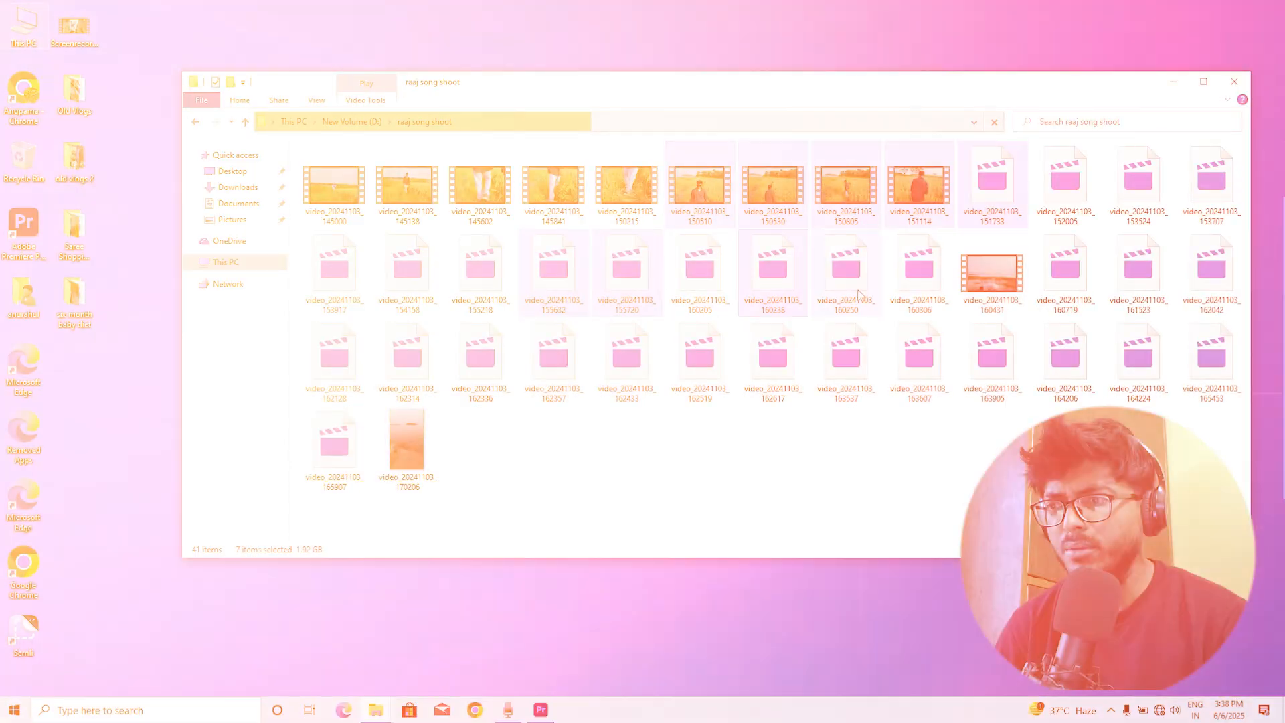
# Drag the video_20241103_150215 clip into the sequence and change the sequence settings to match it
pyautogui.keyDown('ctrl'); pyautogui.click(568, 355); pyautogui.keyUp('ctrl')
pyautogui.keyDown('ctrl'); pyautogui.click(700, 354); pyautogui.keyUp('ctrl')
pyautogui.keyDown('ctrl'); pyautogui.click(773, 355); pyautogui.keyUp('ctrl')
pyautogui.keyDown('ctrl'); pyautogui.click(919, 355); pyautogui.keyUp('ctrl')
pyautogui.keyDown('ctrl'); pyautogui.click(1040, 361); pyautogui.keyUp('ctrl')
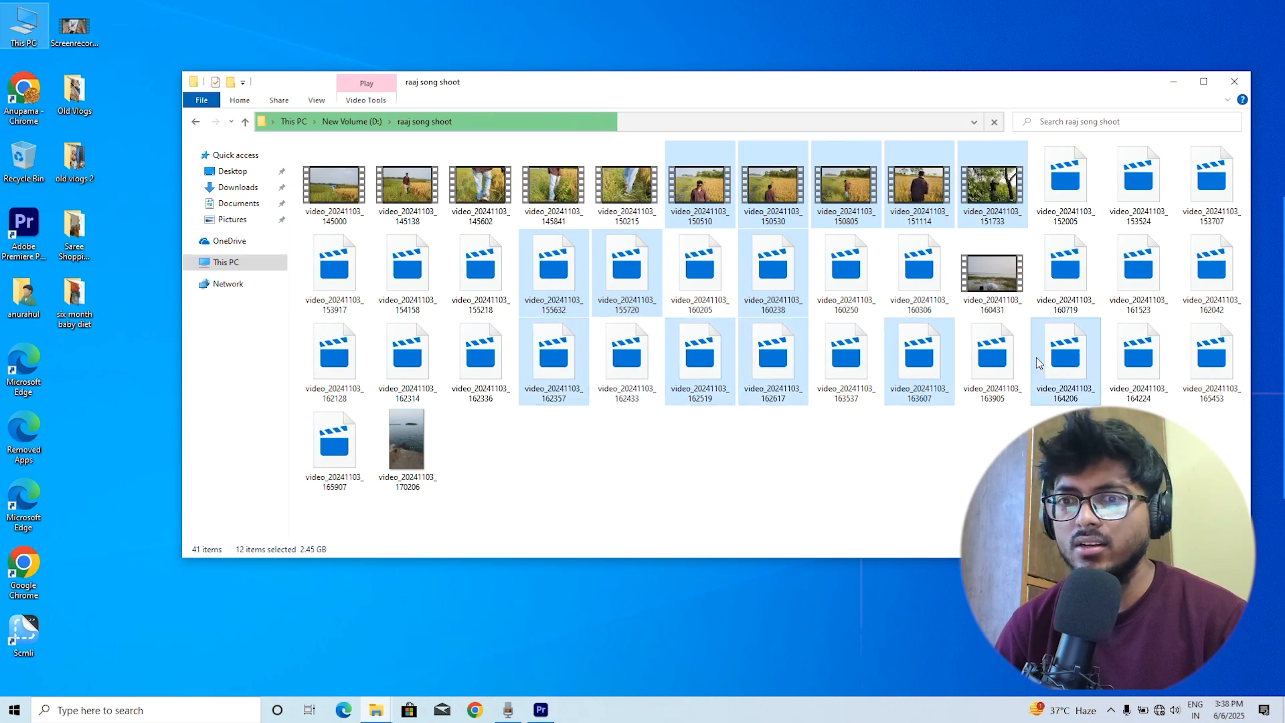
pyautogui.moveTo(626, 186); pyautogui.dragTo(475, 542)
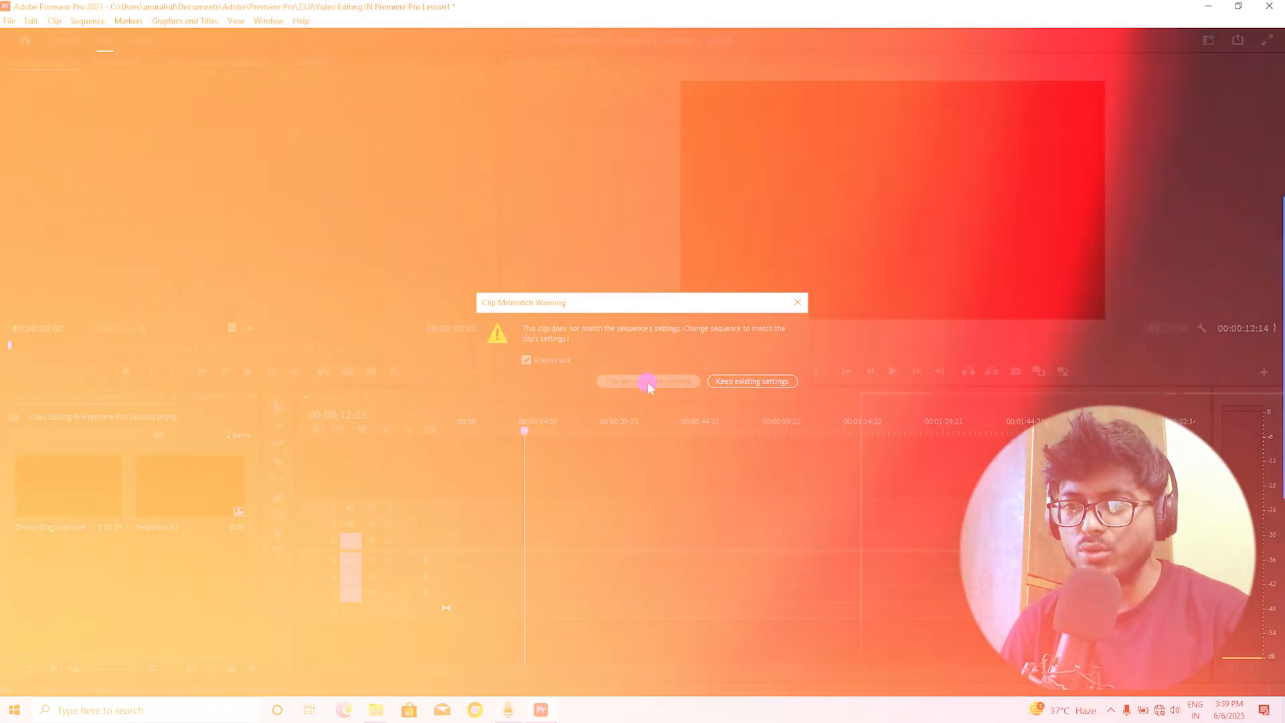
pyautogui.click(649, 390)
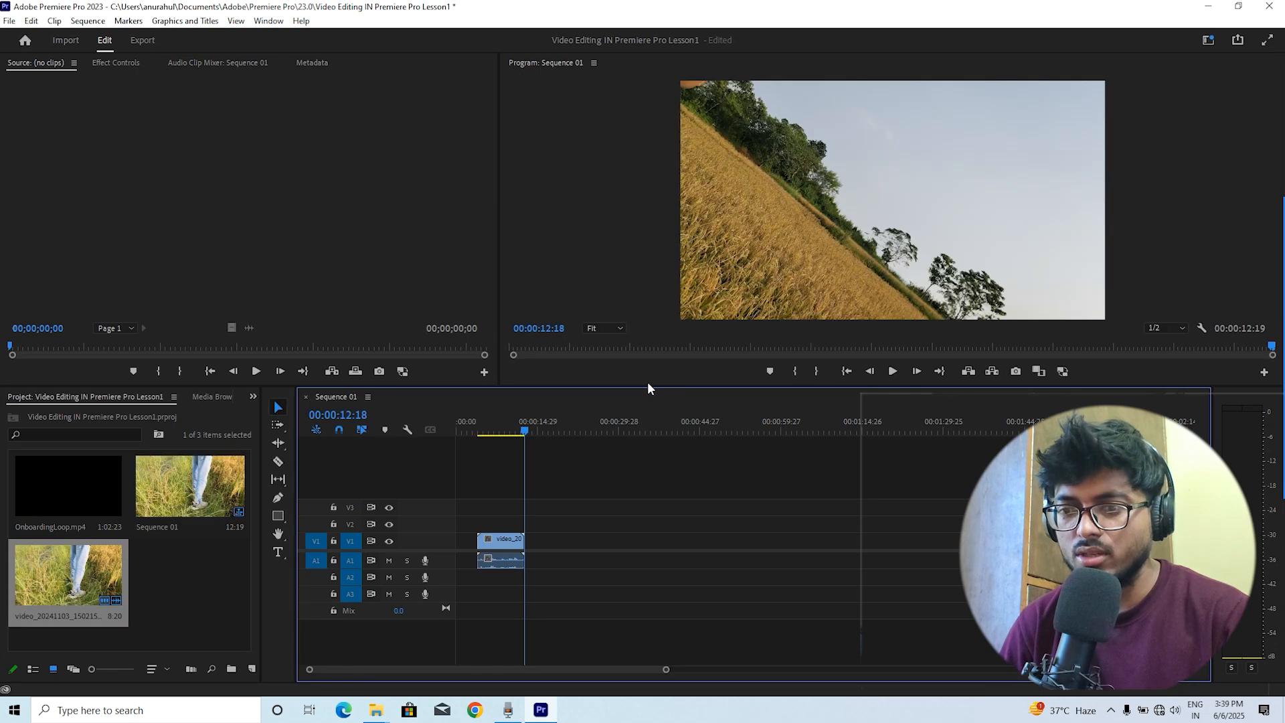
# Zoom into the timeline and move the clip to the start of the sequence
pyautogui.moveTo(514, 425); pyautogui.dragTo(453, 427)
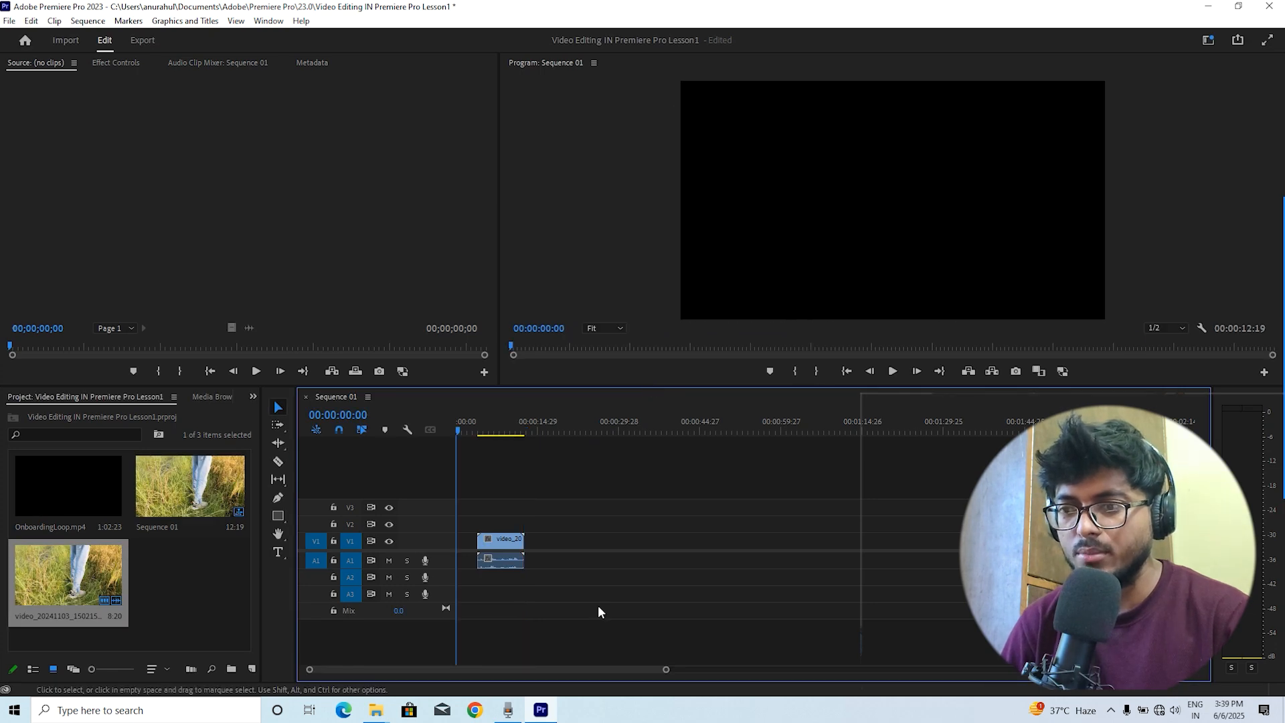
pyautogui.click(670, 670)
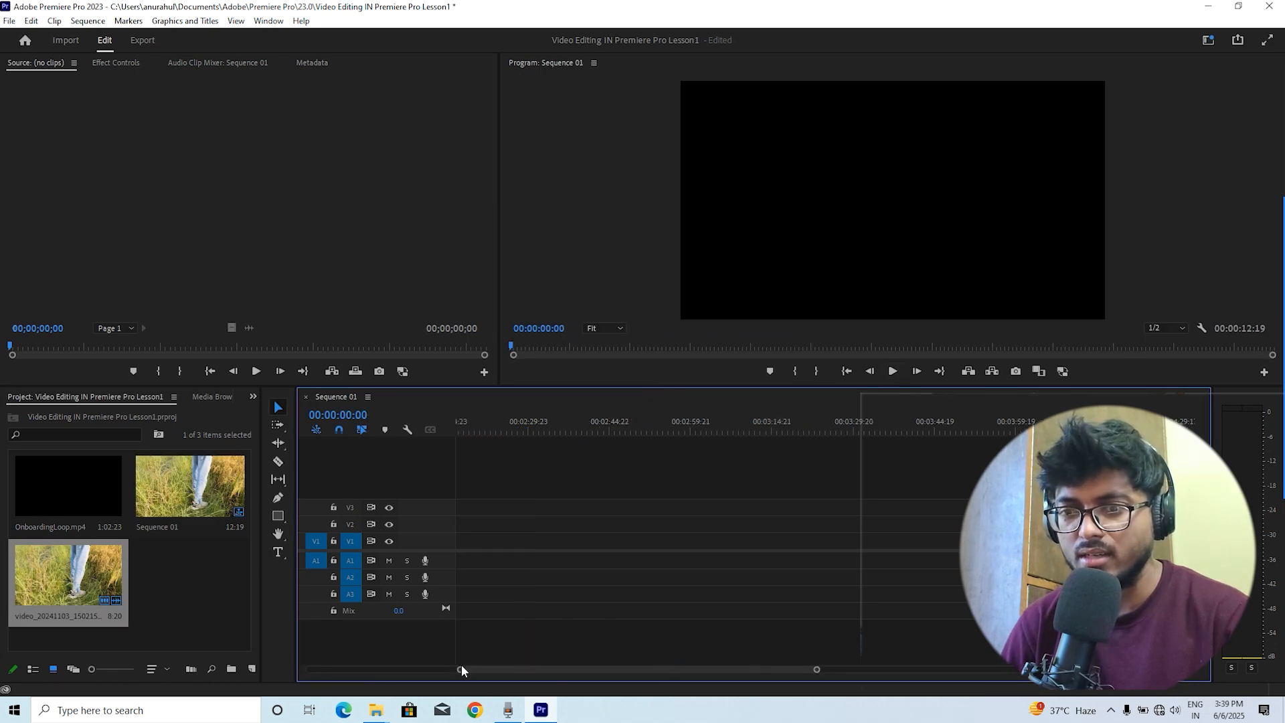
pyautogui.moveTo(460, 669); pyautogui.dragTo(186, 665)
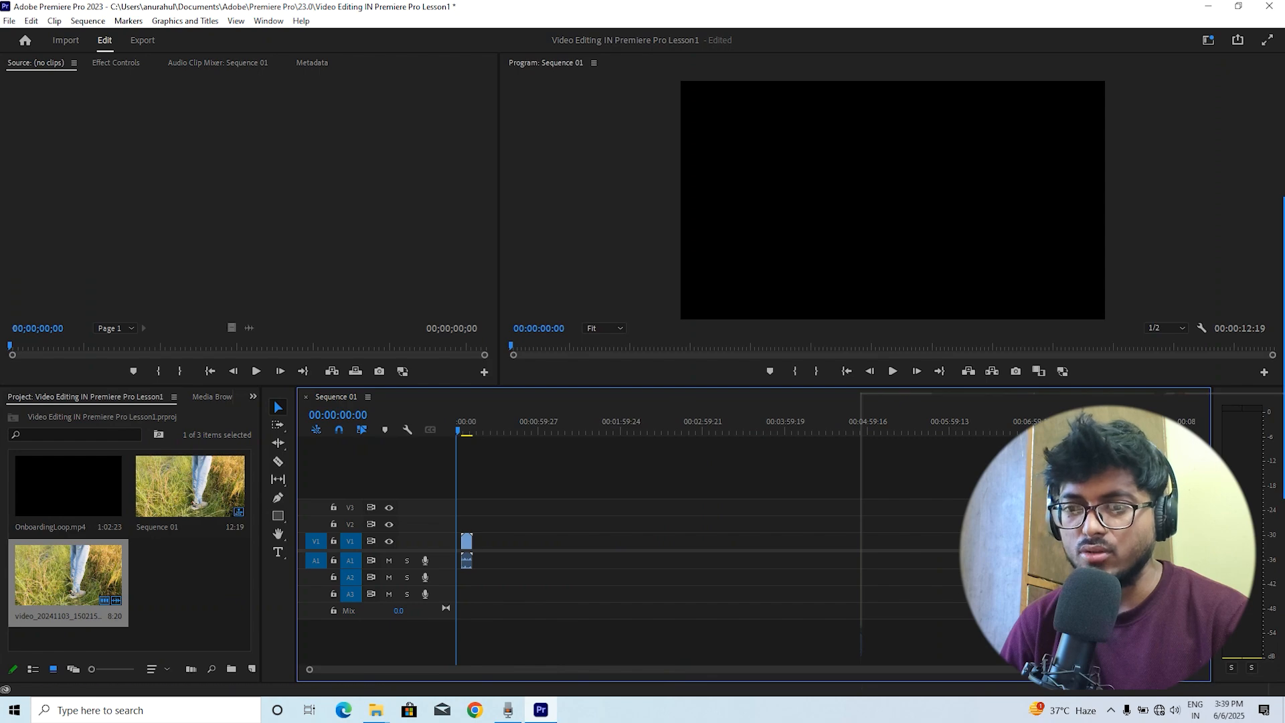
pyautogui.moveTo(1198, 669); pyautogui.dragTo(485, 669)
pyautogui.click(607, 425)
pyautogui.moveTo(561, 541); pyautogui.dragTo(497, 546)
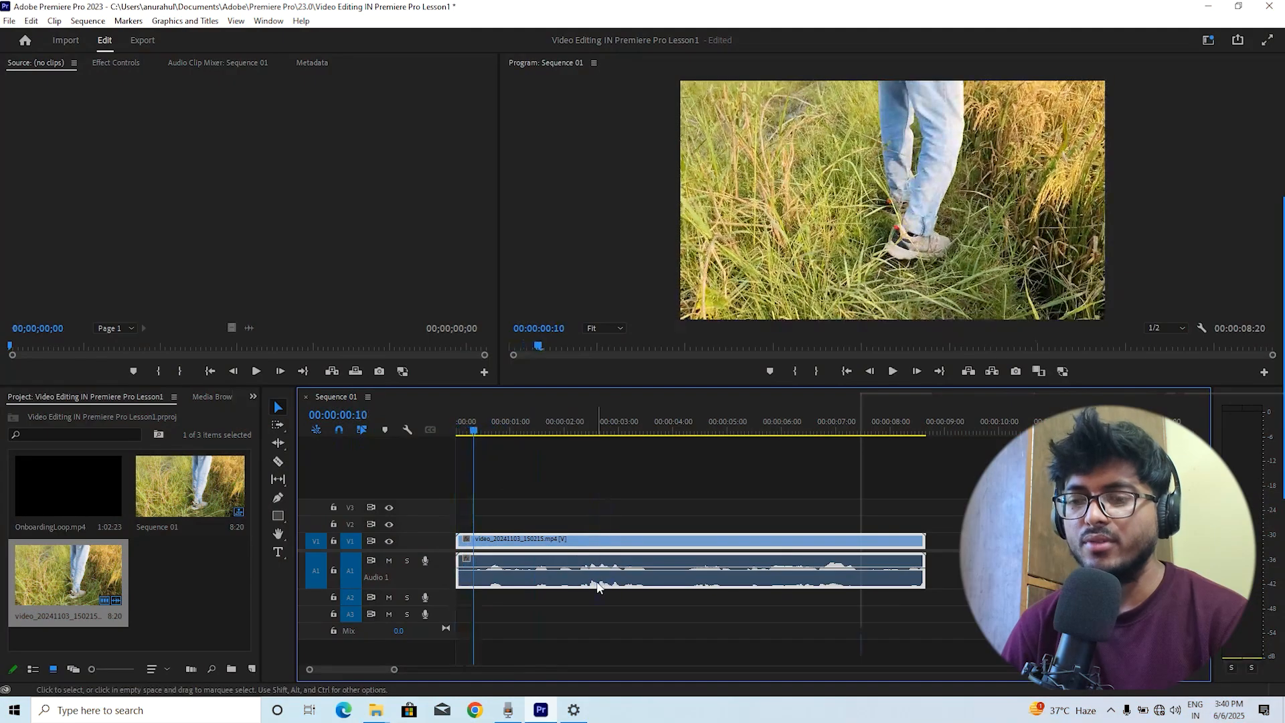
# Clear the clip from the timeline
pyautogui.rightClick(597, 539)
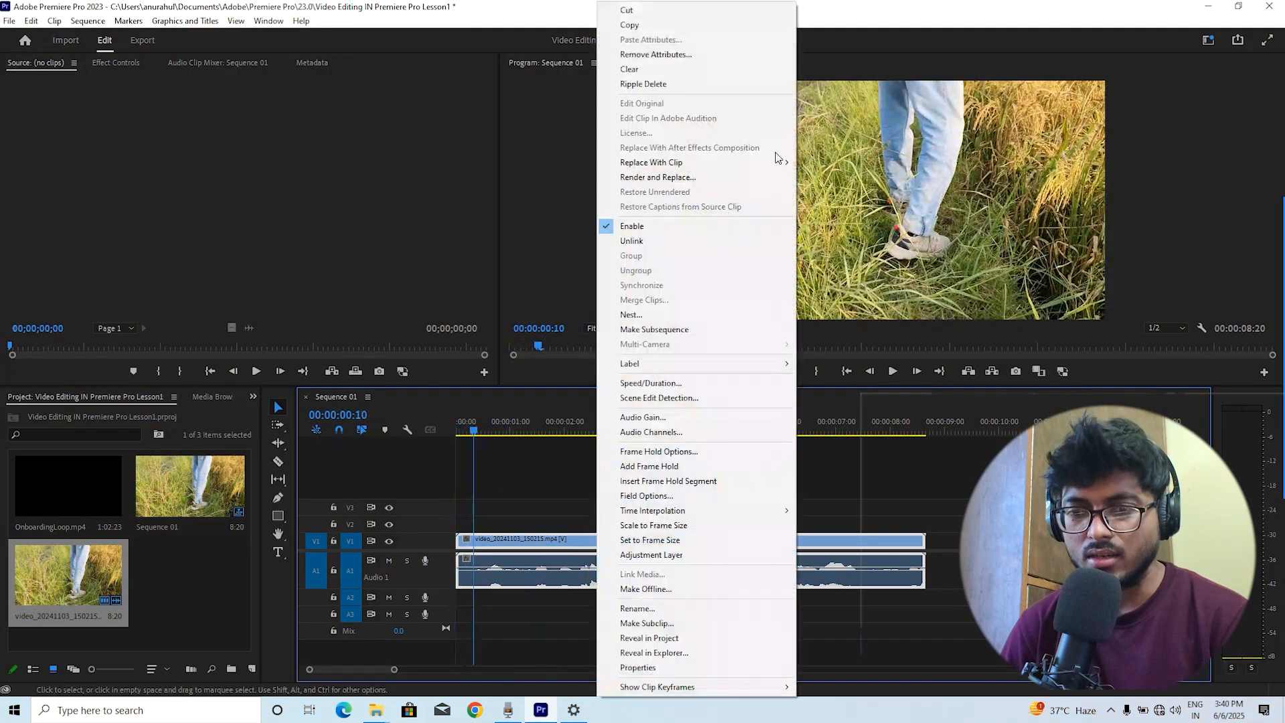
pyautogui.click(643, 67)
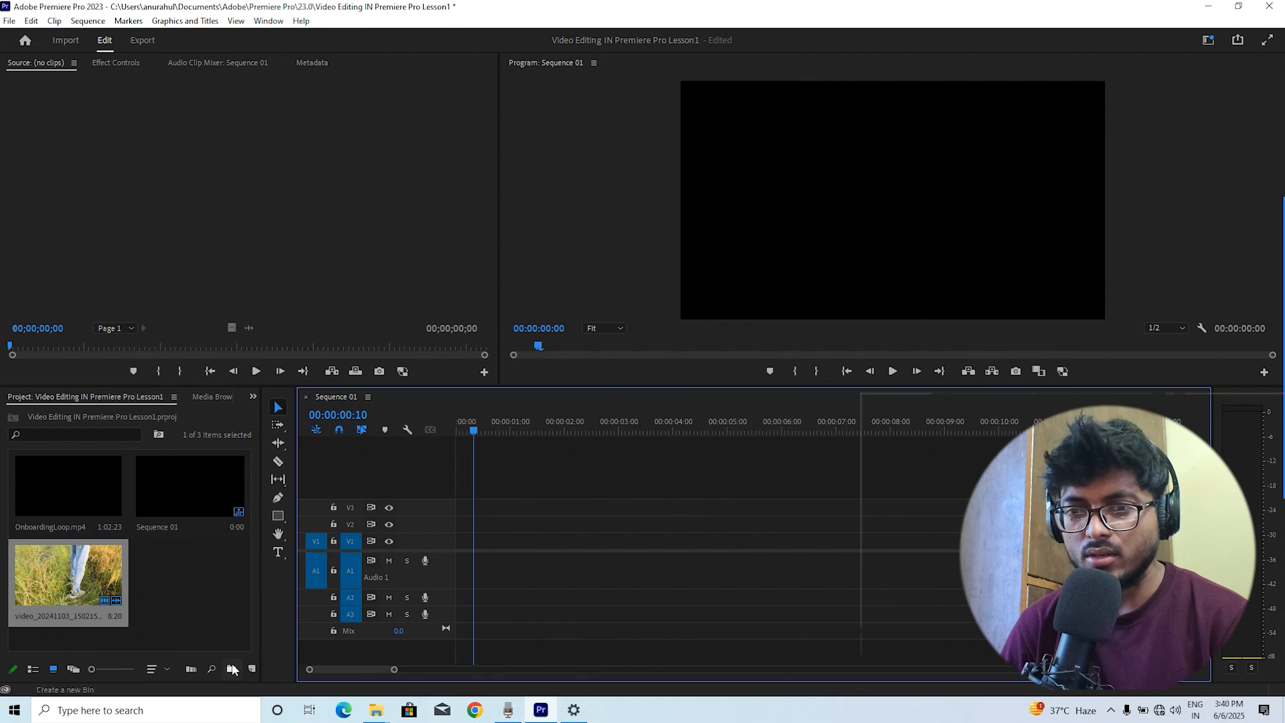
# Switch to File Explorer and select multiple clips in the raaj song shoot folder
pyautogui.click(376, 710)
pyautogui.keyDown('ctrl'); pyautogui.click(855, 188); pyautogui.keyUp('ctrl')
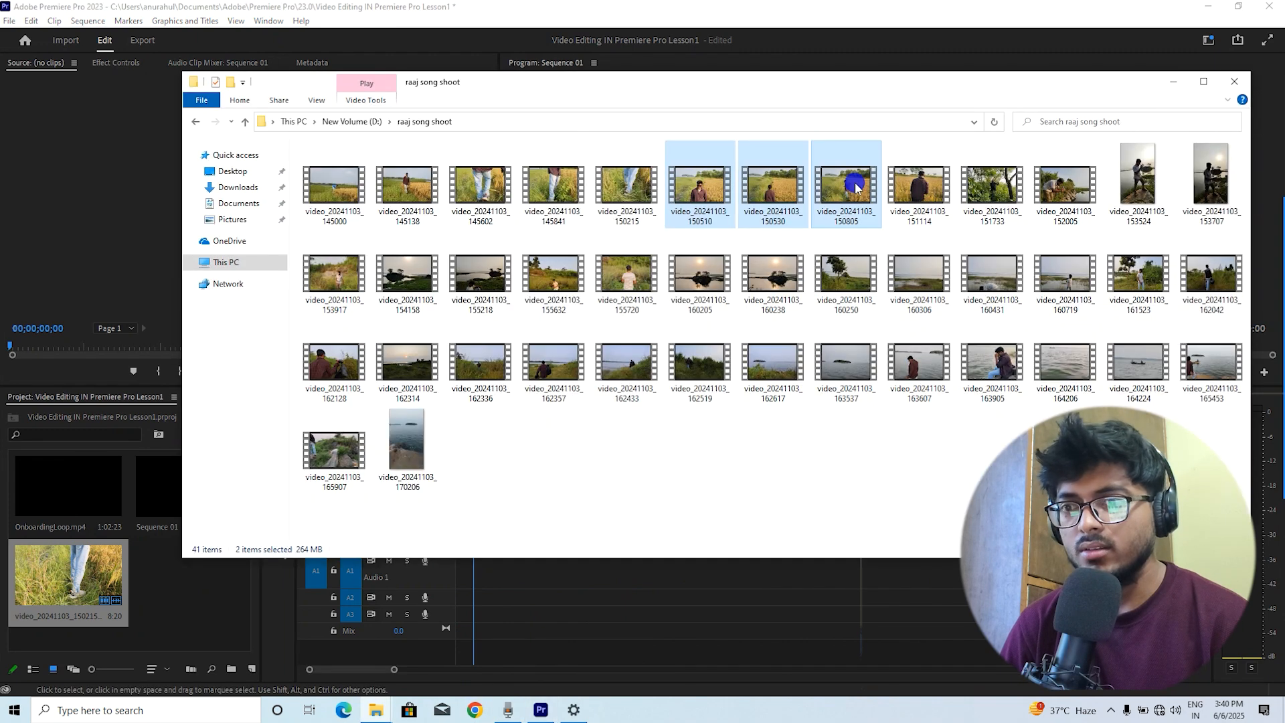
pyautogui.keyDown('ctrl'); pyautogui.click(919, 184); pyautogui.keyUp('ctrl')
pyautogui.keyDown('ctrl'); pyautogui.click(919, 273); pyautogui.keyUp('ctrl')
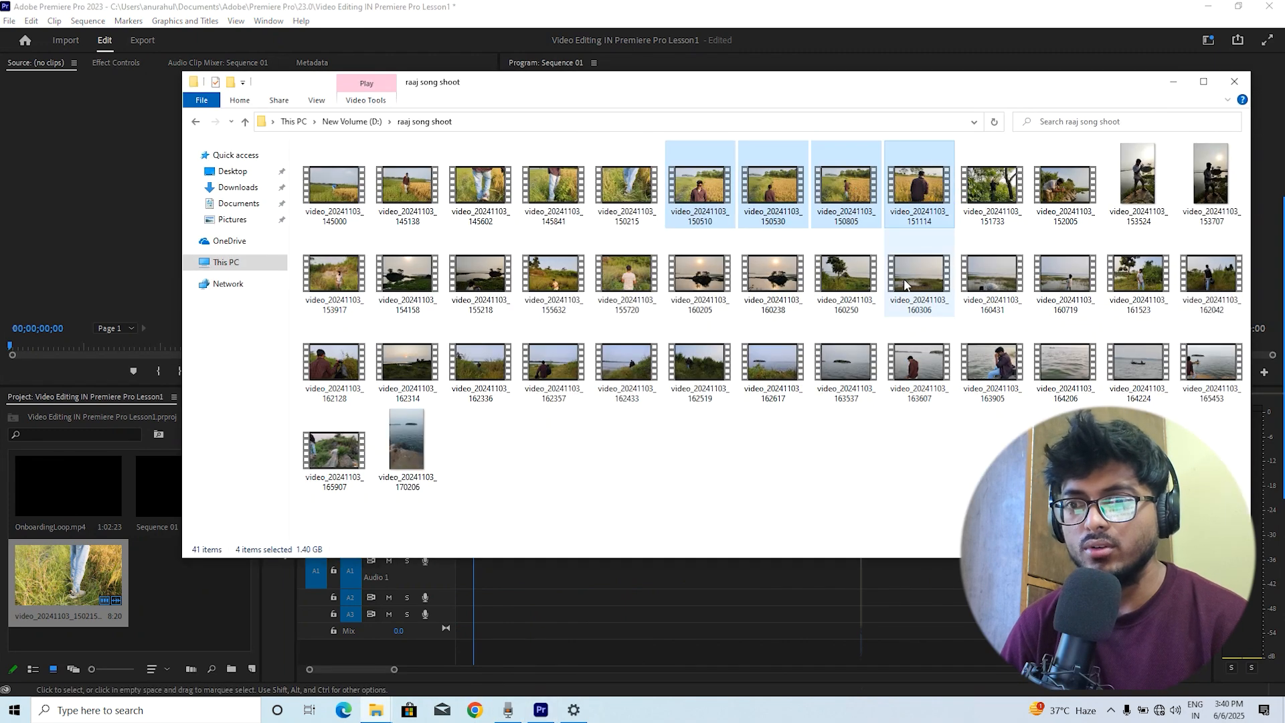
pyautogui.keyDown('ctrl'); pyautogui.click(699, 273); pyautogui.keyUp('ctrl')
pyautogui.keyDown('ctrl'); pyautogui.click(626, 273); pyautogui.keyUp('ctrl')
pyautogui.keyDown('ctrl'); pyautogui.click(553, 361); pyautogui.keyUp('ctrl')
pyautogui.keyDown('ctrl'); pyautogui.click(919, 362); pyautogui.keyUp('ctrl')
pyautogui.keyDown('ctrl'); pyautogui.click(1210, 362); pyautogui.keyUp('ctrl')
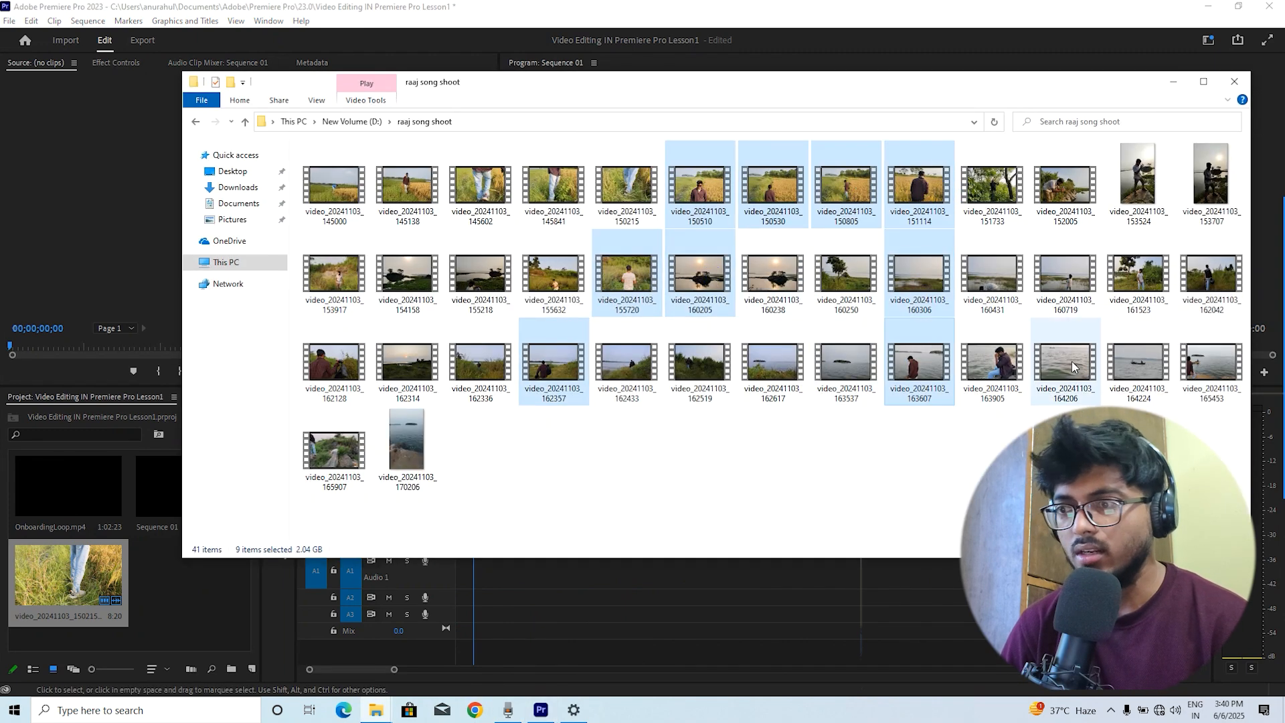
pyautogui.keyDown('ctrl'); pyautogui.click(991, 362); pyautogui.keyUp('ctrl')
pyautogui.keyDown('ctrl'); pyautogui.click(1064, 273); pyautogui.keyUp('ctrl')
# Drag the selected clips onto the timeline and change the sequence settings to match them
pyautogui.moveTo(773, 207); pyautogui.dragTo(472, 544)
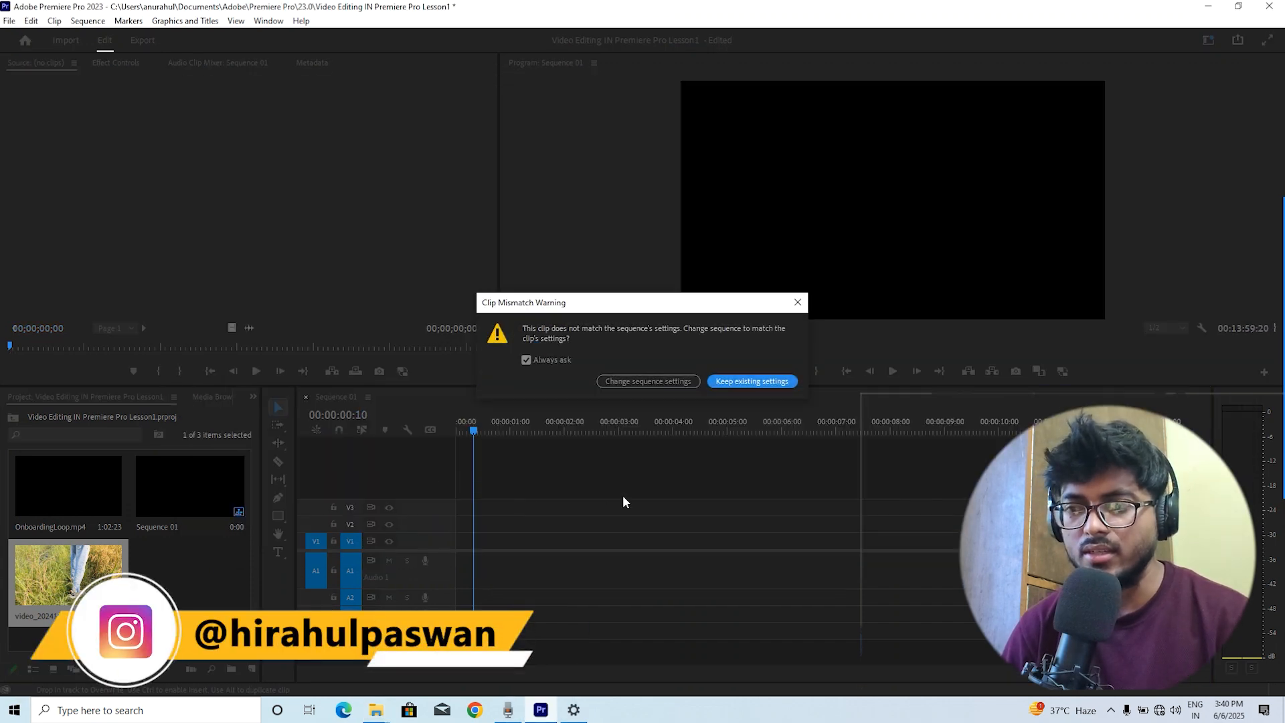
pyautogui.click(661, 383)
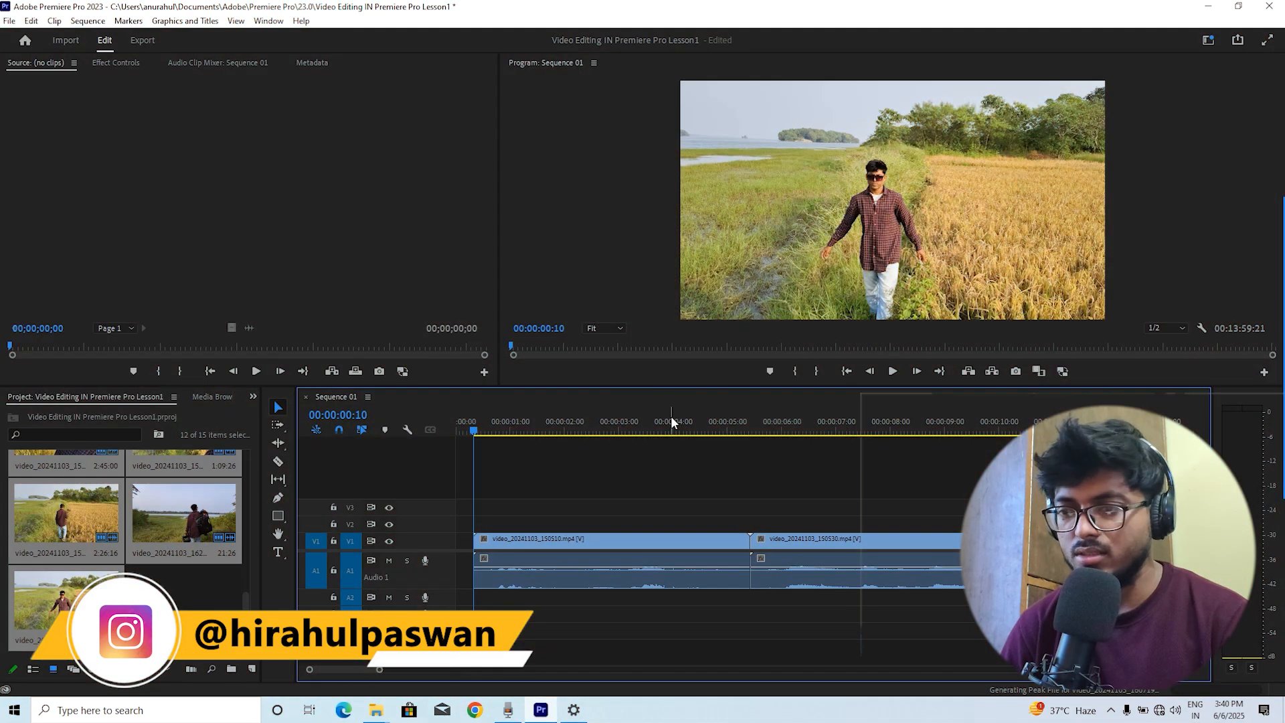
pyautogui.click(668, 424)
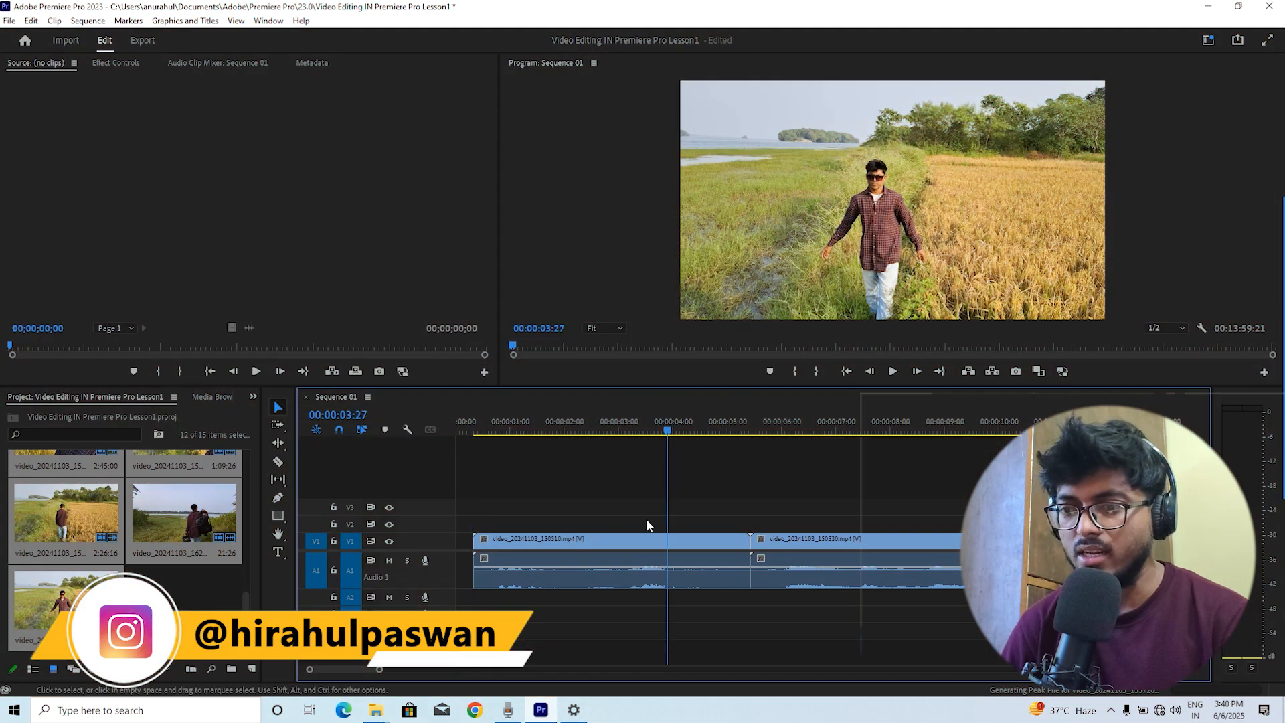
# Zoom the timeline in on the sequence start and delete the empty gap before the first clip
pyautogui.moveTo(379, 669); pyautogui.dragTo(1044, 673)
pyautogui.moveTo(953, 428); pyautogui.dragTo(439, 443)
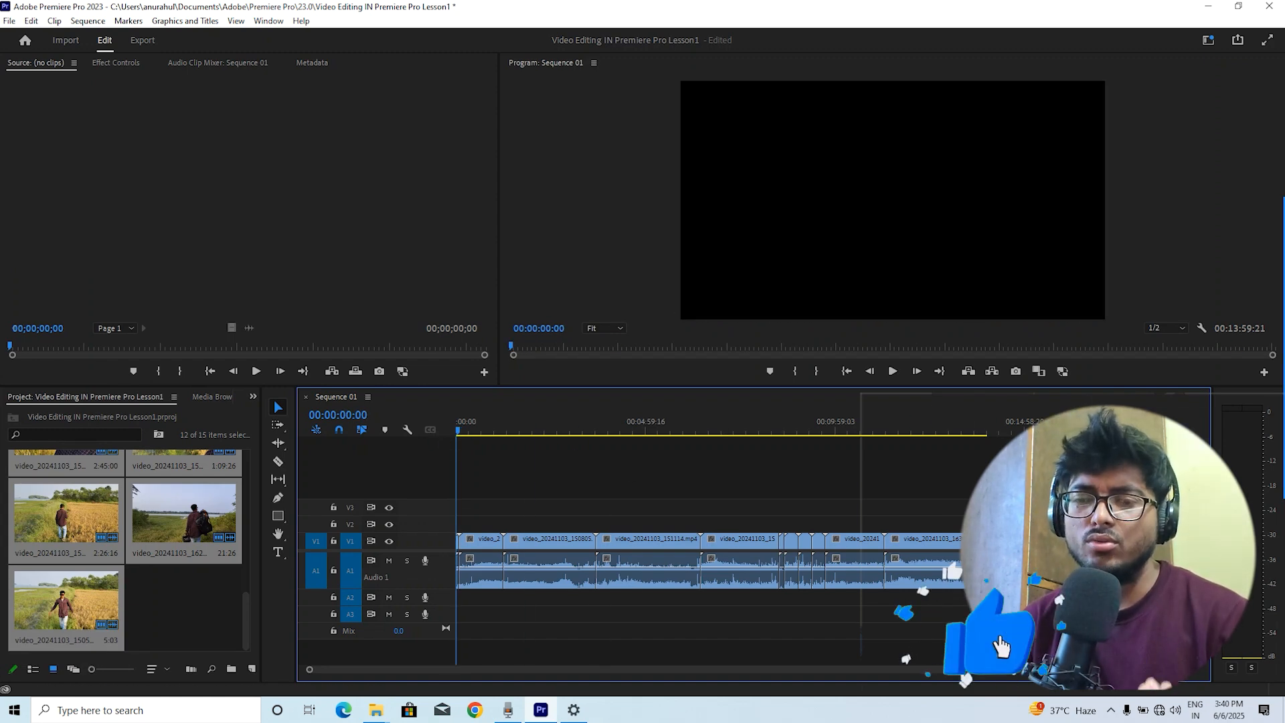
pyautogui.moveTo(1044, 671); pyautogui.dragTo(914, 694)
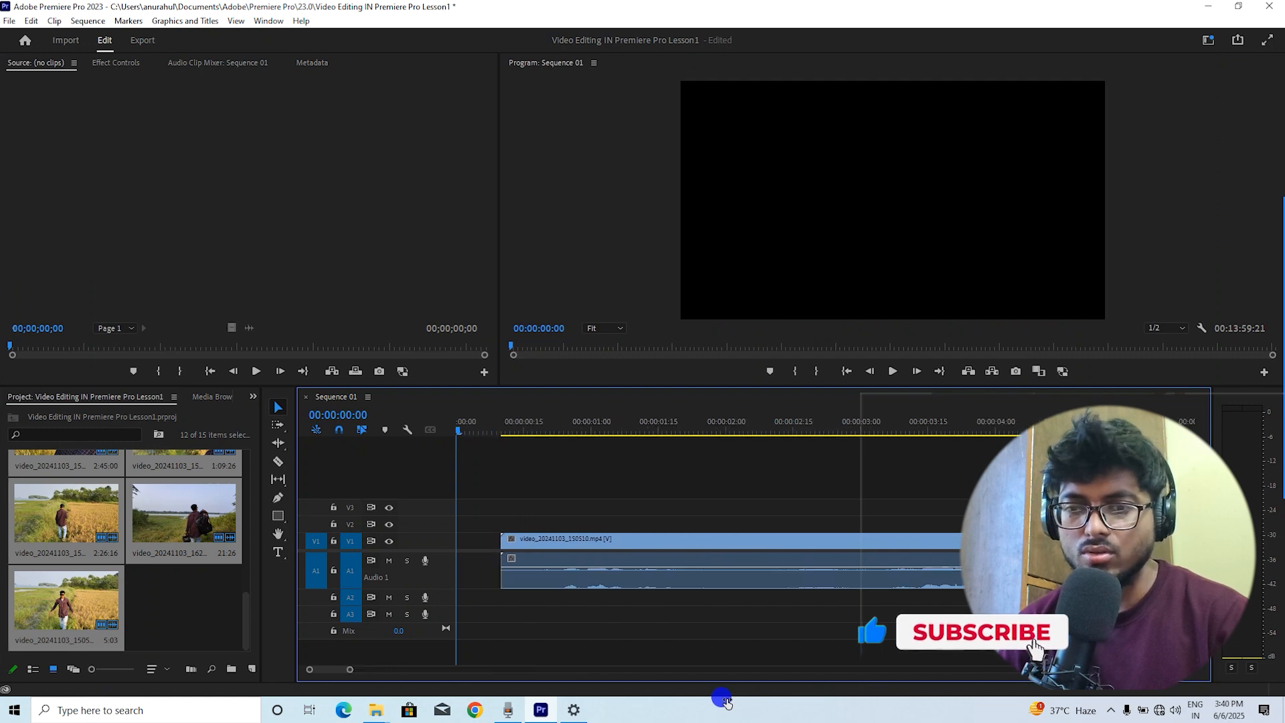
pyautogui.press('=')
pyautogui.press('=')
pyautogui.press('=')
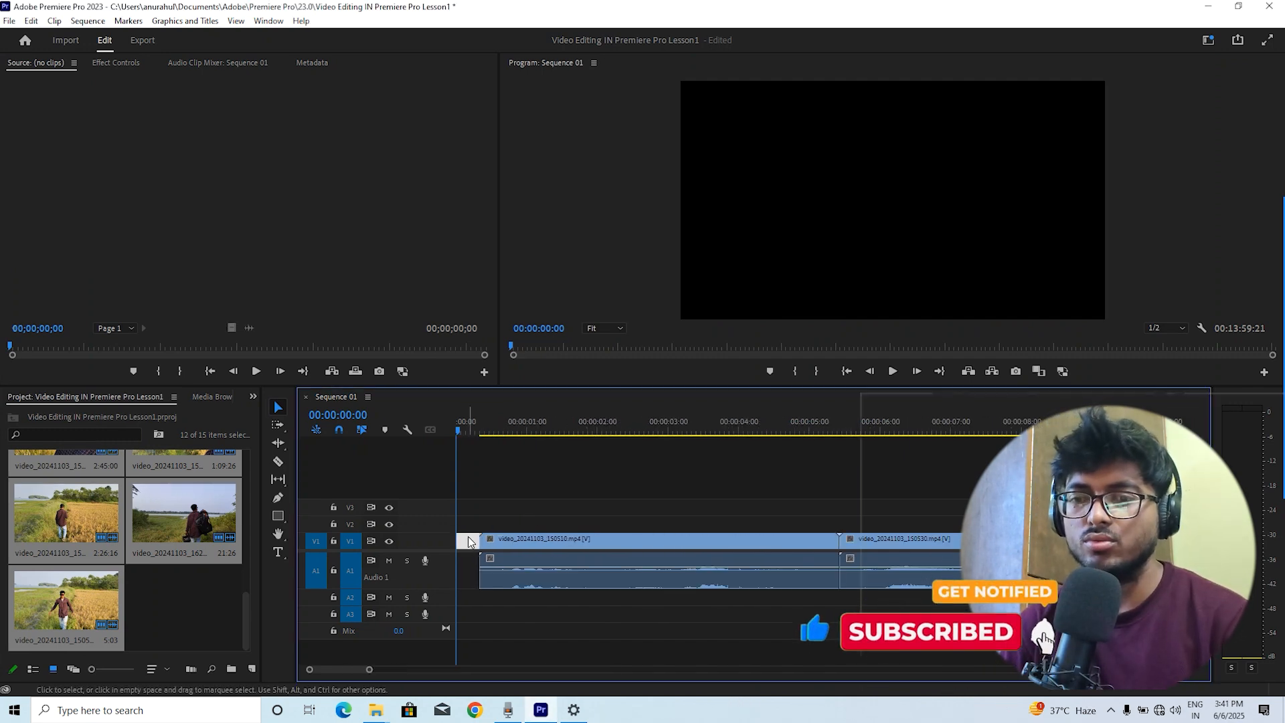
pyautogui.press('Delete')
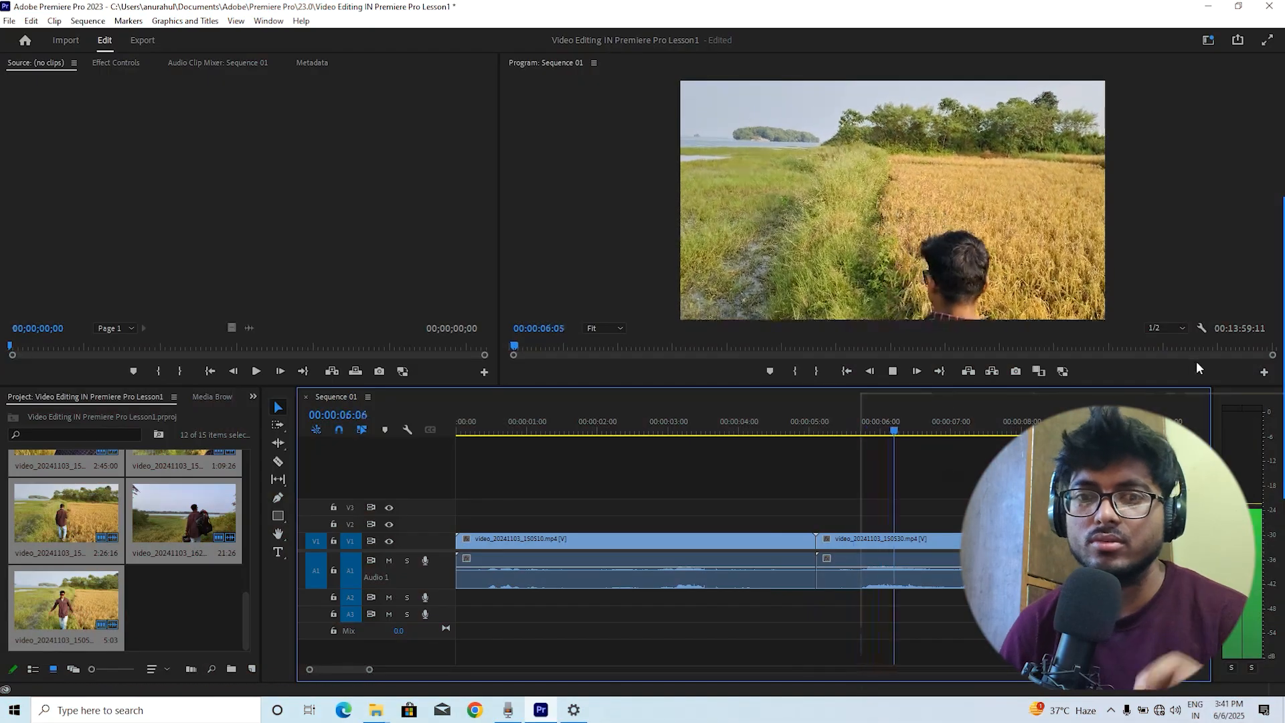
# Play back the sequence and widen the Project panel
pyautogui.press('space')
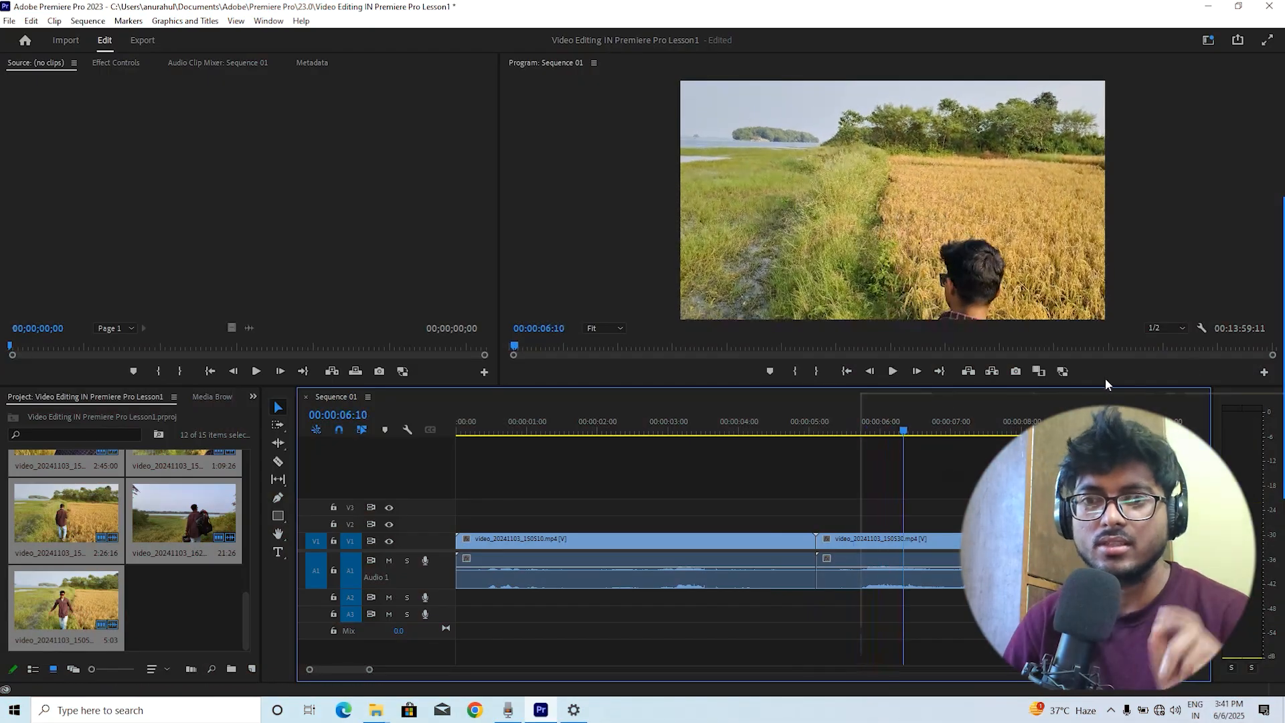
pyautogui.click(227, 174)
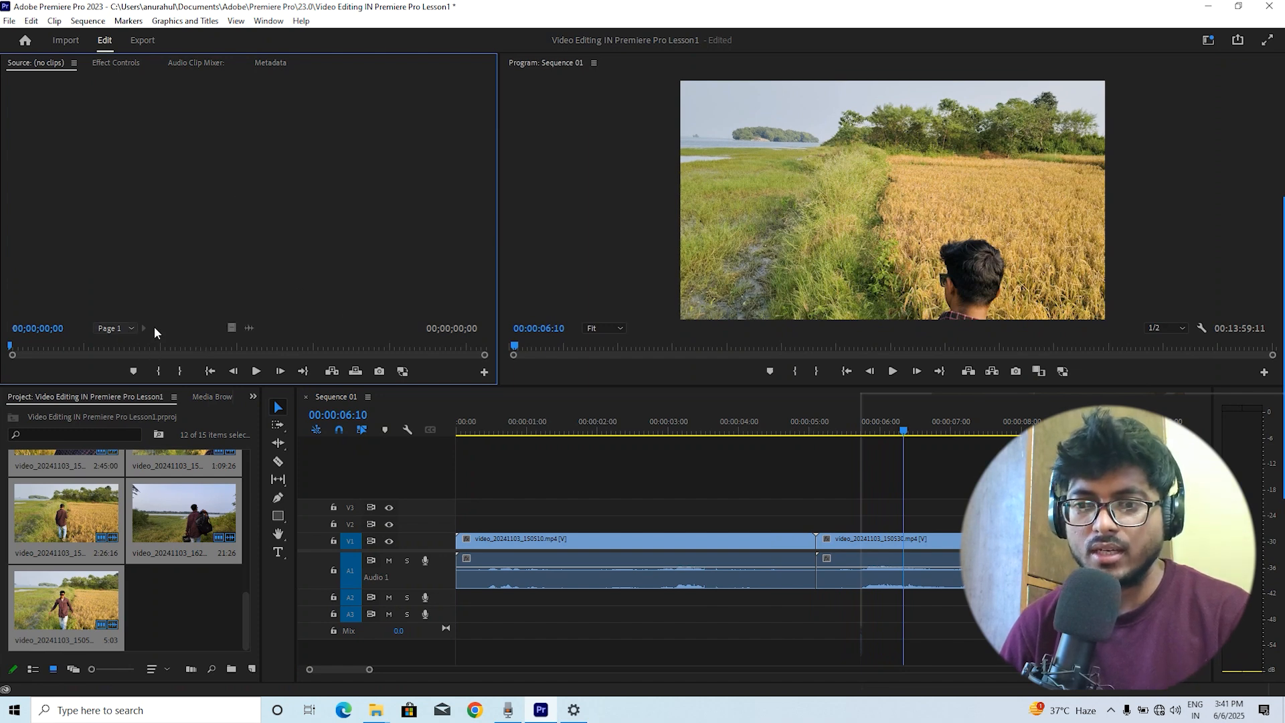
pyautogui.click(150, 604)
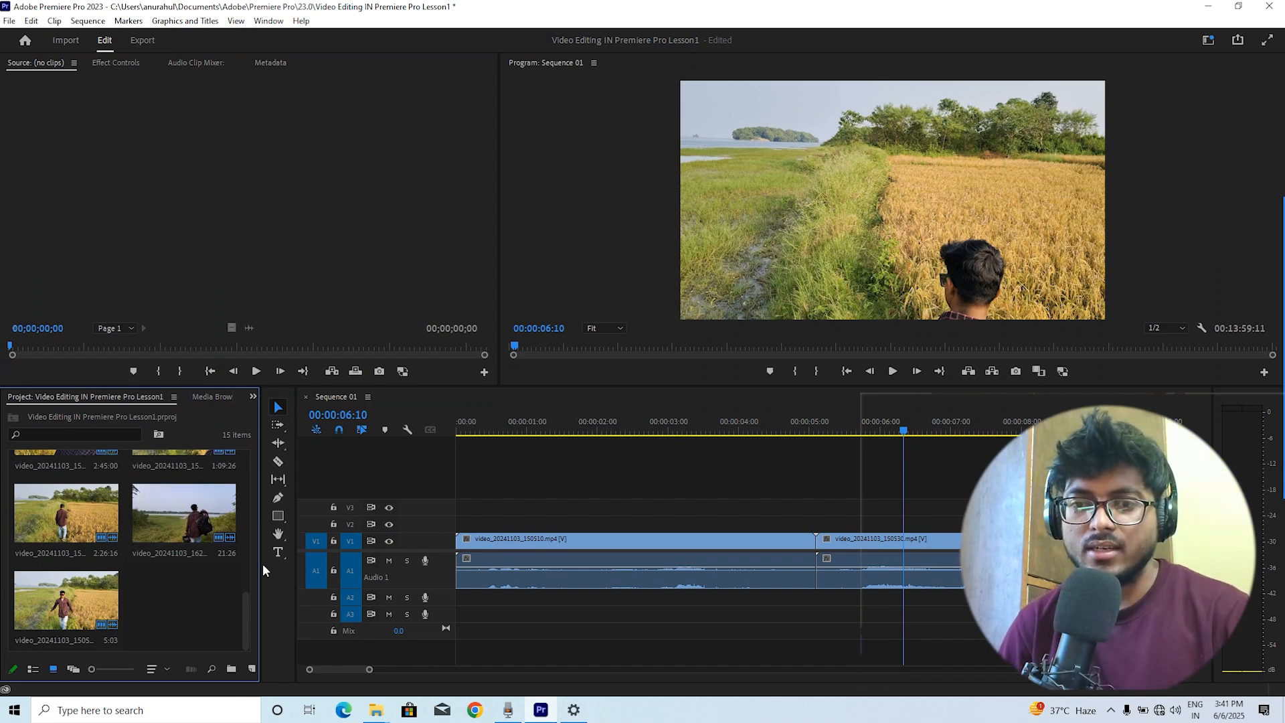
pyautogui.moveTo(261, 566); pyautogui.dragTo(392, 592)
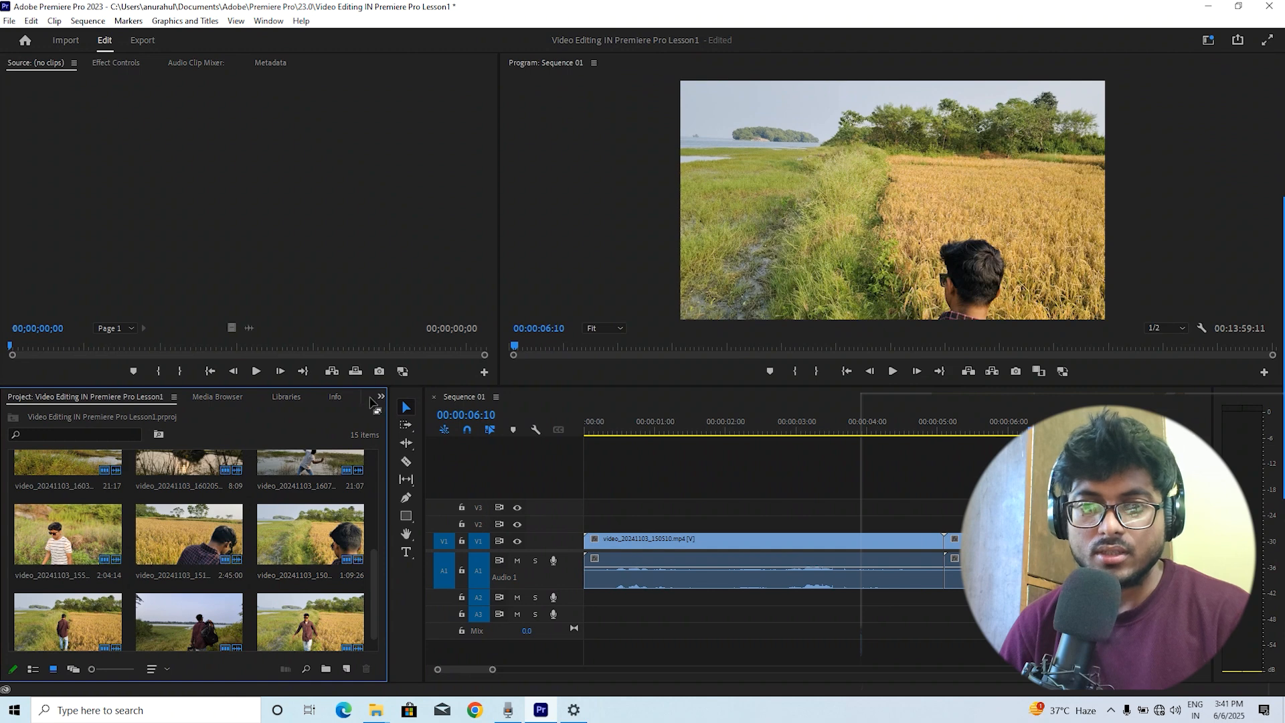
# Browse the project clips and compare the Project panel's list, icon and freeform views
pyautogui.click(70, 539)
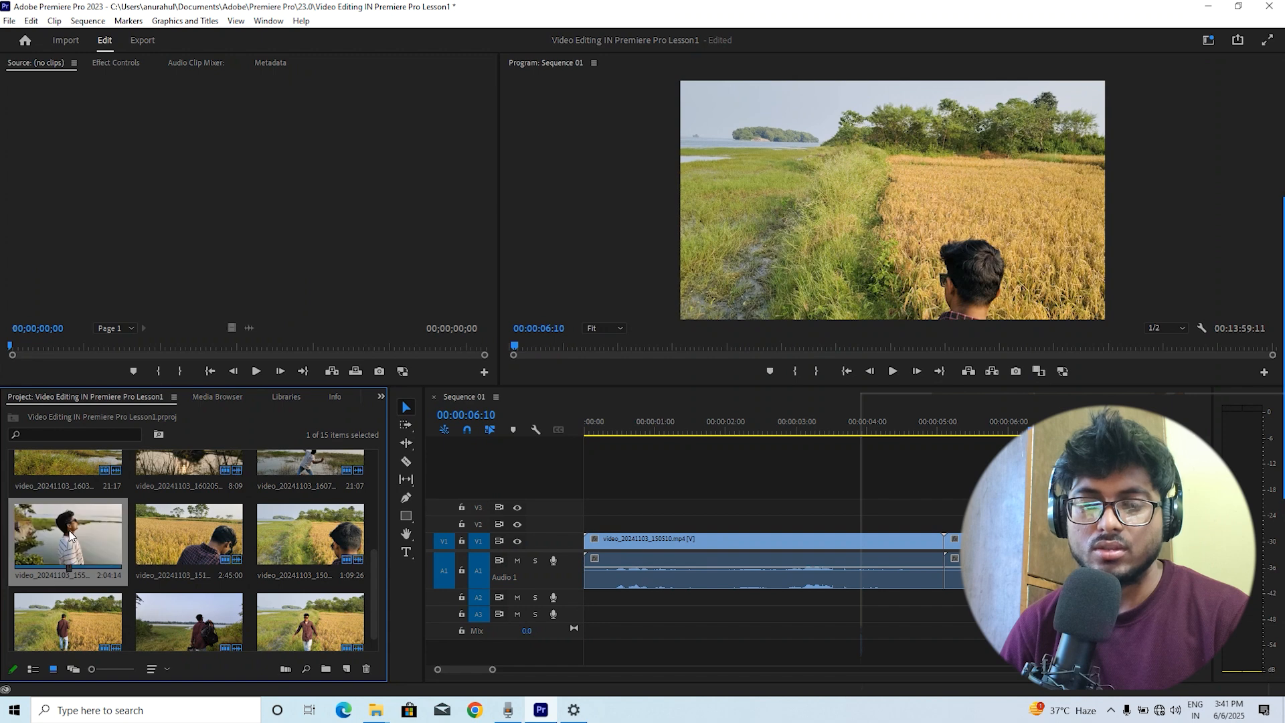
pyautogui.scroll(1, 73, 469)
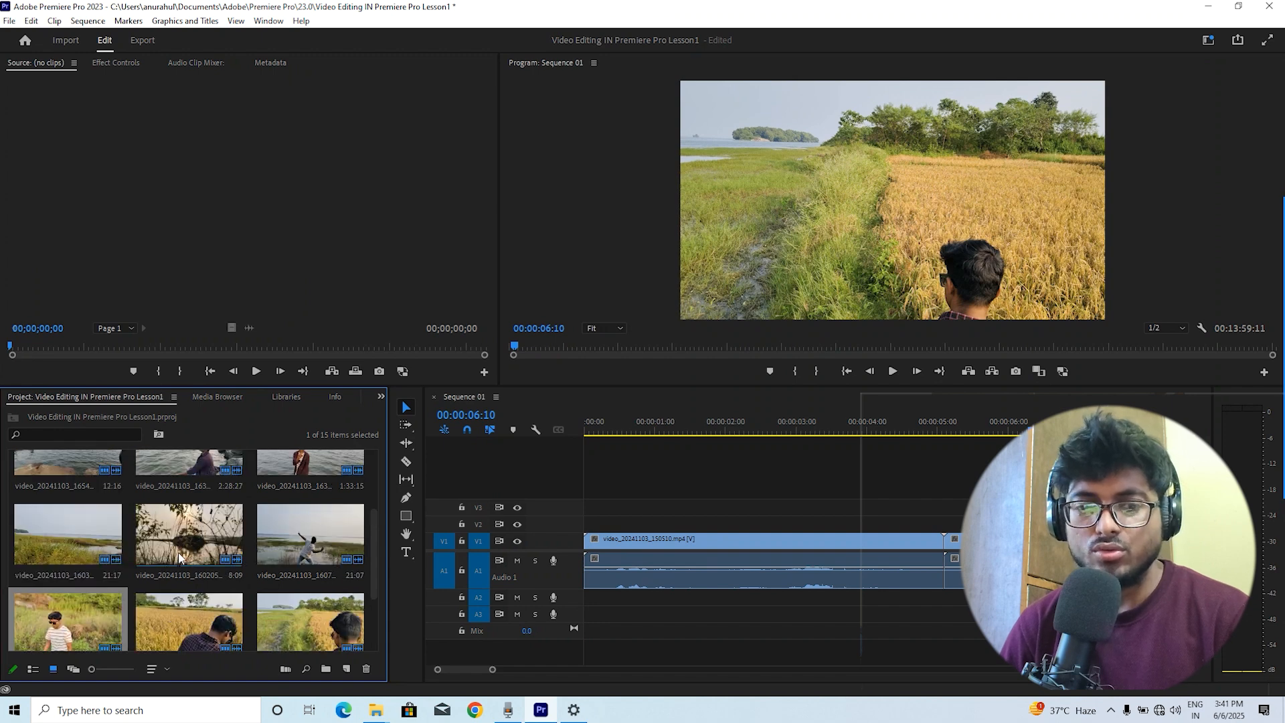
pyautogui.scroll(-2, 179, 557)
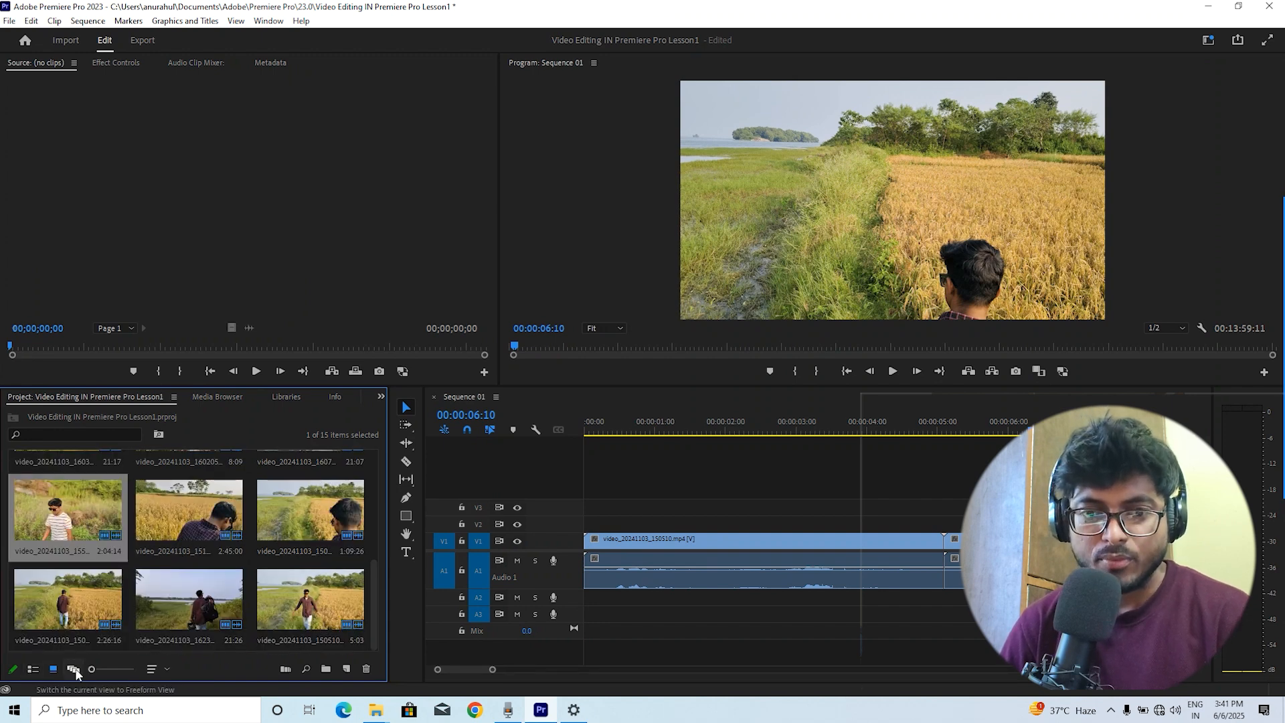
pyautogui.click(31, 672)
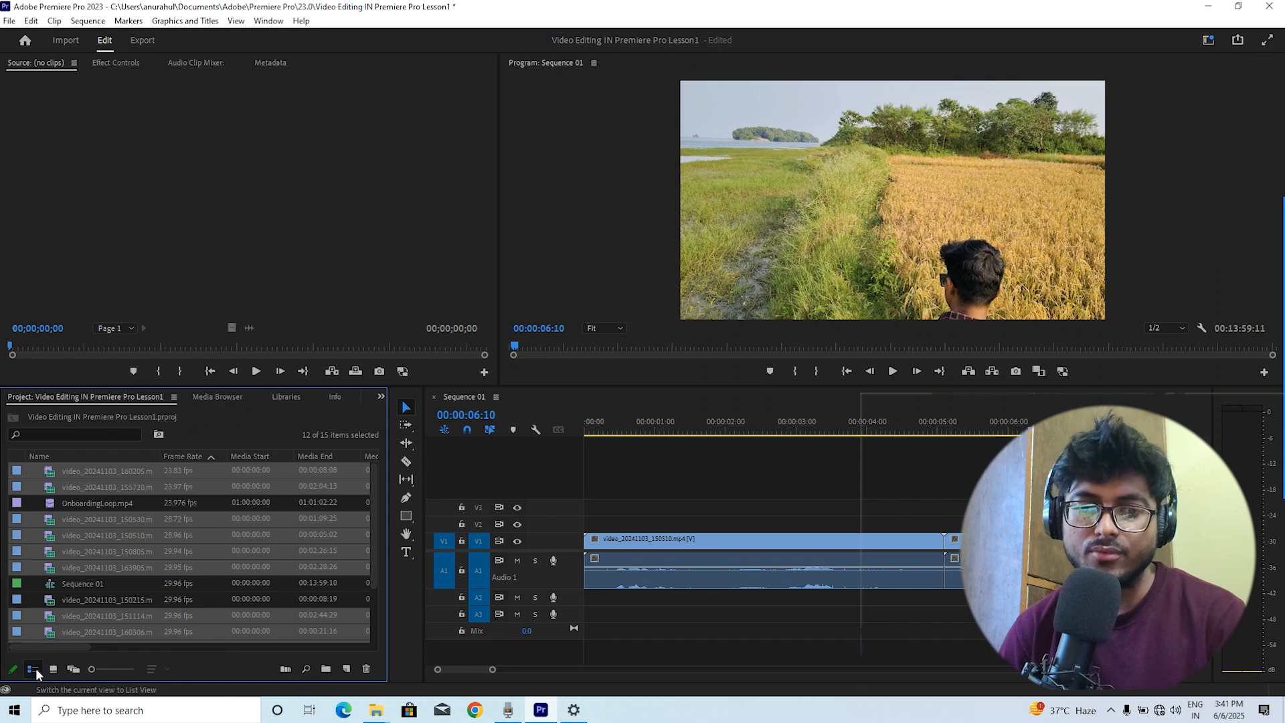
pyautogui.click(54, 668)
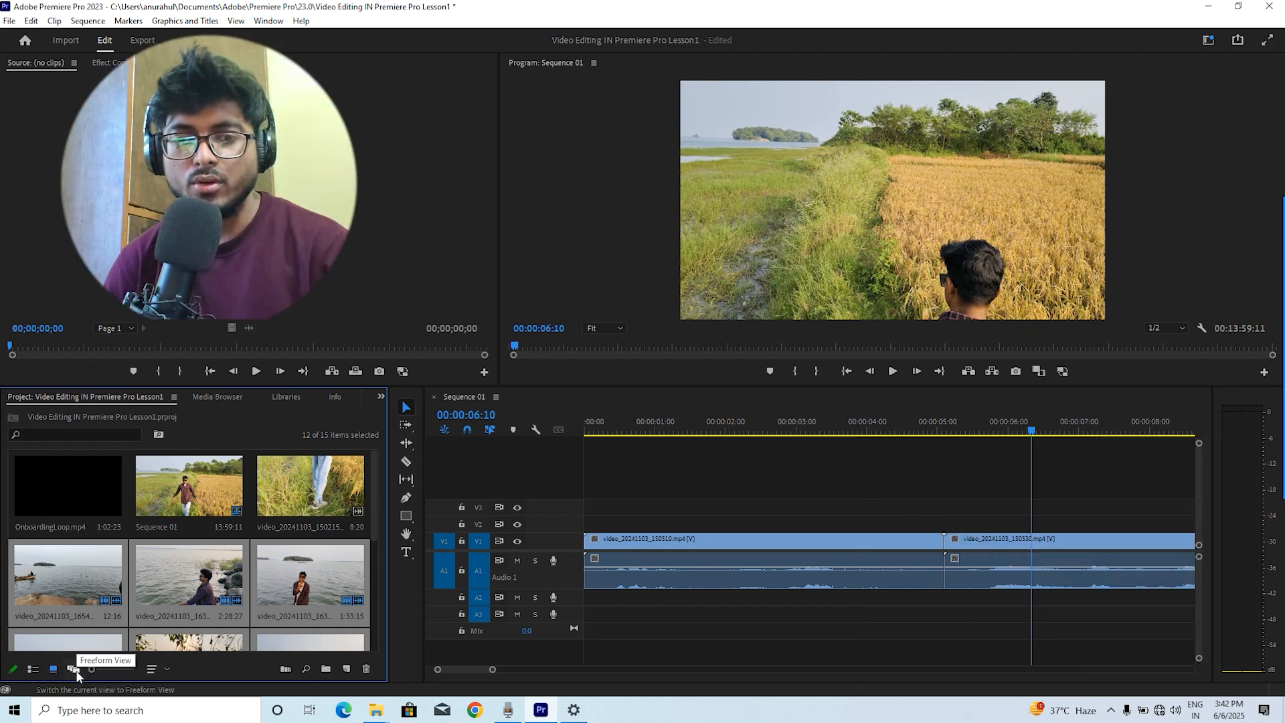
pyautogui.click(75, 669)
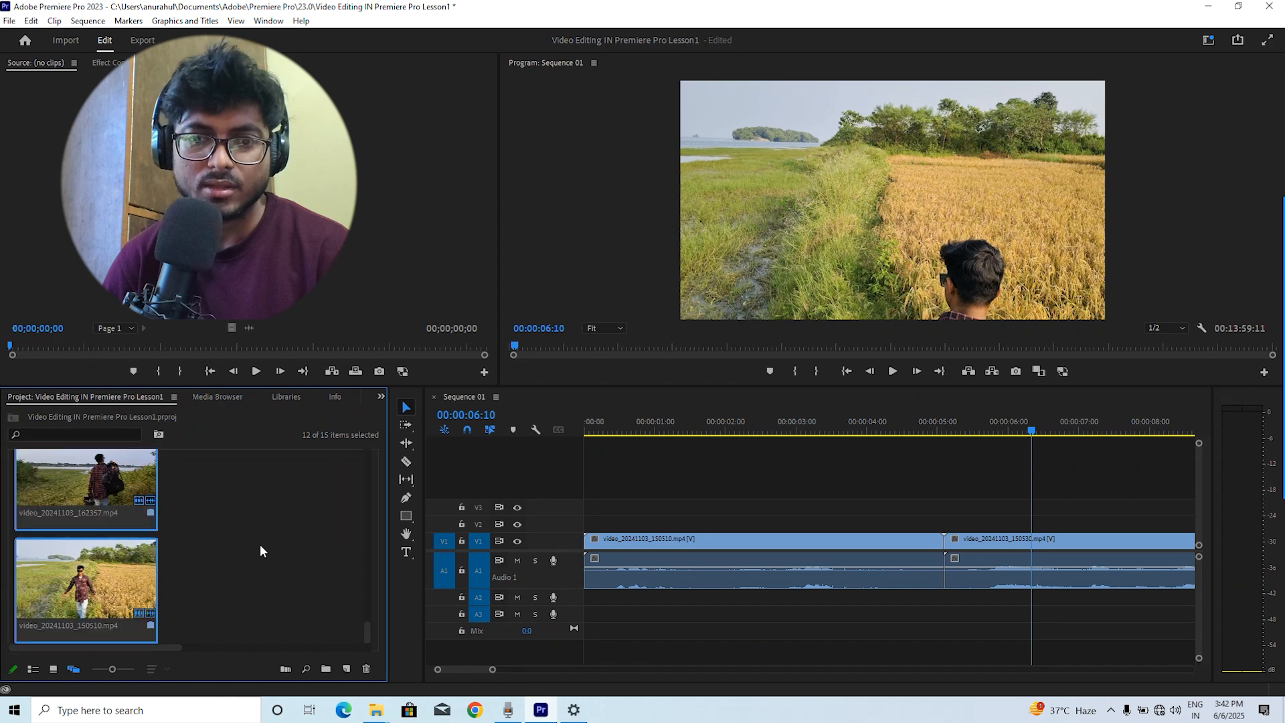
pyautogui.click(51, 670)
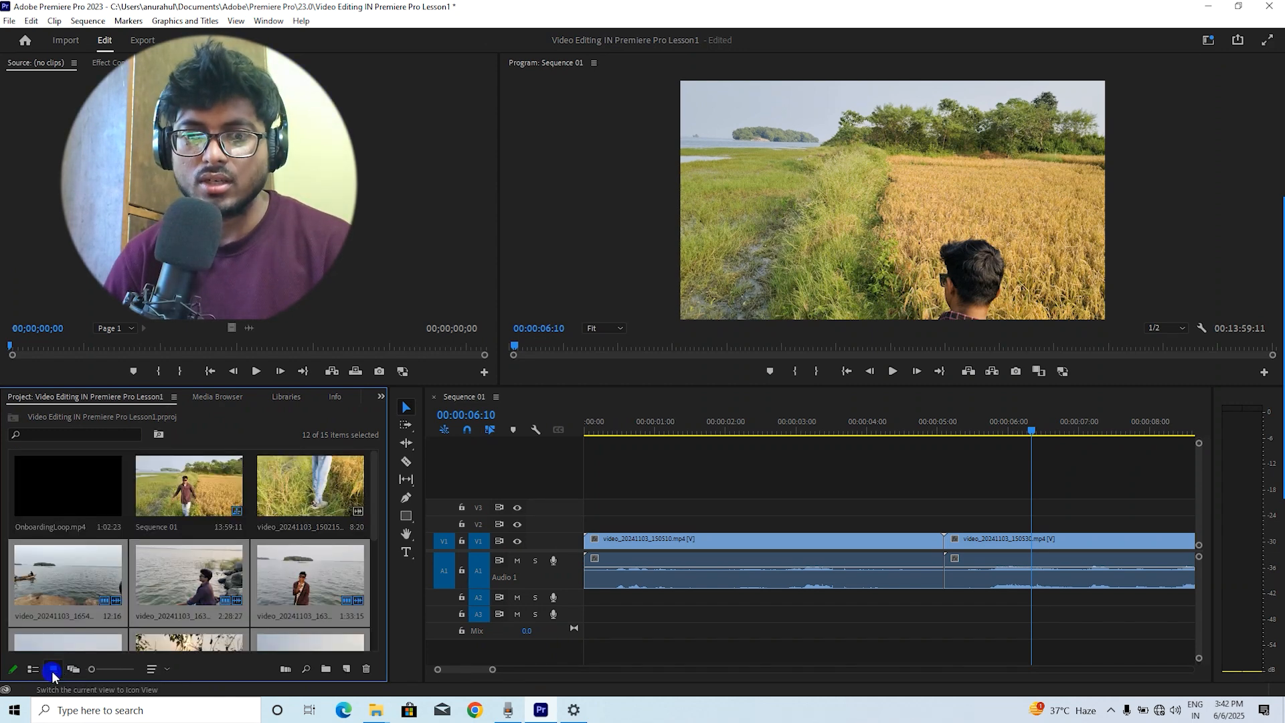
pyautogui.moveTo(92, 668)
pyautogui.mouseDown()
pyautogui.moveTo(134, 670)
pyautogui.moveTo(94, 678)
pyautogui.mouseUp()
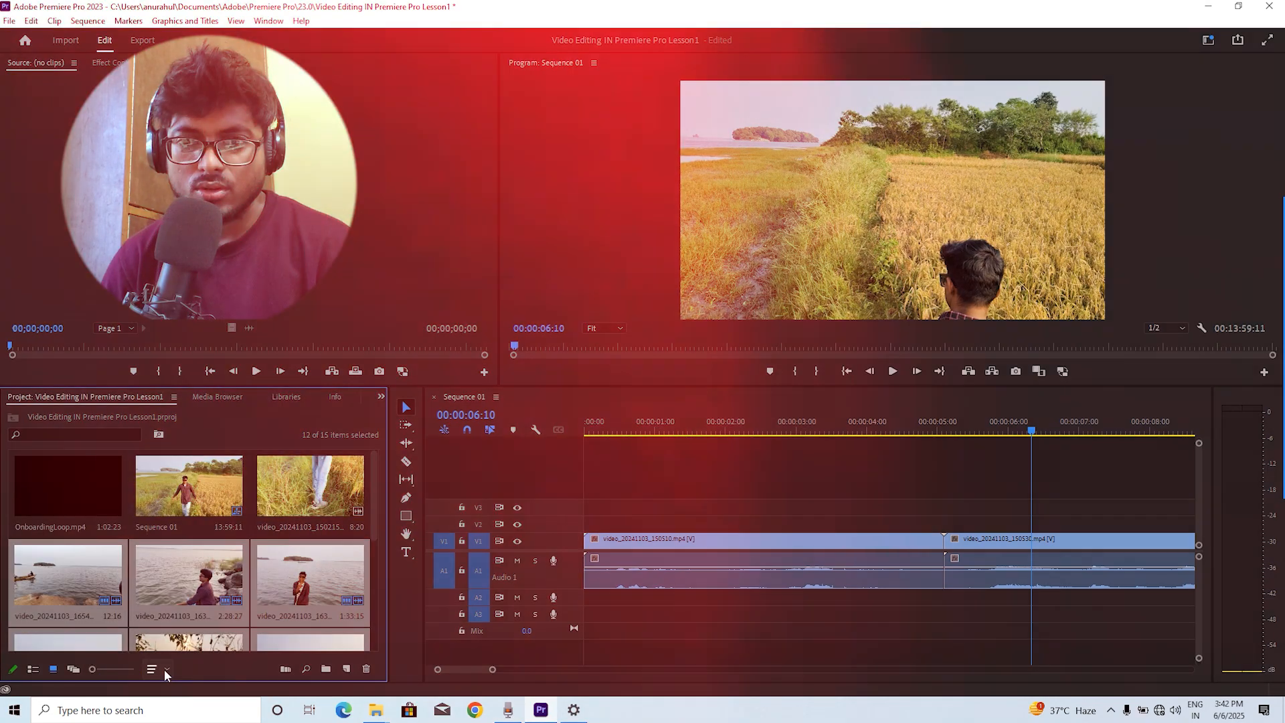
# Sort the Project panel icons by Original Video File Name
pyautogui.click(164, 670)
pyautogui.click(165, 669)
pyautogui.click(165, 669)
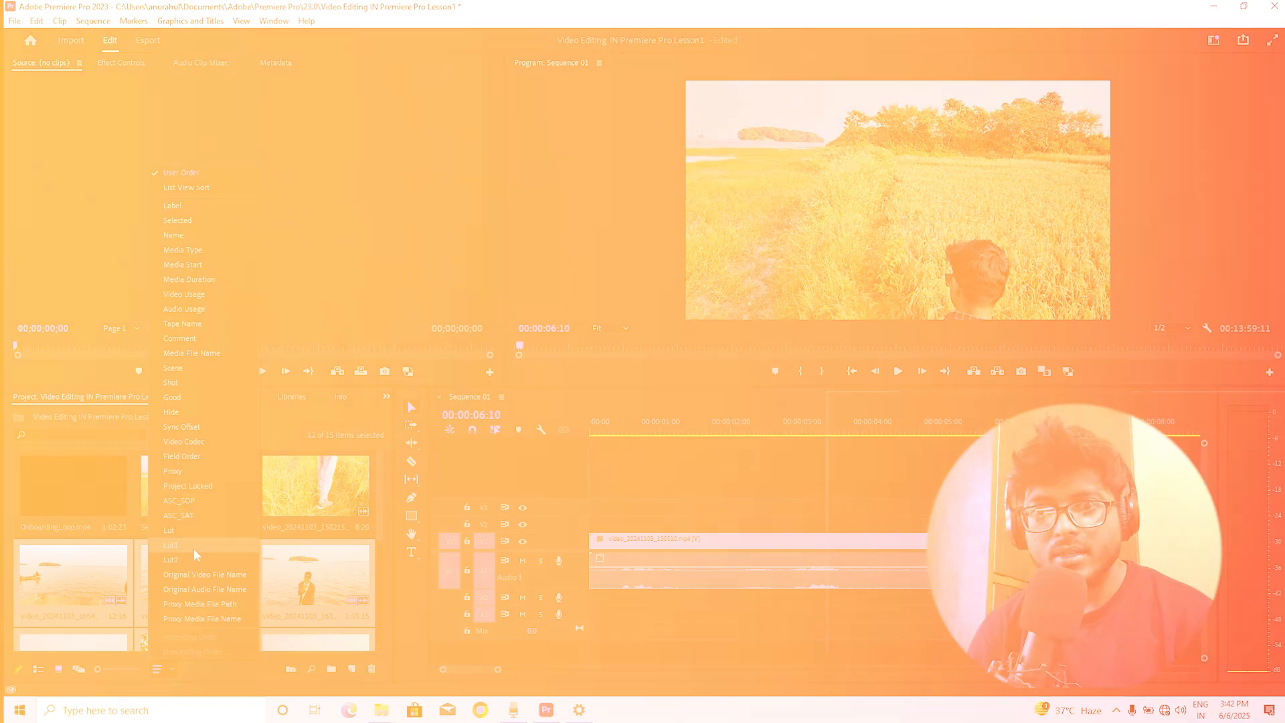
pyautogui.click(194, 548)
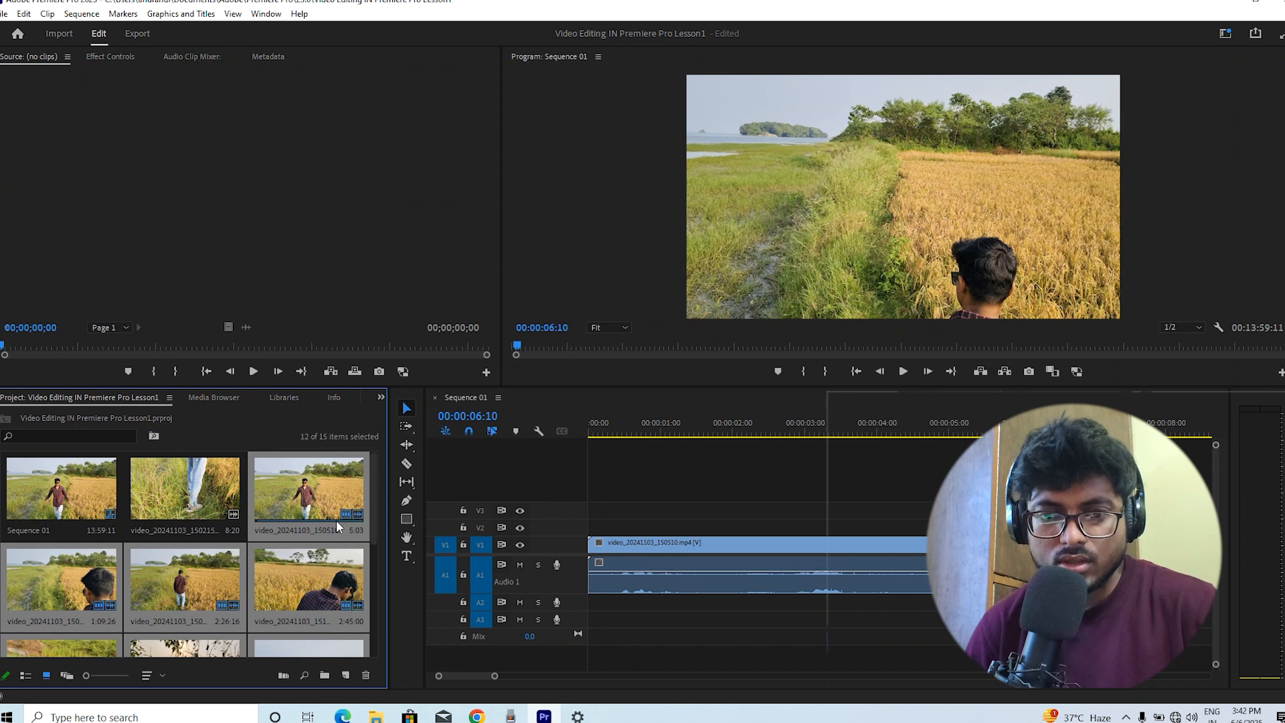
pyautogui.click(163, 676)
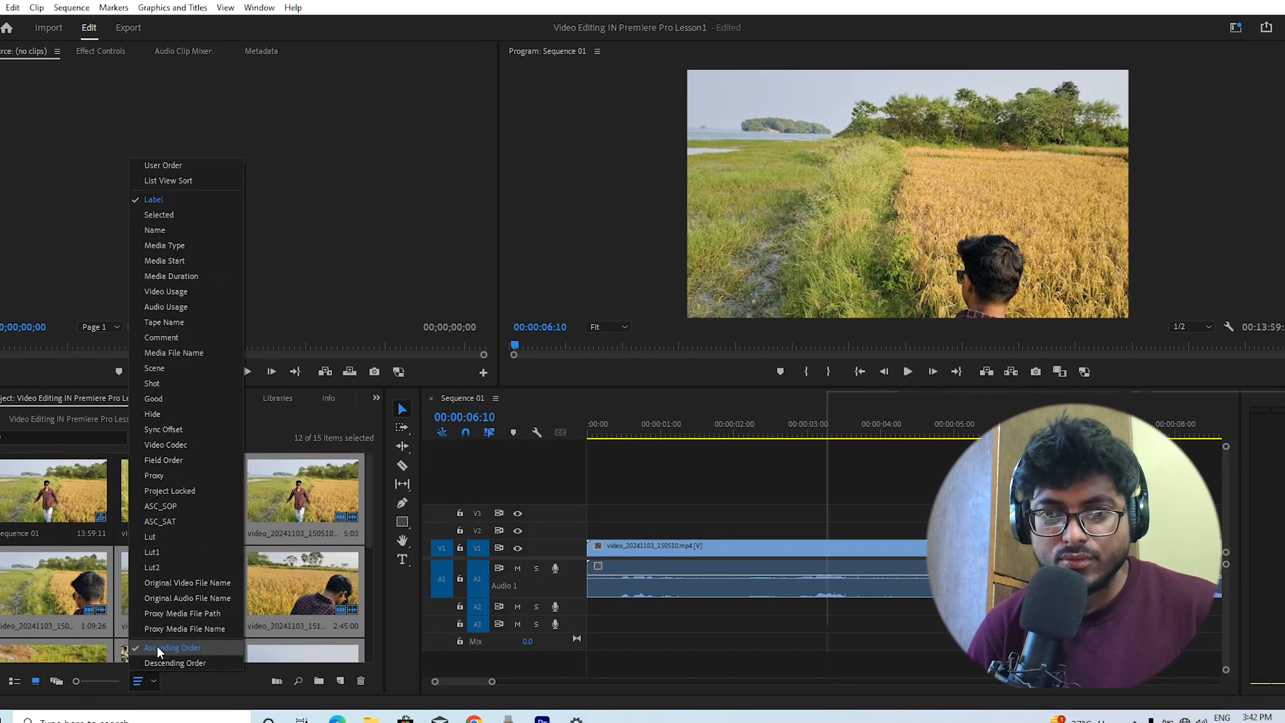
pyautogui.click(197, 584)
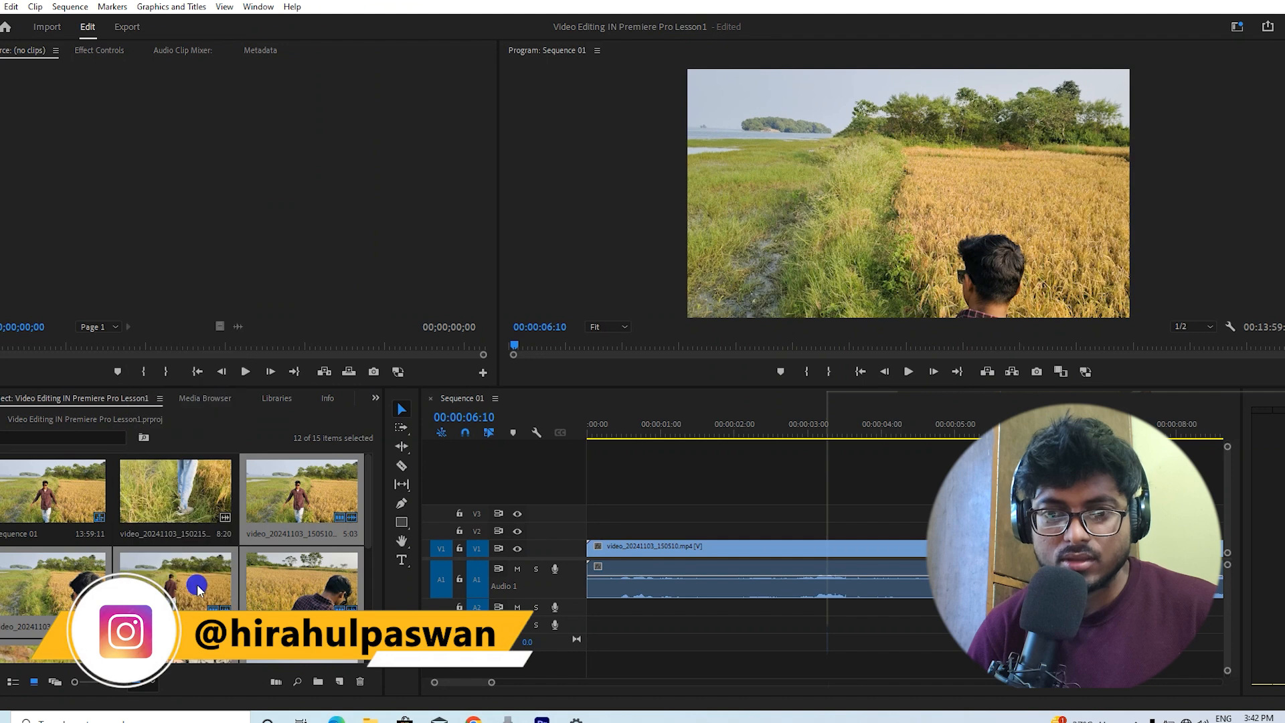
pyautogui.click(144, 679)
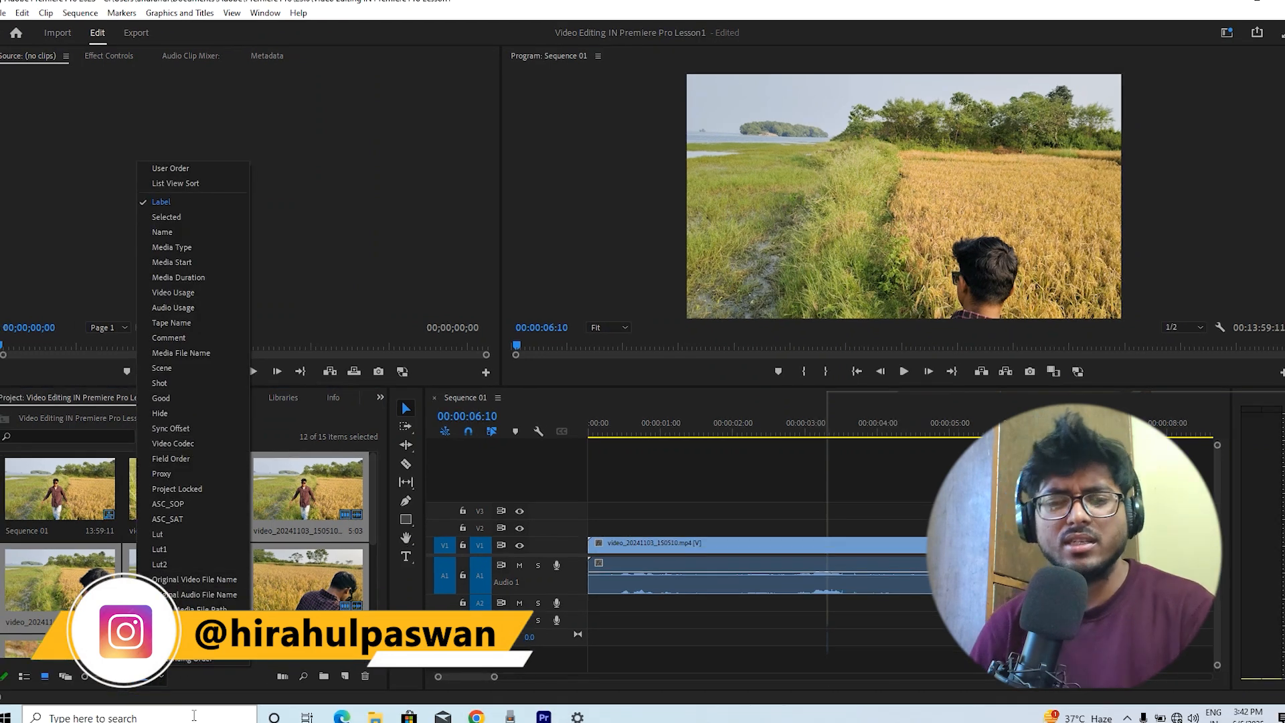
pyautogui.click(159, 678)
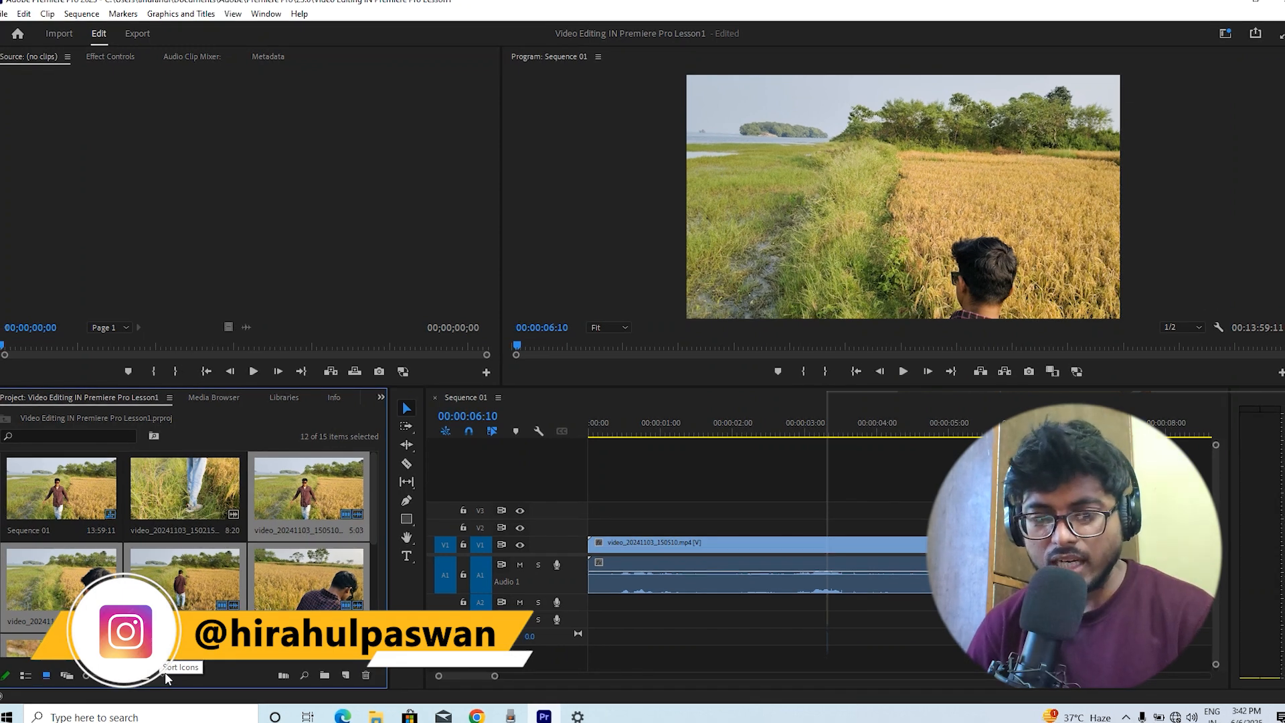
# Open the project Find dialog and close it without searching
pyautogui.click(306, 676)
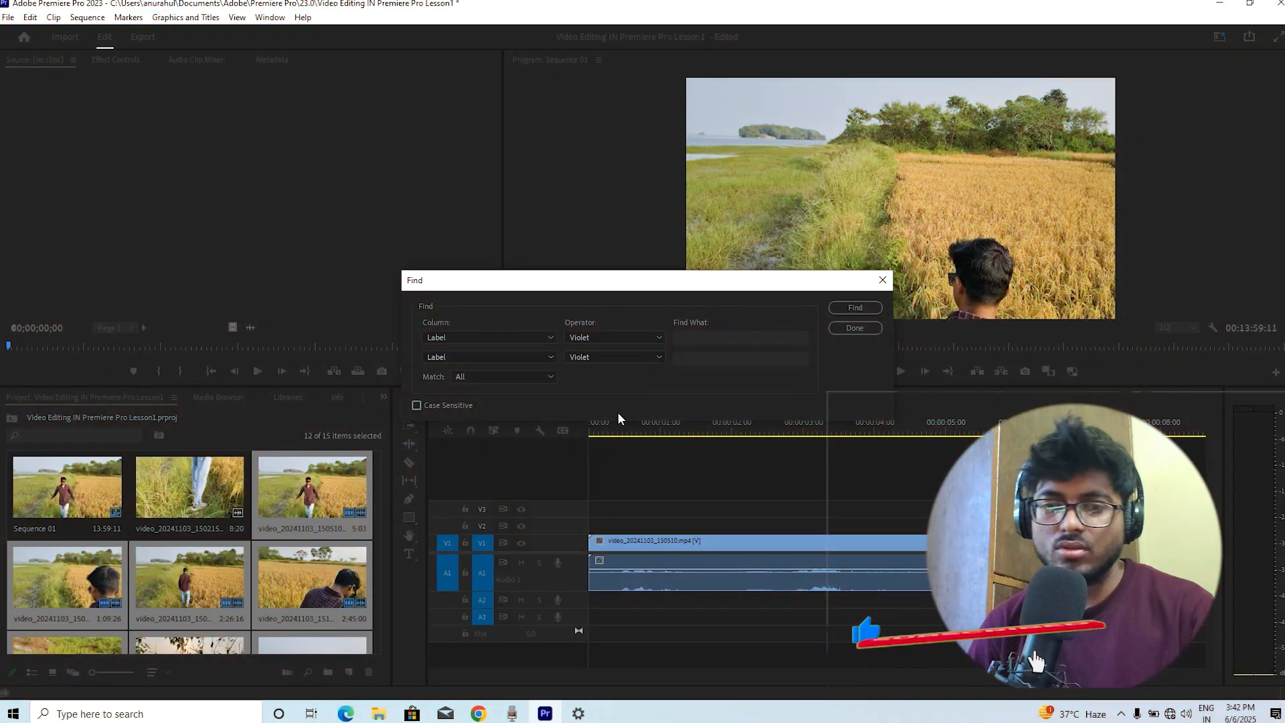
pyautogui.click(882, 280)
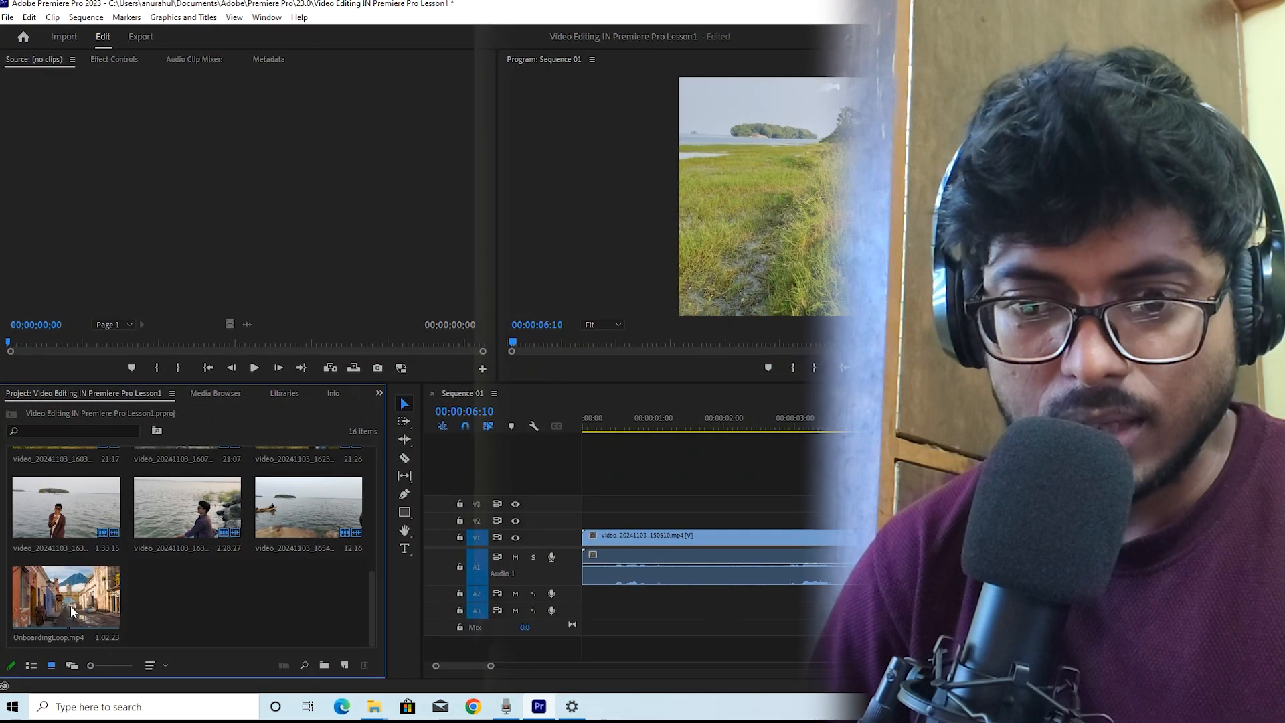
# Create a new bin in the Project panel and rename it Premiere Pro Lesson 1
pyautogui.click(326, 664)
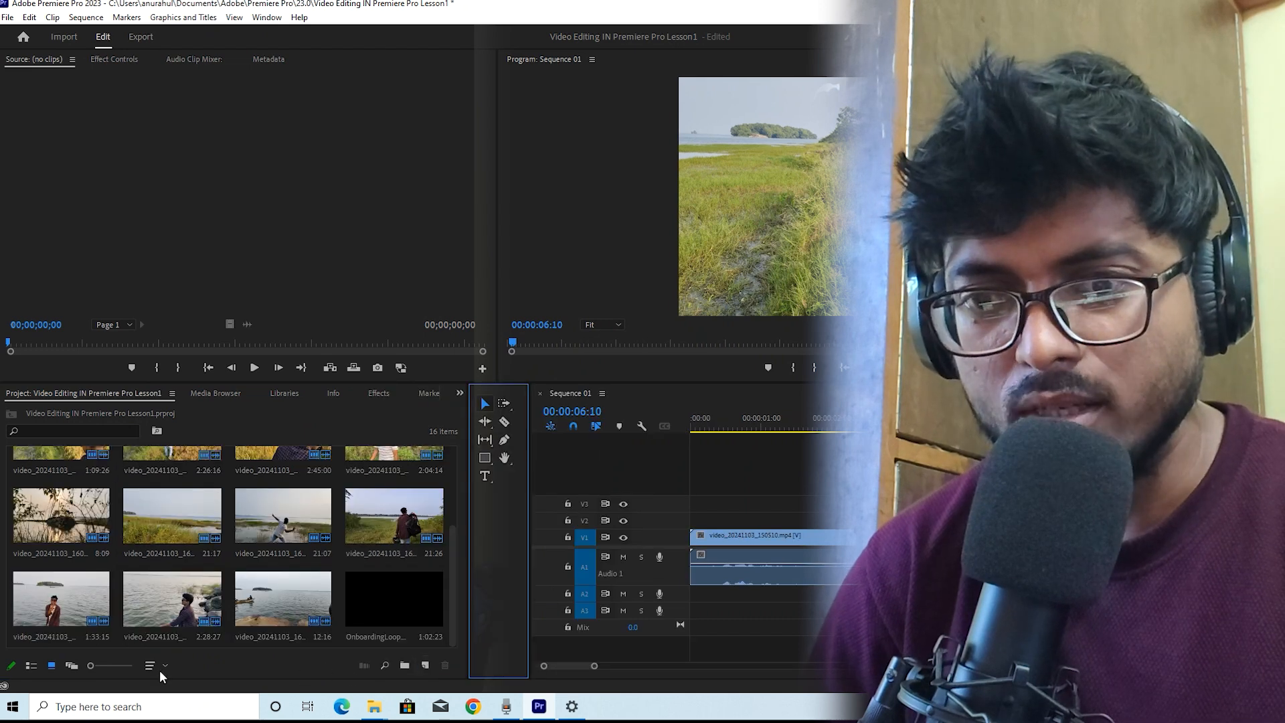
pyautogui.click(407, 665)
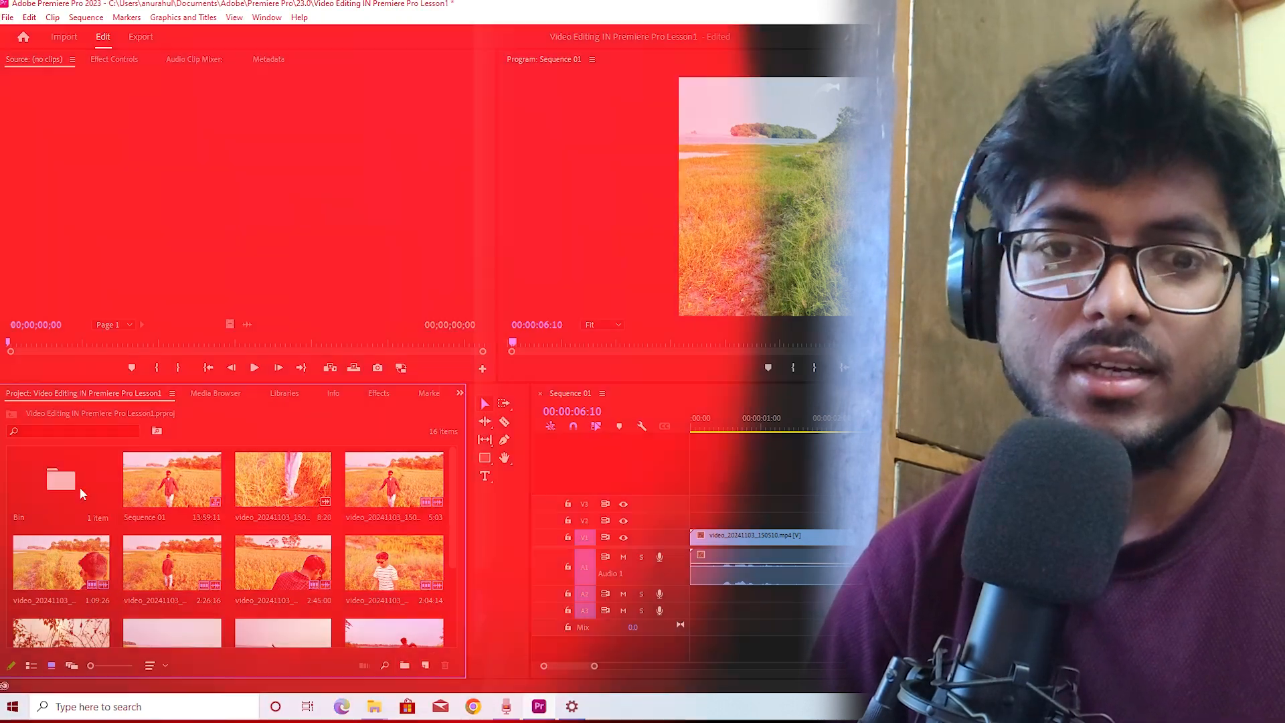
pyautogui.click(80, 487)
pyautogui.rightClick(80, 487)
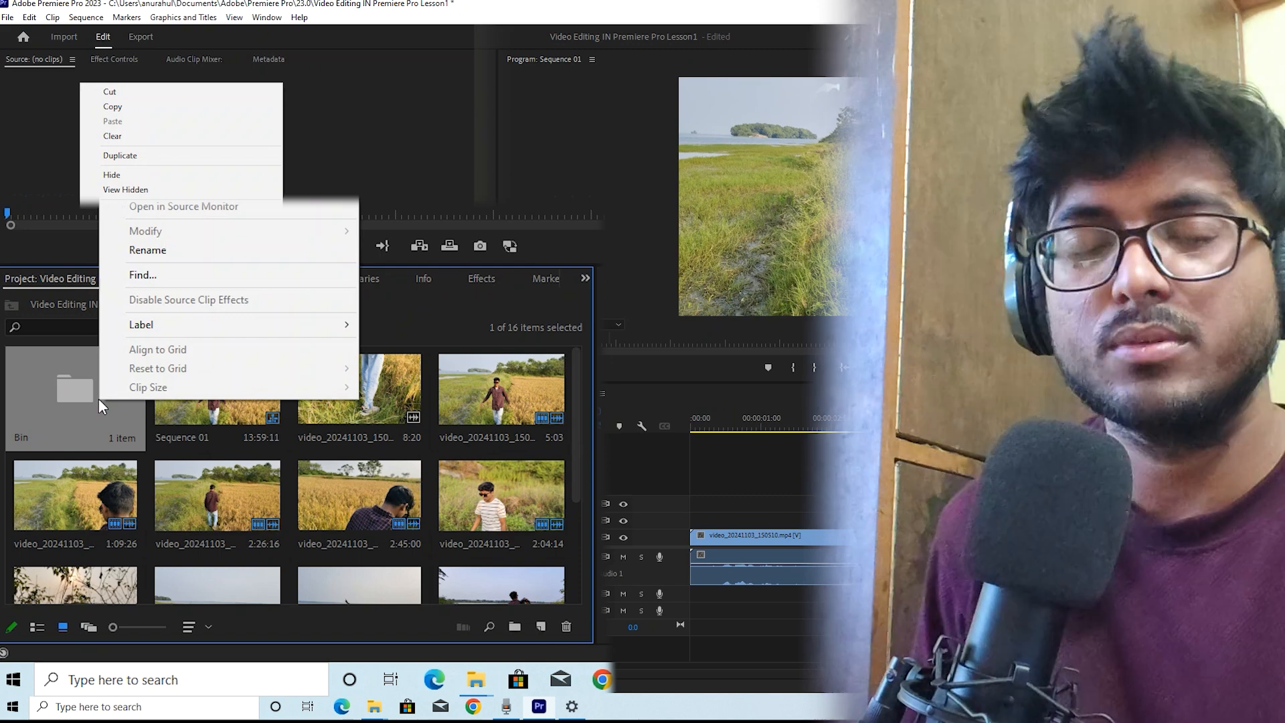
pyautogui.click(186, 251)
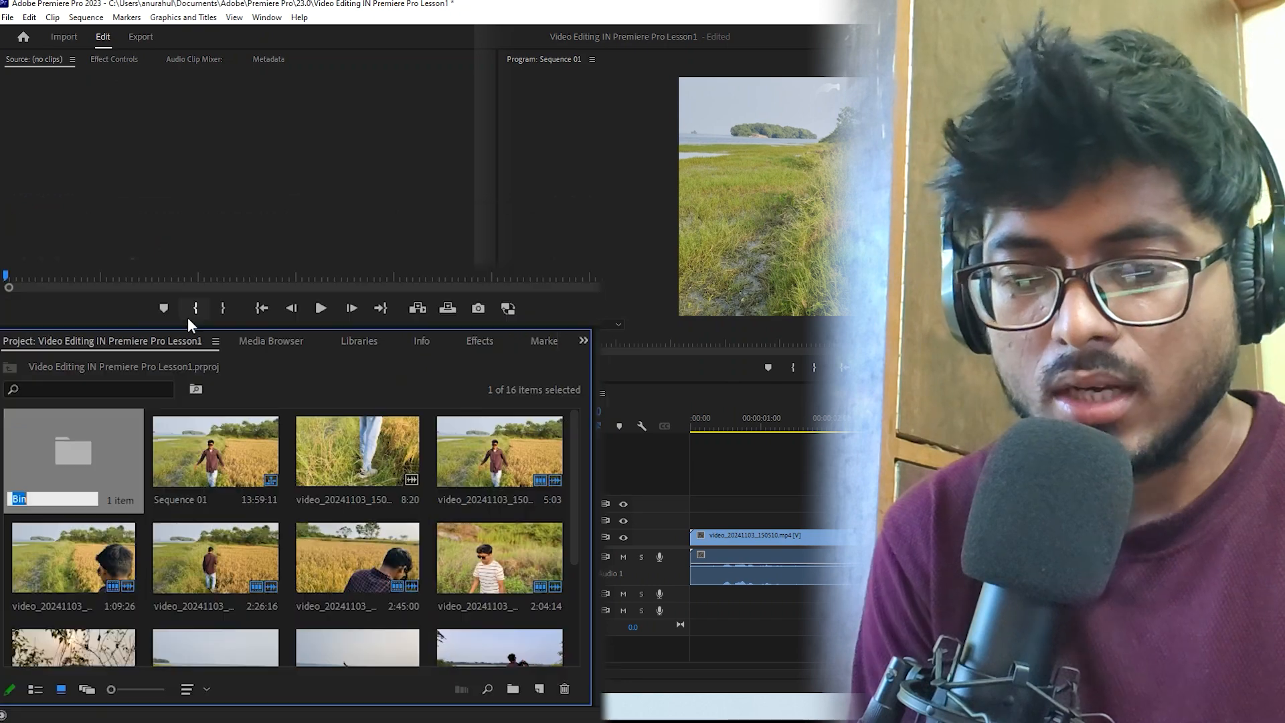
pyautogui.write('Premiere Pr')
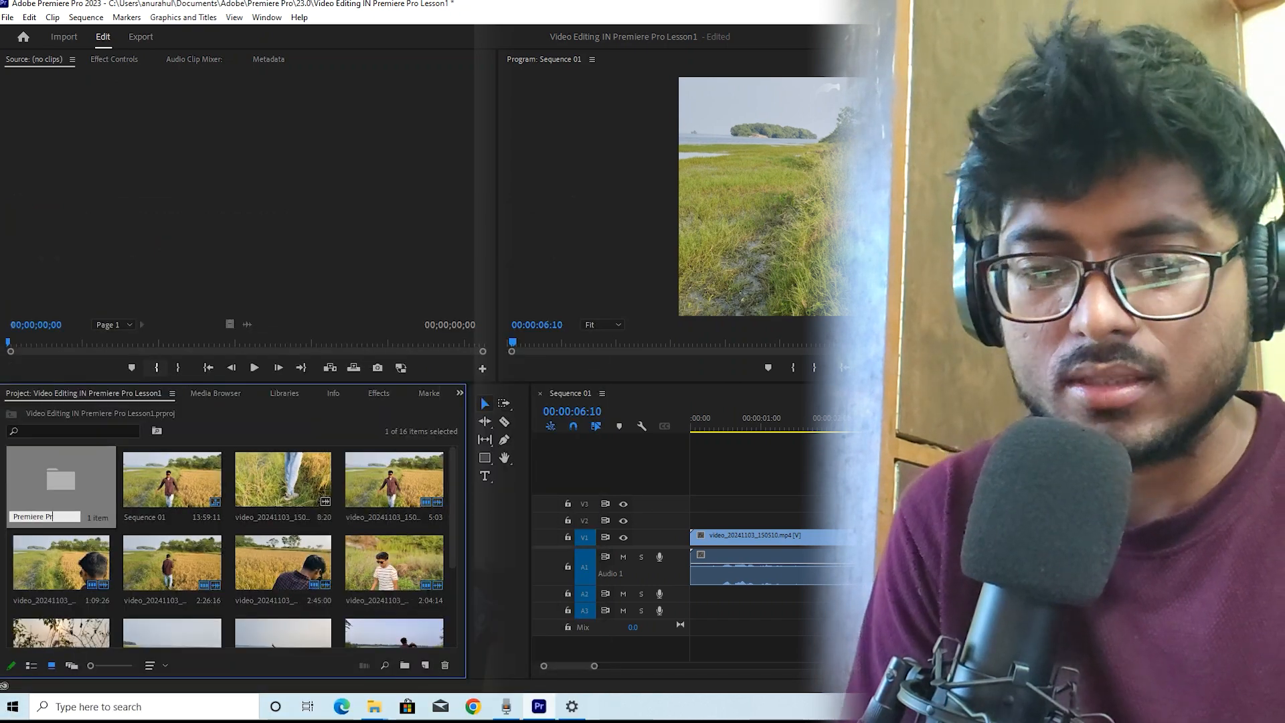
pyautogui.write('o Lesson')
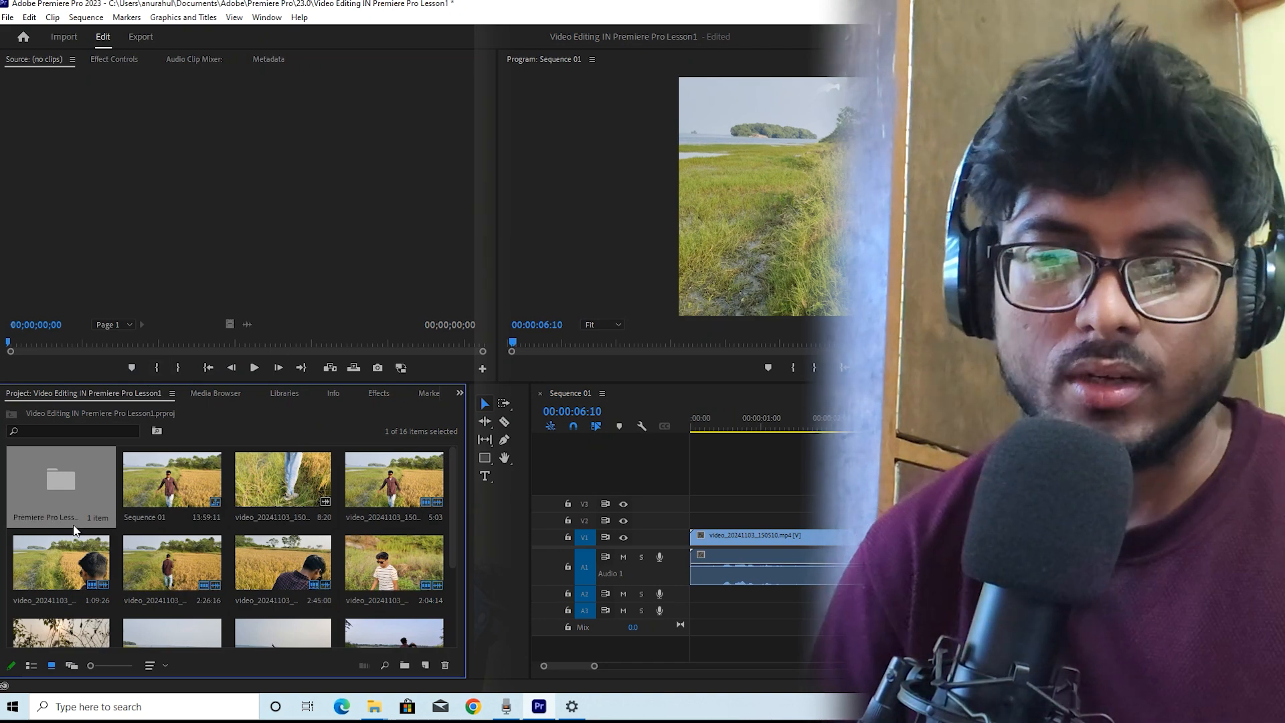
pyautogui.click(148, 490)
# Select all other project items and move them into the Premiere Pro Lesson 1 bin
pyautogui.hotkey('ctrl', 'a')
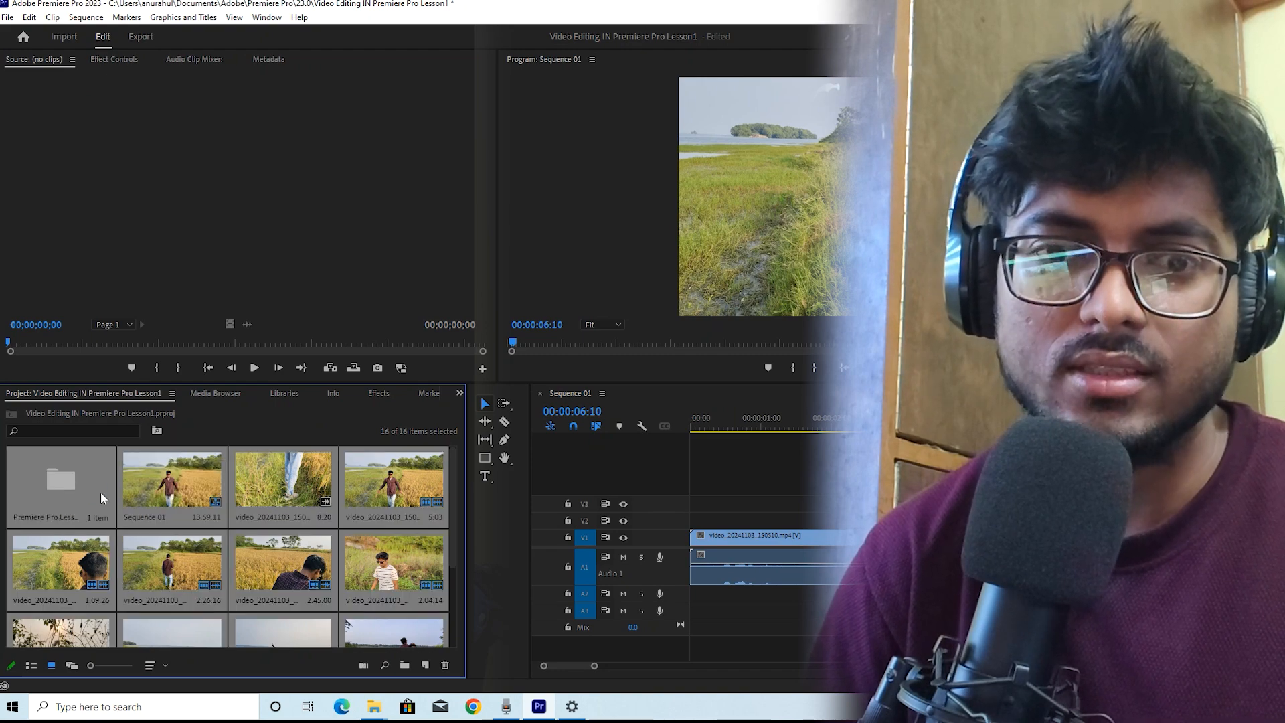
pyautogui.keyDown('ctrl'); pyautogui.click(42, 482); pyautogui.keyUp('ctrl')
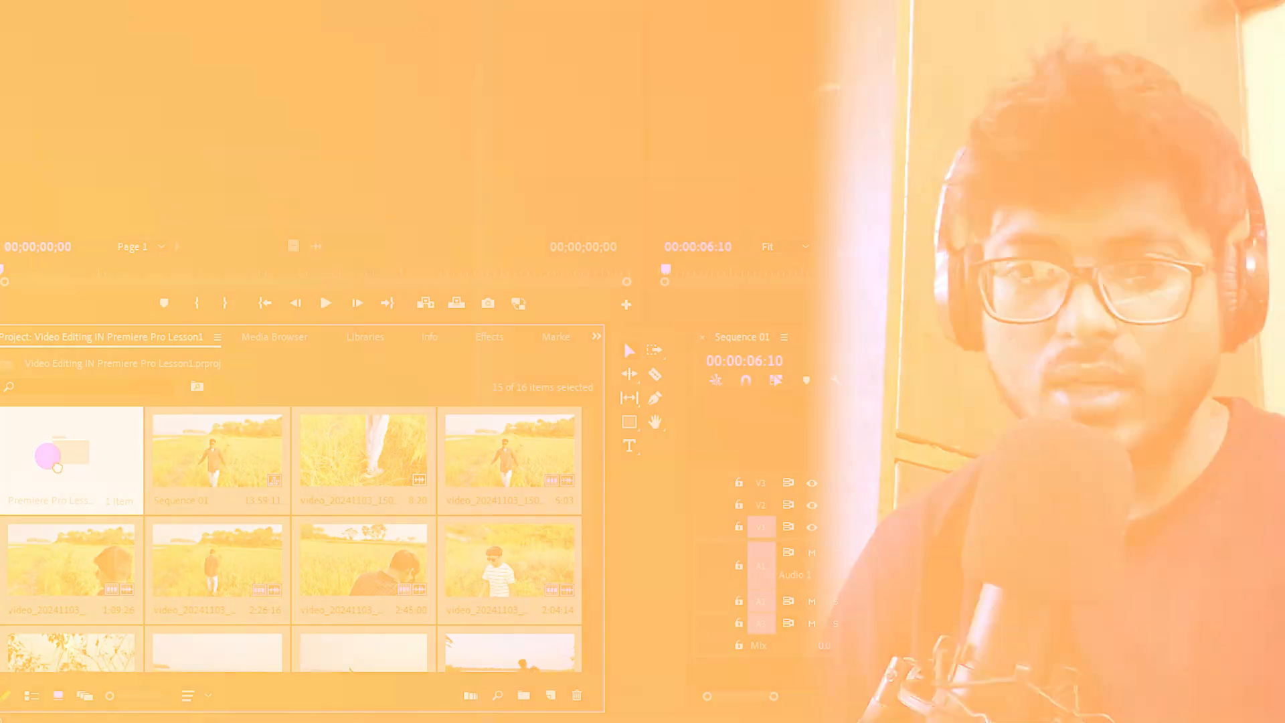
pyautogui.moveTo(57, 467); pyautogui.dragTo(57, 467)
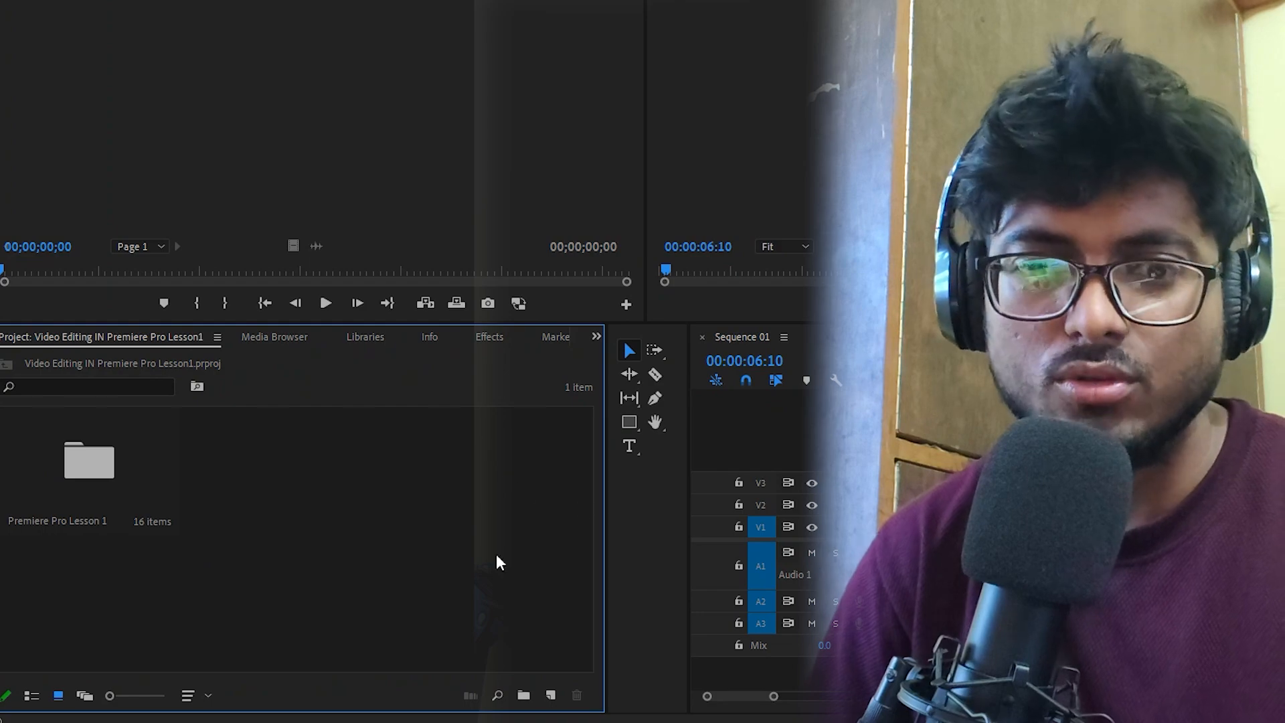
# Open the Premiere Pro Lesson 1 bin and select a lakeside clip inside it
pyautogui.doubleClick(89, 461)
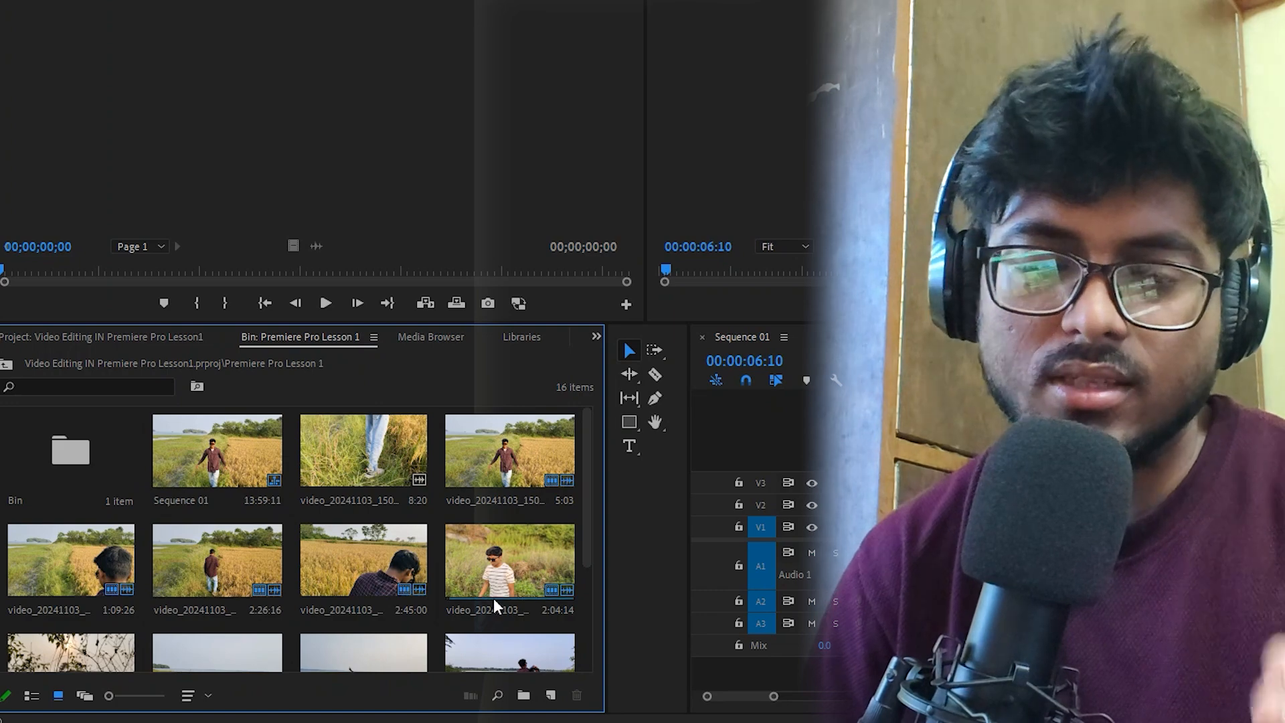
pyautogui.scroll(-3, 493, 592)
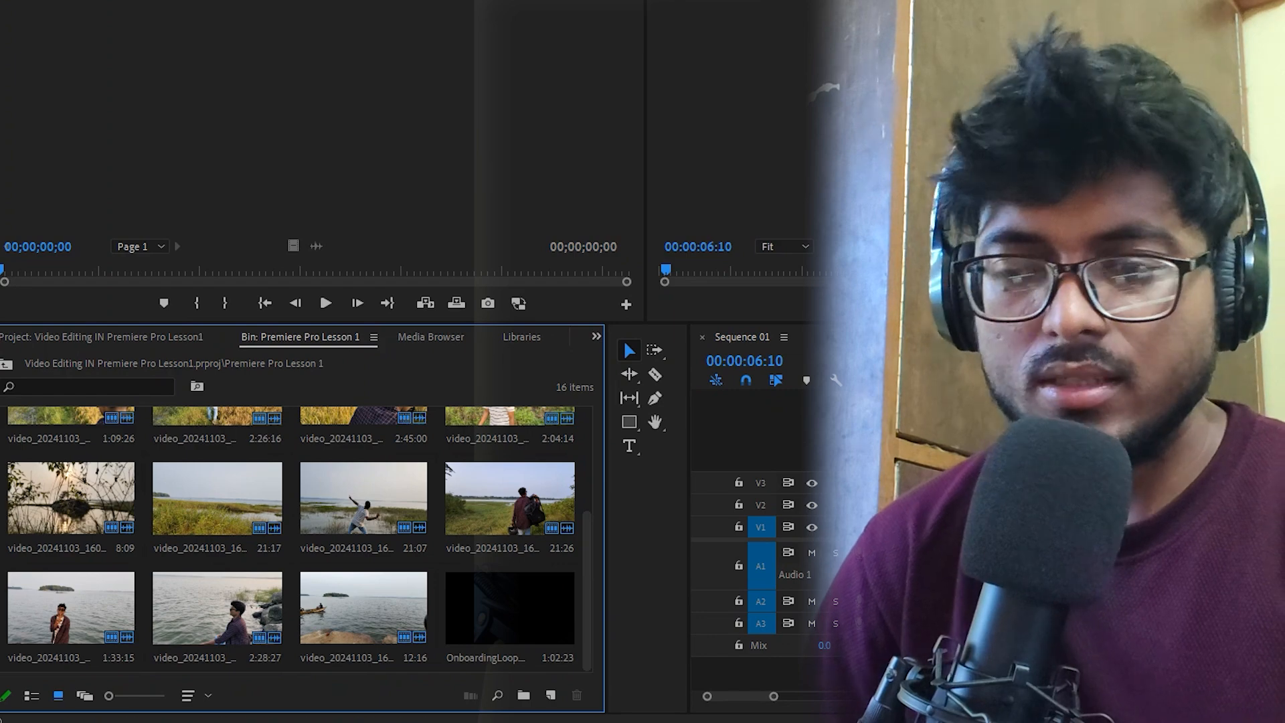
pyautogui.click(200, 511)
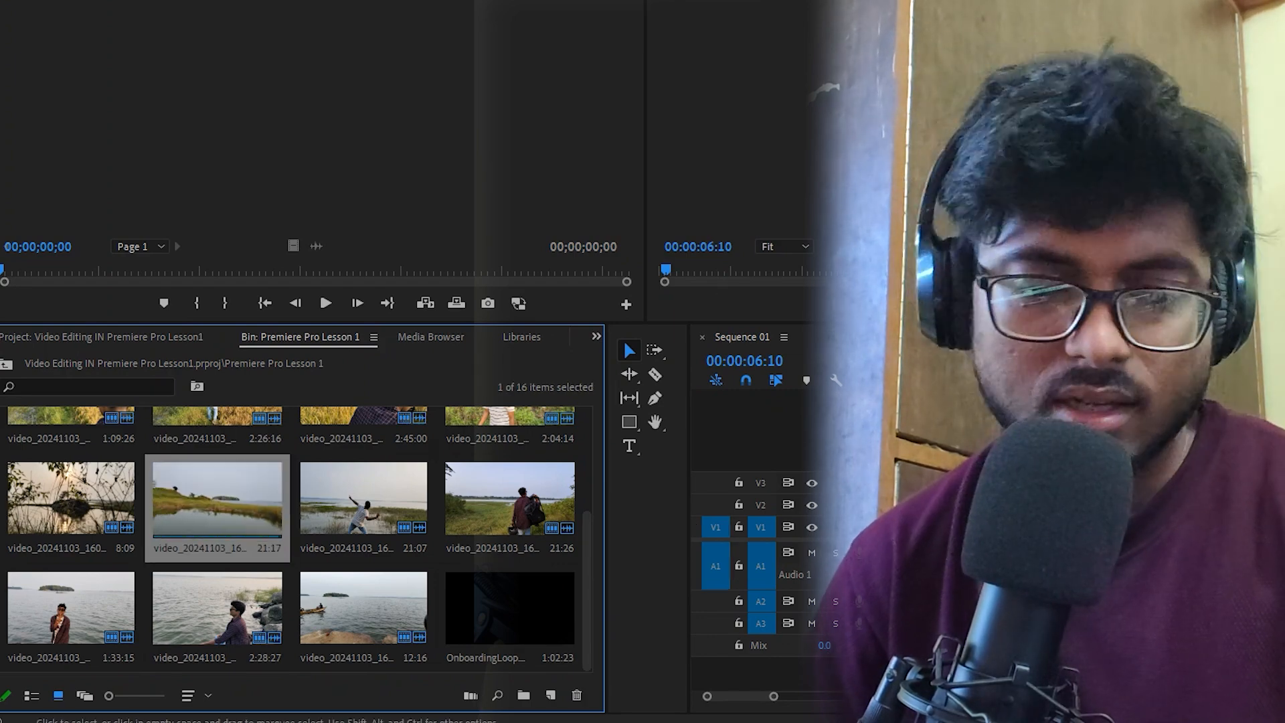
# Open the clip of the man walking through the paddy field in the Source Monitor
pyautogui.click(890, 362)
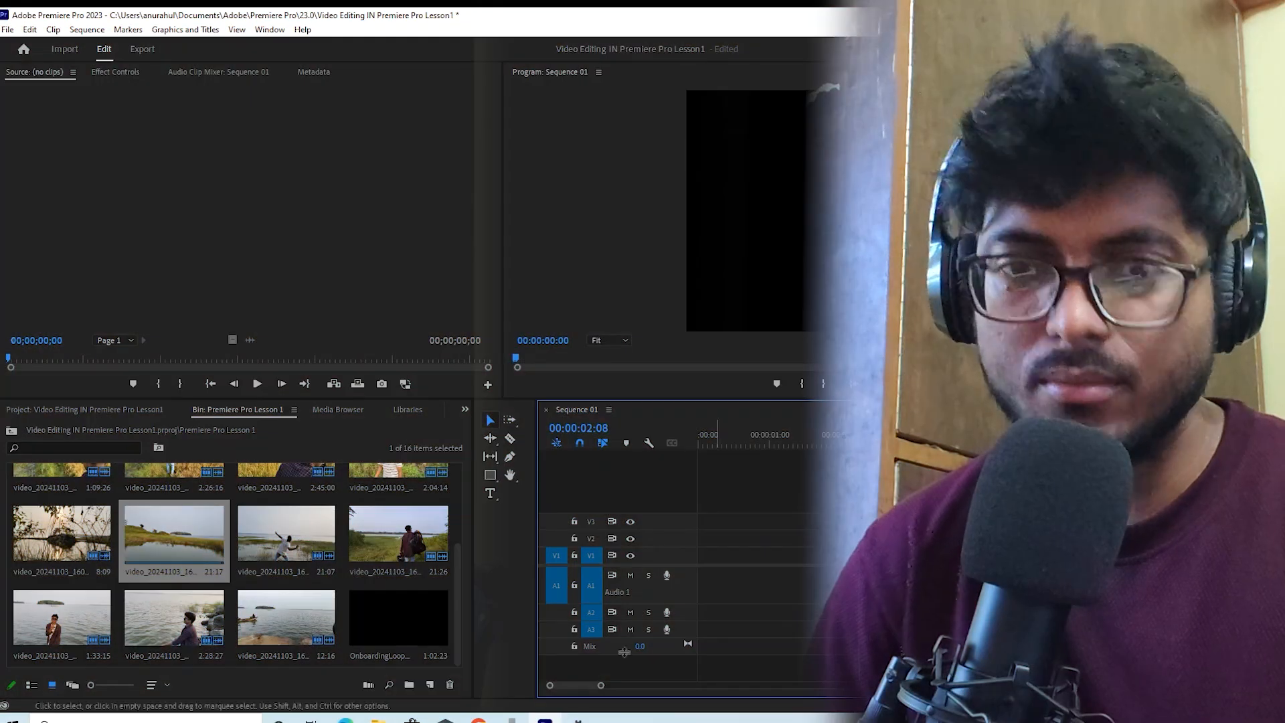
pyautogui.click(772, 439)
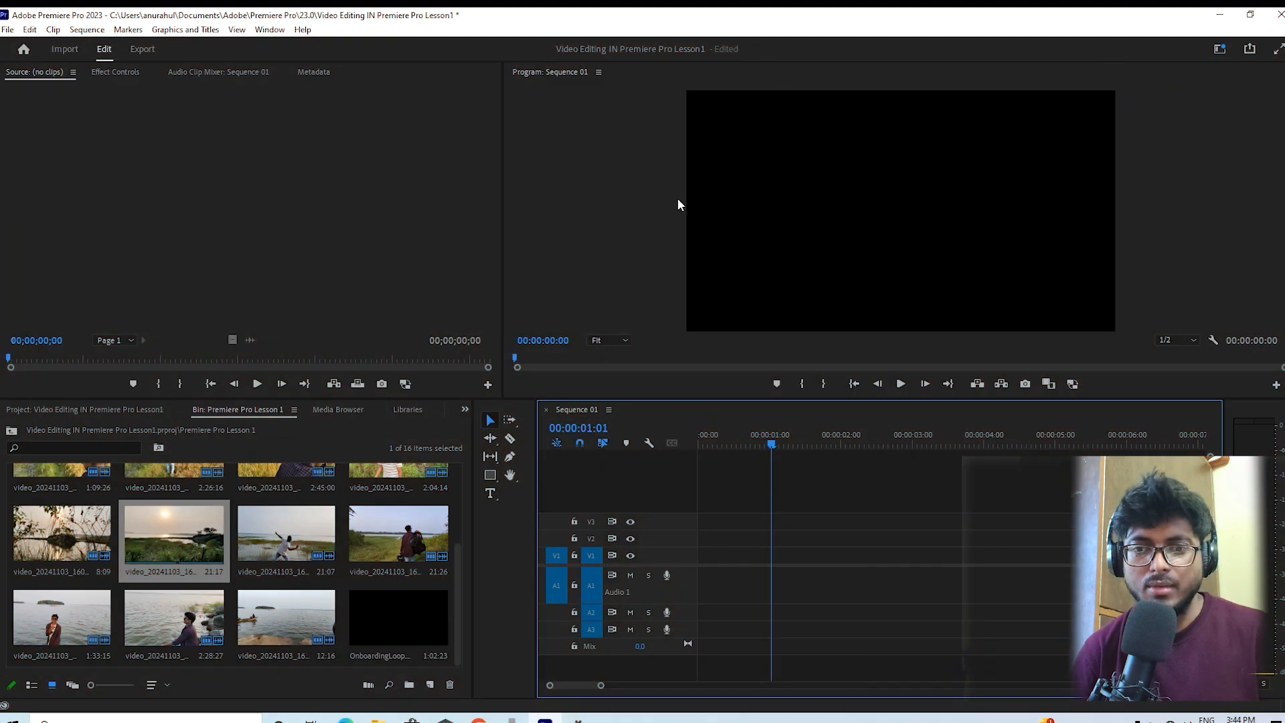
pyautogui.scroll(3, 127, 508)
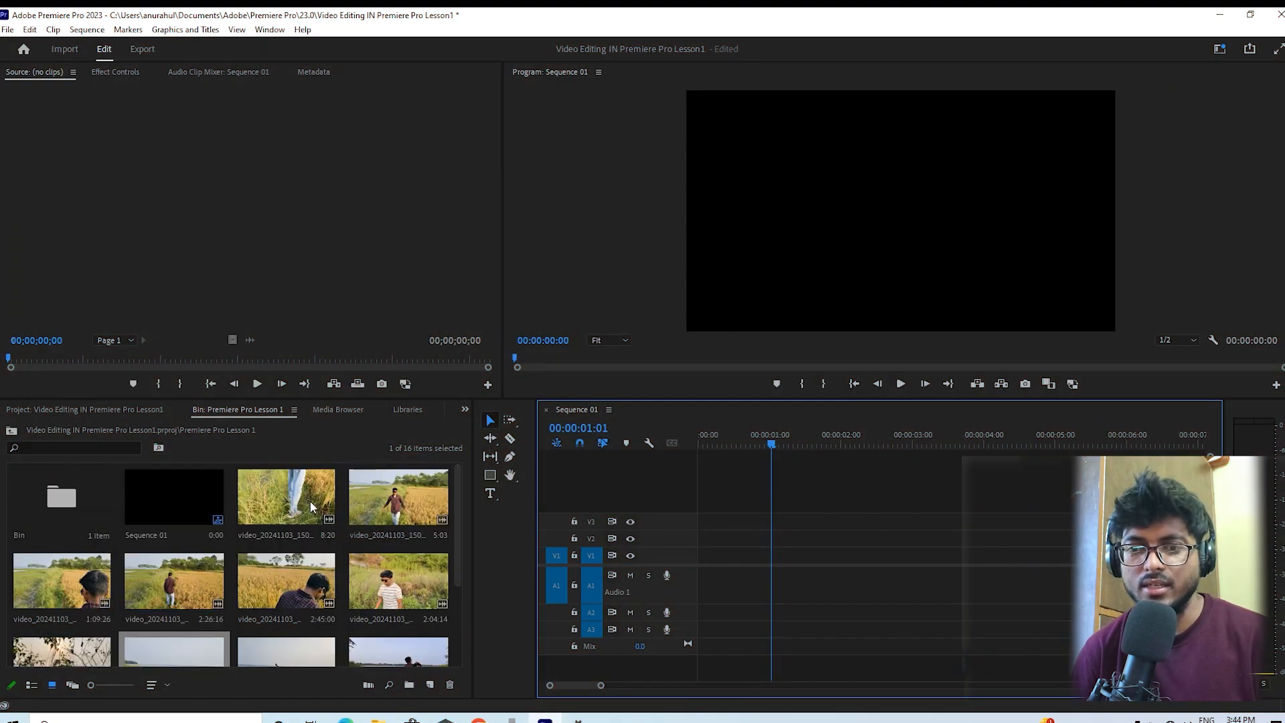
pyautogui.click(399, 519)
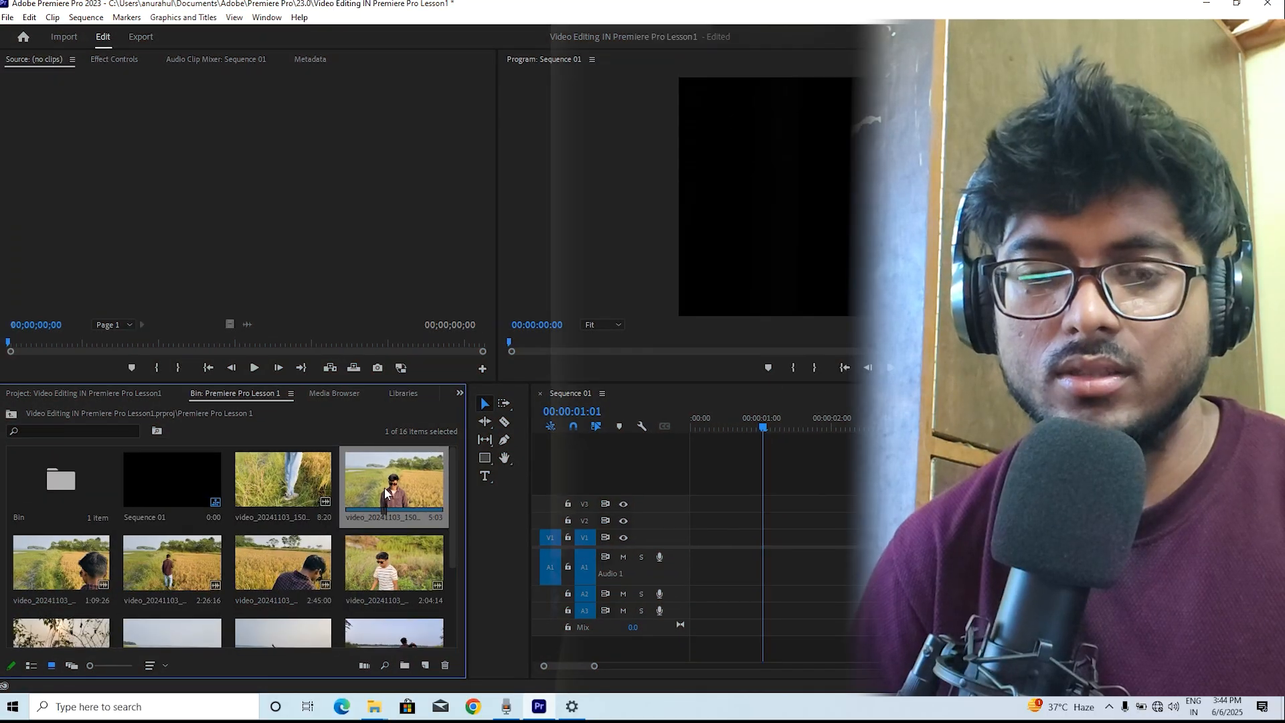
pyautogui.click(181, 565)
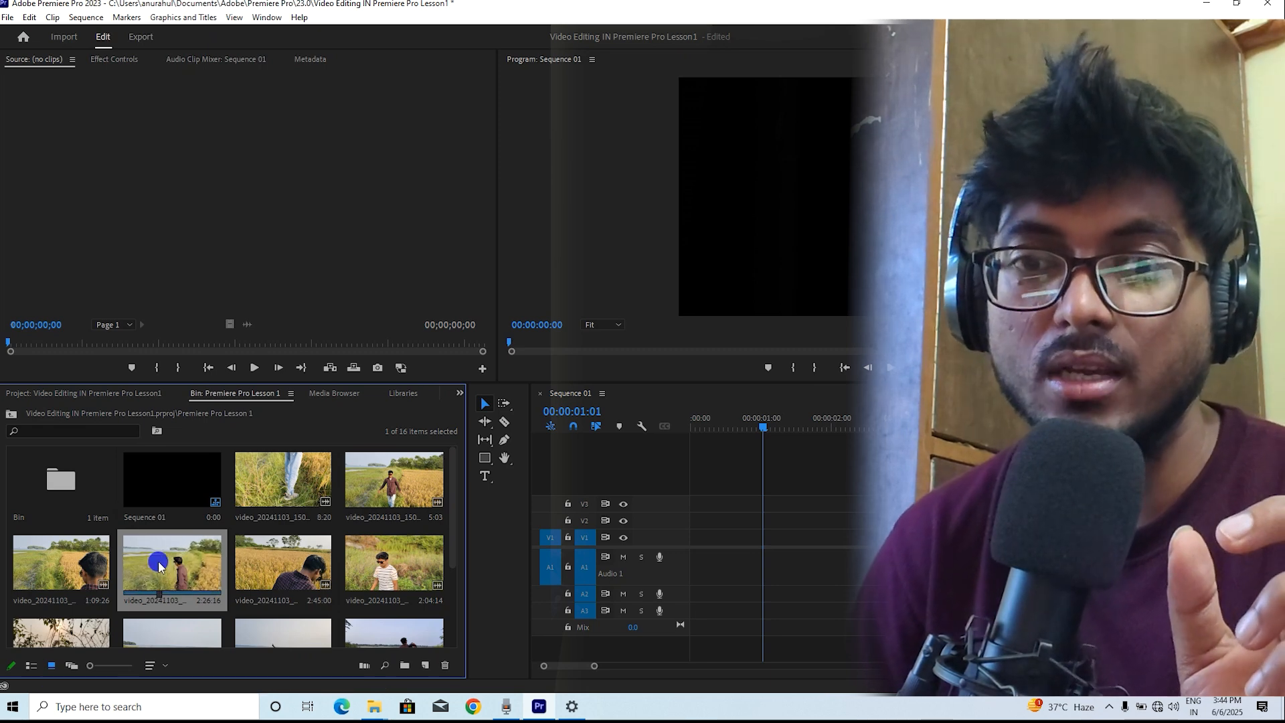
pyautogui.moveTo(194, 550); pyautogui.dragTo(221, 159)
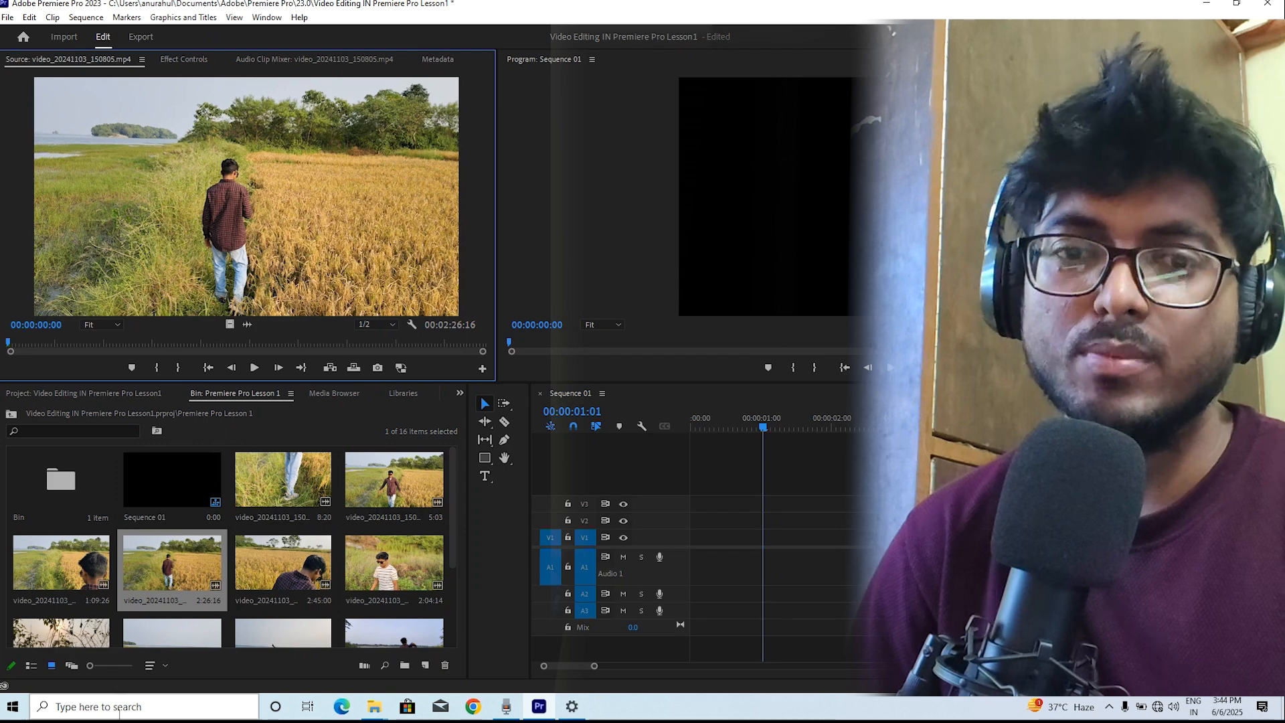
pyautogui.moveTo(155, 573); pyautogui.dragTo(253, 205)
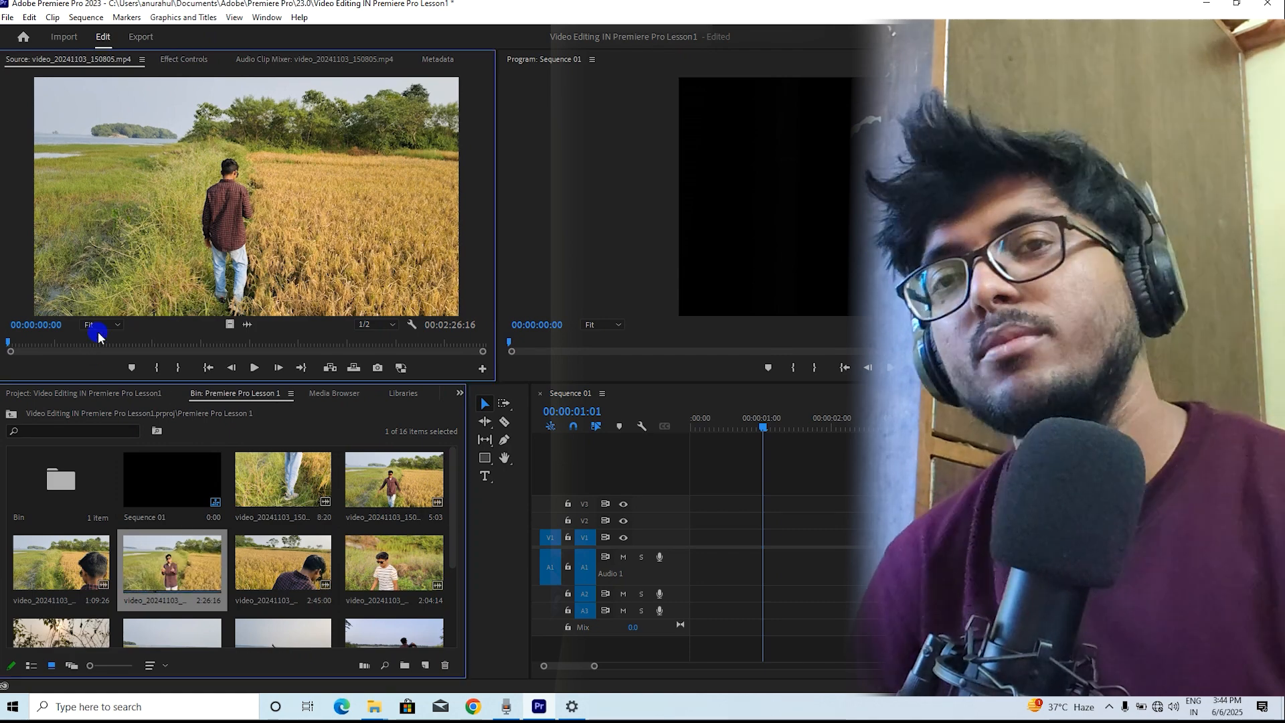
pyautogui.click(101, 337)
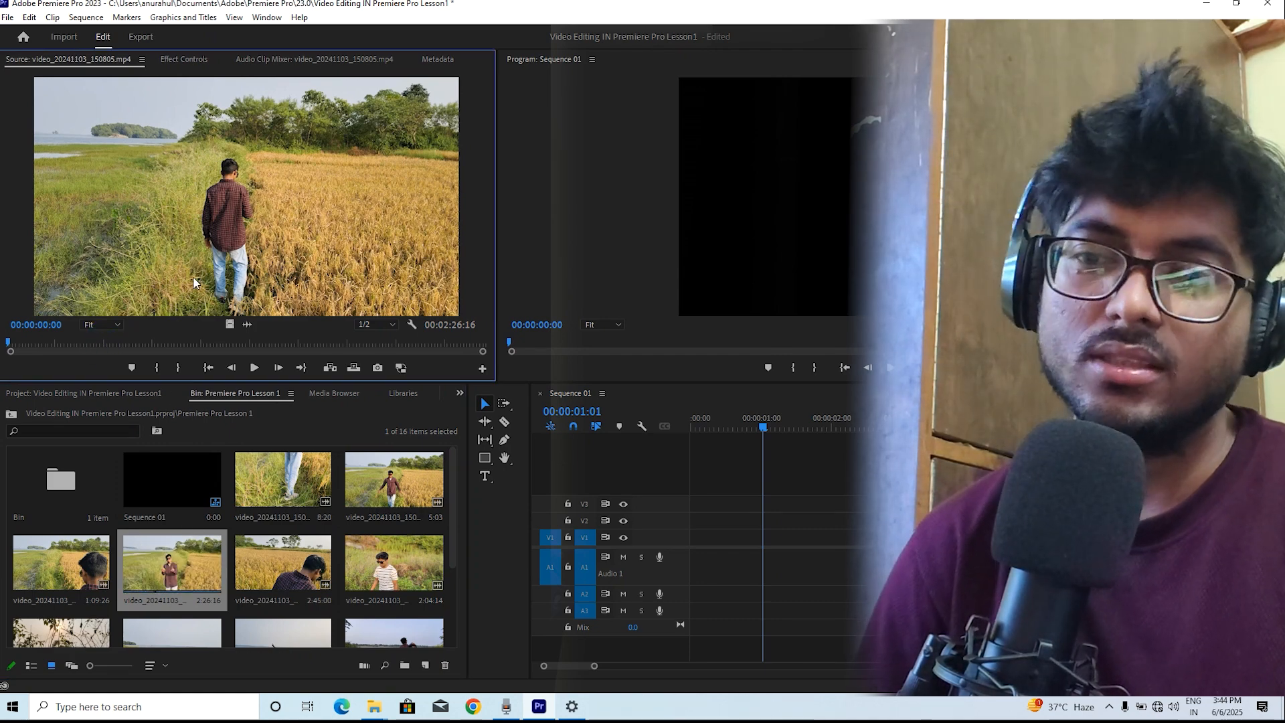
# Add the paddy-field clip to Sequence 01 and change the sequence settings to match the clip
pyautogui.moveTo(168, 567); pyautogui.dragTo(689, 559)
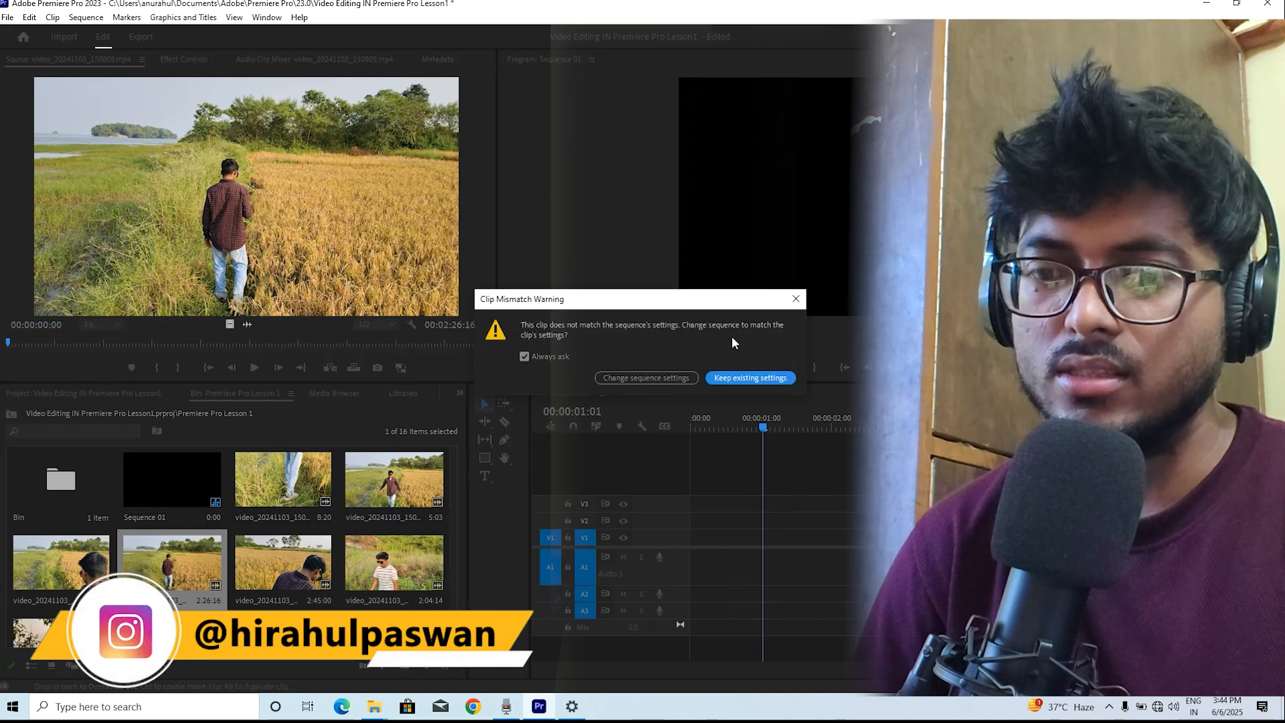
pyautogui.click(652, 376)
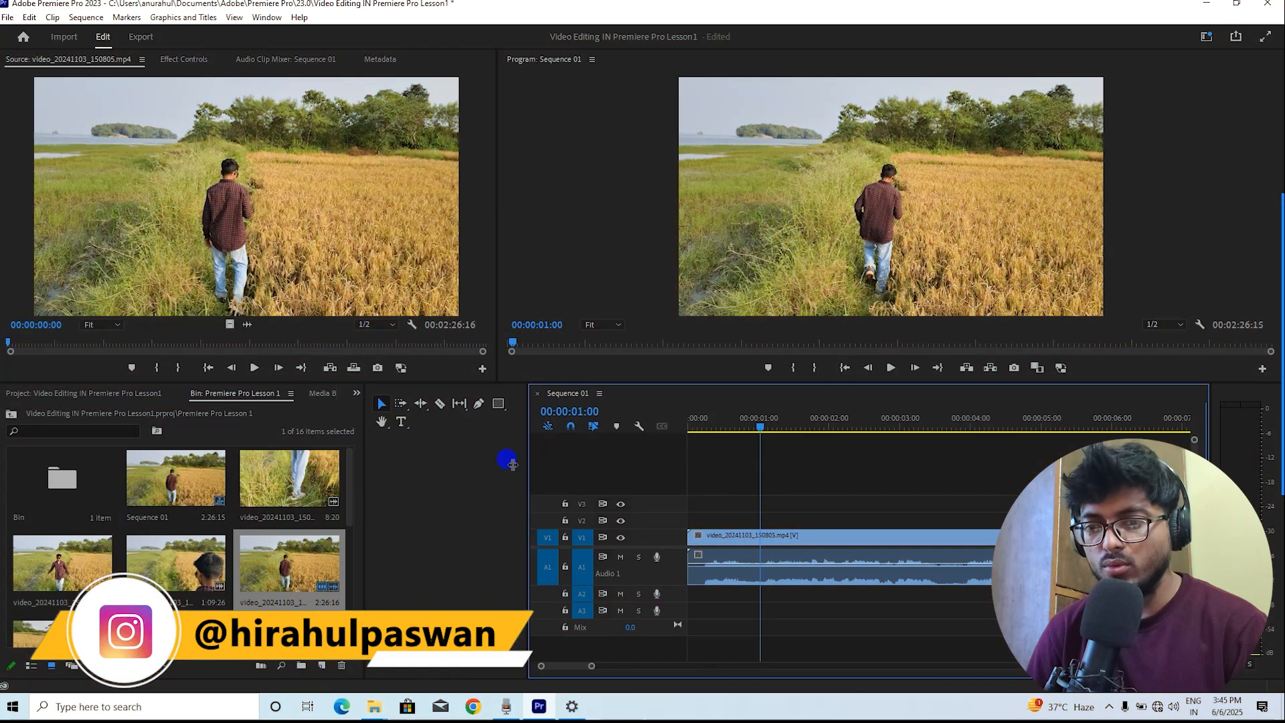
# Delete the paddy-field clip from the sequence timeline
pyautogui.moveTo(530, 469); pyautogui.dragTo(405, 485)
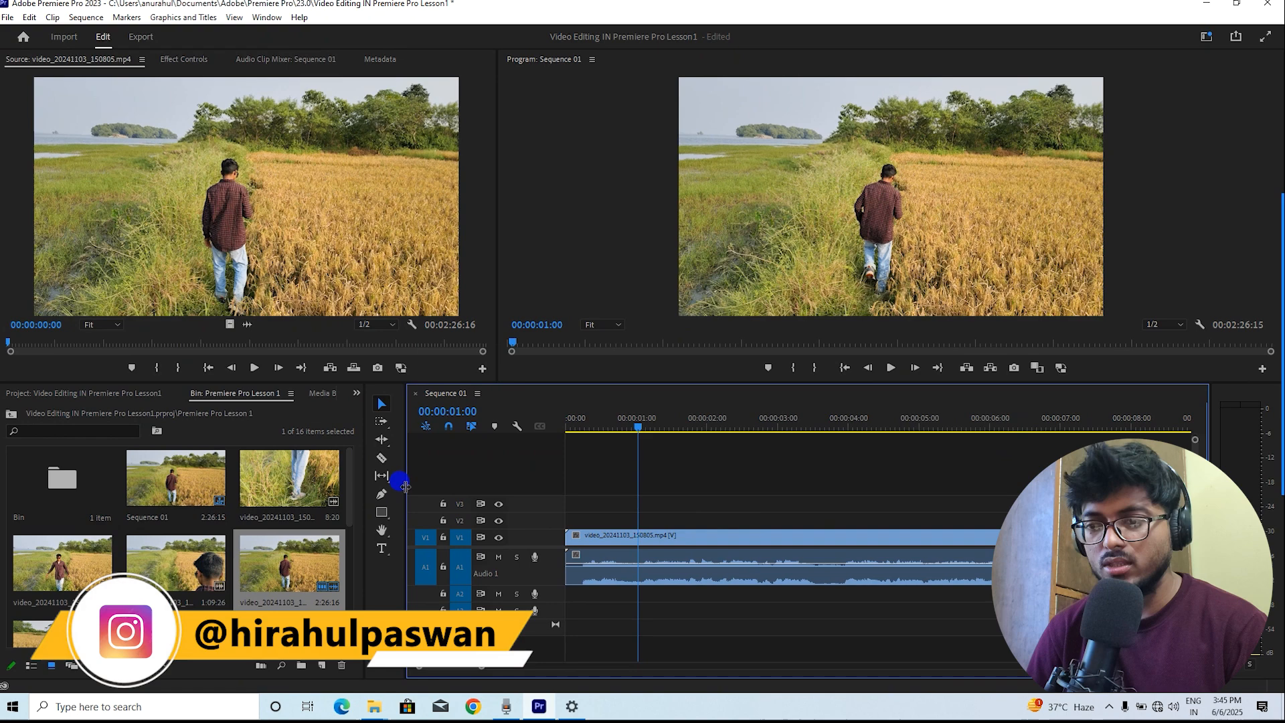
pyautogui.click(647, 429)
pyautogui.moveTo(477, 667); pyautogui.dragTo(769, 648)
pyautogui.click(829, 427)
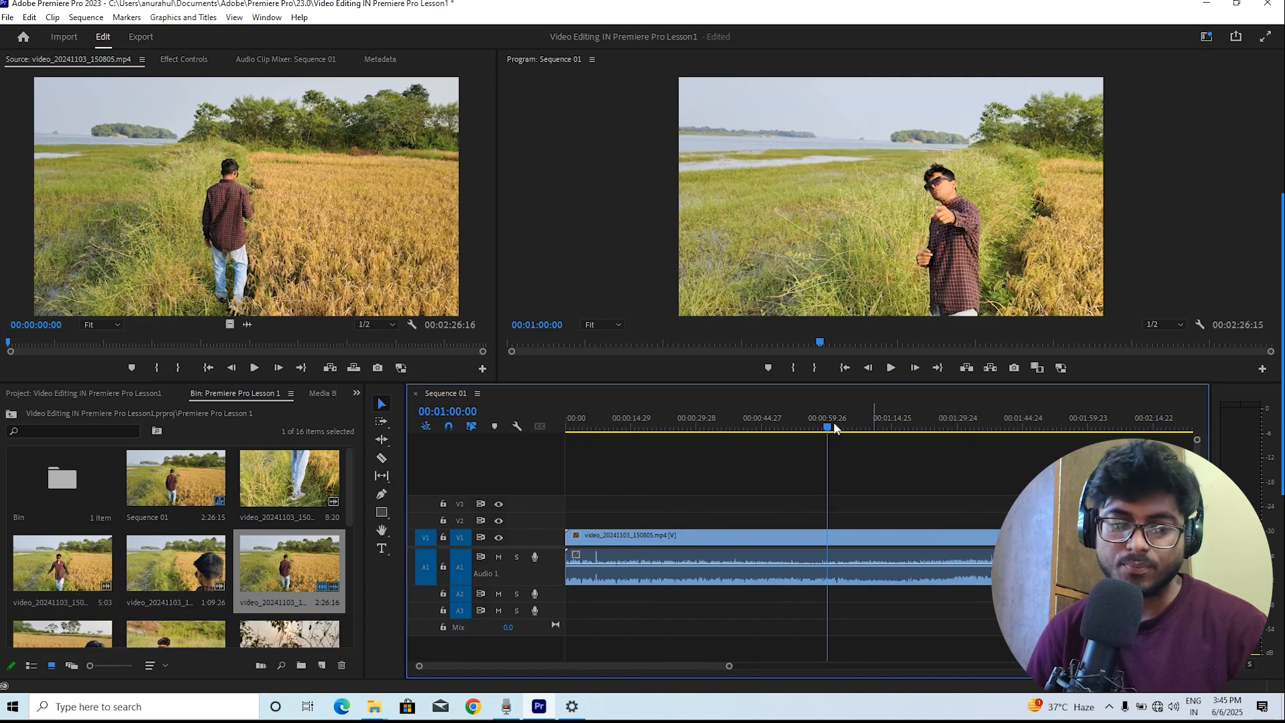
pyautogui.press('Delete')
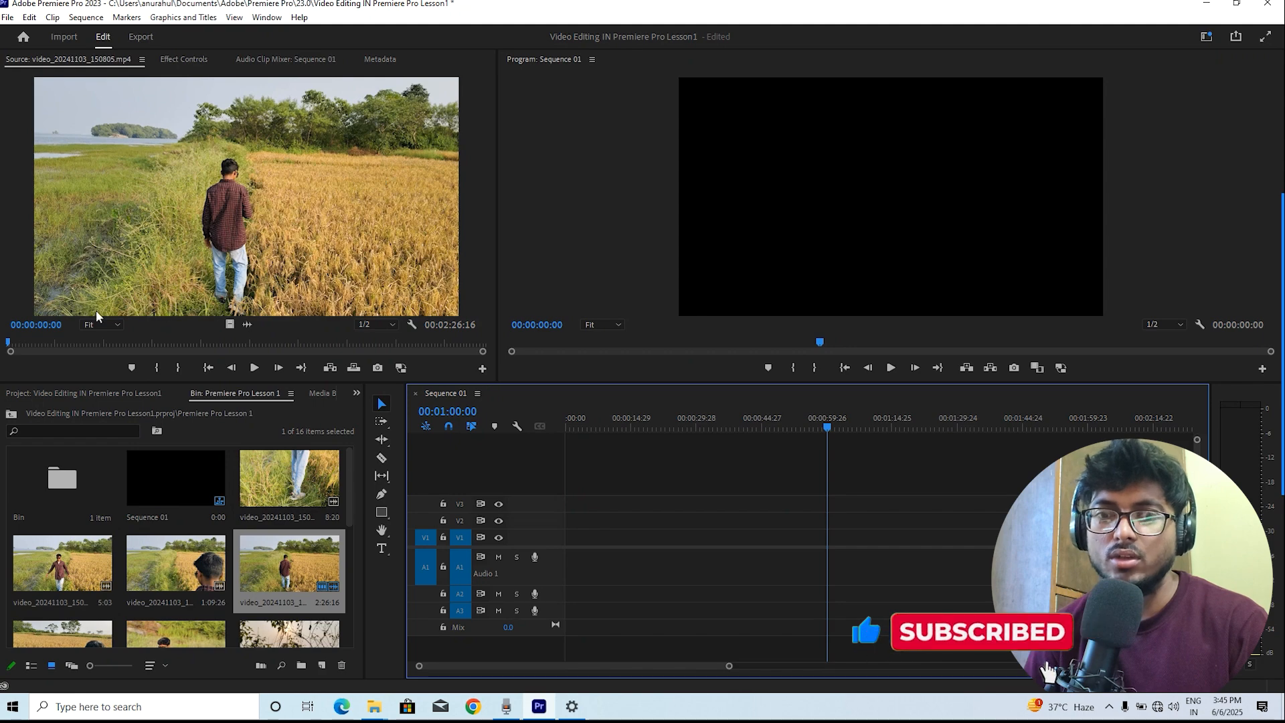
# Scrub the source clip and mark an In point at about 00:00:18:29
pyautogui.click(48, 342)
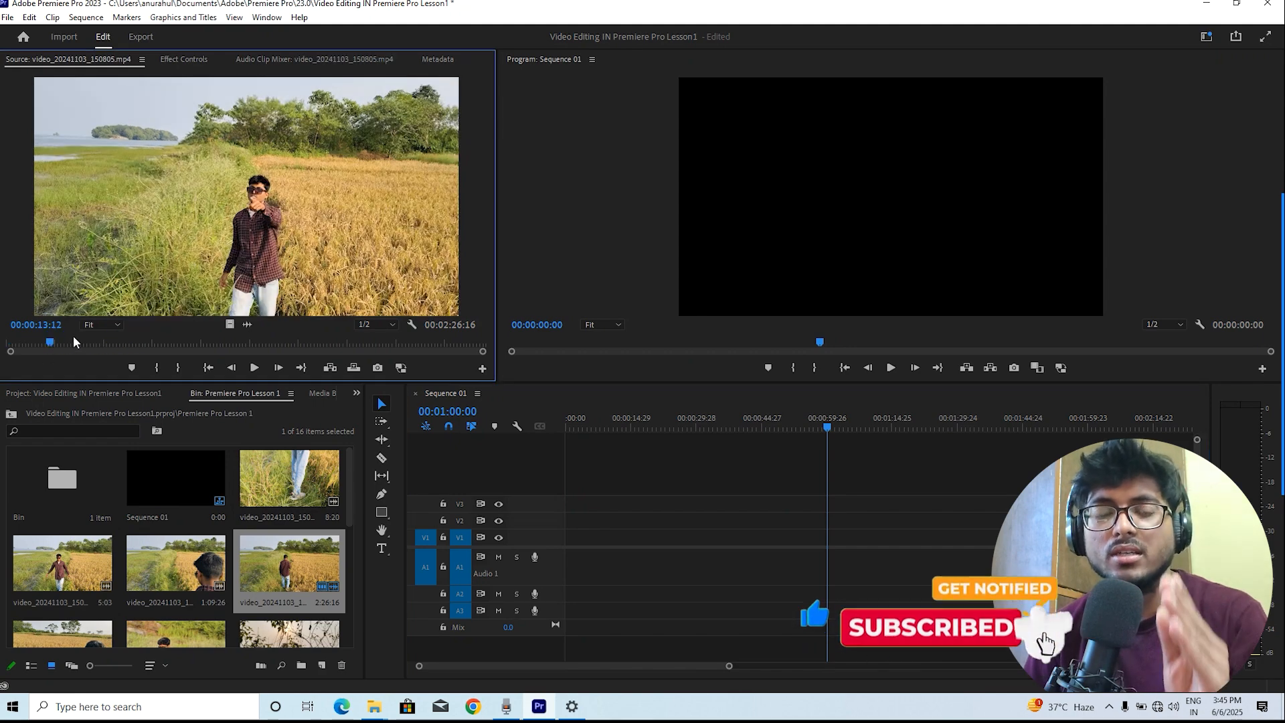
pyautogui.moveTo(44, 341)
pyautogui.mouseDown()
pyautogui.moveTo(108, 346)
pyautogui.moveTo(64, 346)
pyautogui.mouseUp()
pyautogui.press('space')
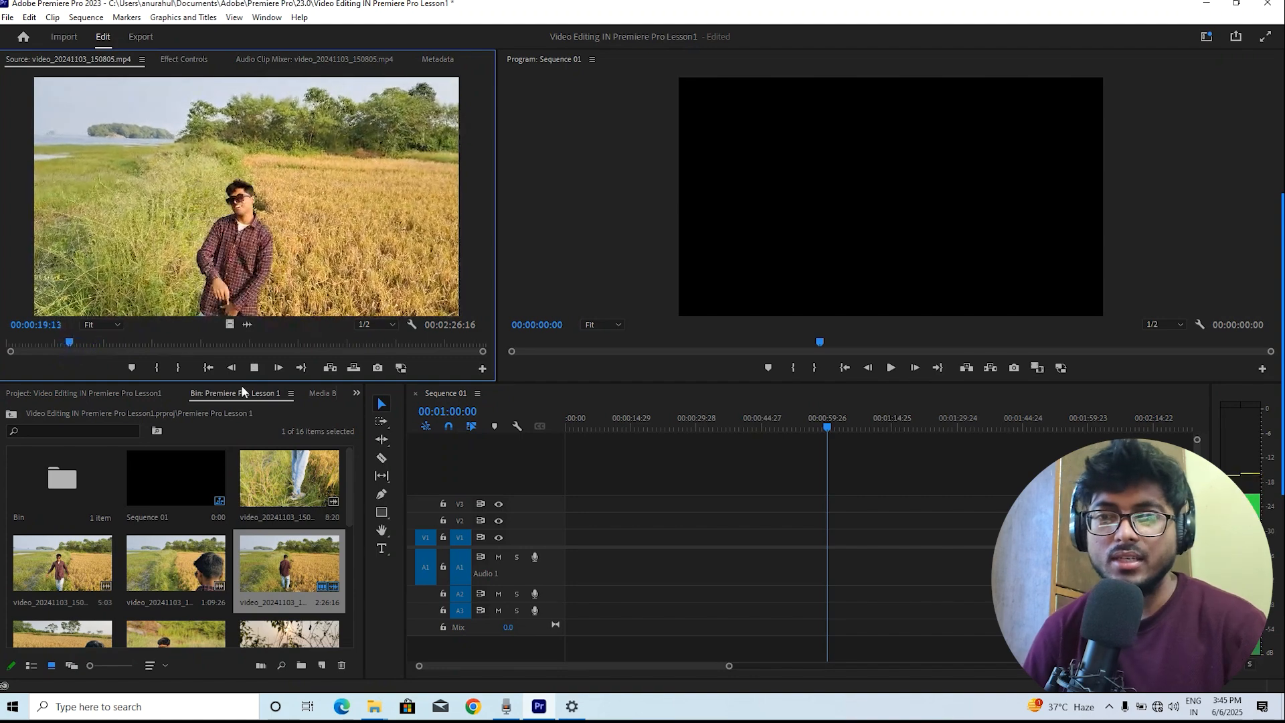
pyautogui.press('space')
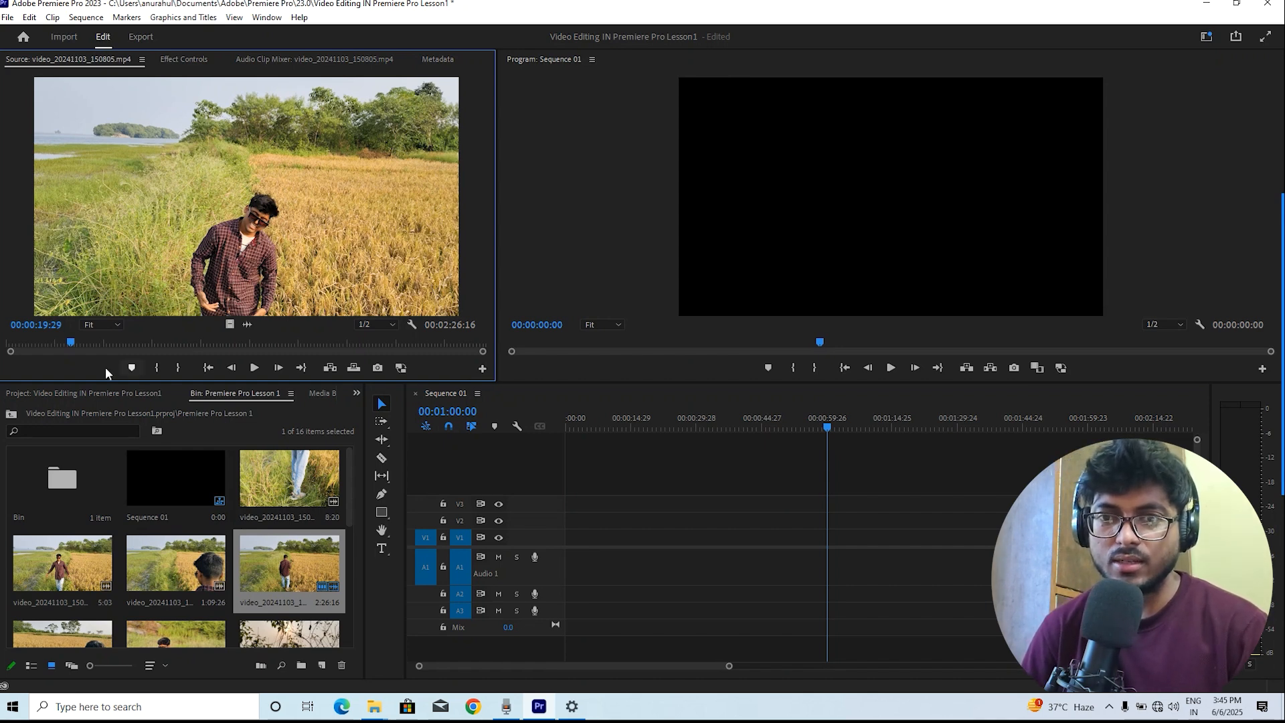
pyautogui.moveTo(65, 345)
pyautogui.mouseDown()
pyautogui.moveTo(52, 347)
pyautogui.moveTo(69, 358)
pyautogui.mouseUp()
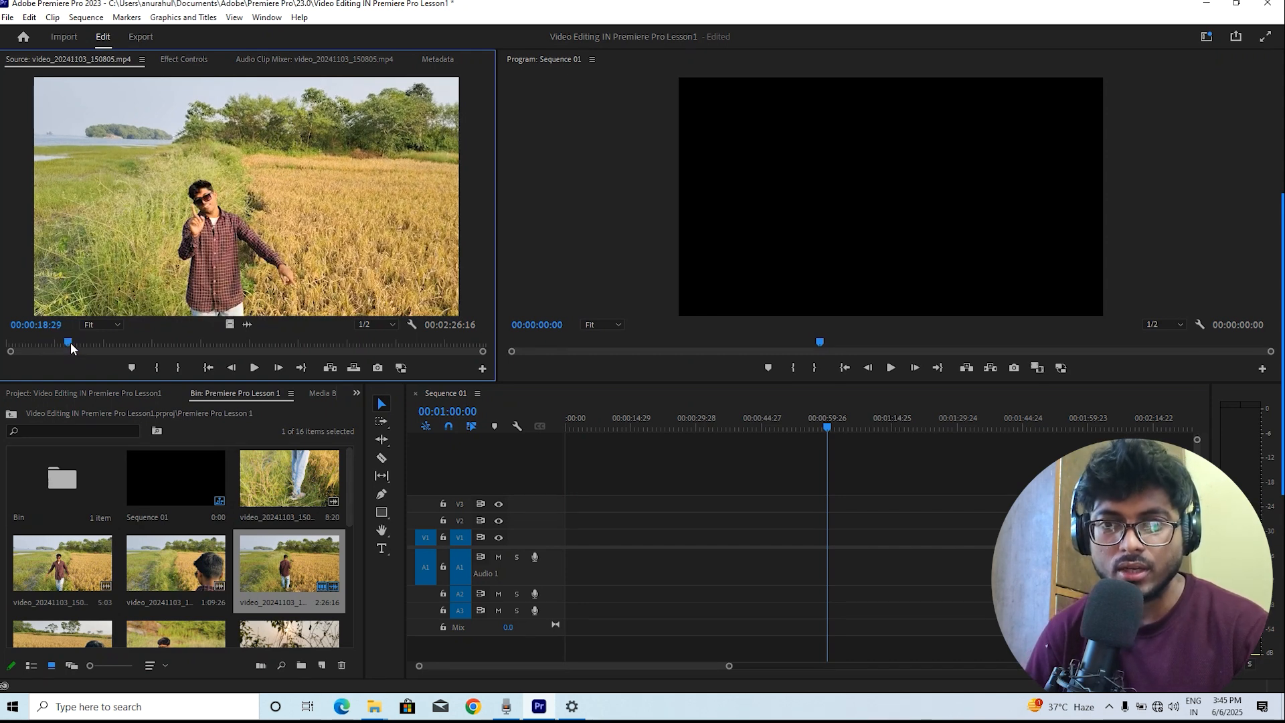
pyautogui.rightClick(70, 342)
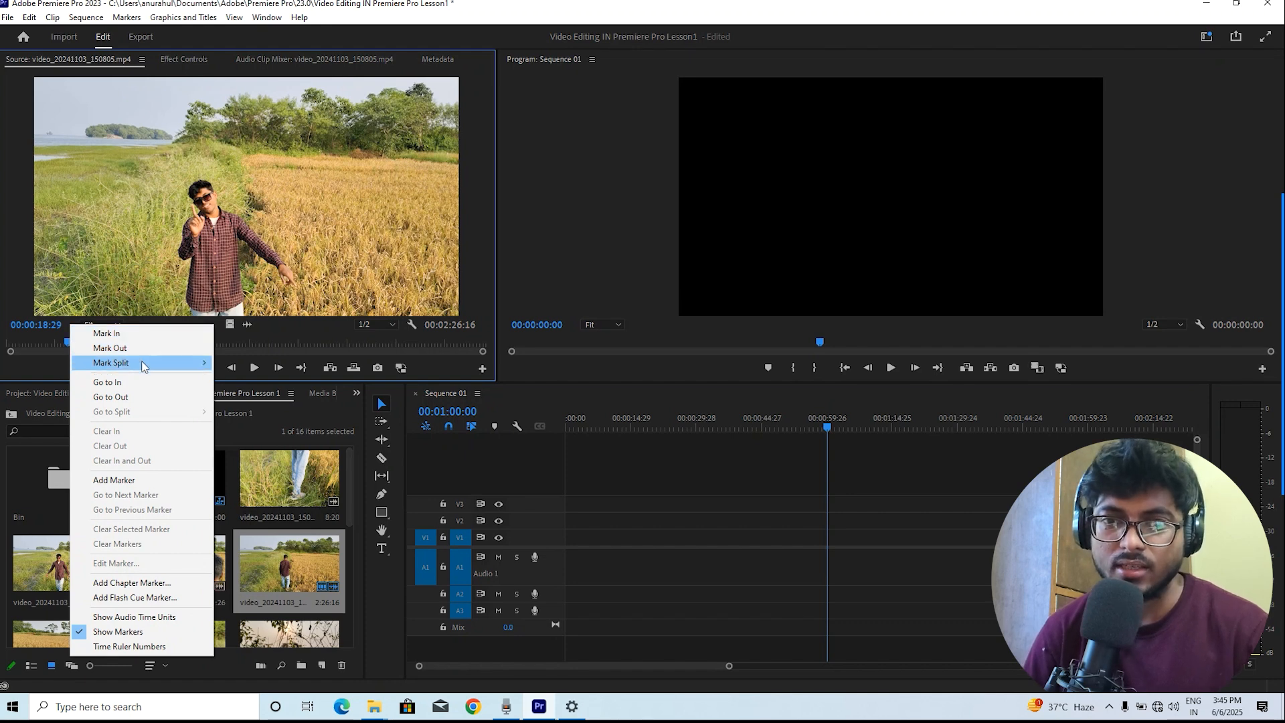
pyautogui.moveTo(143, 365)
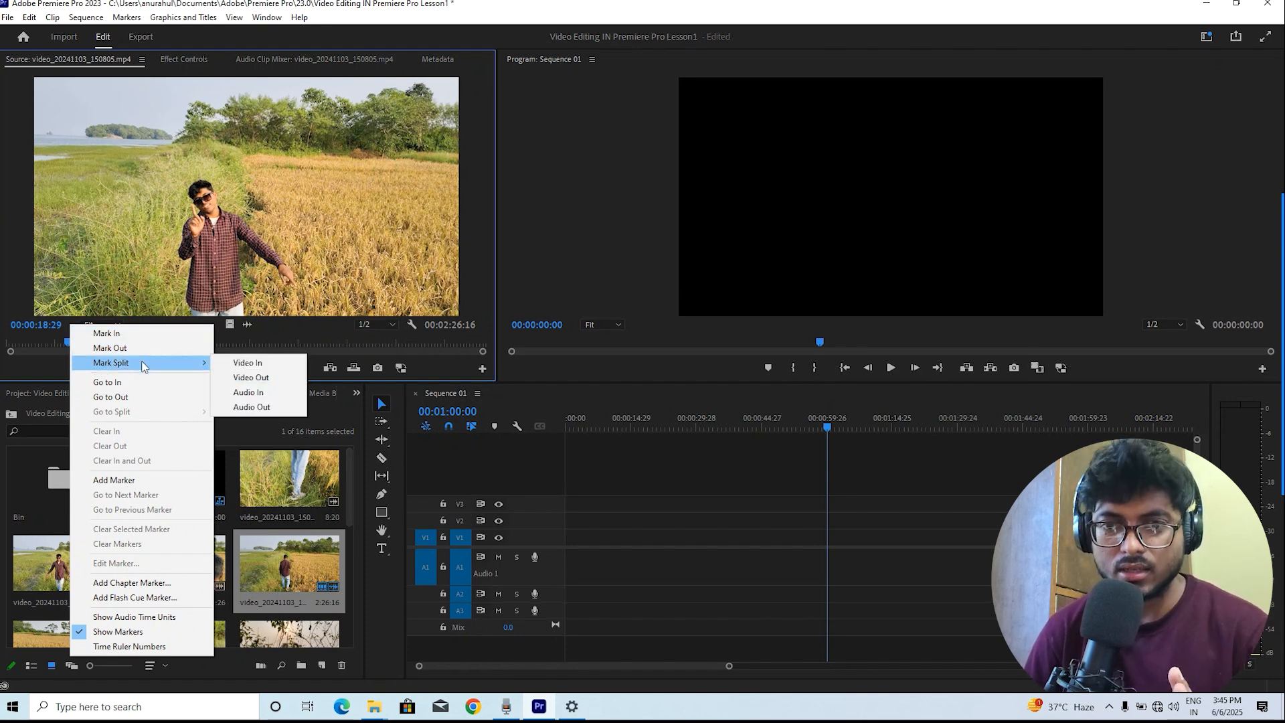
pyautogui.click(124, 338)
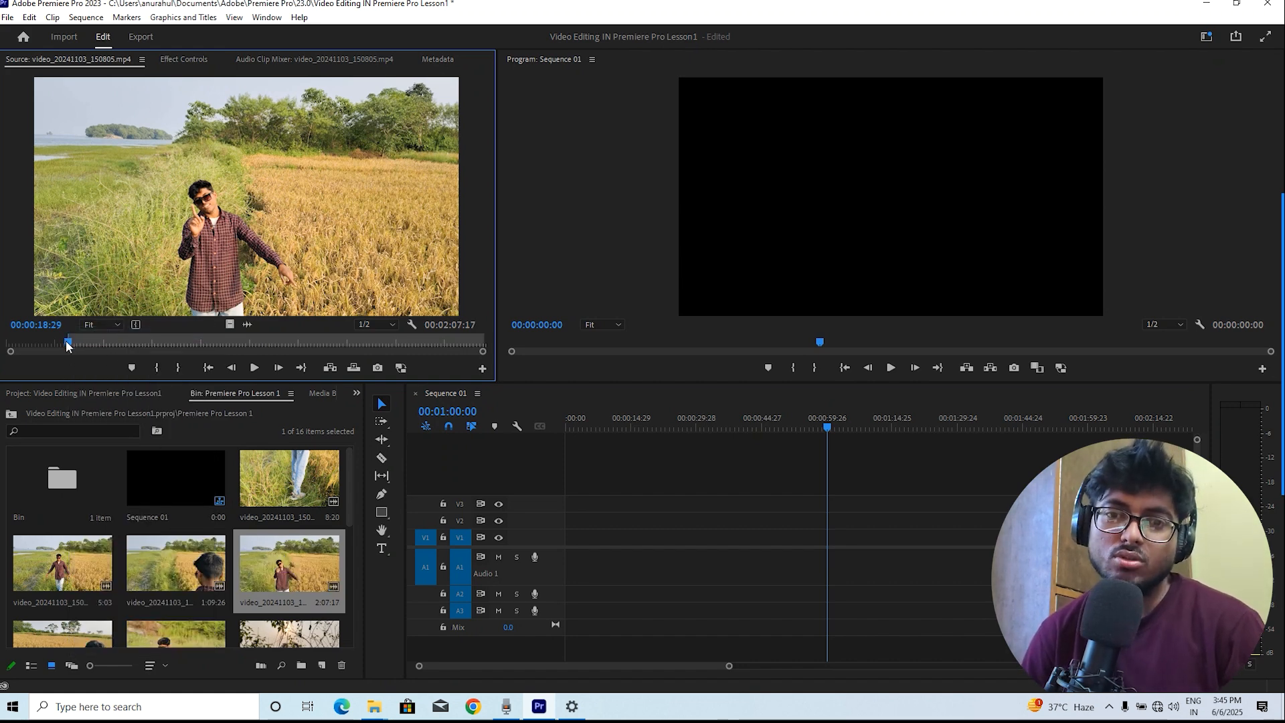
# Play ahead and mark an Out point at about 00:00:22:10 in the source clip
pyautogui.press('space')
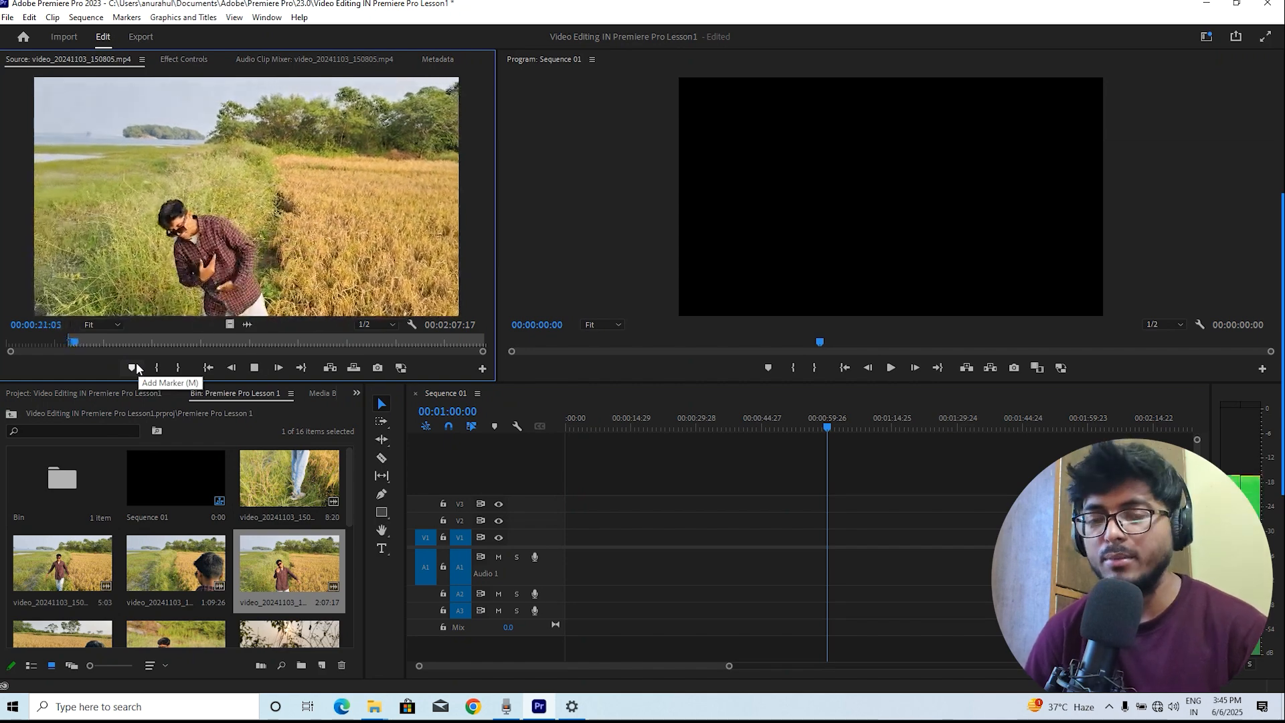
pyautogui.press('space')
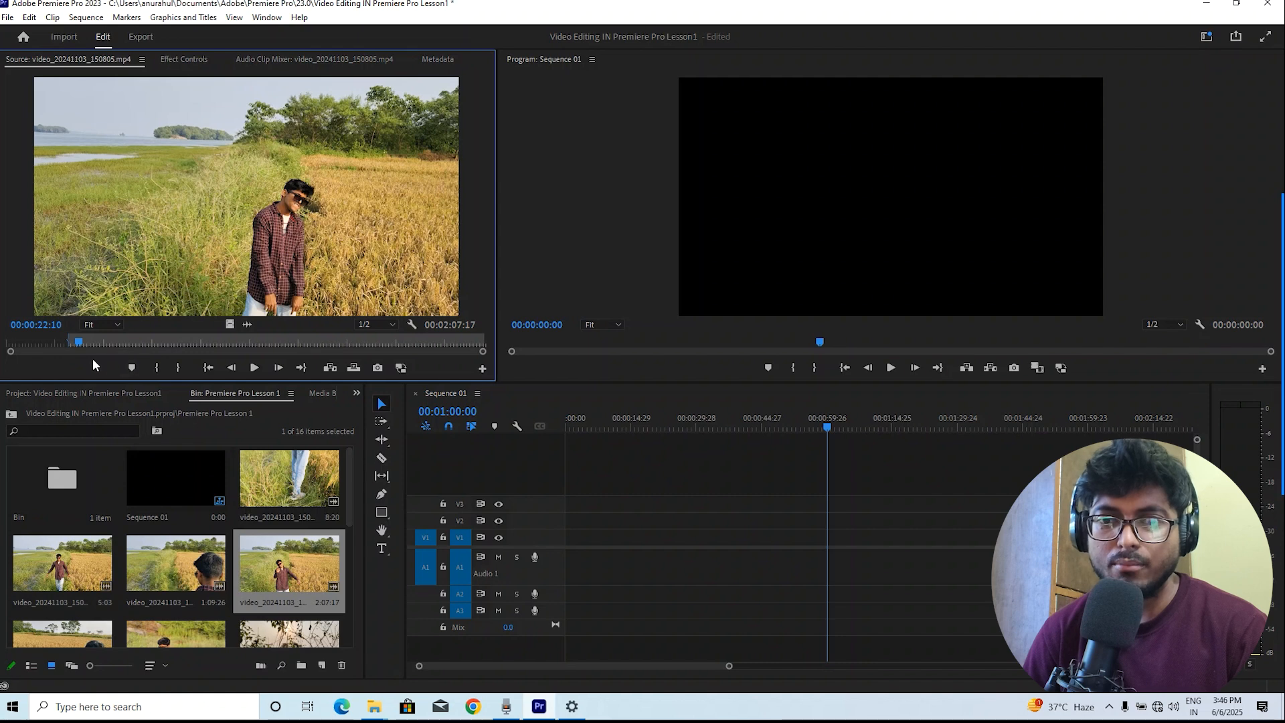
pyautogui.rightClick(78, 345)
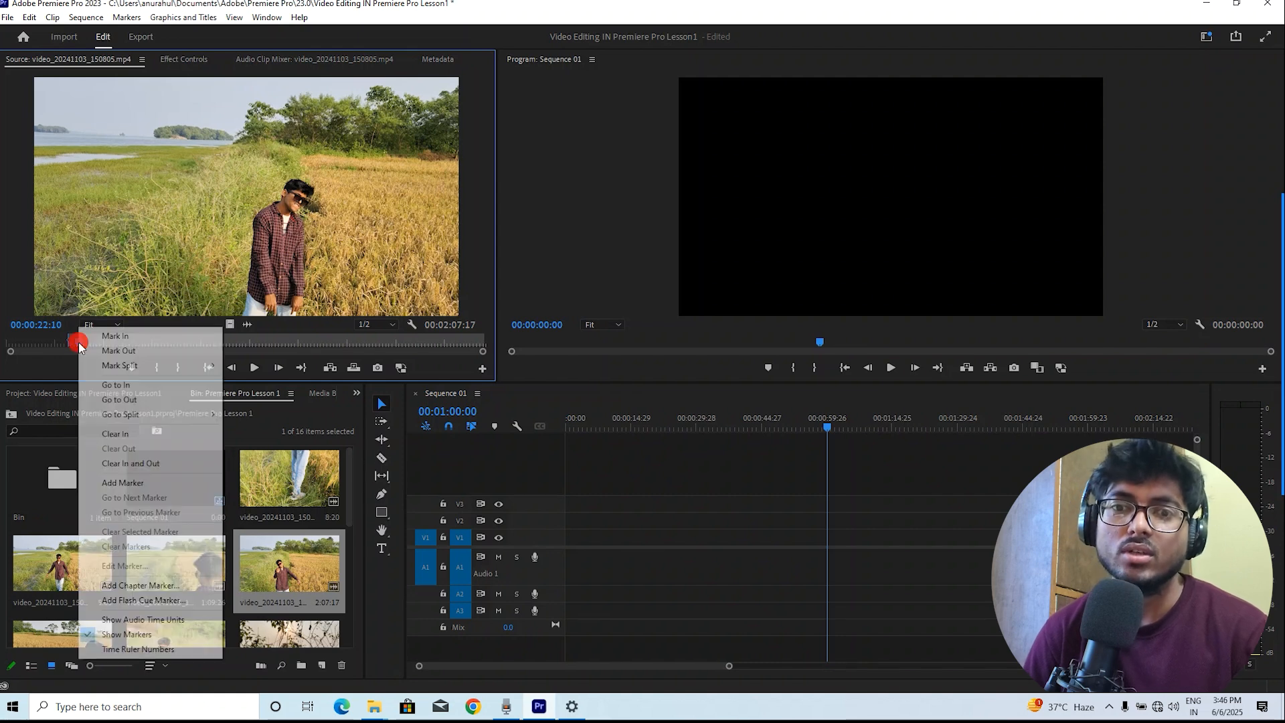
pyautogui.click(141, 353)
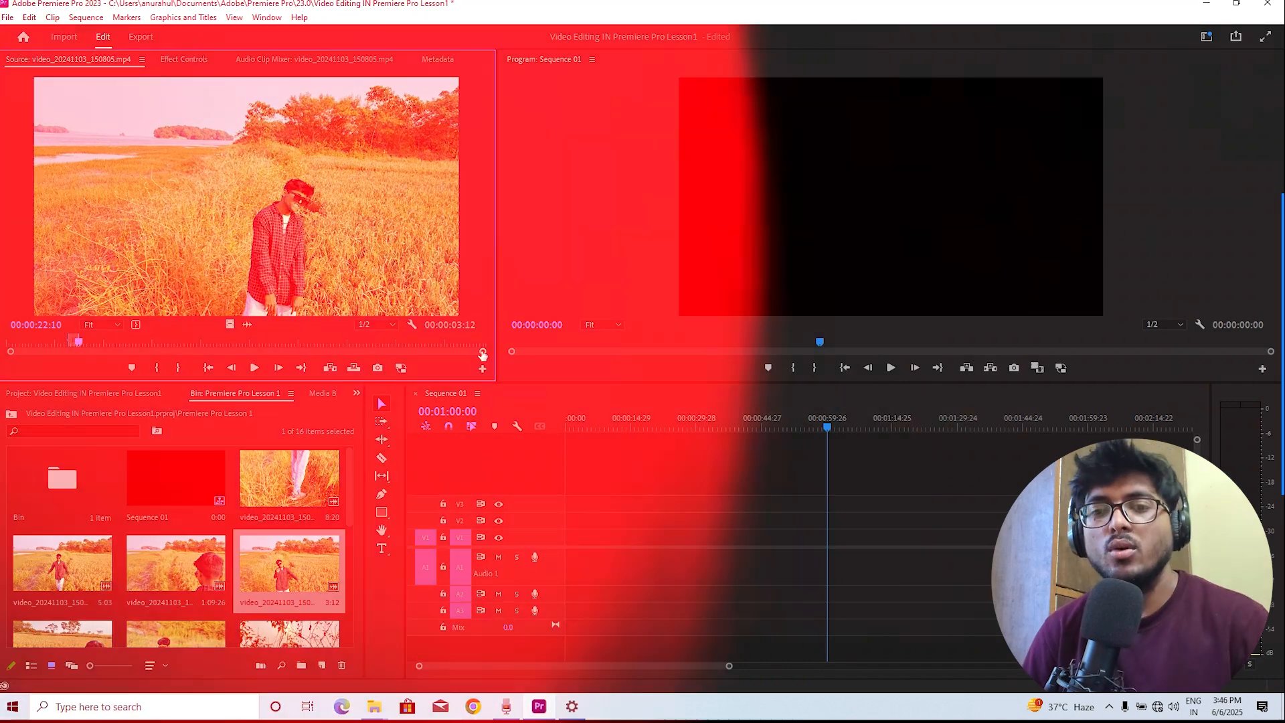
# Drag the marked source range onto the start of the sequence
pyautogui.moveTo(483, 351); pyautogui.dragTo(360, 379)
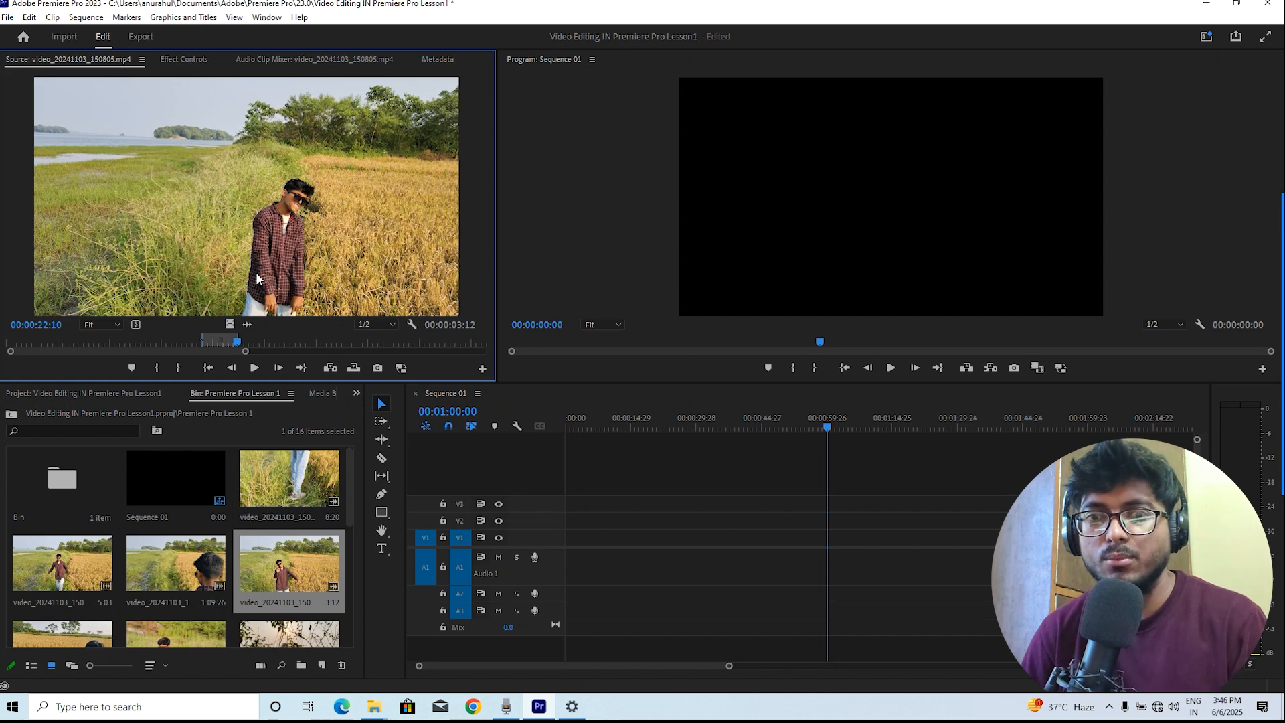
pyautogui.moveTo(124, 154); pyautogui.dragTo(574, 540)
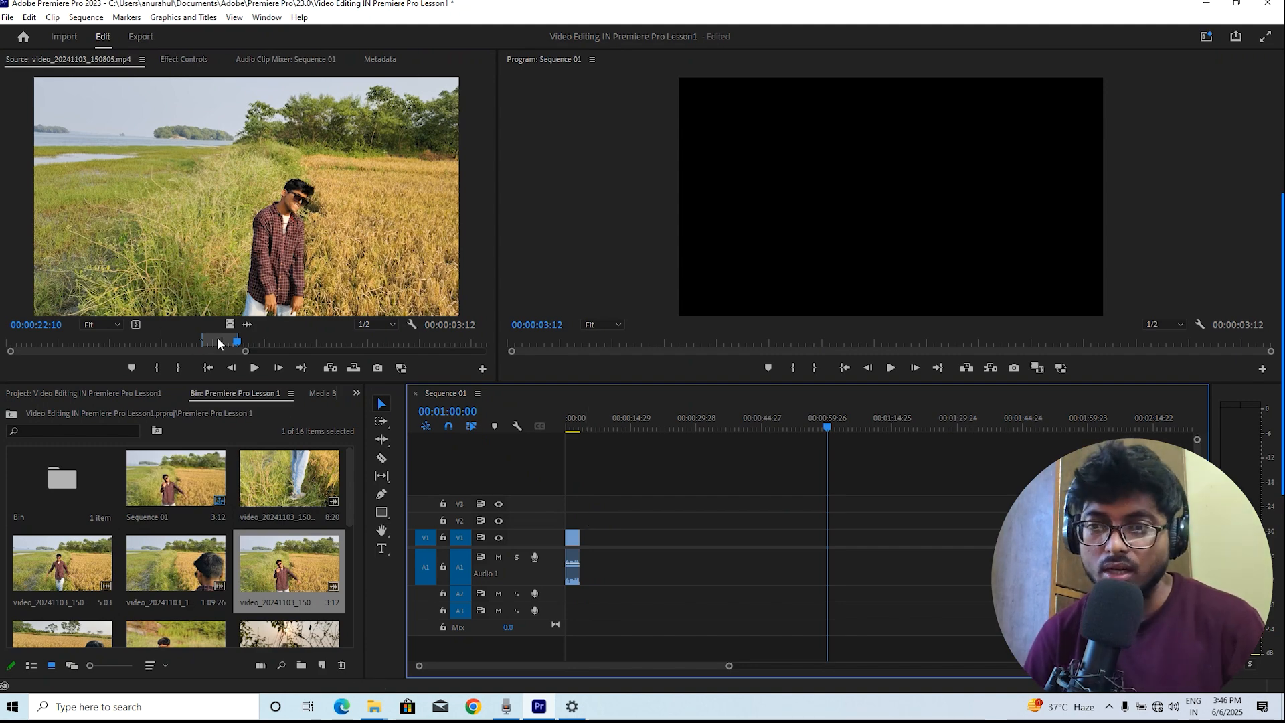
# Add only the audio of the marked source range to the sequence right after the first clip
pyautogui.press('space')
pyautogui.moveTo(730, 668); pyautogui.dragTo(622, 680)
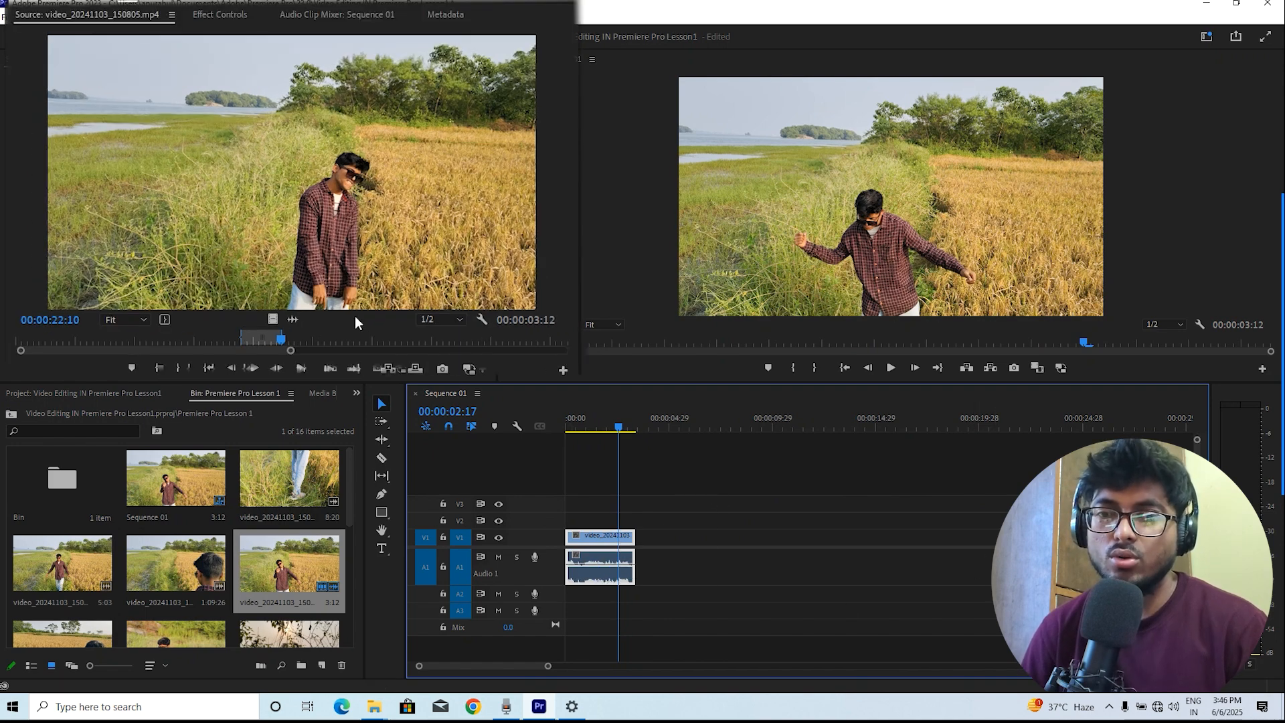
pyautogui.click(293, 320)
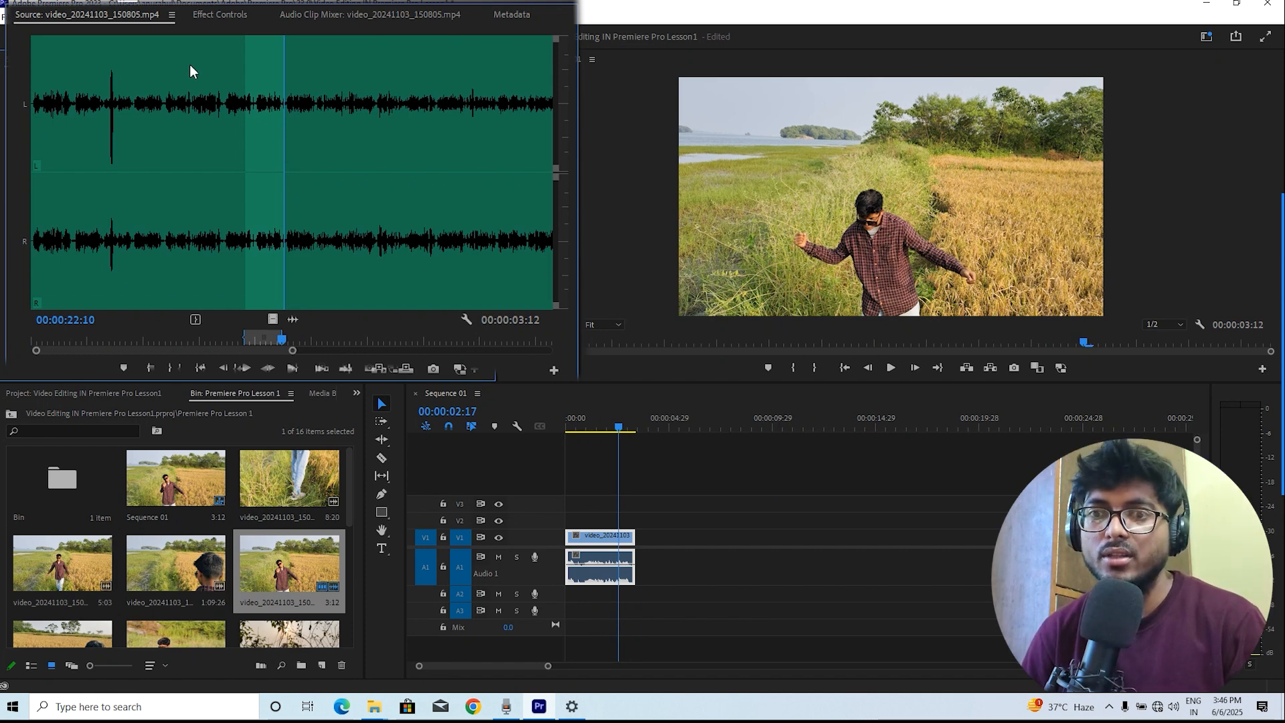
pyautogui.moveTo(190, 64); pyautogui.dragTo(151, 126)
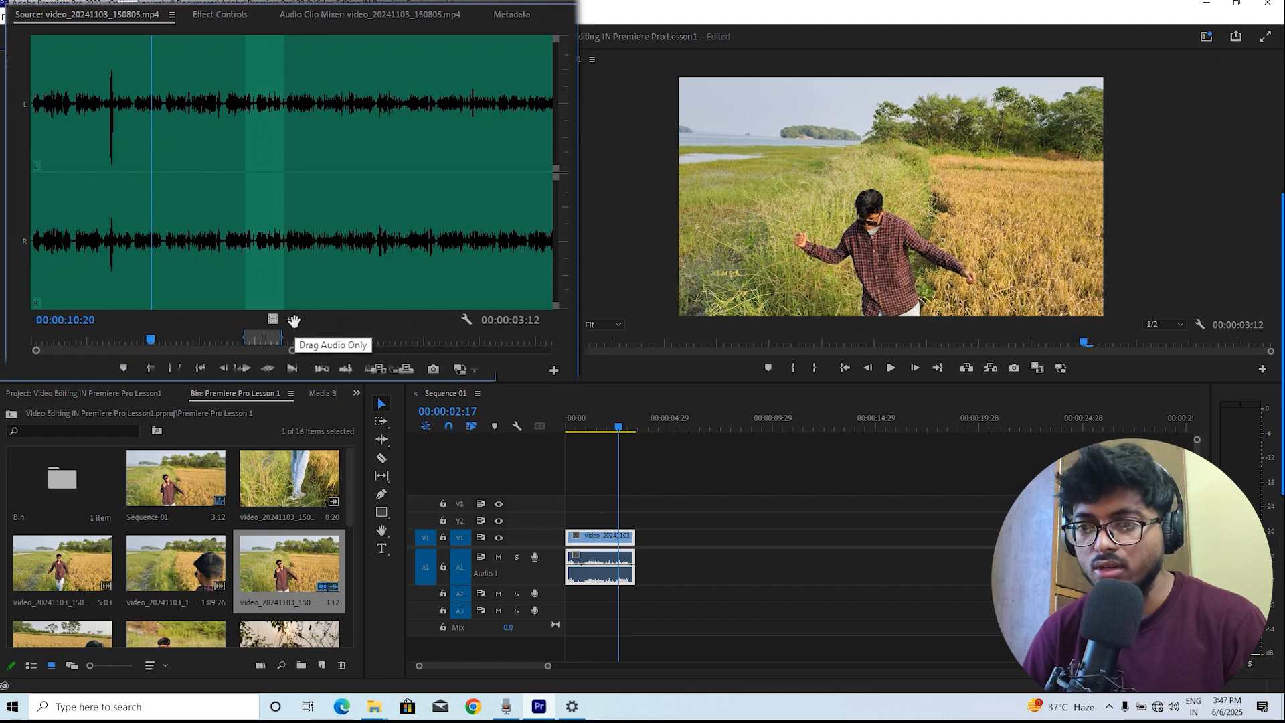
pyautogui.moveTo(294, 320); pyautogui.dragTo(294, 323)
pyautogui.moveTo(522, 378); pyautogui.dragTo(644, 567)
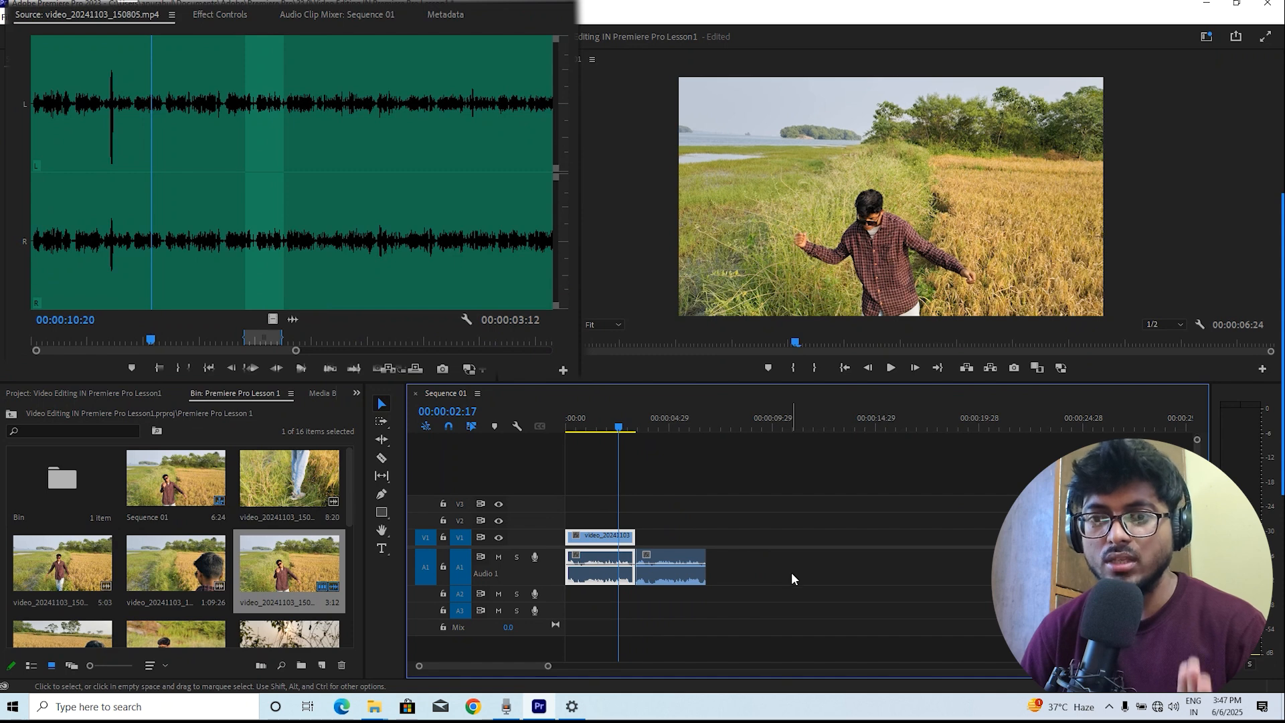
# Add only the video of the marked range onto the video track above that added audio
pyautogui.click(273, 318)
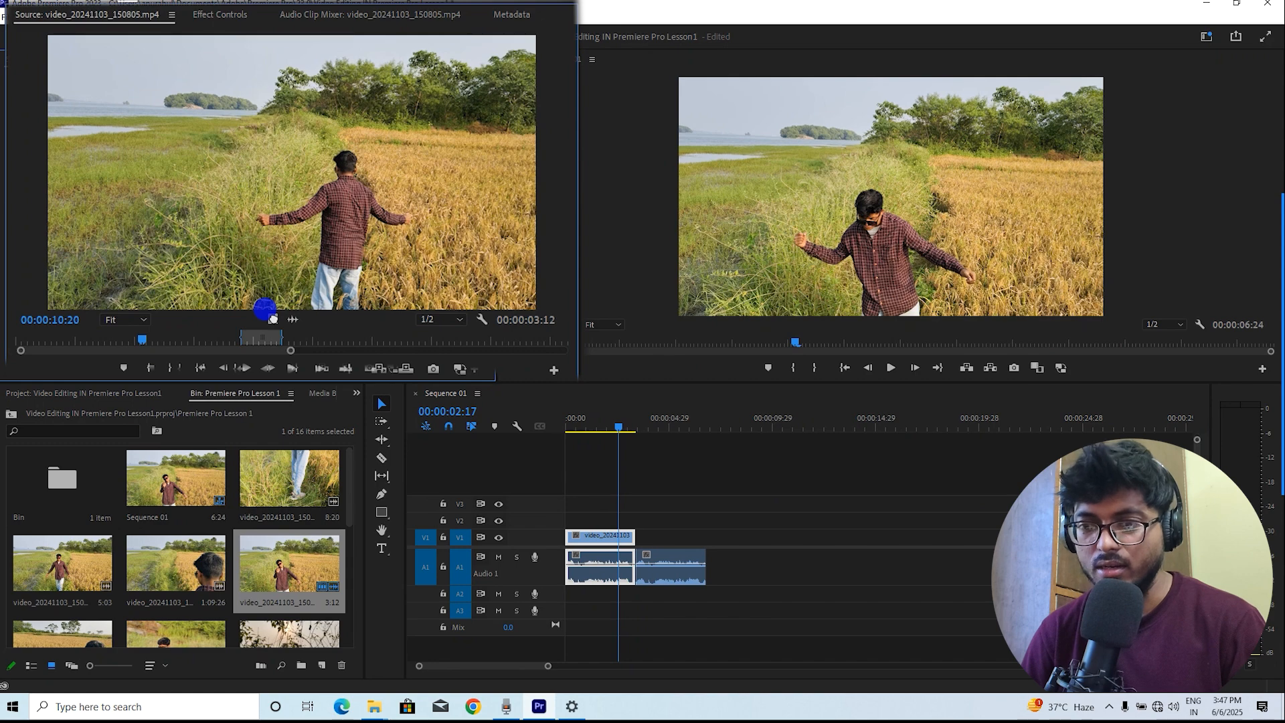
pyautogui.moveTo(273, 318); pyautogui.dragTo(634, 539)
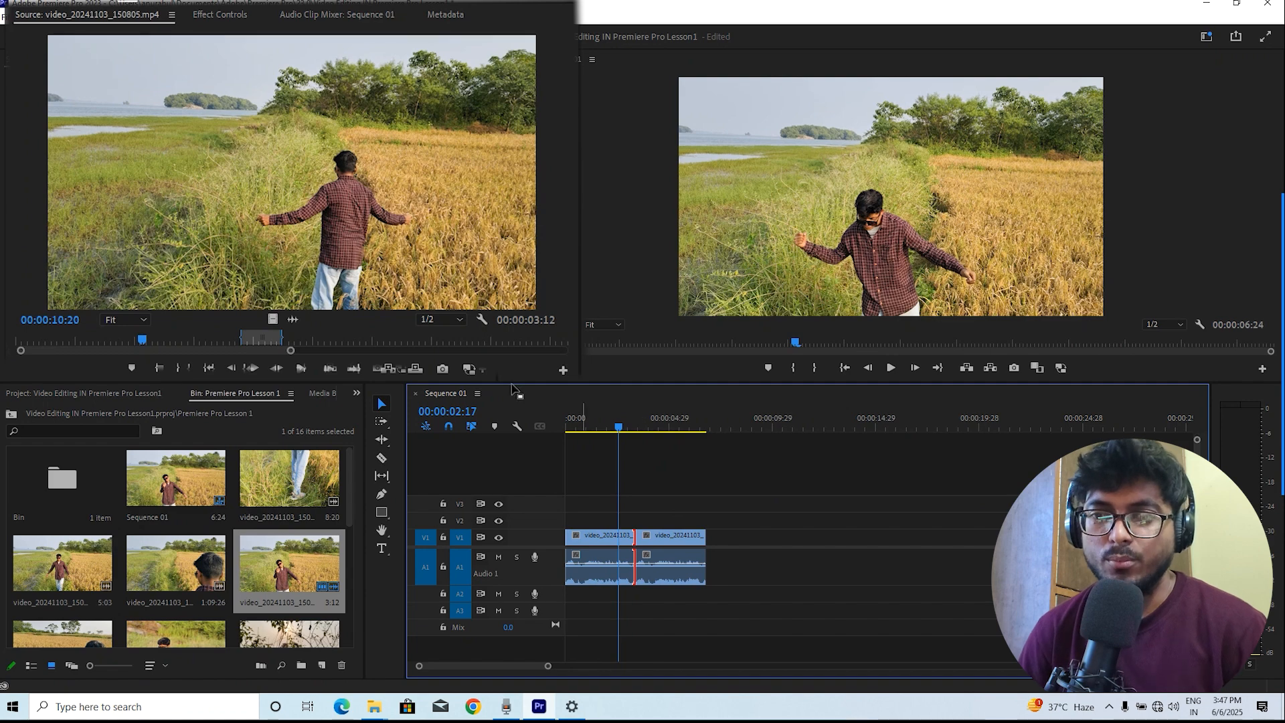
# Set the source monitor playback resolution to 1/4 and the program monitor playback resolution to Full
pyautogui.click(447, 324)
pyautogui.click(444, 324)
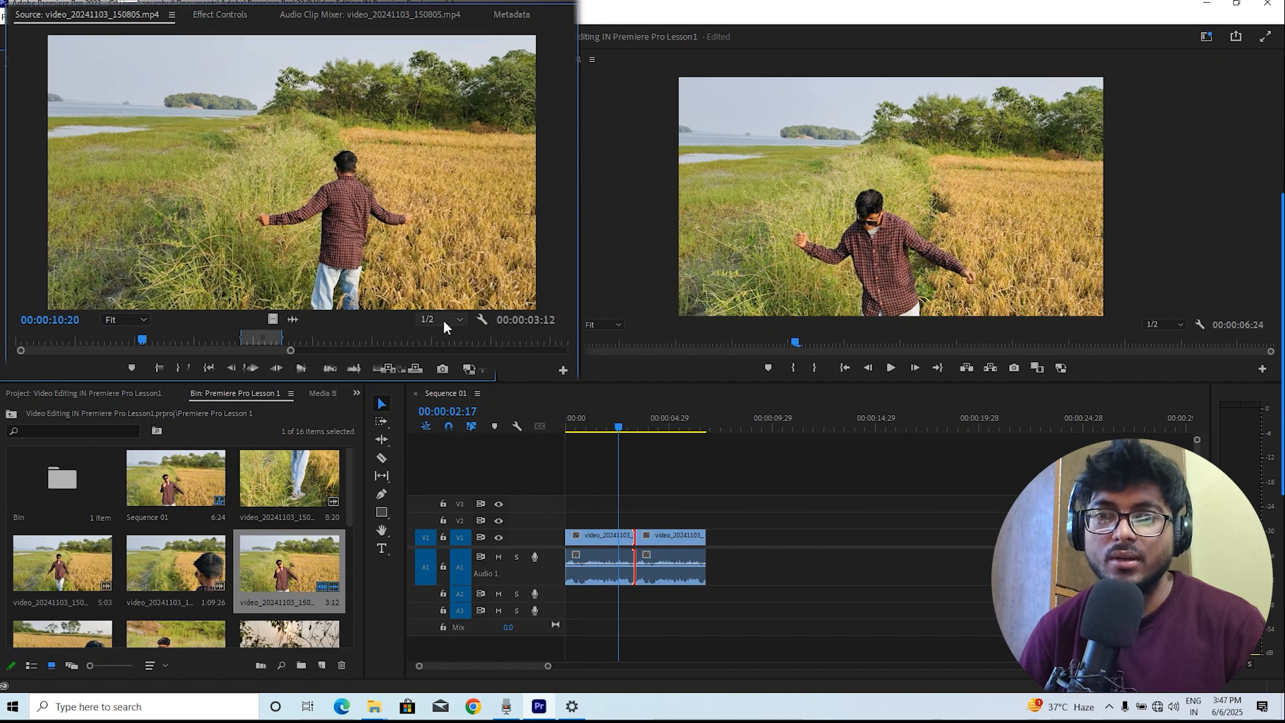
pyautogui.press('space')
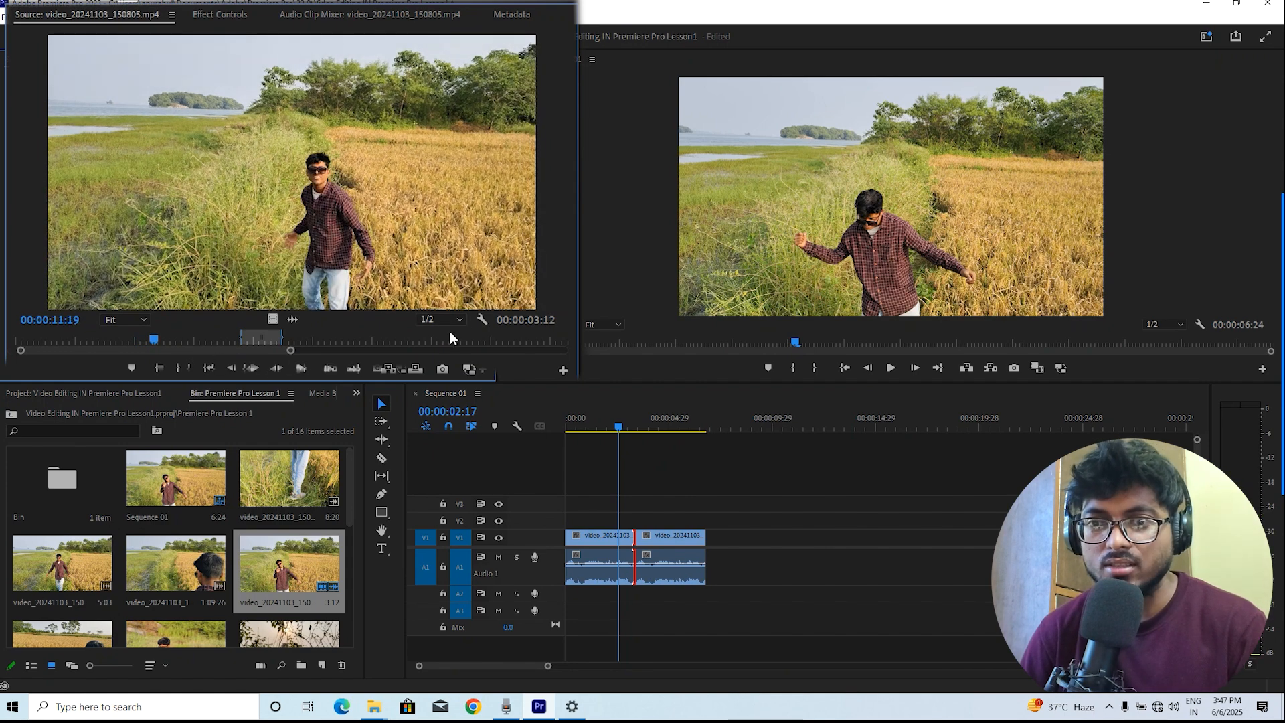
pyautogui.click(434, 321)
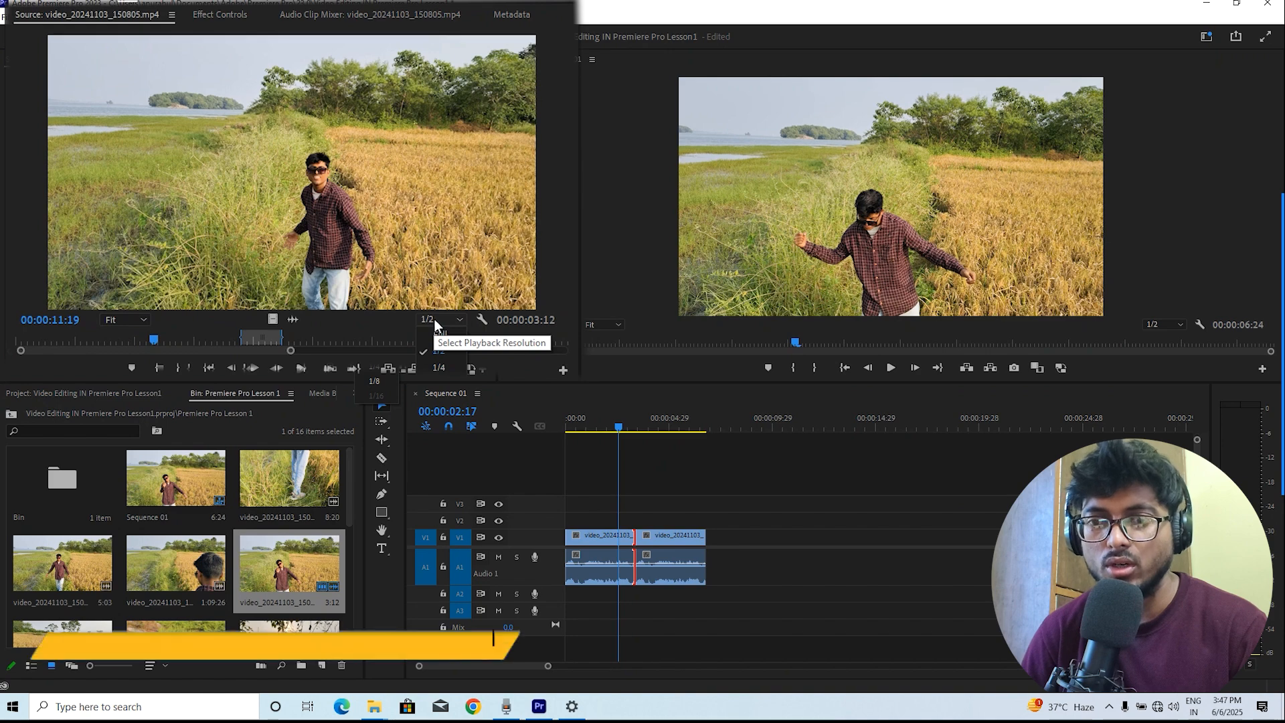
pyautogui.click(446, 366)
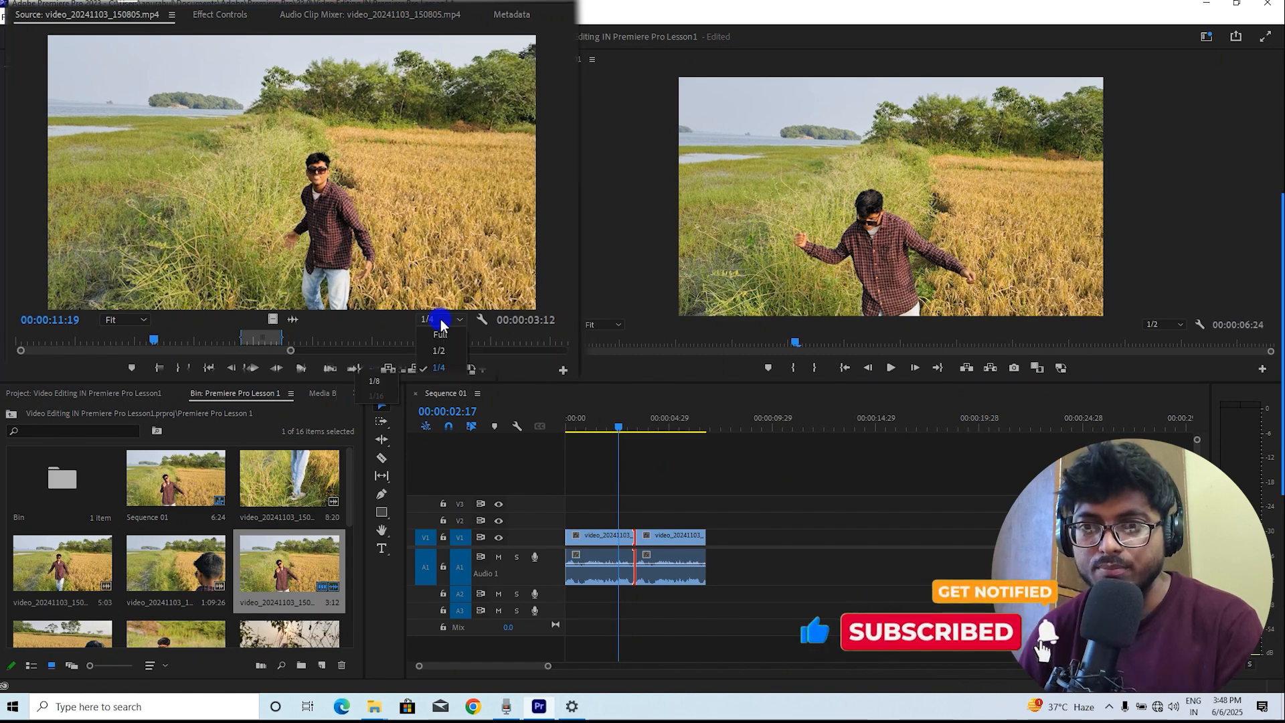
pyautogui.click(435, 323)
pyautogui.click(338, 251)
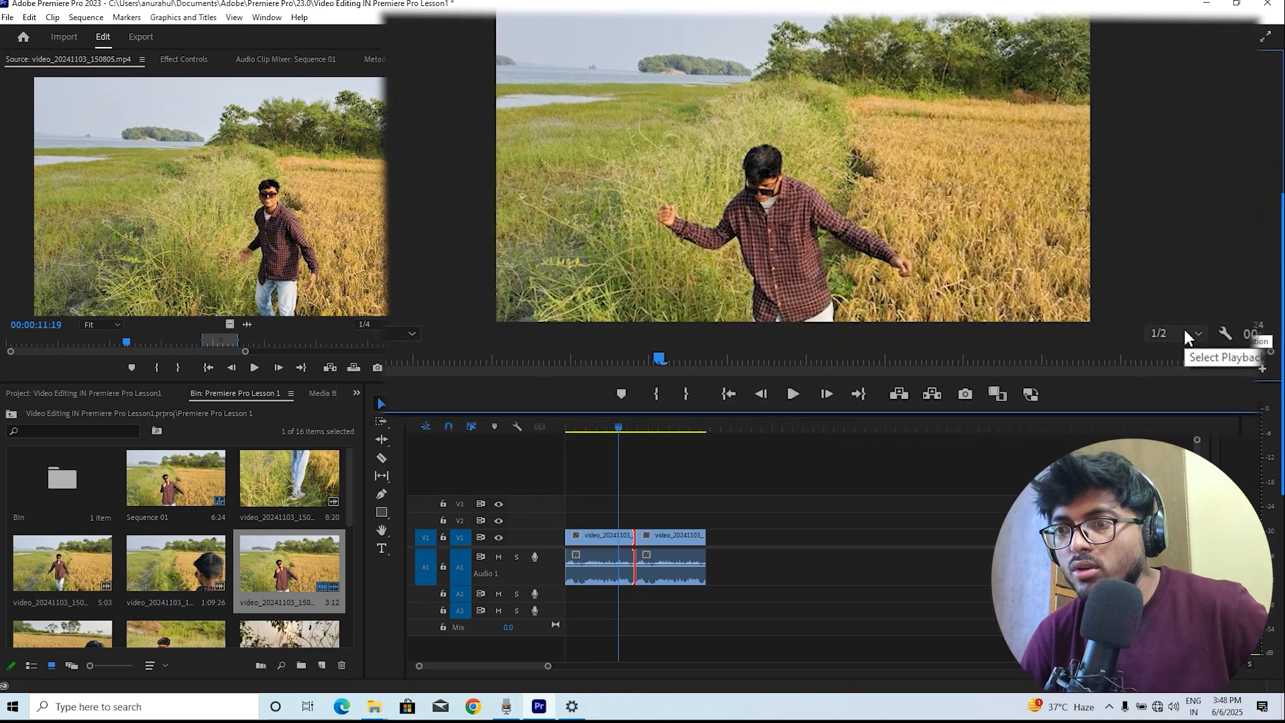
pyautogui.click(1185, 331)
pyautogui.click(1186, 354)
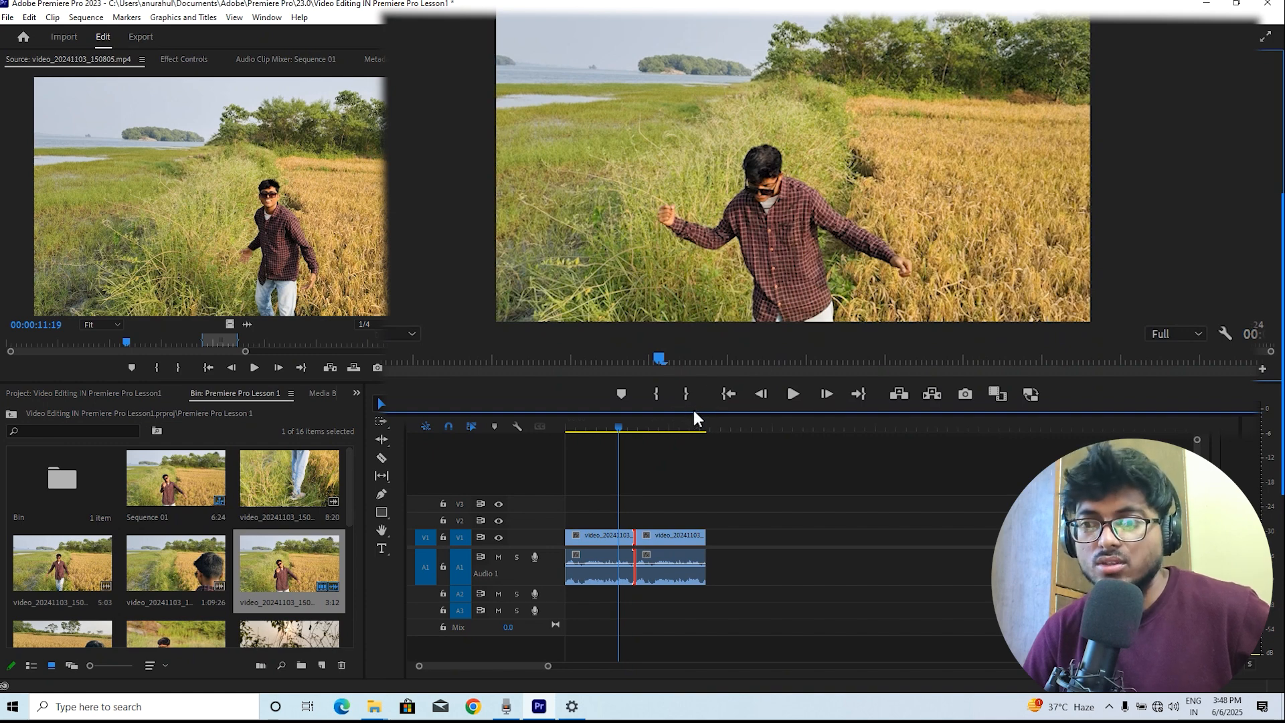
# Resize the boundary between the monitors and the timeline, and play the sequence from its start
pyautogui.moveTo(694, 411); pyautogui.dragTo(805, 554)
pyautogui.click(612, 596)
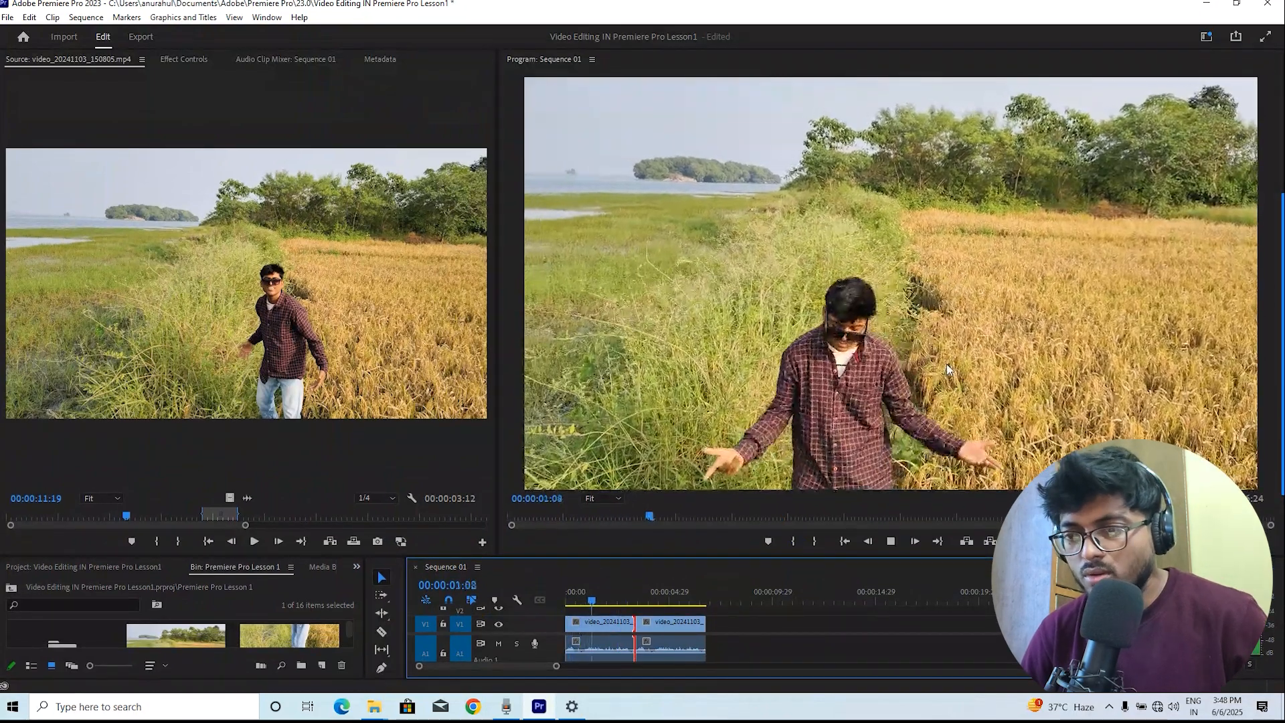
pyautogui.press('space')
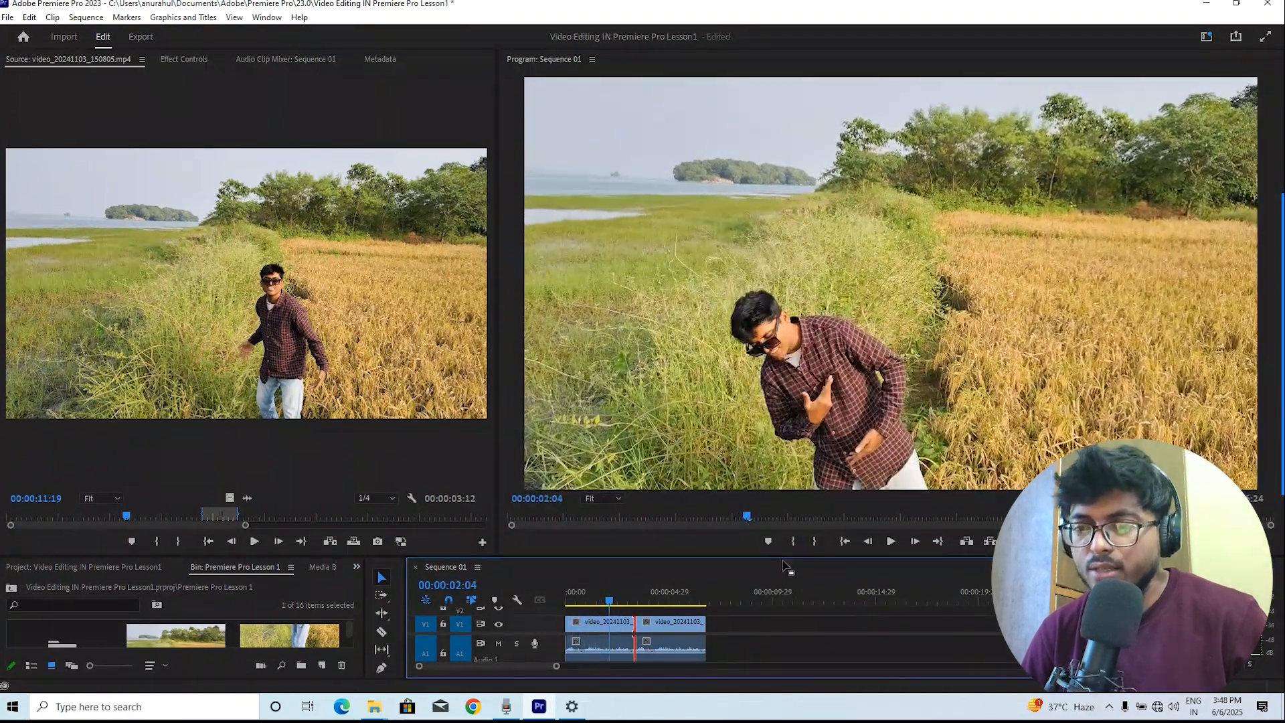
pyautogui.moveTo(789, 554); pyautogui.dragTo(736, 442)
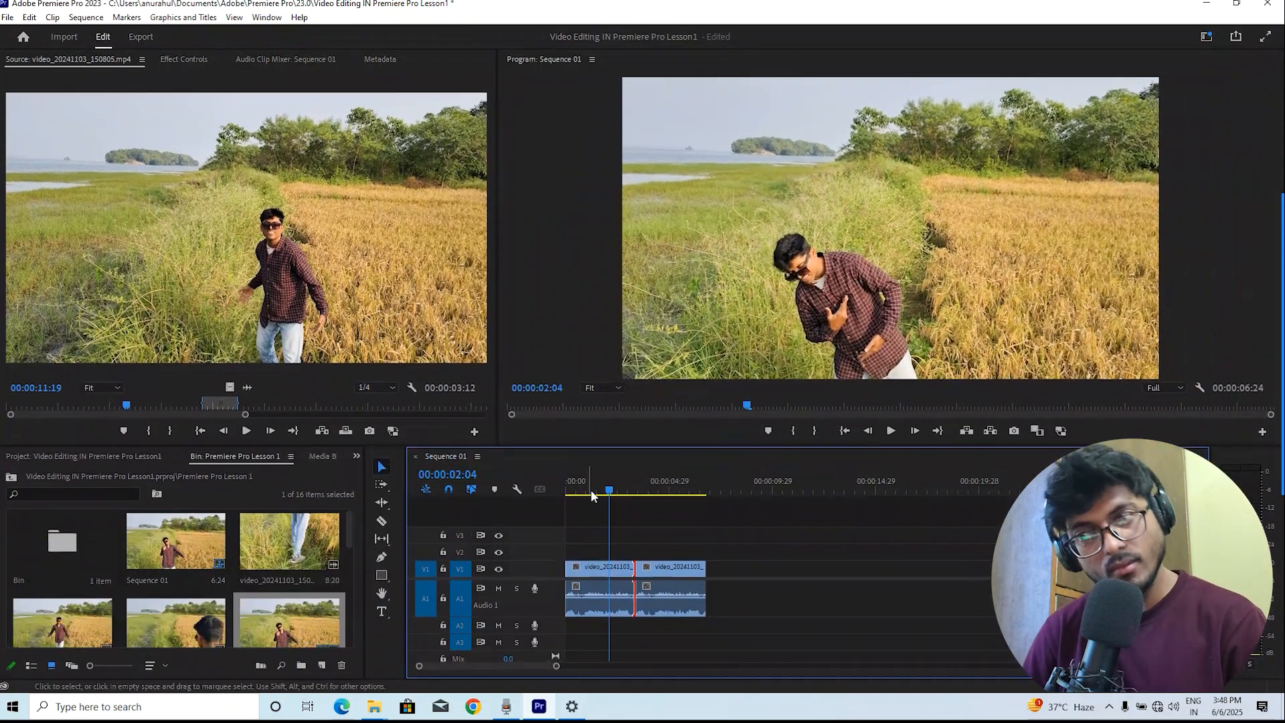
pyautogui.press('Home')
pyautogui.press('space')
pyautogui.press('space')
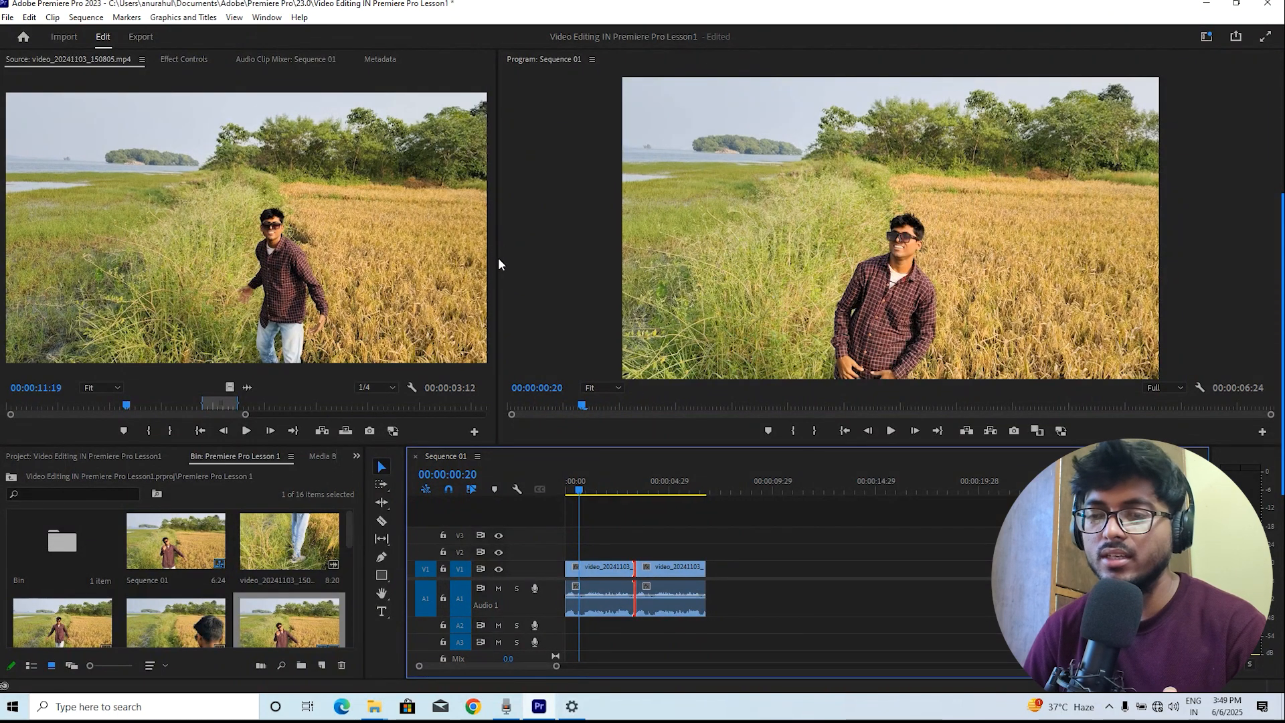
# Resize panels to widen the program monitor and timeline while narrowing the source monitor and bin
pyautogui.moveTo(497, 261); pyautogui.dragTo(991, 295)
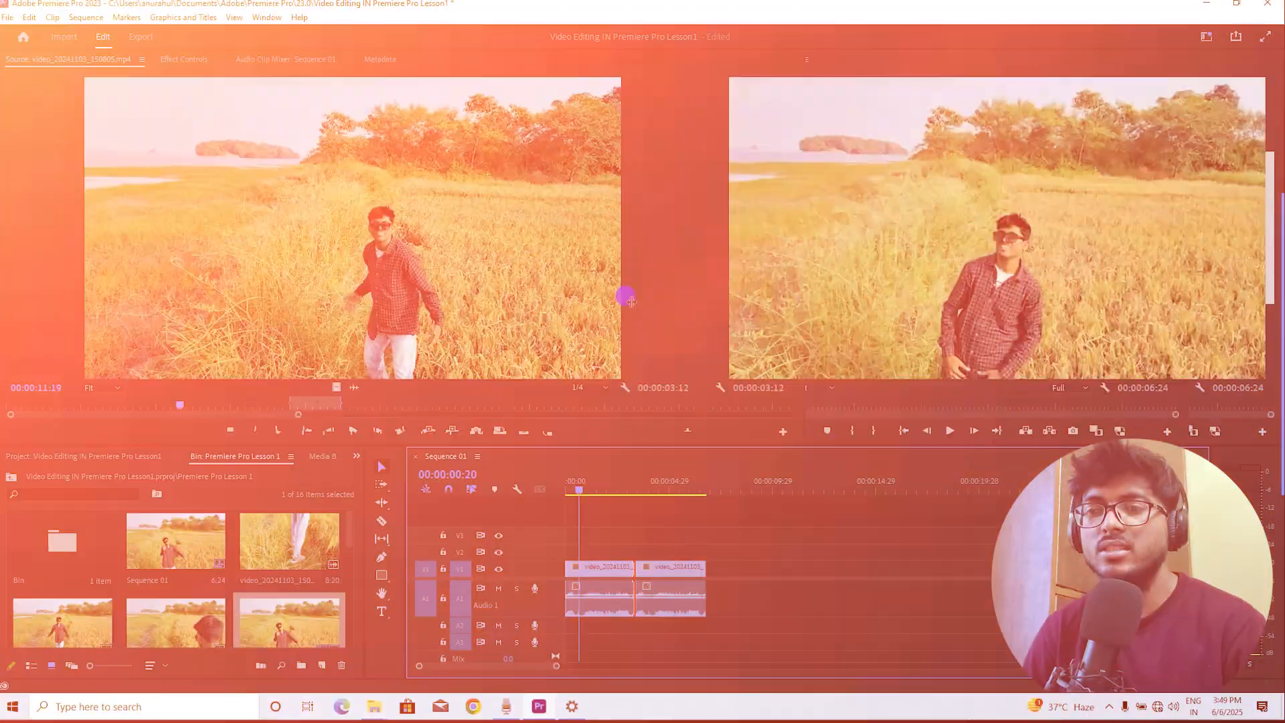
pyautogui.moveTo(625, 297); pyautogui.dragTo(313, 307)
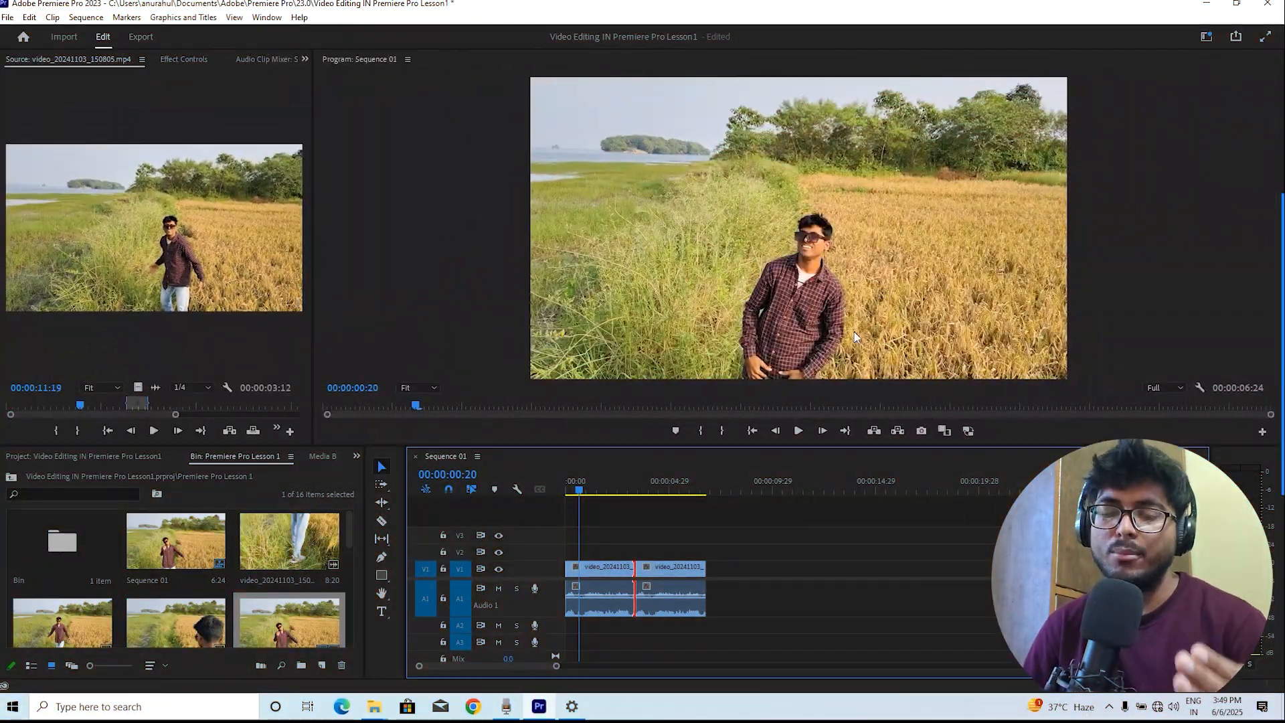
pyautogui.click(608, 149)
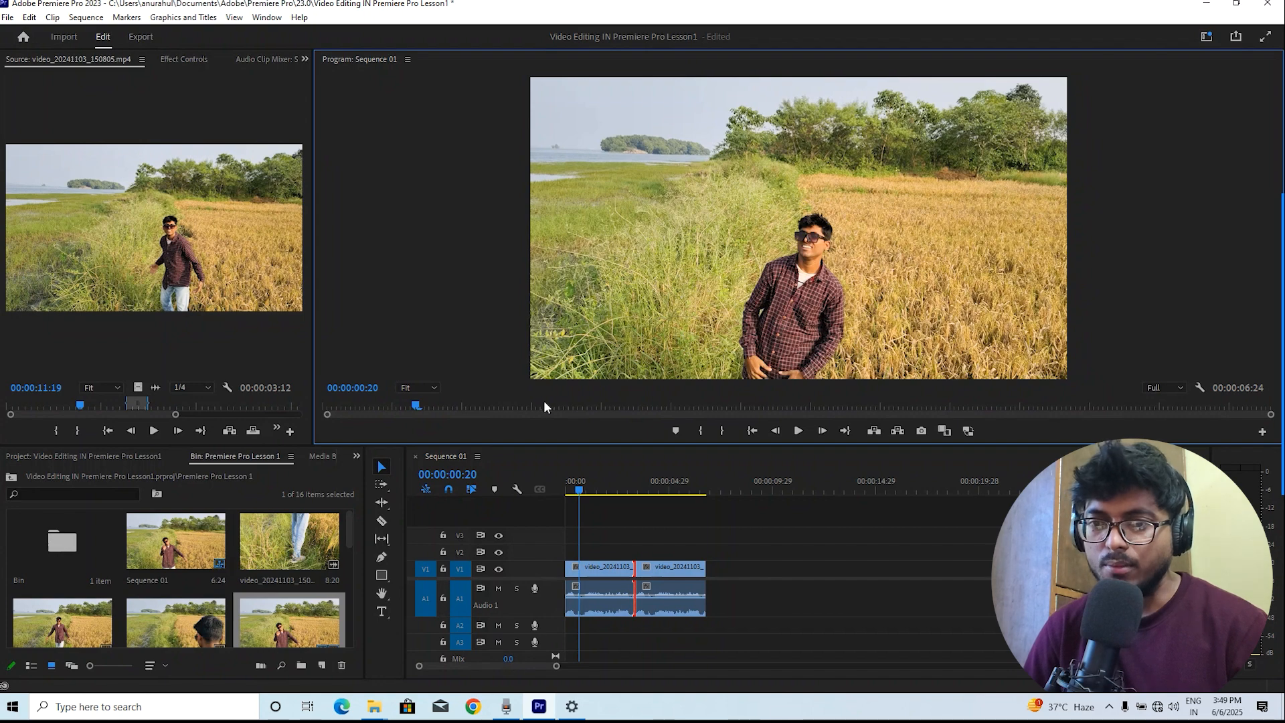
pyautogui.moveTo(613, 447); pyautogui.dragTo(402, 354)
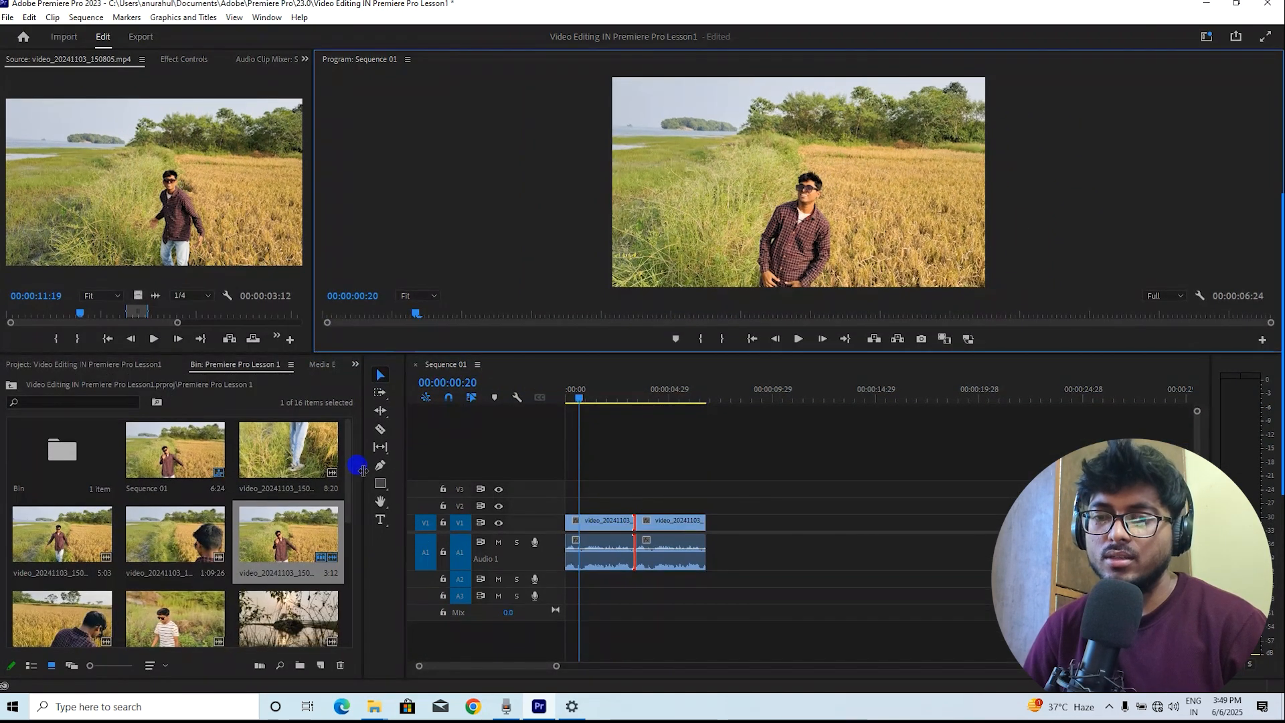
pyautogui.moveTo(363, 468); pyautogui.dragTo(189, 495)
pyautogui.moveTo(406, 497); pyautogui.dragTo(183, 504)
pyautogui.click(353, 390)
pyautogui.moveTo(354, 394); pyautogui.dragTo(334, 395)
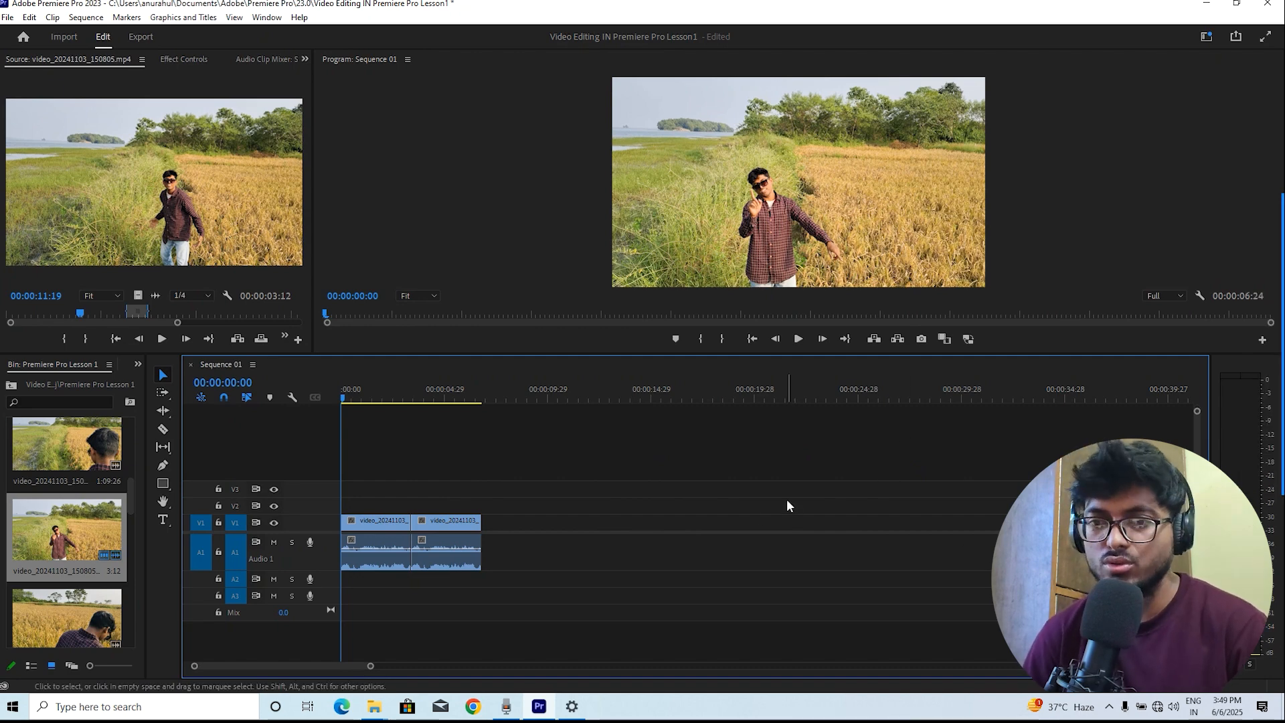
# Play back the sequence and return the playhead to its start
pyautogui.press('space')
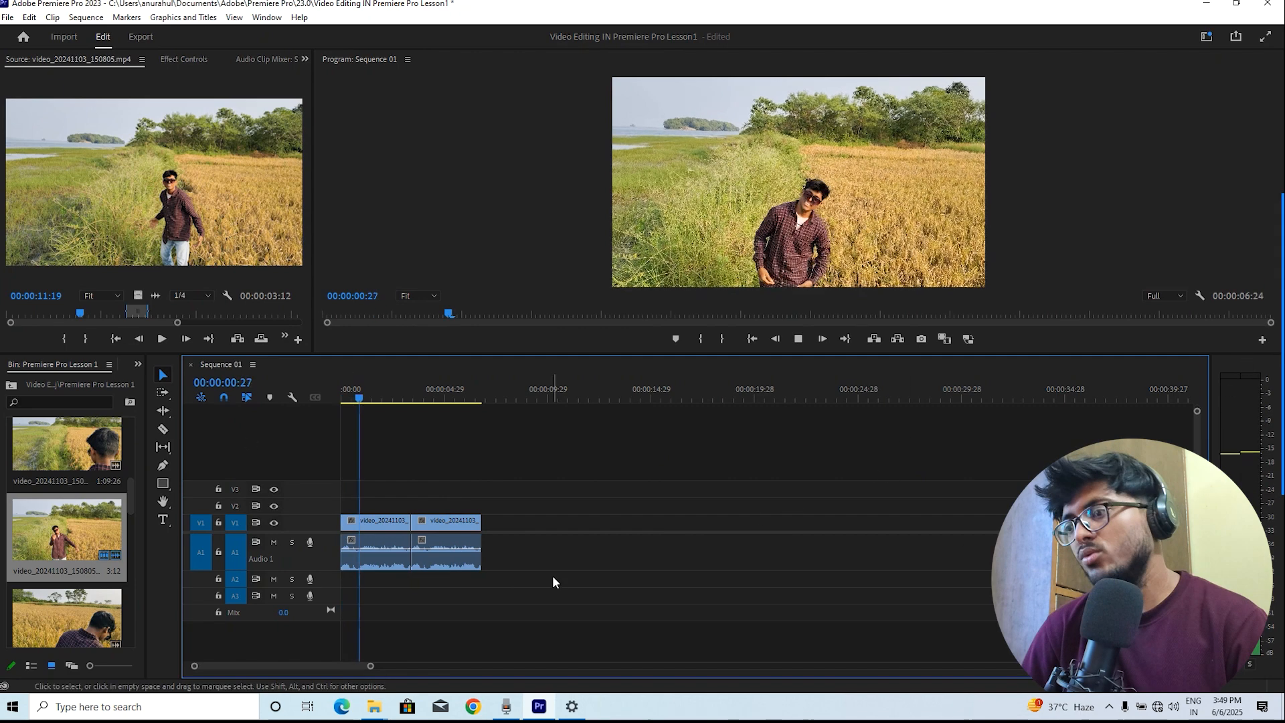
pyautogui.press('space')
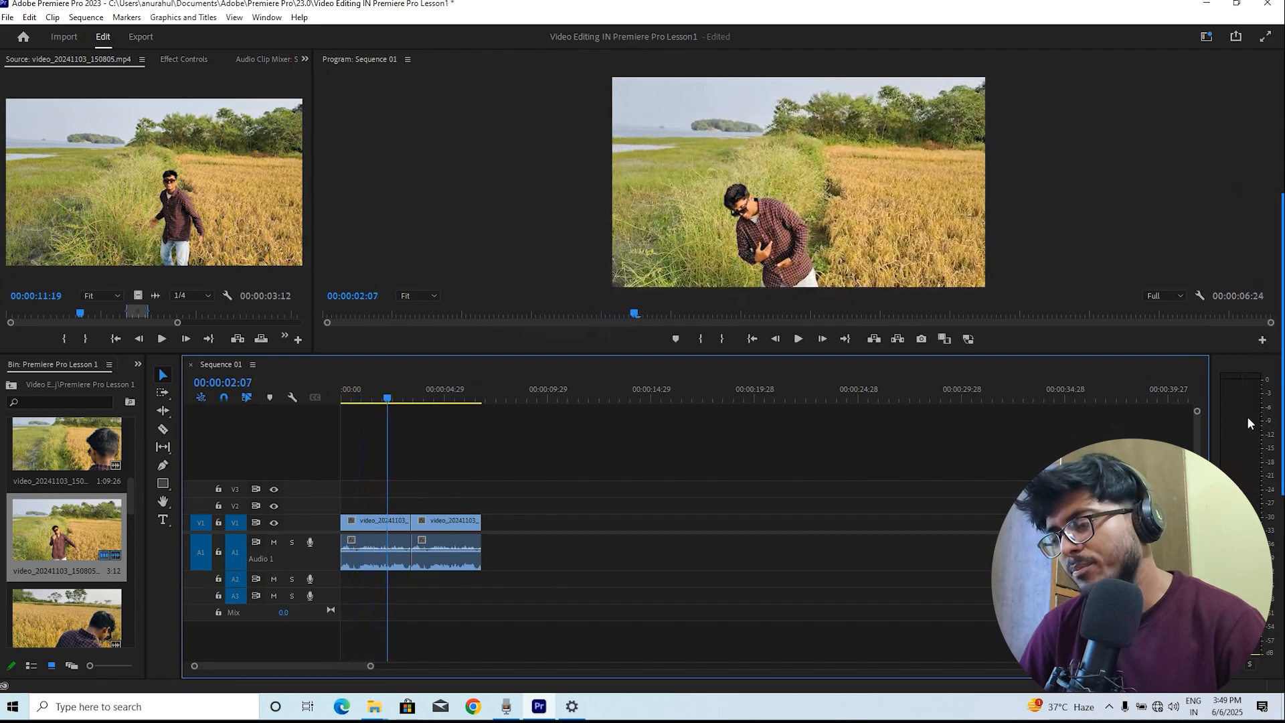
pyautogui.press('space')
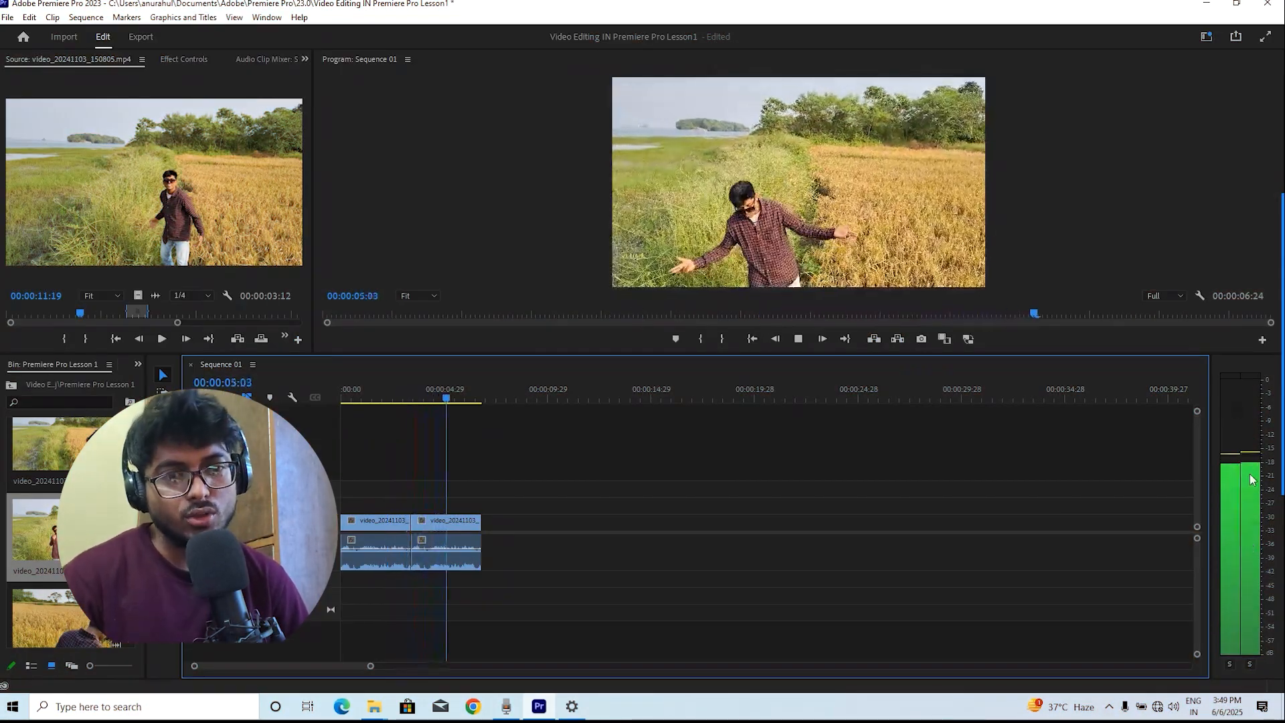
pyautogui.press('space')
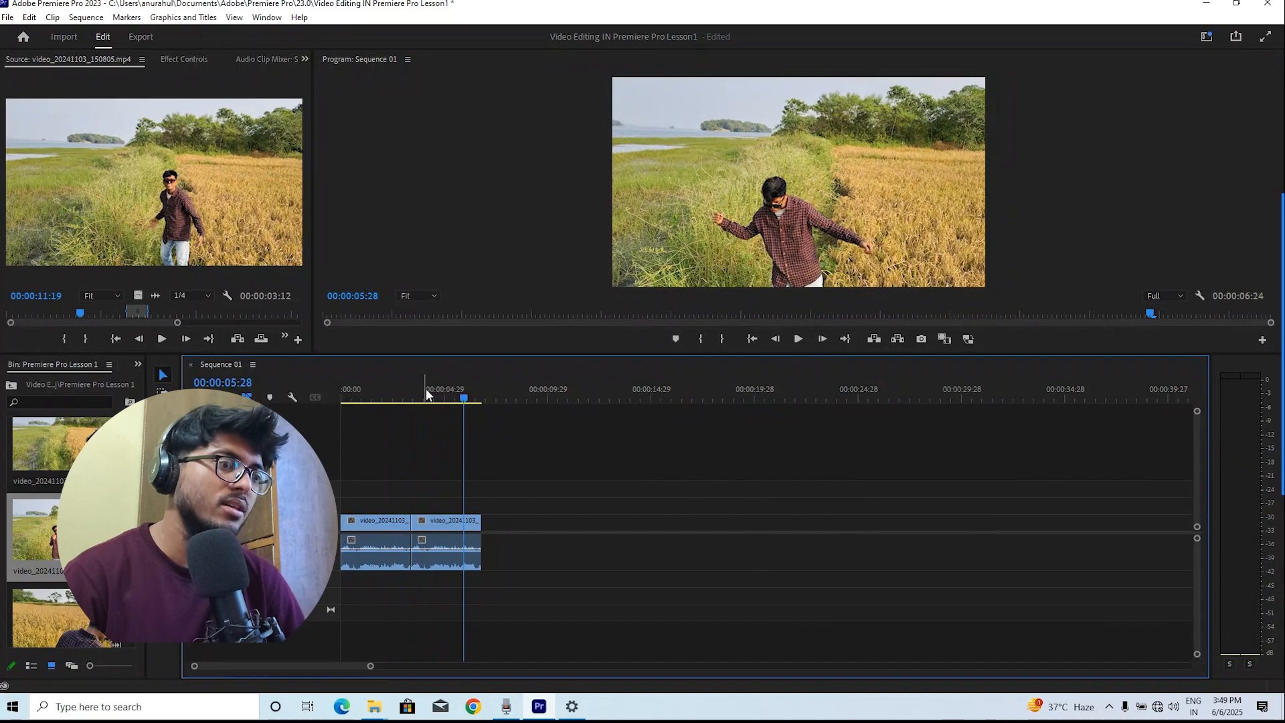
pyautogui.press('Home')
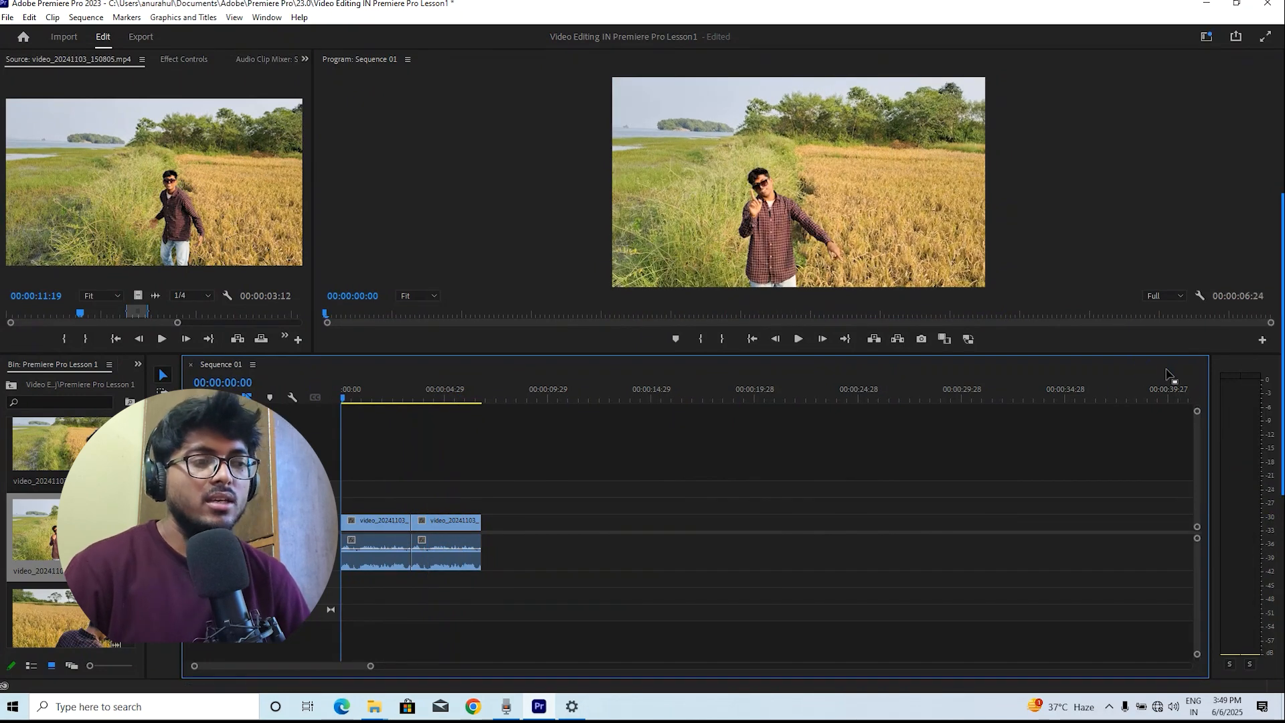
# Close the Audio Meters panel beside the timeline
pyautogui.click(1231, 366)
pyautogui.rightClick(1229, 360)
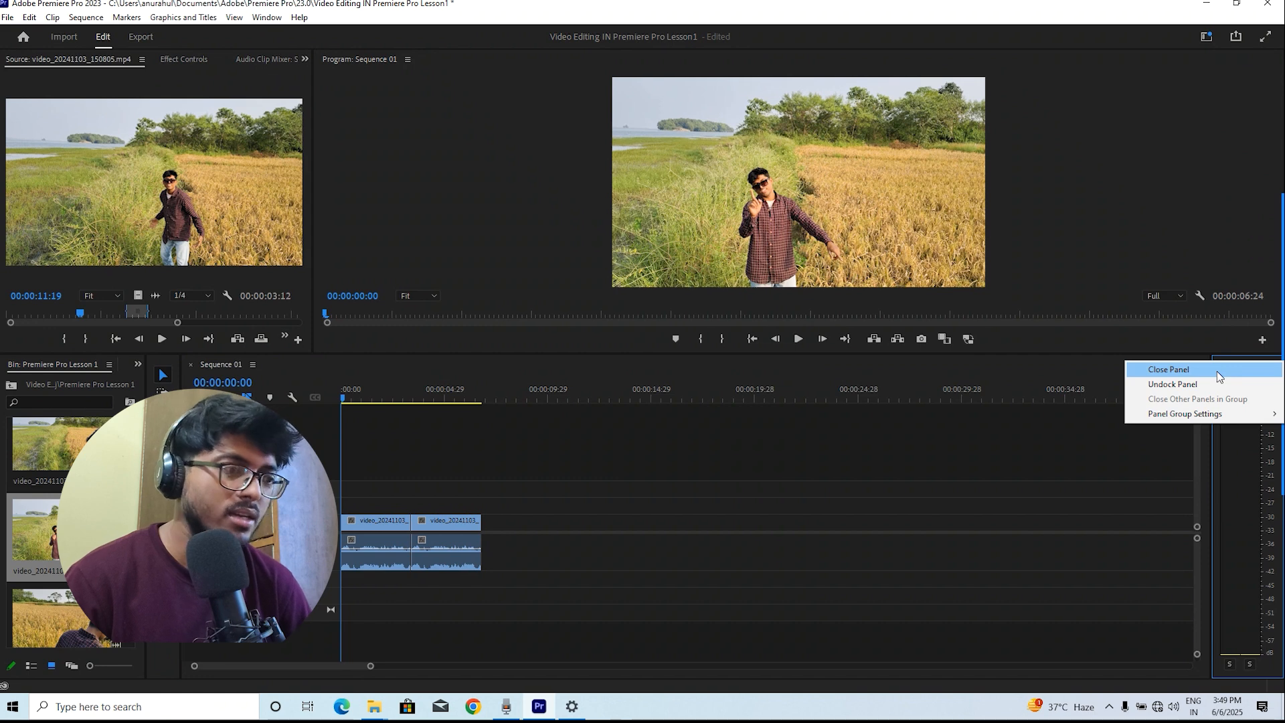
pyautogui.click(1216, 371)
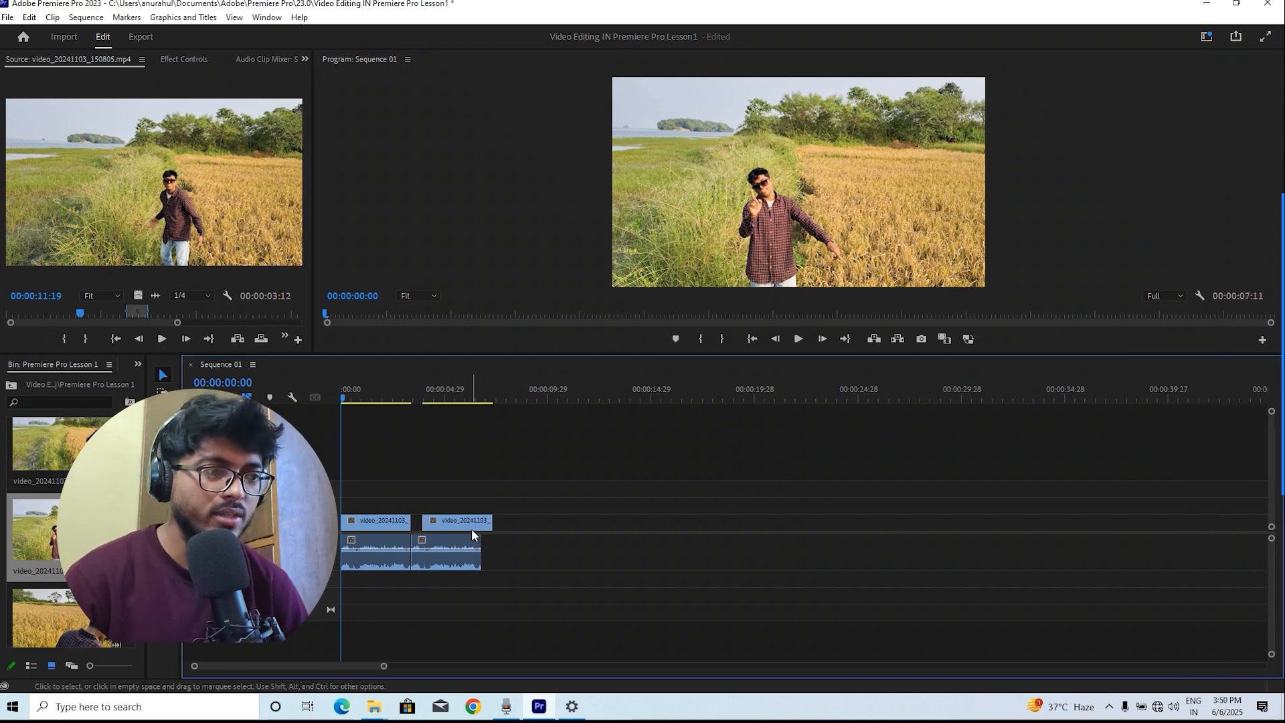
# Move the second video clip back against the first and reopen the Audio Meters panel
pyautogui.moveTo(465, 524); pyautogui.dragTo(454, 522)
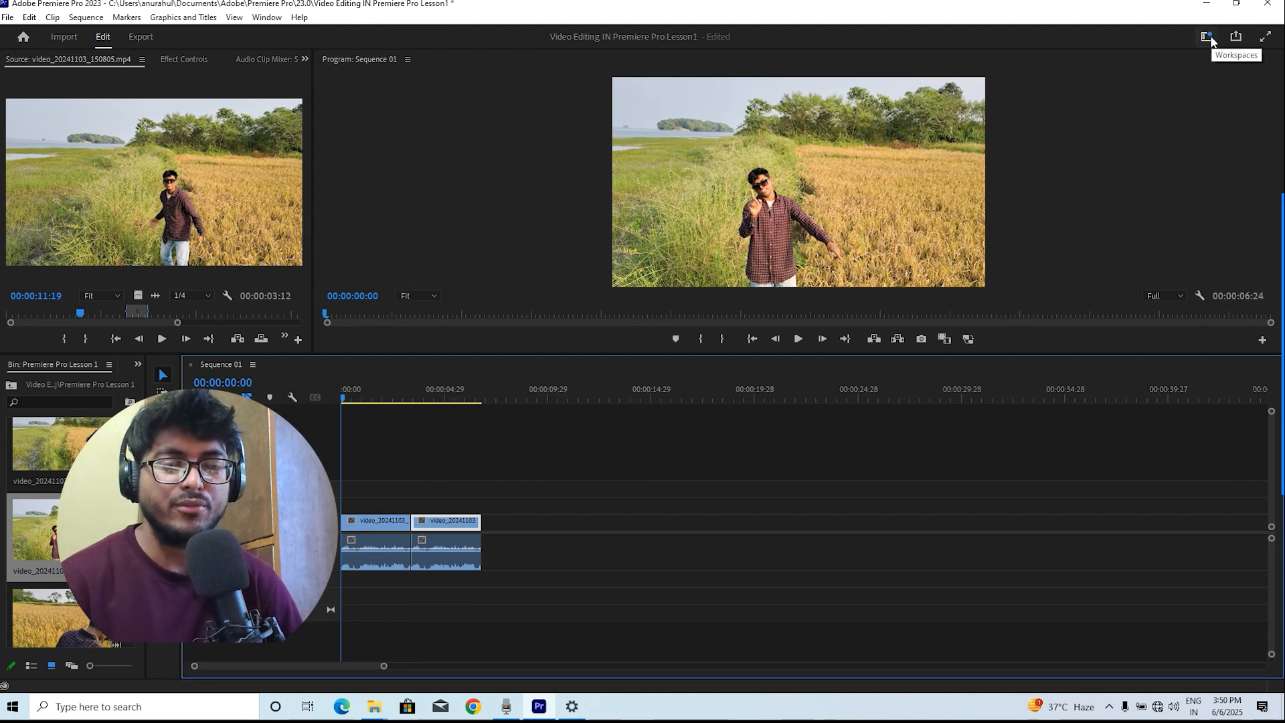
pyautogui.click(268, 18)
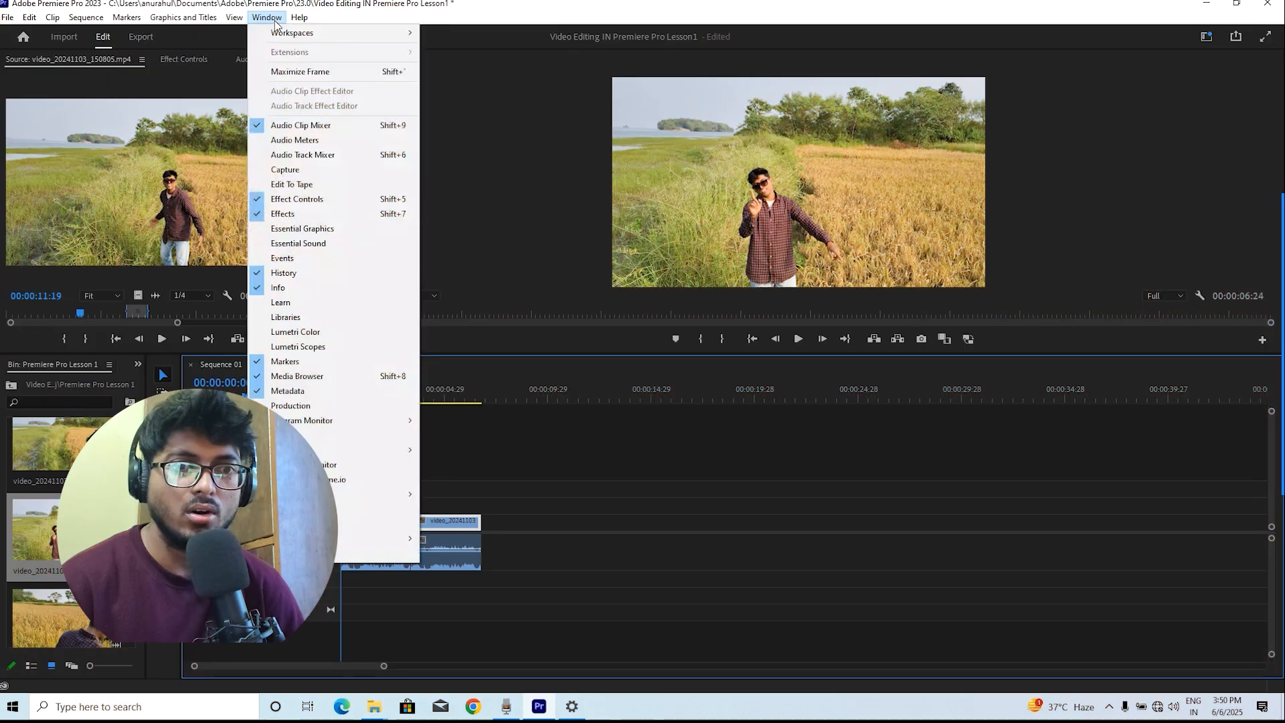
pyautogui.click(313, 141)
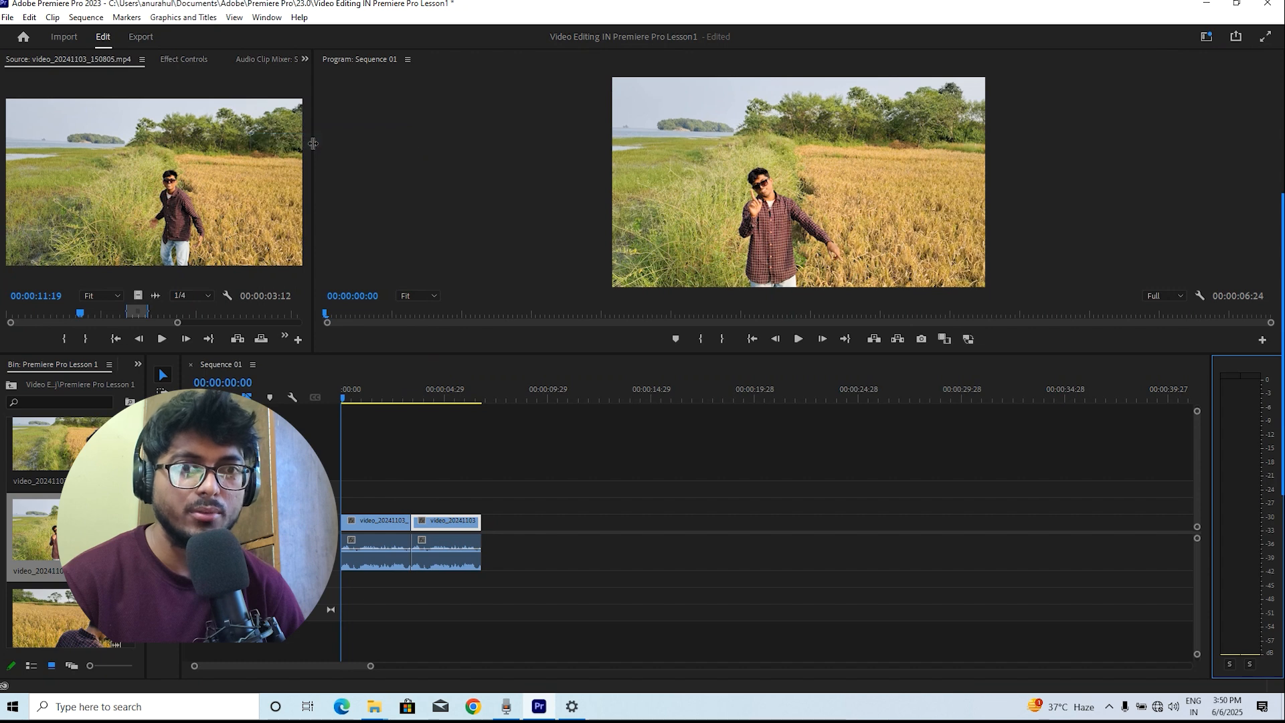
# Switch the workspace to All Panels
pyautogui.click(266, 17)
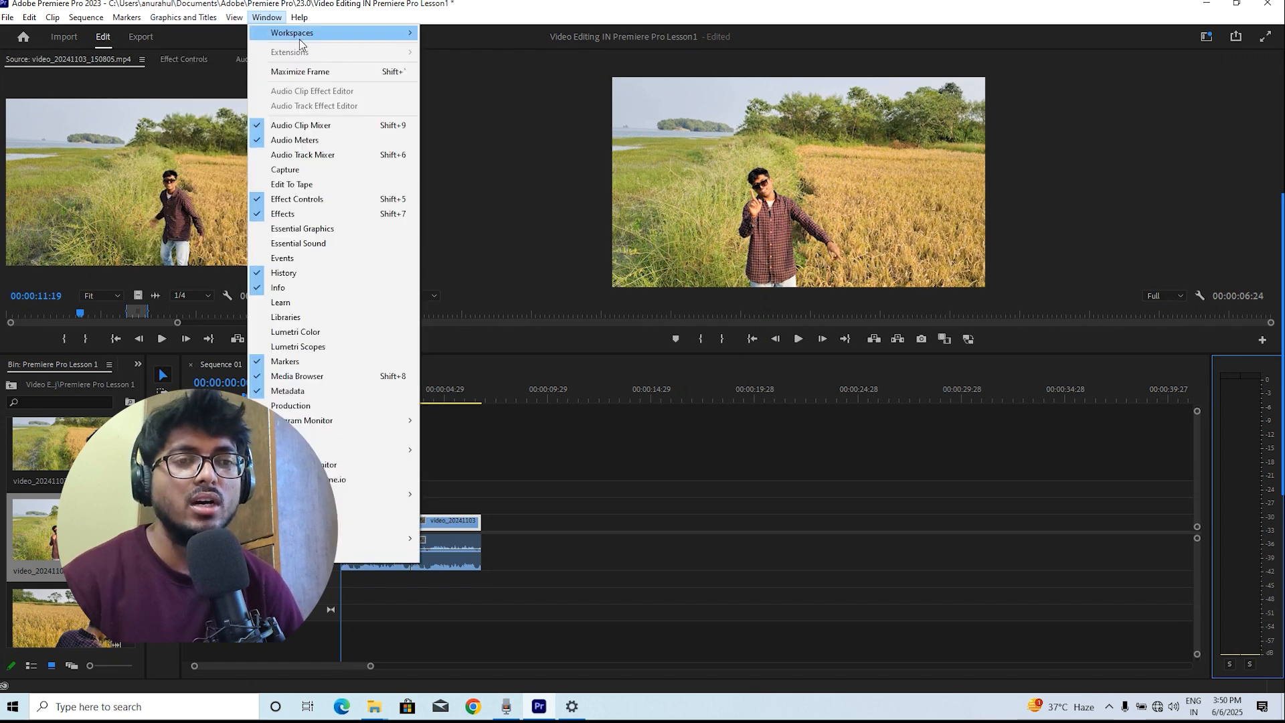
pyautogui.moveTo(290, 41)
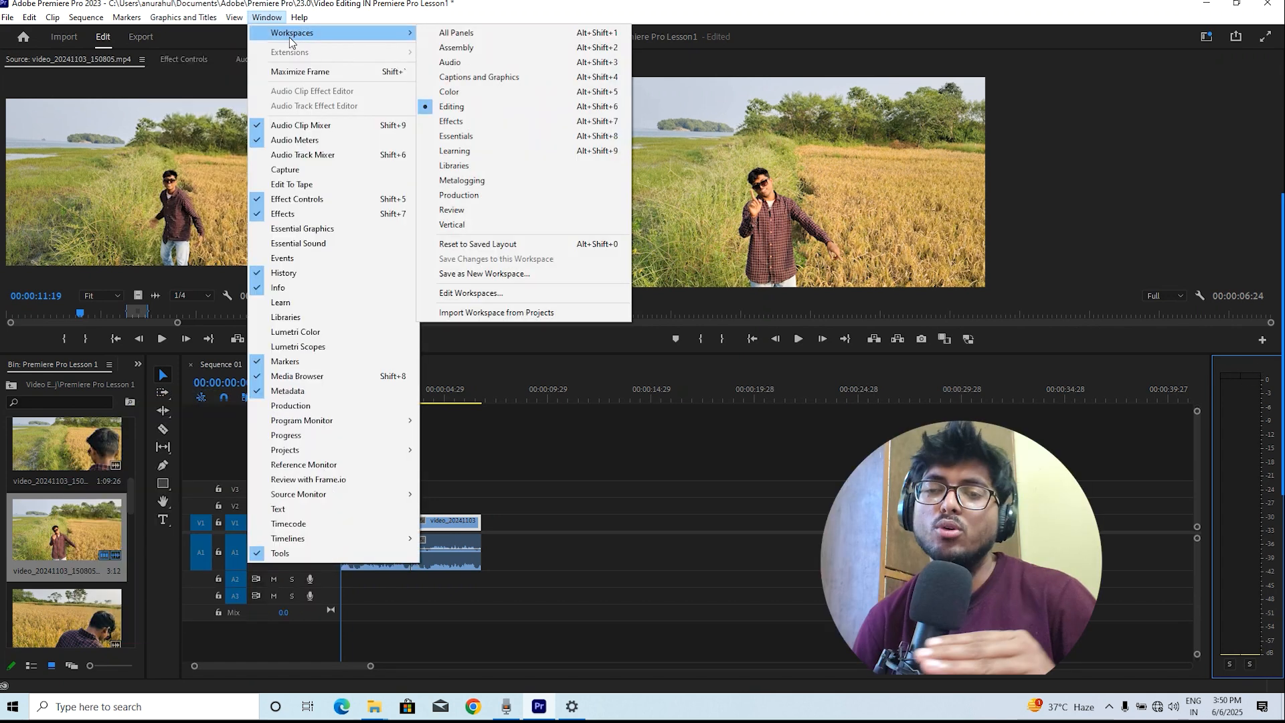
pyautogui.click(481, 35)
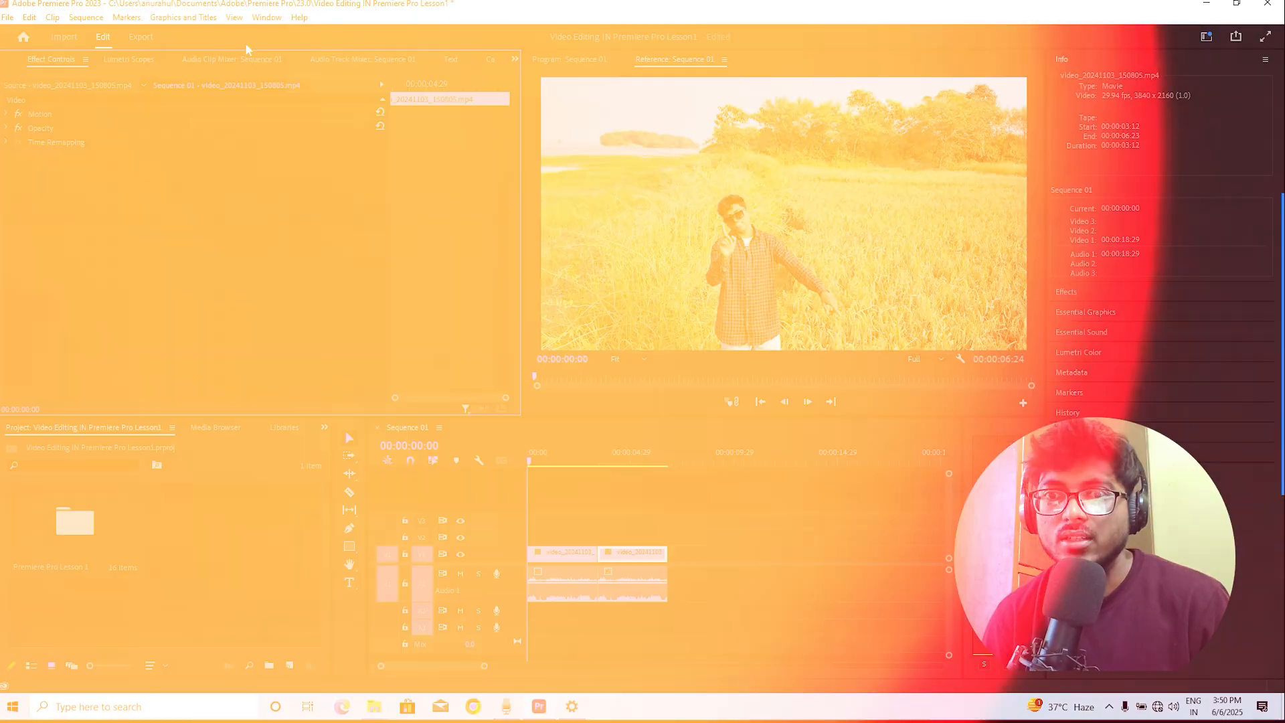
# Open the Lumetri Color and Essential Sound panels
pyautogui.click(266, 17)
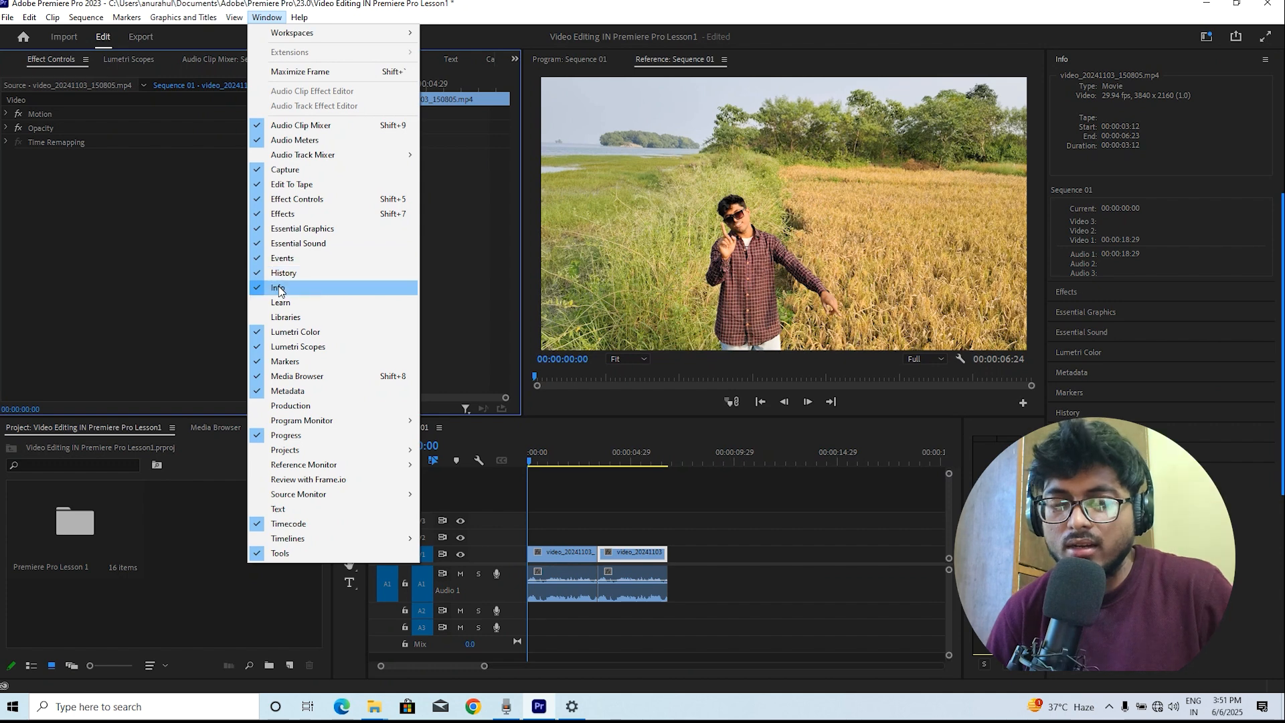
pyautogui.click(314, 332)
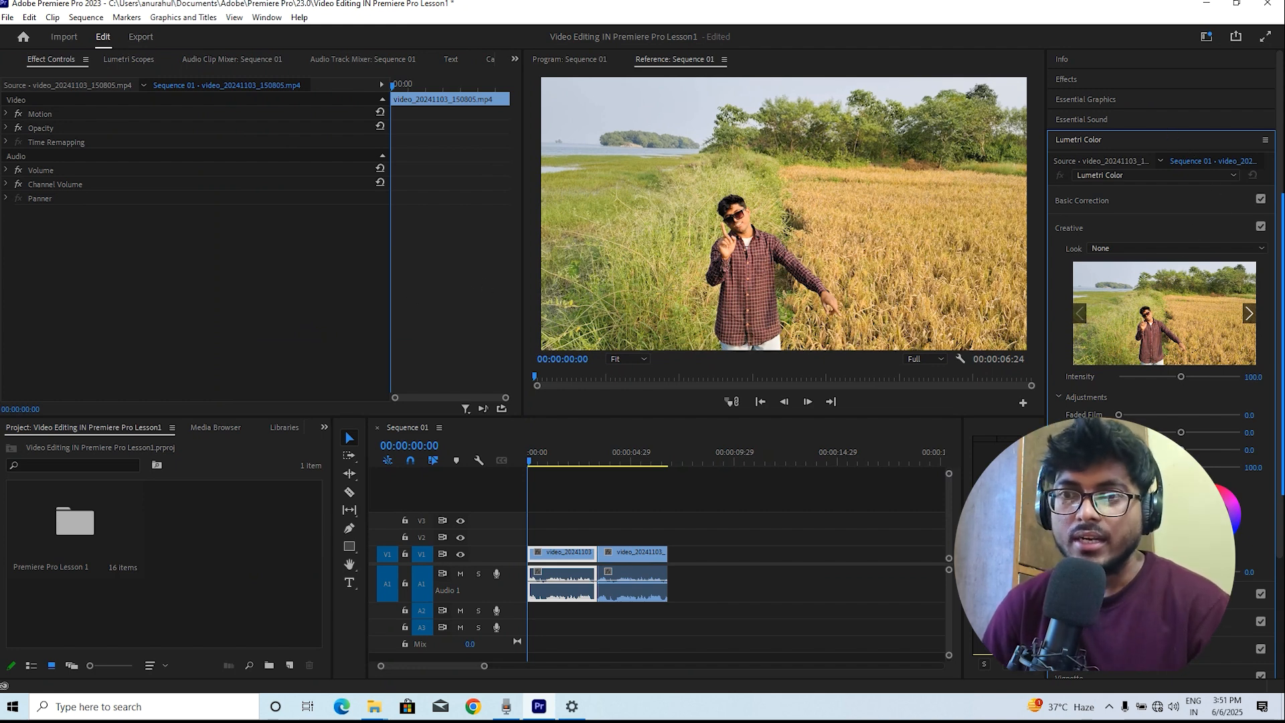
pyautogui.click(266, 18)
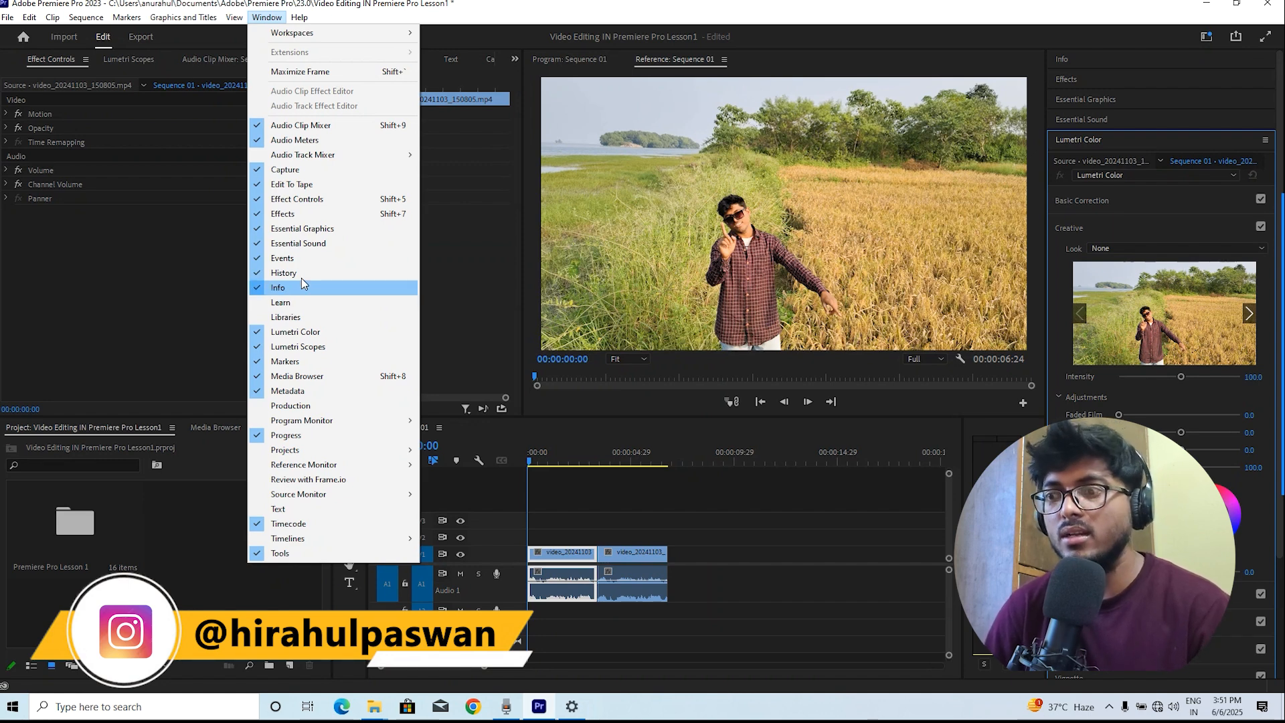
pyautogui.click(310, 243)
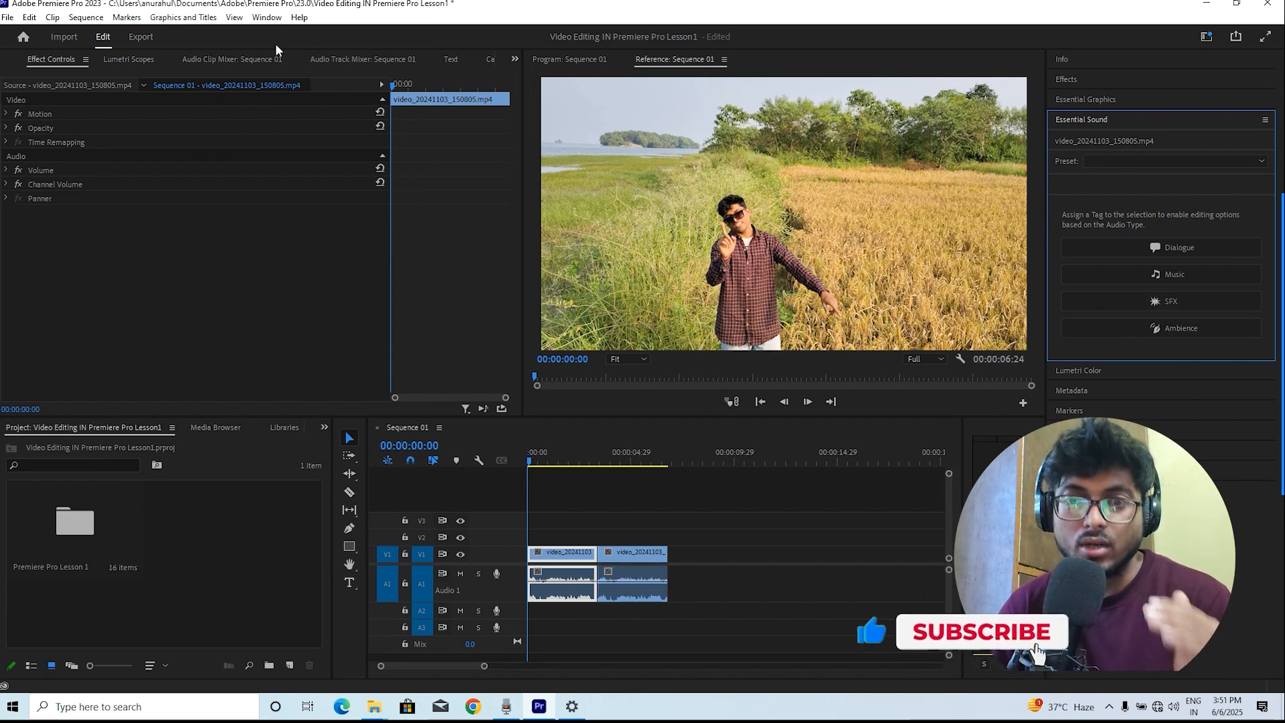
# Switch the workspace to Assembly
pyautogui.click(271, 20)
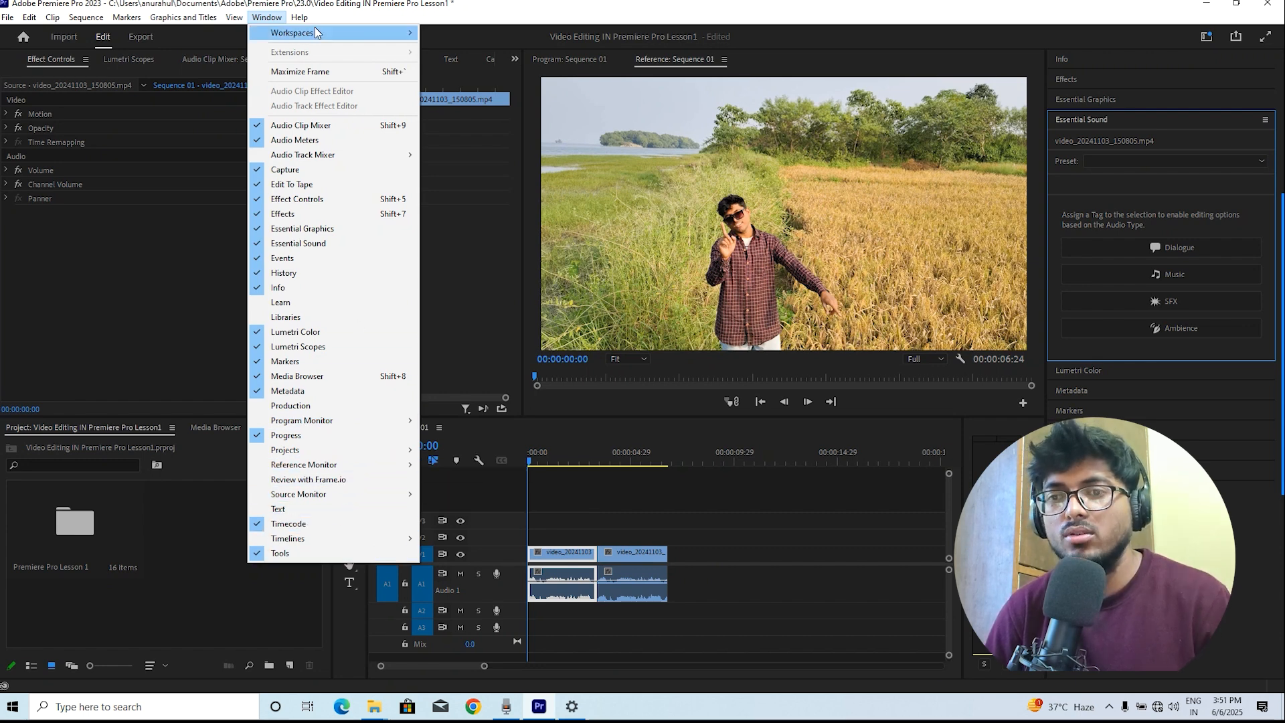
pyautogui.moveTo(316, 31)
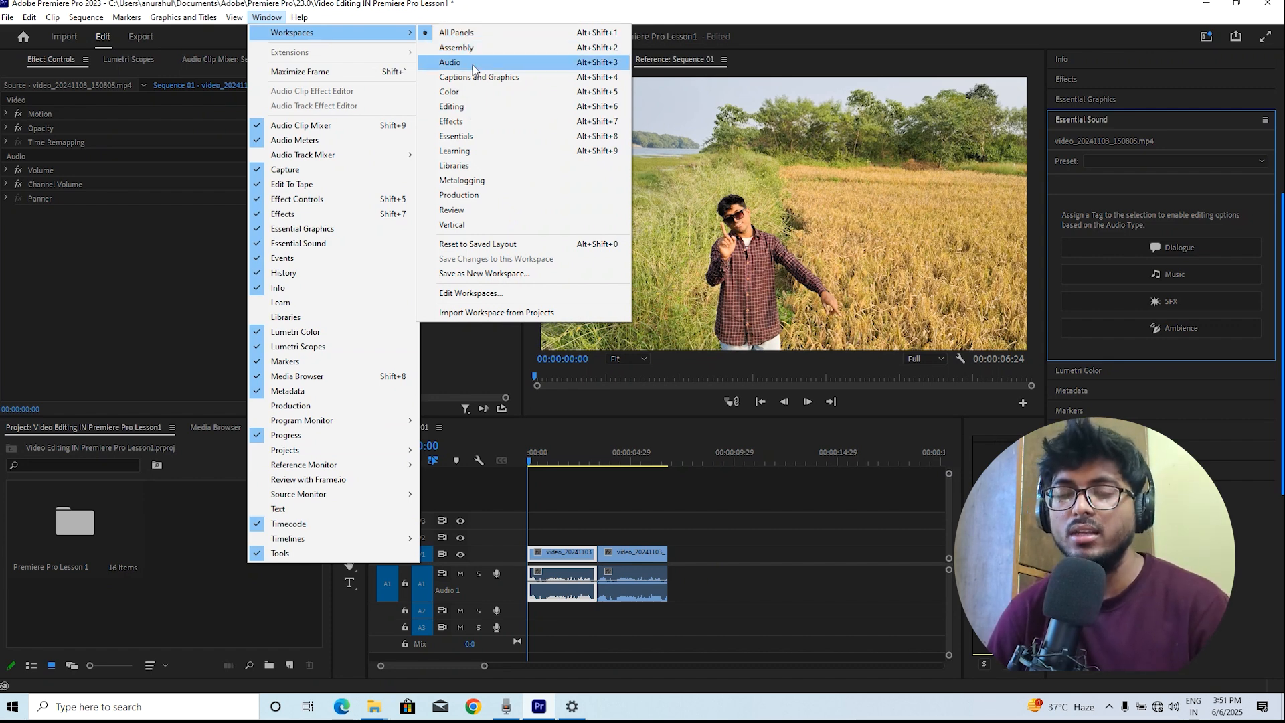
pyautogui.click(491, 48)
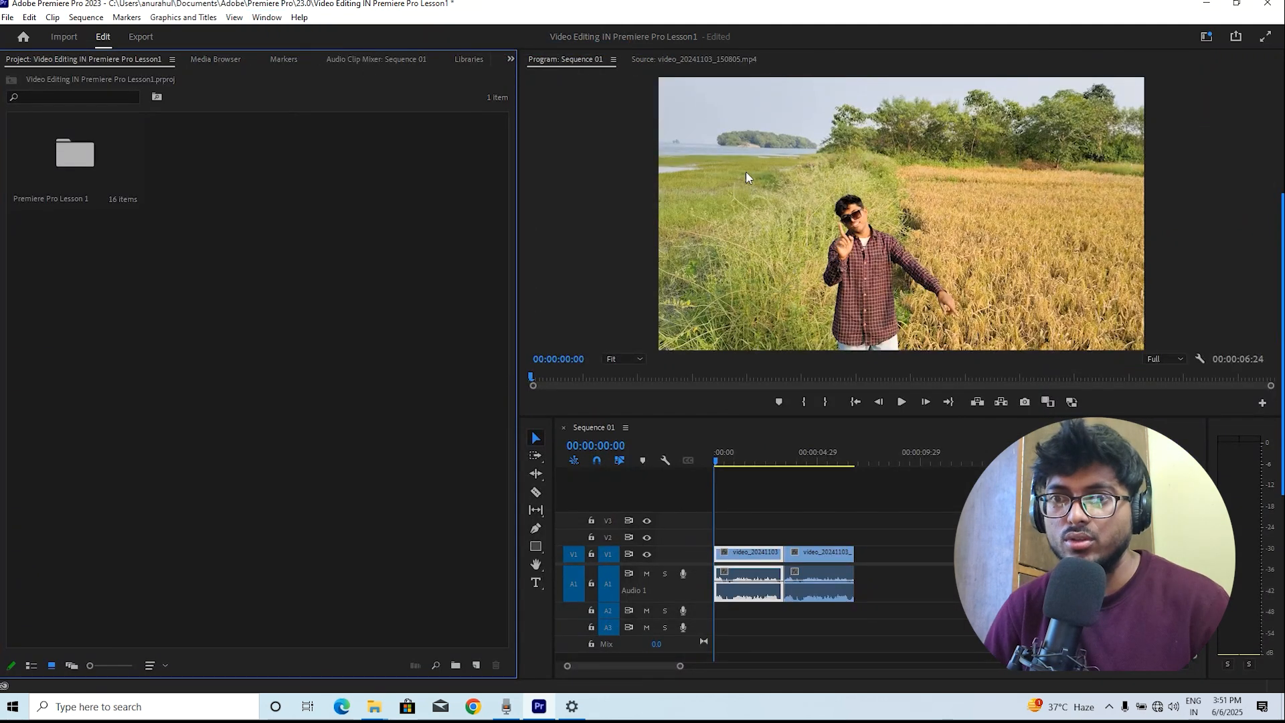
# Switch the workspace to Audio
pyautogui.click(266, 17)
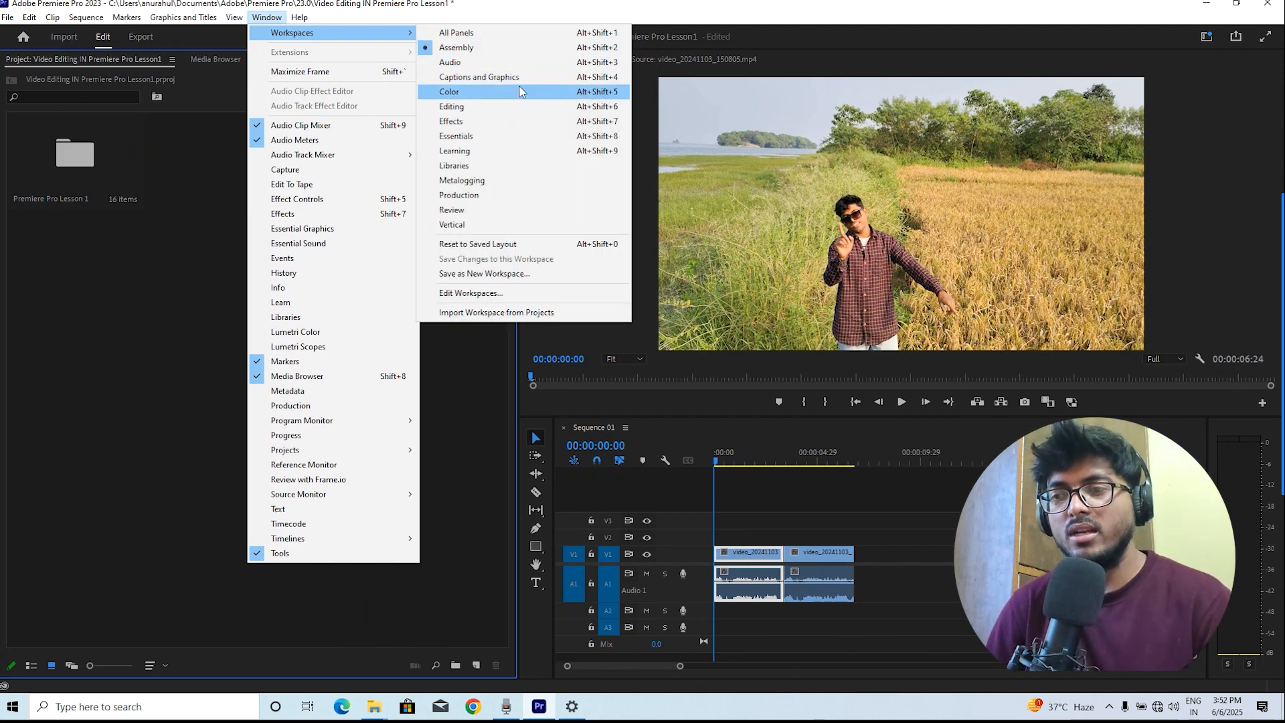
pyautogui.click(496, 62)
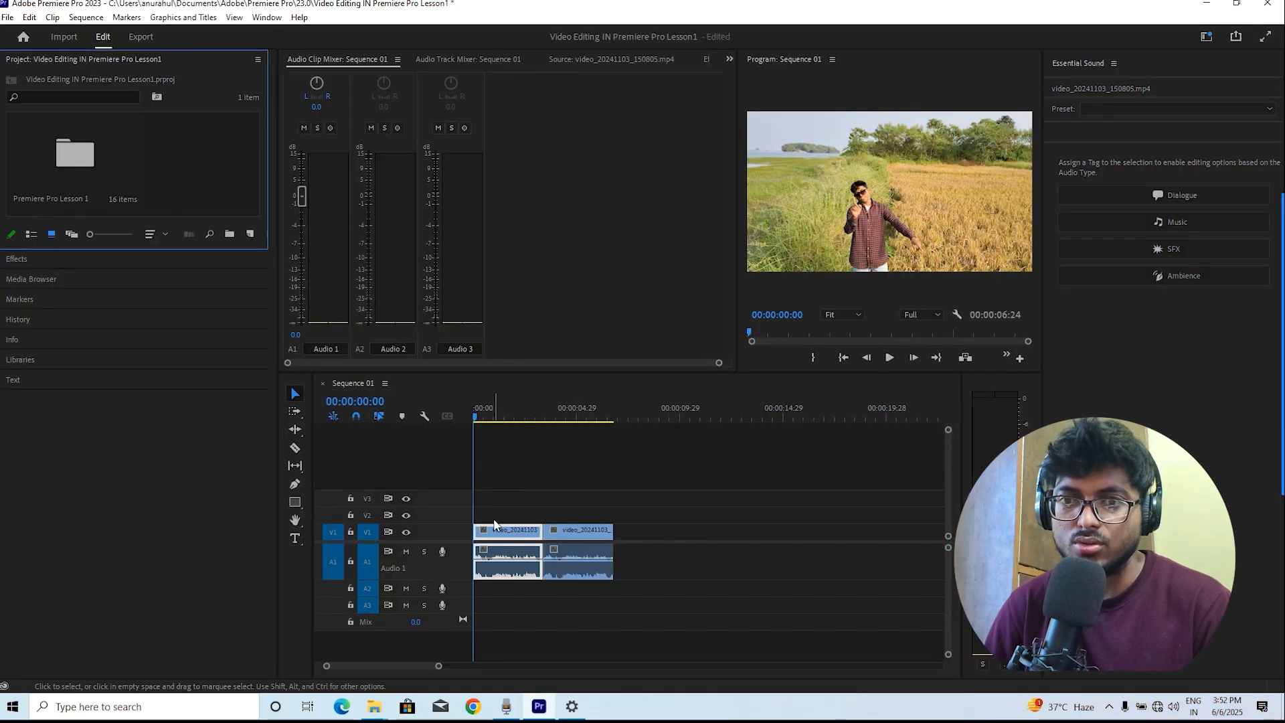
pyautogui.moveTo(507, 553); pyautogui.dragTo(508, 562)
pyautogui.moveTo(515, 577); pyautogui.dragTo(516, 577)
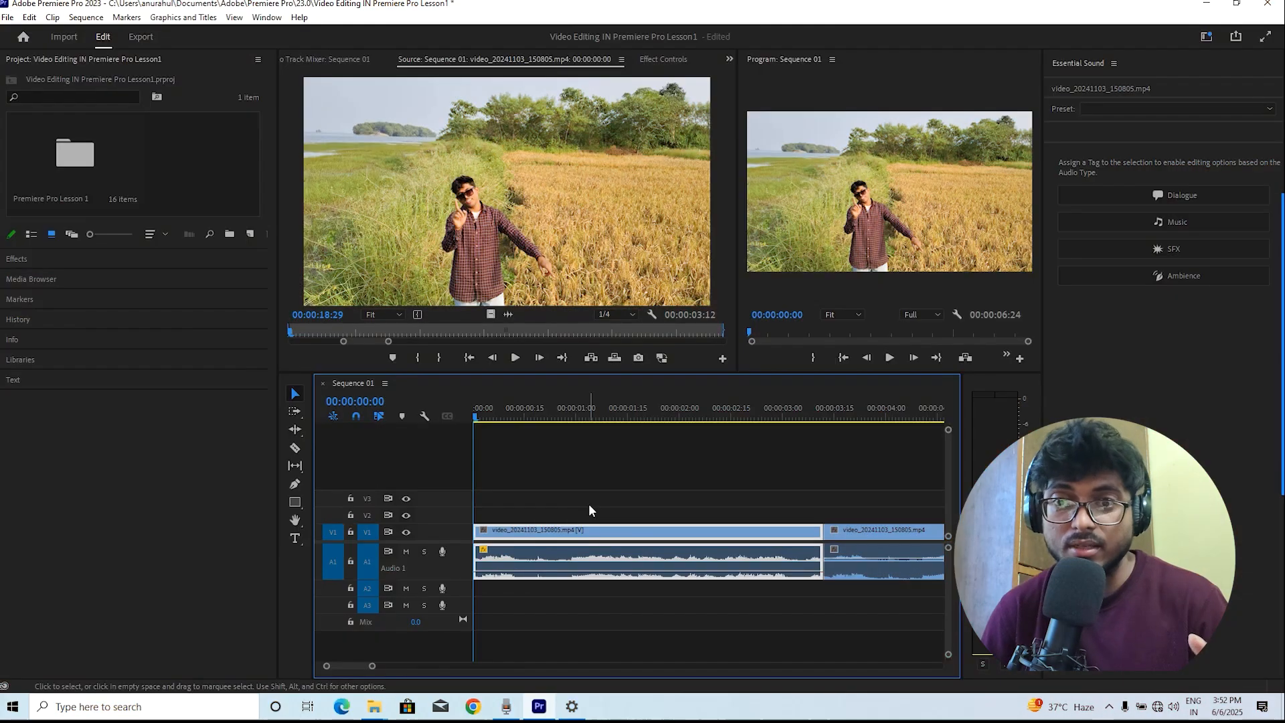
pyautogui.hotkey('ctrl', 'z')
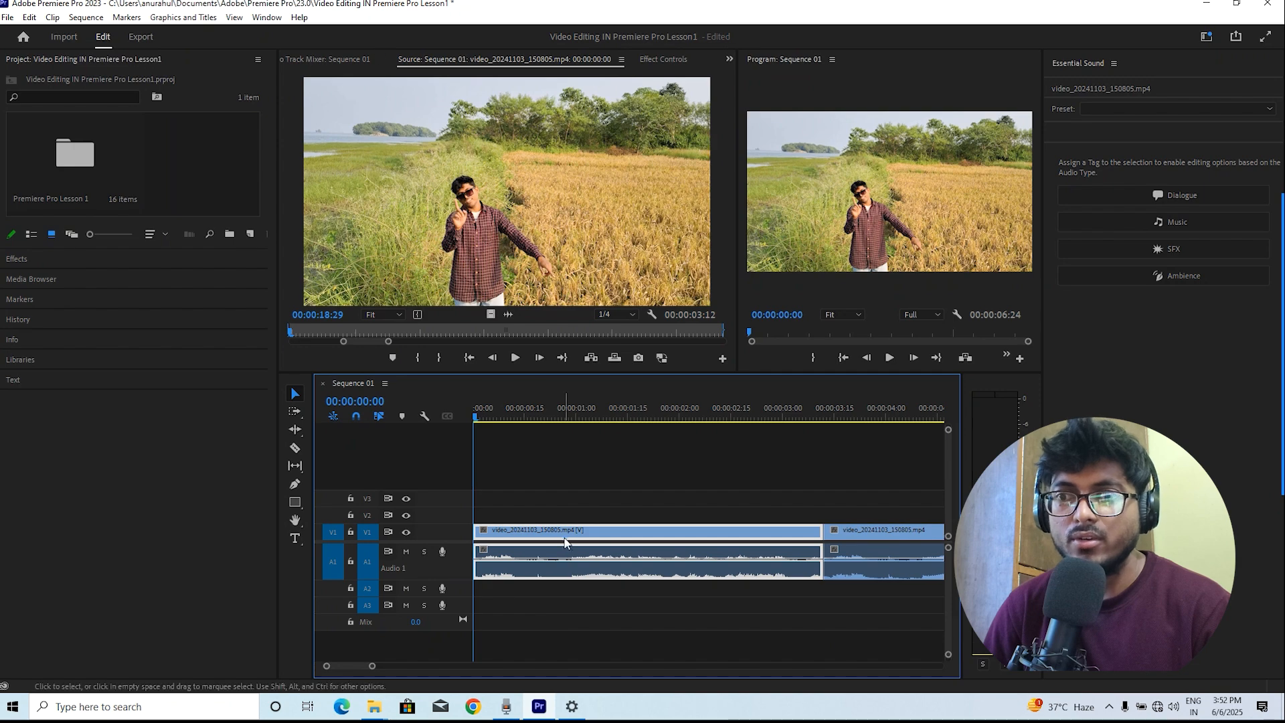
# Reapply the Audio workspace
pyautogui.click(267, 17)
pyautogui.moveTo(335, 32)
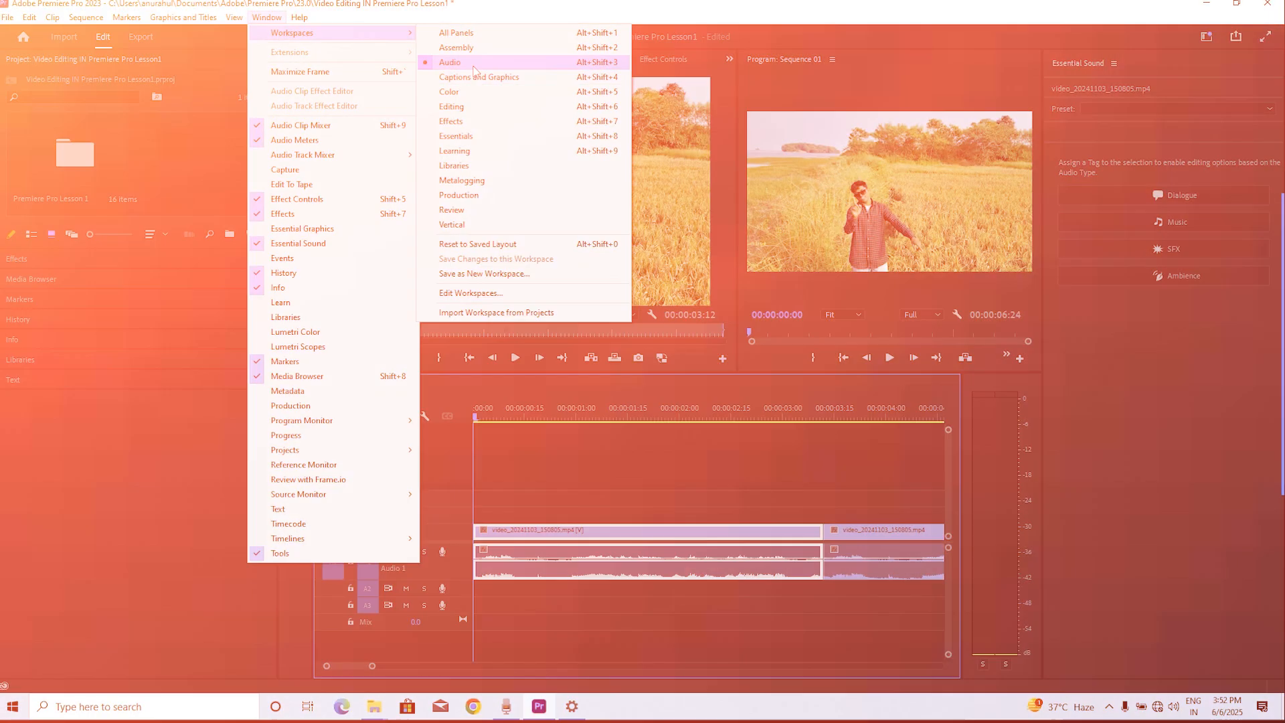
pyautogui.click(474, 63)
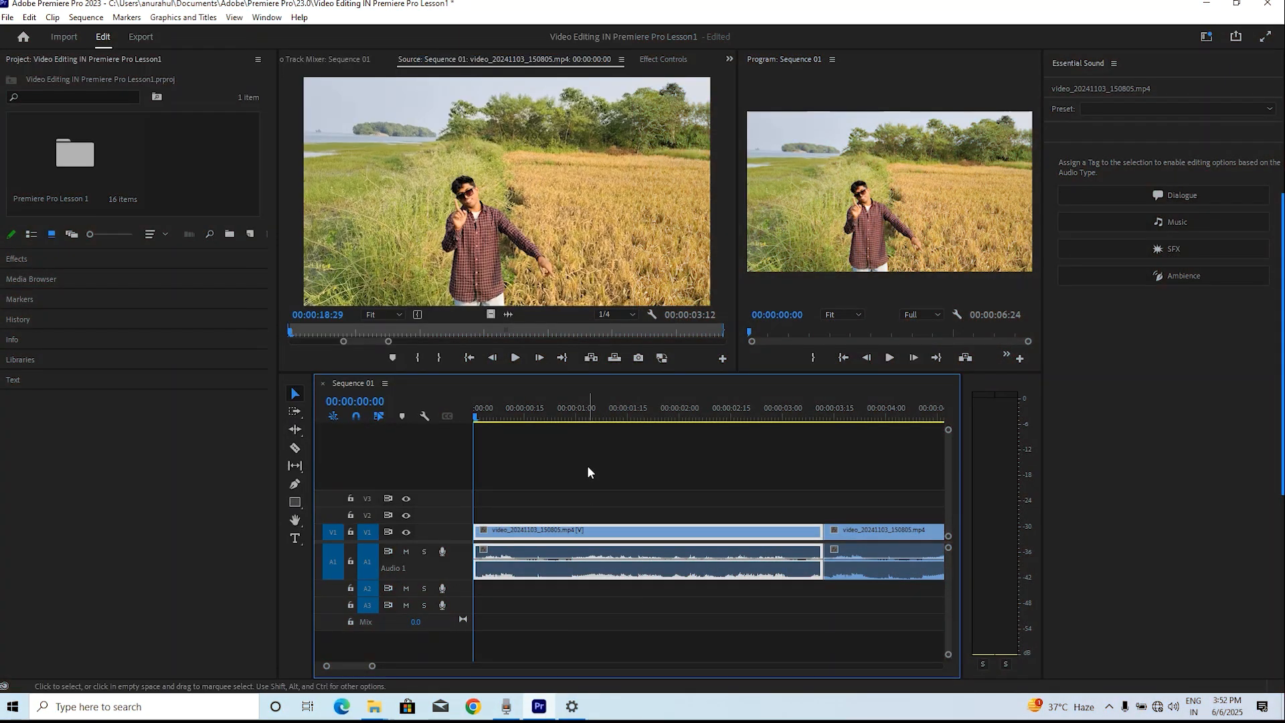
# Play back the sequence from the start, scrubbing the playhead to review the clips
pyautogui.click(552, 402)
pyautogui.click(576, 495)
pyautogui.click(605, 532)
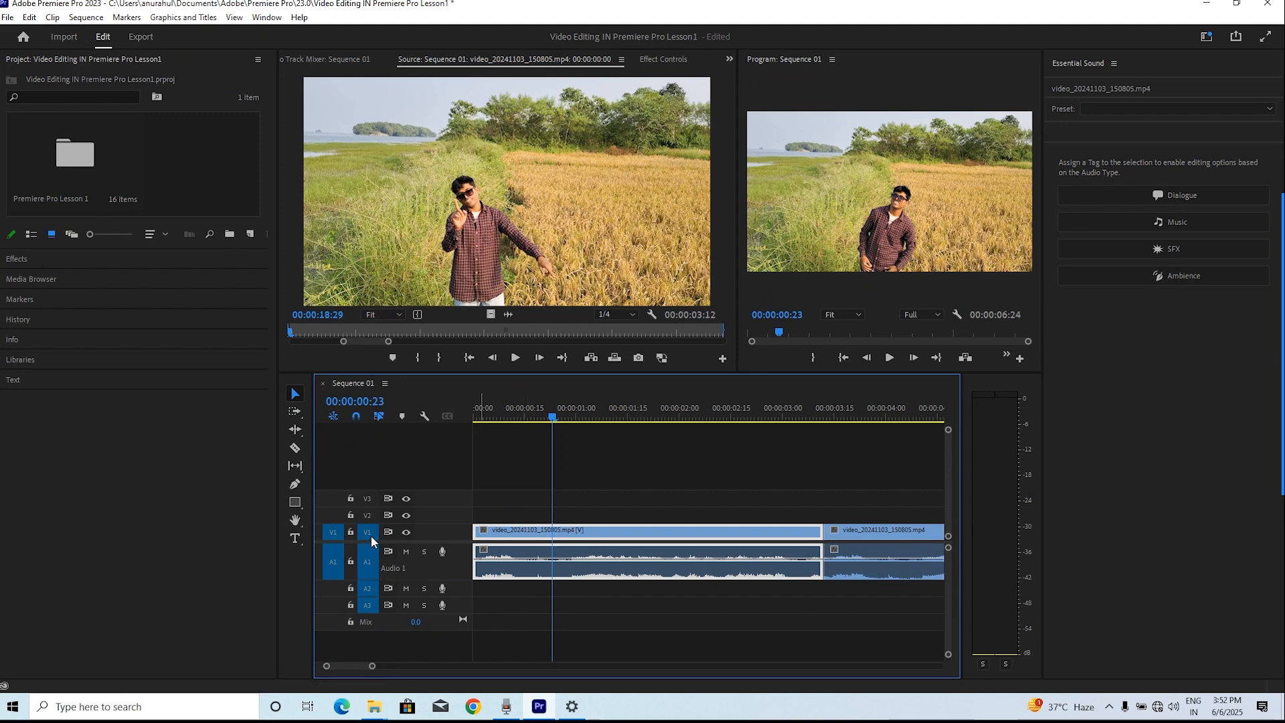
pyautogui.press('Home')
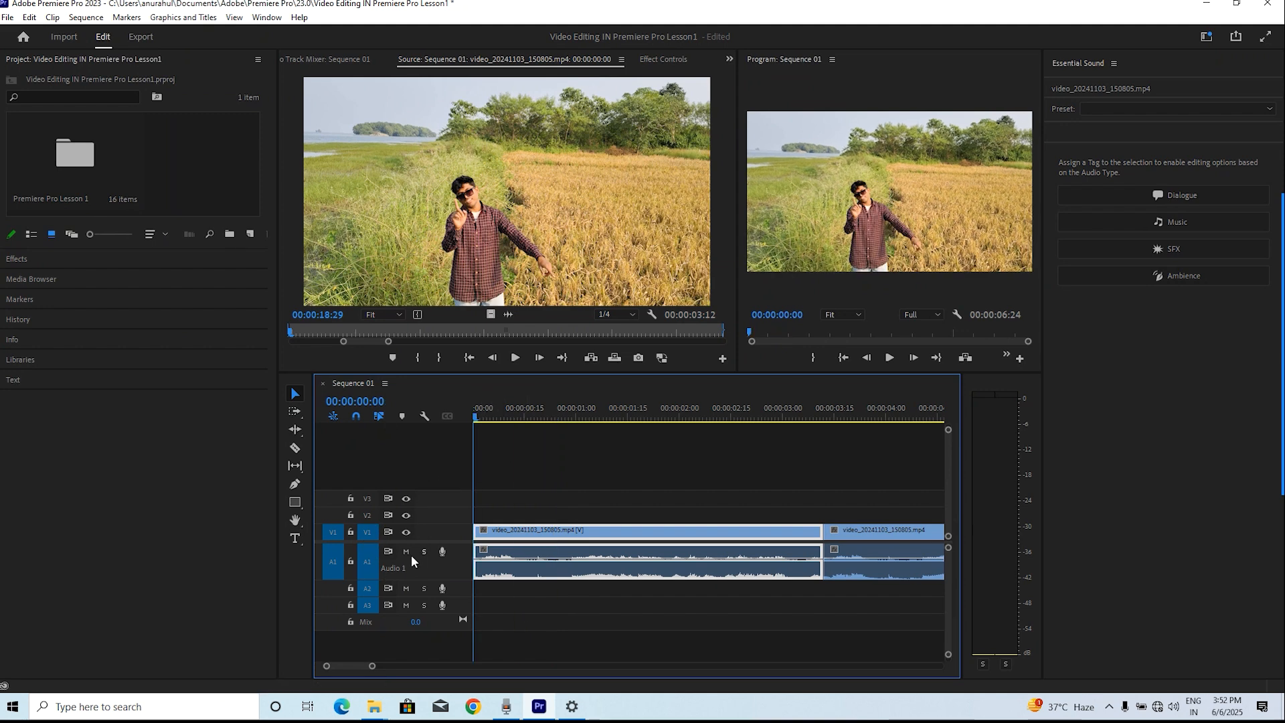
pyautogui.press('space')
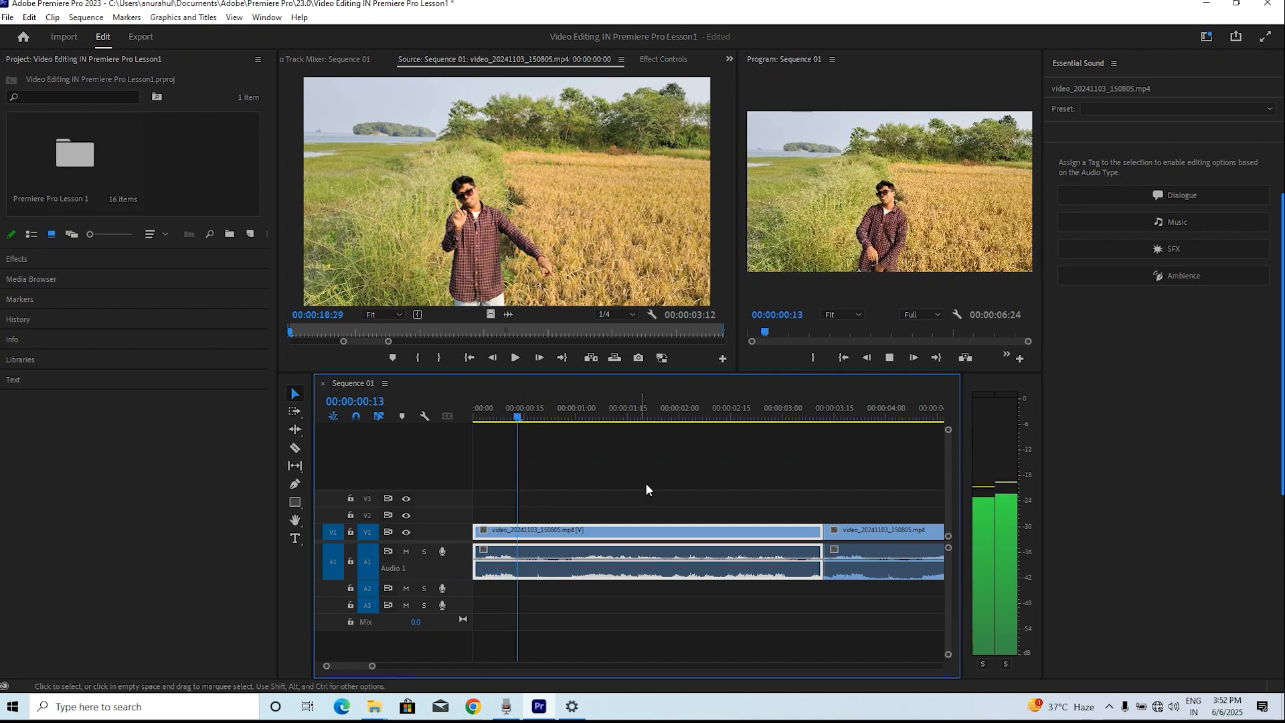
pyautogui.press('space')
pyautogui.moveTo(555, 416); pyautogui.dragTo(504, 418)
pyautogui.press('space')
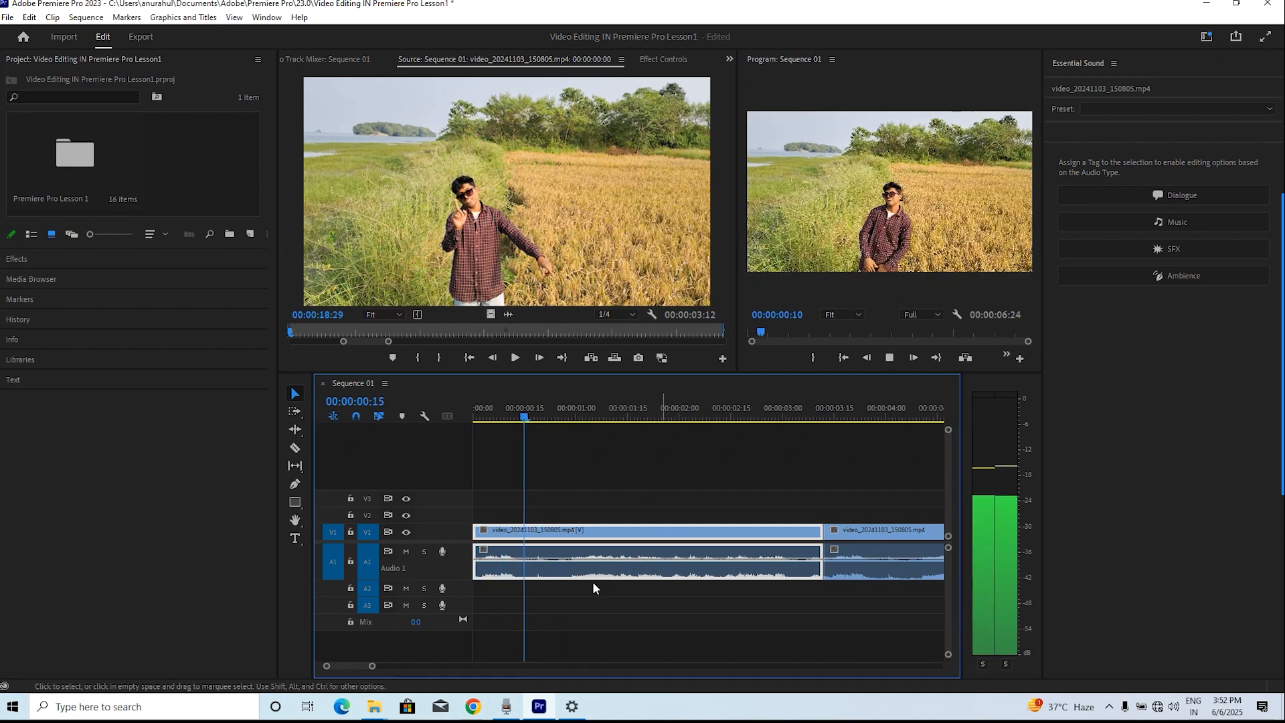
pyautogui.press('space')
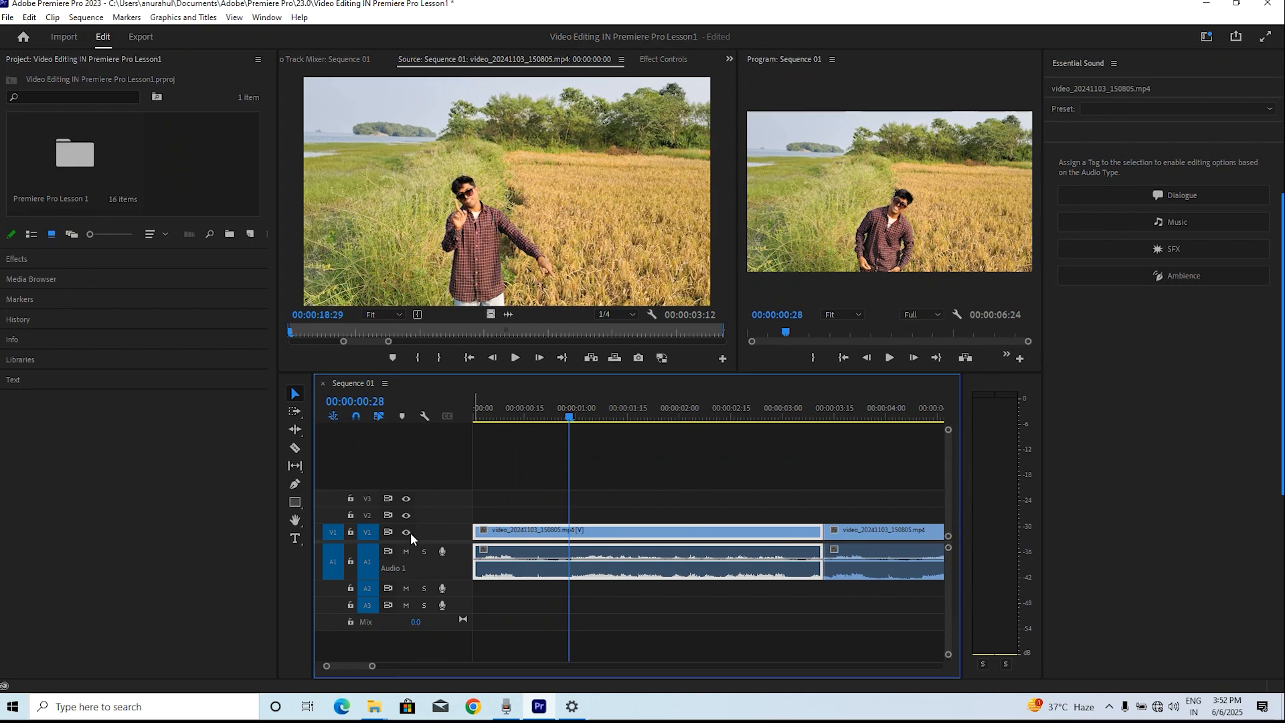
# Turn off the V1 track output, play the sequence, then turn the output back on and return to the start
pyautogui.click(406, 532)
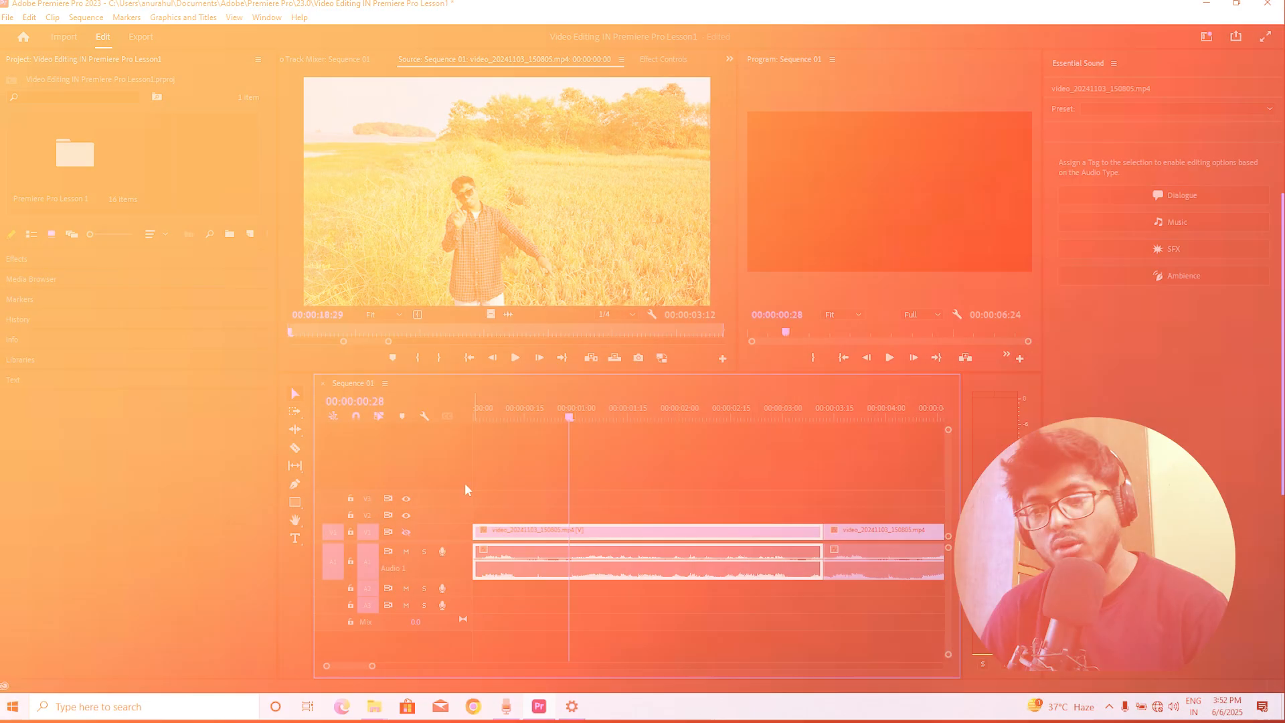
pyautogui.press('space')
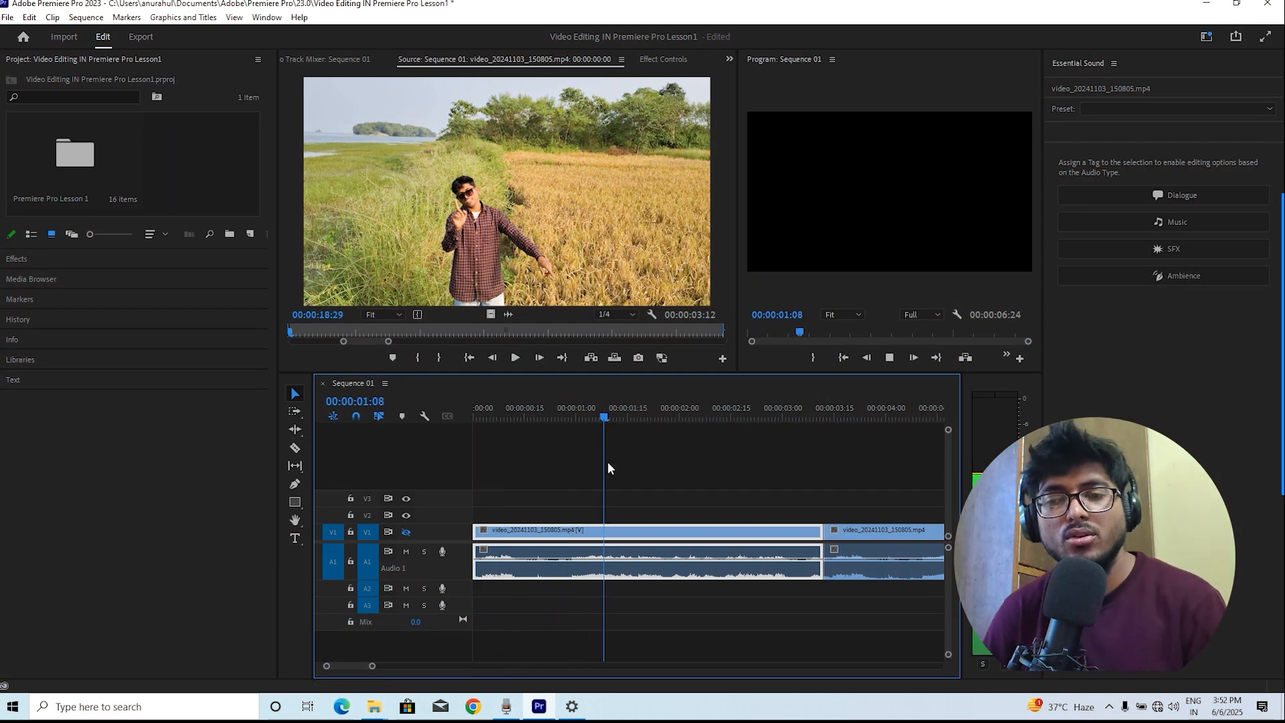
pyautogui.press('space')
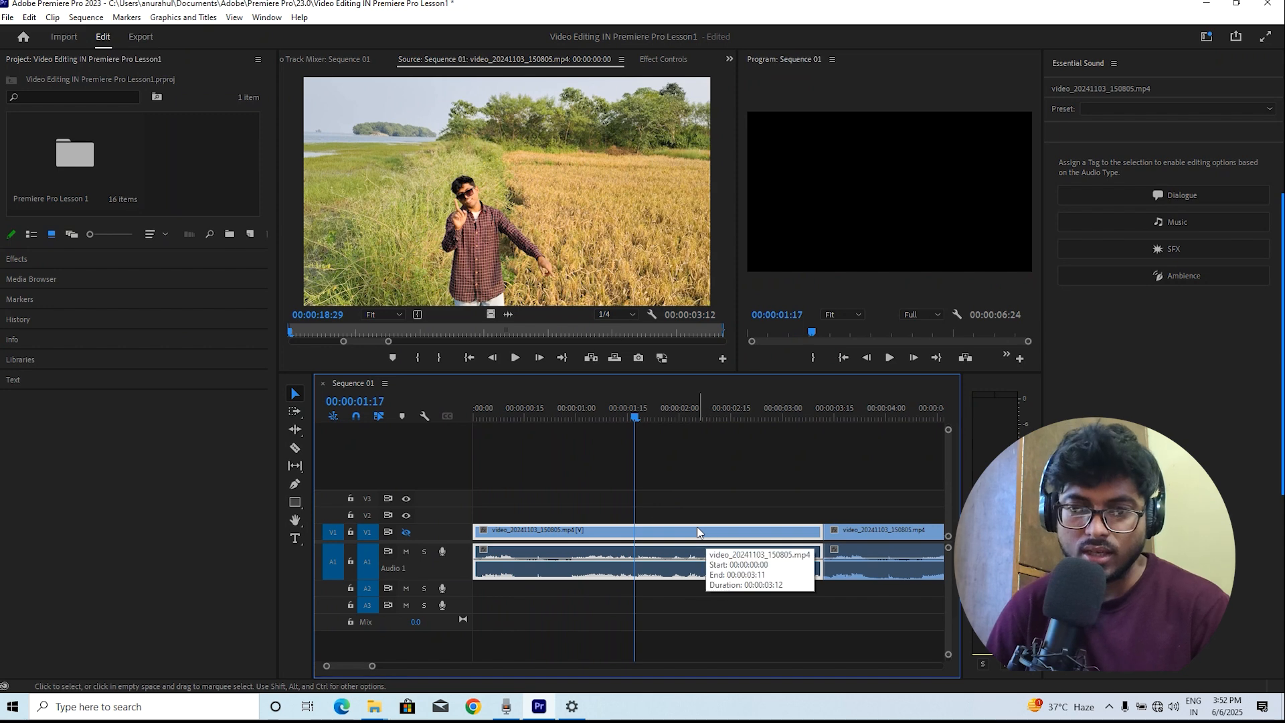
pyautogui.click(406, 532)
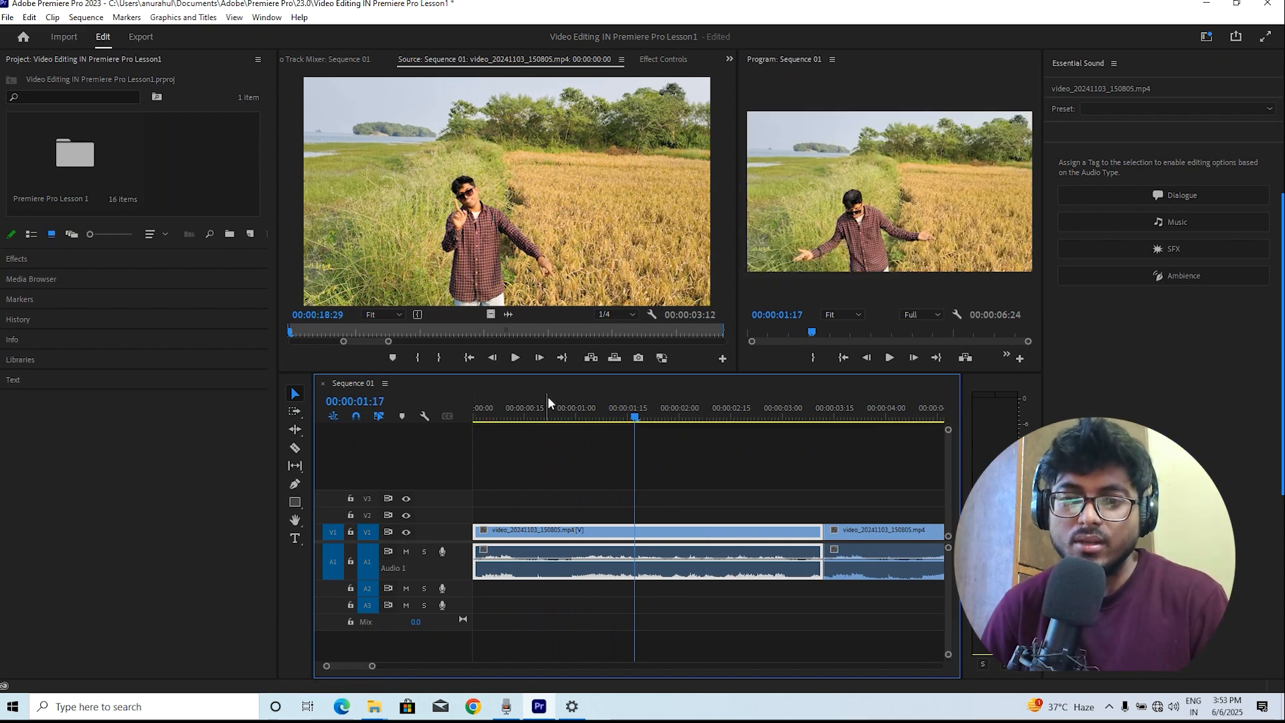
pyautogui.press('Home')
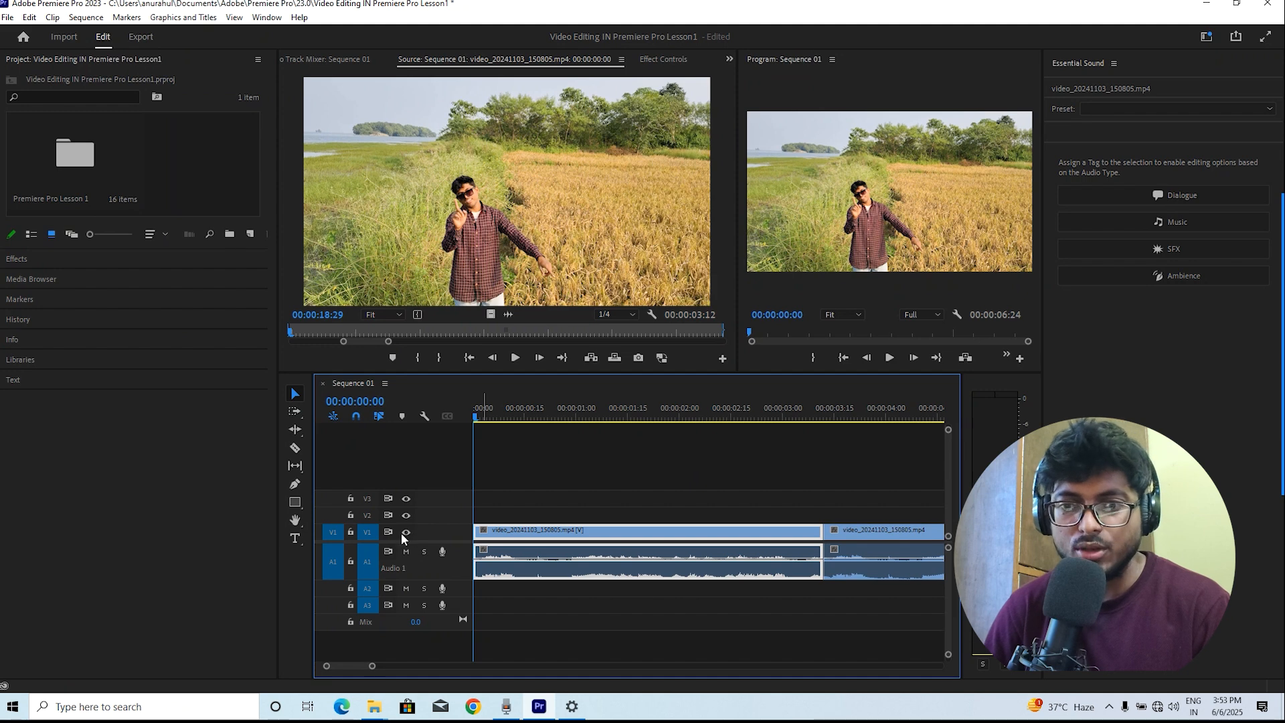
# Lock the V1 track, play and try selecting its clips, then unlock the track
pyautogui.click(351, 531)
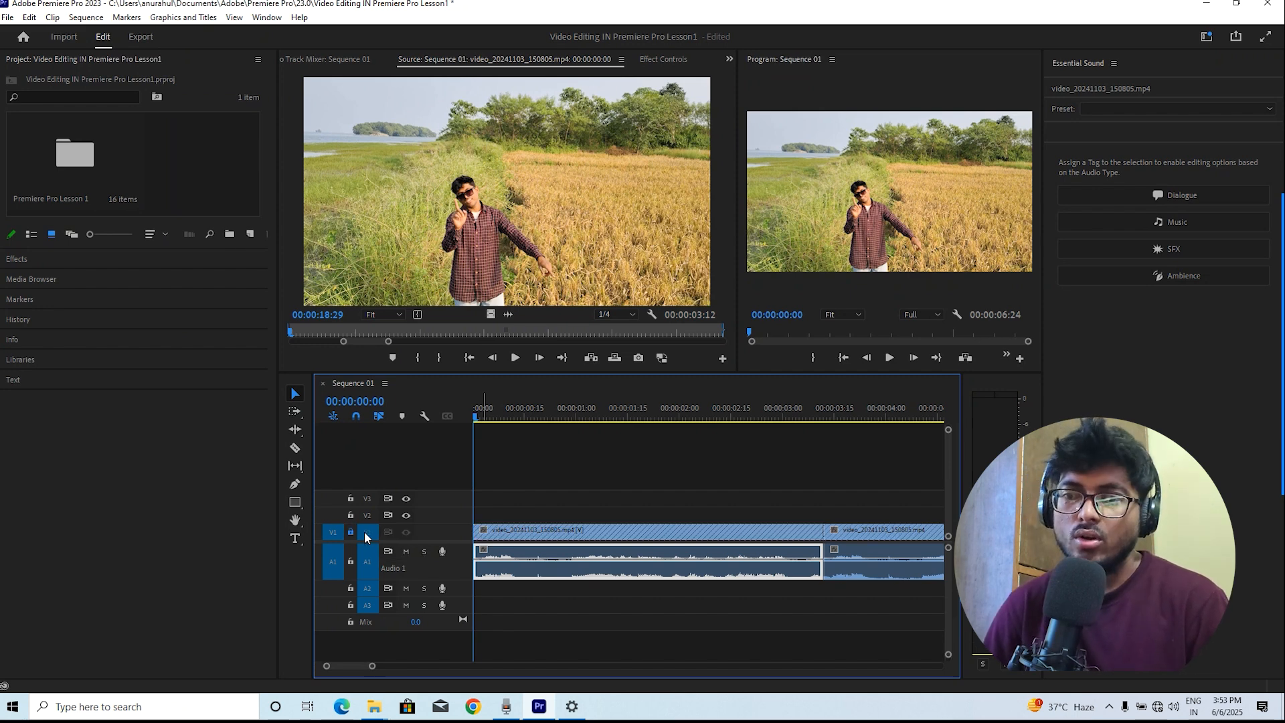
pyautogui.click(514, 410)
pyautogui.press('space')
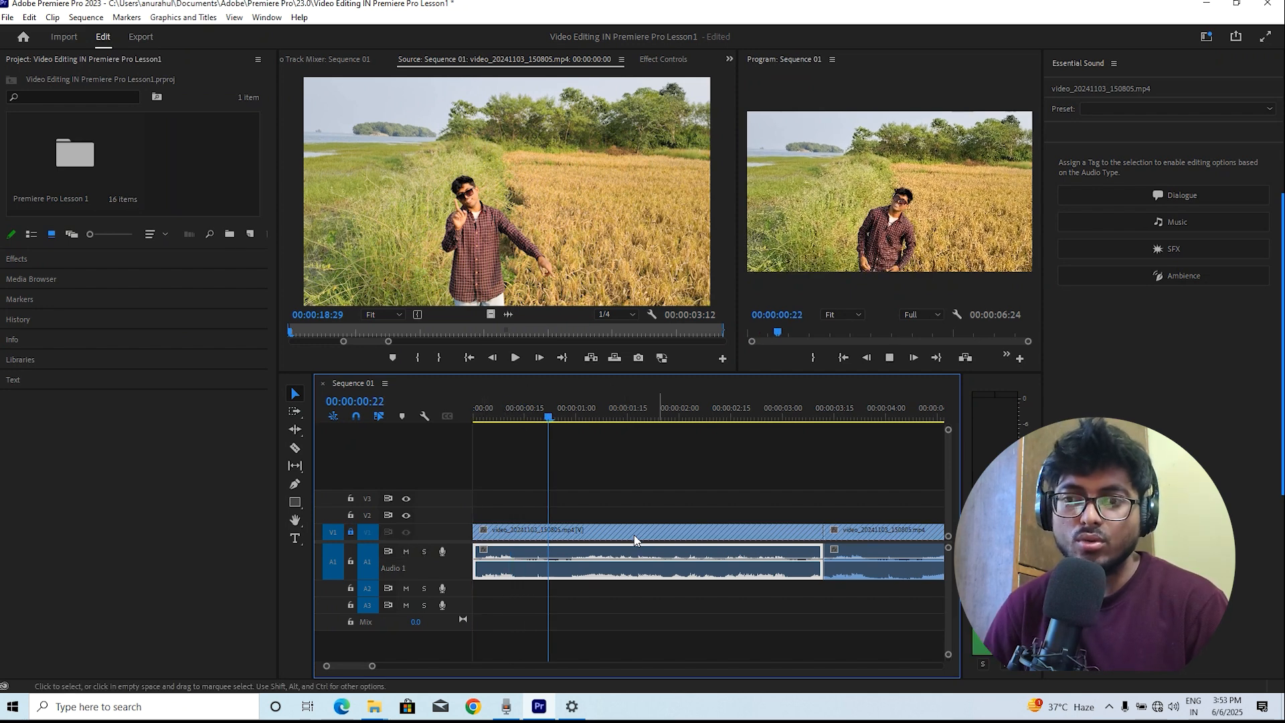
pyautogui.press('space')
pyautogui.click(598, 529)
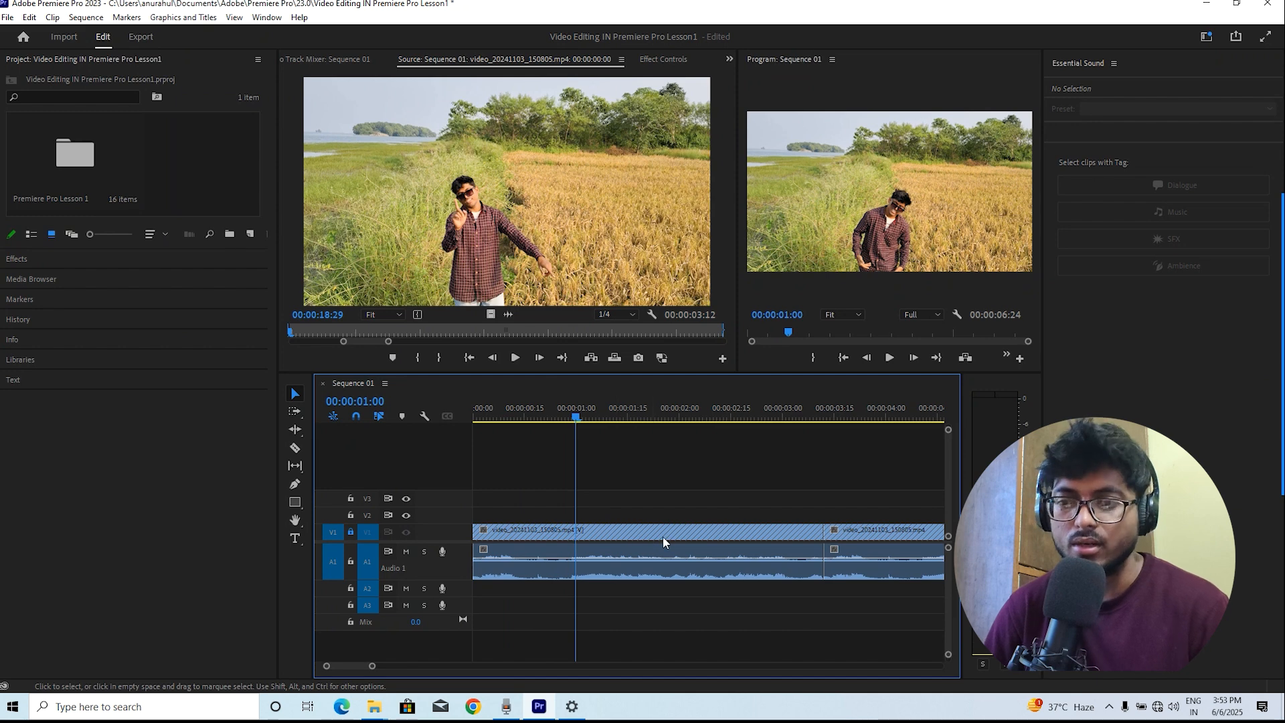
pyautogui.click(640, 572)
pyautogui.click(648, 529)
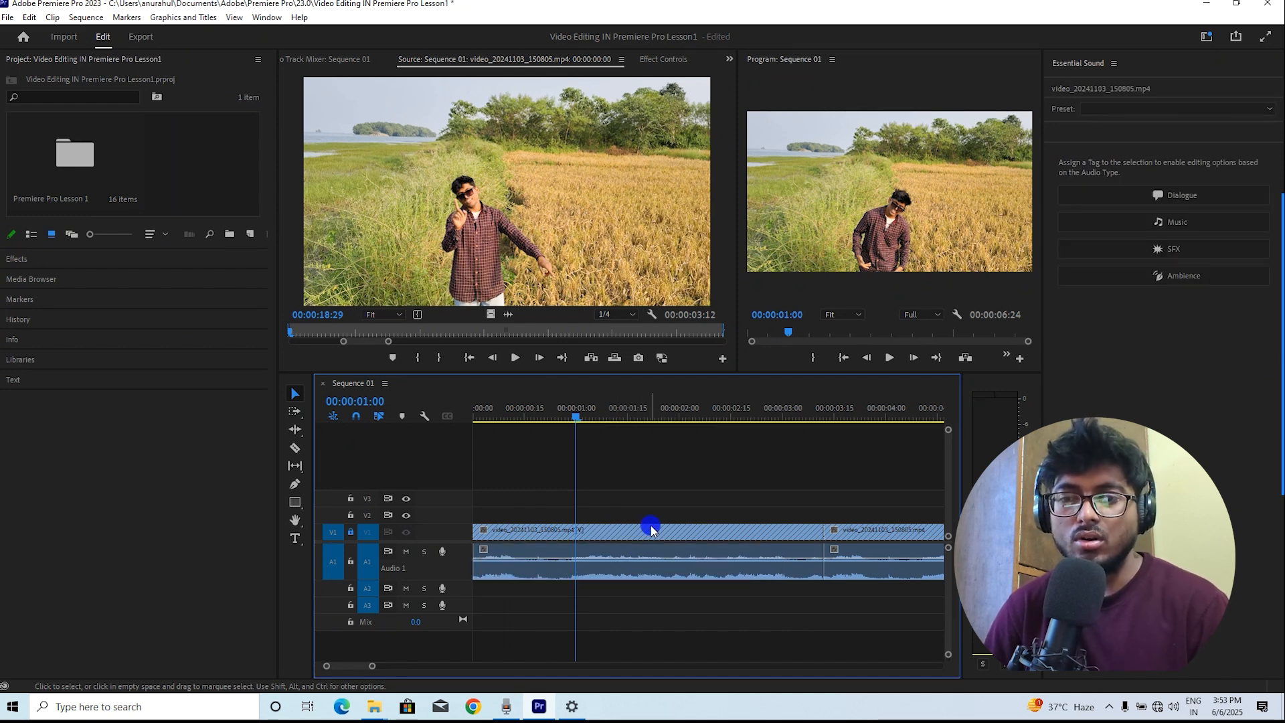
pyautogui.click(350, 531)
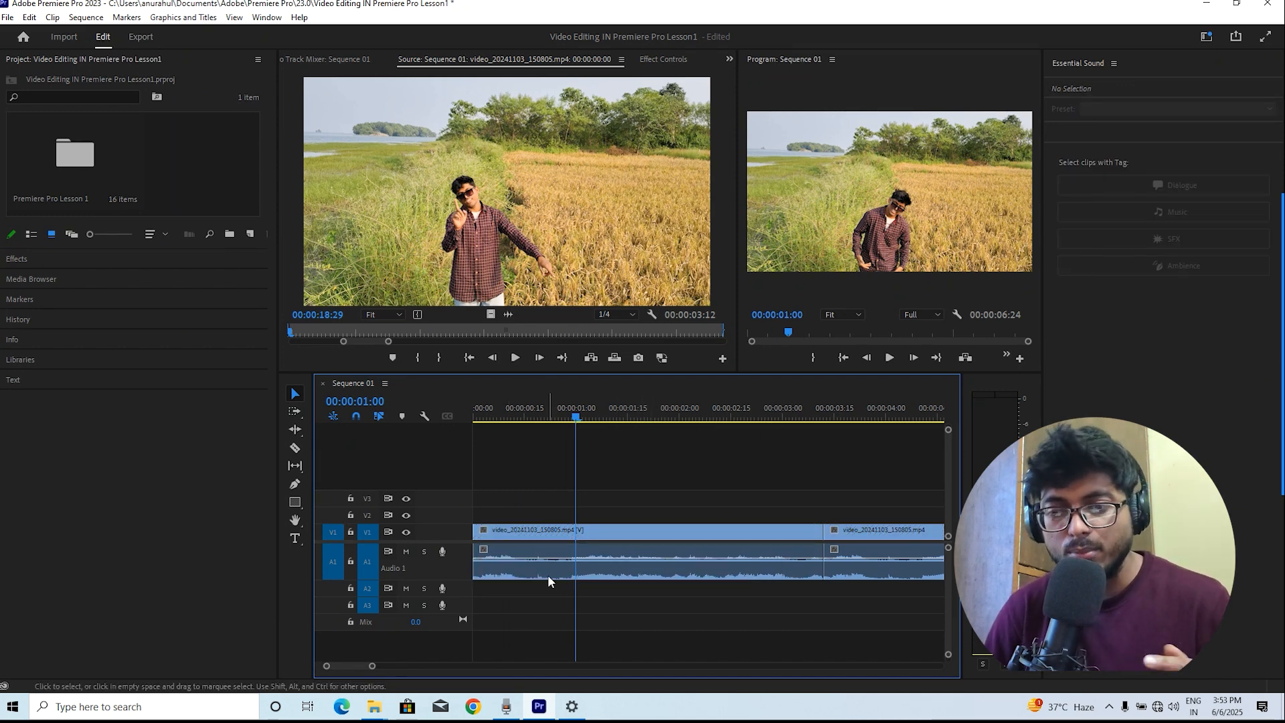
# Lock the A1 track, play and try selecting the video and audio clips, then unlock it
pyautogui.click(351, 561)
pyautogui.click(531, 412)
pyautogui.click(427, 417)
pyautogui.press('space')
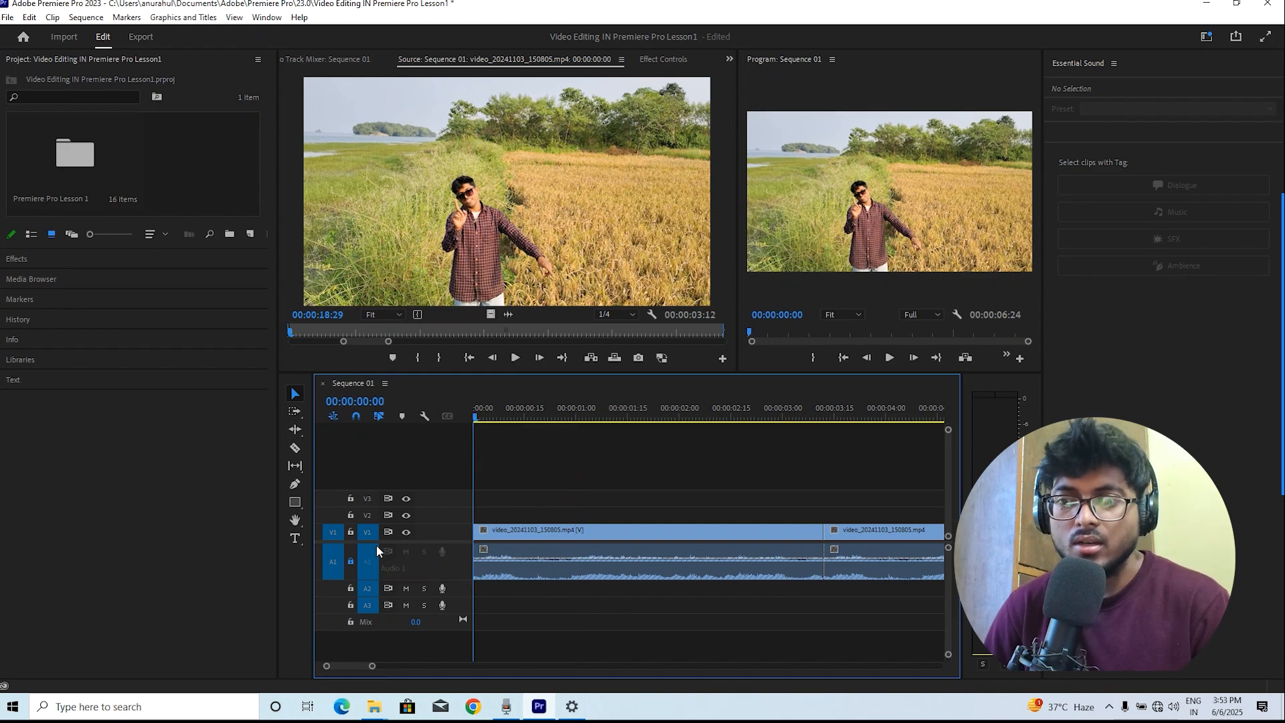
pyautogui.click(685, 524)
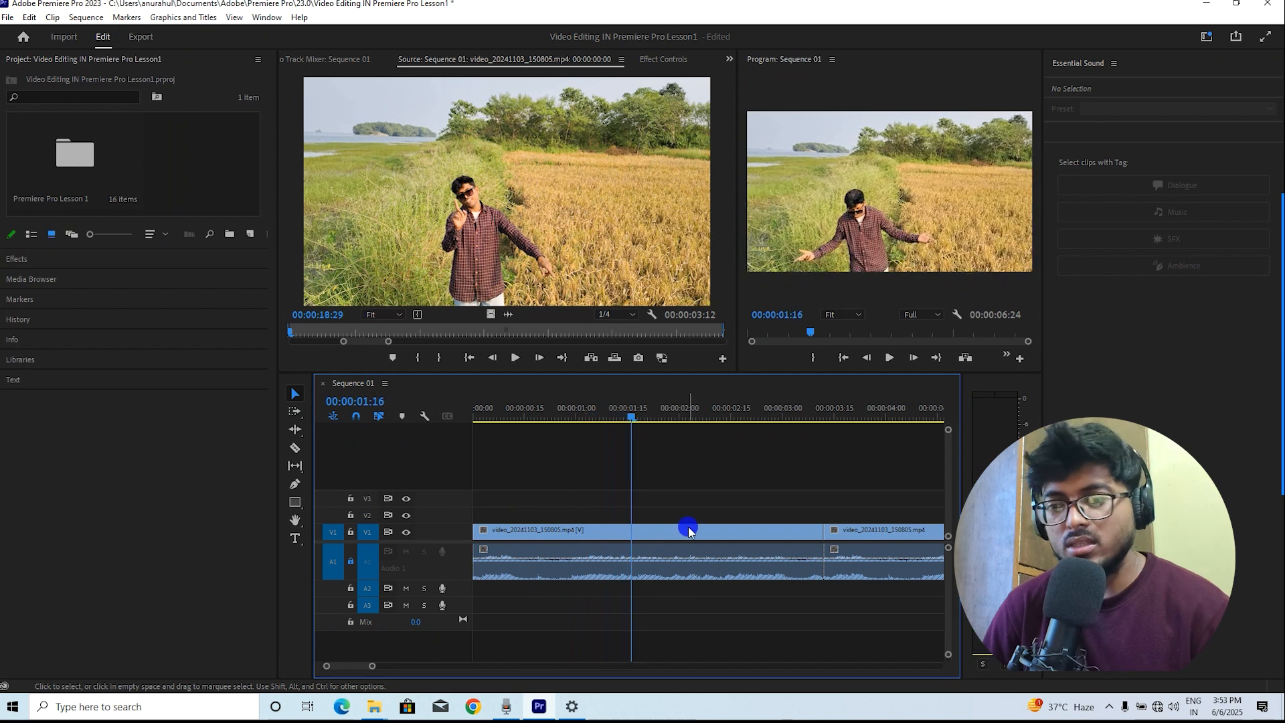
pyautogui.click(679, 578)
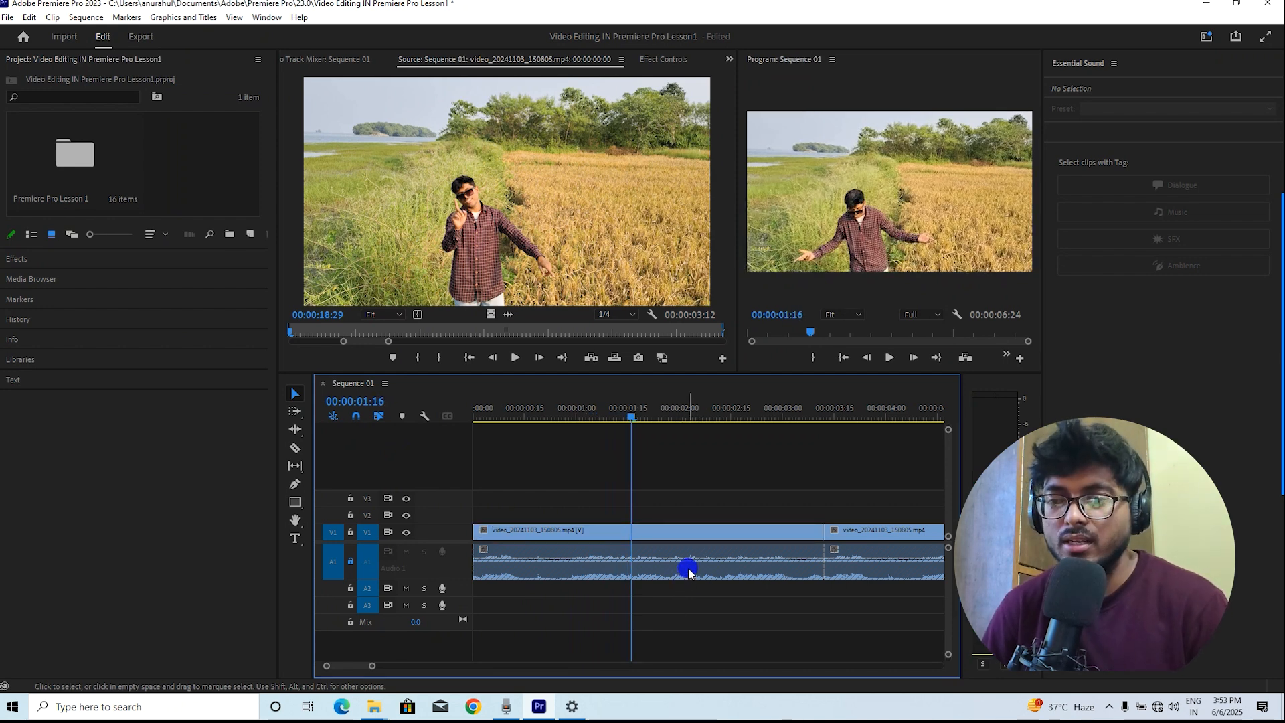
pyautogui.doubleClick(688, 532)
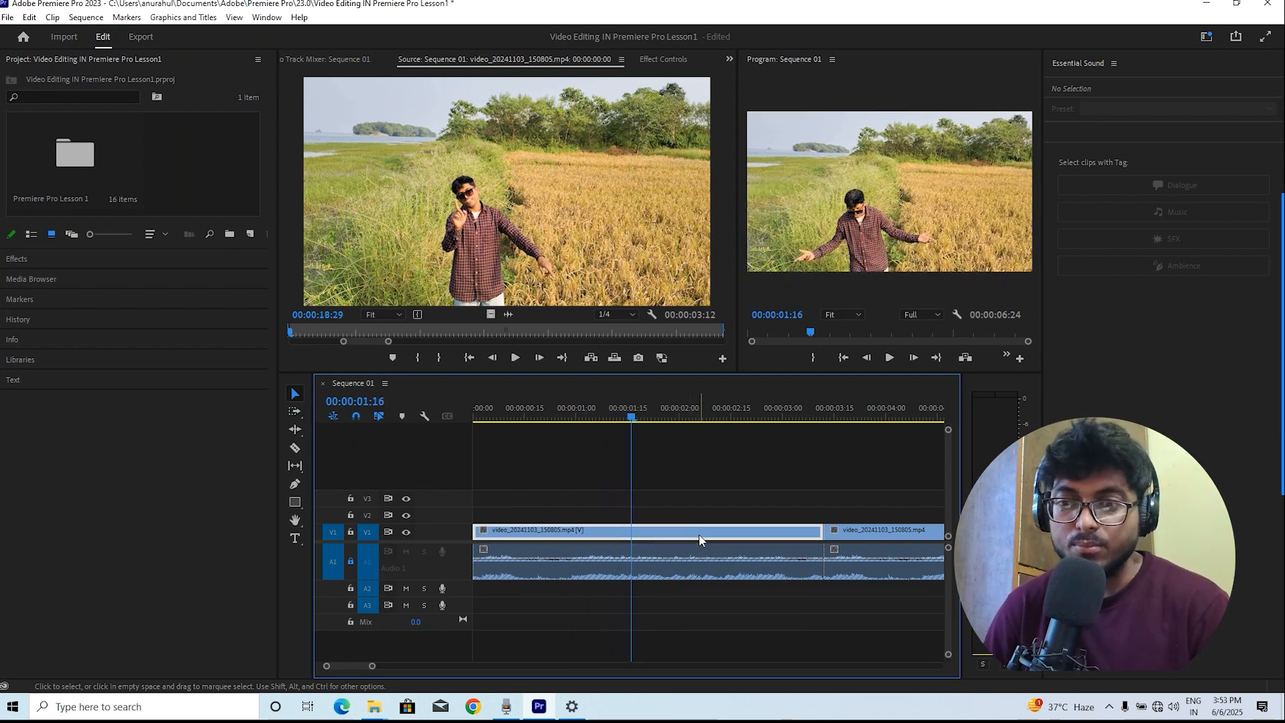
pyautogui.click(350, 562)
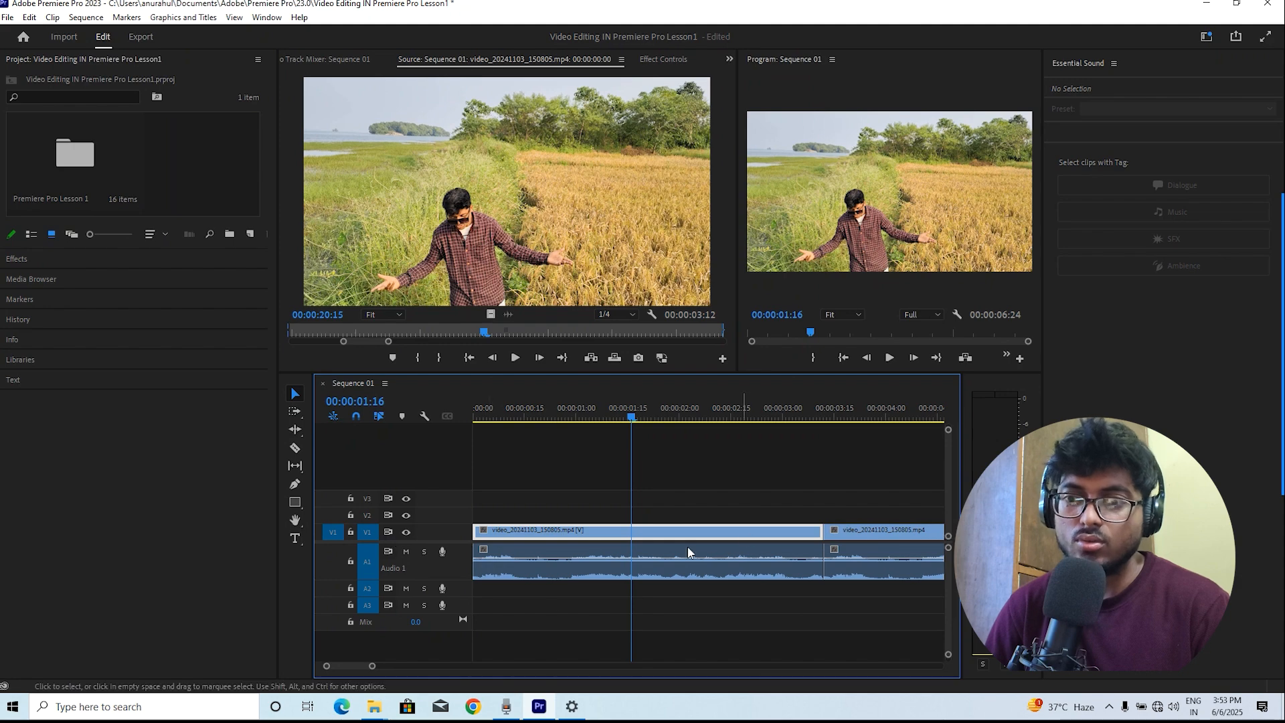
# Lock the V1 track again, play the sequence from the start, then unlock the V1 and A1 tracks
pyautogui.click(351, 532)
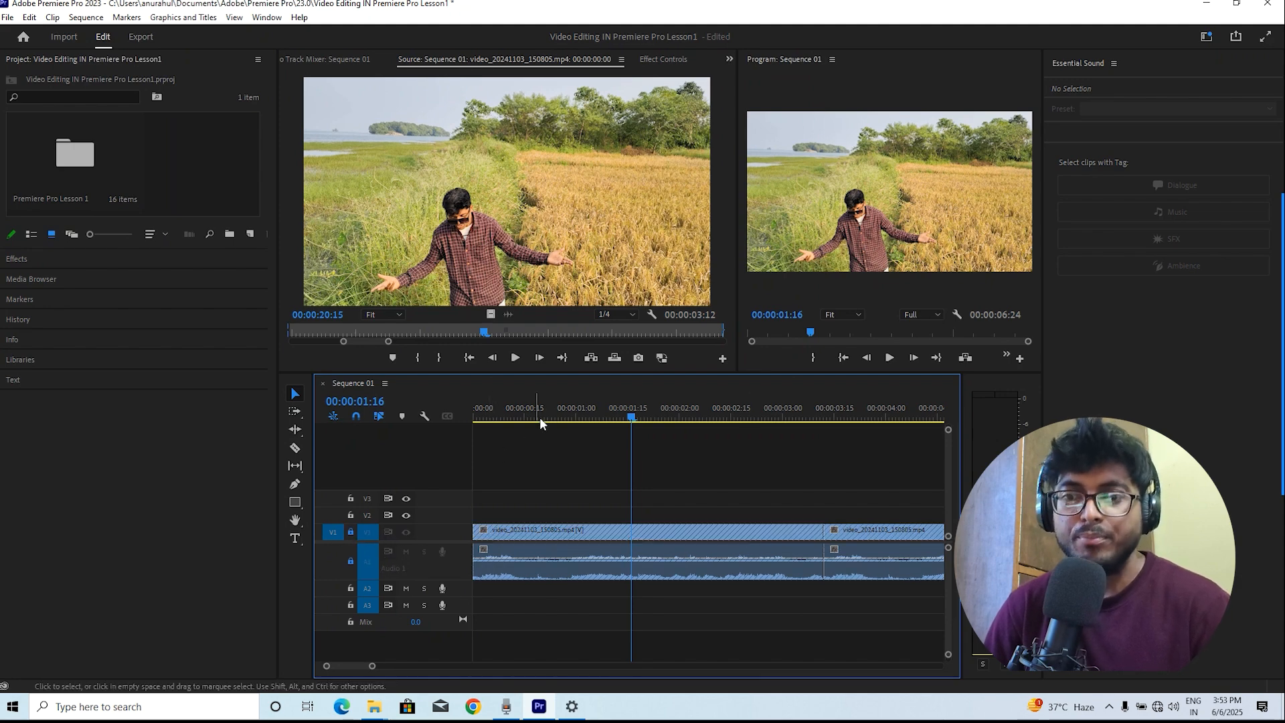
pyautogui.click(475, 406)
pyautogui.press('space')
pyautogui.press('space')
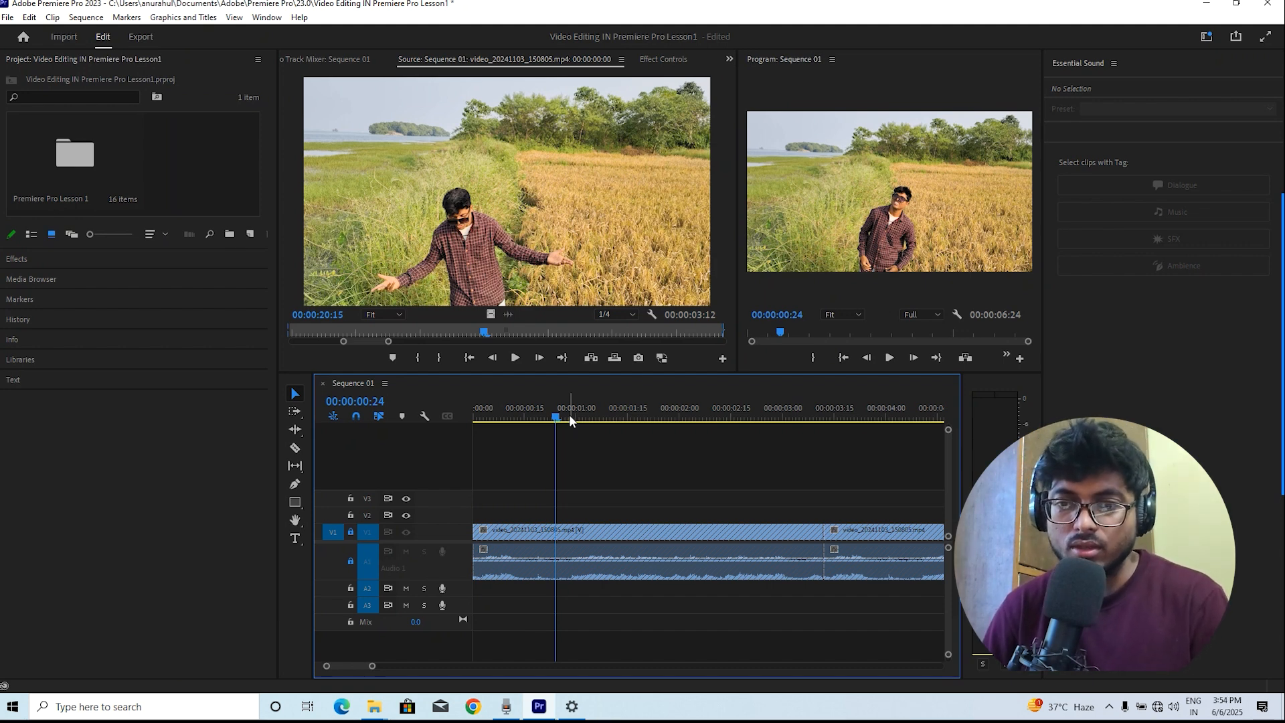
pyautogui.click(350, 532)
pyautogui.click(351, 562)
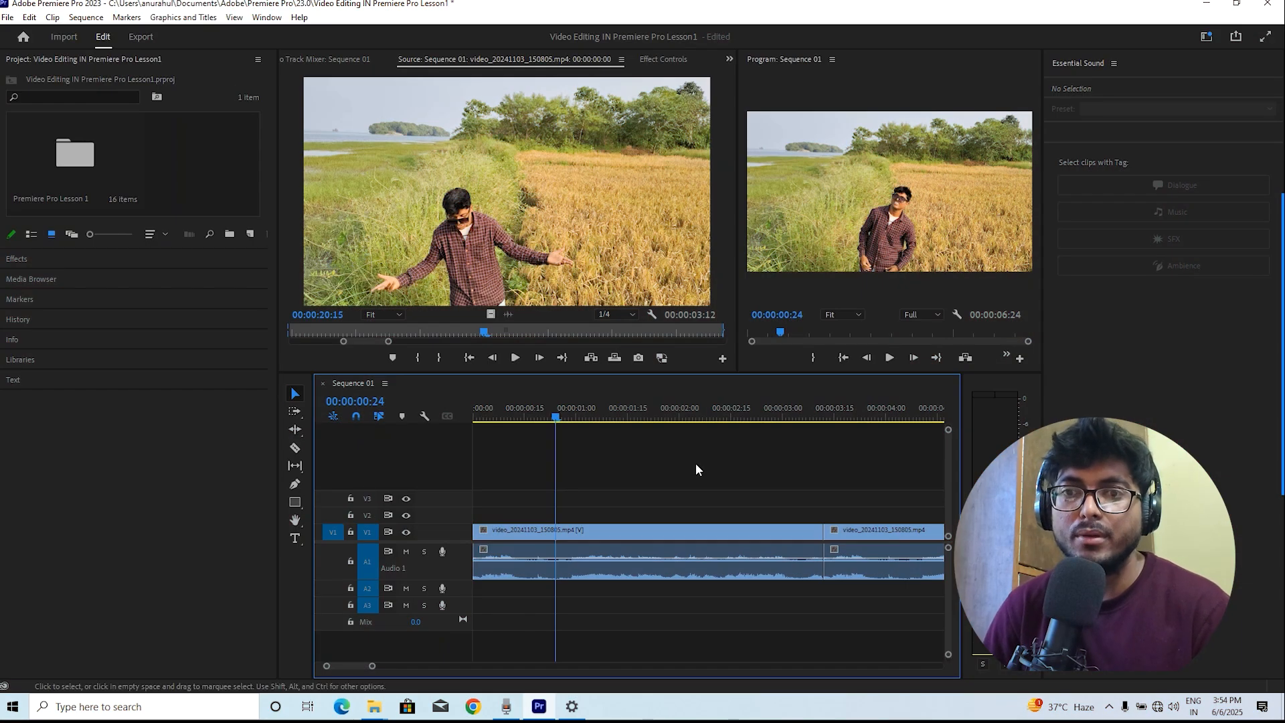
# Switch the workspace to Captions and Graphics
pyautogui.click(272, 20)
pyautogui.click(266, 18)
pyautogui.click(268, 18)
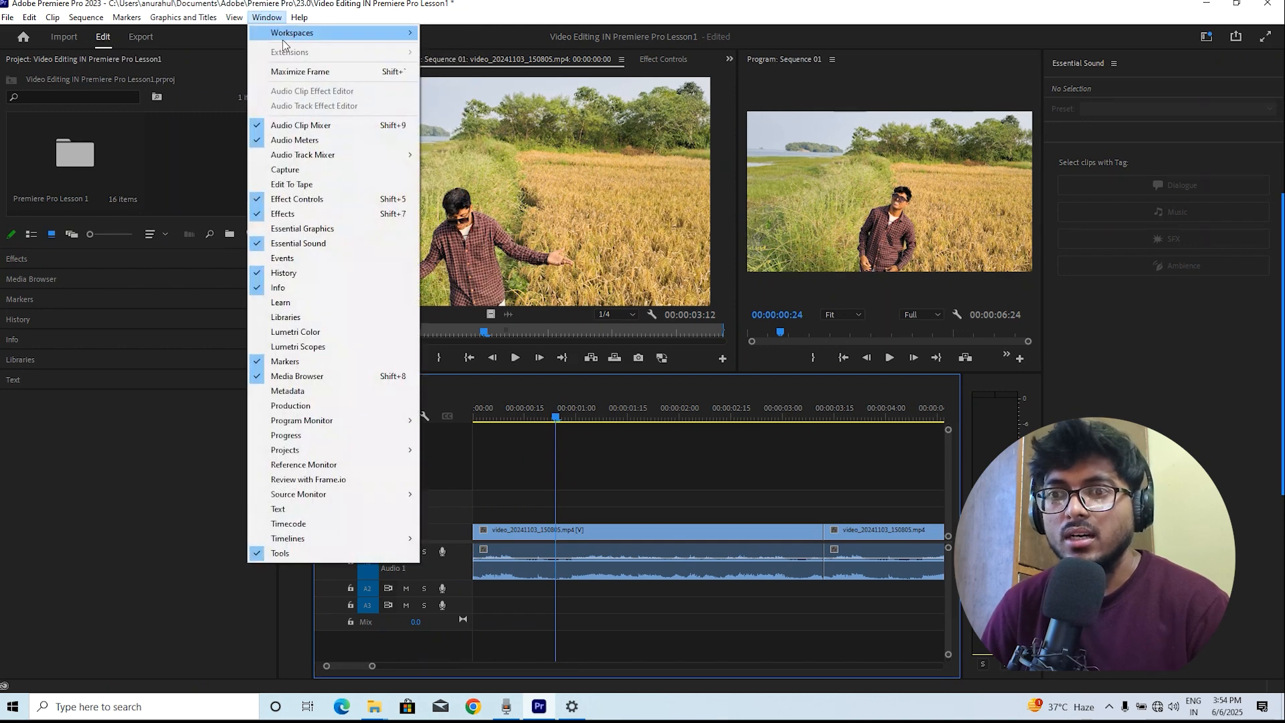
pyautogui.moveTo(294, 33)
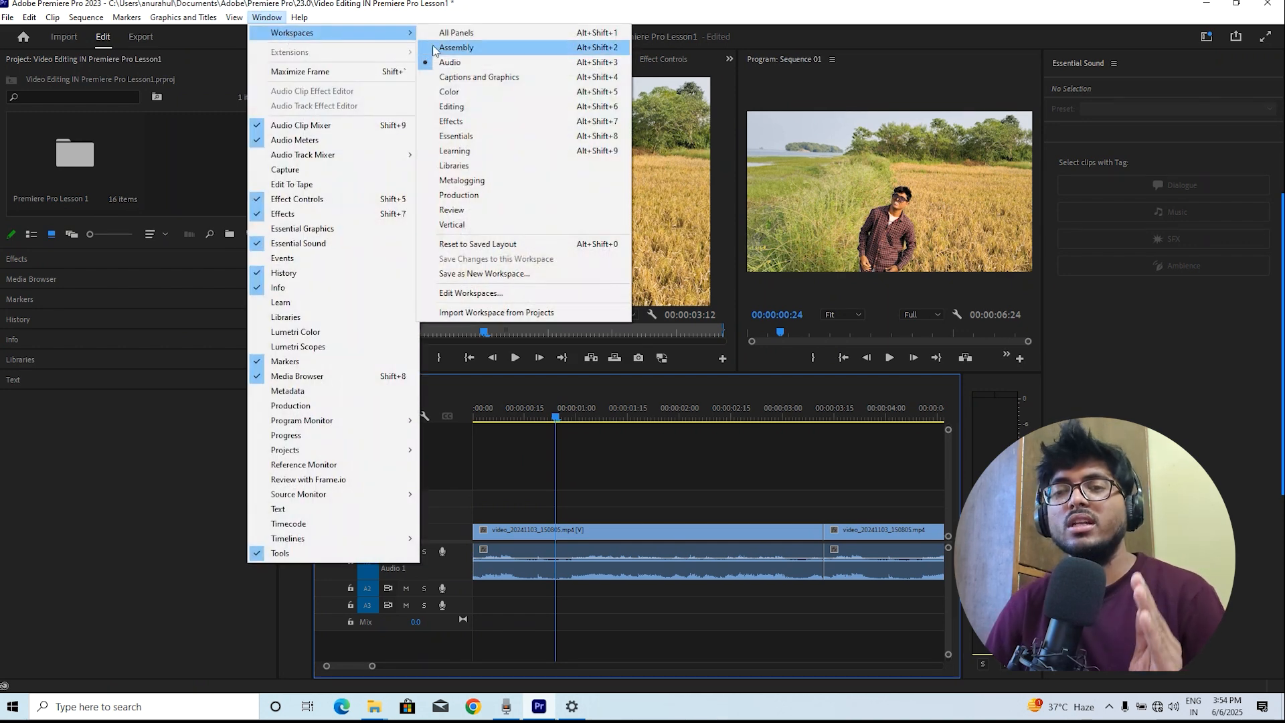
pyautogui.click(481, 77)
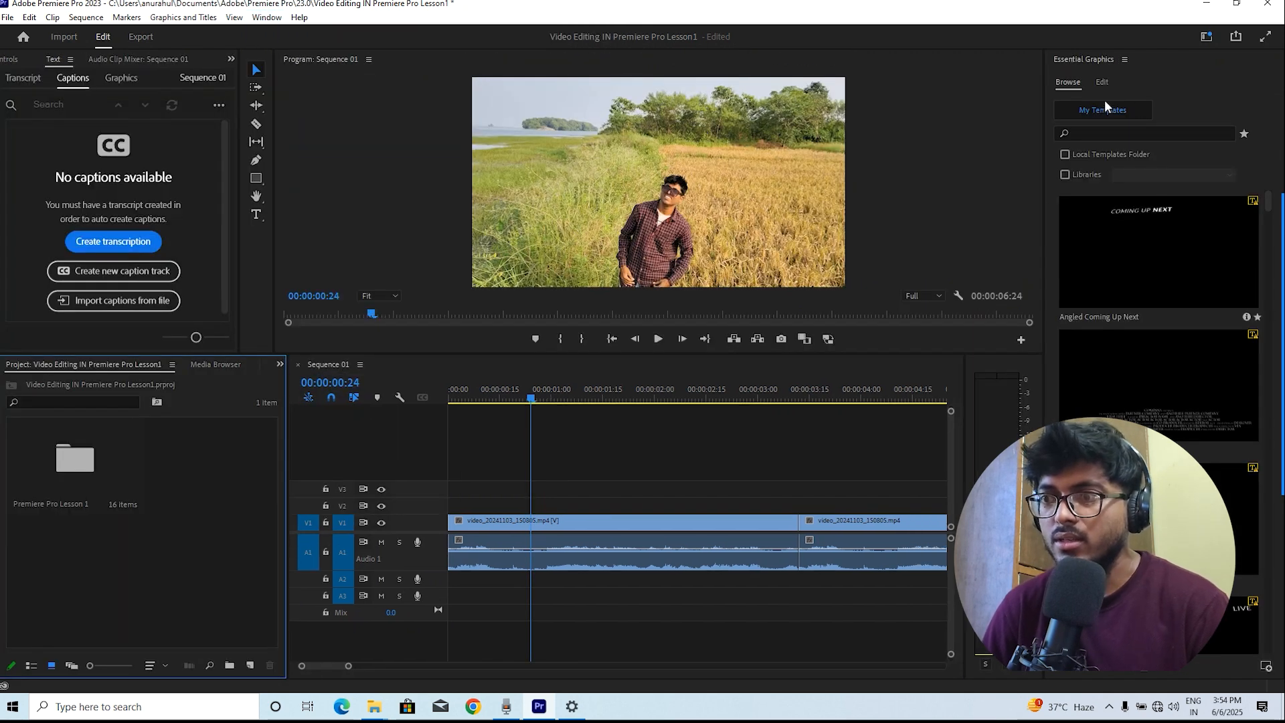
# Browse the My Templates list in the Essential Graphics panel
pyautogui.click(1104, 107)
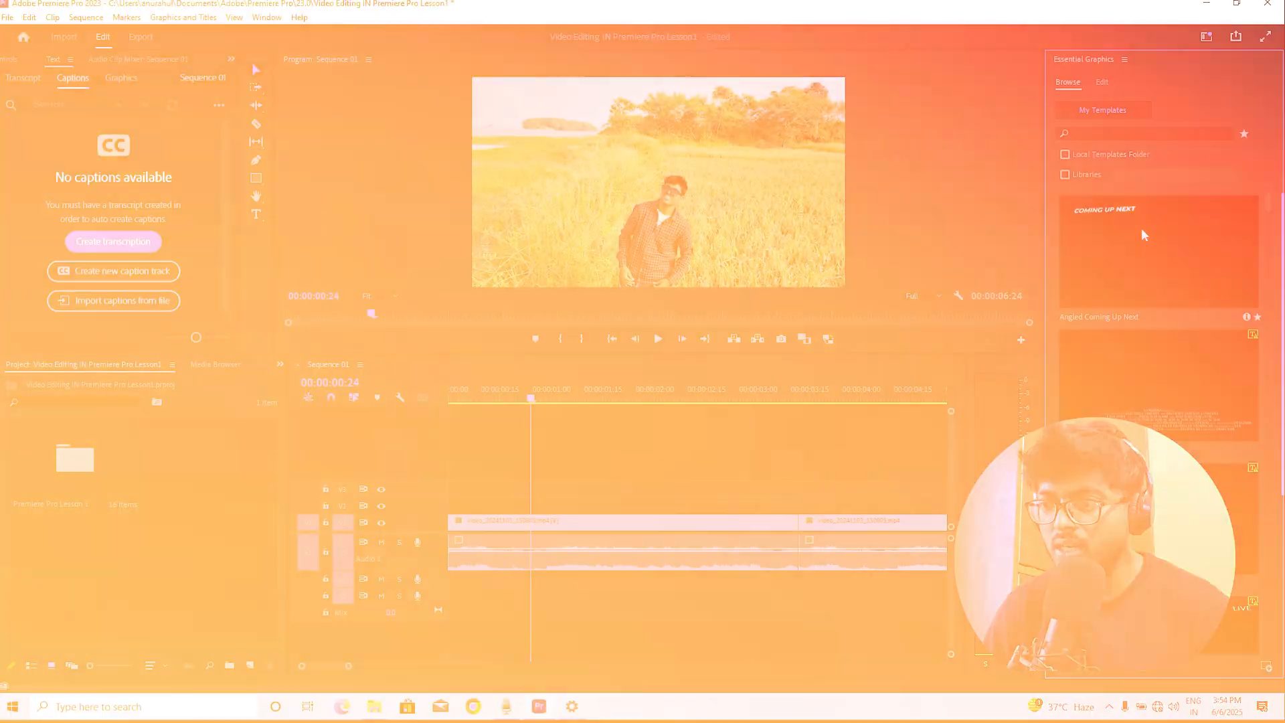
pyautogui.scroll(-5, 1194, 524)
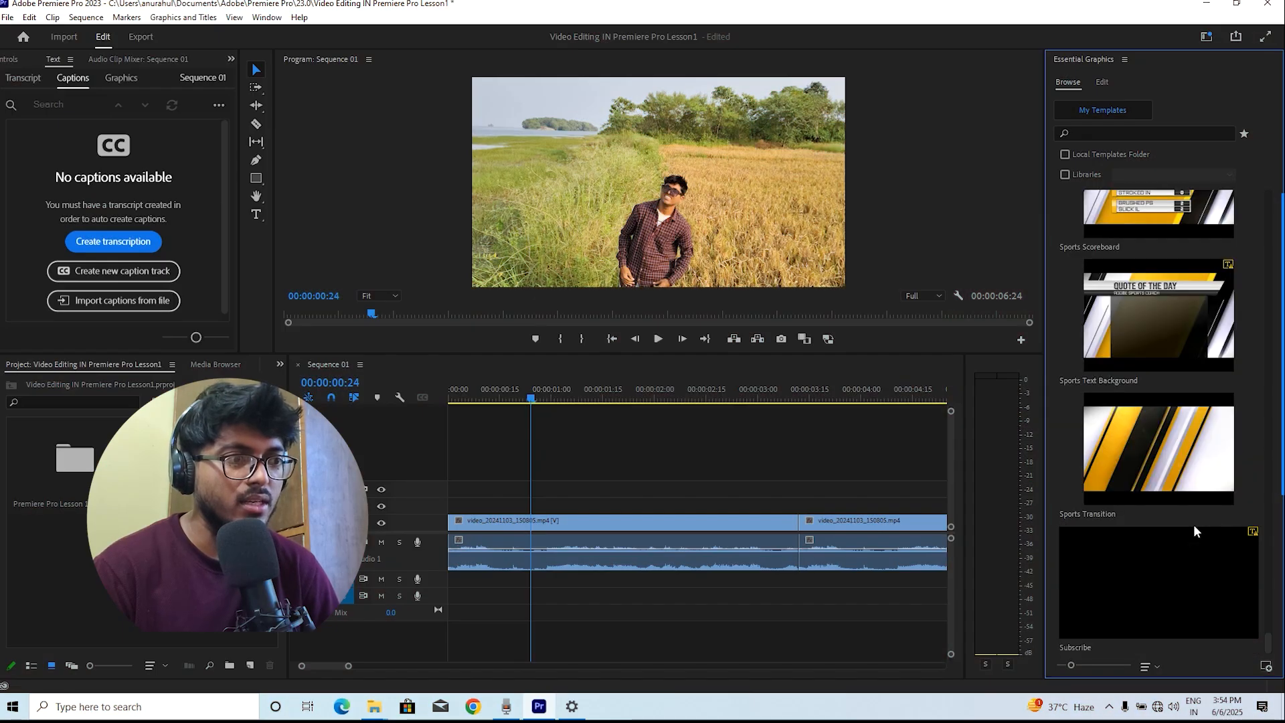
pyautogui.scroll(10, 1193, 524)
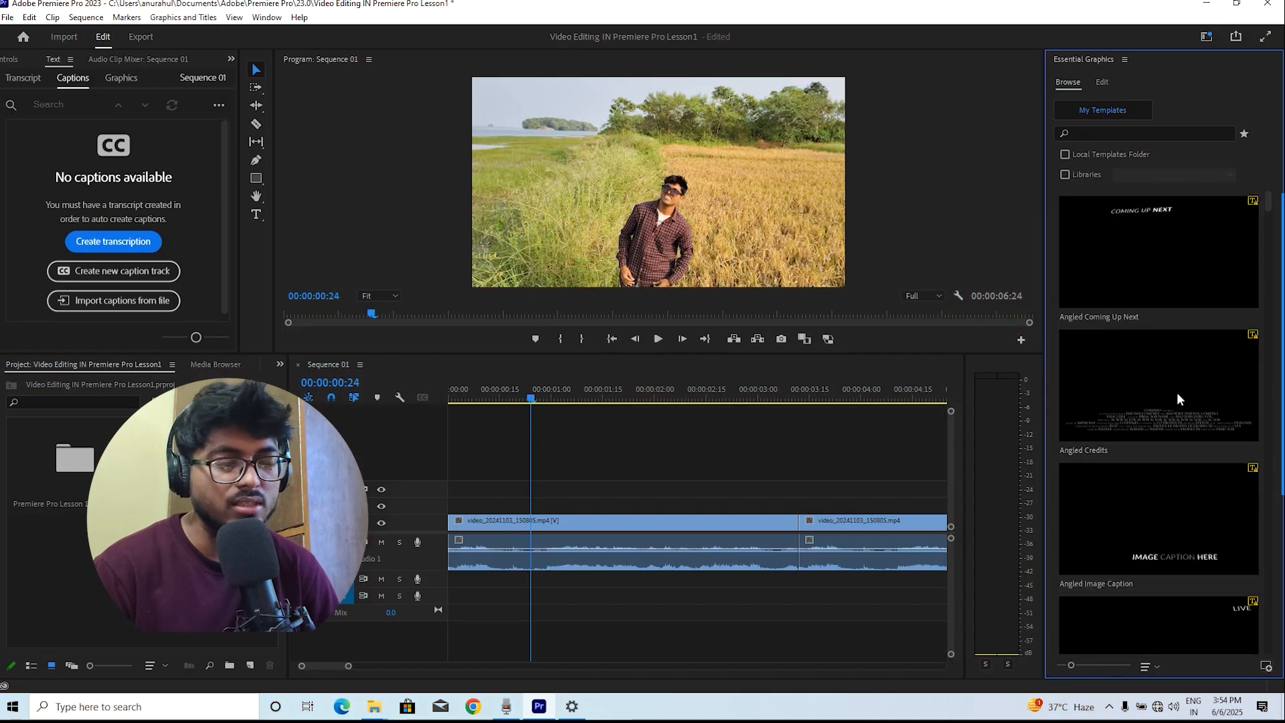
# Add the Angled Coming Up Next graphics template to the track above the video clip, accepting the font substitution
pyautogui.click(1187, 221)
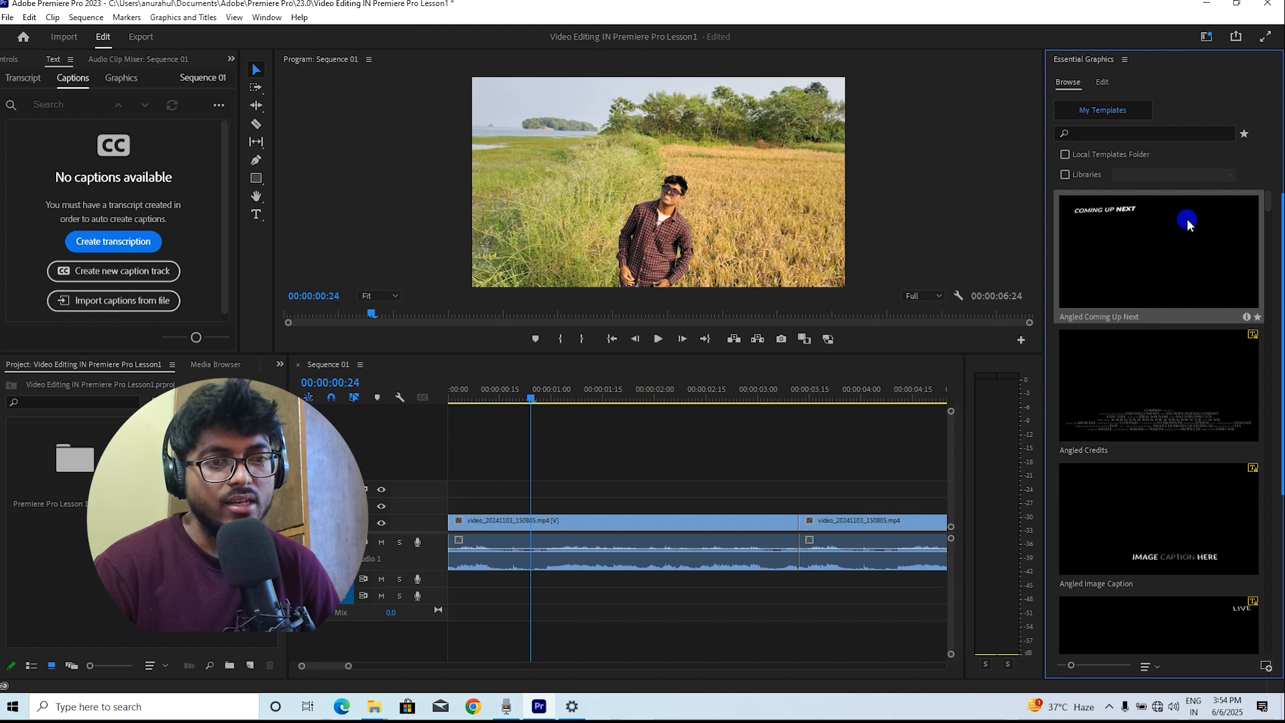
pyautogui.moveTo(1186, 218); pyautogui.dragTo(511, 506)
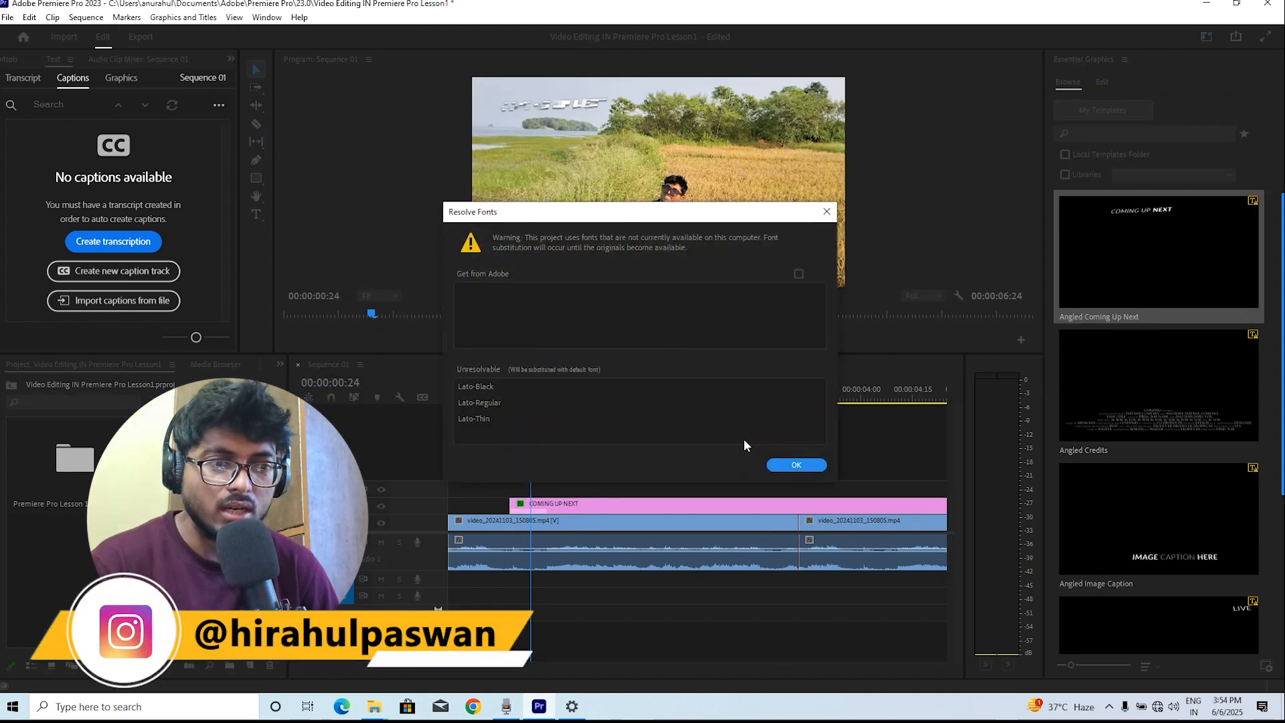
pyautogui.click(811, 470)
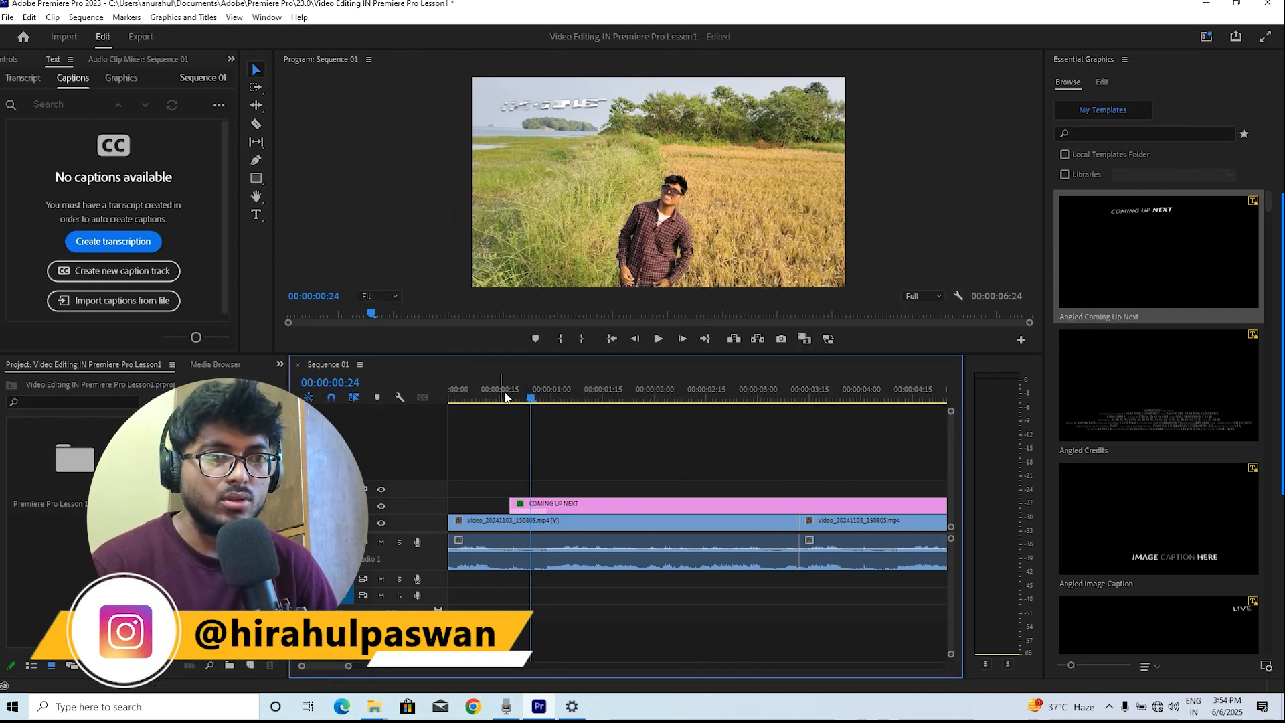
# Select the COMING UP NEXT graphic and move its title lower in the frame, undoing a first placement attempt
pyautogui.moveTo(505, 396); pyautogui.dragTo(671, 397)
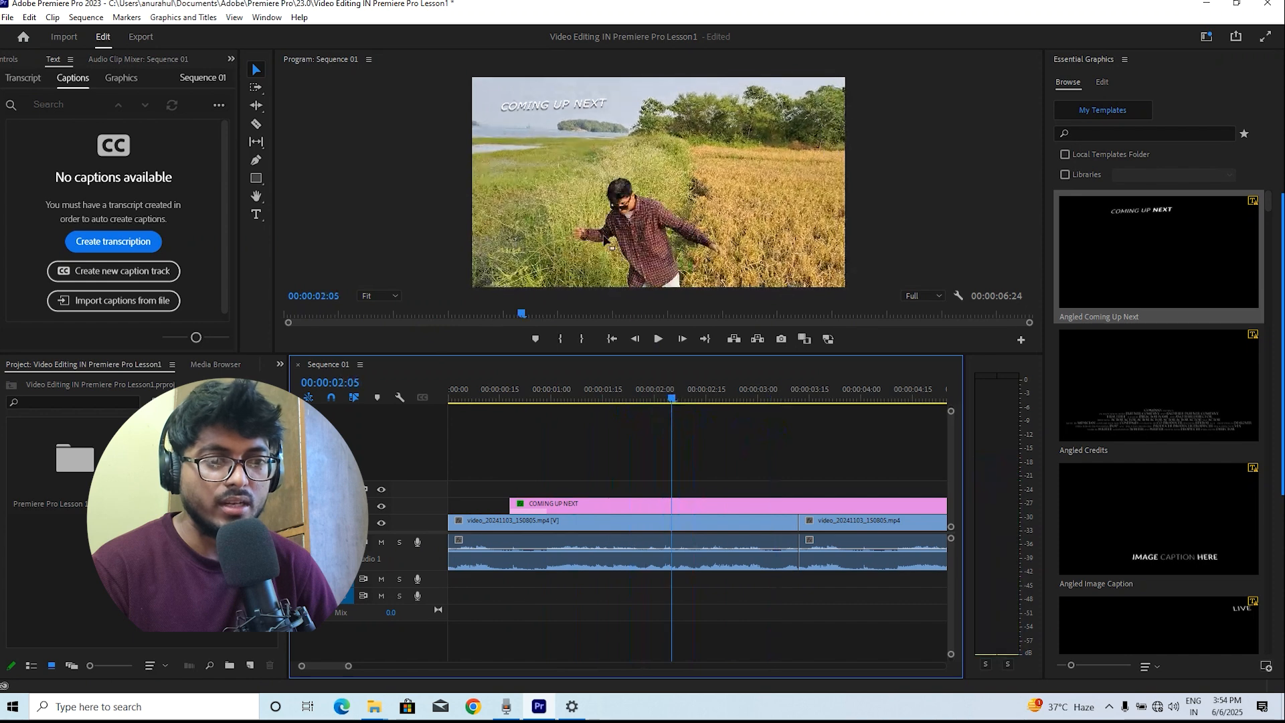
pyautogui.click(660, 508)
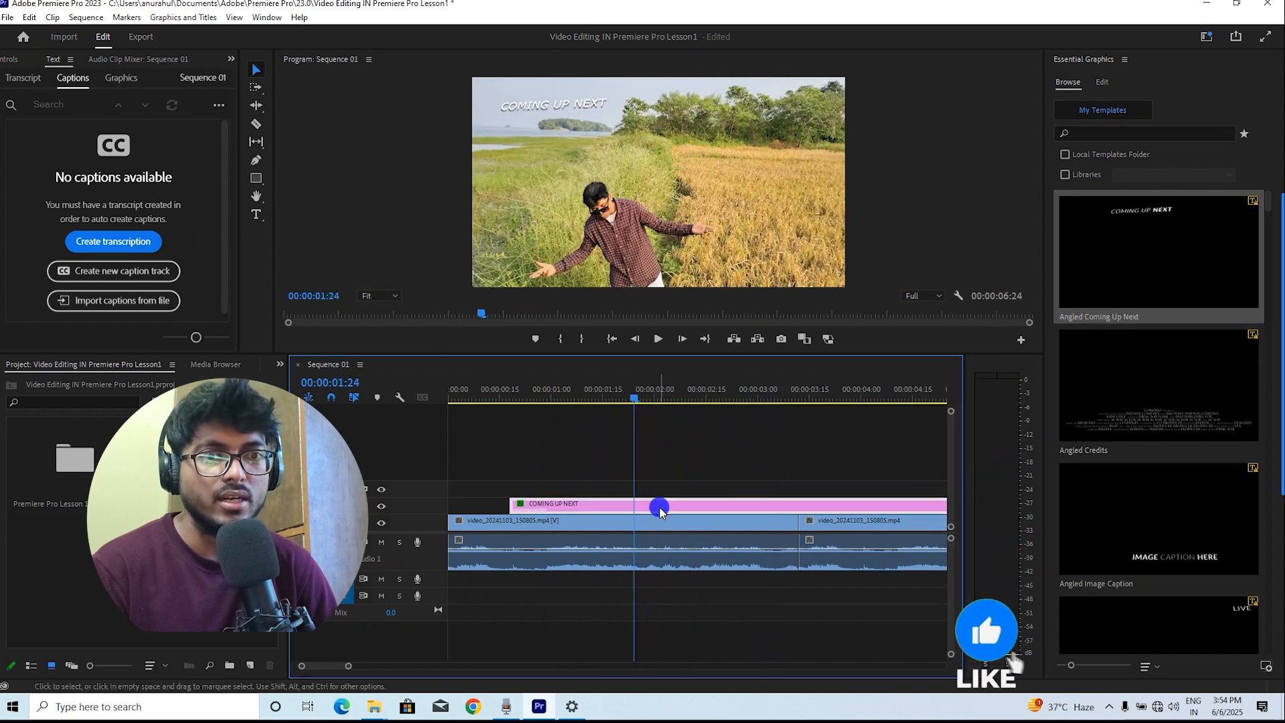
pyautogui.click(257, 70)
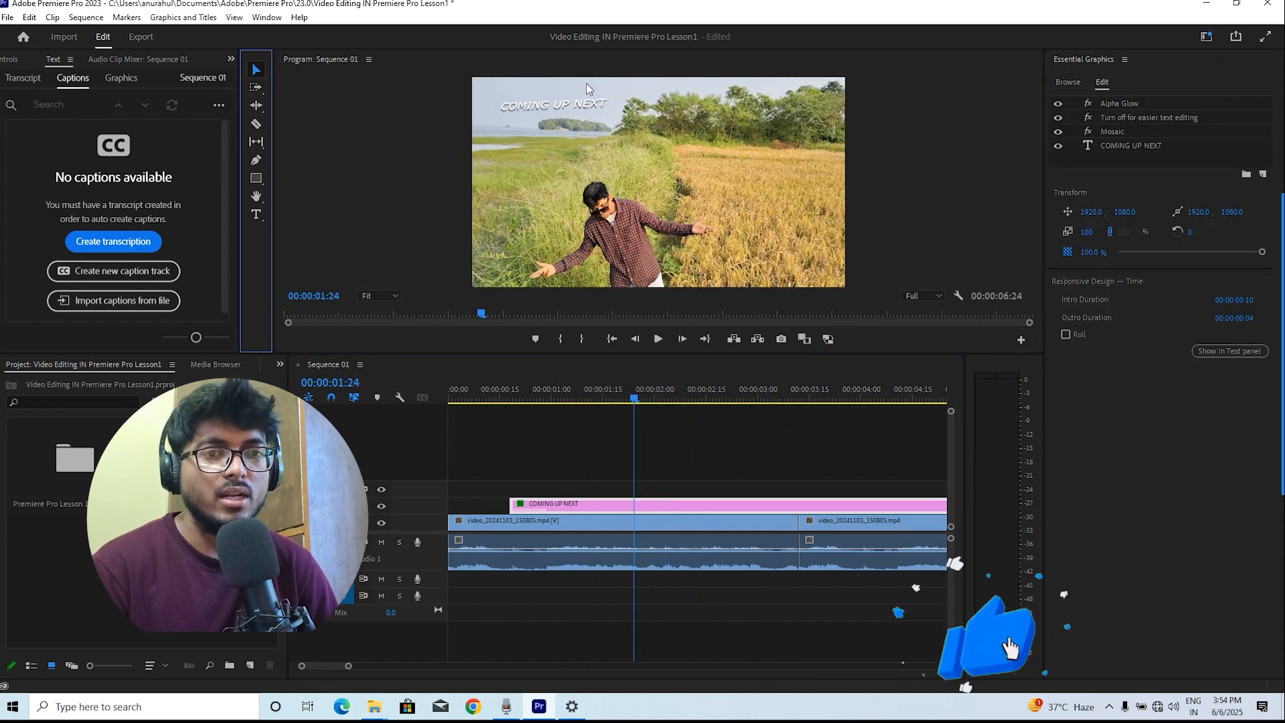
pyautogui.doubleClick(587, 89)
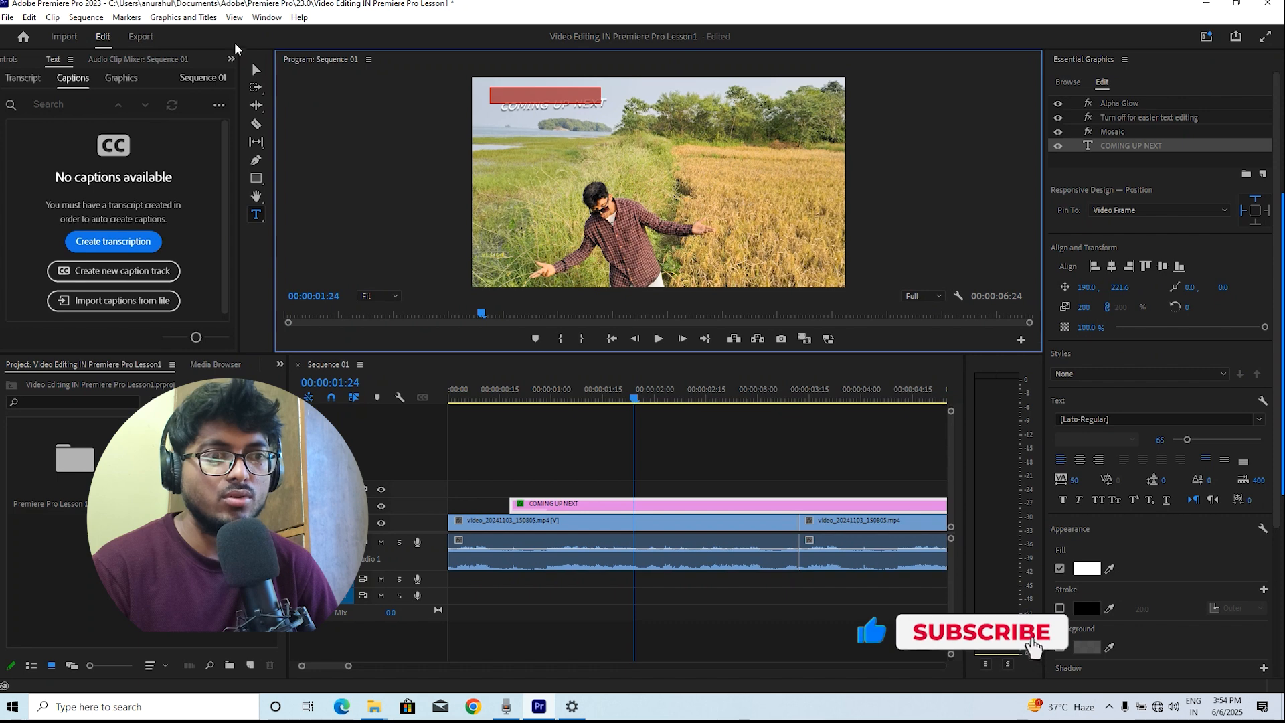
pyautogui.click(256, 70)
pyautogui.moveTo(601, 105); pyautogui.dragTo(660, 148)
pyautogui.click(676, 194)
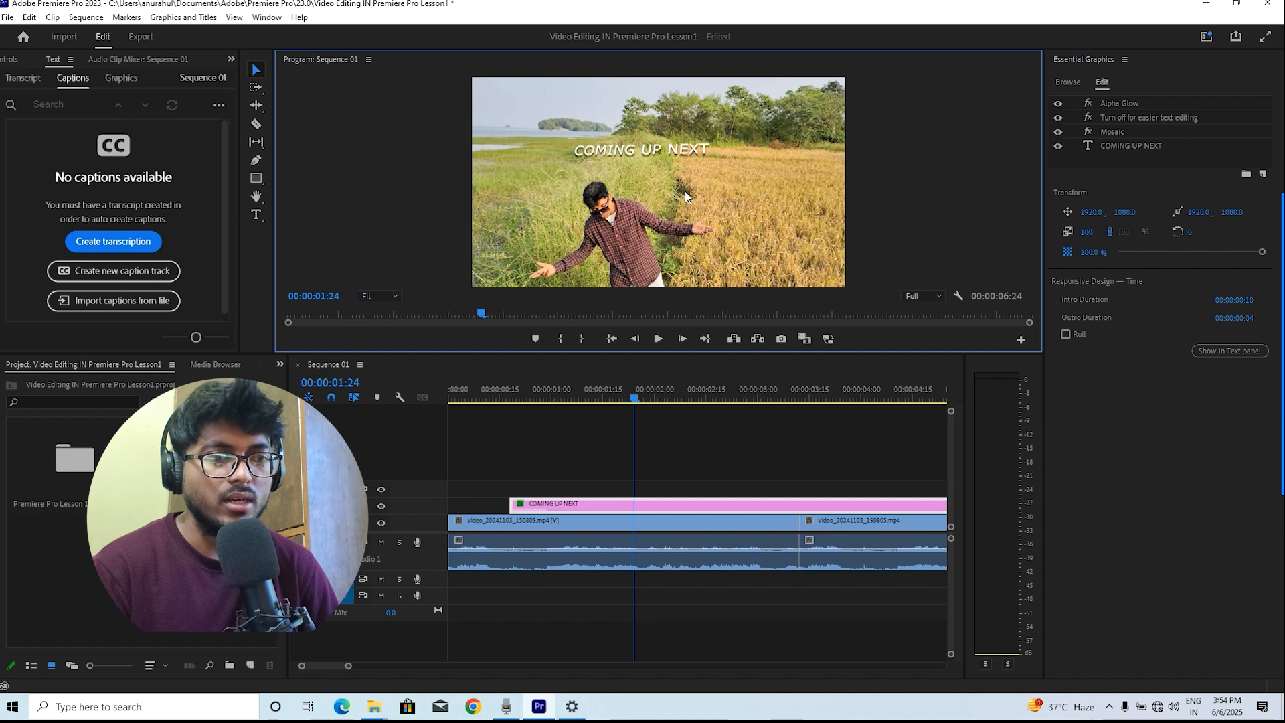
pyautogui.hotkey('ctrl', 'z')
pyautogui.click(558, 98)
pyautogui.moveTo(580, 100); pyautogui.dragTo(654, 269)
# Select the COMING UP NEXT text layer and align it to the horizontal centre of the frame
pyautogui.click(503, 397)
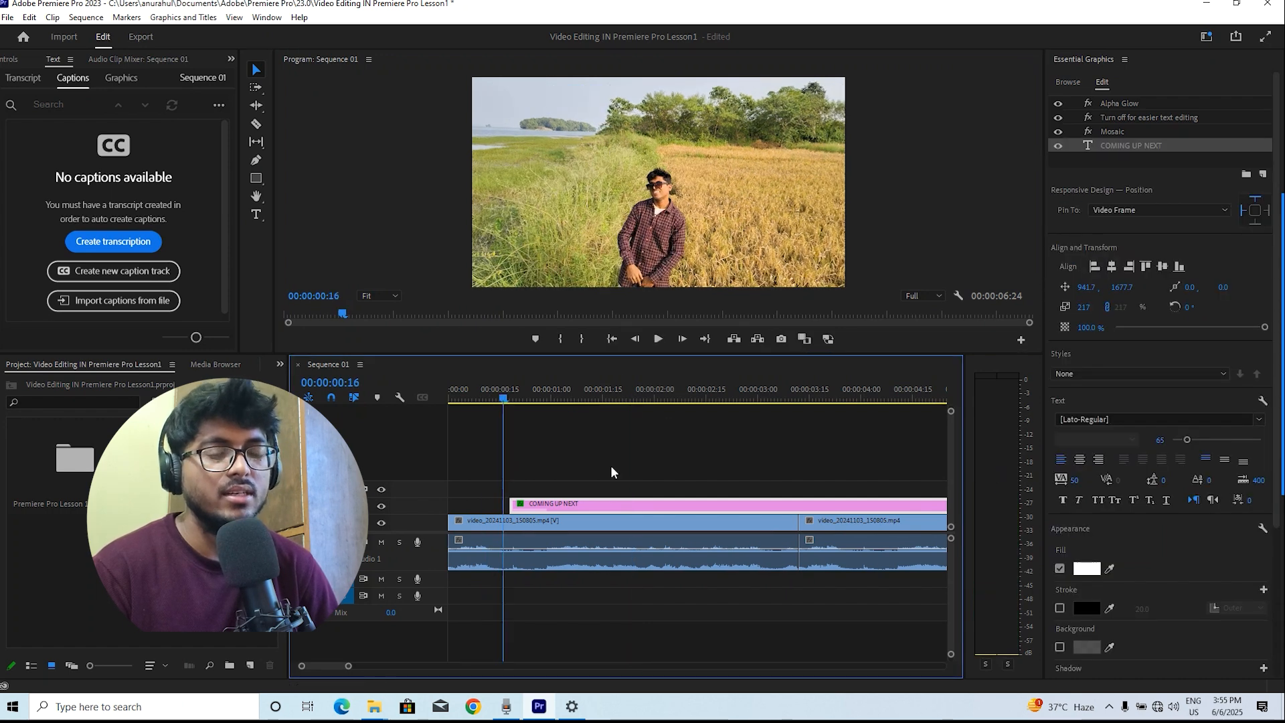
pyautogui.click(574, 397)
pyautogui.click(647, 252)
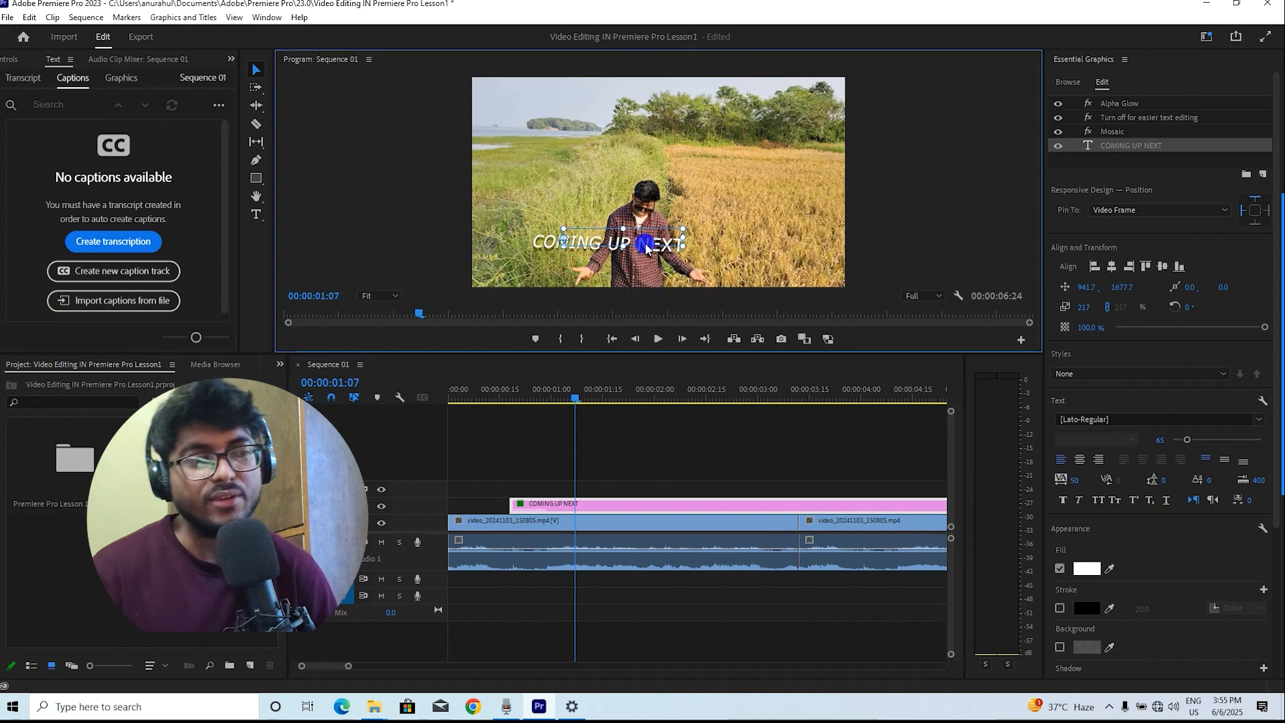
pyautogui.doubleClick(646, 248)
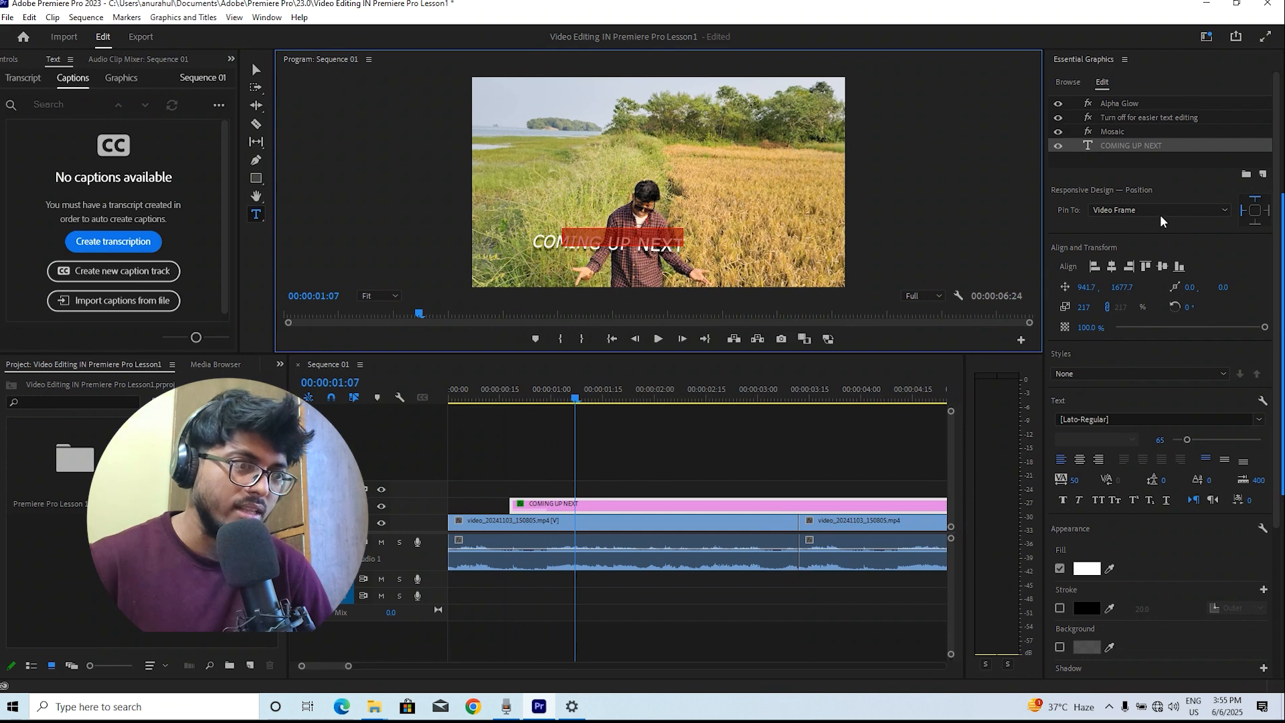
pyautogui.click(1111, 266)
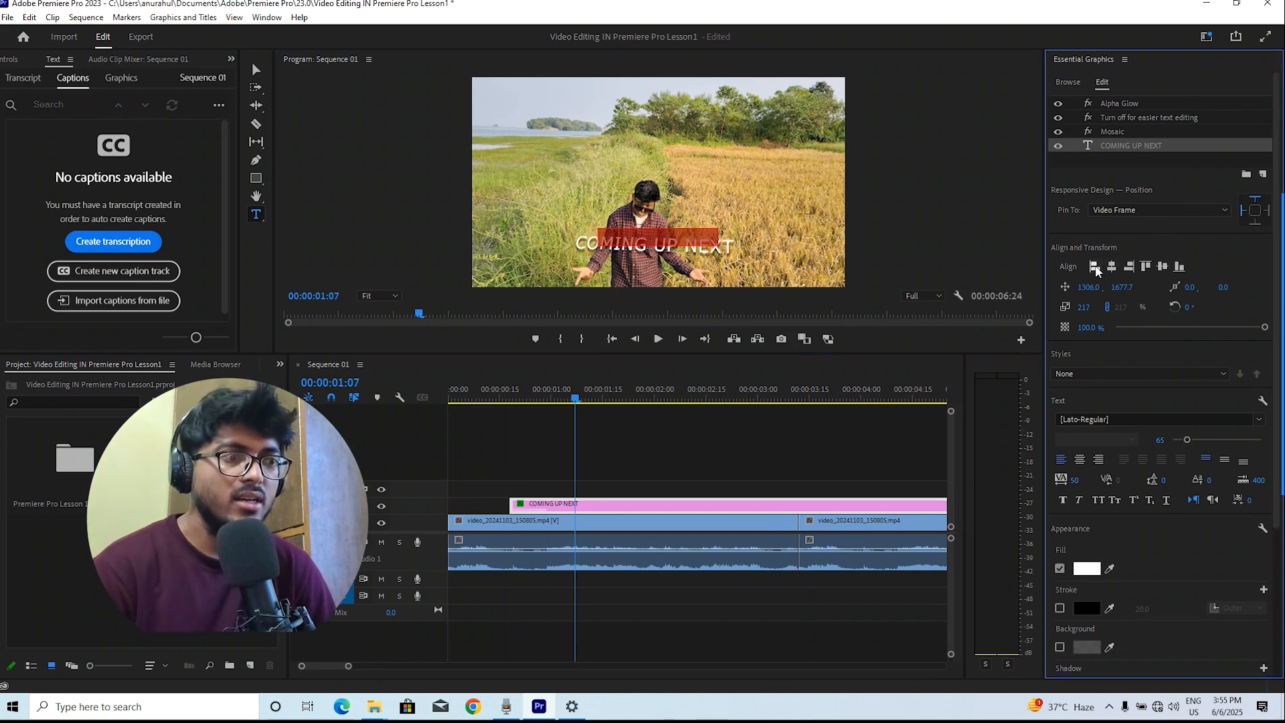
pyautogui.click(1094, 267)
pyautogui.click(1129, 266)
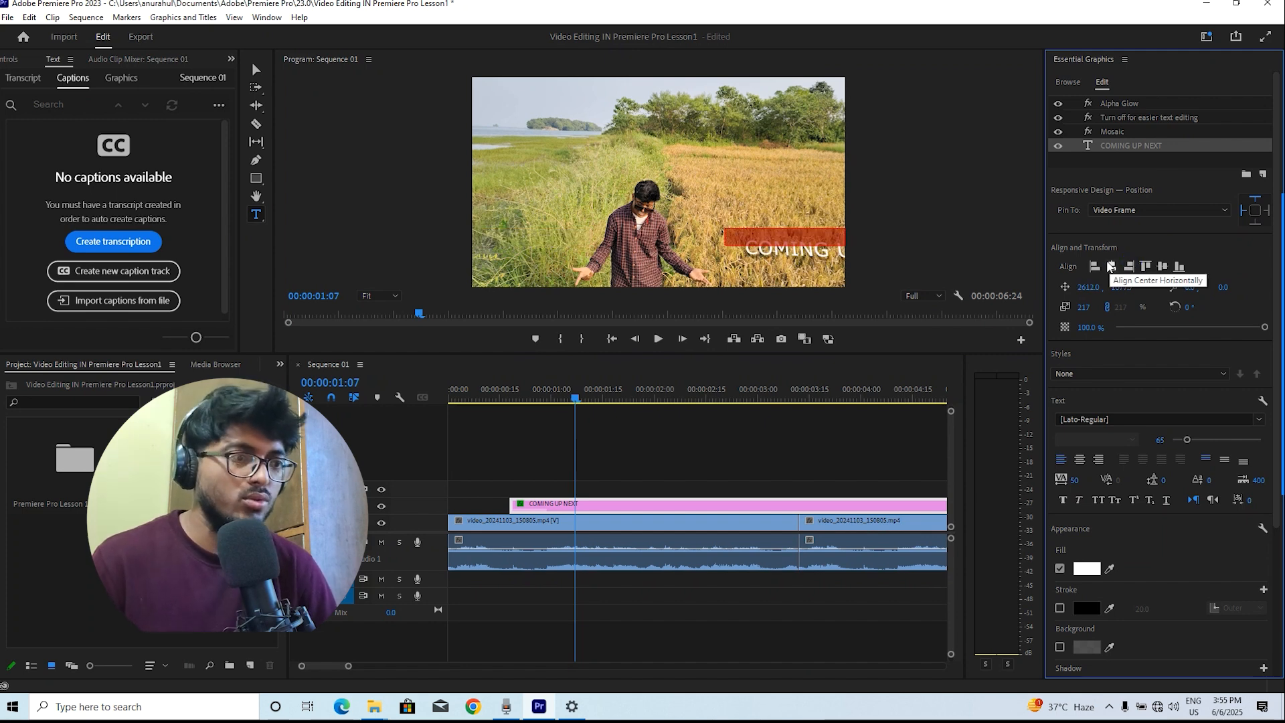
pyautogui.click(1111, 268)
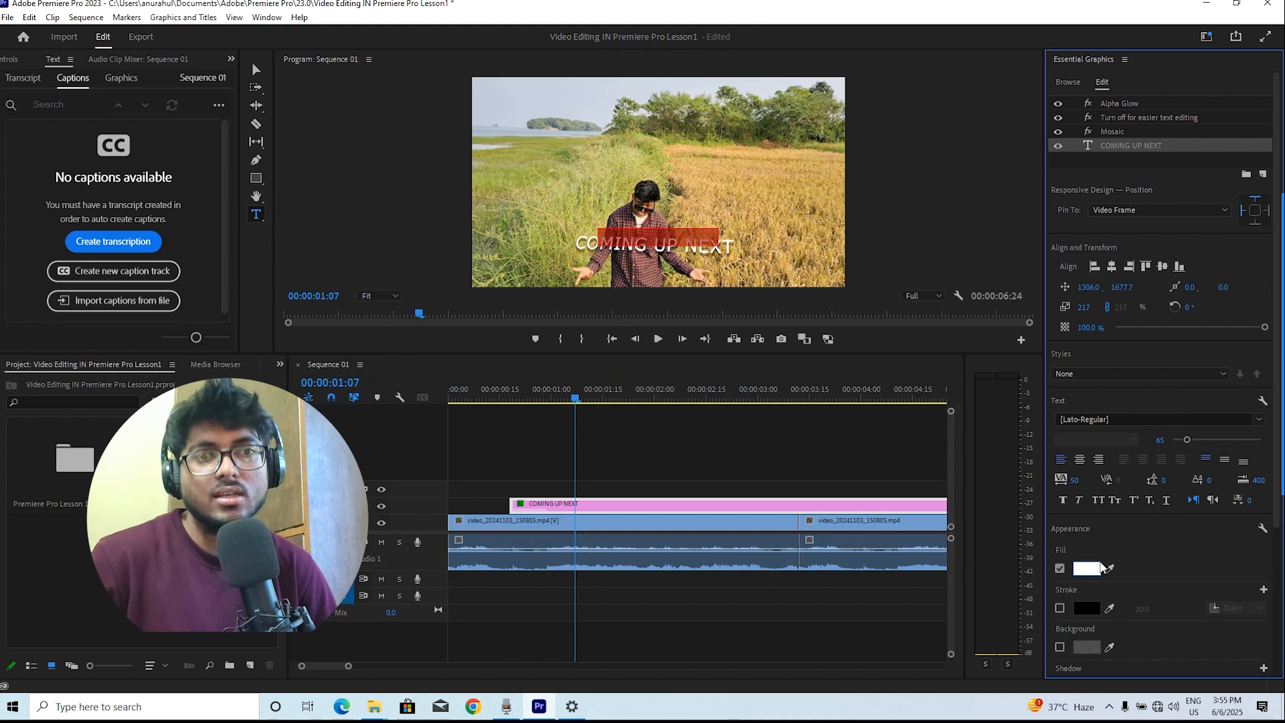
# Switch the workspace to Color
pyautogui.scroll(-1, 1103, 568)
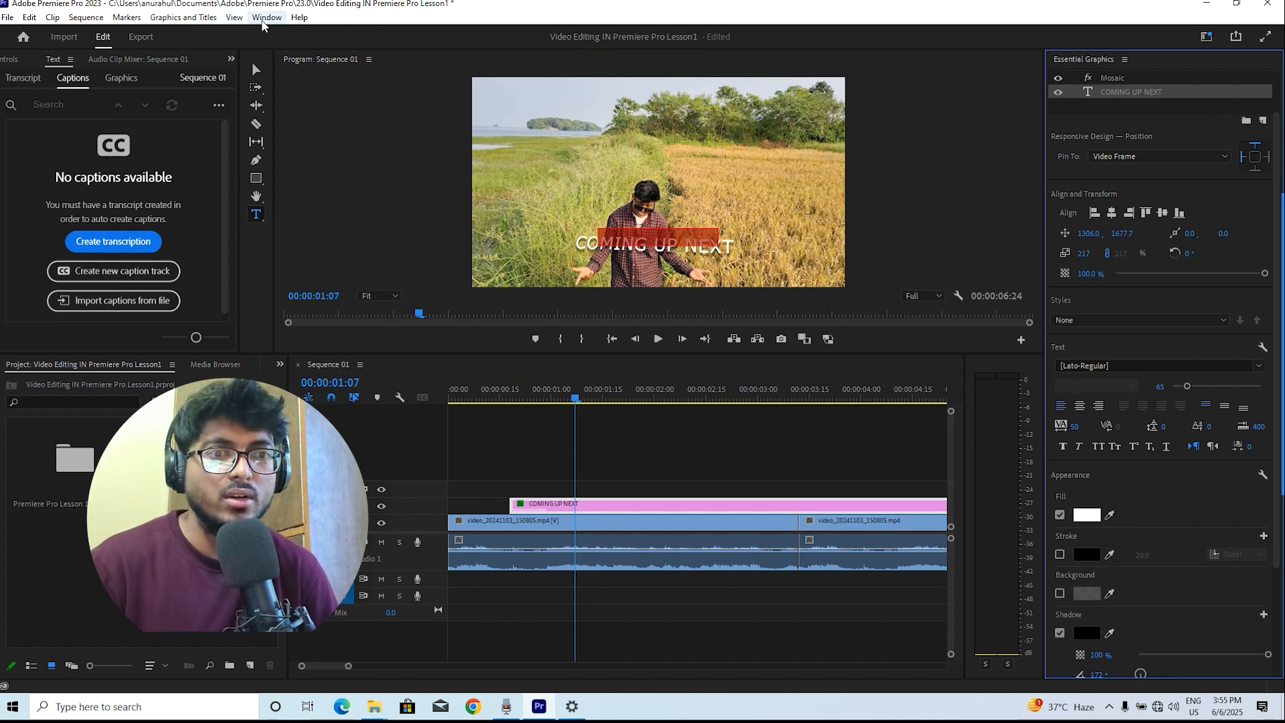
pyautogui.click(266, 17)
pyautogui.moveTo(288, 37)
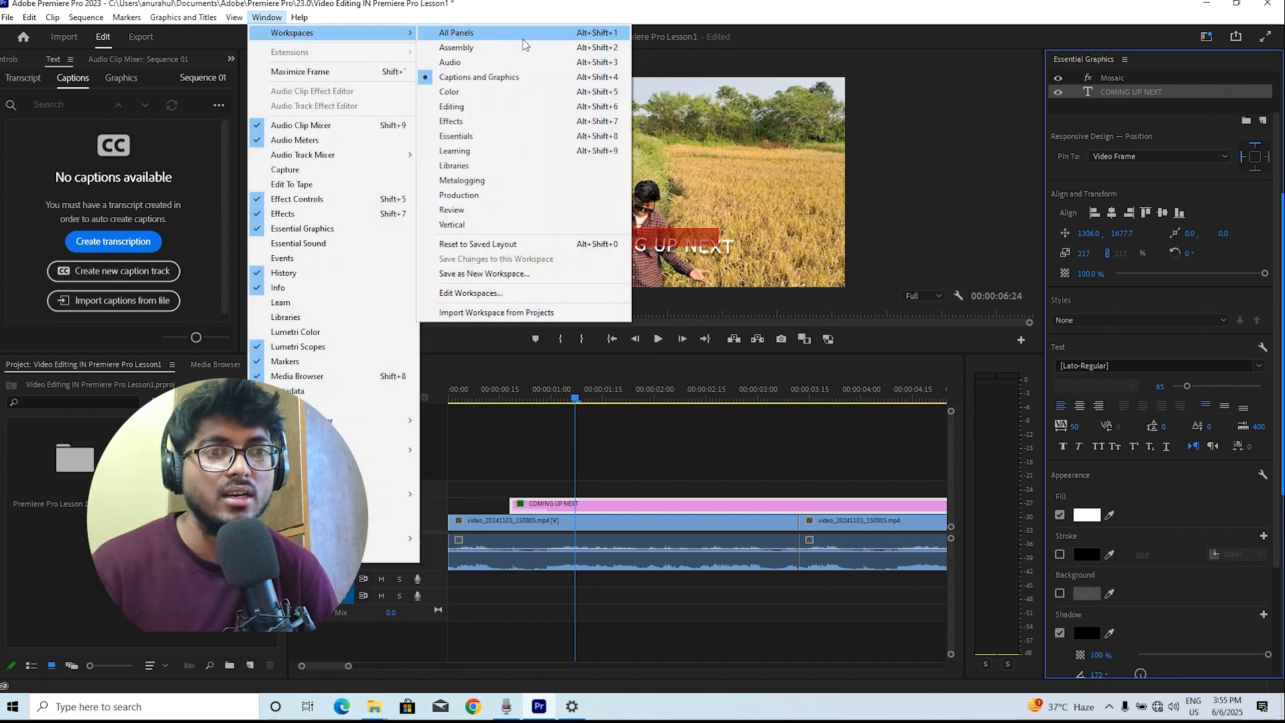
pyautogui.click(511, 92)
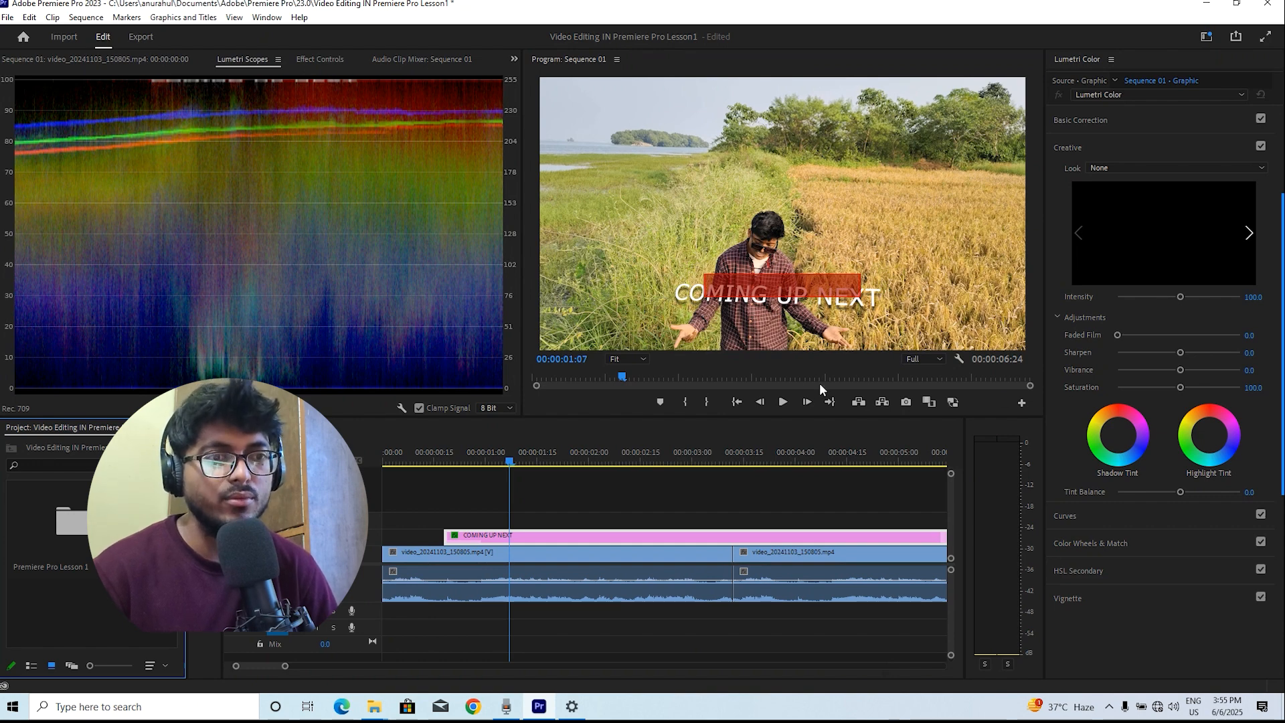
# Clear the COMING UP NEXT graphic clip from the timeline
pyautogui.click(591, 514)
pyautogui.rightClick(579, 540)
pyautogui.click(659, 101)
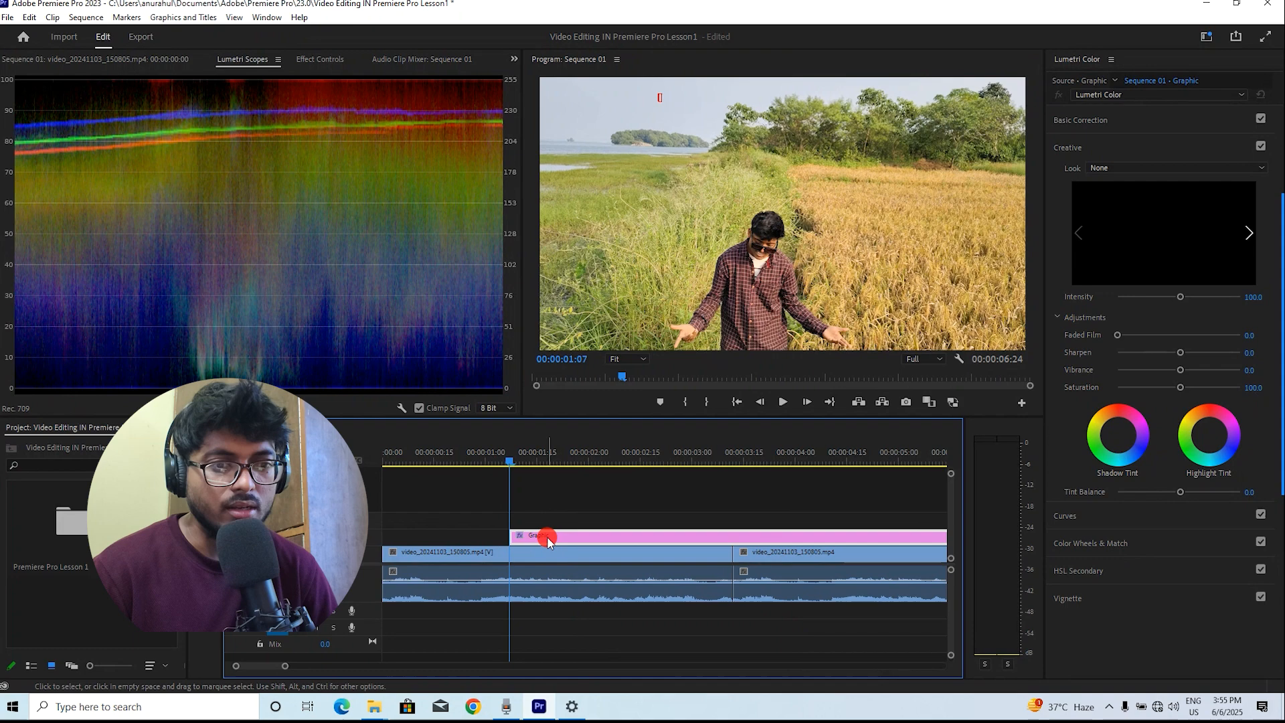
pyautogui.rightClick(547, 536)
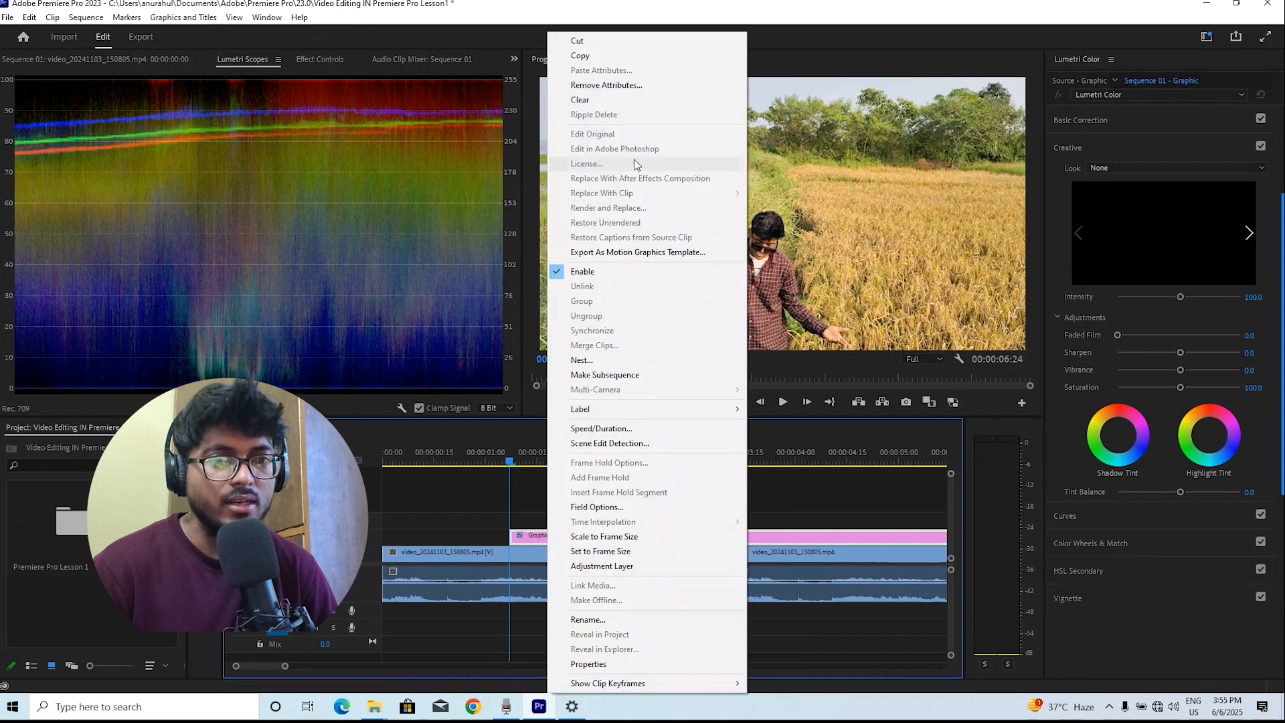
pyautogui.click(625, 102)
# Set the clip's Lumetri Color Faded Film to about 55.4, resetting a trial Sharpen change to 0
pyautogui.moveTo(545, 461); pyautogui.dragTo(565, 462)
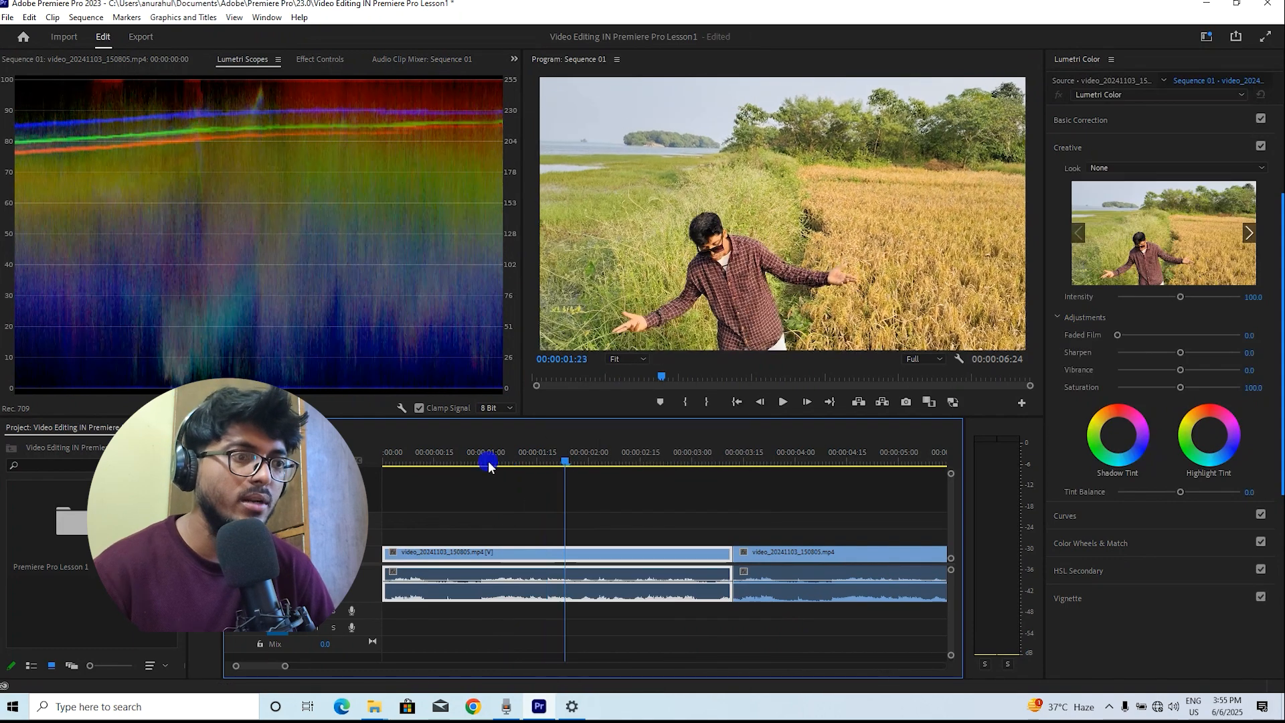
pyautogui.click(487, 461)
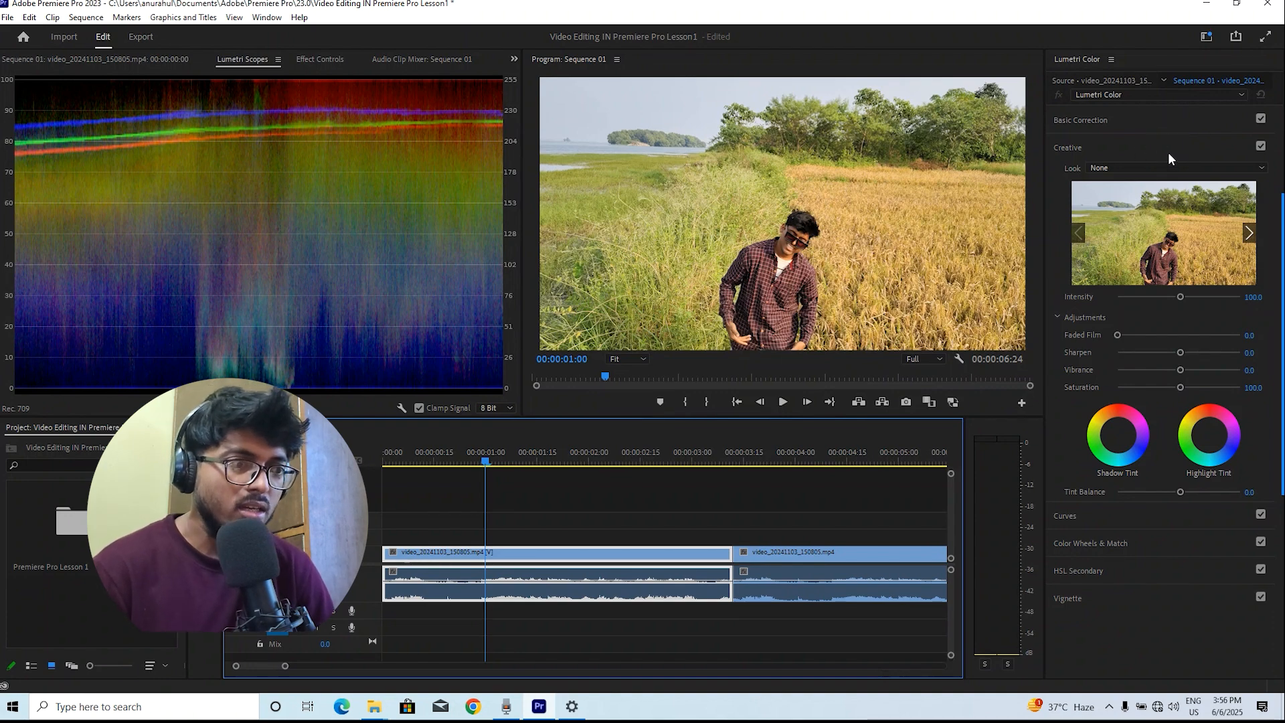
pyautogui.moveTo(1119, 335); pyautogui.dragTo(1185, 354)
pyautogui.moveTo(1180, 353); pyautogui.dragTo(1128, 364)
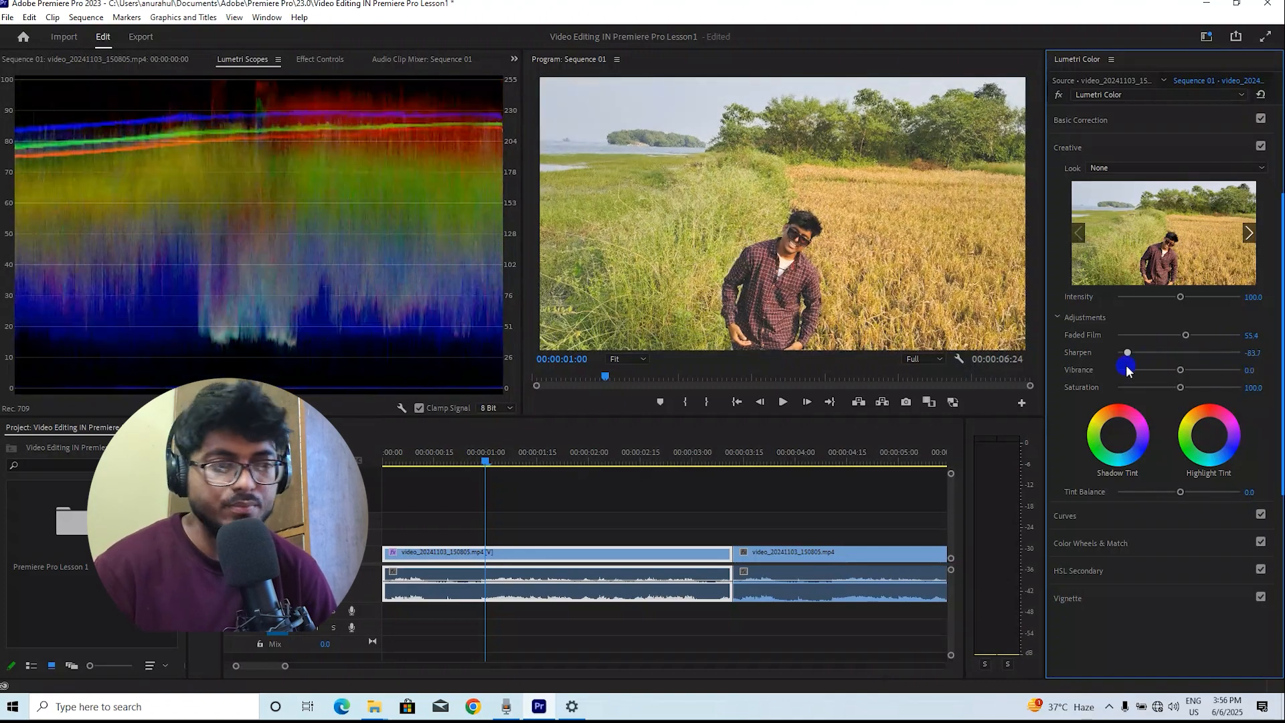
pyautogui.doubleClick(1232, 366)
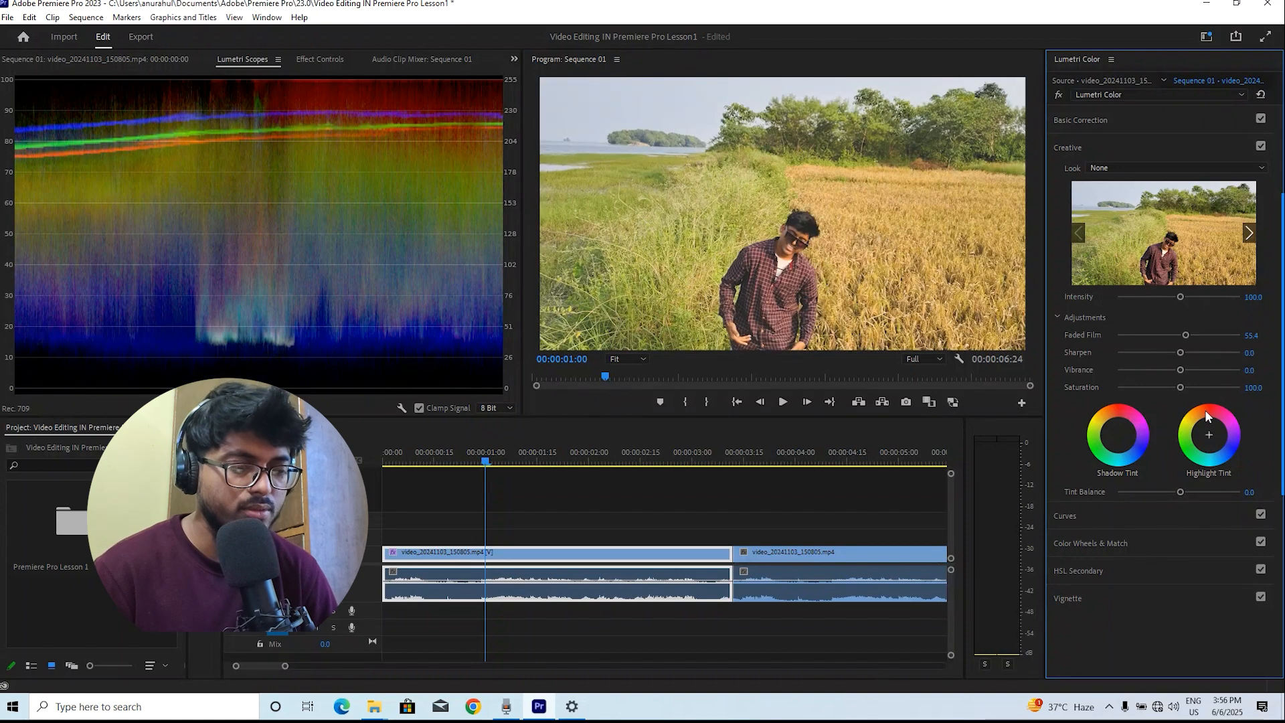
# Open the Curves section and add a point to the upper part of the master RGB curve
pyautogui.click(1096, 524)
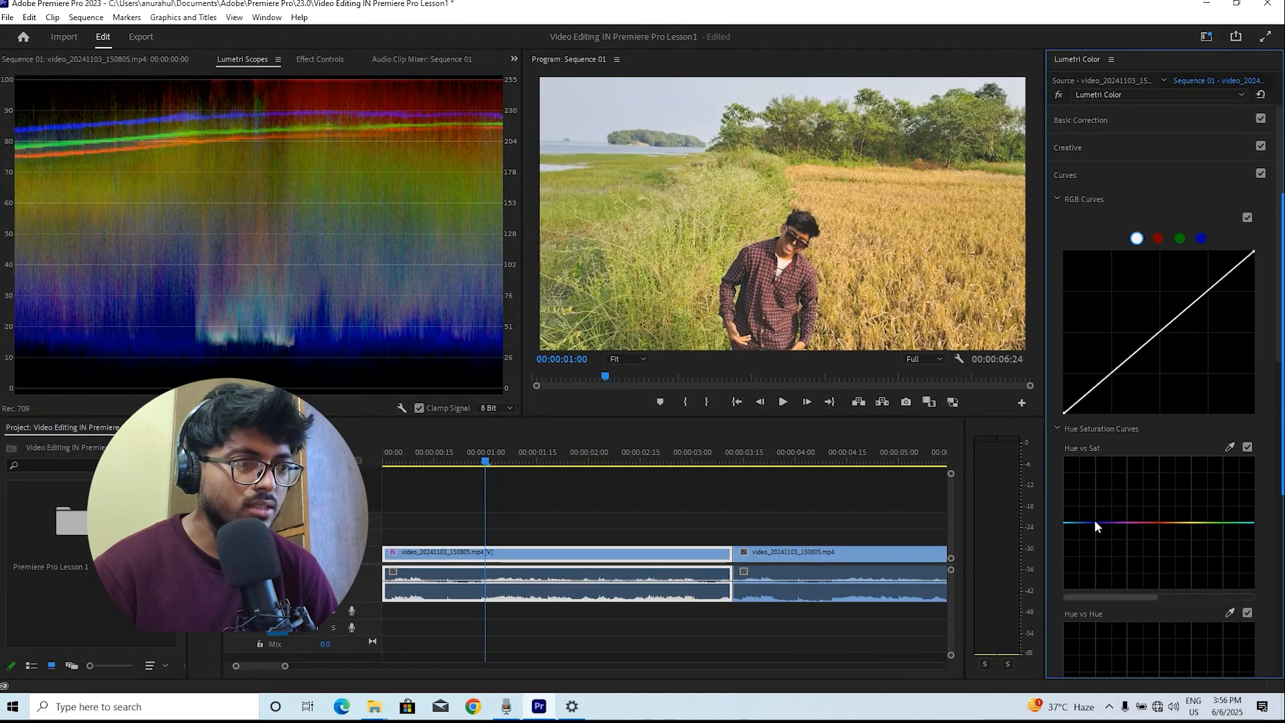
pyautogui.moveTo(1254, 259); pyautogui.dragTo(1208, 293)
pyautogui.keyDown('ctrl'); pyautogui.click(1208, 292); pyautogui.keyUp('ctrl')
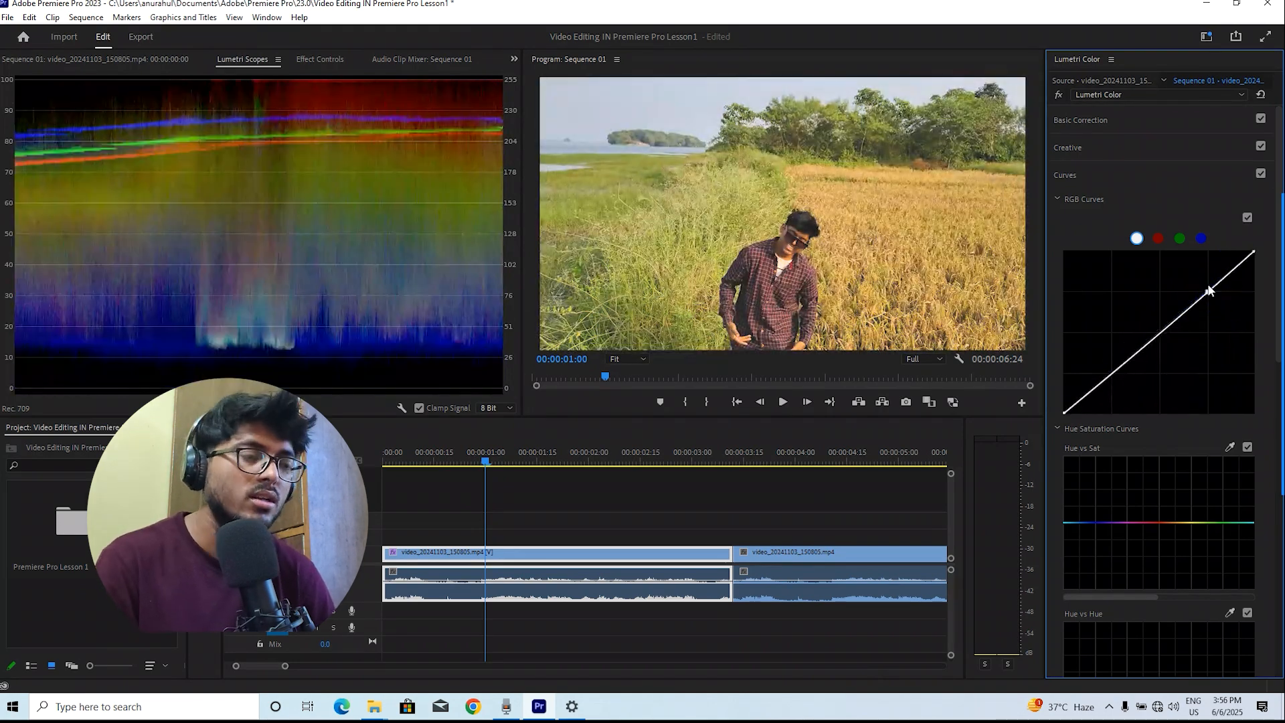
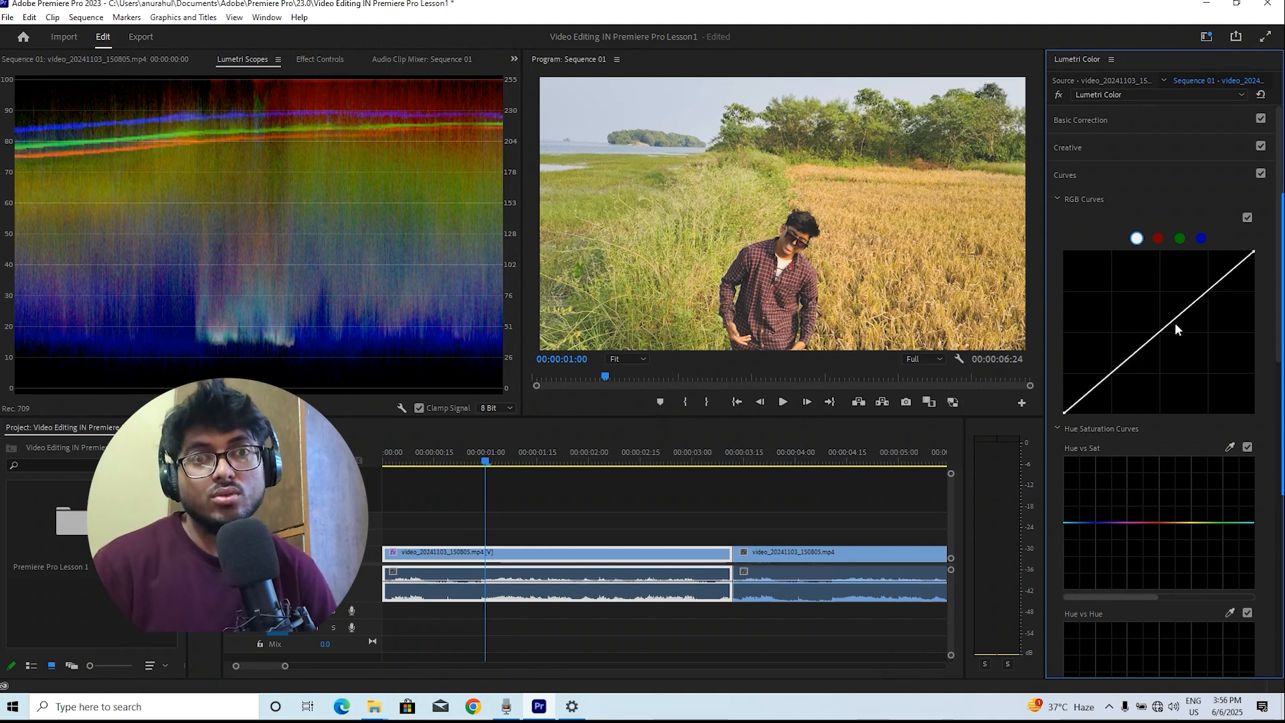
# Switch the workspace to Editing
pyautogui.click(273, 18)
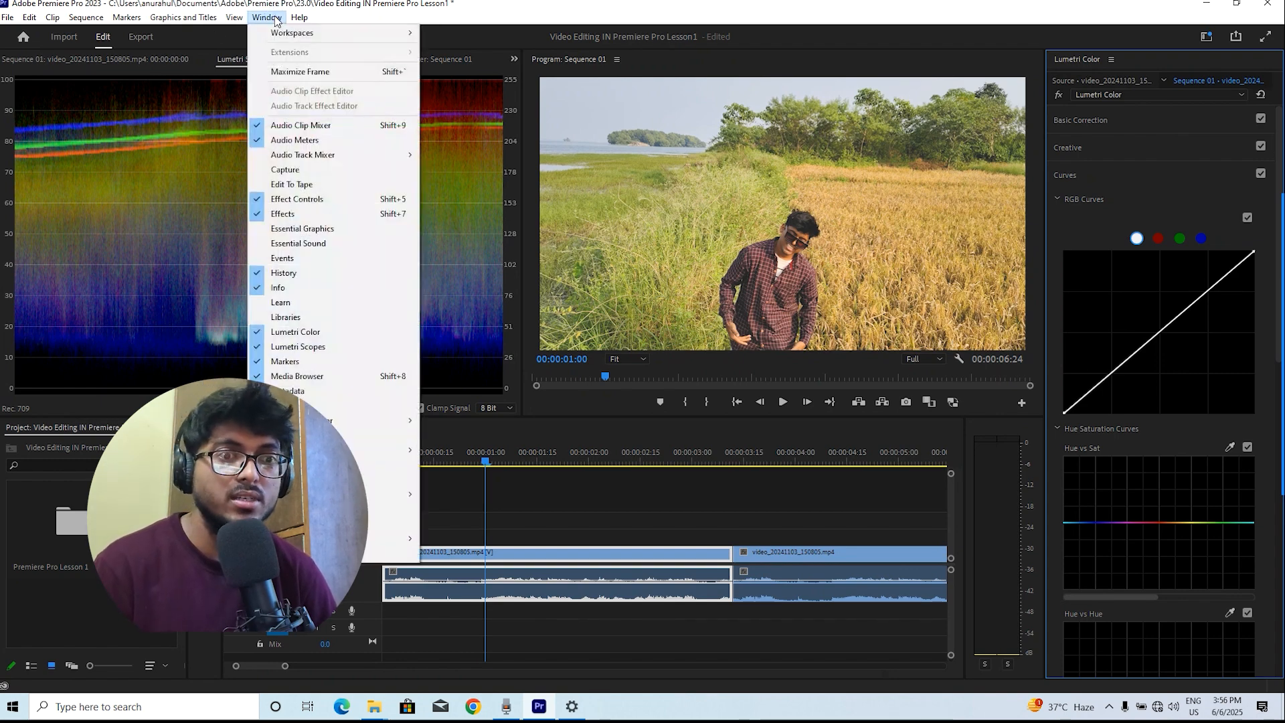
pyautogui.moveTo(276, 31)
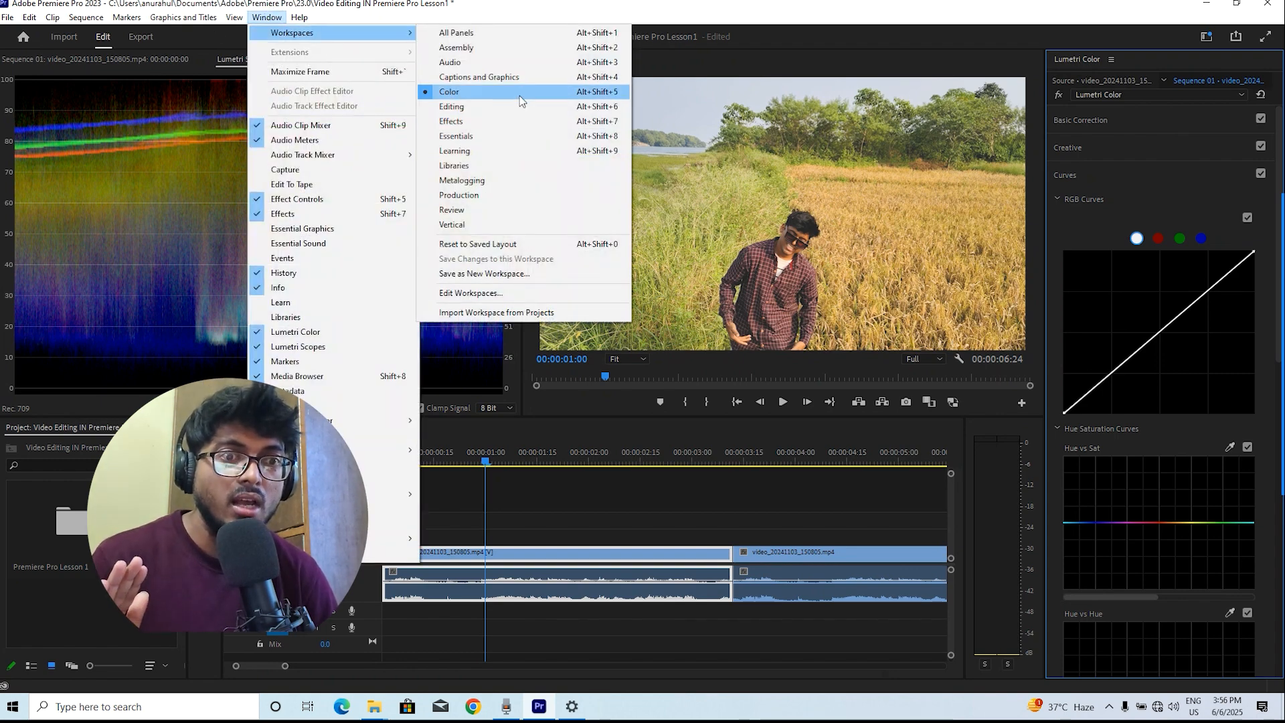
pyautogui.click(495, 107)
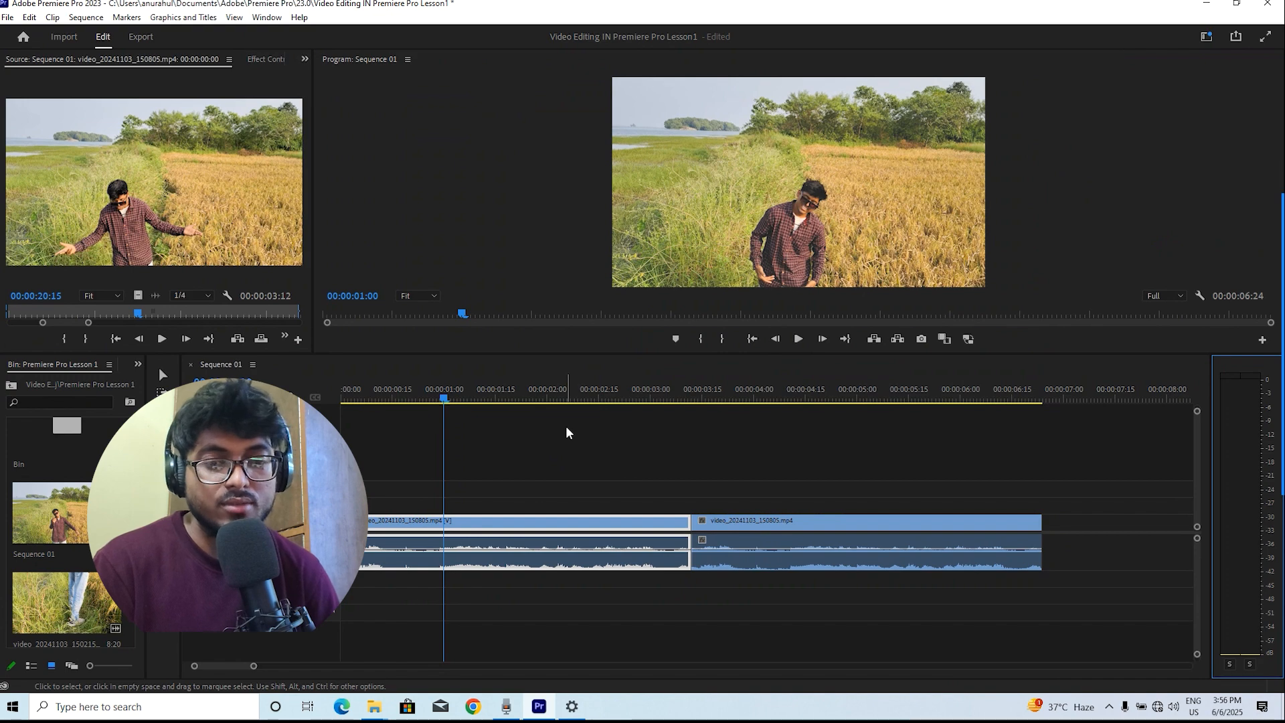
# Zoom in on the timeline and play the sequence from its start
pyautogui.click(444, 398)
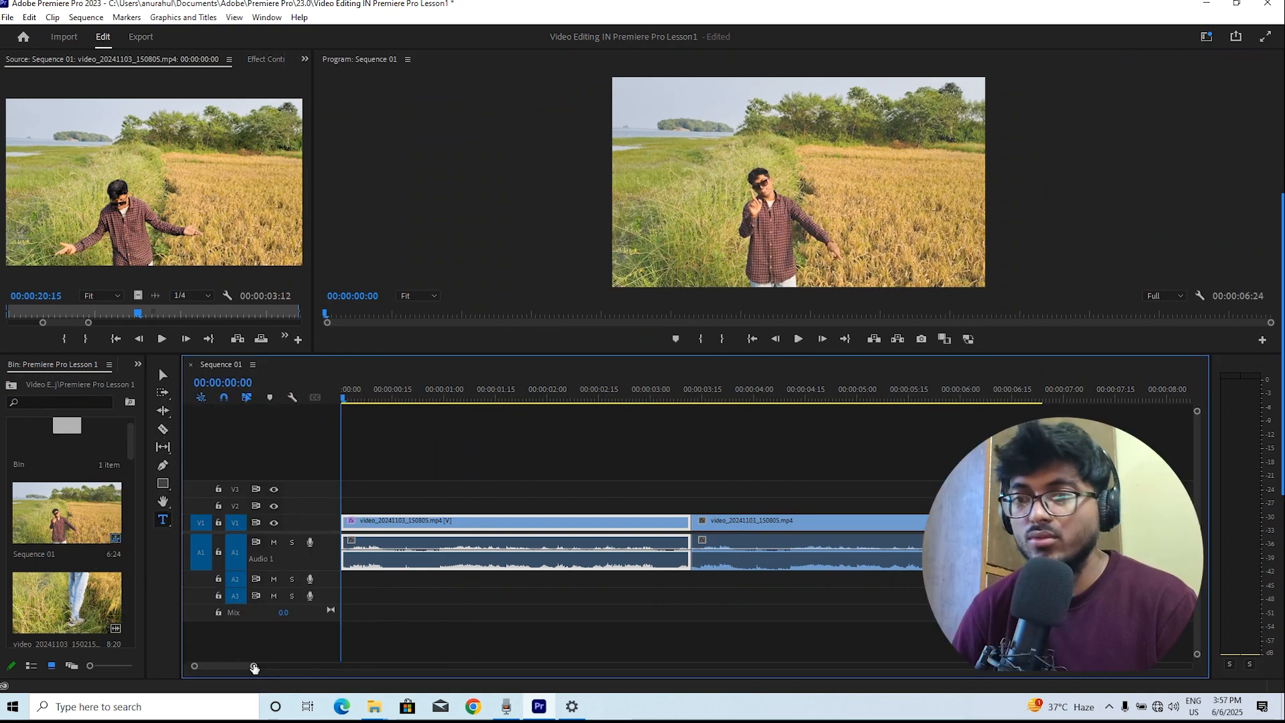
pyautogui.moveTo(251, 666); pyautogui.dragTo(330, 678)
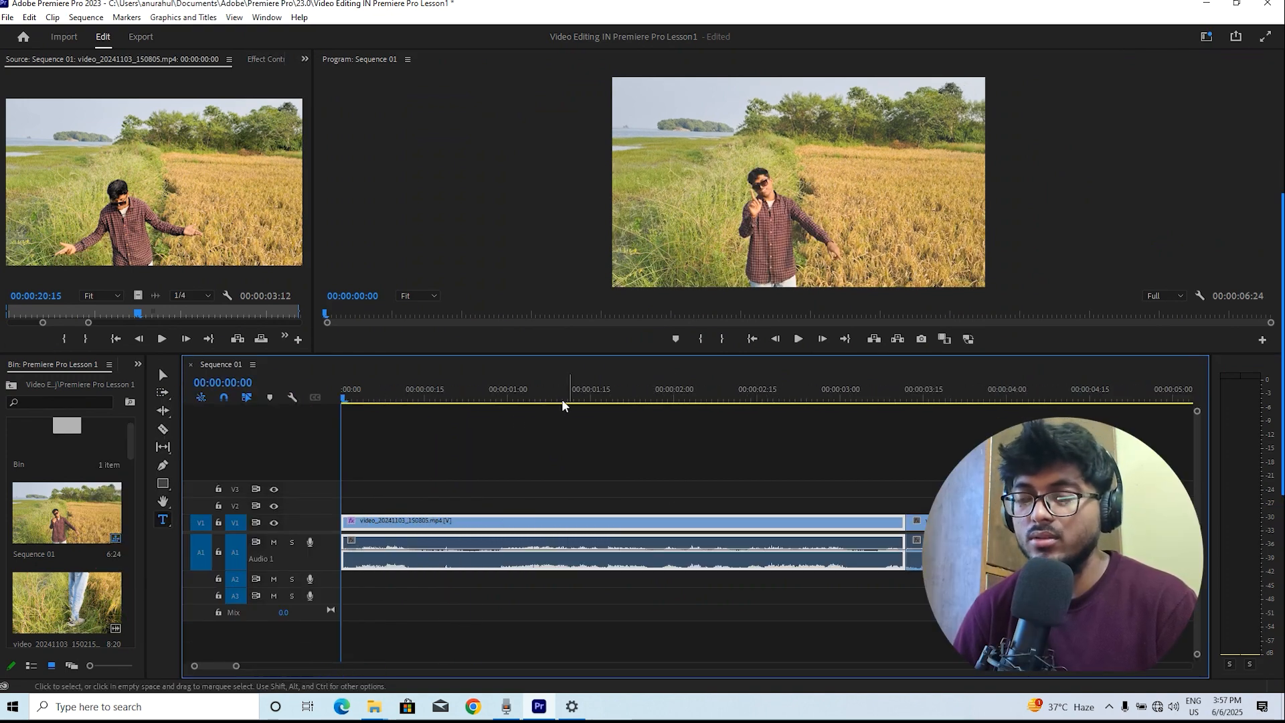
pyautogui.press('space')
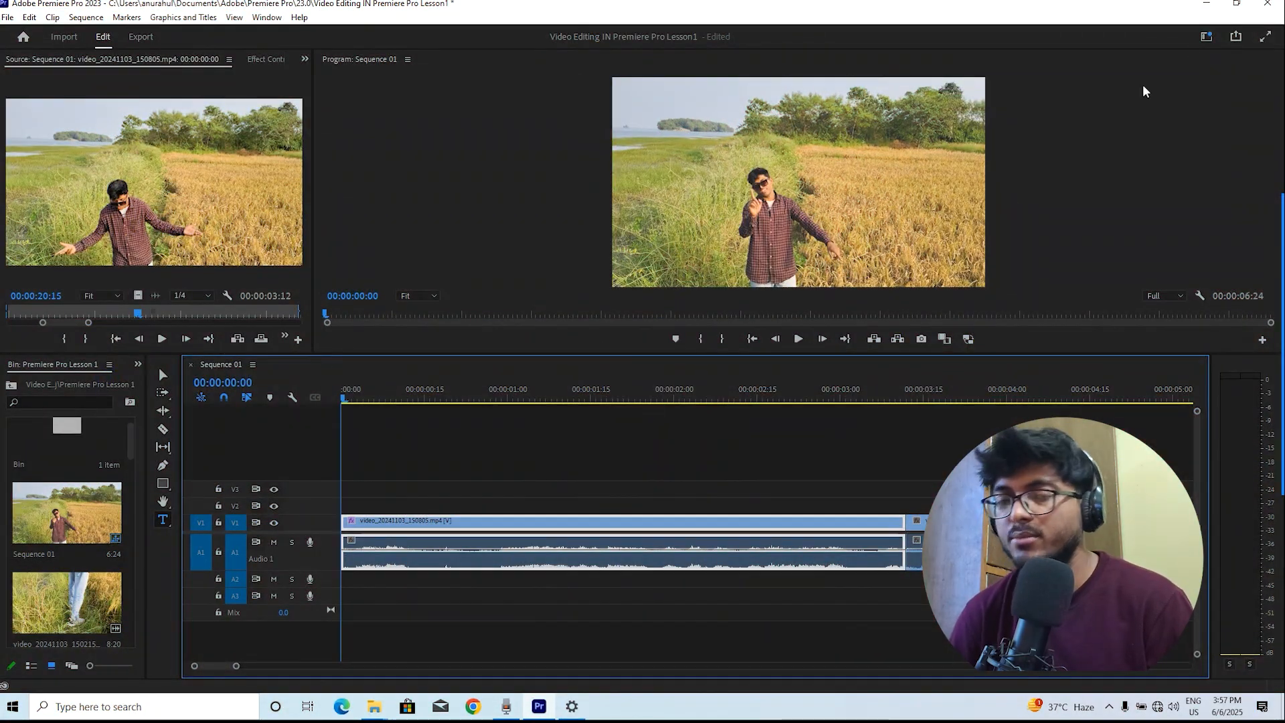
pyautogui.click(1161, 150)
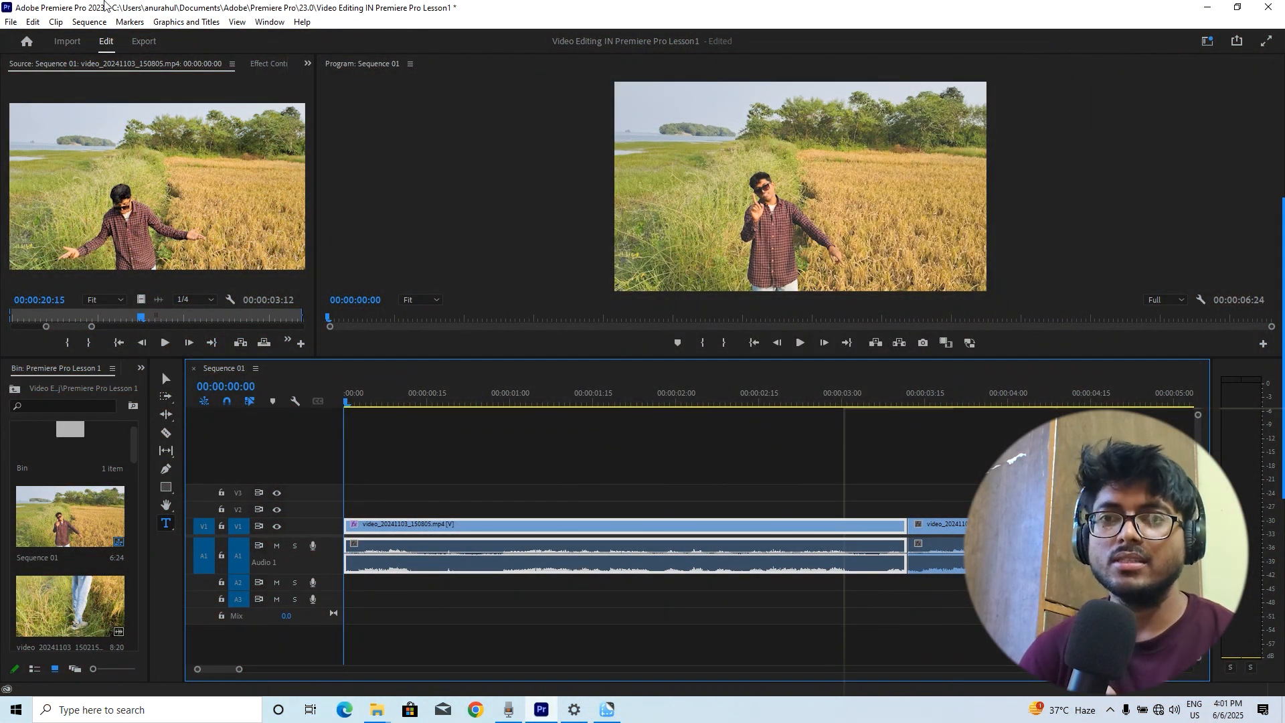
# Switch the workspace to Effects
pyautogui.click(270, 22)
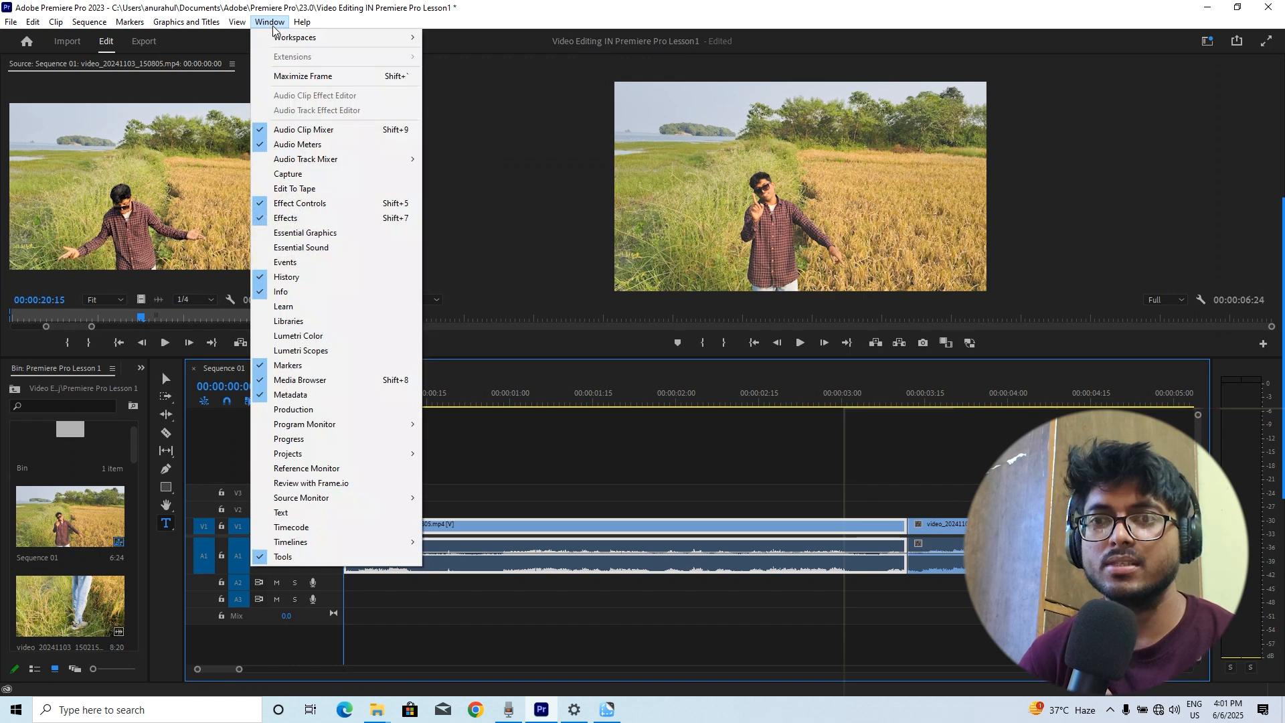
pyautogui.moveTo(304, 38)
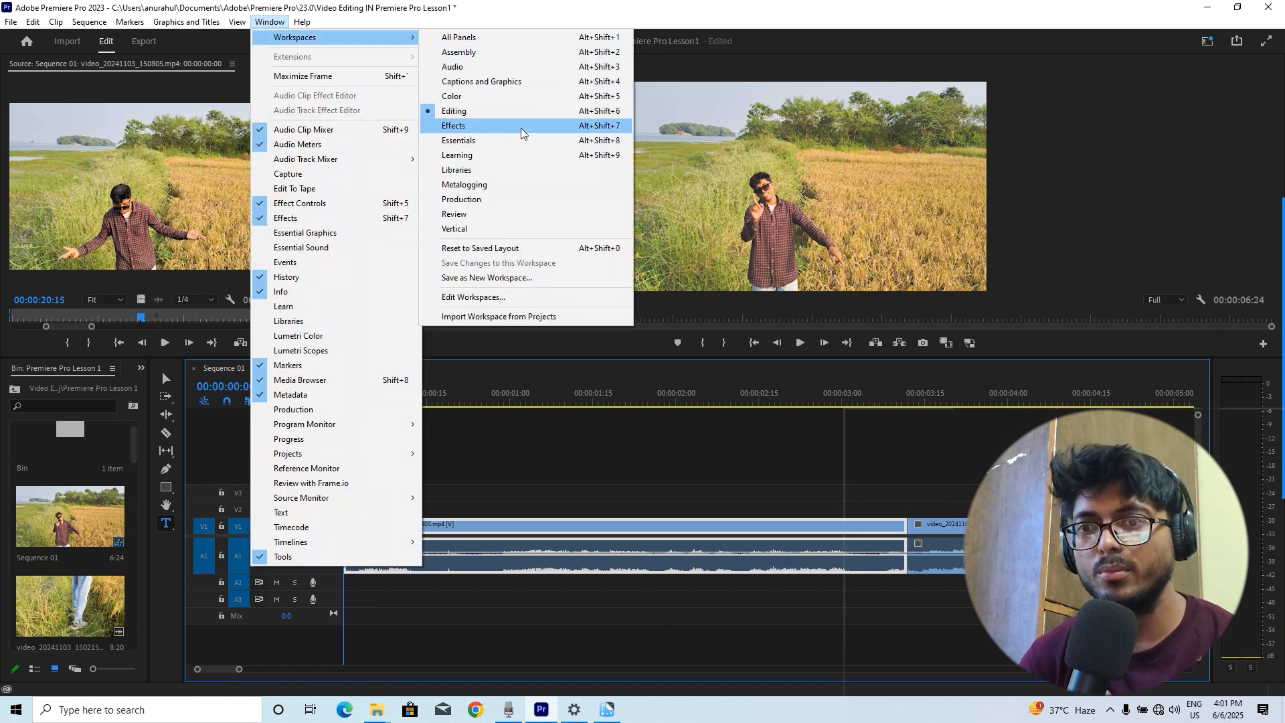
pyautogui.click(507, 111)
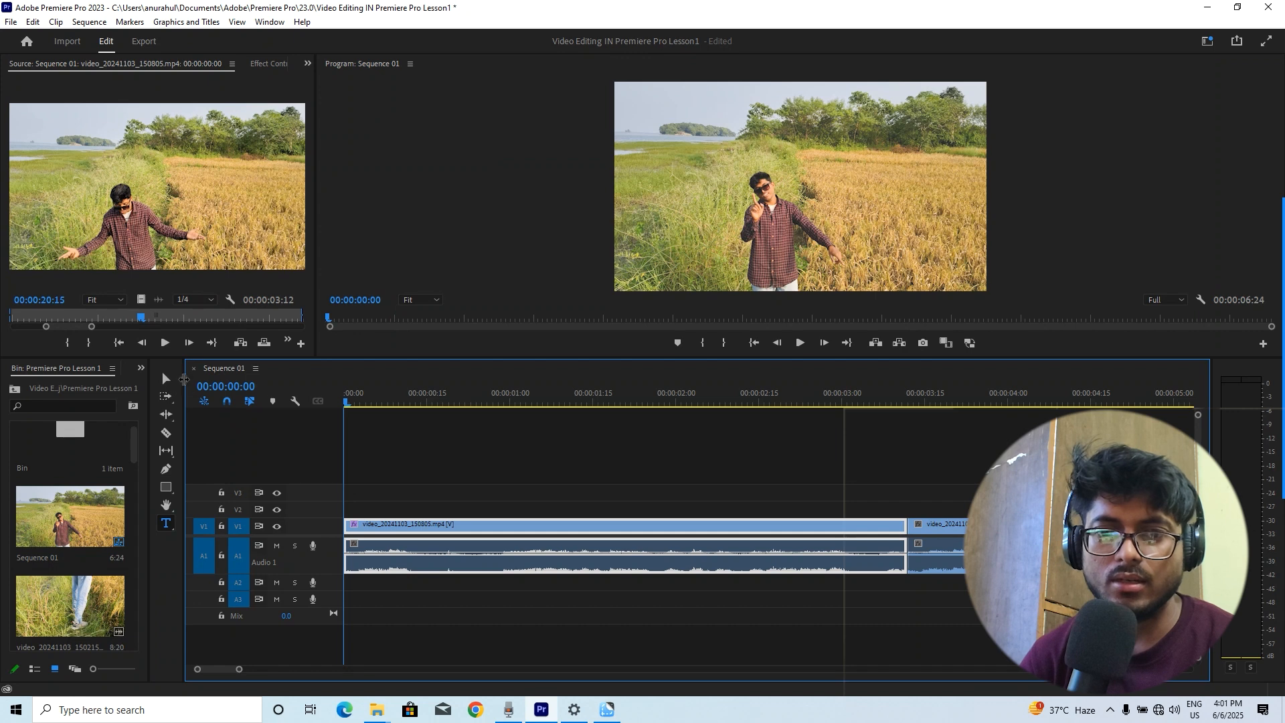
pyautogui.click(269, 21)
pyautogui.moveTo(348, 38)
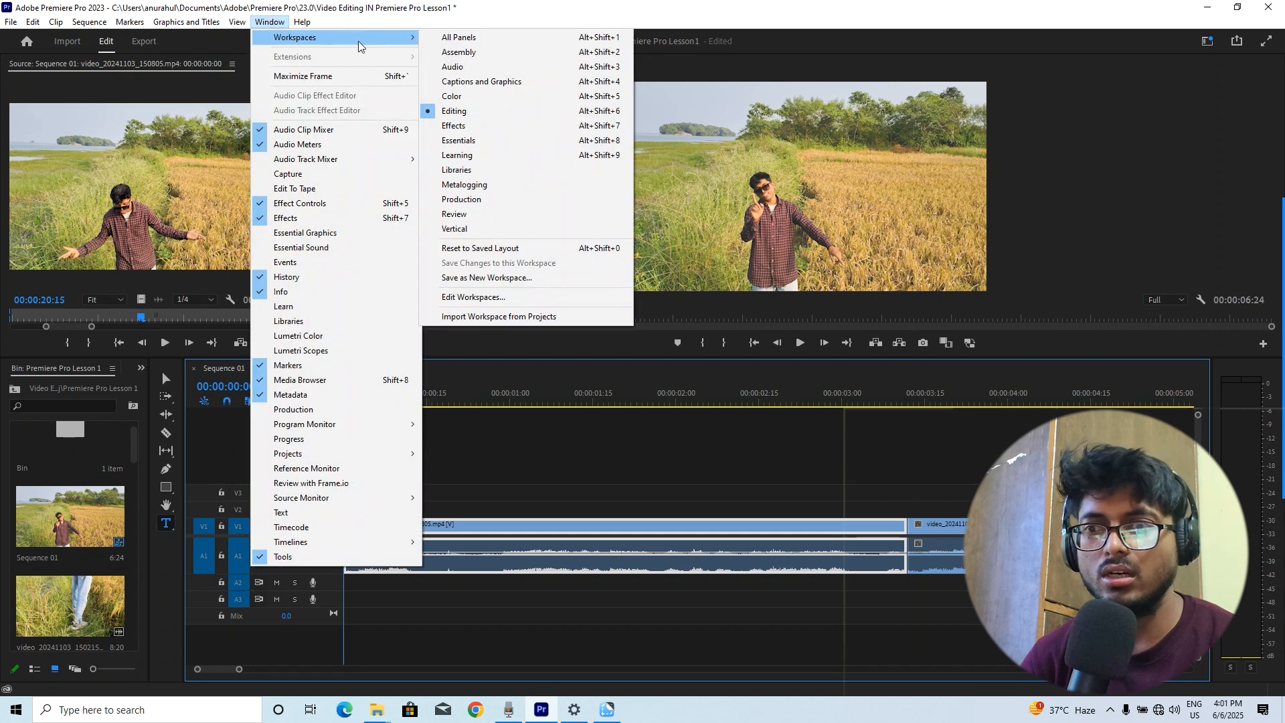
pyautogui.click(493, 124)
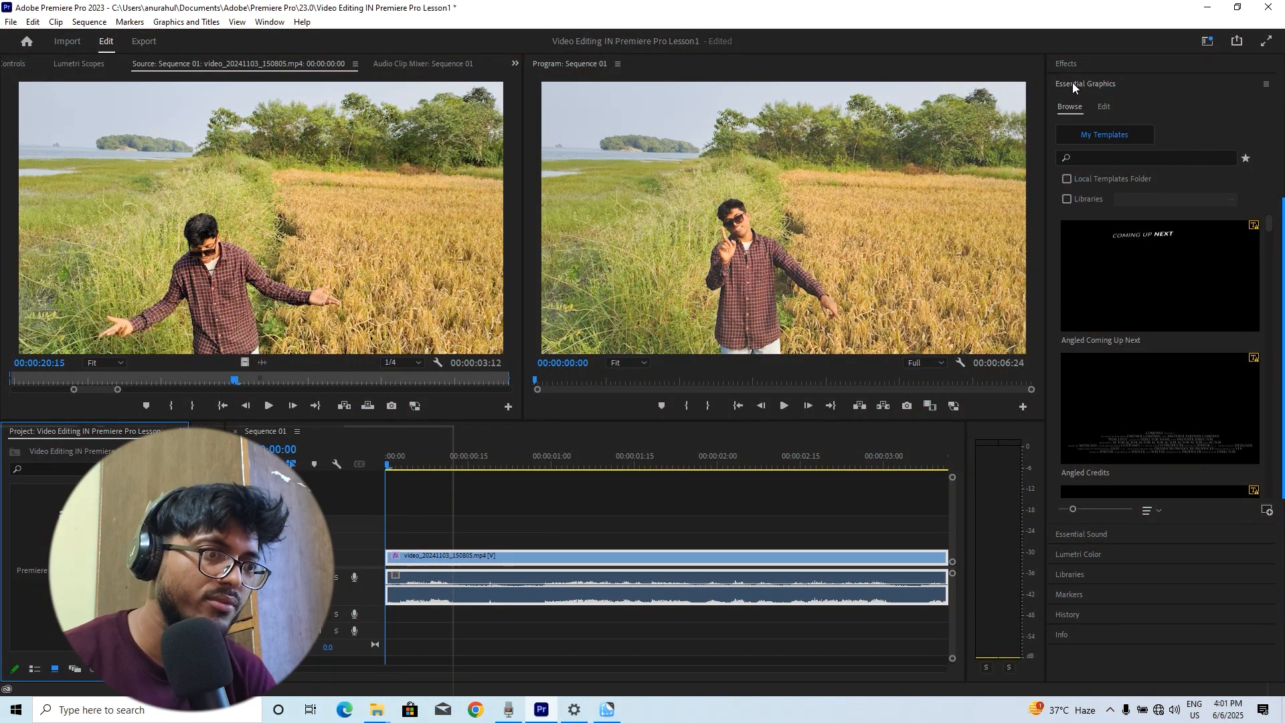
# Scroll through the Essential Graphics templates and set the playhead at about 00:00:00:24
pyautogui.scroll(-5, 1182, 488)
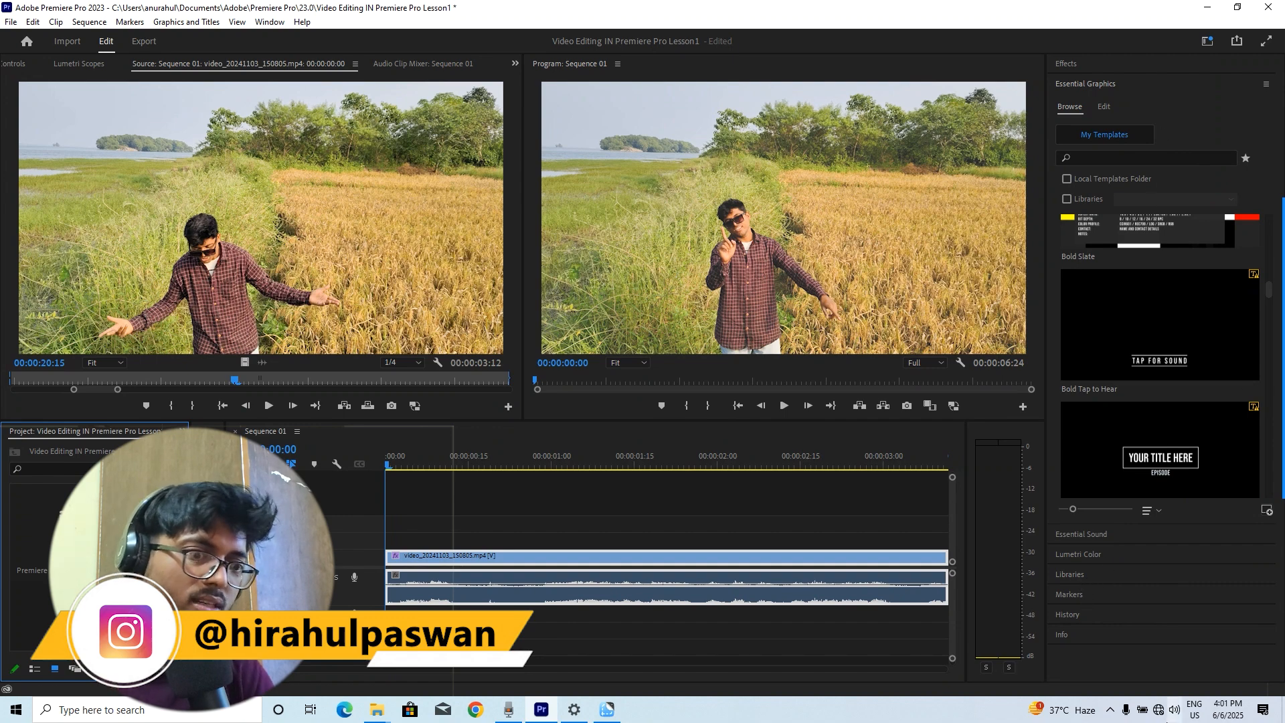
pyautogui.click(516, 460)
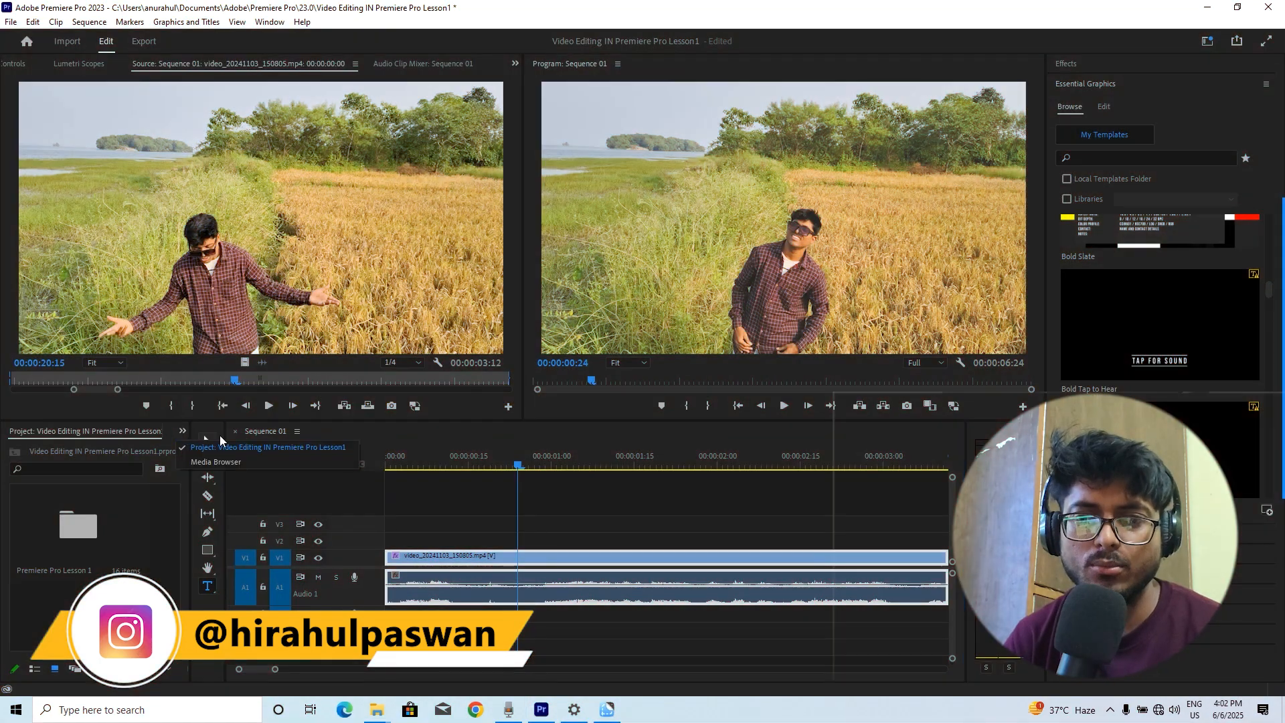
# Widen the Project panel beside the timeline
pyautogui.click(182, 431)
pyautogui.click(199, 446)
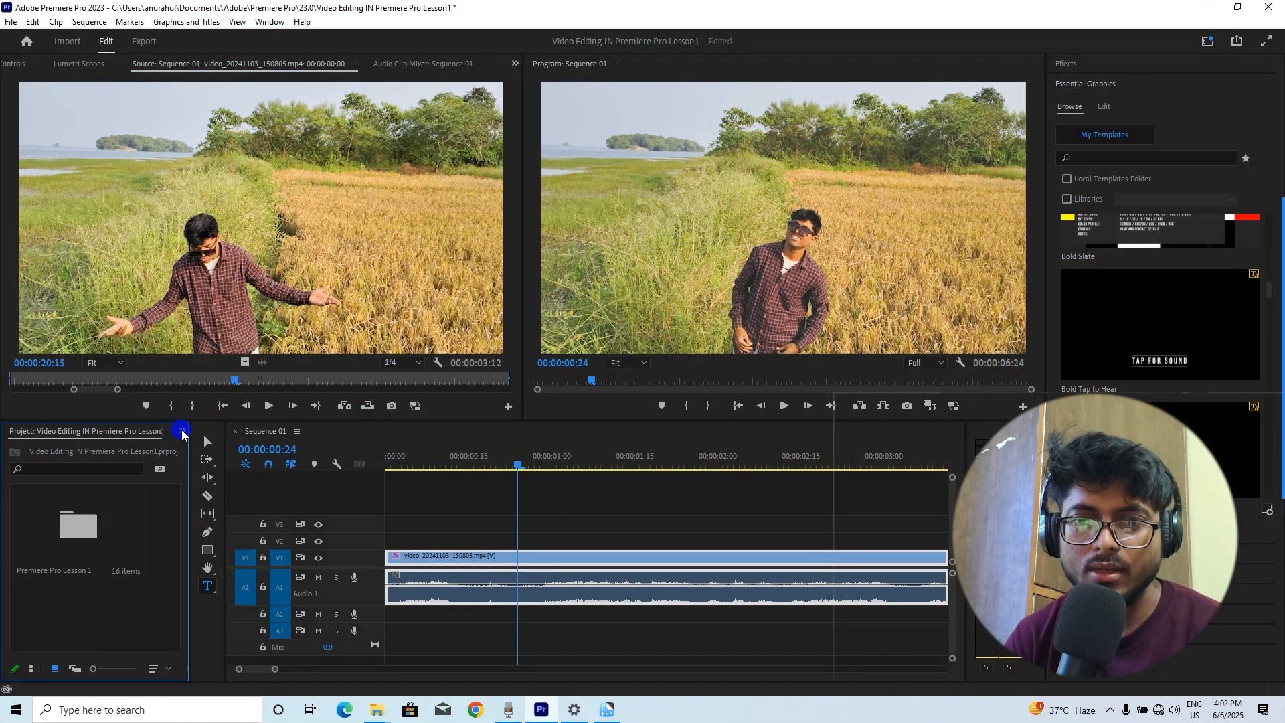
pyautogui.moveTo(190, 457); pyautogui.dragTo(256, 467)
# Open Effect Controls and play the sequence again from the start
pyautogui.click(15, 64)
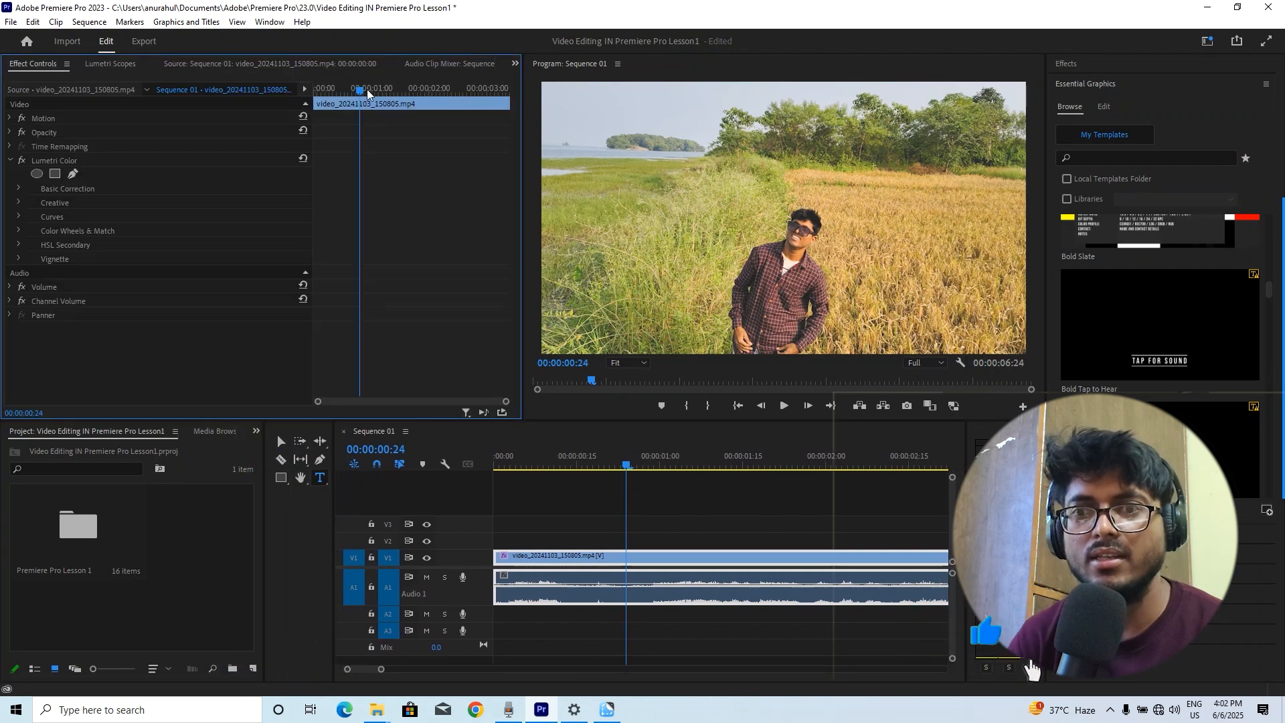
pyautogui.moveTo(363, 91); pyautogui.dragTo(254, 126)
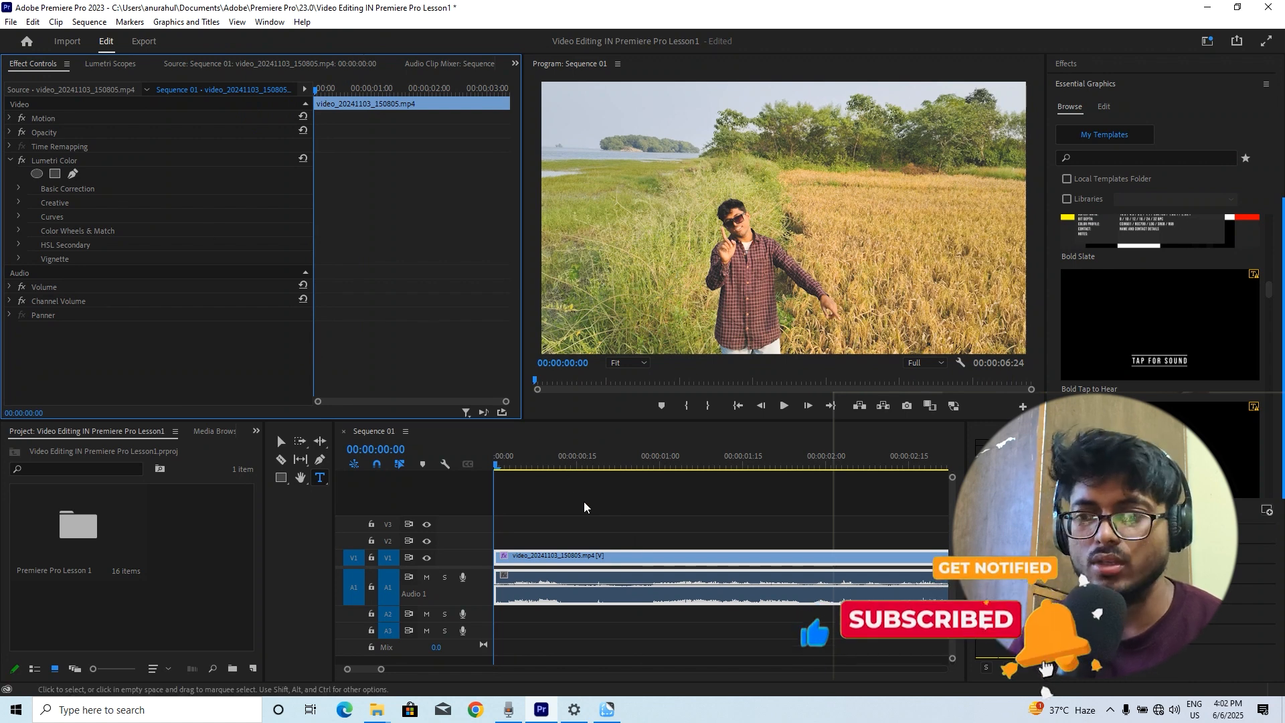
pyautogui.click(555, 466)
pyautogui.press('Home')
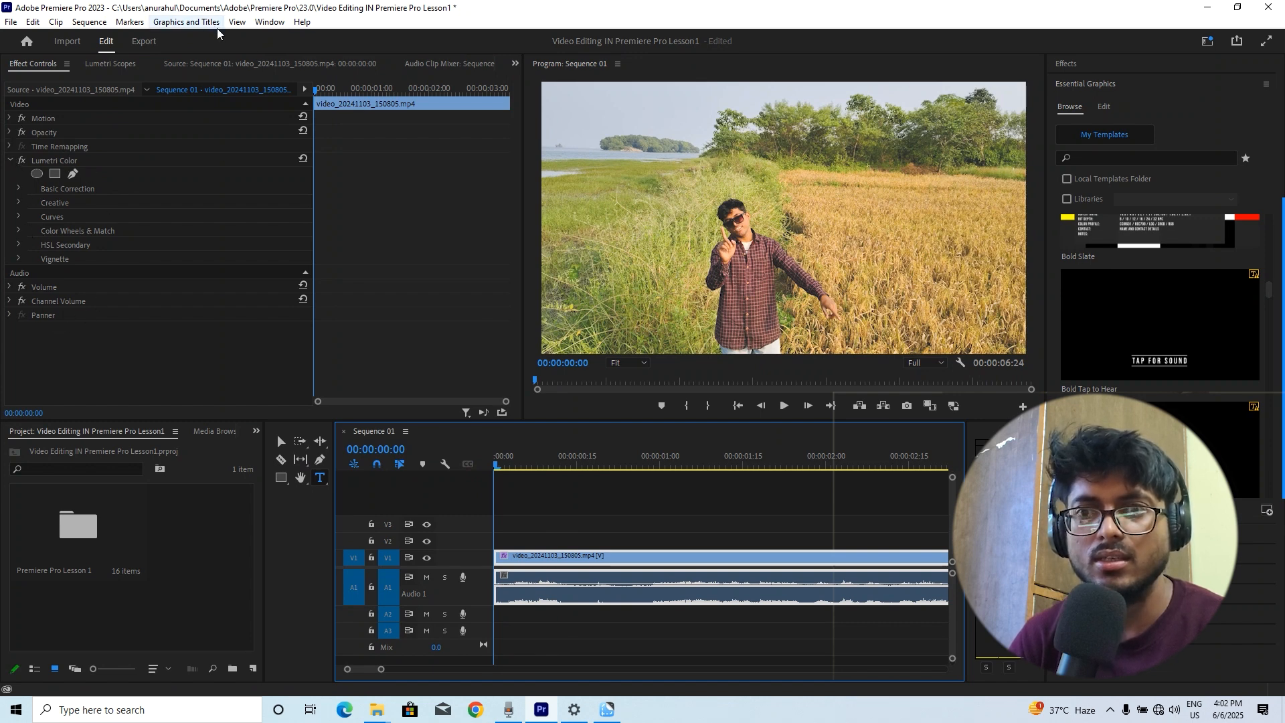
pyautogui.press('space')
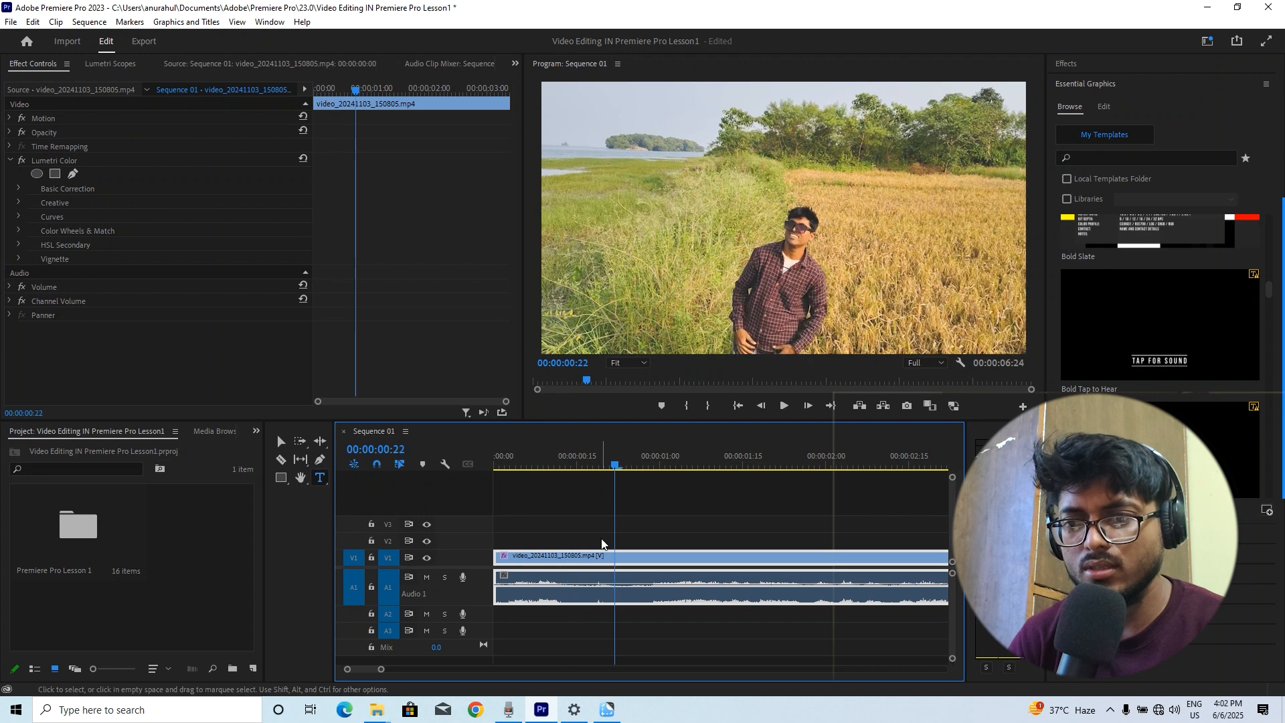
# Open the Essential Graphics Edit tab and the Essential Sound panel
pyautogui.click(1103, 107)
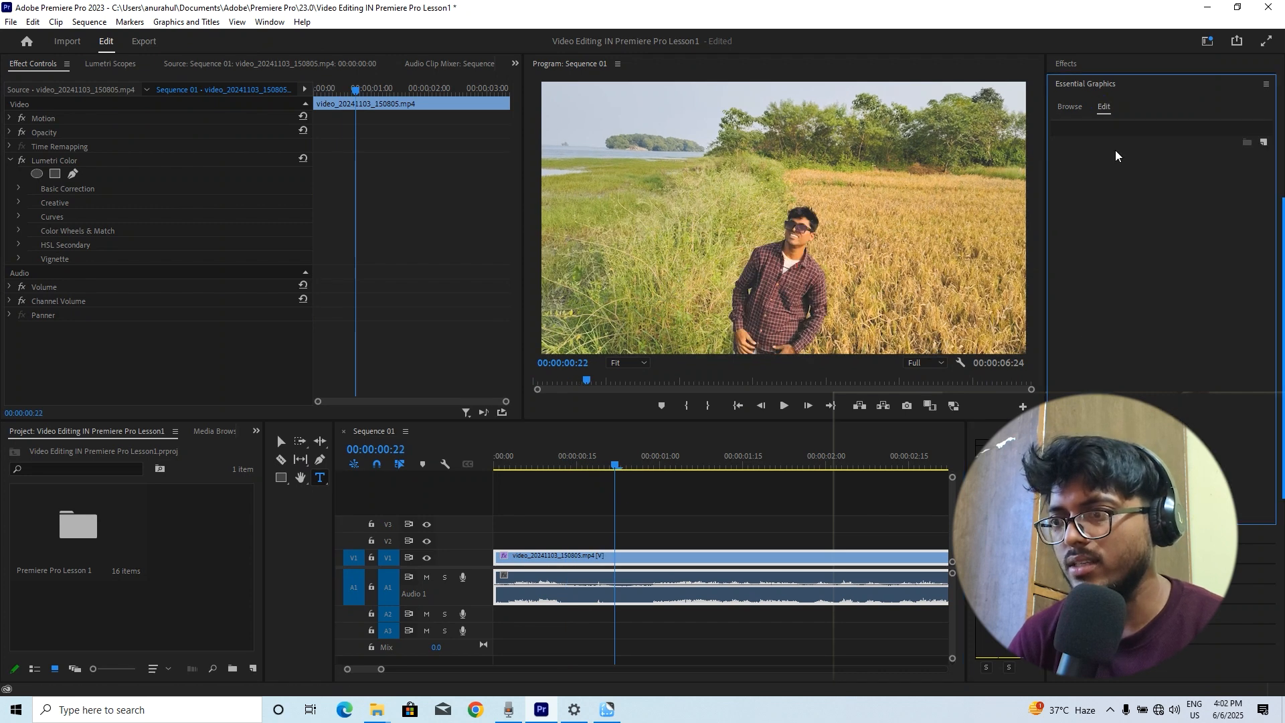
pyautogui.click(1124, 534)
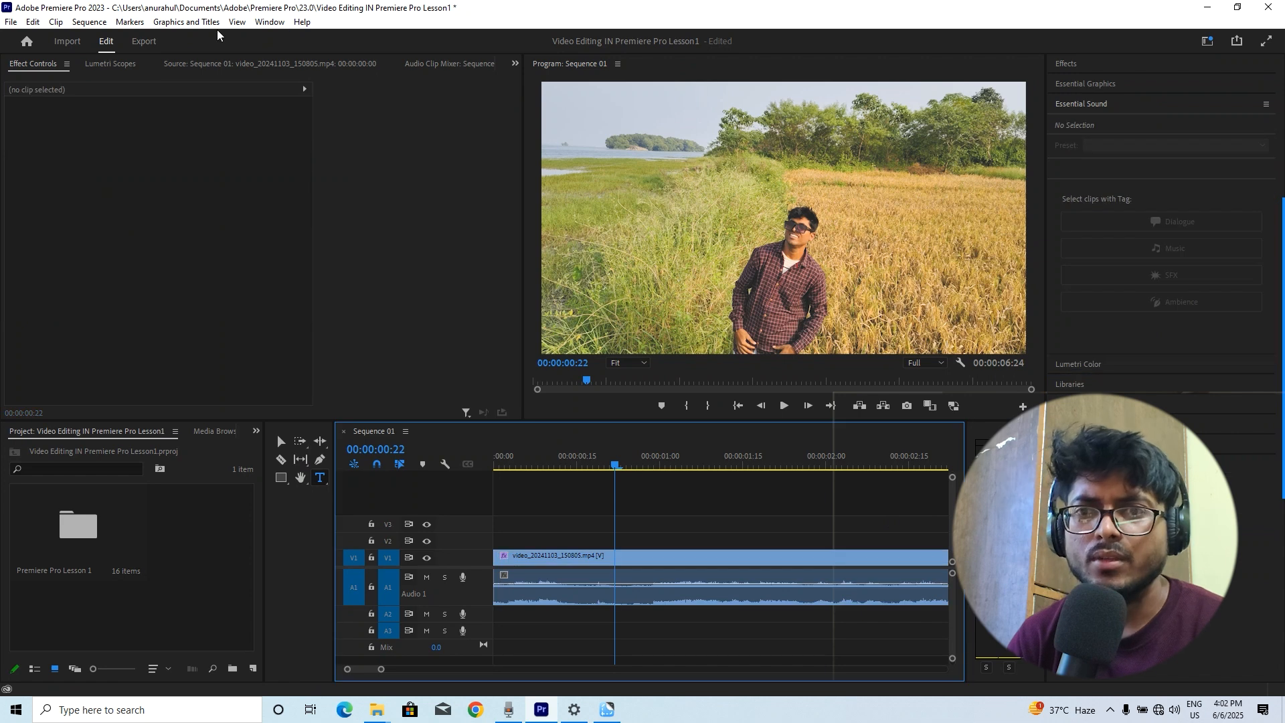
# Switch the workspace to Essentials
pyautogui.click(269, 22)
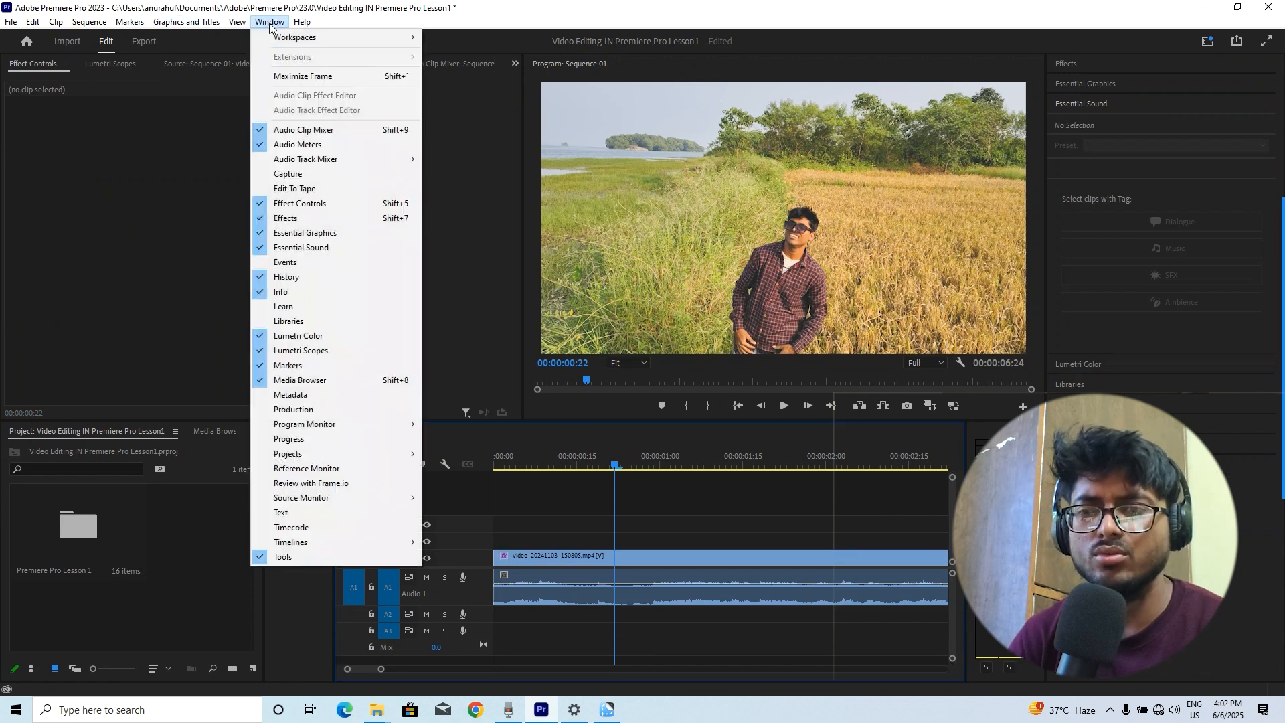
pyautogui.moveTo(305, 42)
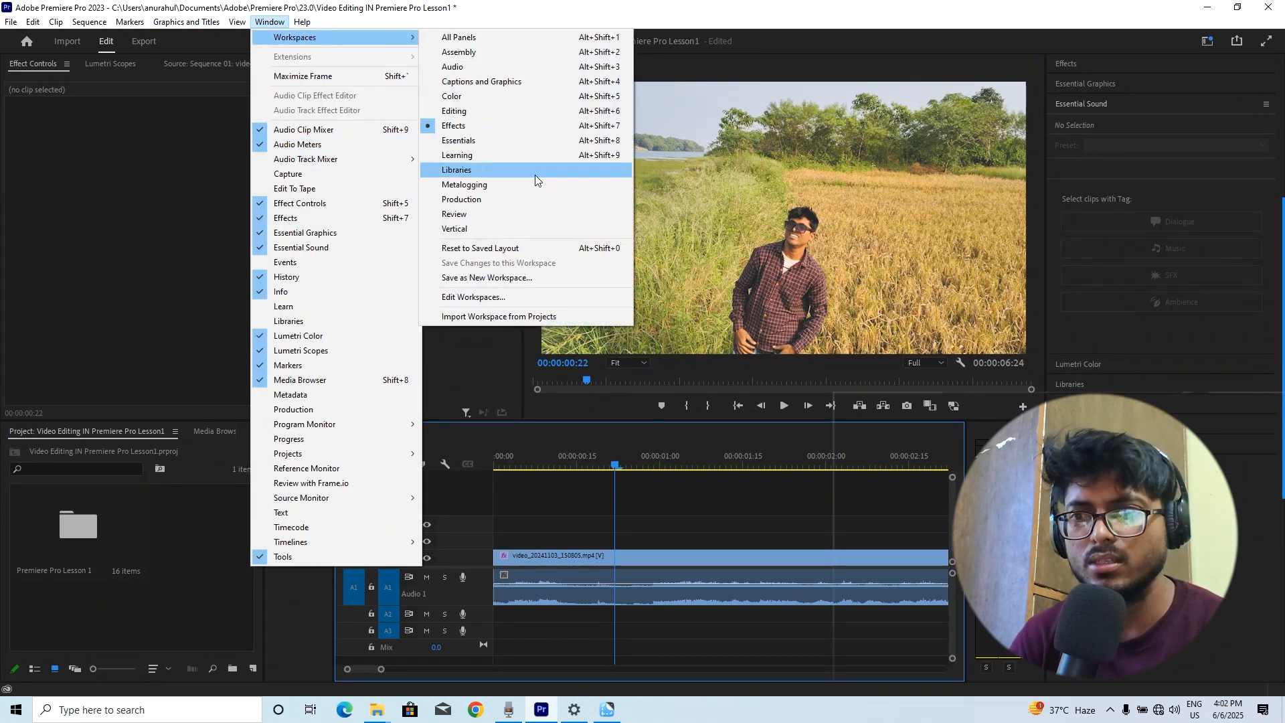
pyautogui.click(514, 139)
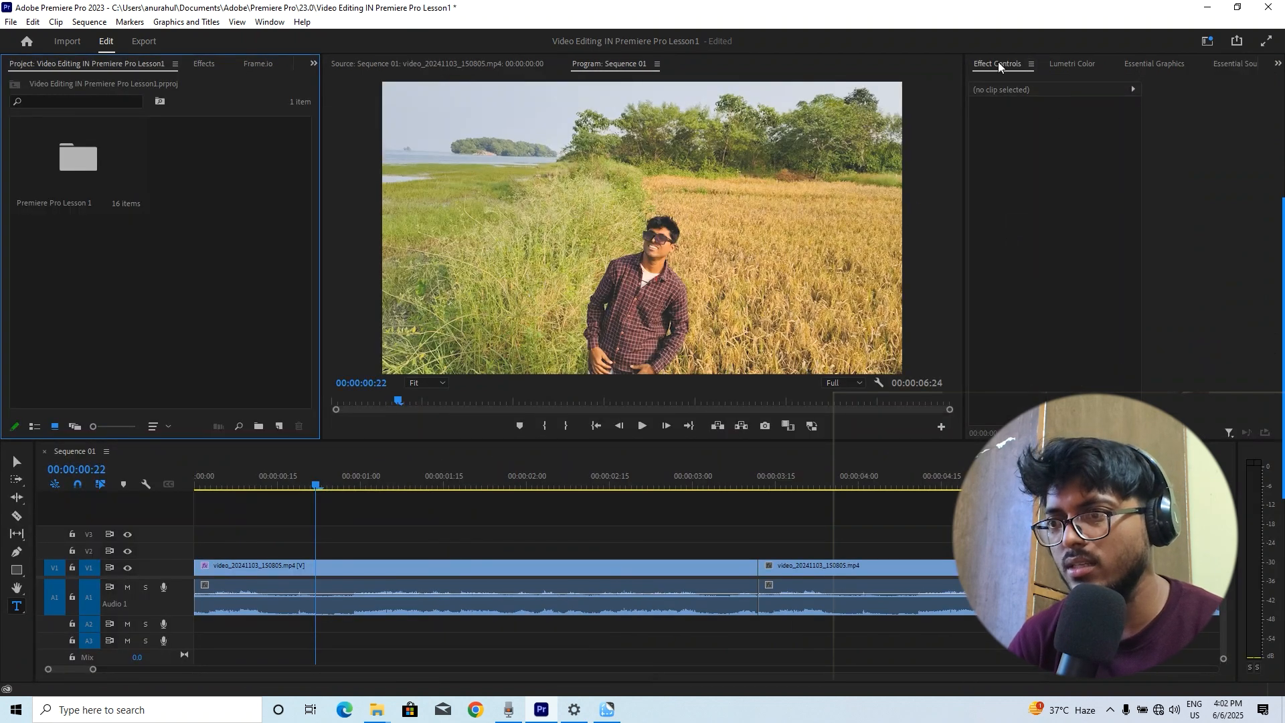
# Go through the Lumetri Color, Essential Graphics and Essential Sound tabs and enlarge the timeline panel
pyautogui.click(1084, 60)
pyautogui.click(1151, 64)
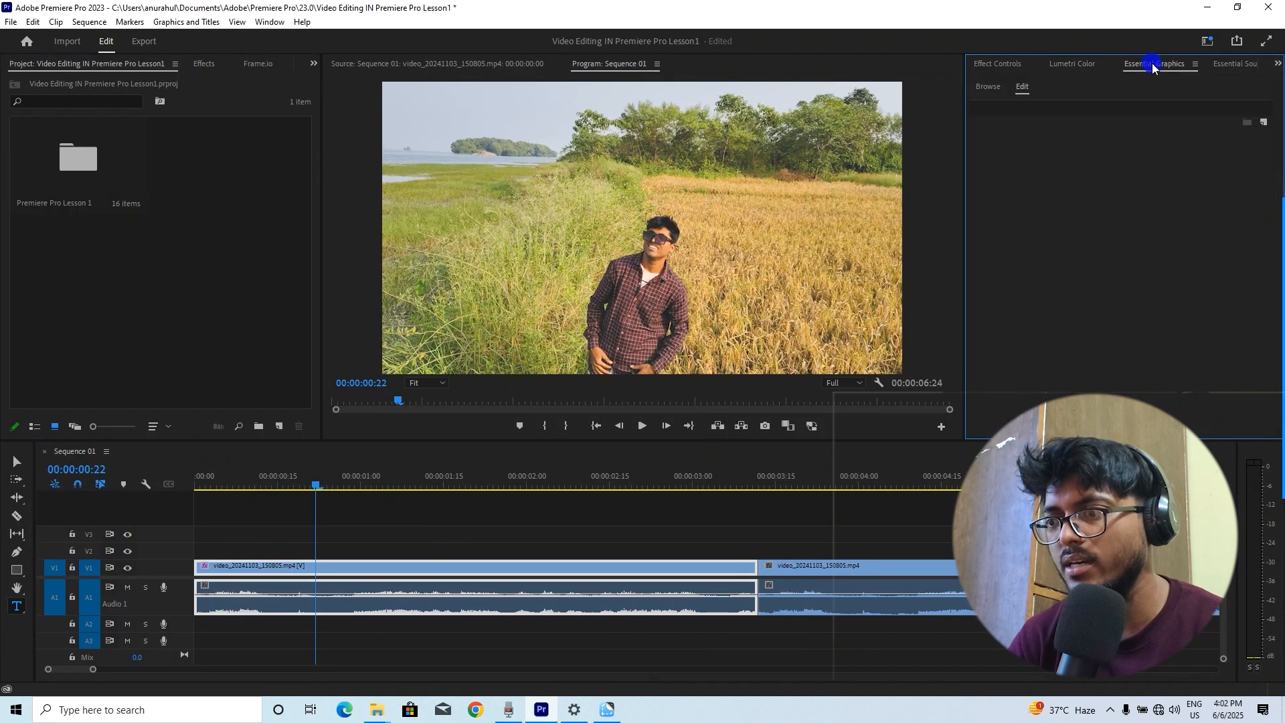
pyautogui.click(1231, 63)
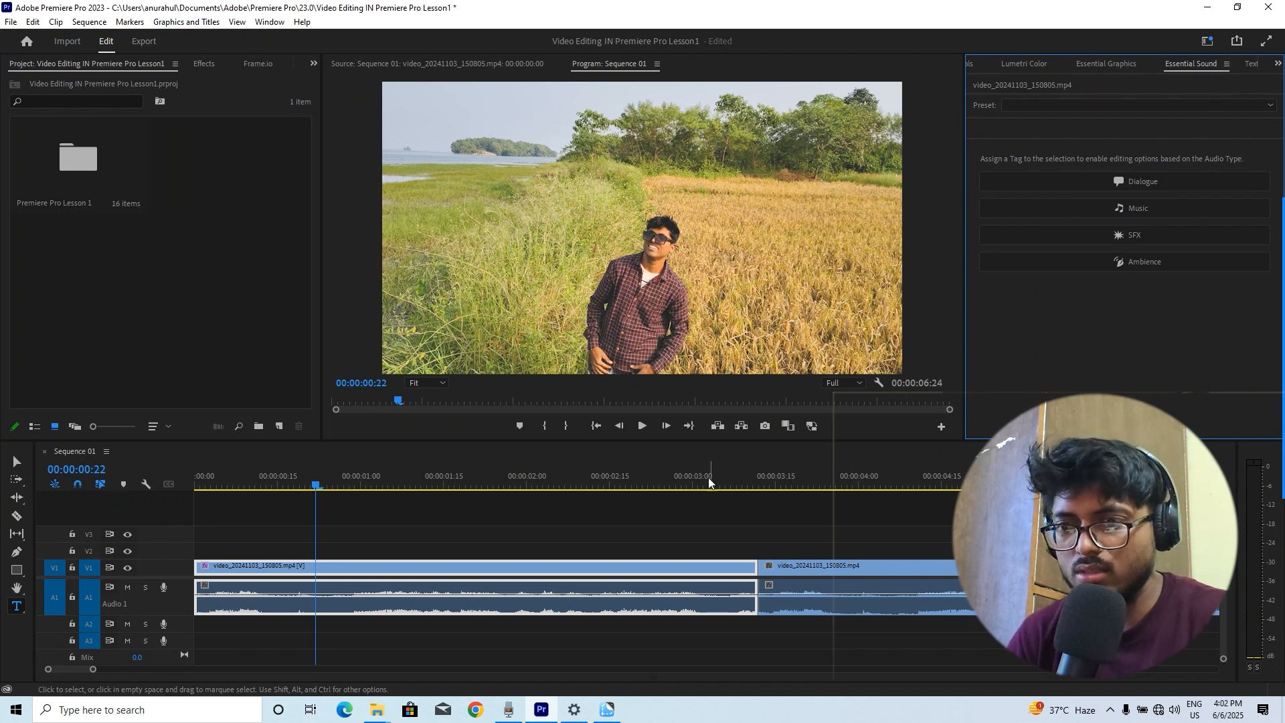
pyautogui.moveTo(717, 434); pyautogui.dragTo(717, 392)
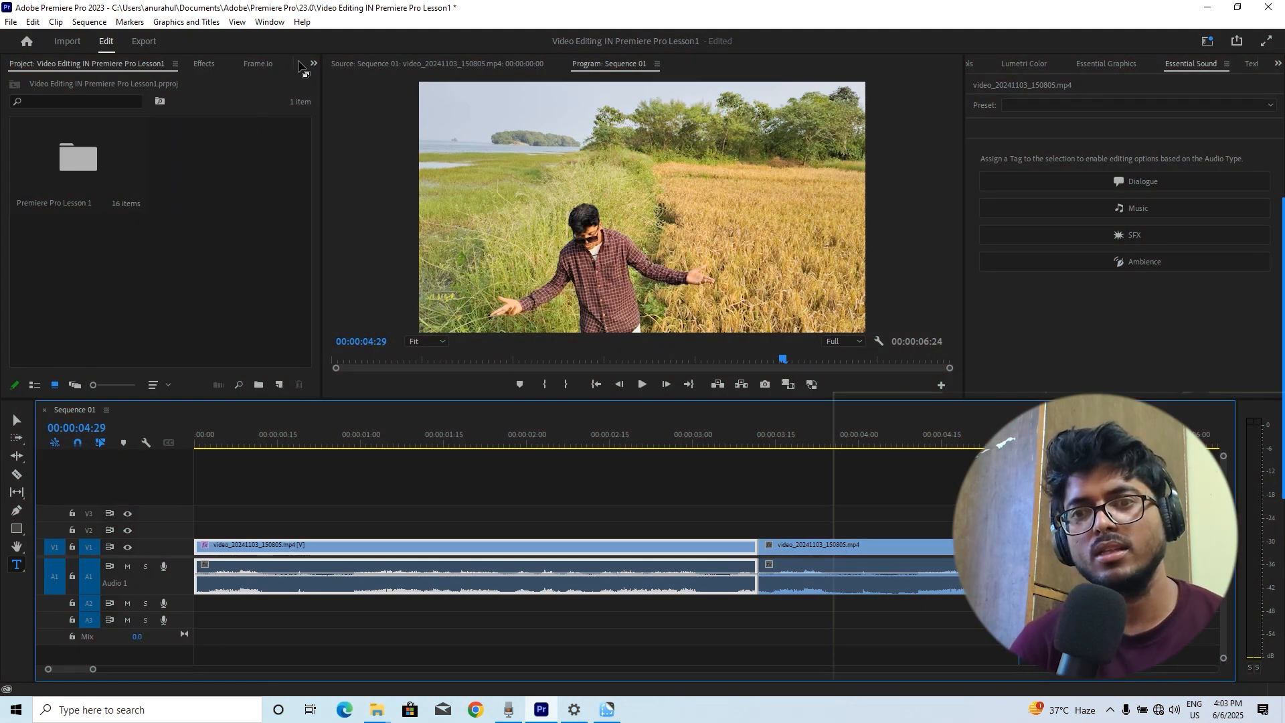
# Browse the Video Transitions and Iris folders in the Effects panel
pyautogui.click(209, 65)
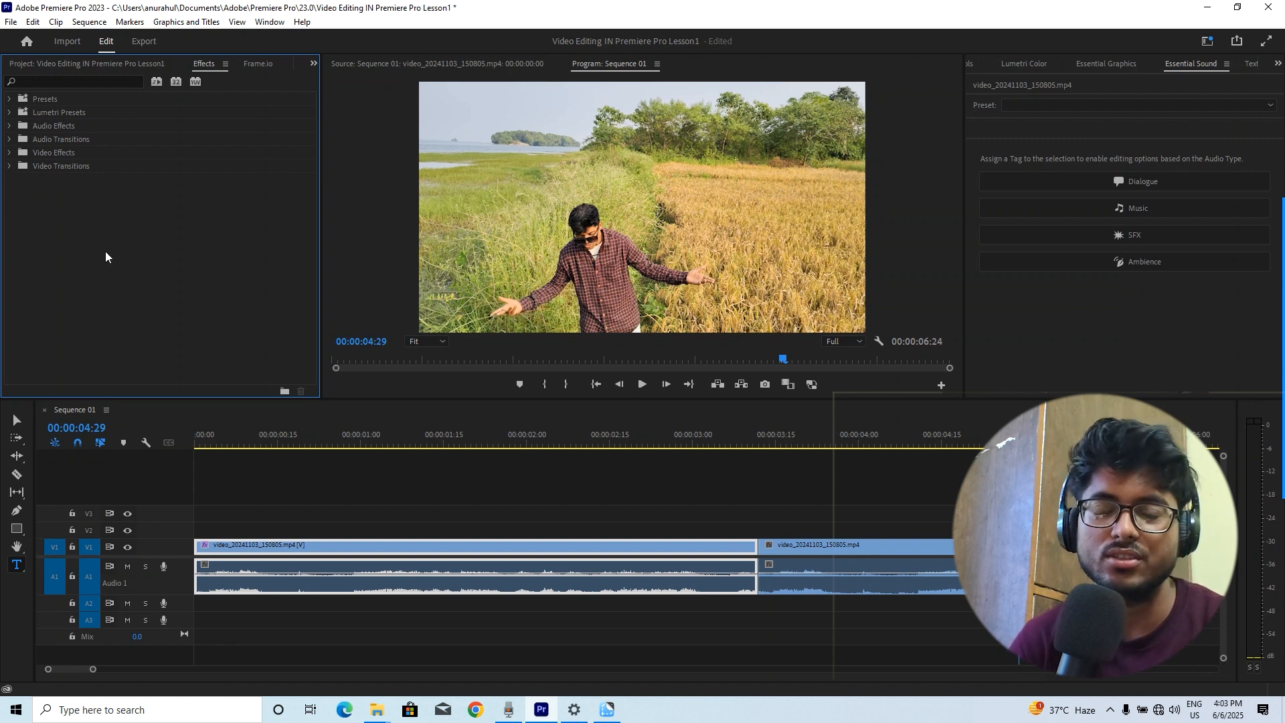
pyautogui.click(9, 167)
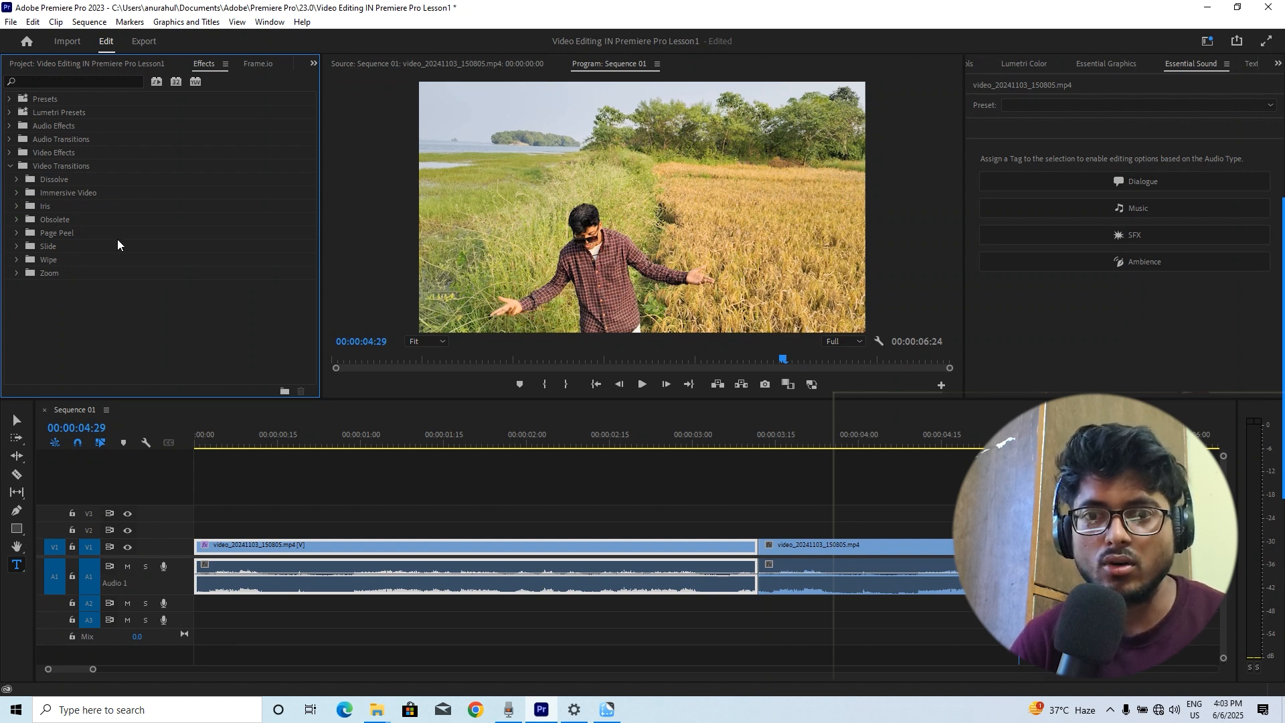
pyautogui.click(16, 206)
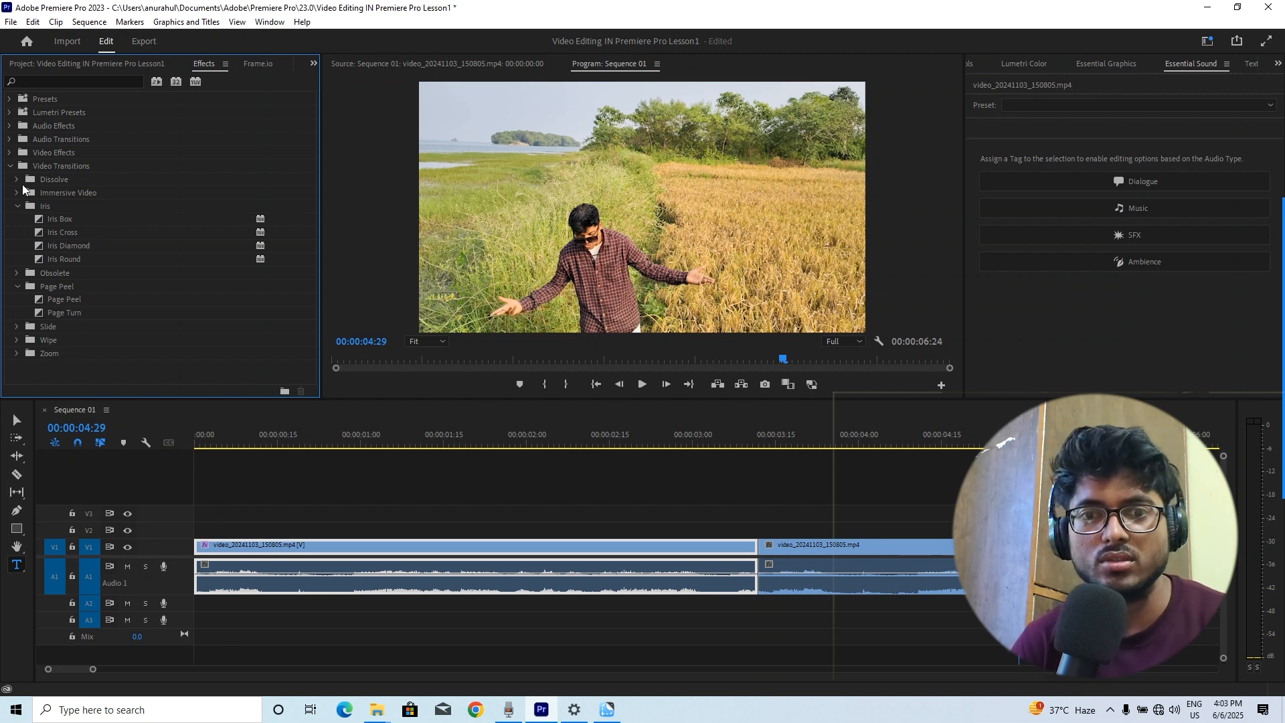
pyautogui.click(10, 166)
# Move the playhead to about 00:00:03:02 and reset the workspace to its saved layout
pyautogui.click(702, 436)
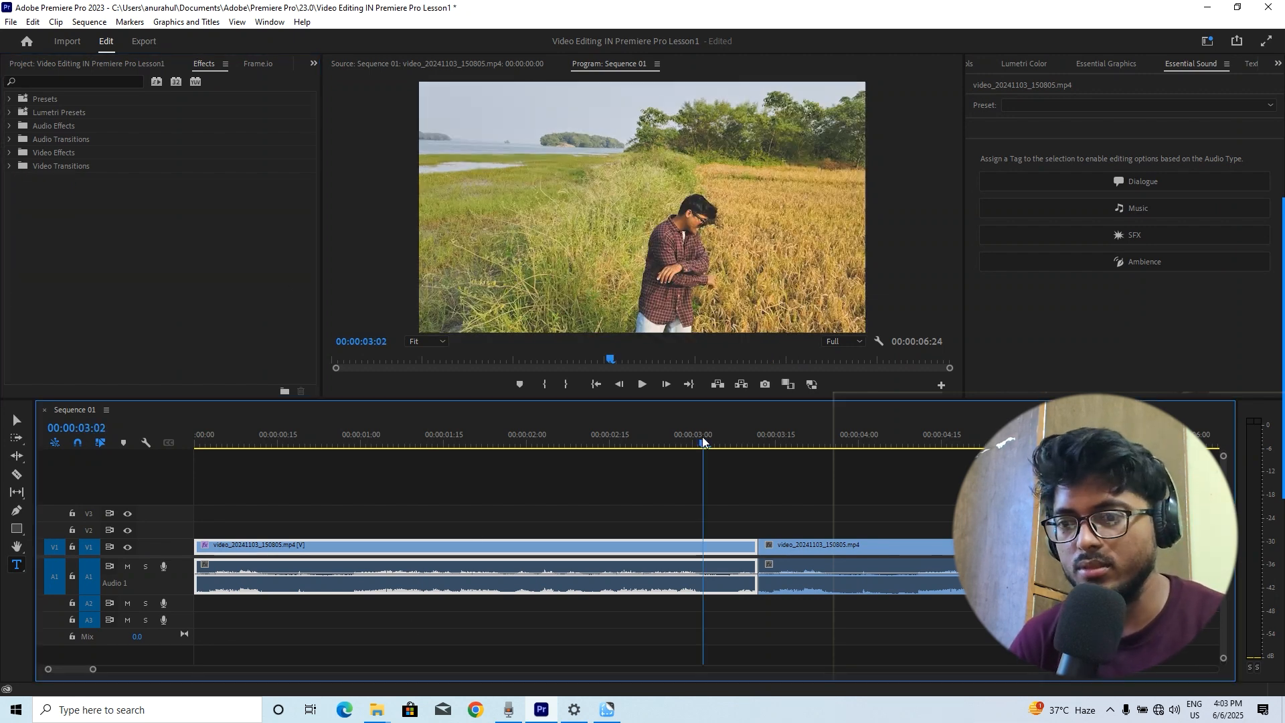
pyautogui.click(270, 21)
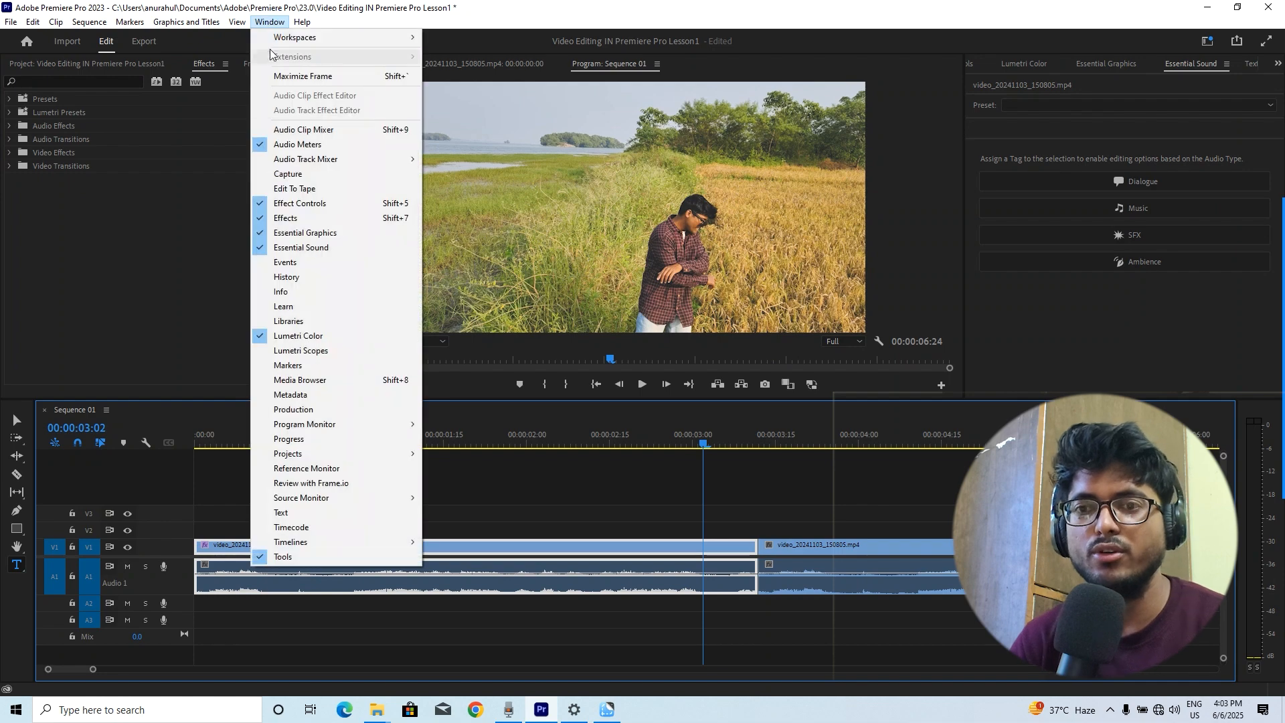
pyautogui.moveTo(301, 37)
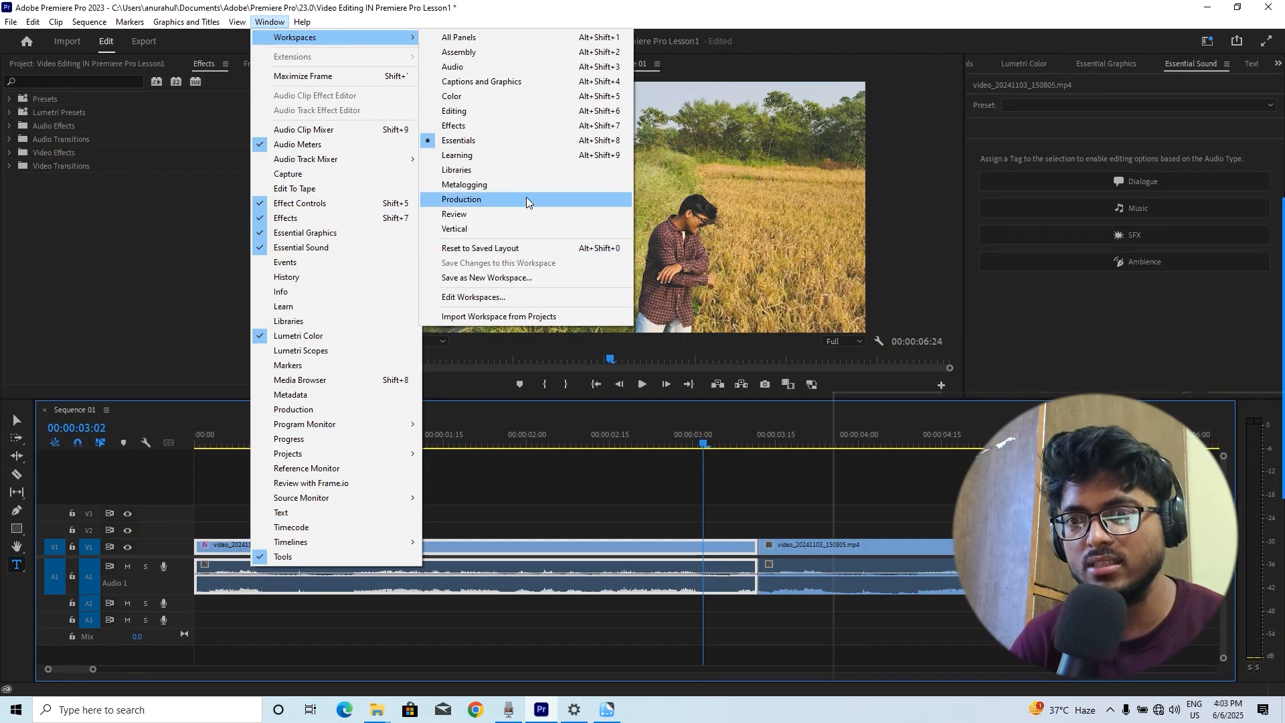
pyautogui.click(535, 247)
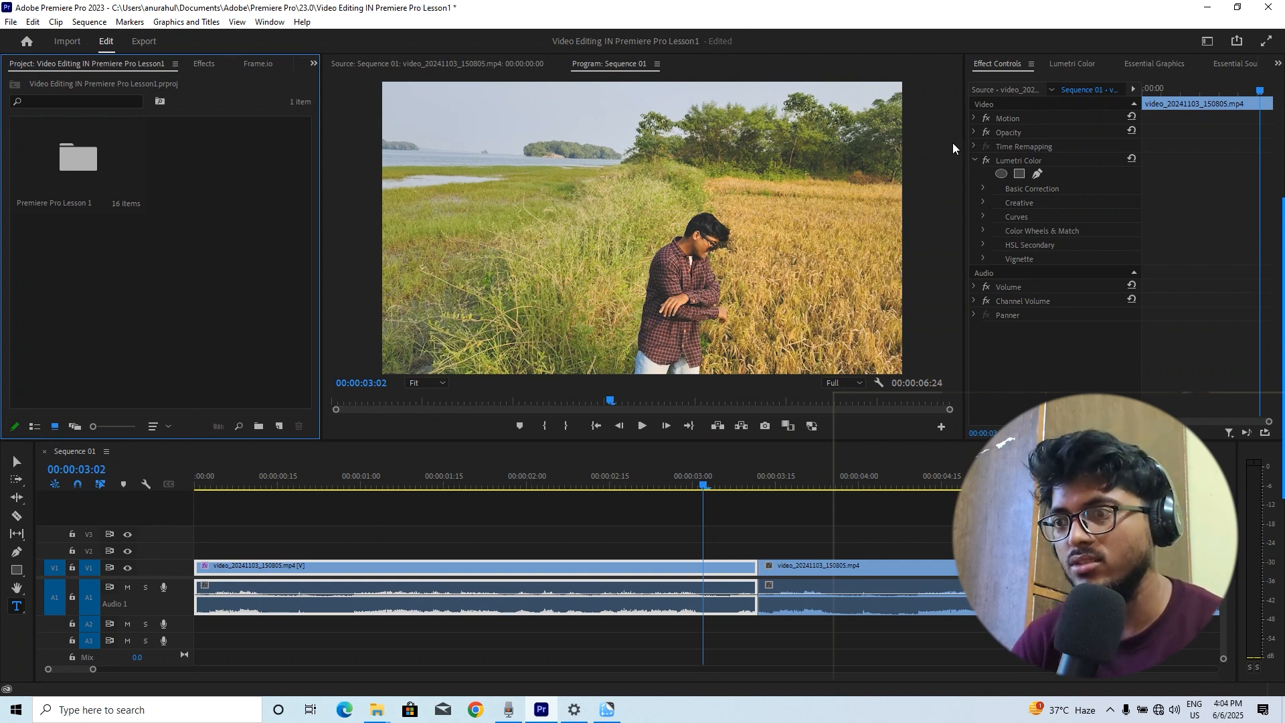
# Switch the workspace to Effects
pyautogui.click(1208, 41)
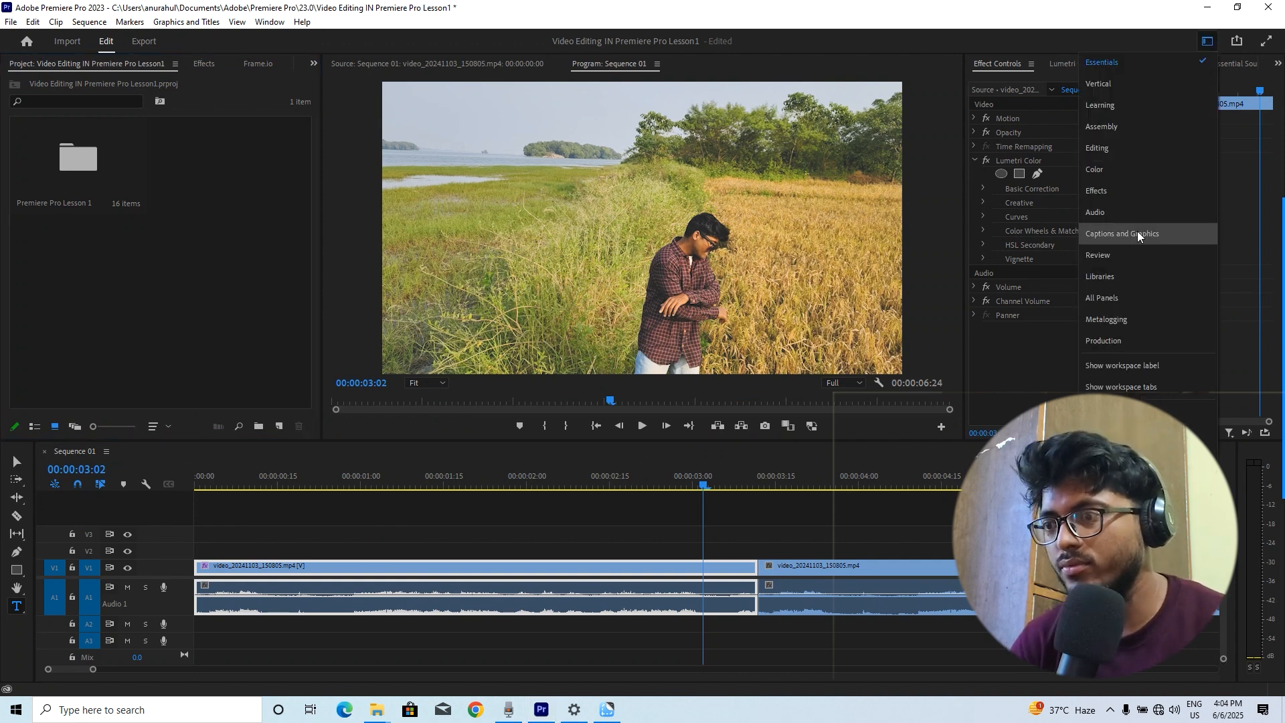
pyautogui.click(730, 19)
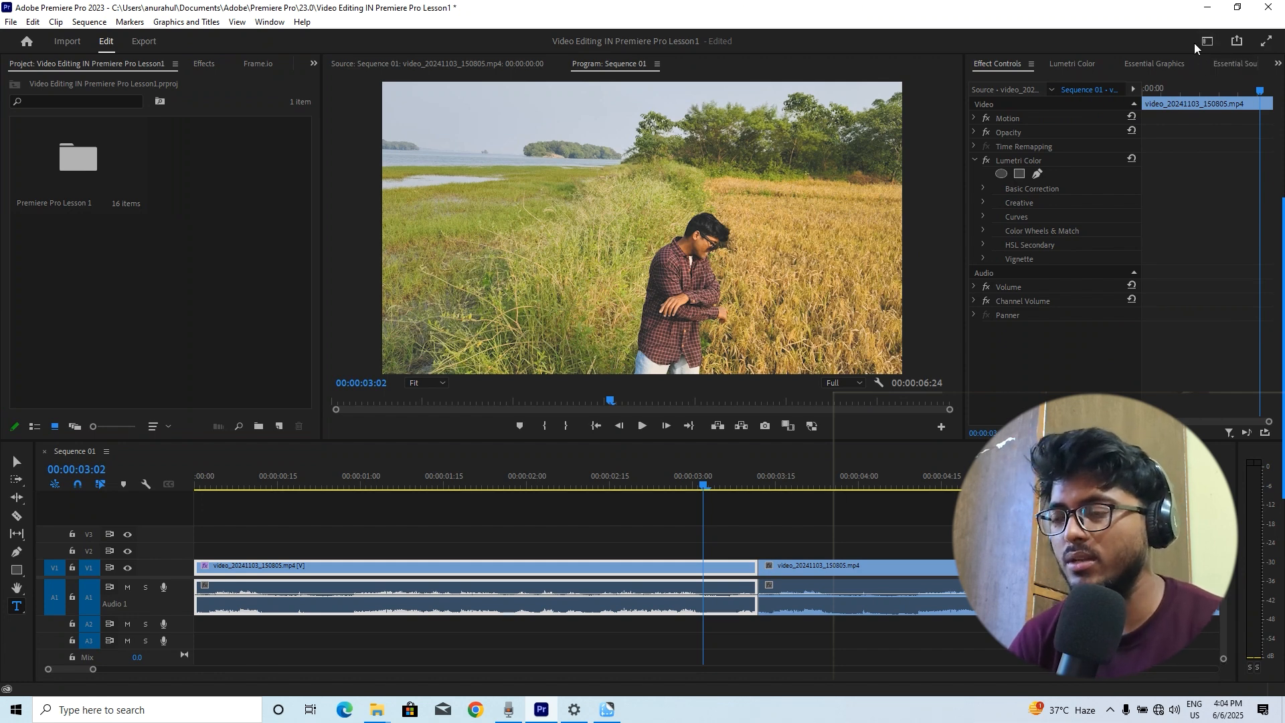
pyautogui.click(1204, 42)
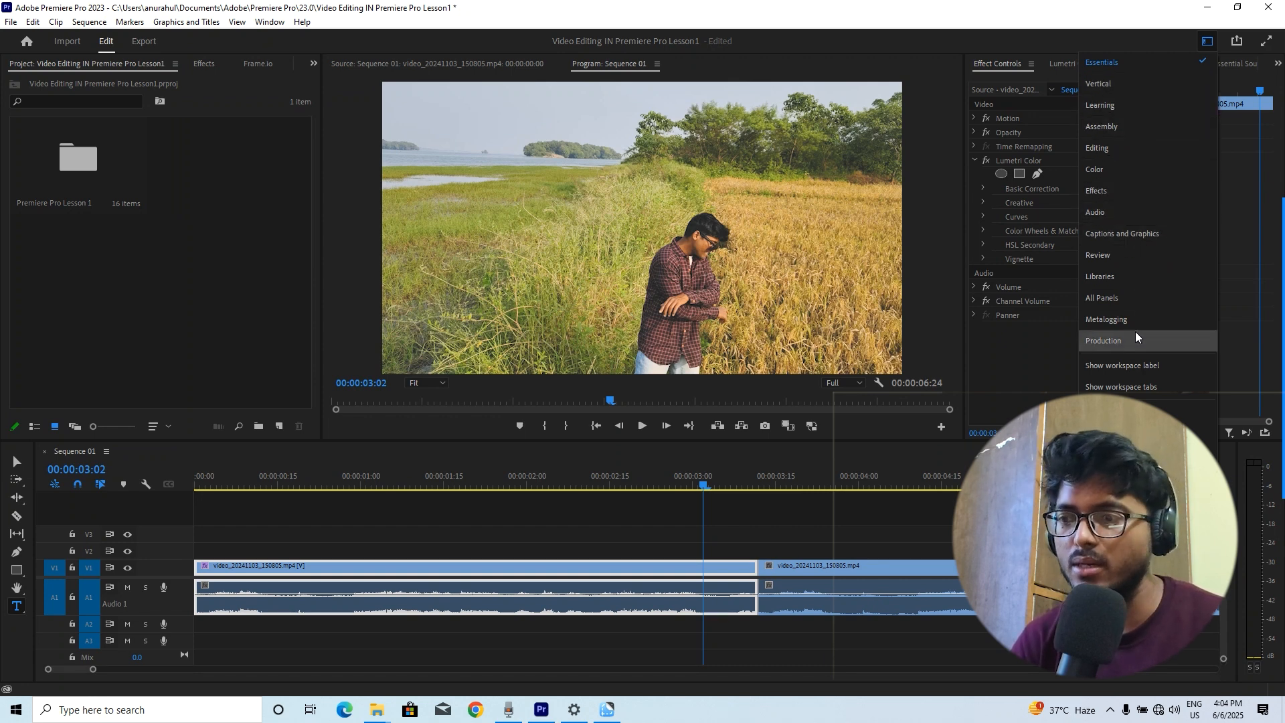
pyautogui.click(1125, 192)
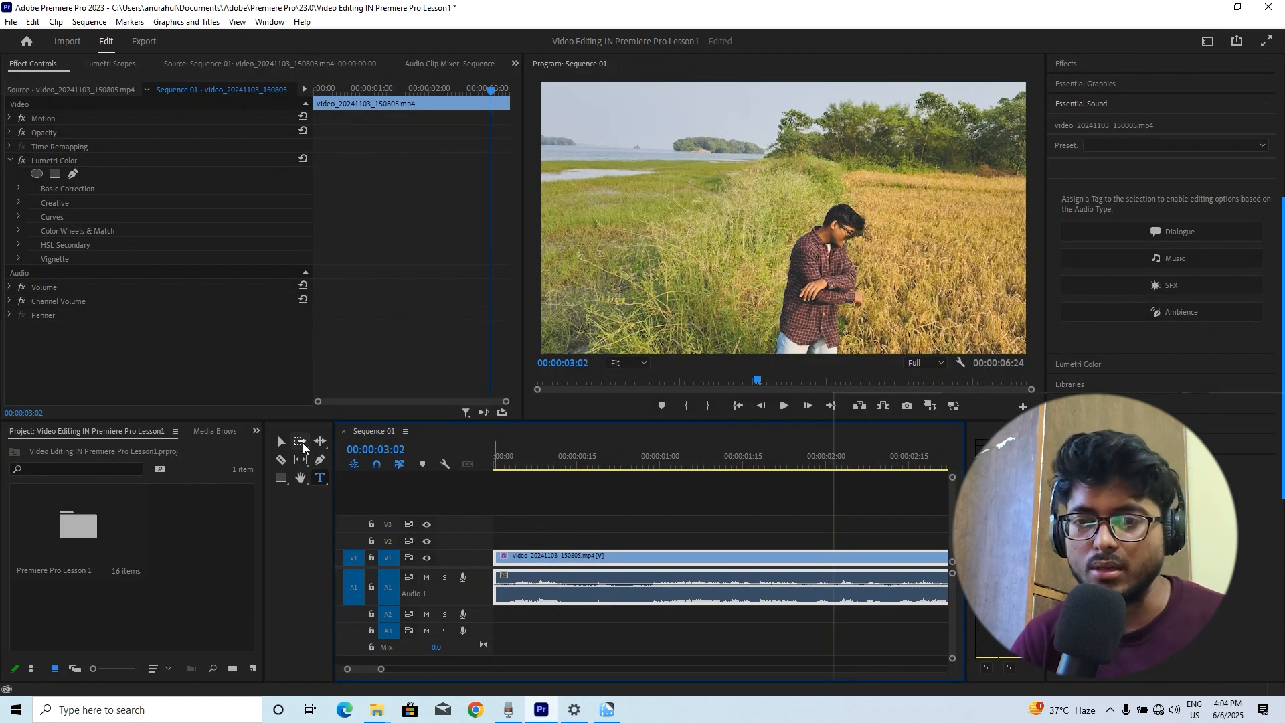
# Open the Premiere Pro Lesson 1 bin in the project panel
pyautogui.click(255, 432)
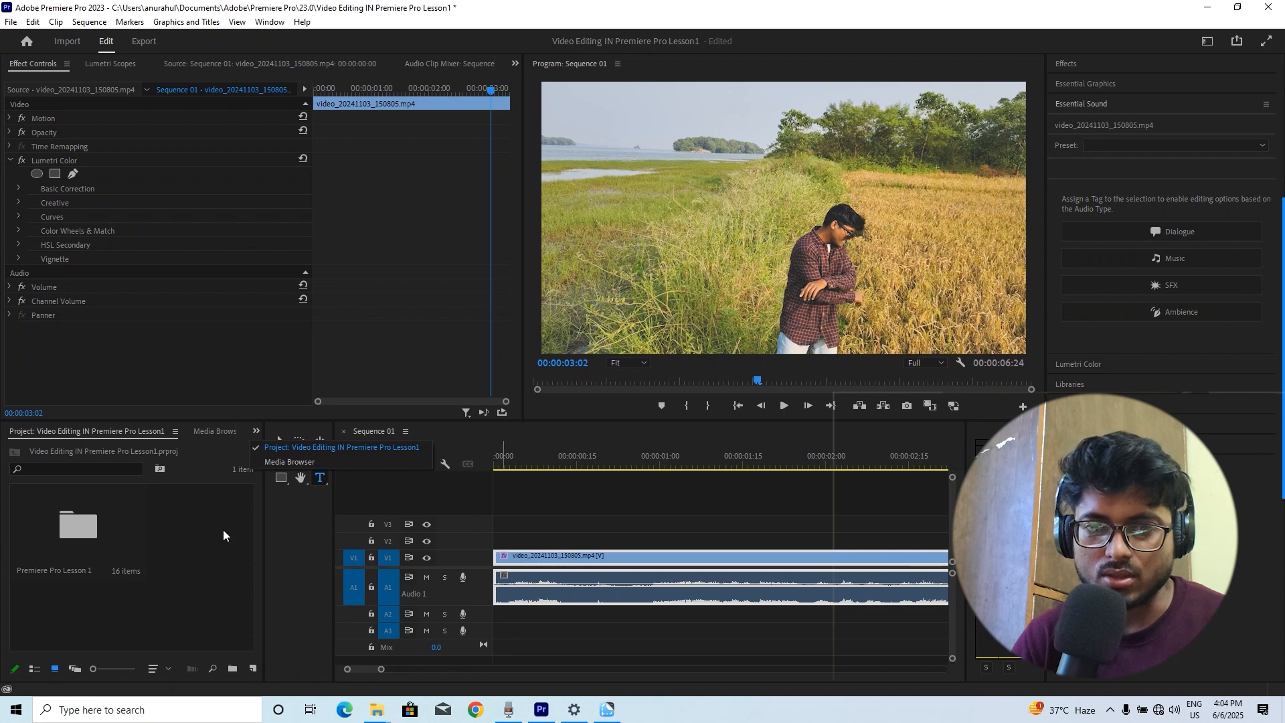
pyautogui.click(137, 498)
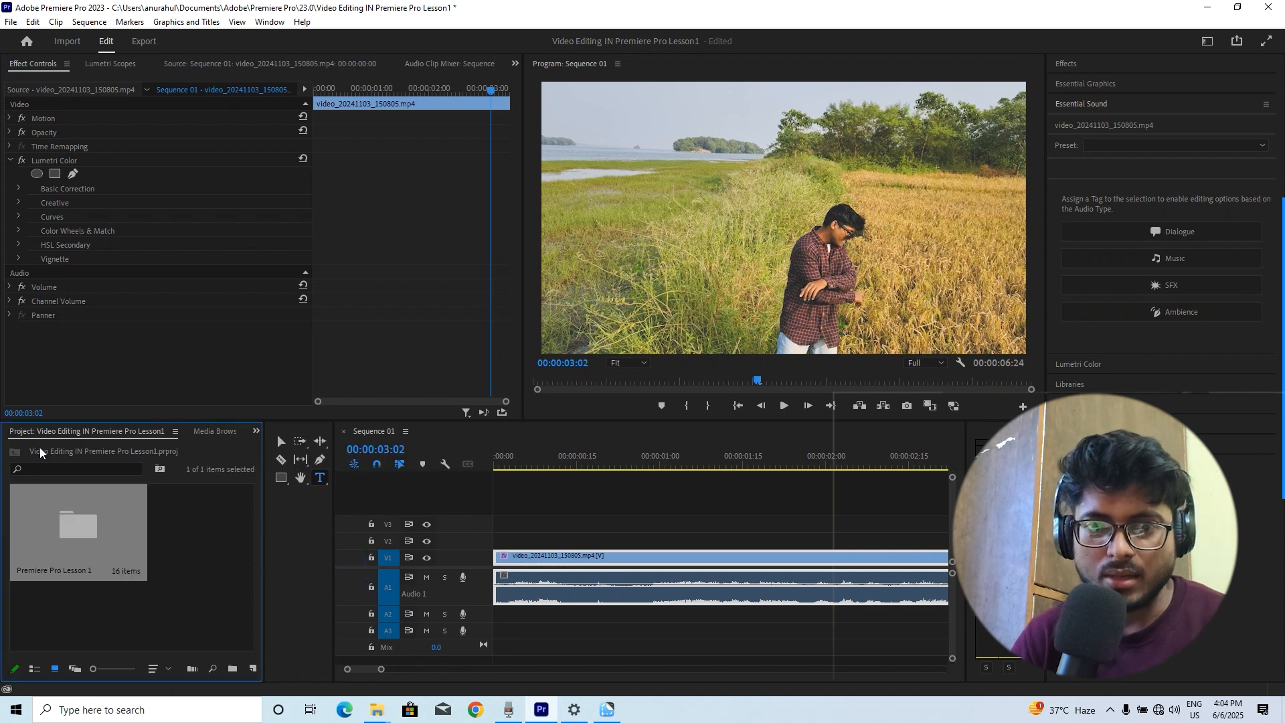
pyautogui.doubleClick(94, 528)
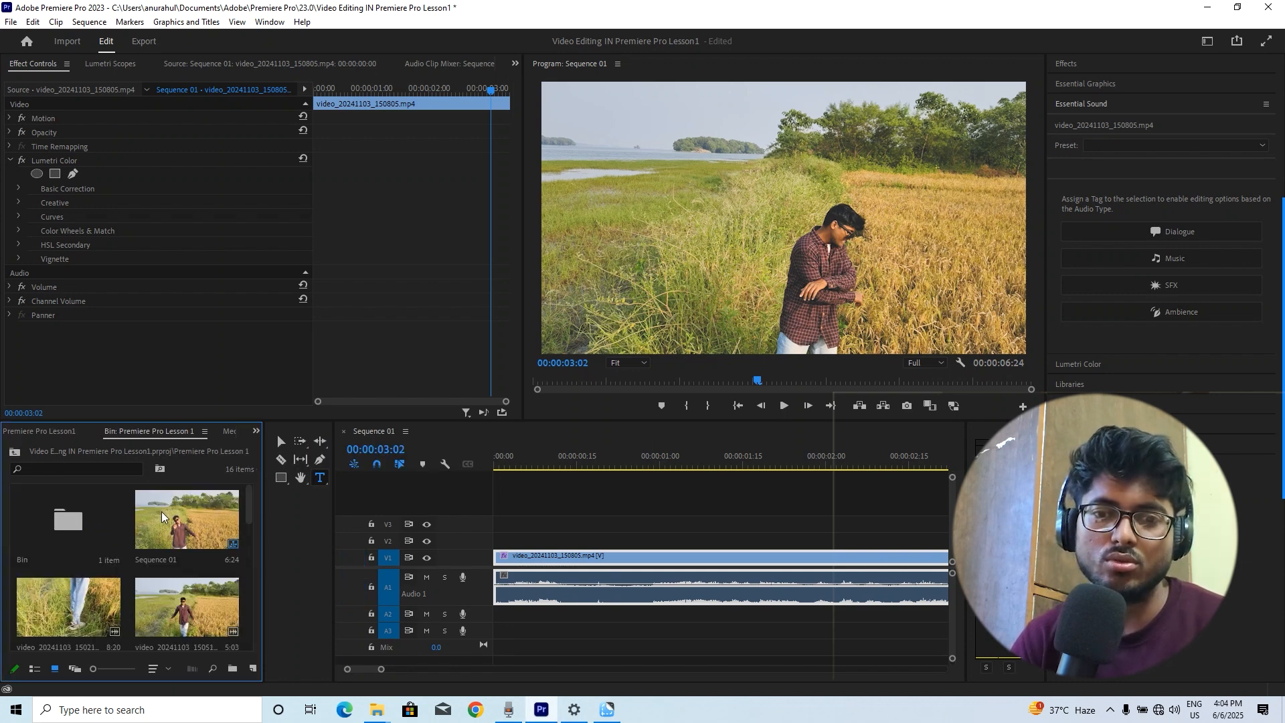
# Reset the Effects workspace to its saved layout
pyautogui.click(1207, 41)
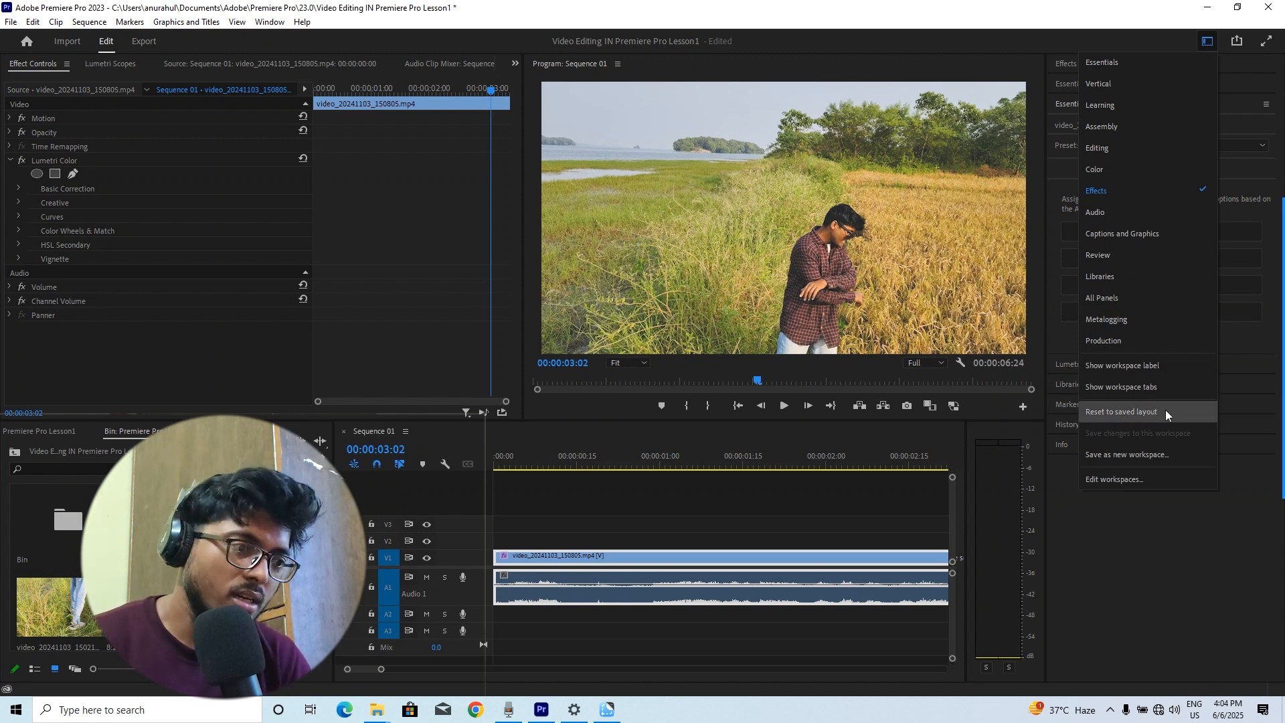
pyautogui.click(1189, 414)
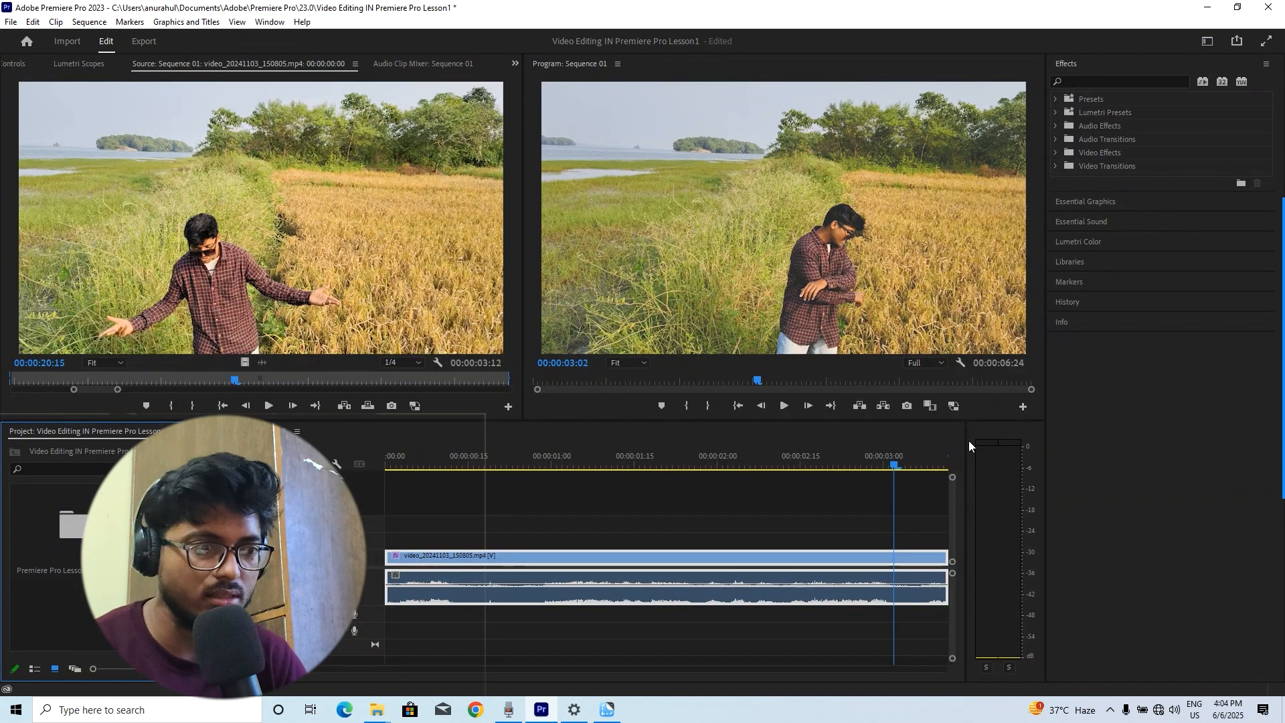
# Switch to the Editing workspace and enlarge the monitor panels above the timeline
pyautogui.click(1207, 41)
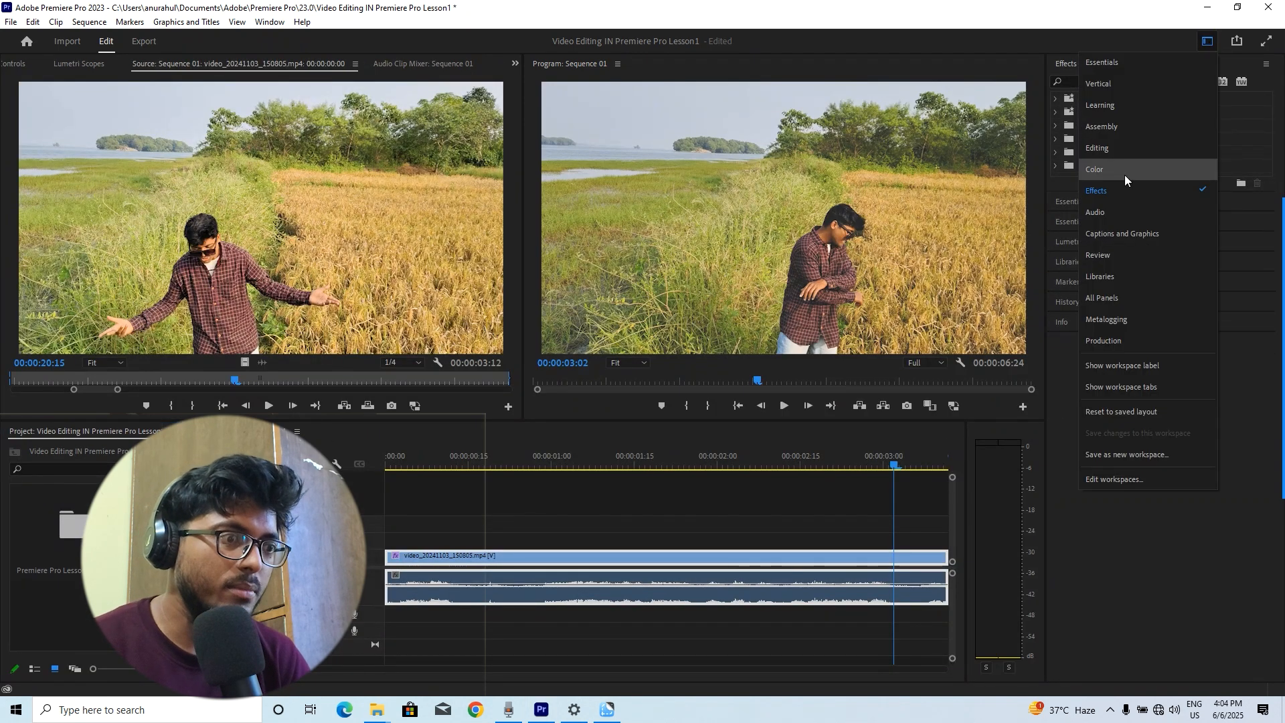
pyautogui.click(1131, 143)
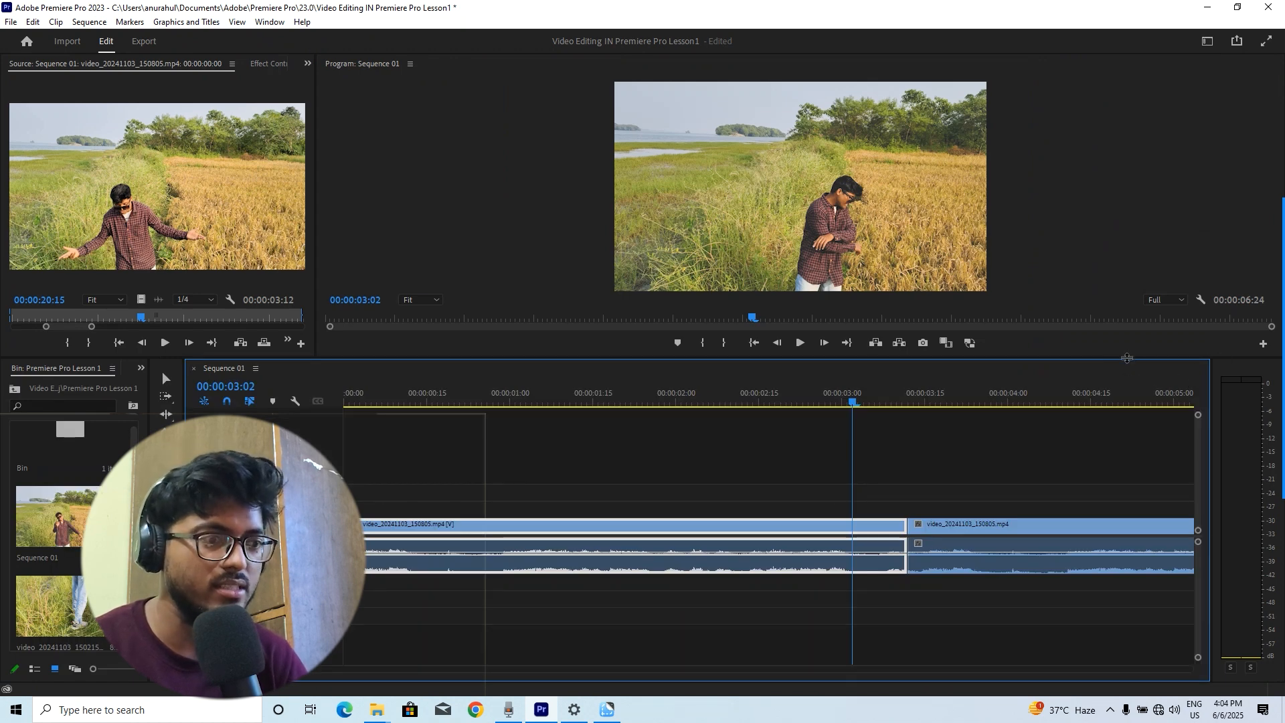
pyautogui.moveTo(1128, 359); pyautogui.dragTo(1097, 397)
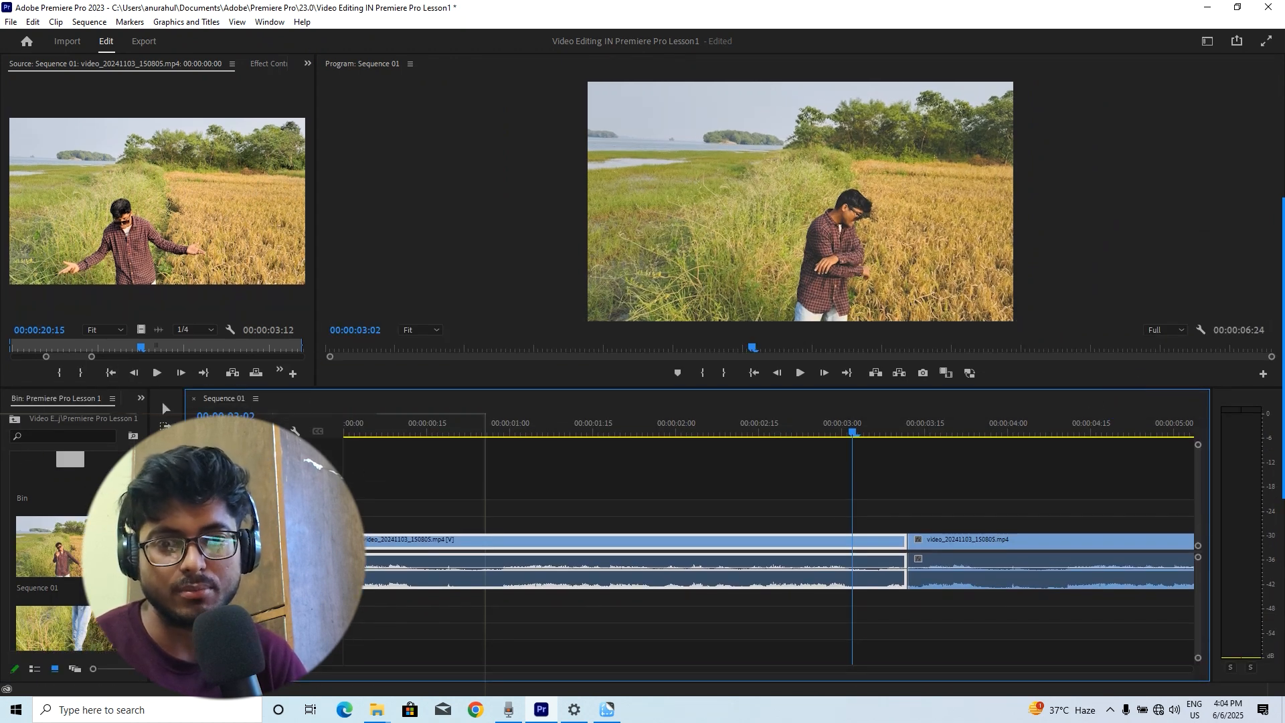
# Resize the bin and tools panels beside the timeline and pick the Selection Tool
pyautogui.moveTo(184, 535); pyautogui.dragTo(272, 535)
pyautogui.click(228, 522)
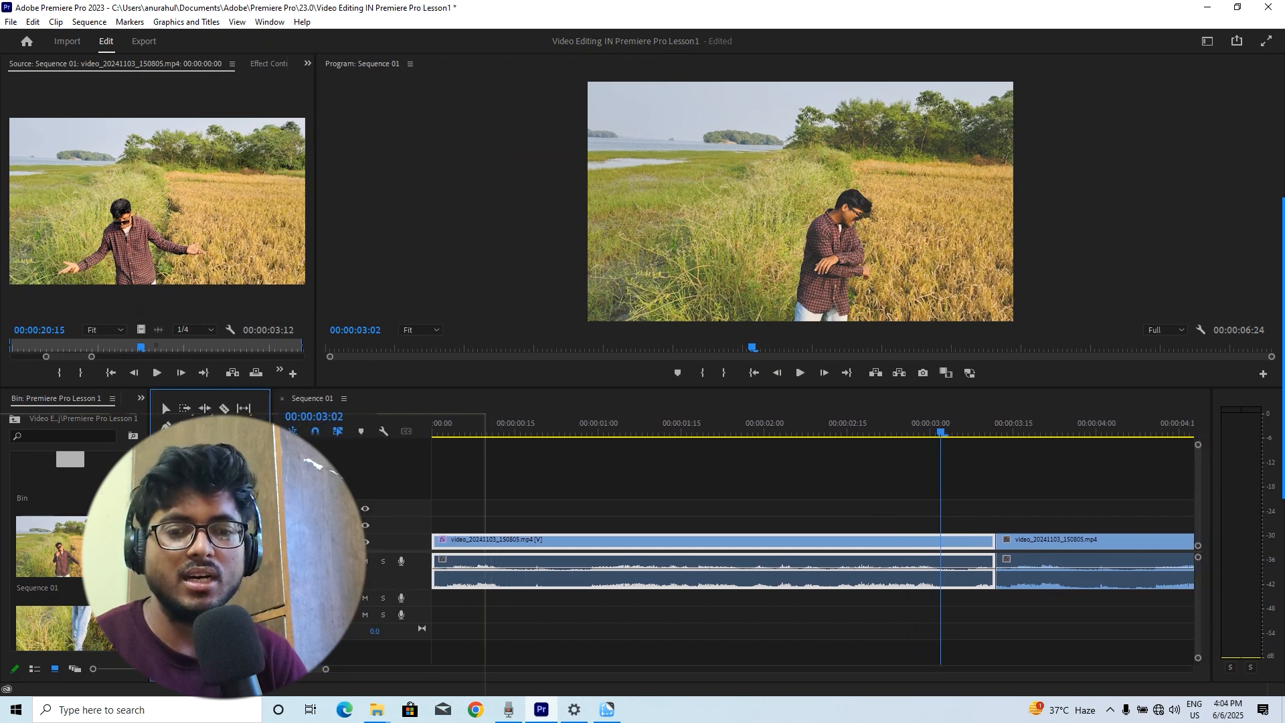
pyautogui.moveTo(162, 401); pyautogui.dragTo(306, 401)
pyautogui.moveTo(636, 428); pyautogui.dragTo(316, 401)
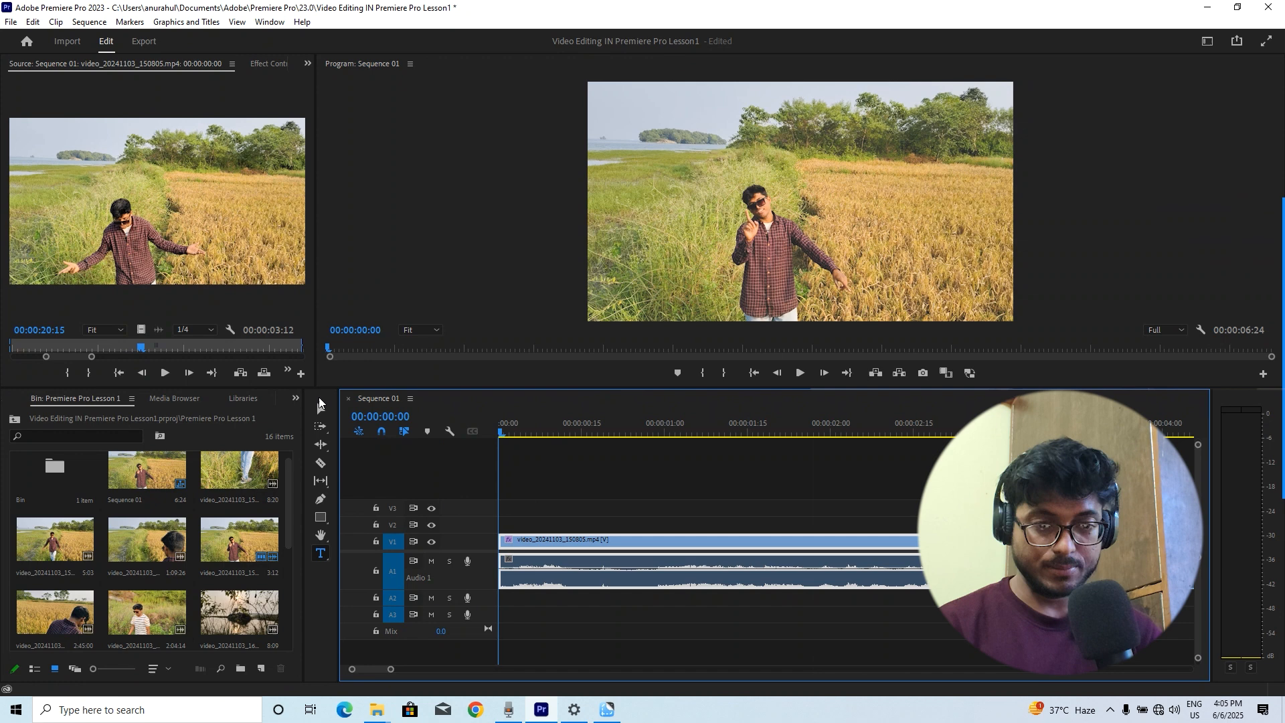
pyautogui.click(320, 407)
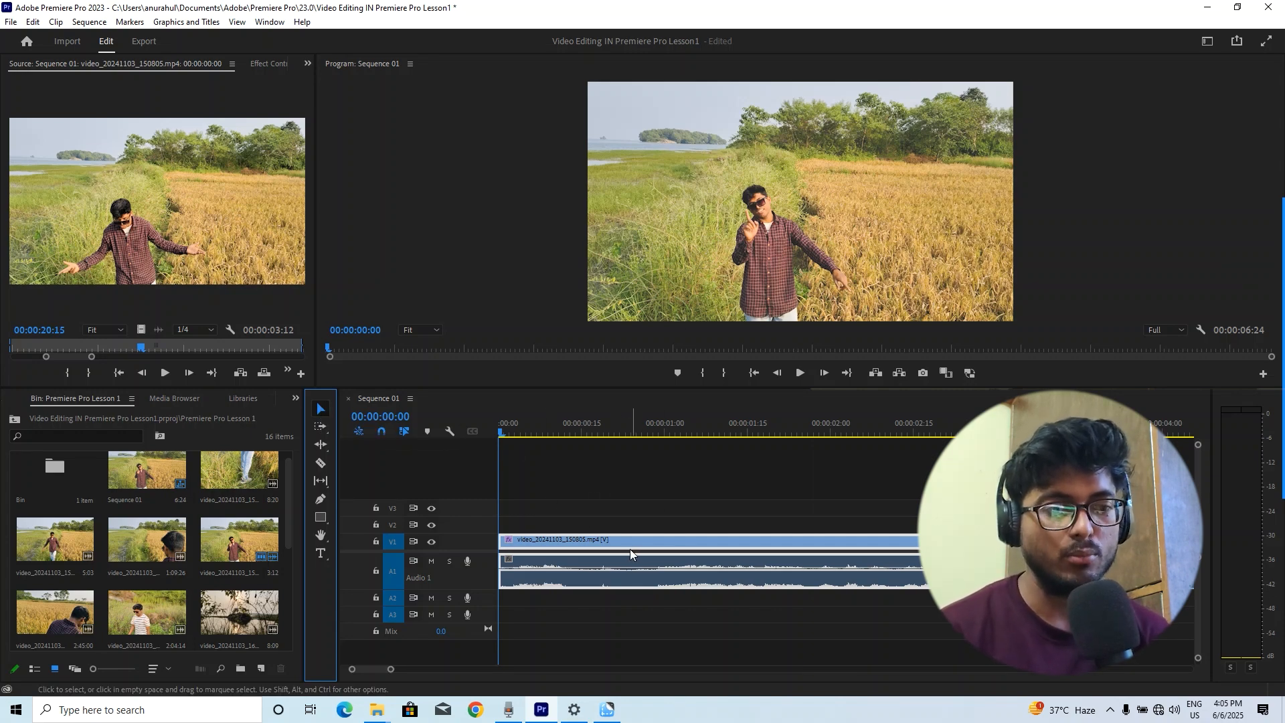
# Try moving the second clip slightly later on the timeline, then undo the move
pyautogui.click(651, 525)
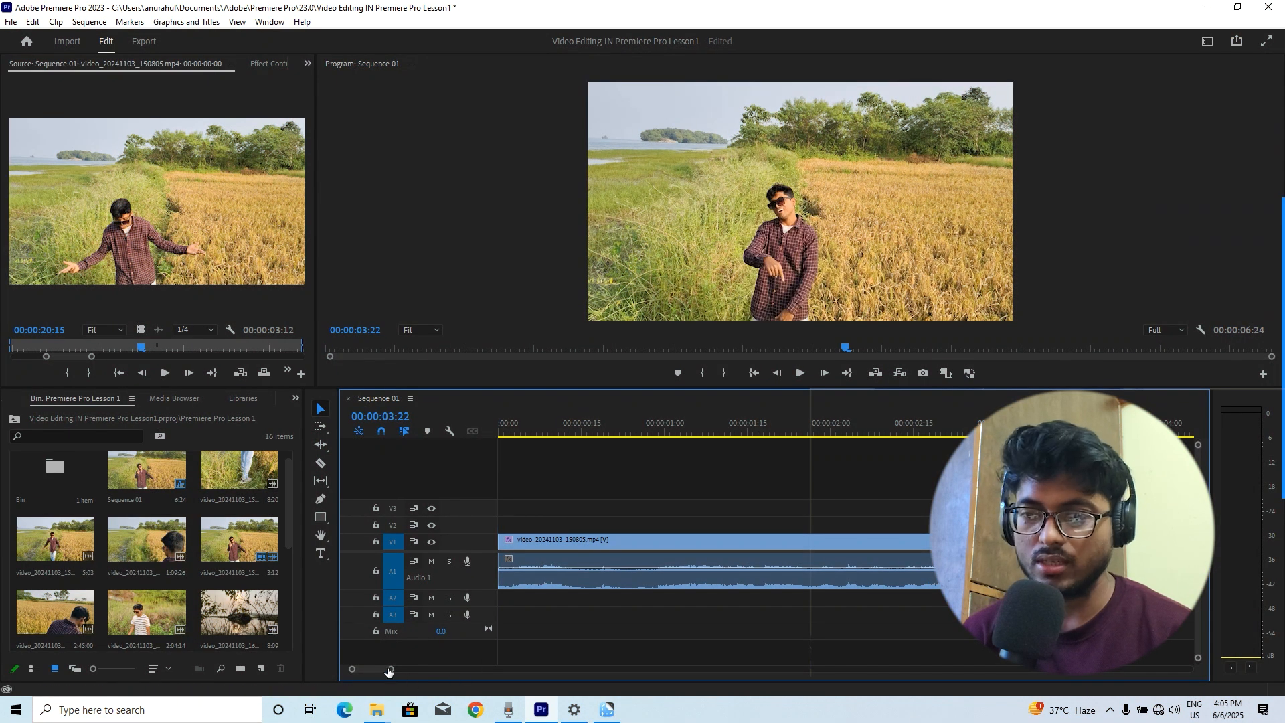
pyautogui.moveTo(387, 671); pyautogui.dragTo(400, 671)
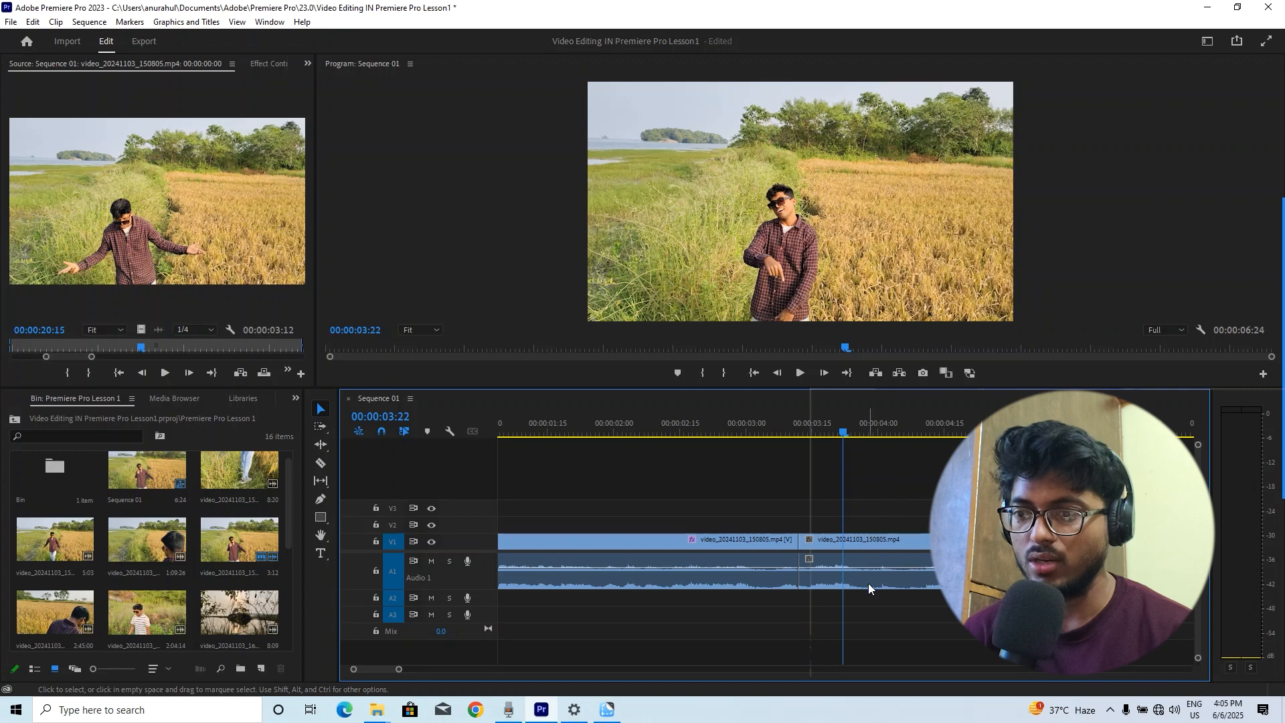
pyautogui.click(718, 539)
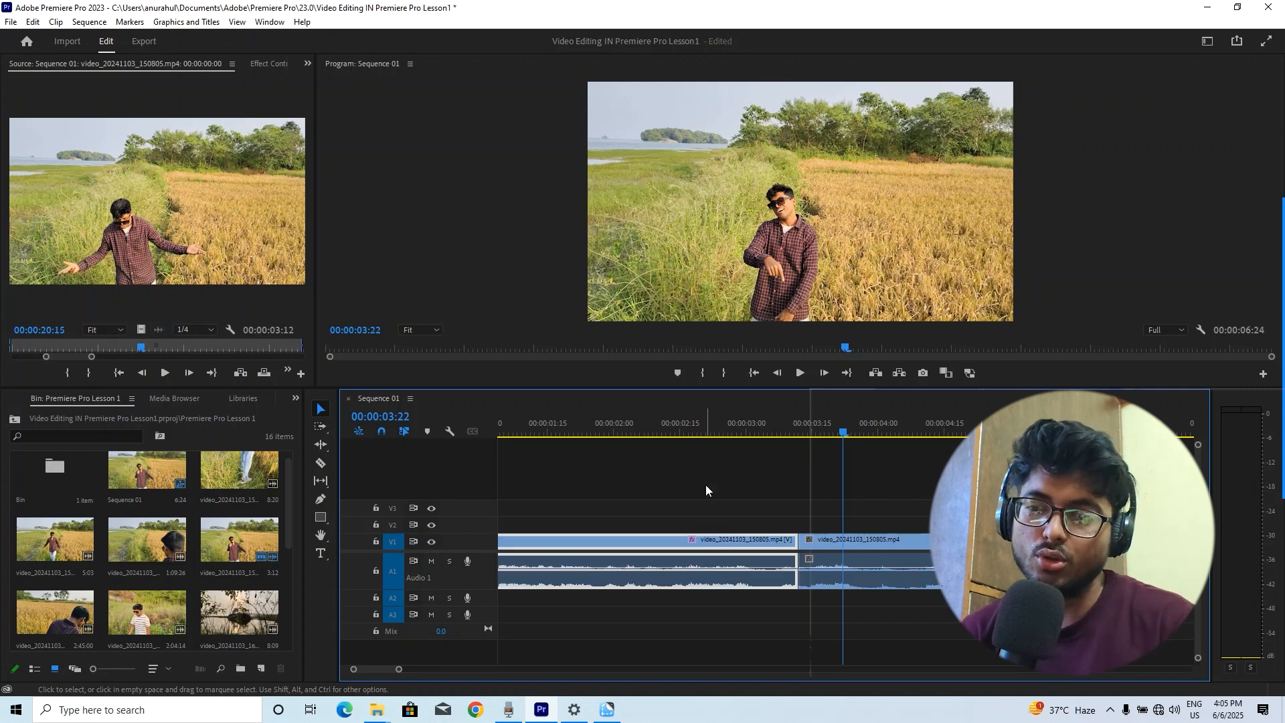
pyautogui.click(860, 553)
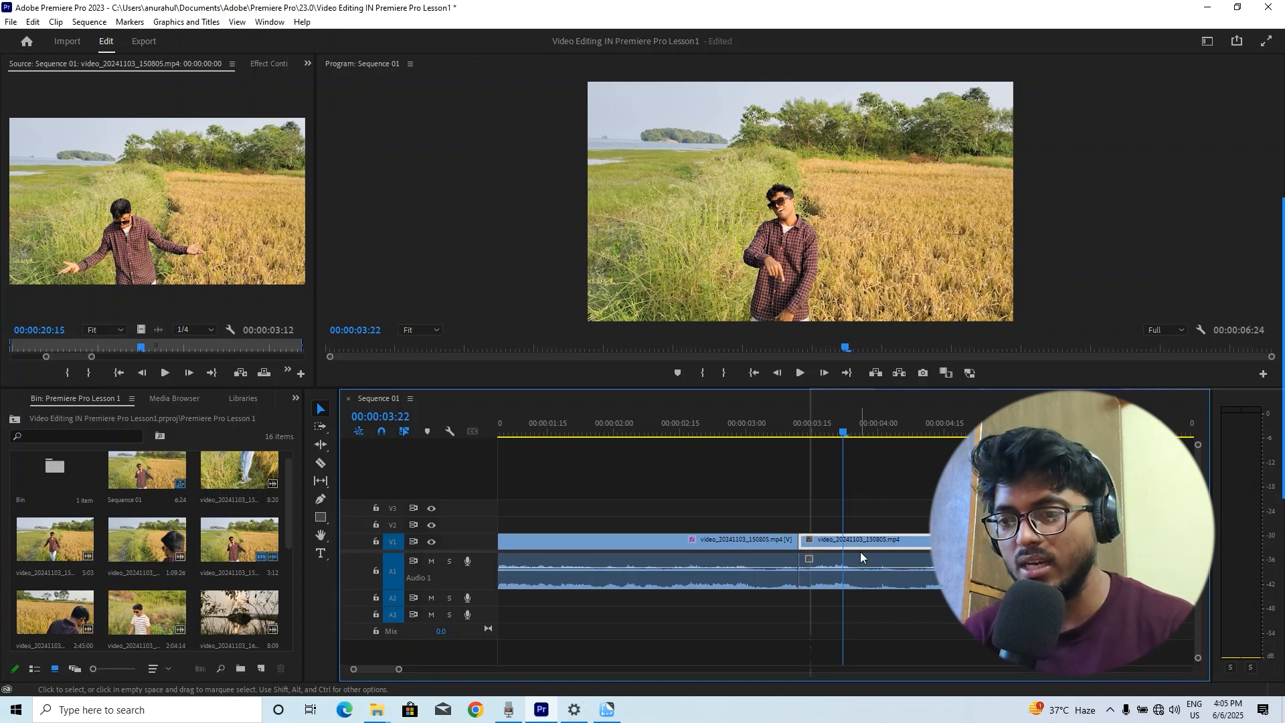
pyautogui.click(859, 542)
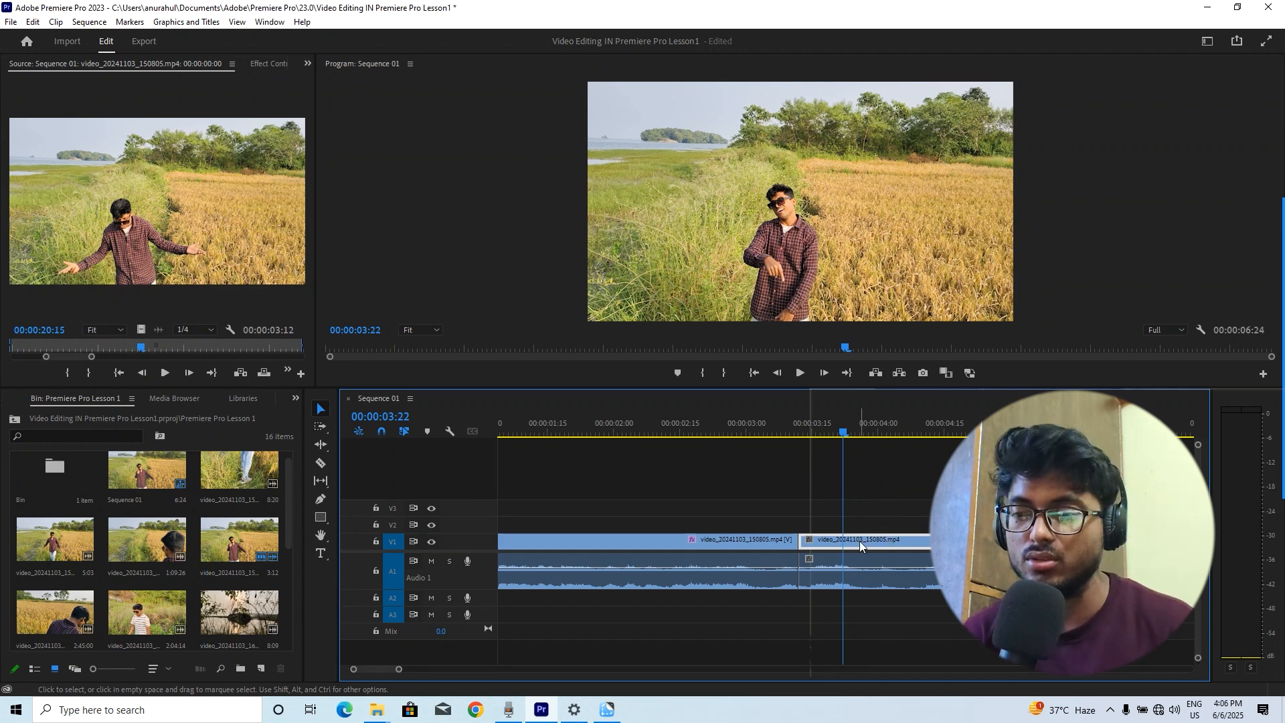
pyautogui.moveTo(859, 542); pyautogui.dragTo(879, 552)
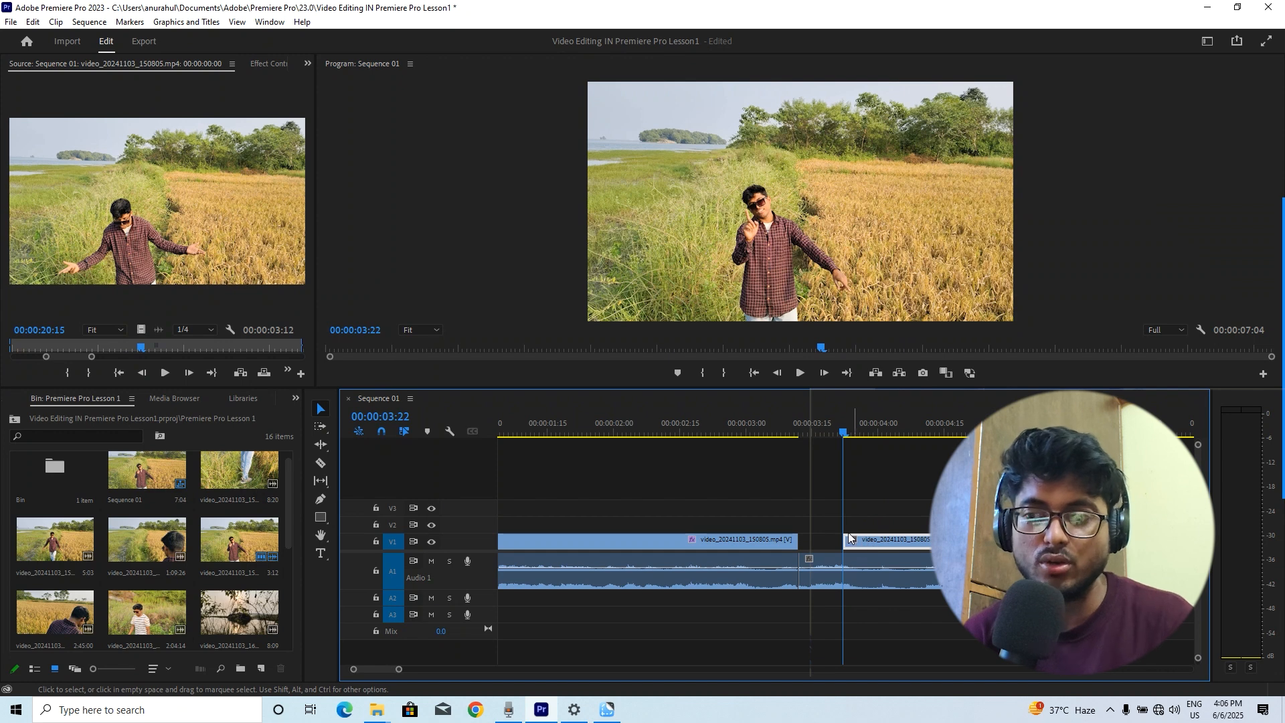
pyautogui.click(805, 430)
pyautogui.hotkey('ctrl', 'z')
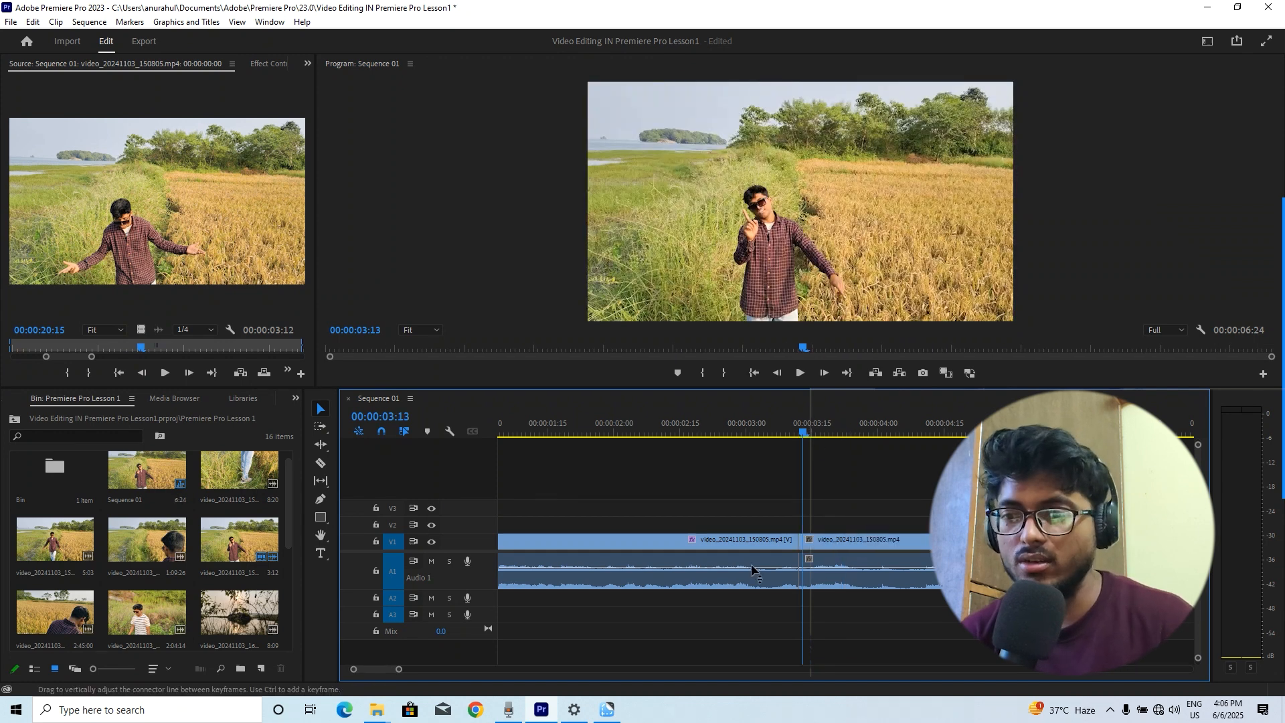
# Select the first clip at about 00:00:00:13 and scale it down directly in the Program Monitor
pyautogui.moveTo(753, 570); pyautogui.dragTo(777, 534)
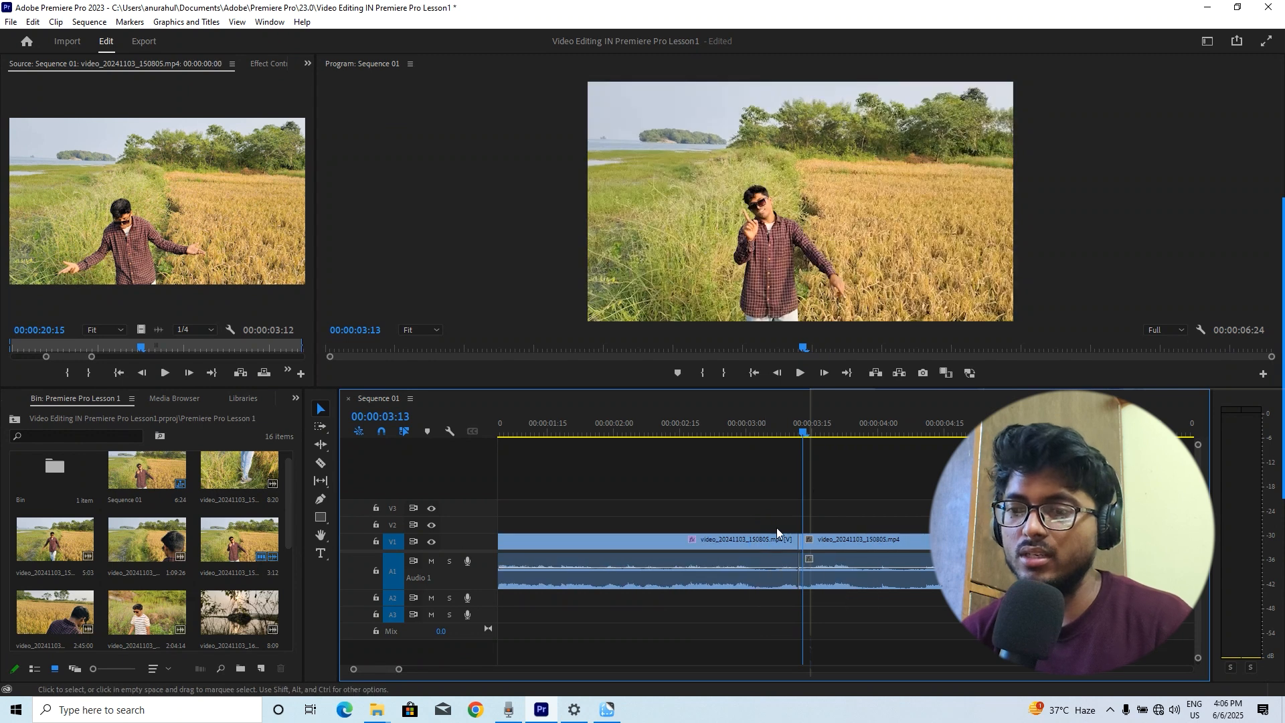
pyautogui.press('Home')
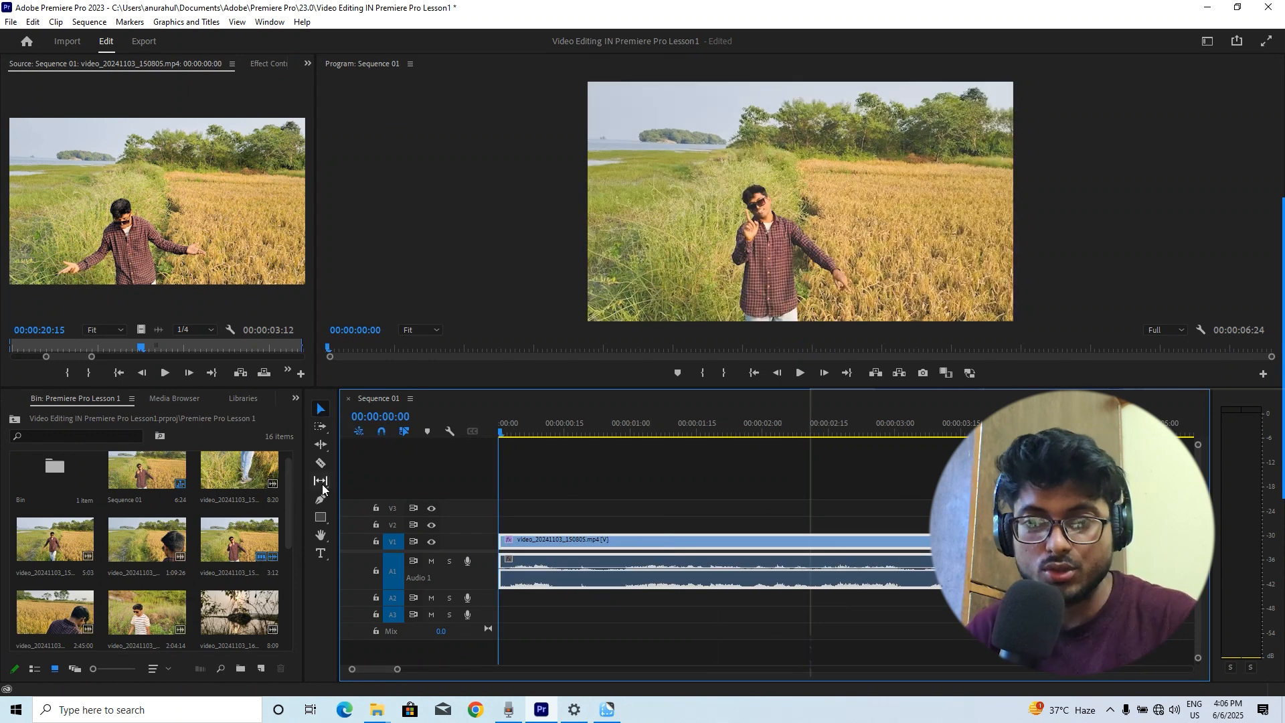
pyautogui.click(322, 411)
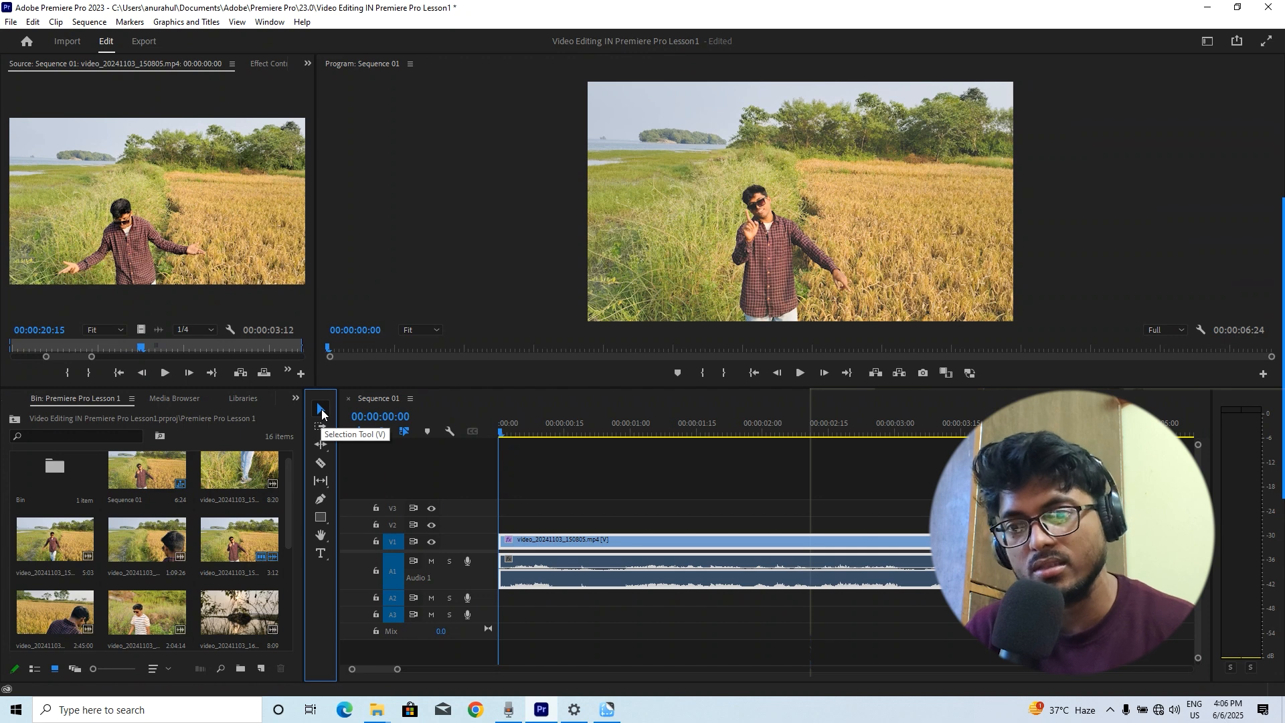
pyautogui.click(559, 432)
pyautogui.click(646, 535)
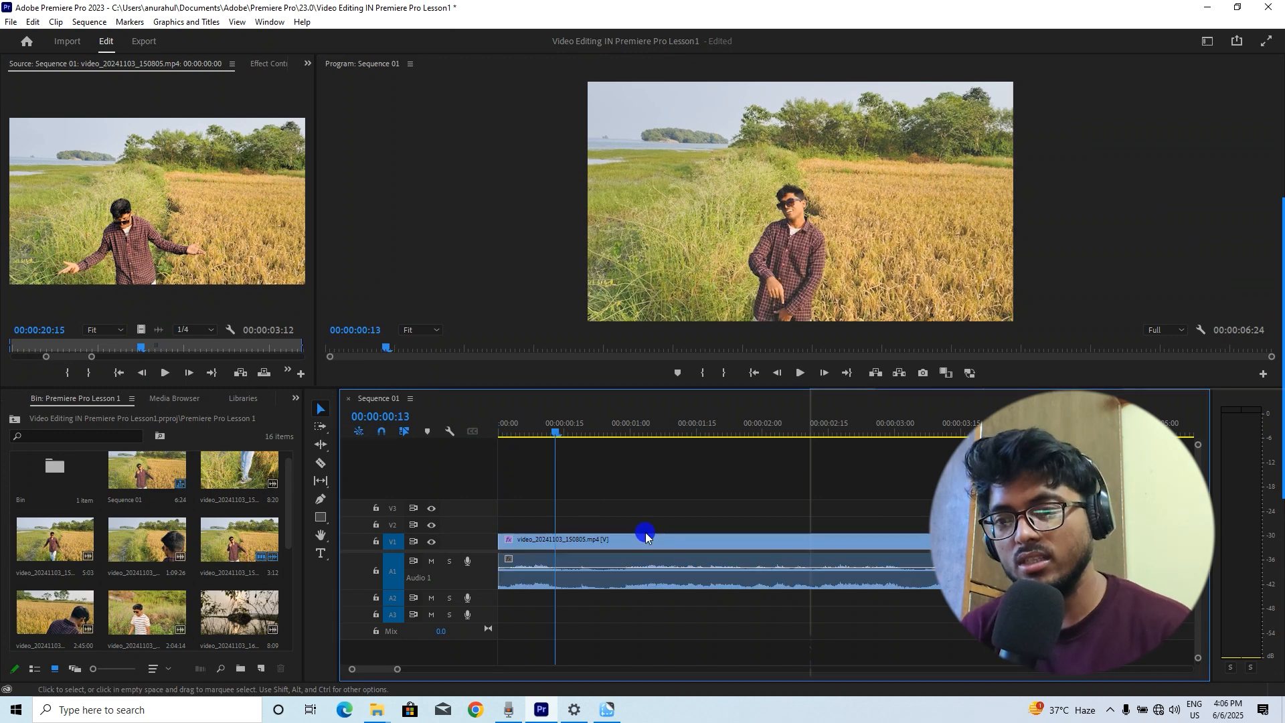
pyautogui.click(728, 211)
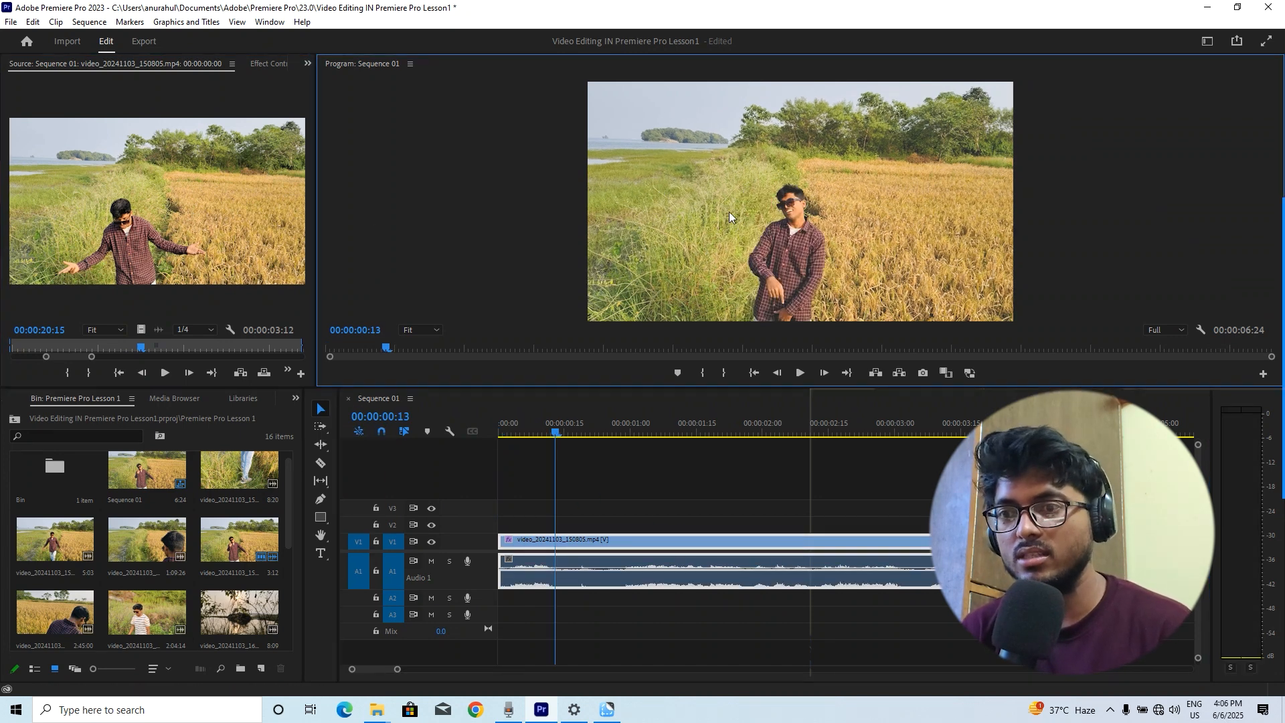
pyautogui.doubleClick(728, 212)
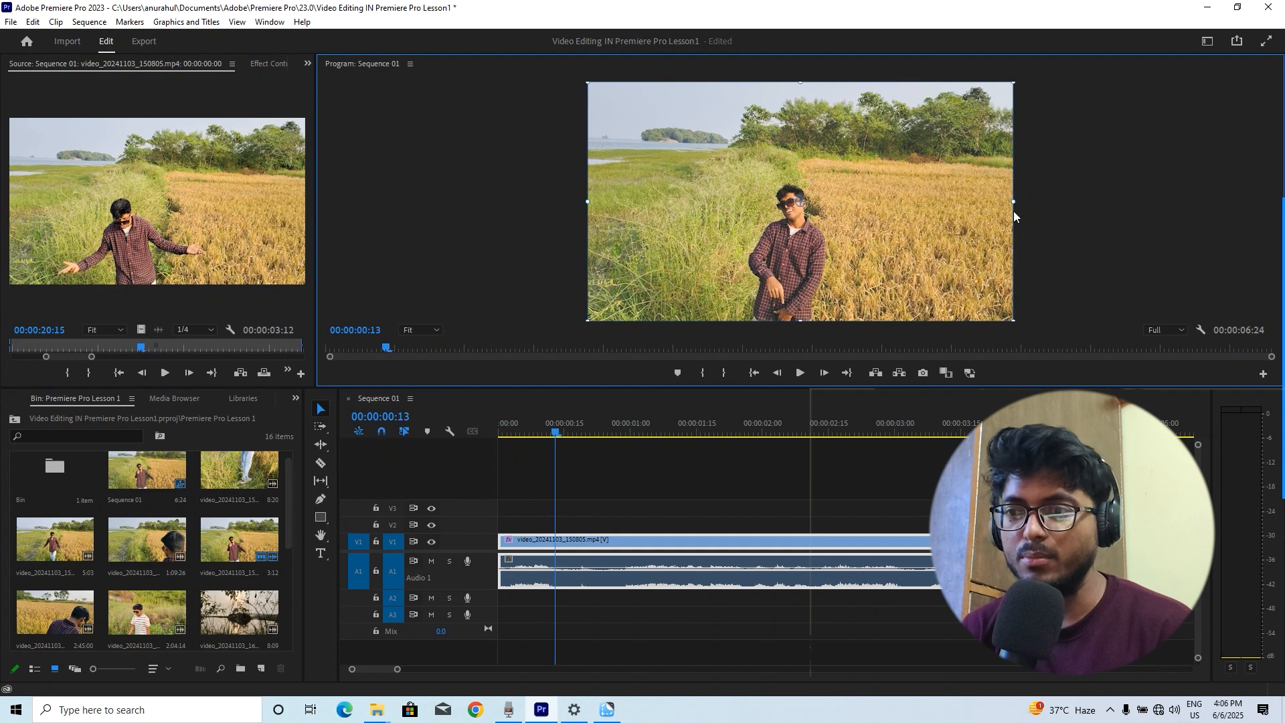
pyautogui.moveTo(1014, 202); pyautogui.dragTo(940, 203)
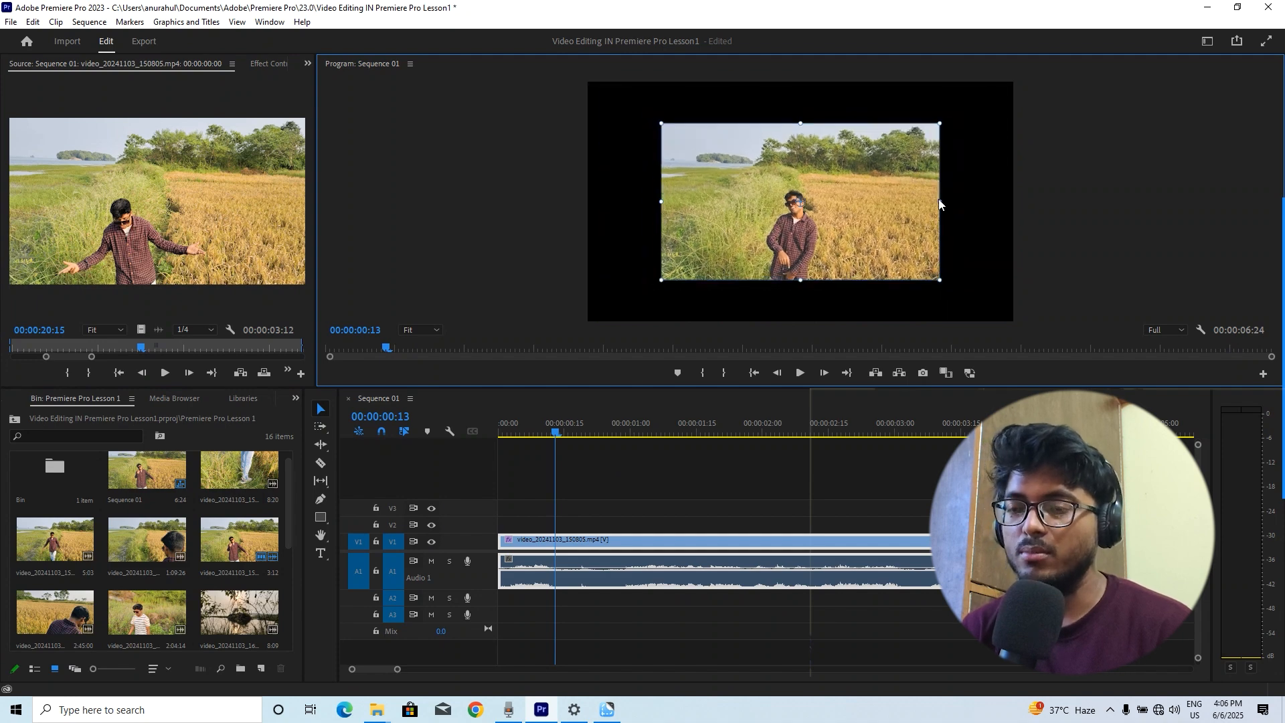
# Mute audio track A1 and play back the sequence from the start
pyautogui.moveTo(568, 434); pyautogui.dragTo(476, 372)
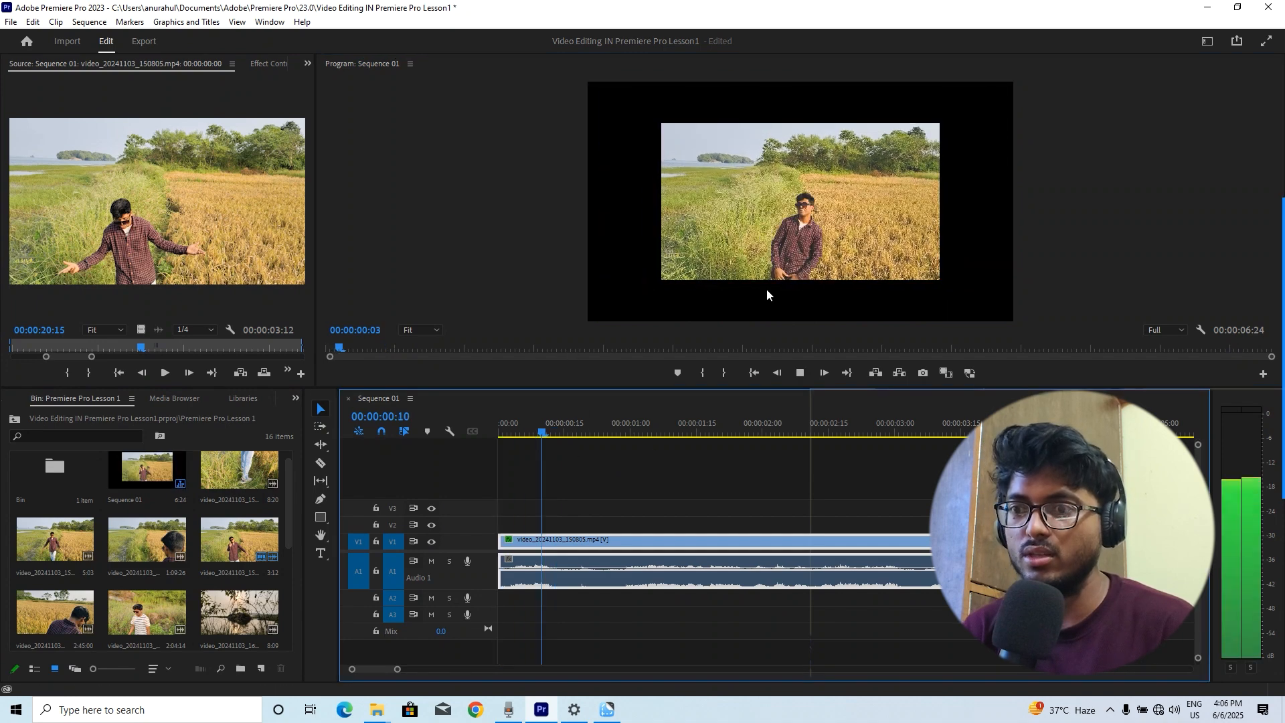
pyautogui.press('space')
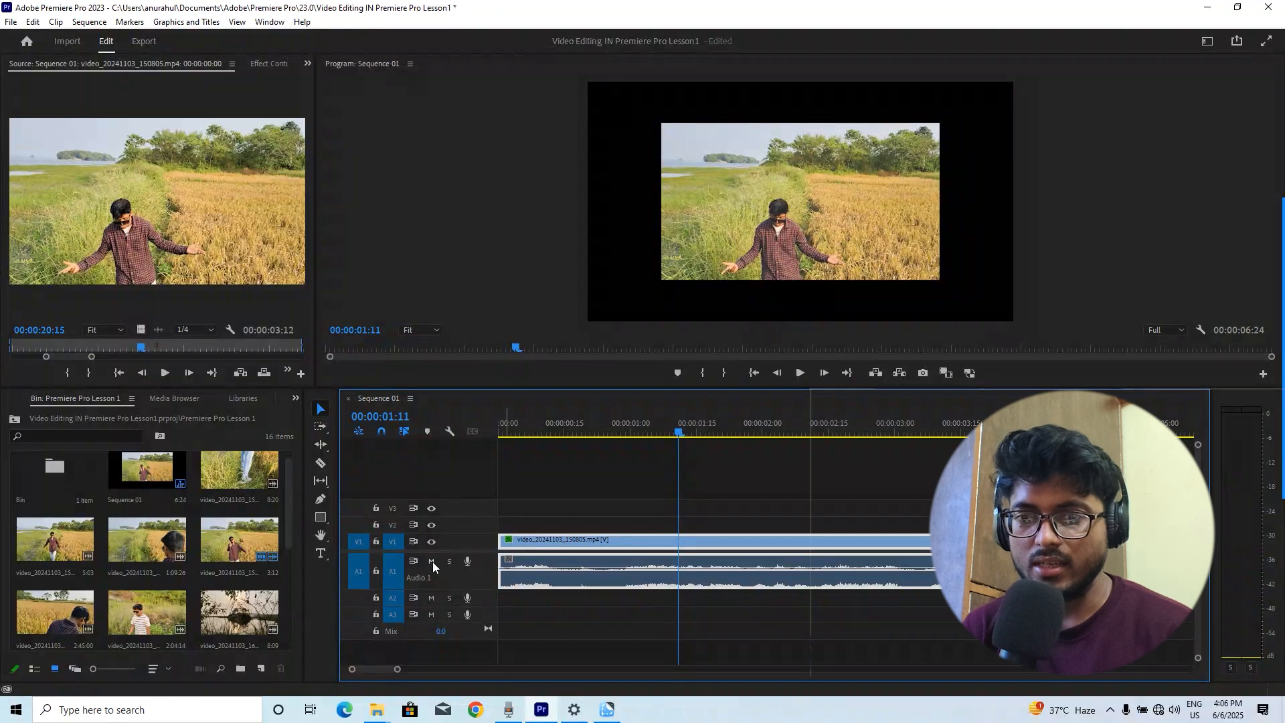
pyautogui.click(431, 561)
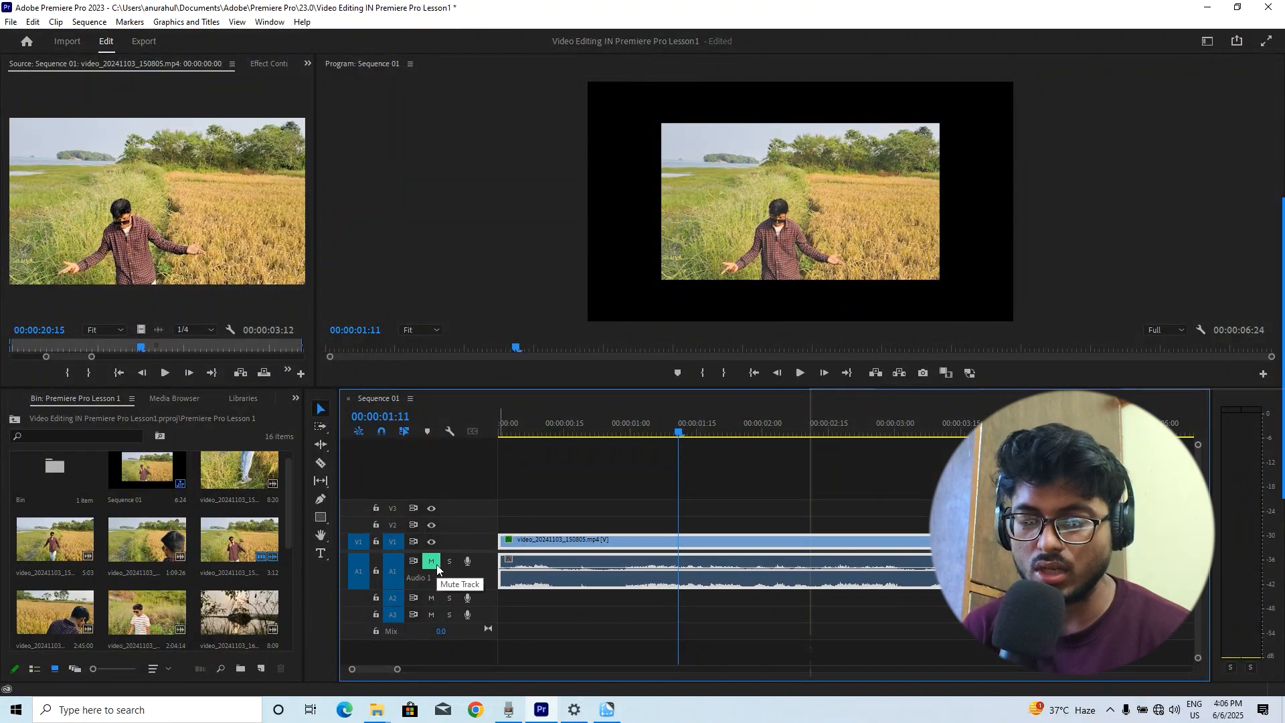
pyautogui.press('Home')
pyautogui.press('space')
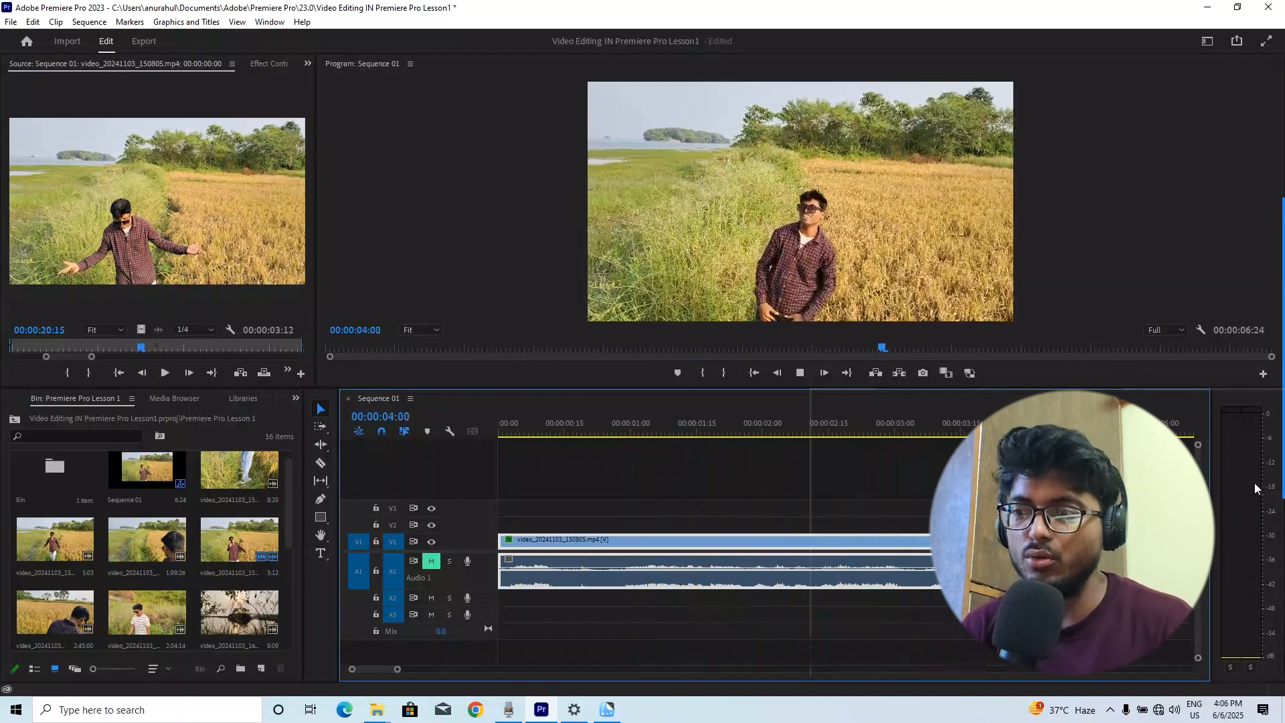
pyautogui.click(752, 374)
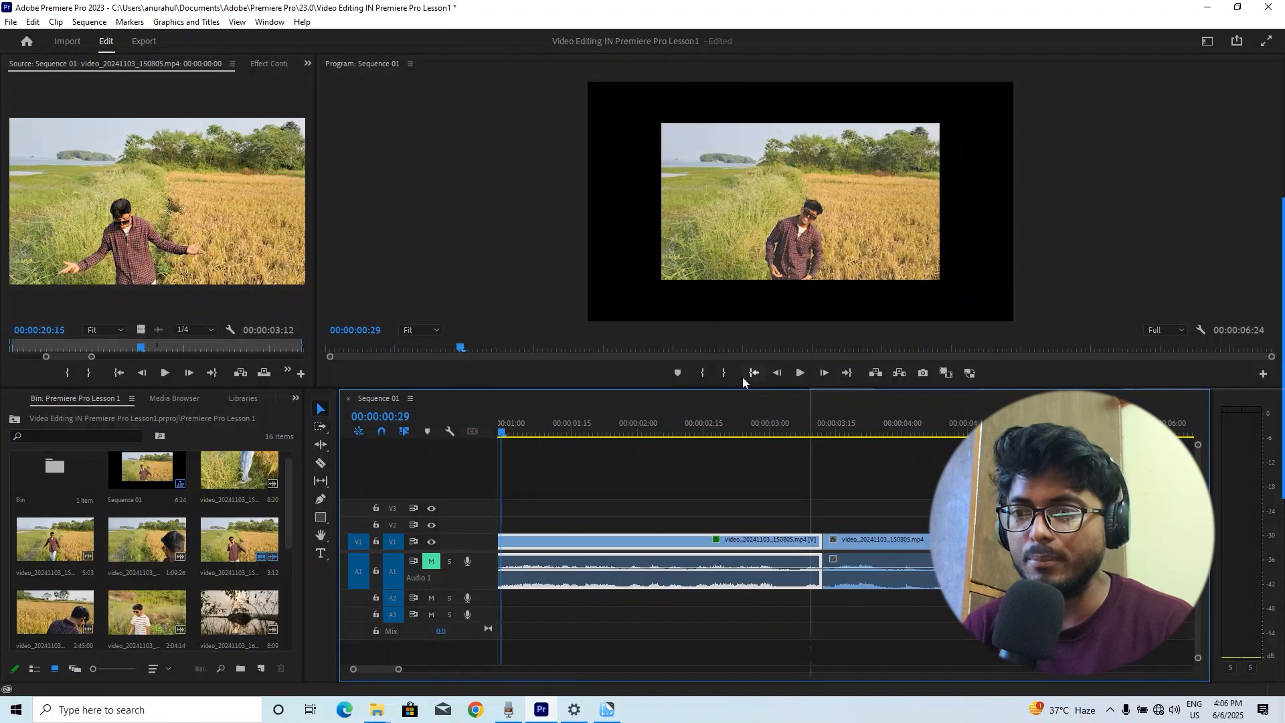
pyautogui.scroll(3, 635, 508)
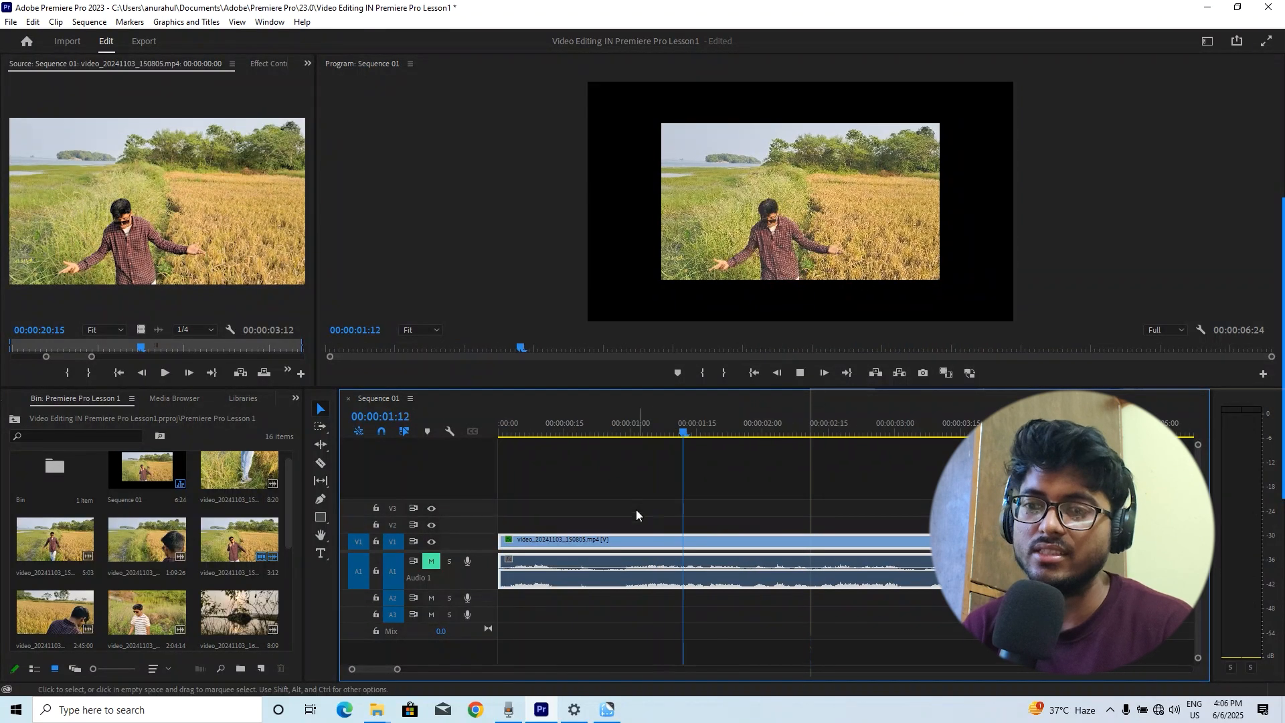
# Stop playback and apply Scale to Frame Size to the first clip on the timeline
pyautogui.press('space')
pyautogui.rightClick(626, 539)
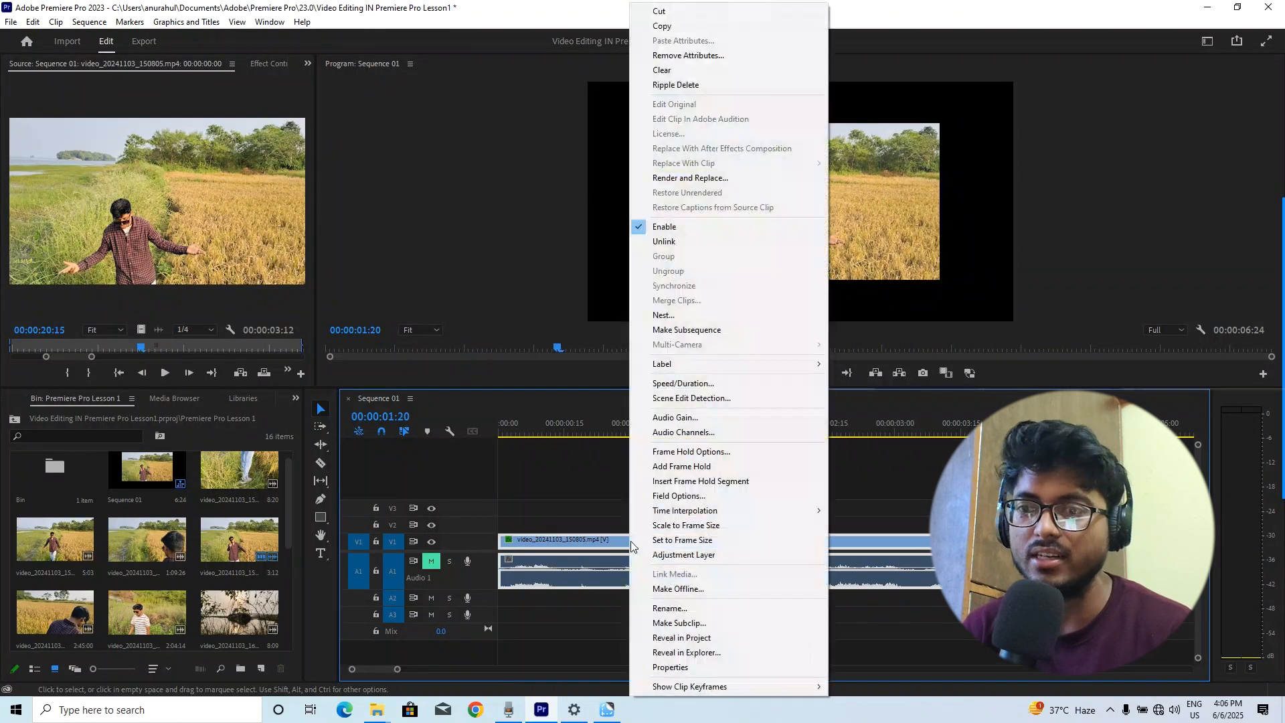
pyautogui.click(725, 526)
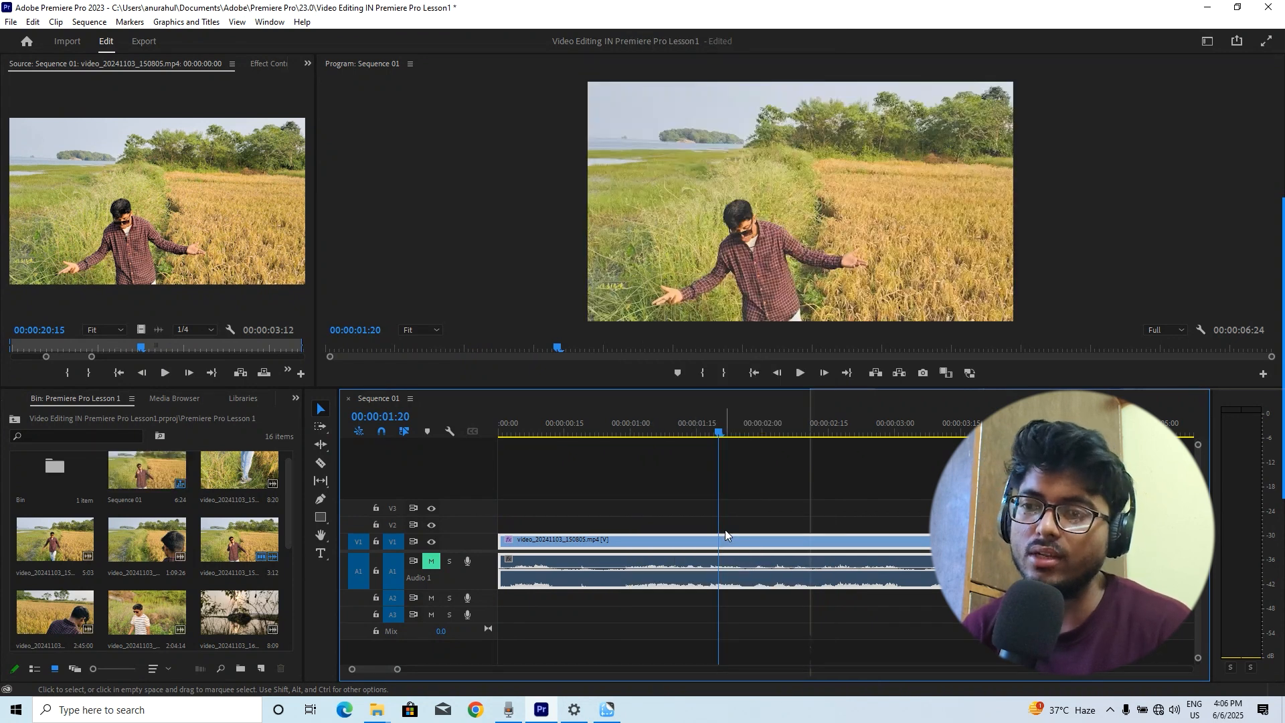
# Try shrinking the clip by its corner handle in the Program Monitor and reapplying frame scaling, then undo the resize
pyautogui.click(868, 192)
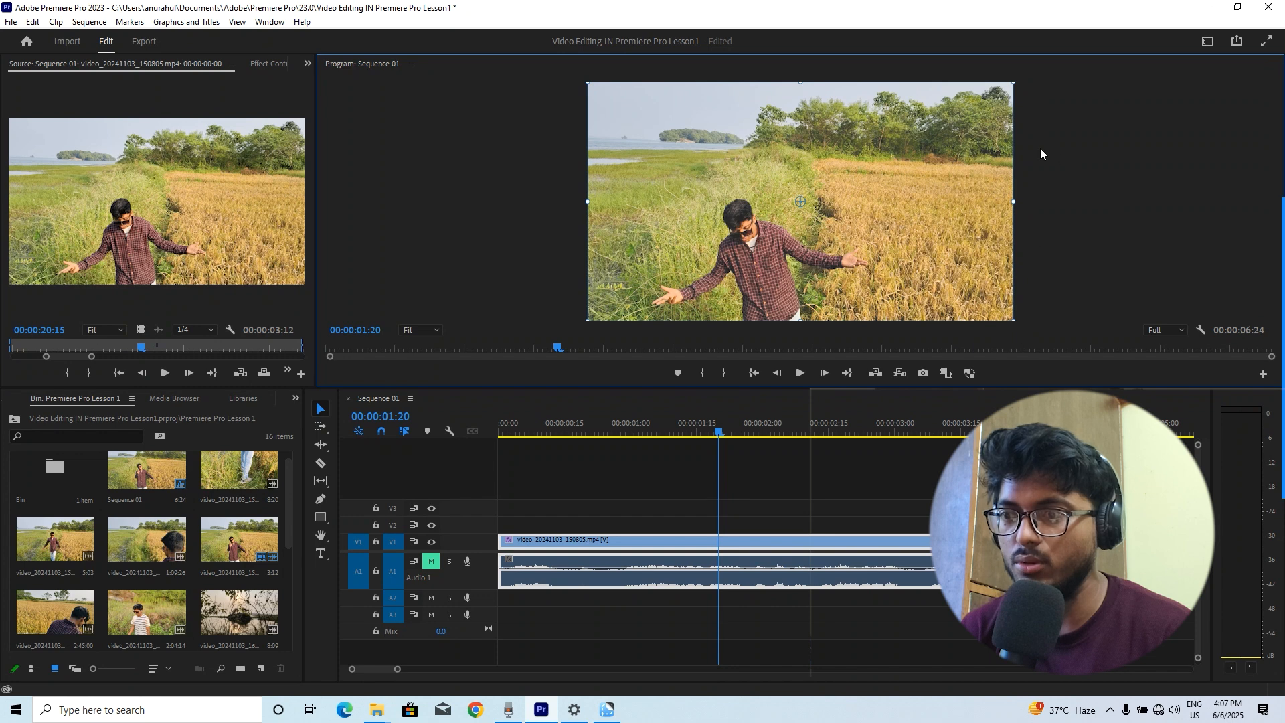
pyautogui.click(1015, 199)
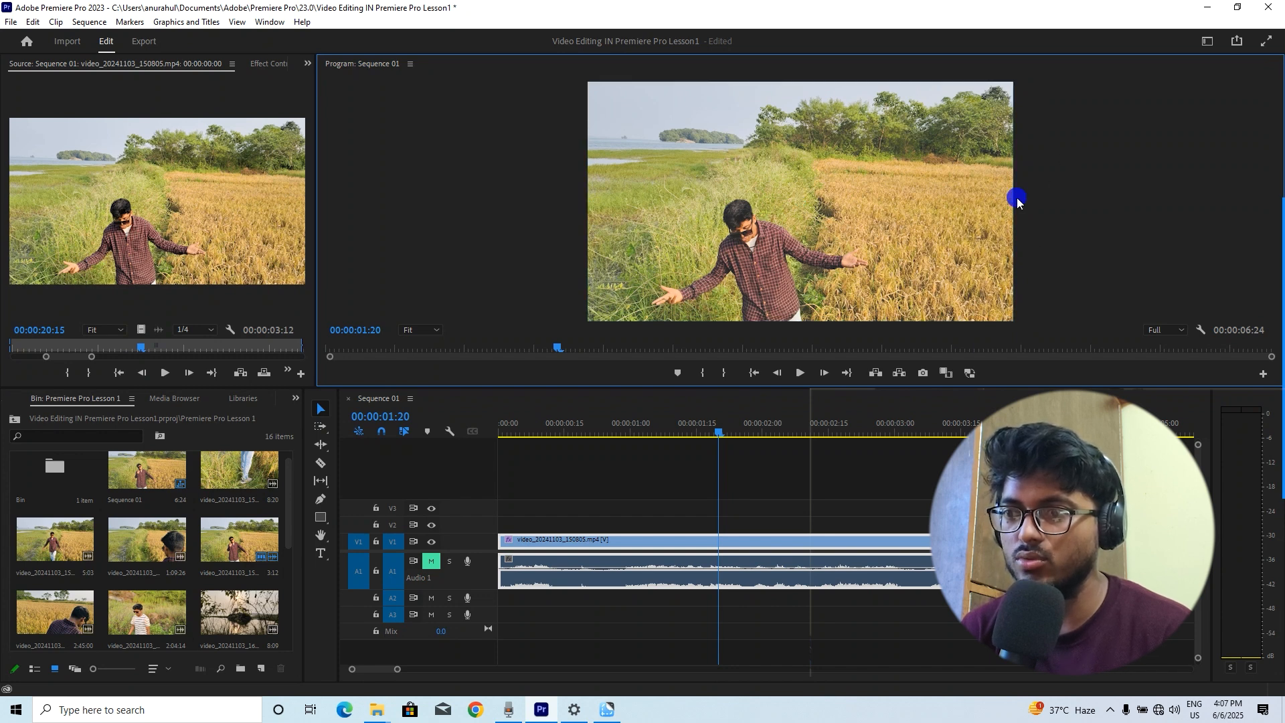
pyautogui.click(1004, 211)
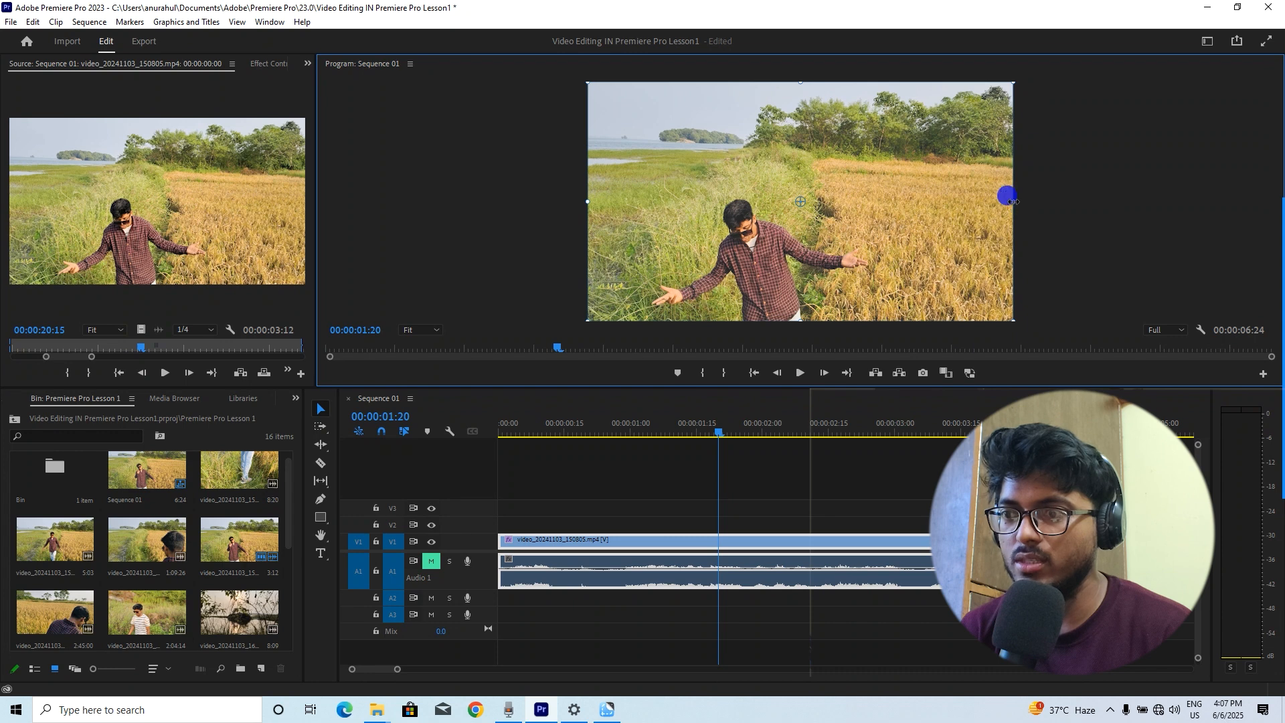
pyautogui.moveTo(1013, 201); pyautogui.dragTo(946, 213)
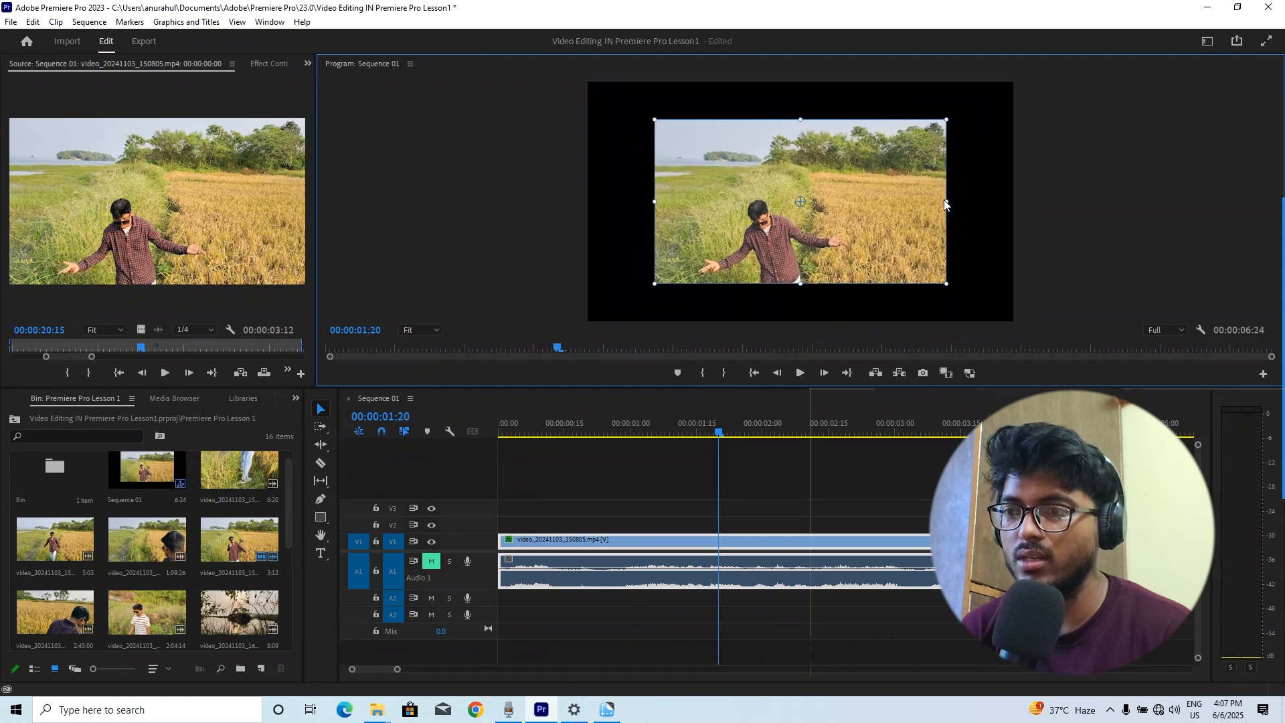
pyautogui.rightClick(697, 539)
pyautogui.click(763, 525)
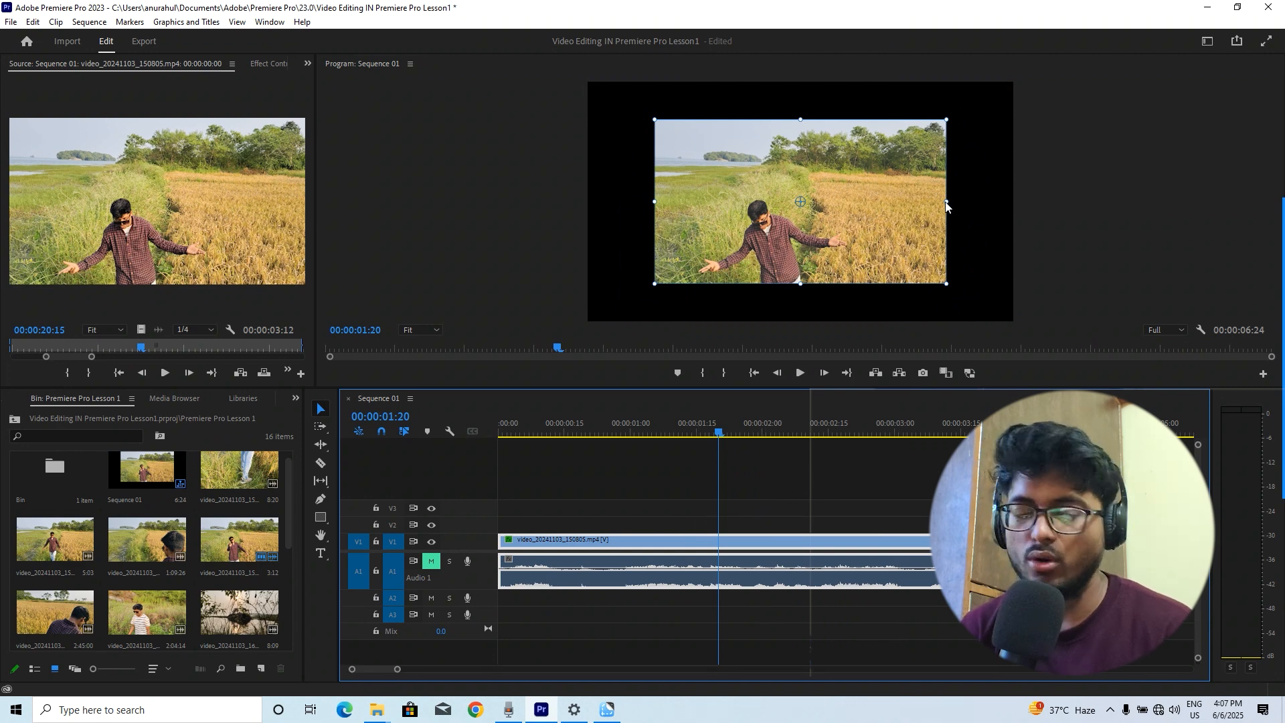
pyautogui.hotkey('ctrl', 'z')
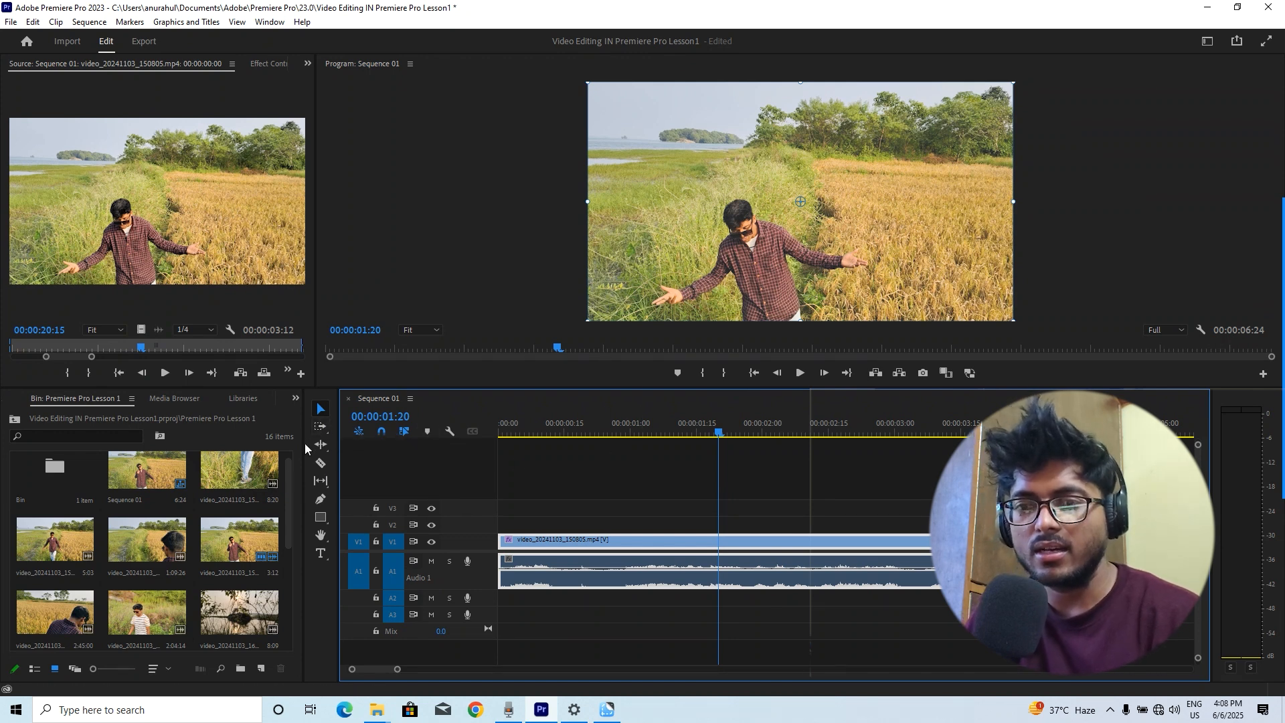
# Pick the Track Select Forward Tool and play the sequence through, returning the playhead to the start
pyautogui.click(320, 428)
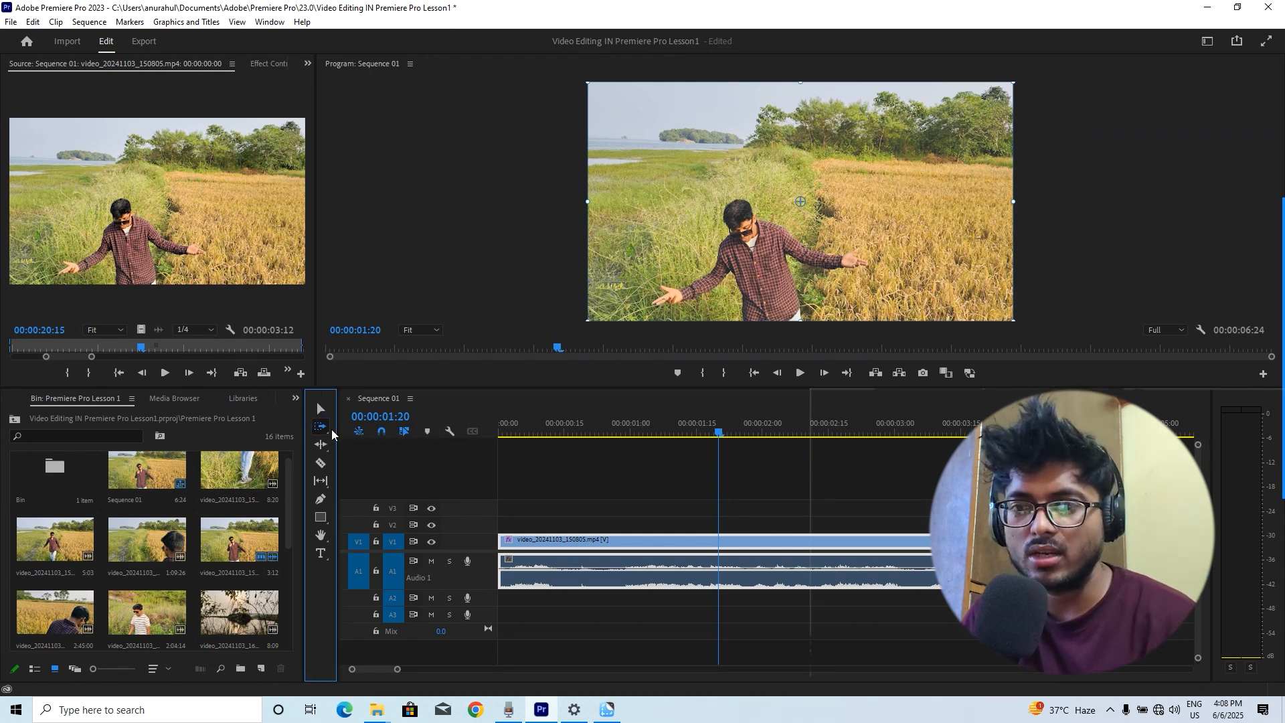
pyautogui.press('space')
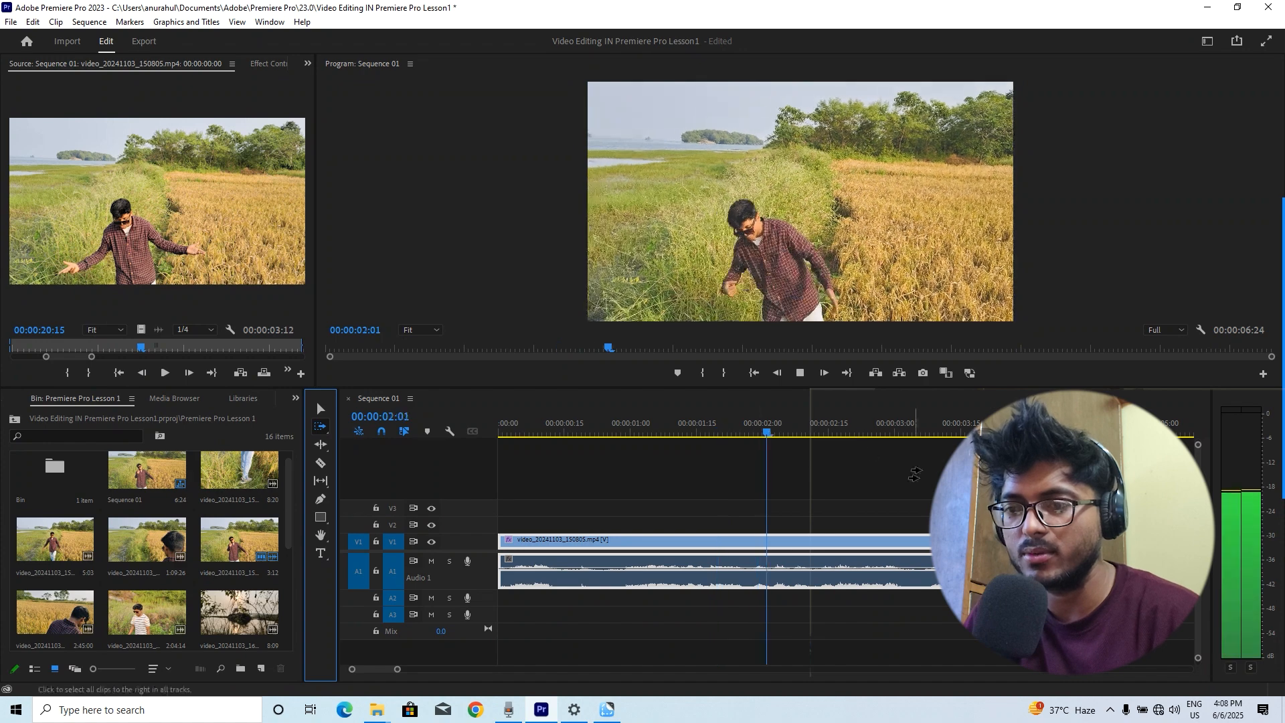
pyautogui.click(846, 373)
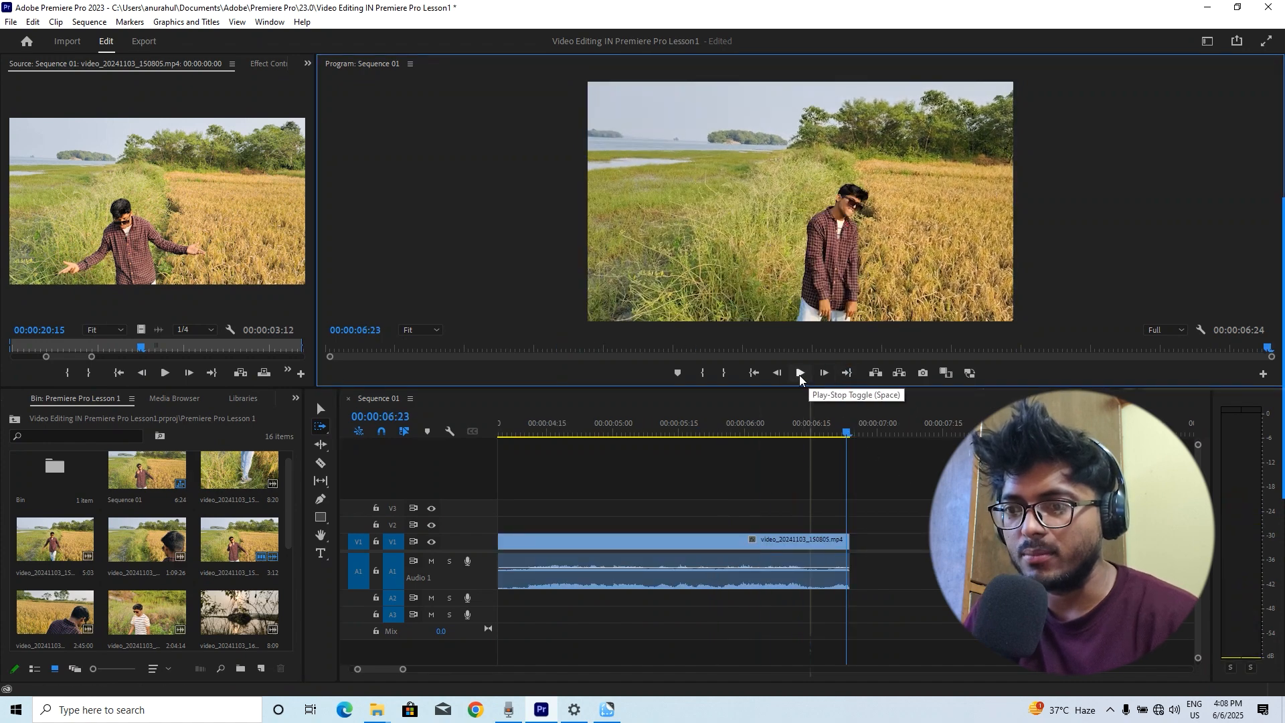
pyautogui.click(756, 375)
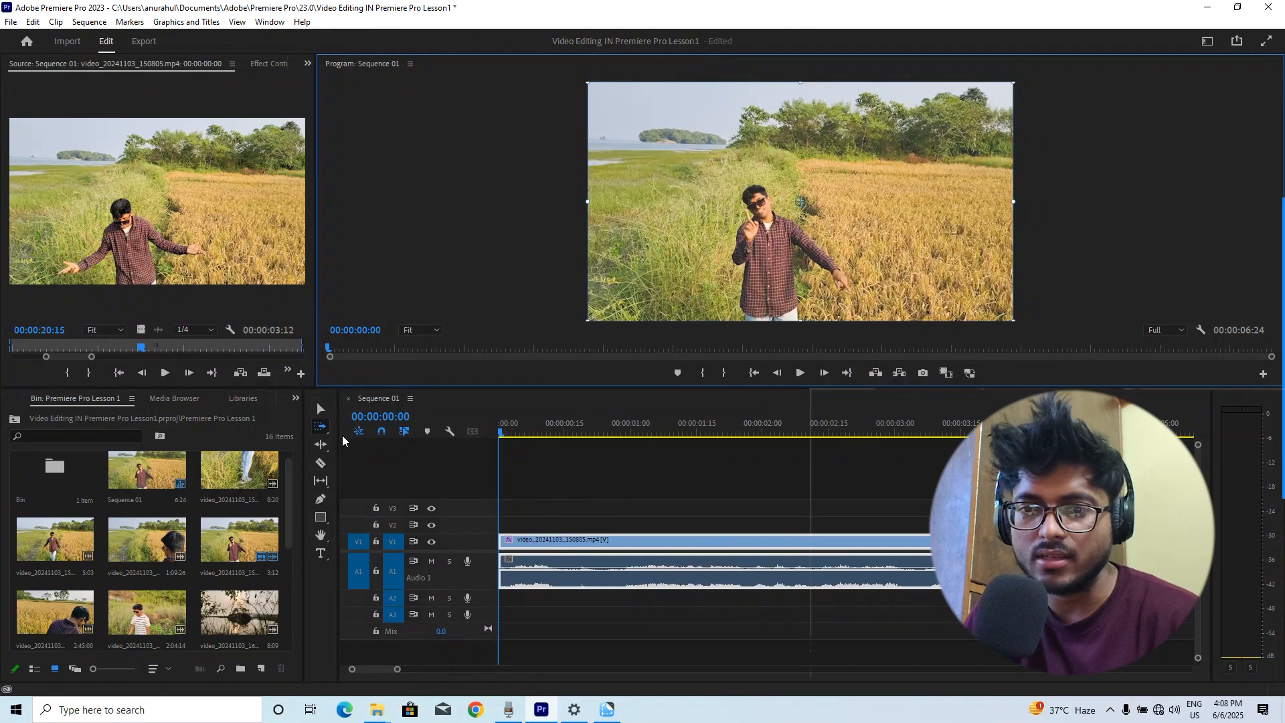
# Switch to the Ripple Edit Tool and open the clip in the Source Monitor while playing back both monitors
pyautogui.click(318, 427)
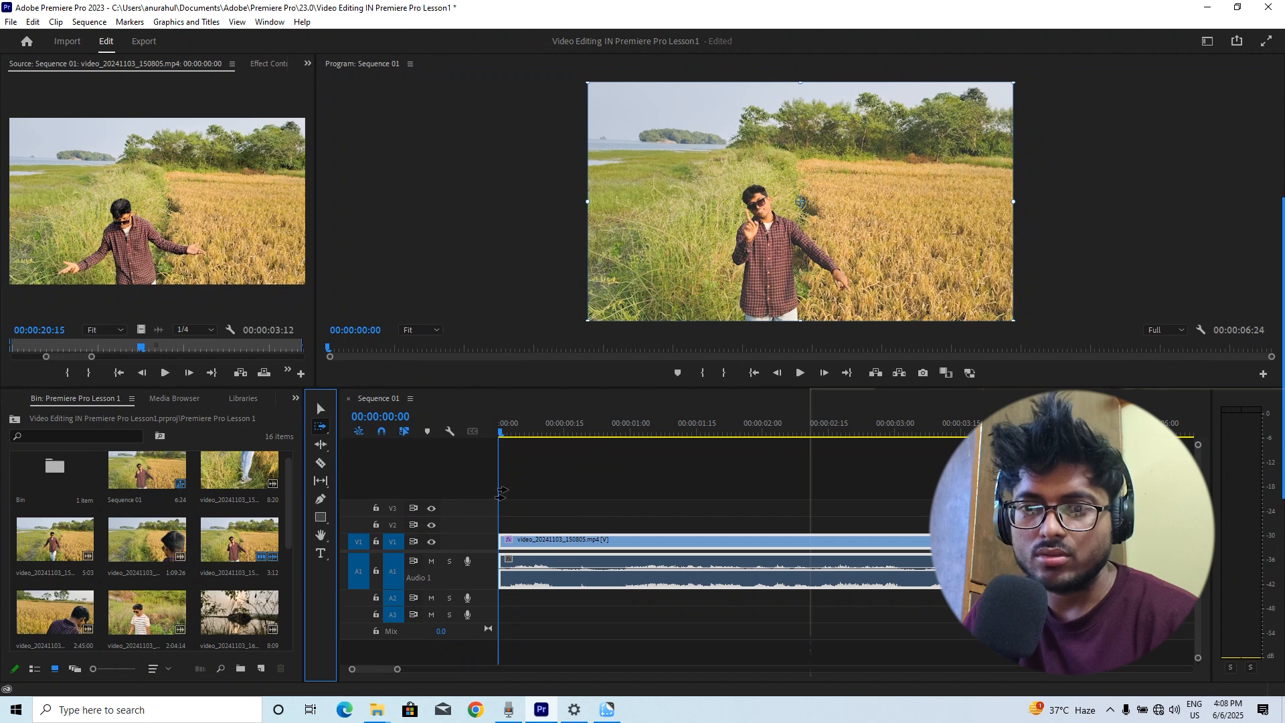
pyautogui.click(400, 508)
pyautogui.click(324, 433)
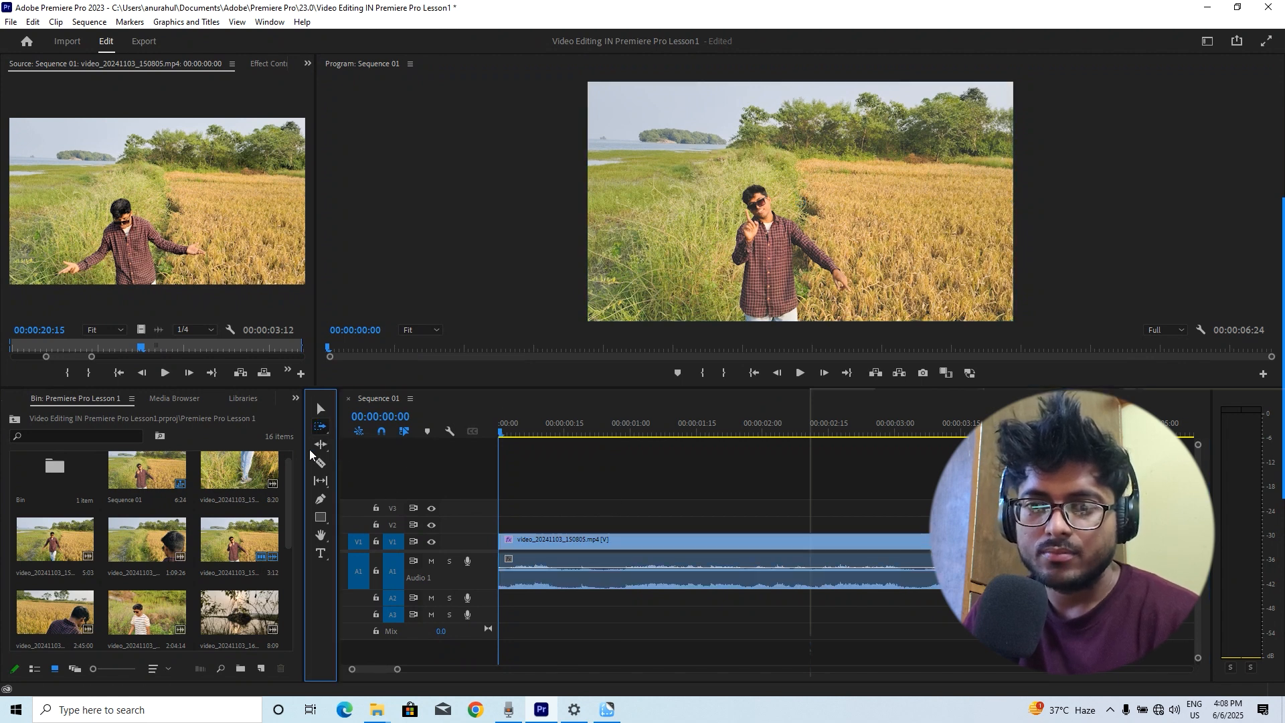
pyautogui.click(322, 446)
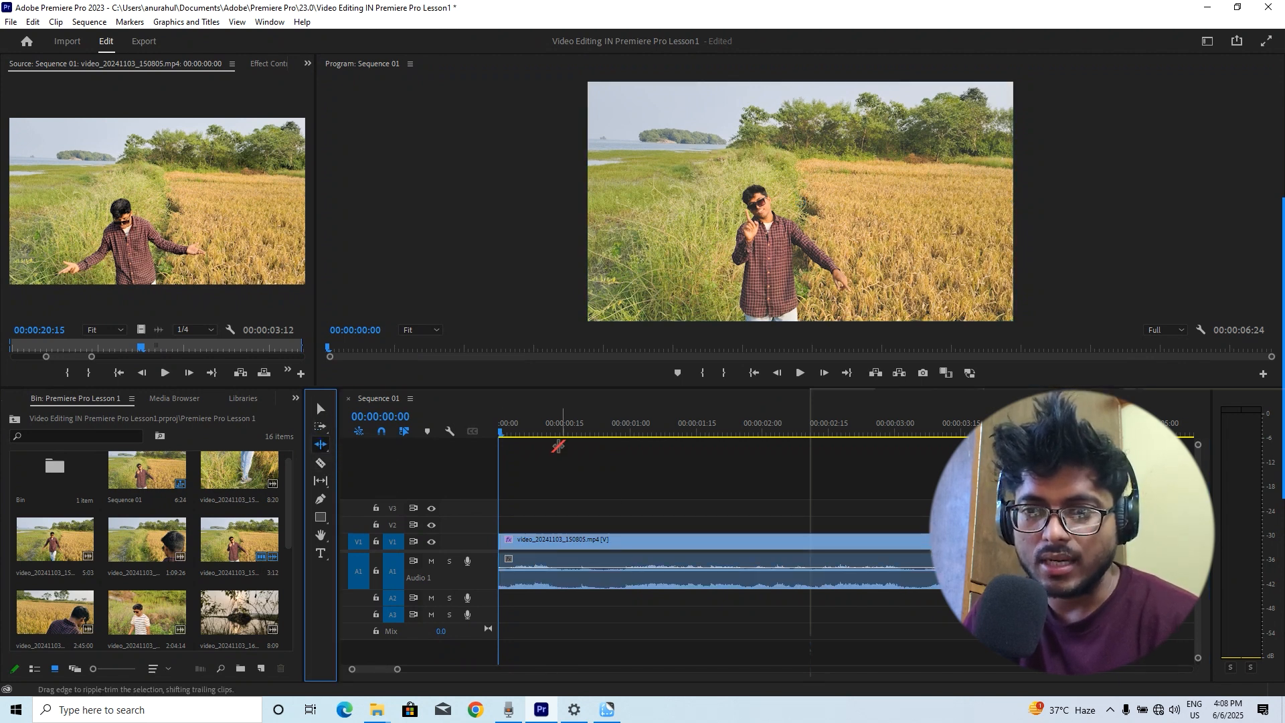
pyautogui.click(631, 543)
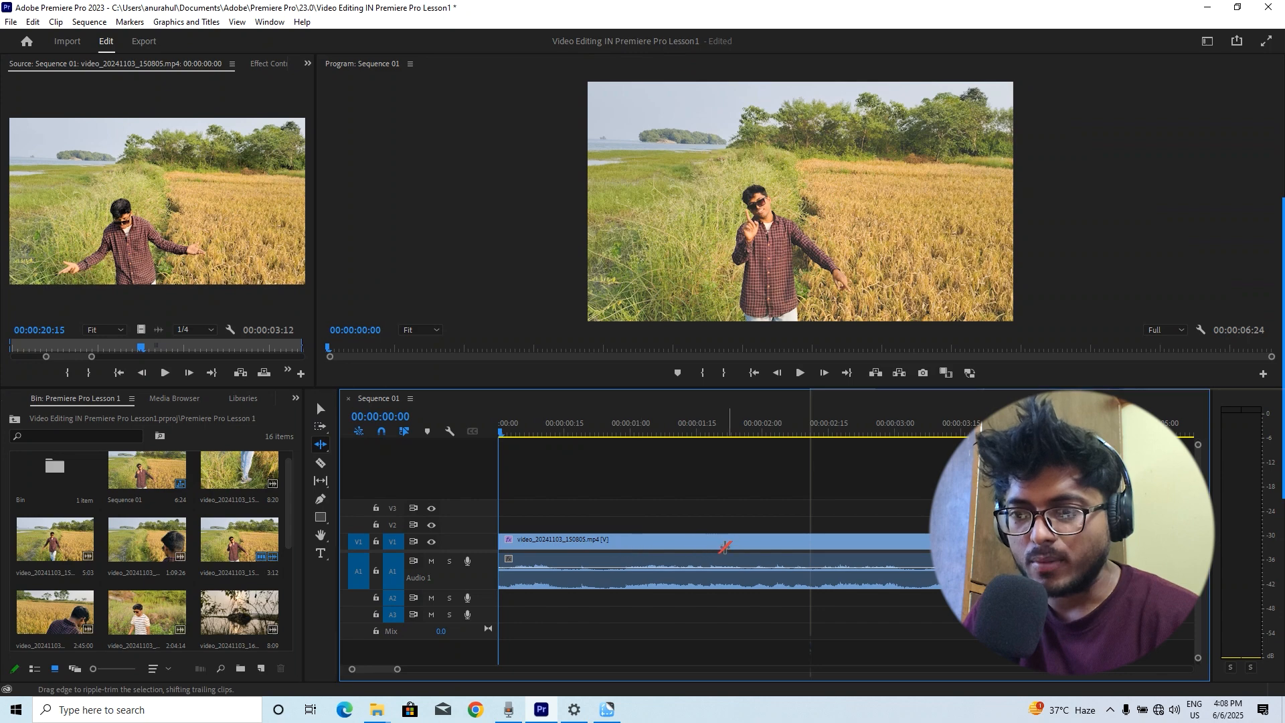
pyautogui.doubleClick(725, 540)
pyautogui.press('space')
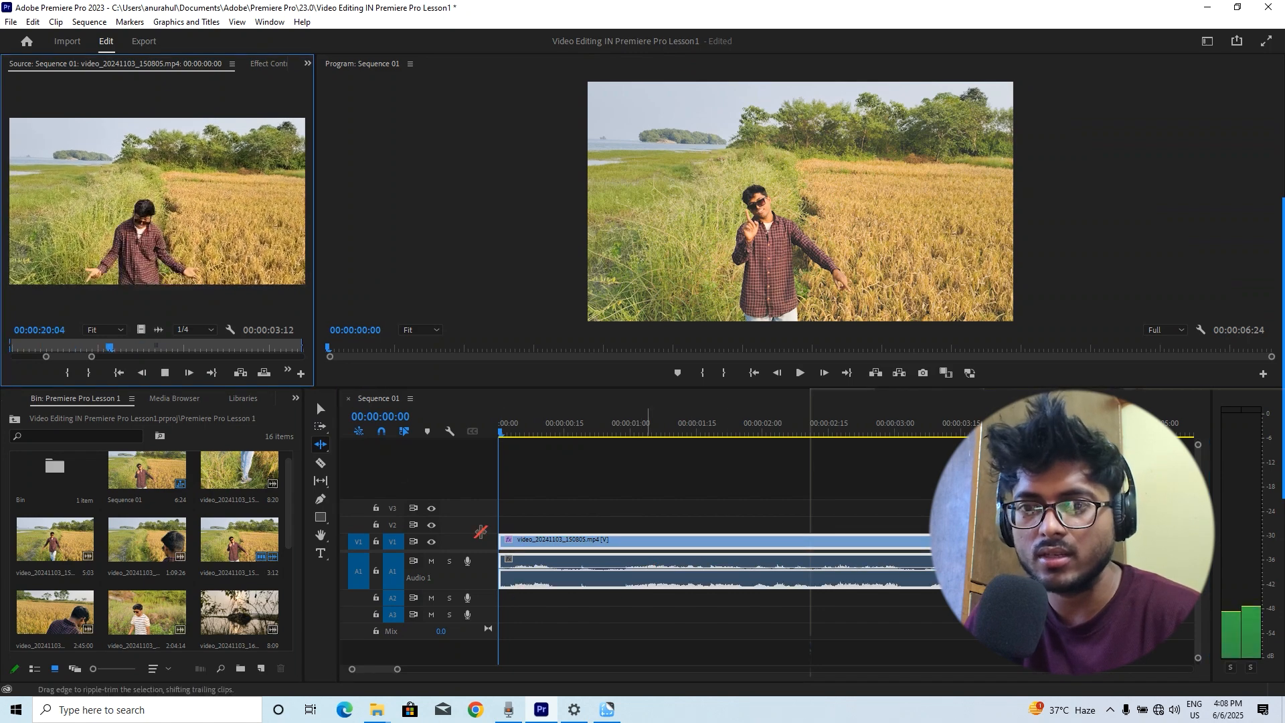
pyautogui.click(678, 427)
pyautogui.press('space')
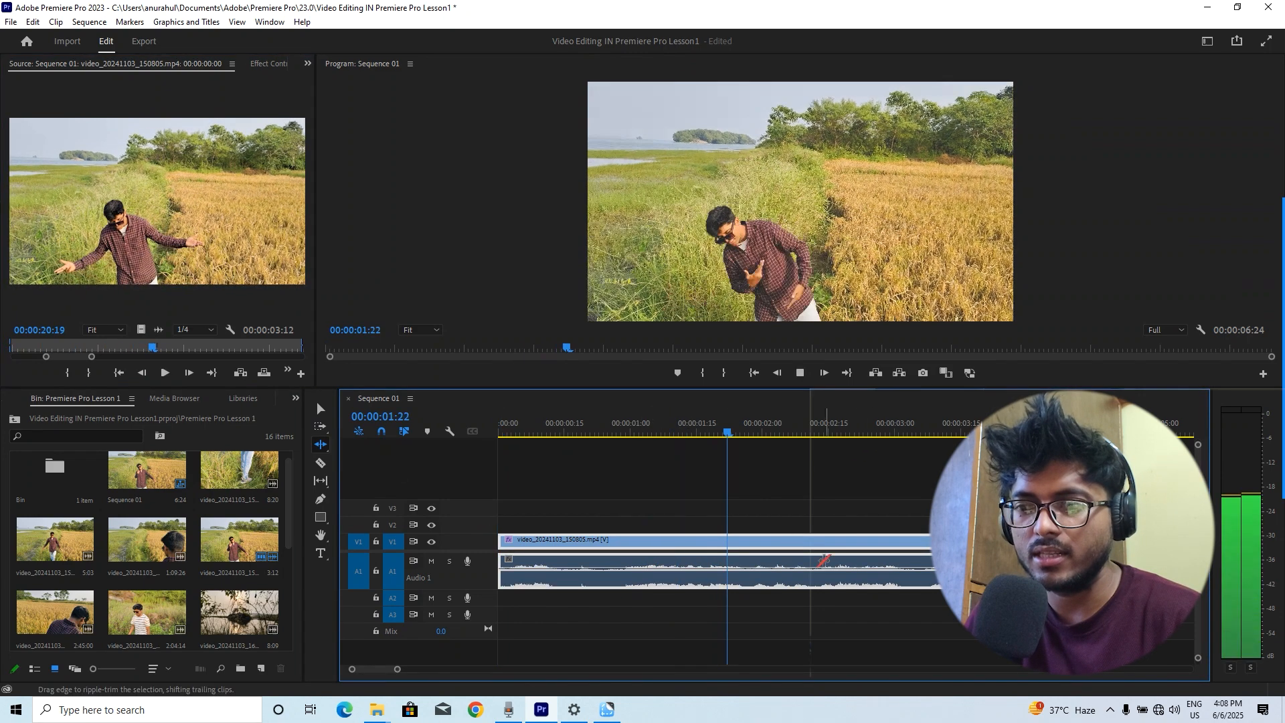
pyautogui.press('space')
pyautogui.doubleClick(640, 545)
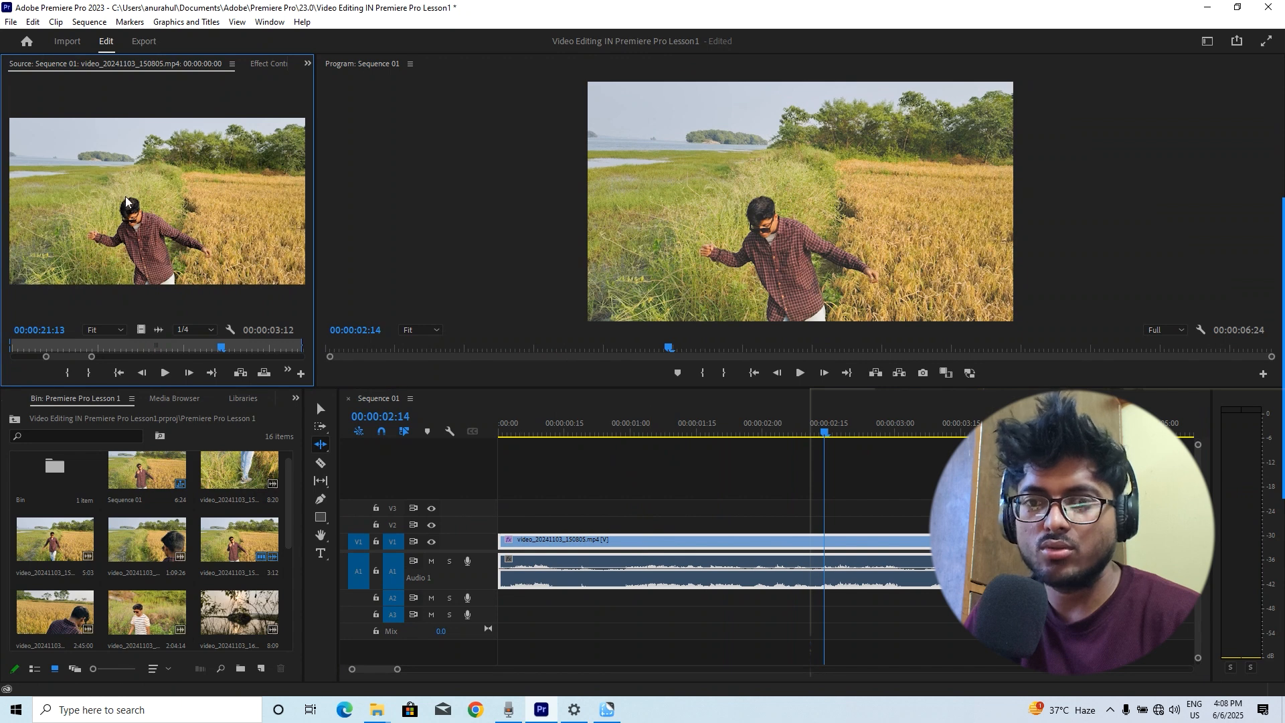
pyautogui.press('space')
pyautogui.press('space')
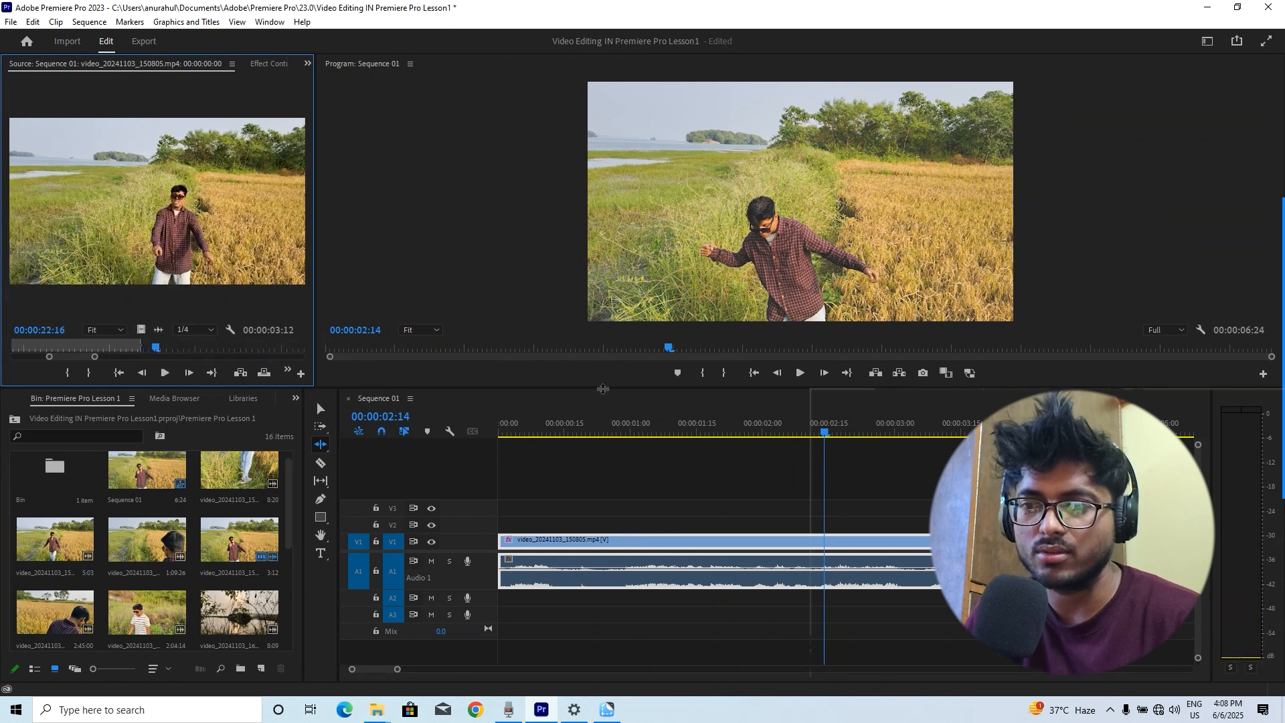
pyautogui.moveTo(614, 426); pyautogui.dragTo(335, 449)
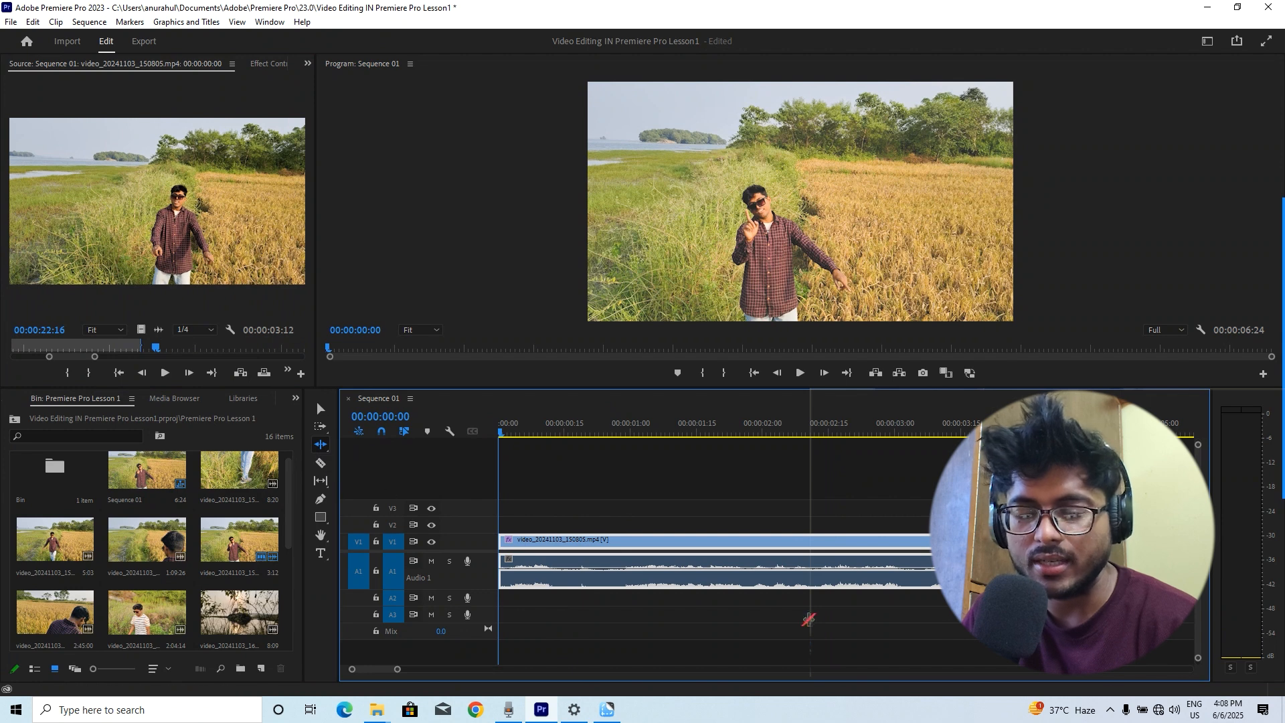
# With the Selection Tool, trim the first clip's end back to about 00:00:02:15
pyautogui.press('v')
pyautogui.moveTo(934, 541); pyautogui.dragTo(827, 540)
pyautogui.click(843, 433)
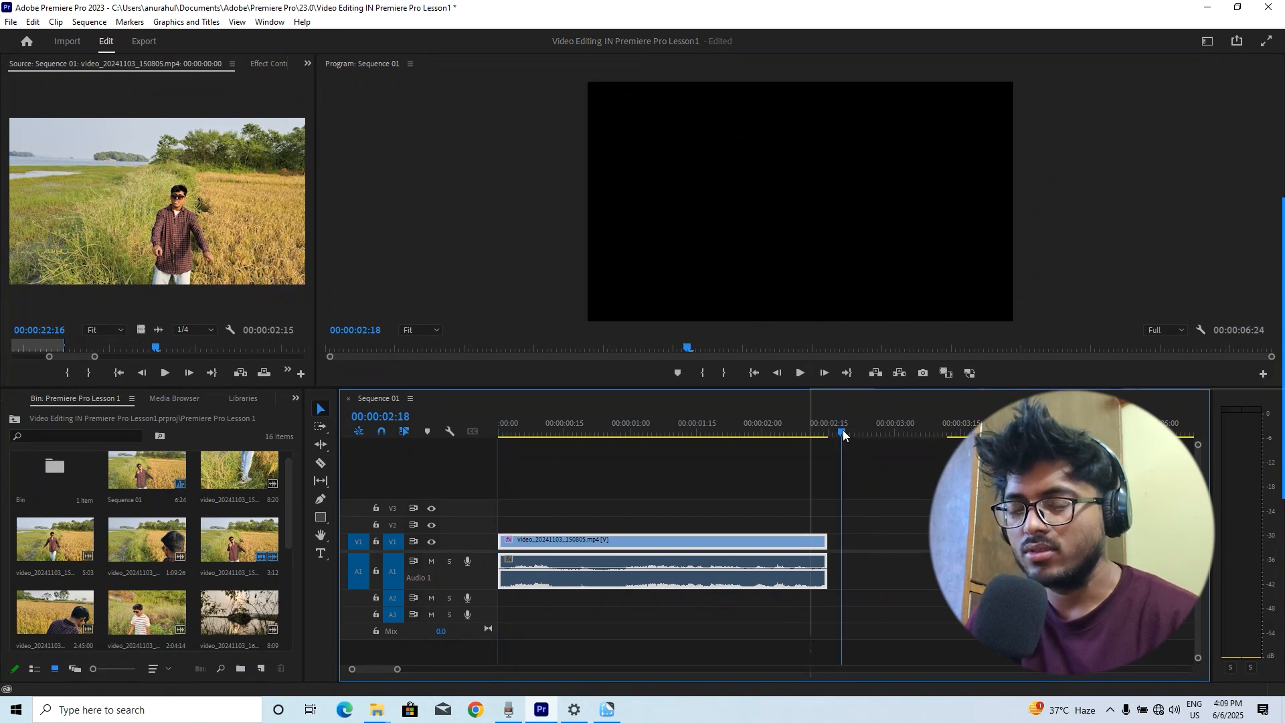
# Ripple delete the gap left between the first and second clips
pyautogui.click(854, 540)
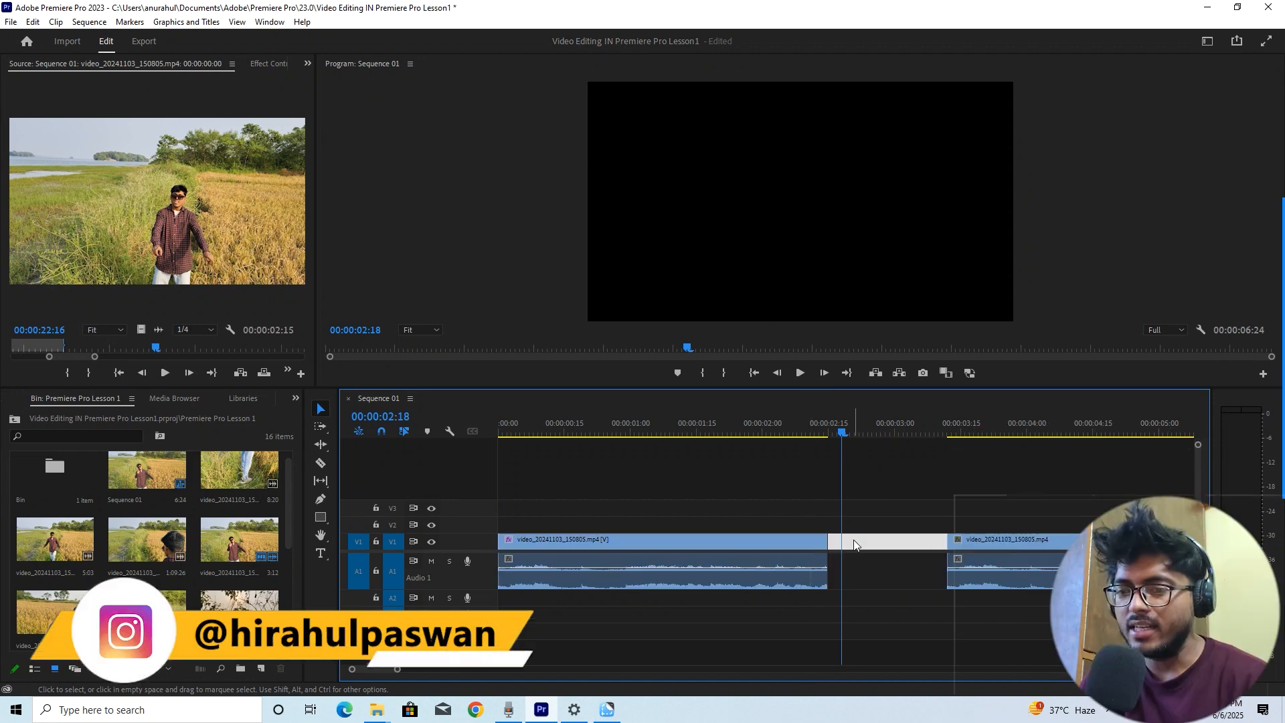
pyautogui.rightClick(853, 540)
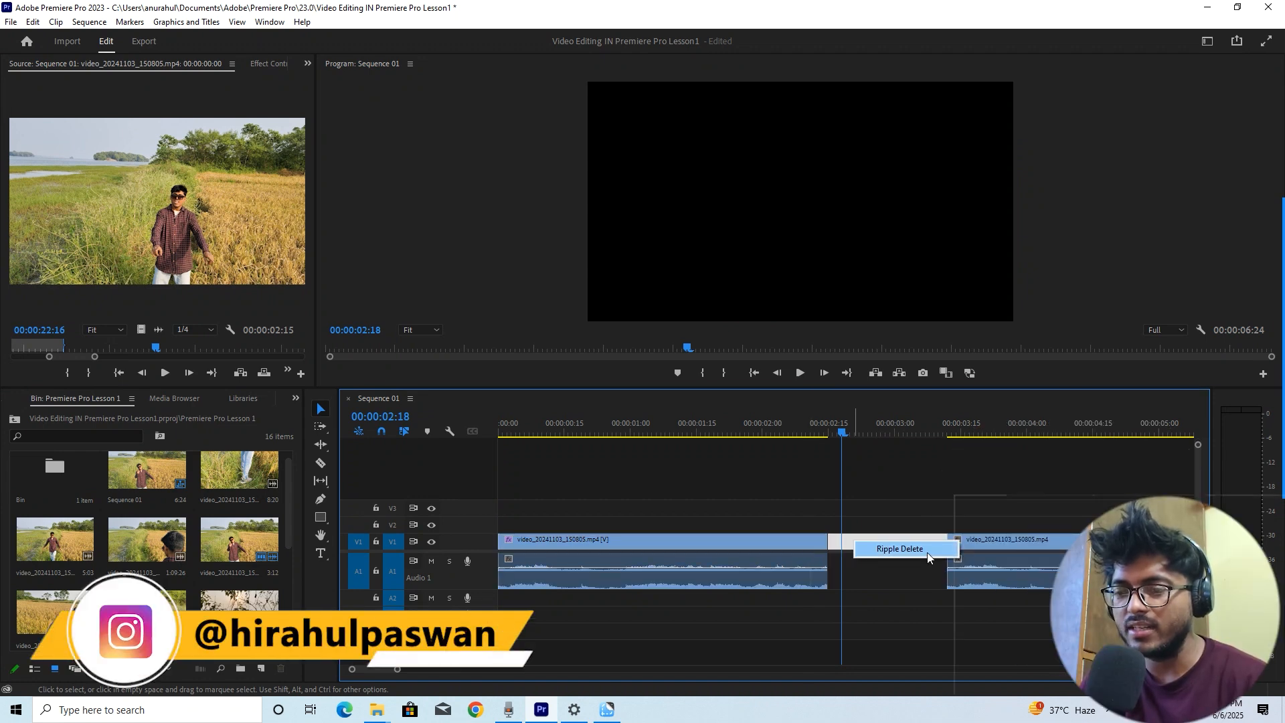
pyautogui.click(926, 552)
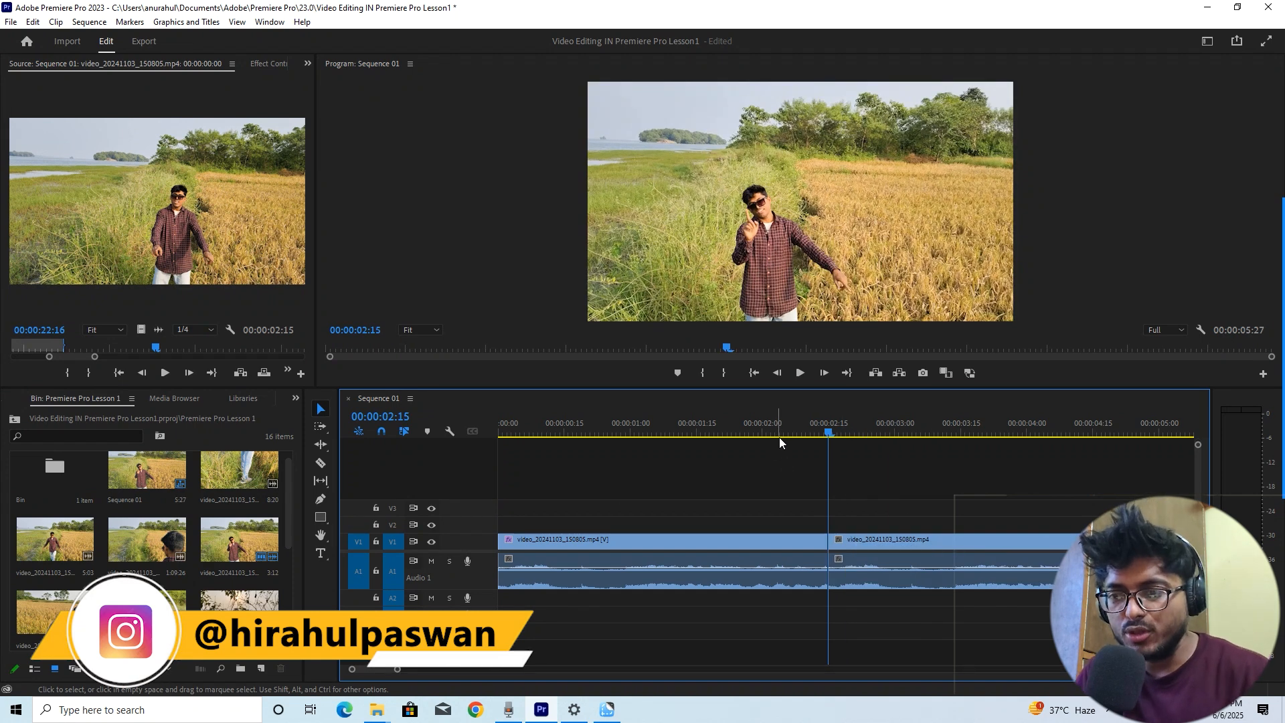
# Select the Razor Tool and play back the sequence
pyautogui.click(802, 412)
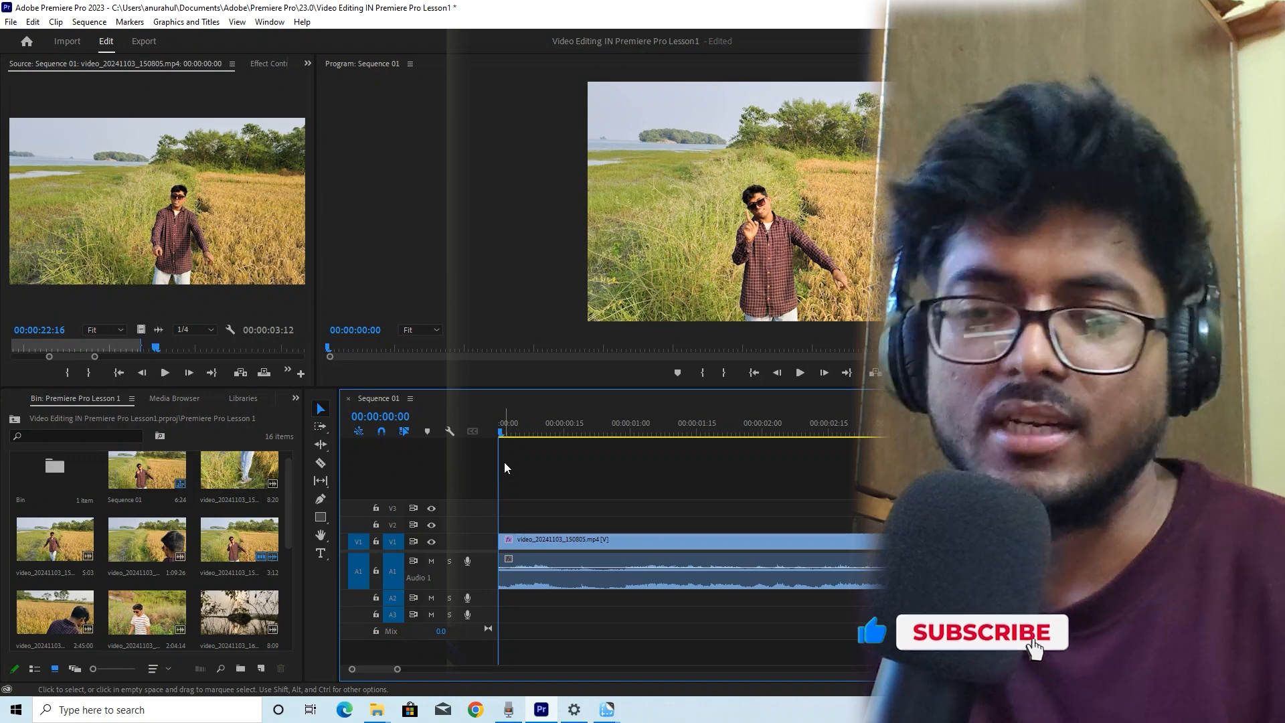
pyautogui.click(322, 463)
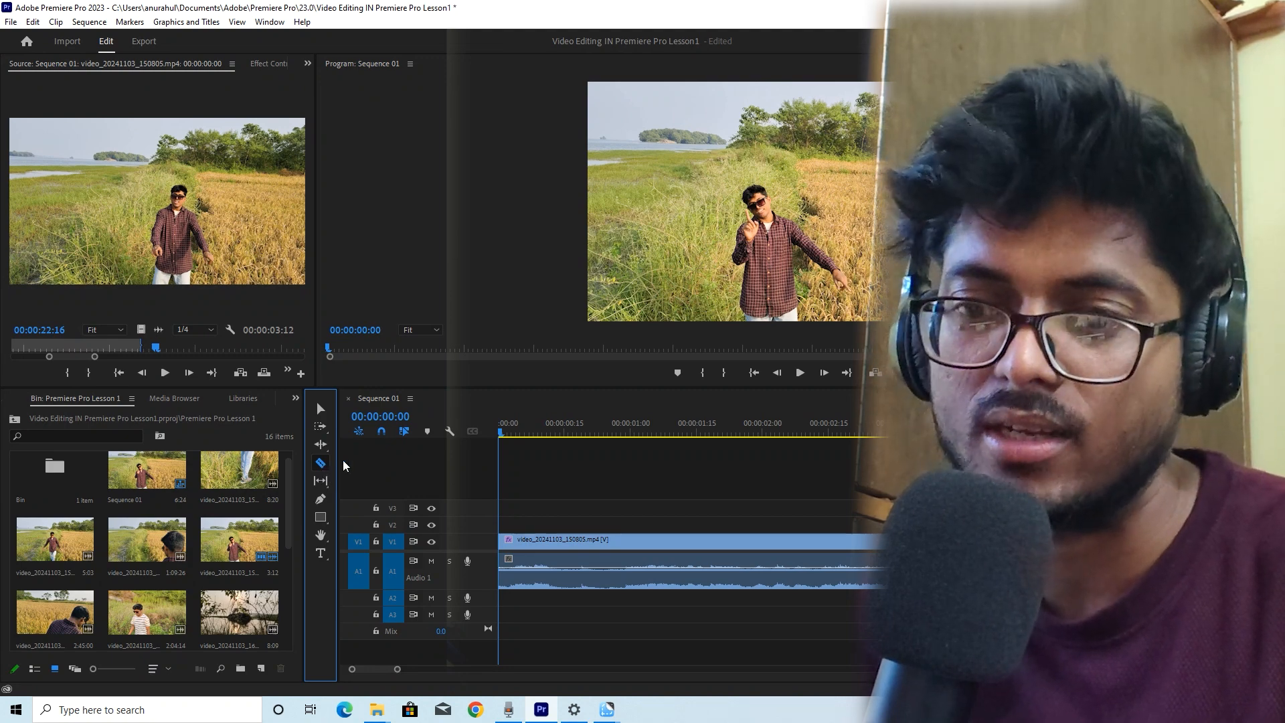
pyautogui.press('space')
# Mute track A1 again and replay the sequence from its start
pyautogui.press('space')
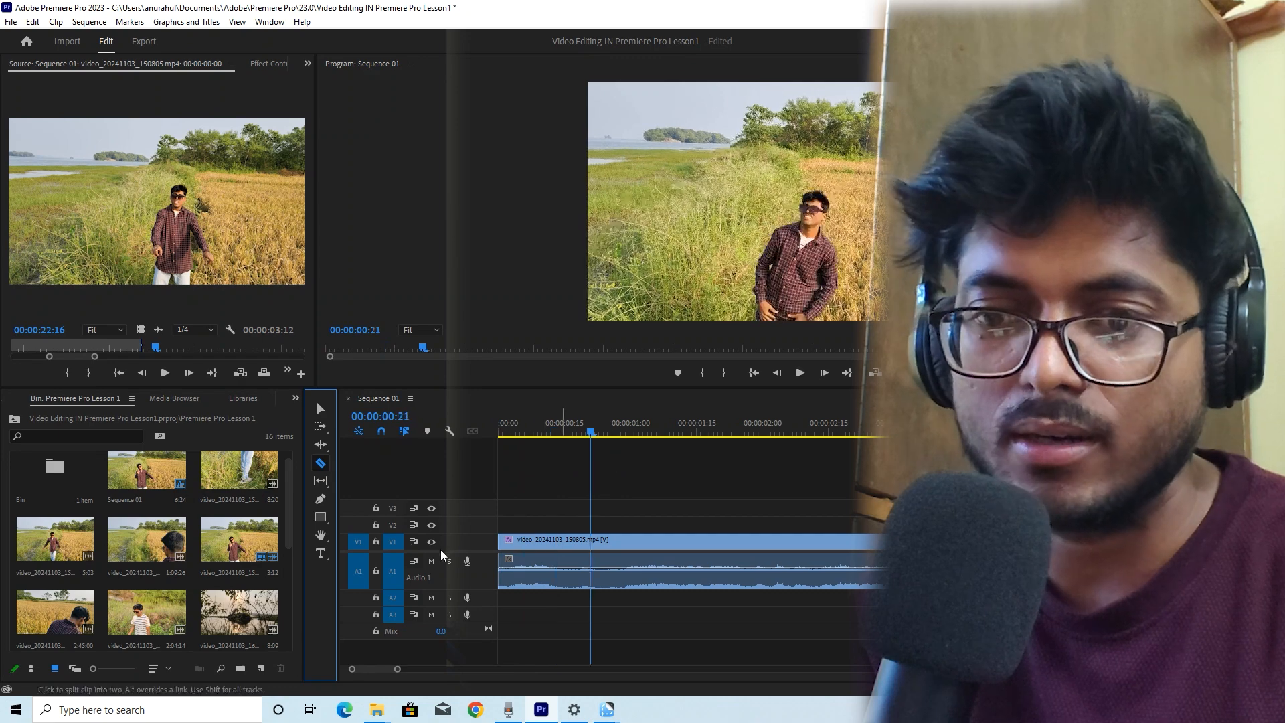
pyautogui.click(431, 562)
pyautogui.moveTo(571, 430); pyautogui.dragTo(472, 412)
pyautogui.press('space')
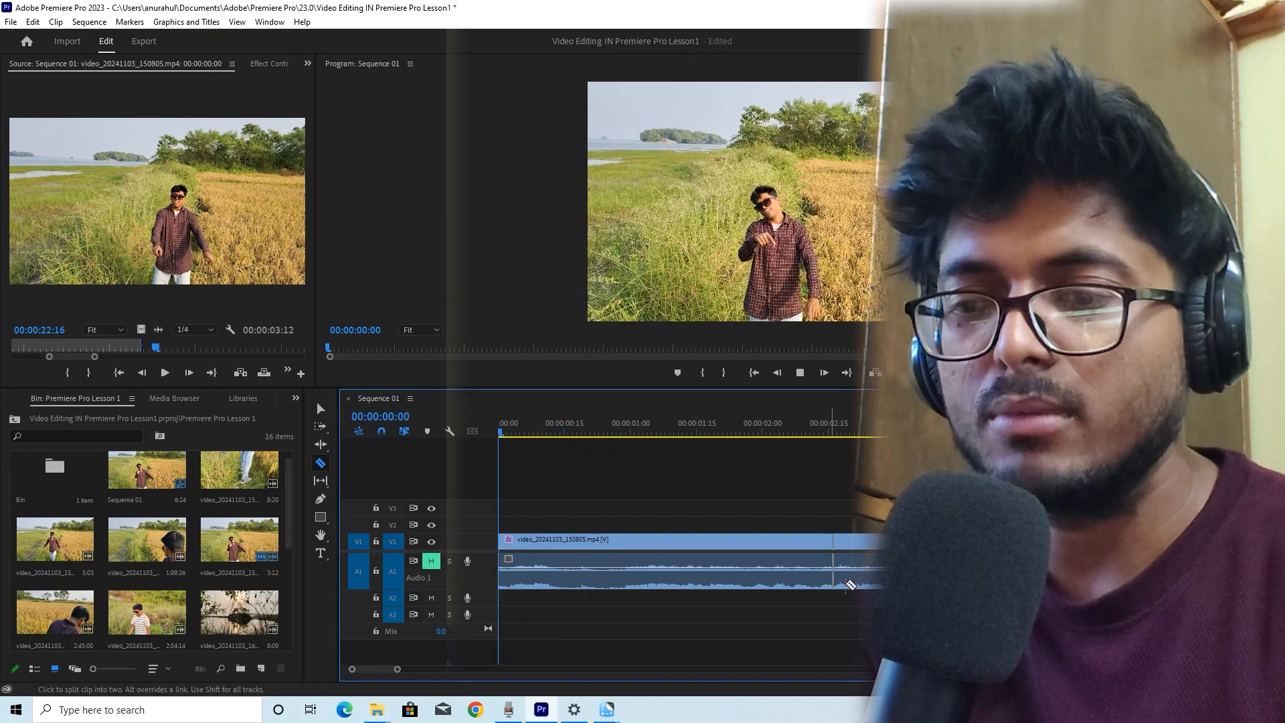
pyautogui.press('space')
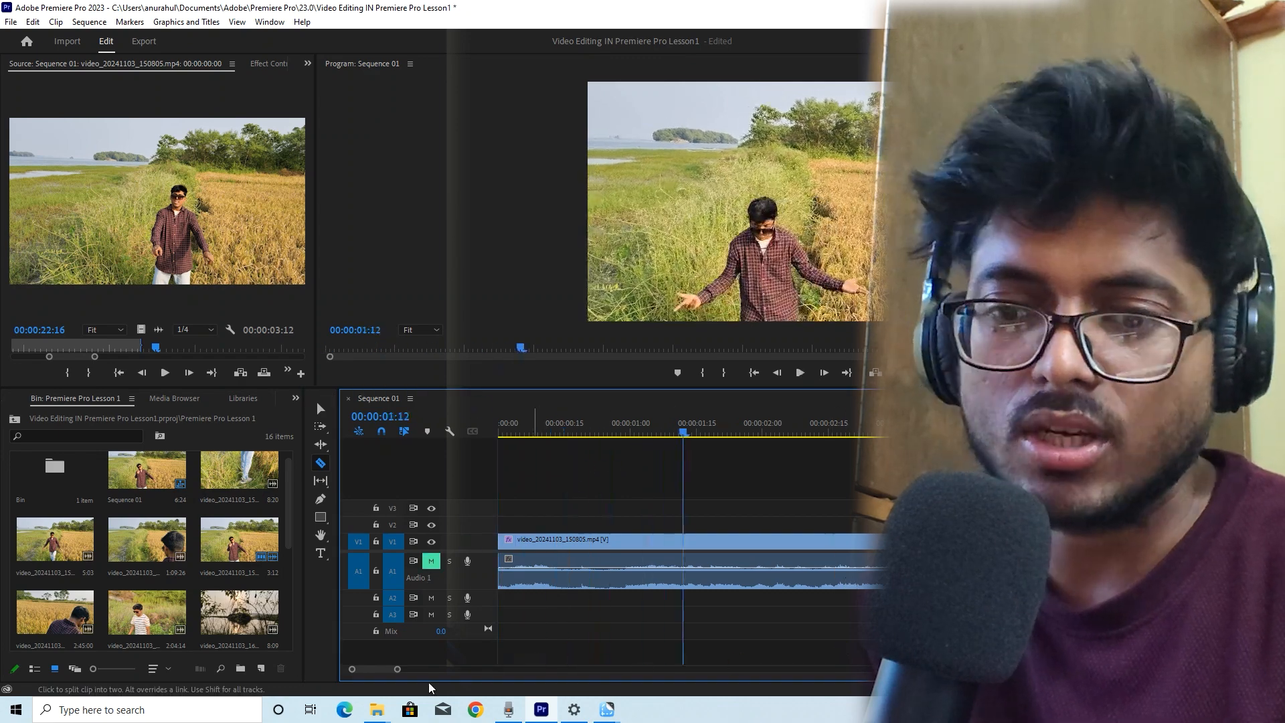
# Set the Source Monitor playback resolution to 1/2
pyautogui.moveTo(399, 674); pyautogui.dragTo(414, 676)
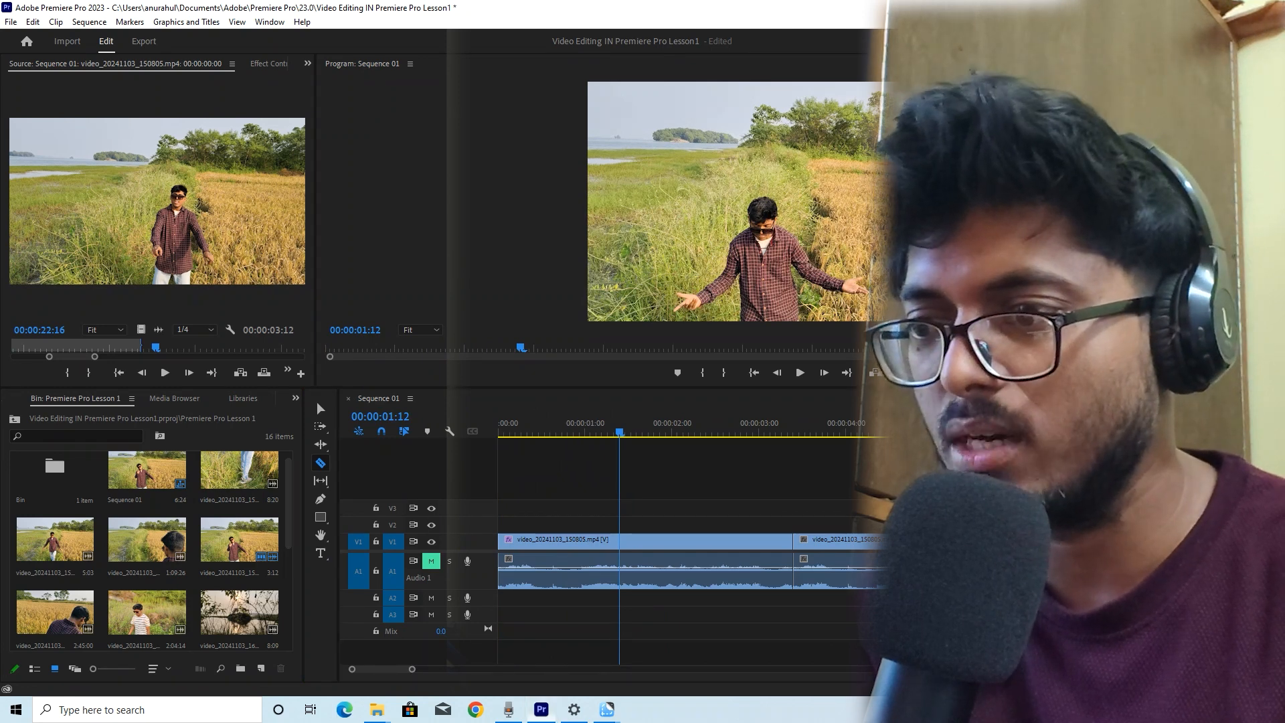
pyautogui.click(1044, 221)
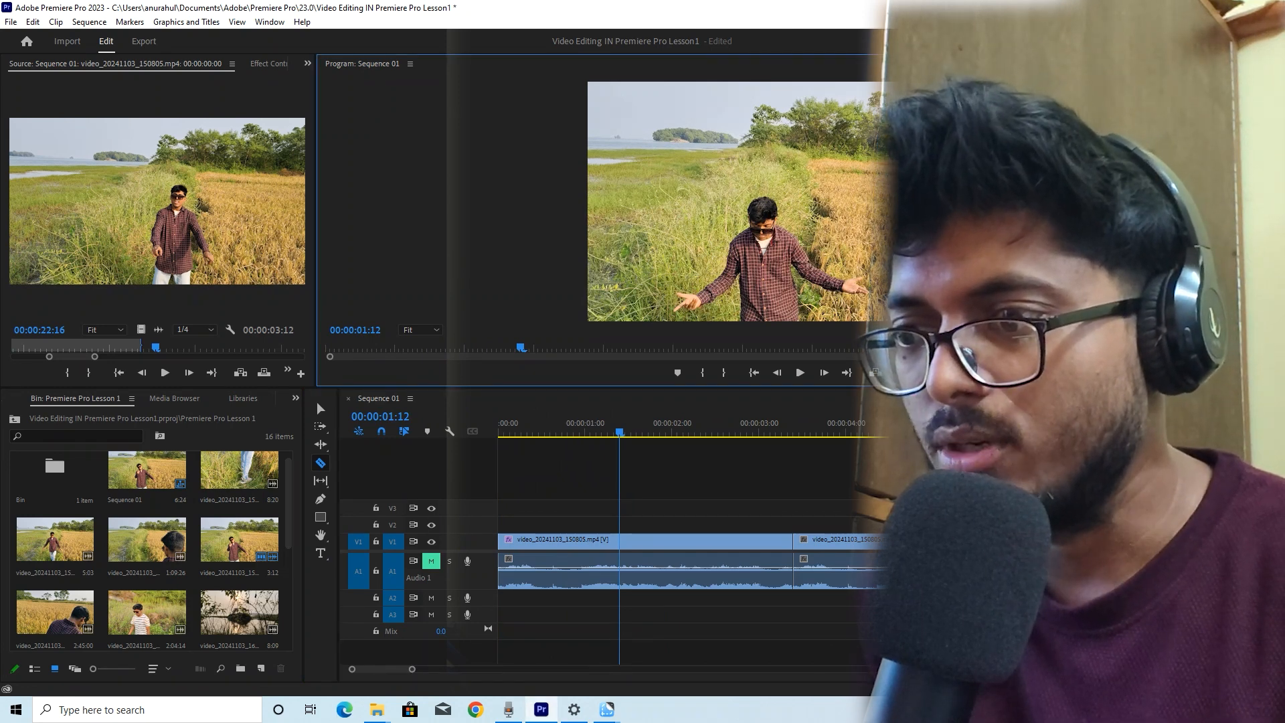
pyautogui.click(194, 330)
pyautogui.click(192, 349)
# Play the sequence back from the beginning
pyautogui.moveTo(586, 435); pyautogui.dragTo(378, 241)
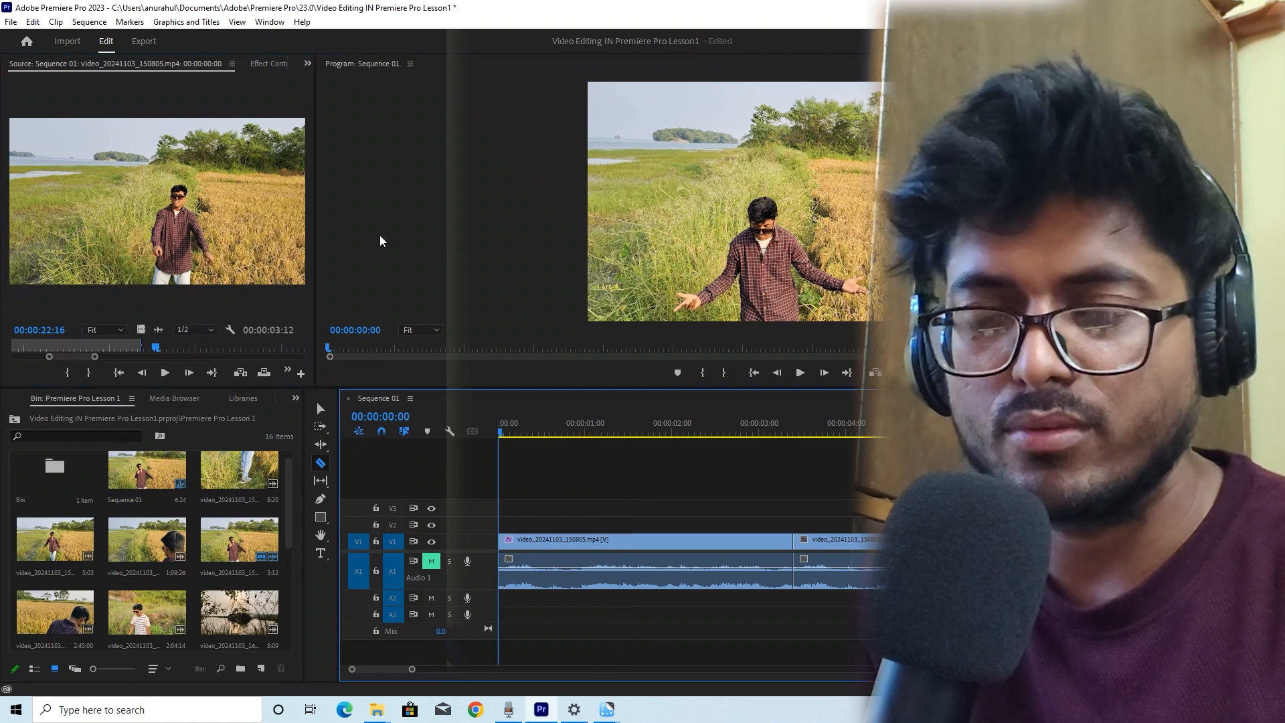
pyautogui.press('space')
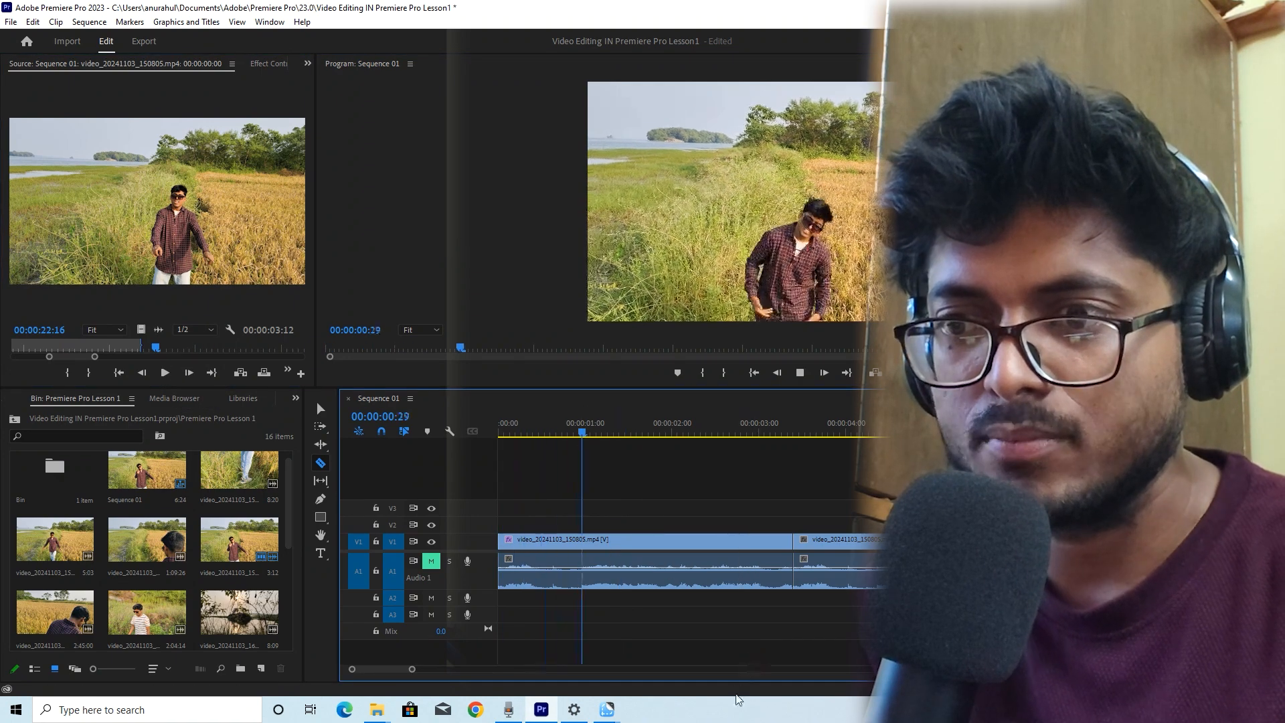
pyautogui.click(561, 472)
pyautogui.press('space')
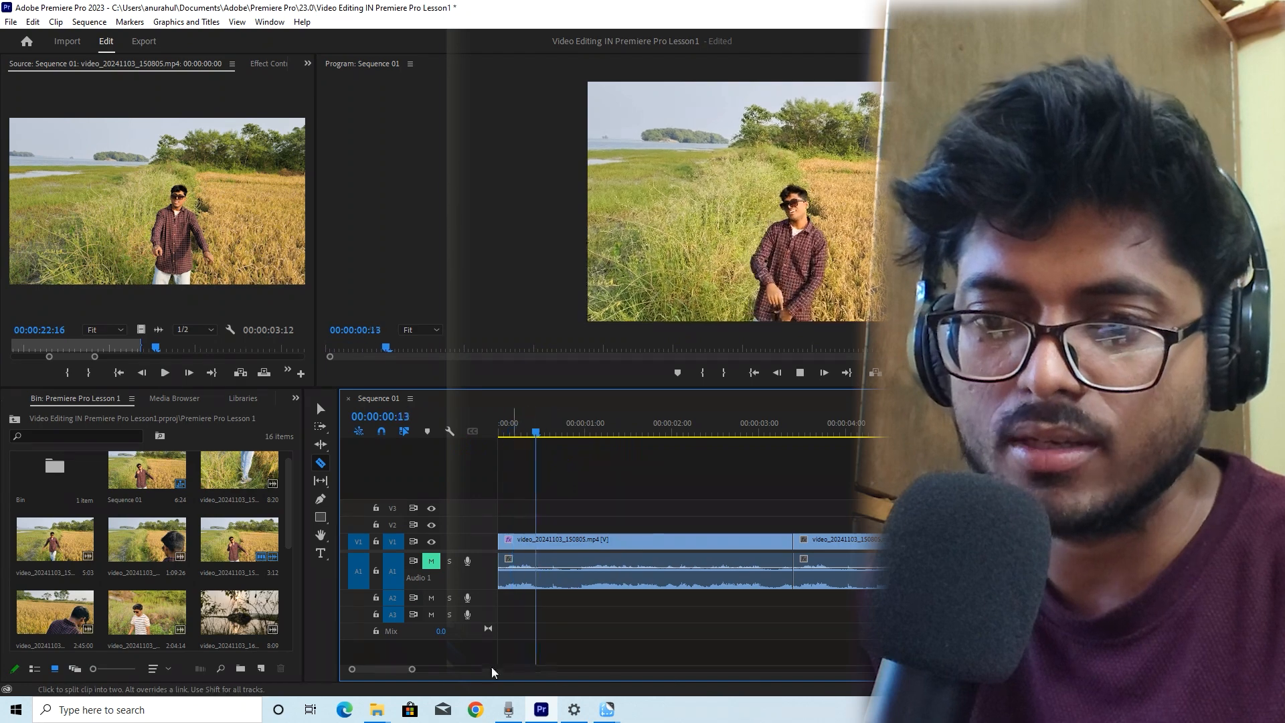
# Play back the sequence while scrolling along the timeline
pyautogui.press('space')
pyautogui.moveTo(412, 670); pyautogui.dragTo(392, 672)
pyautogui.press('space')
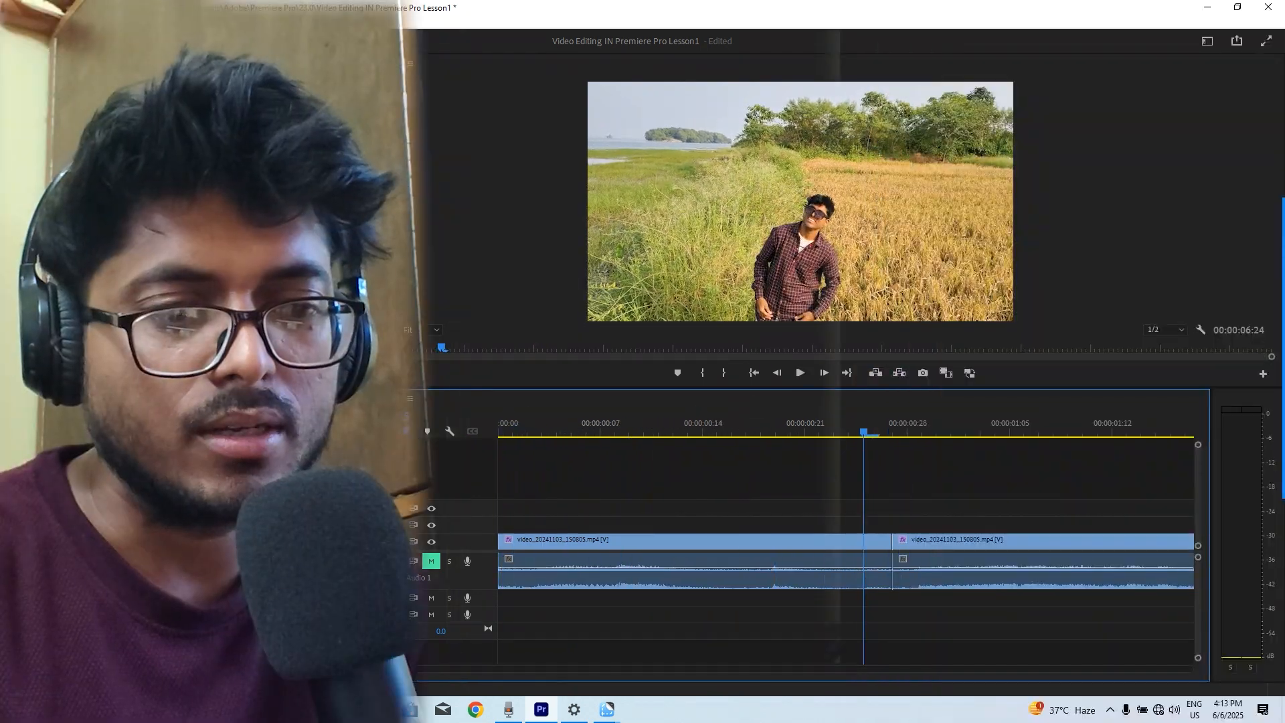
pyautogui.moveTo(394, 671); pyautogui.dragTo(397, 672)
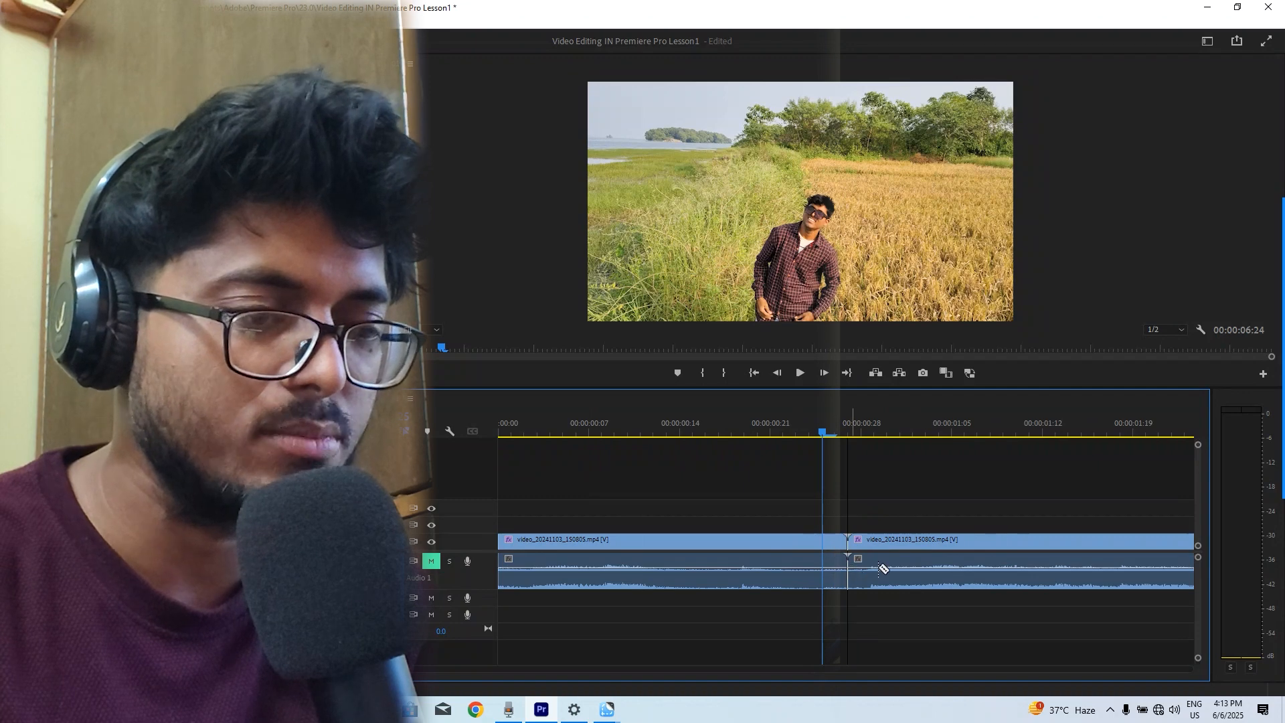
pyautogui.press('space')
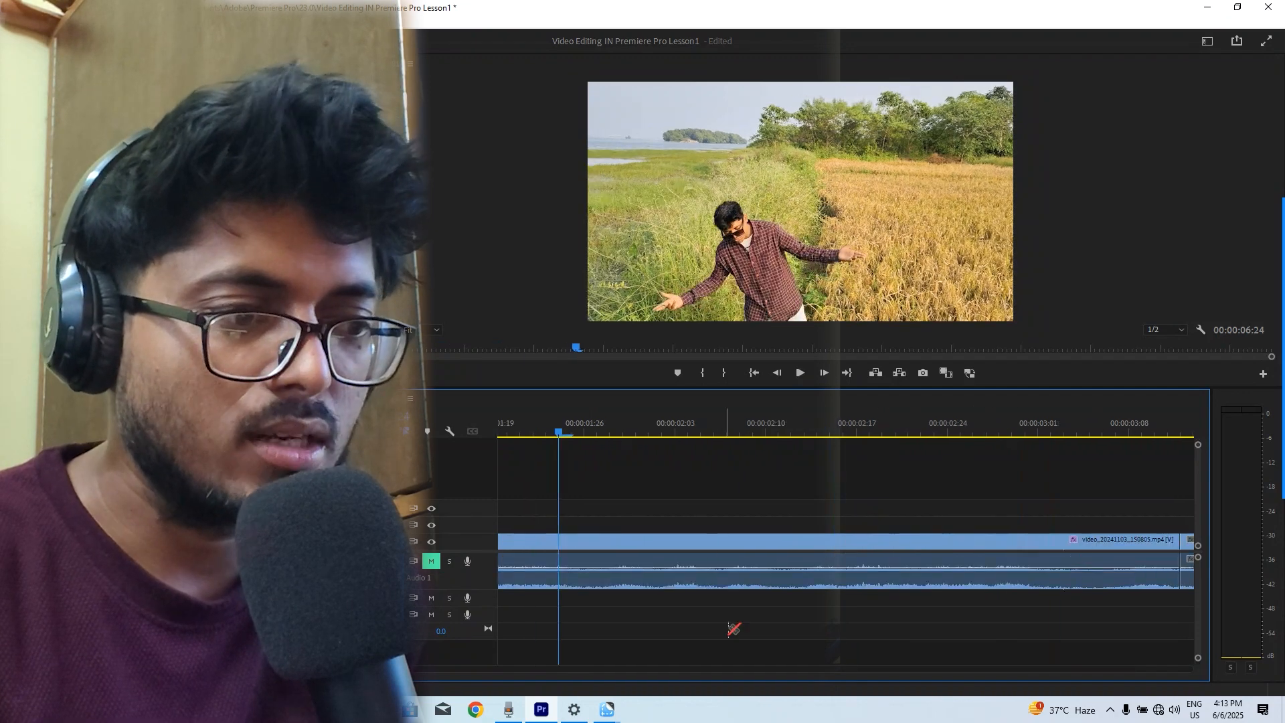
# Ripple delete the long clip segment in the middle of the sequence
pyautogui.rightClick(981, 565)
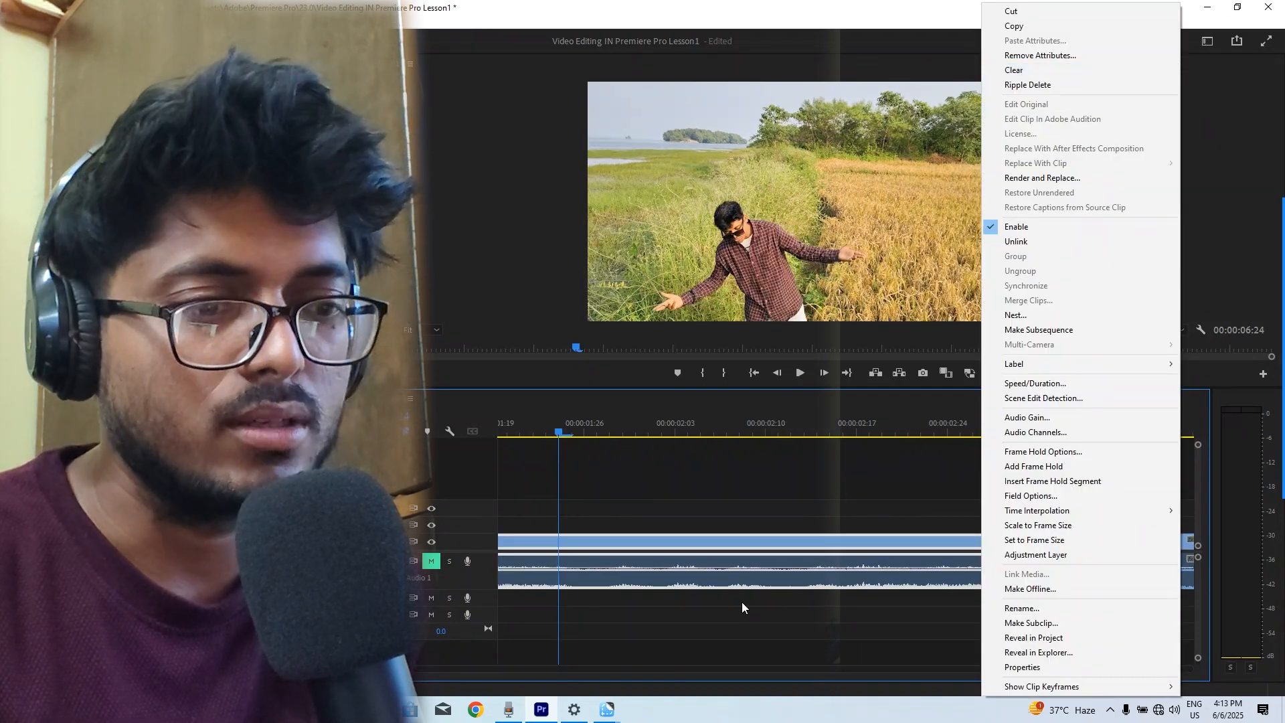
pyautogui.rightClick(783, 564)
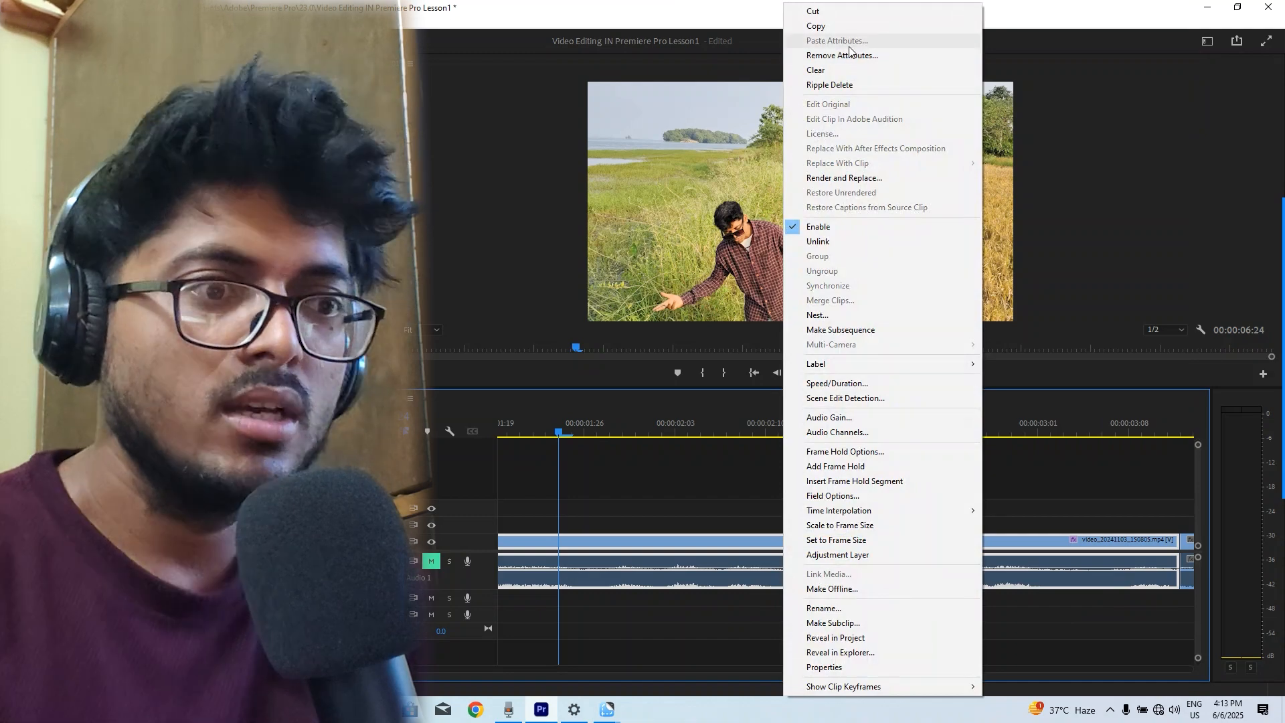
pyautogui.click(846, 85)
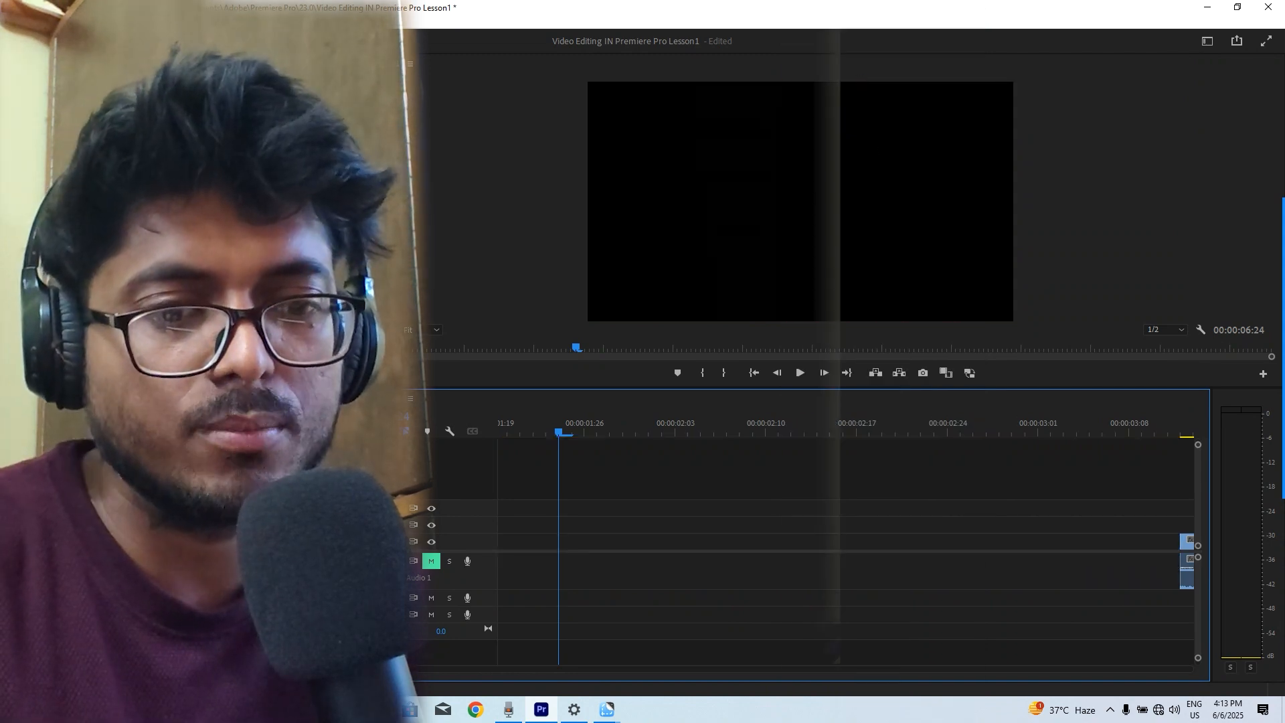
# Fit the whole sequence in view and ripple delete the empty gap between the two remaining clips
pyautogui.press('\\')
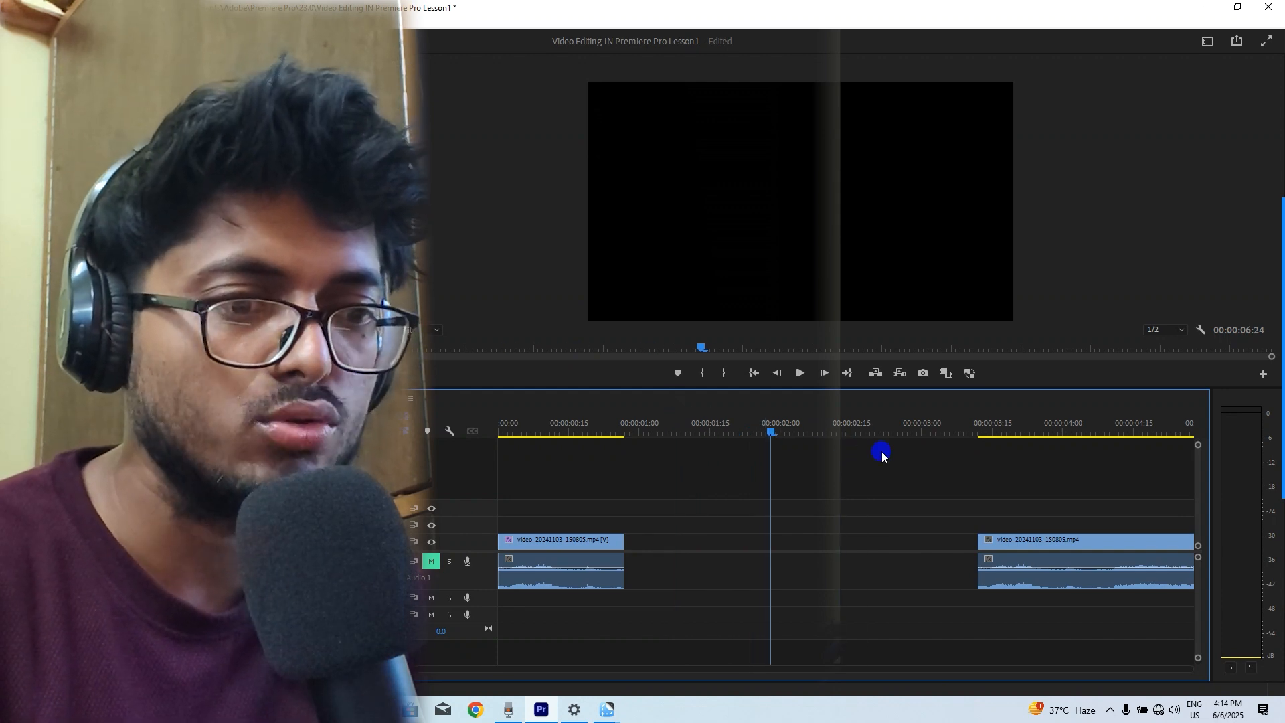
pyautogui.moveTo(626, 439); pyautogui.dragTo(602, 438)
pyautogui.press('space')
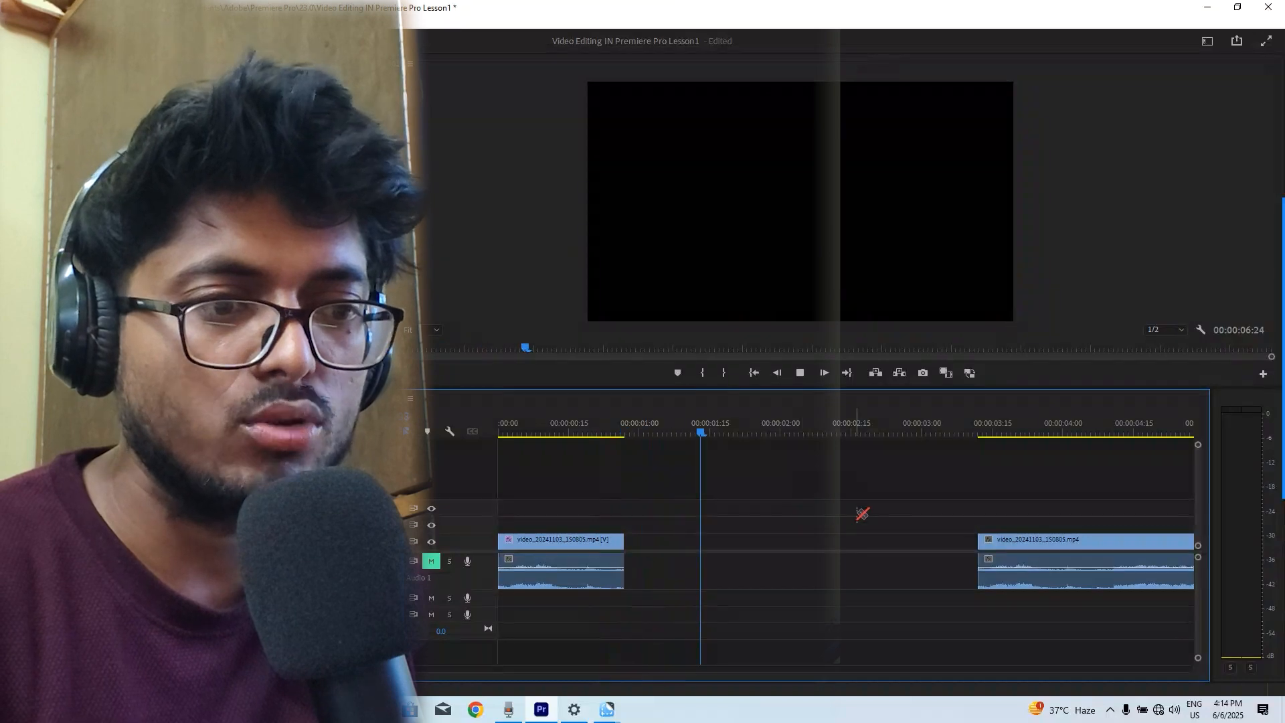
pyautogui.press('space')
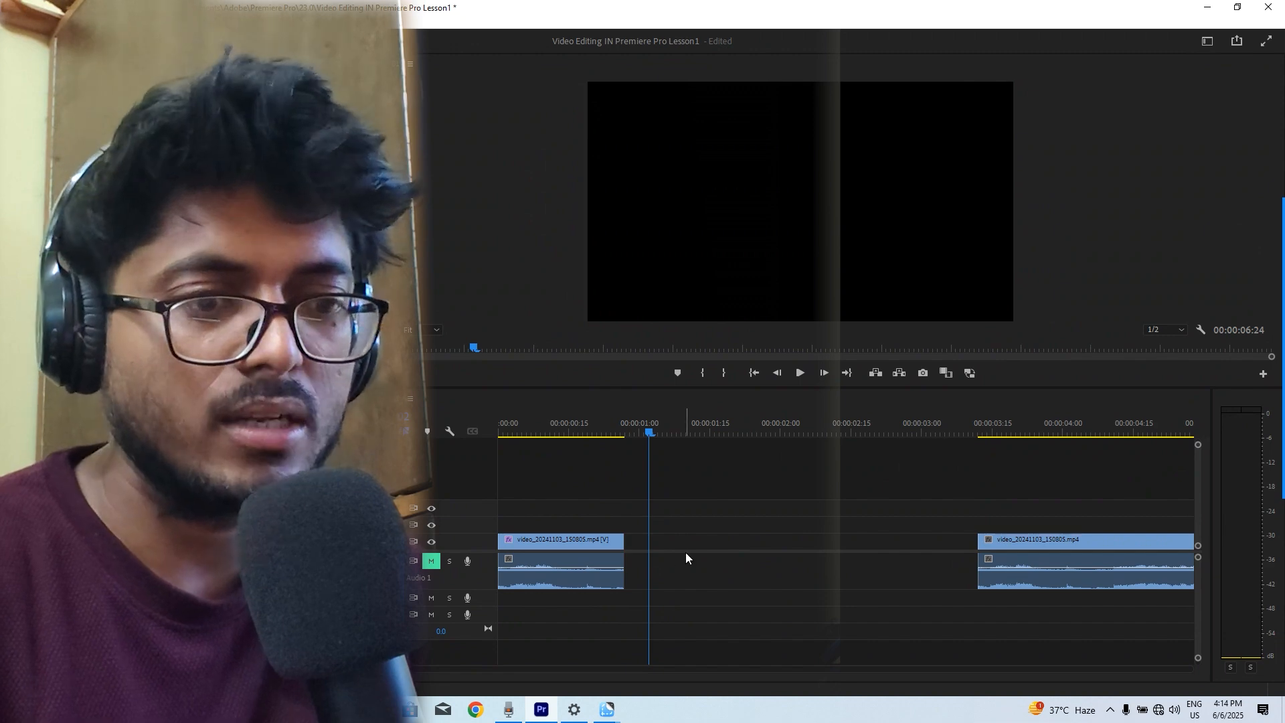
pyautogui.click(693, 545)
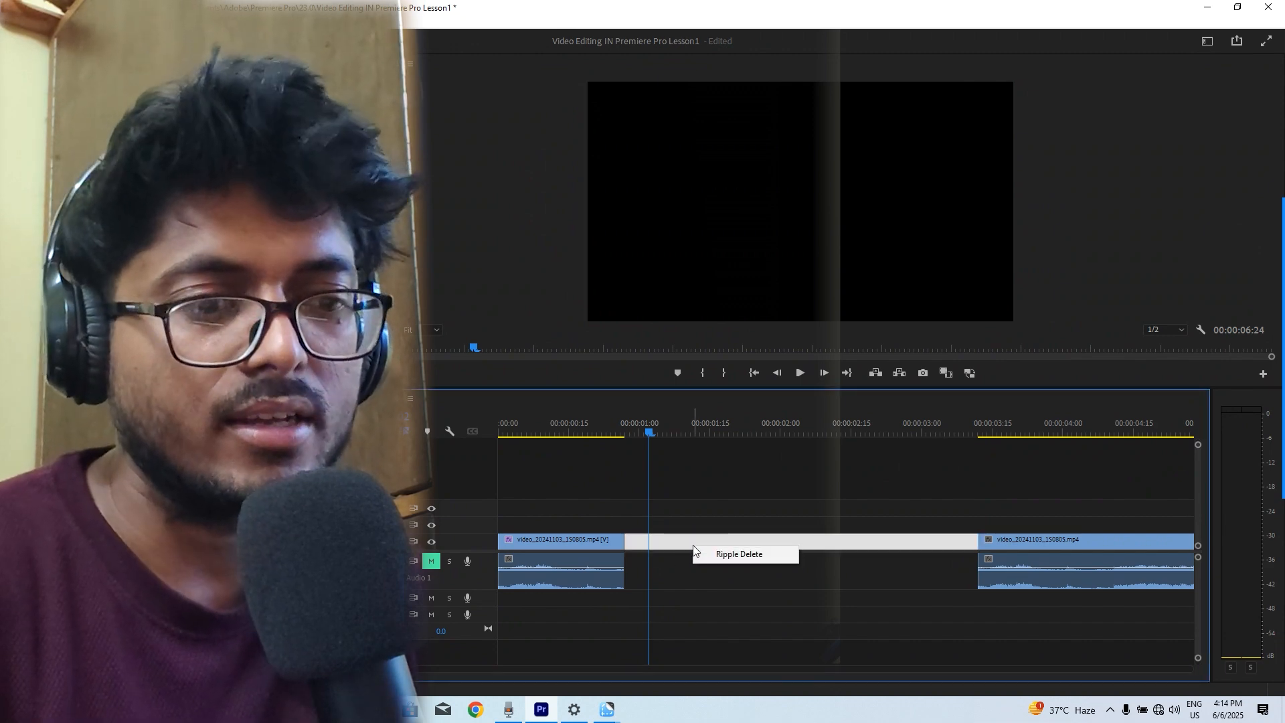
pyautogui.click(780, 558)
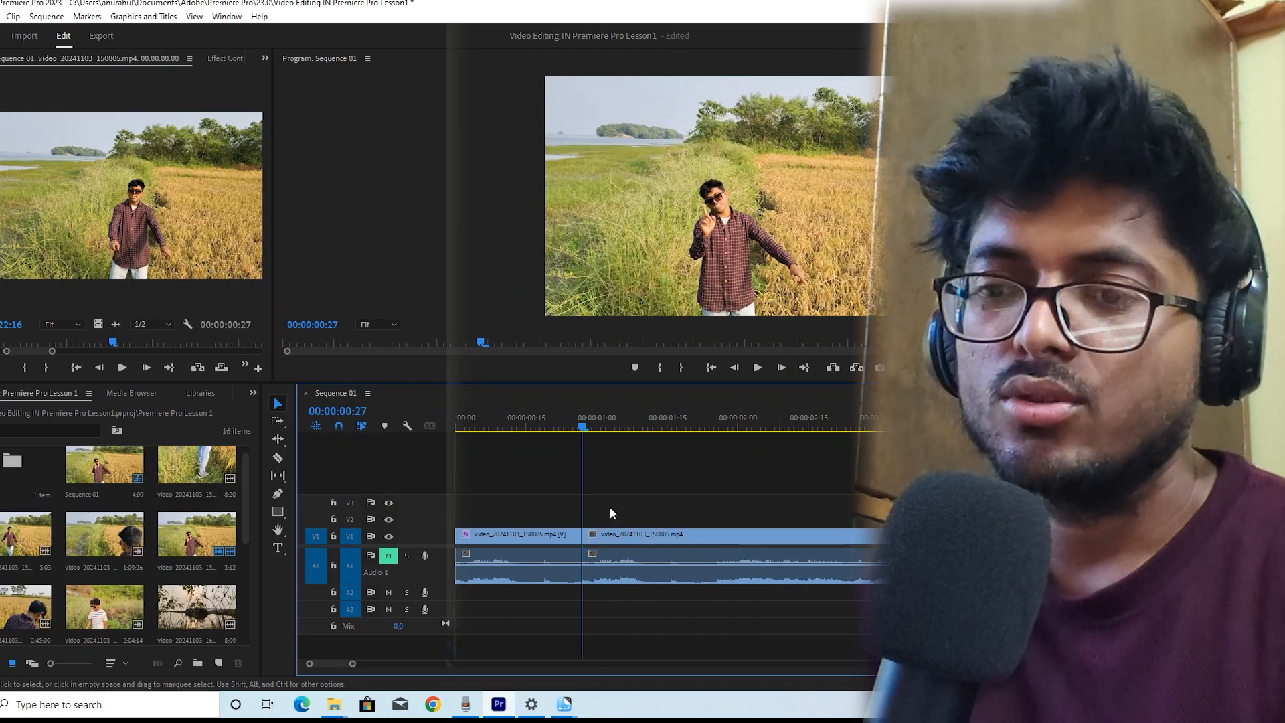
# Play the sequence from near its start
pyautogui.click(539, 417)
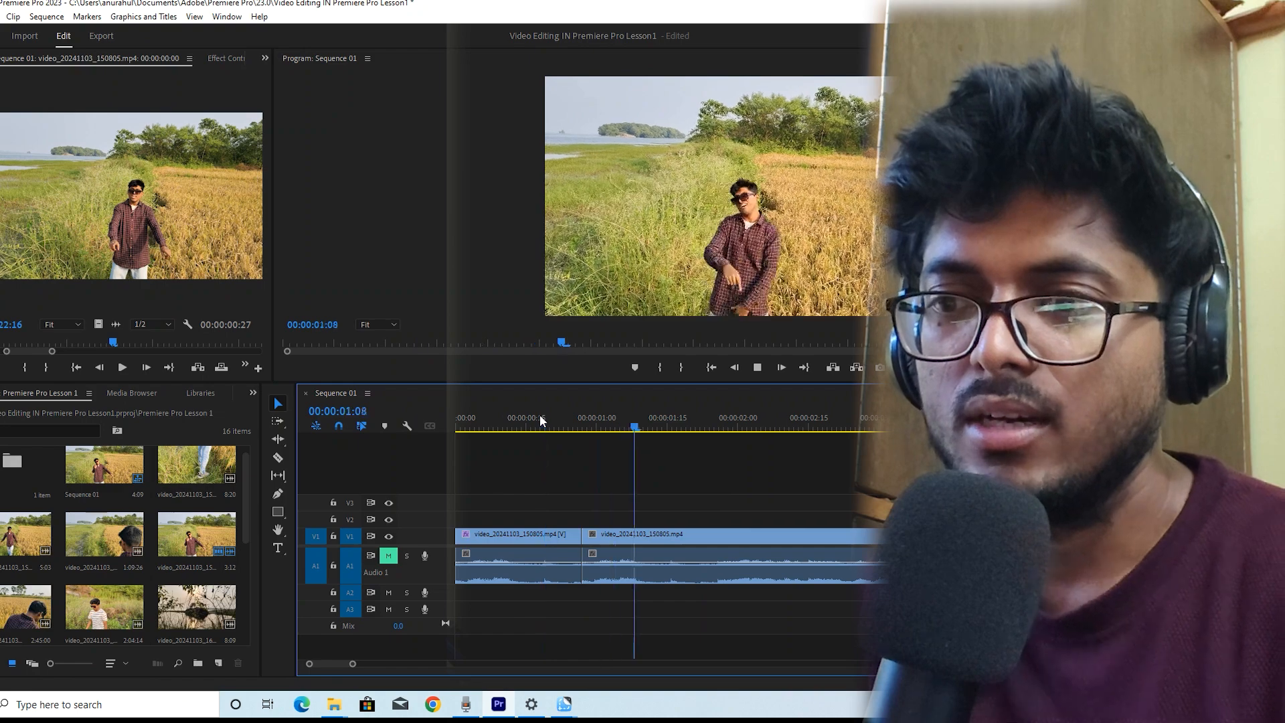
pyautogui.press('space')
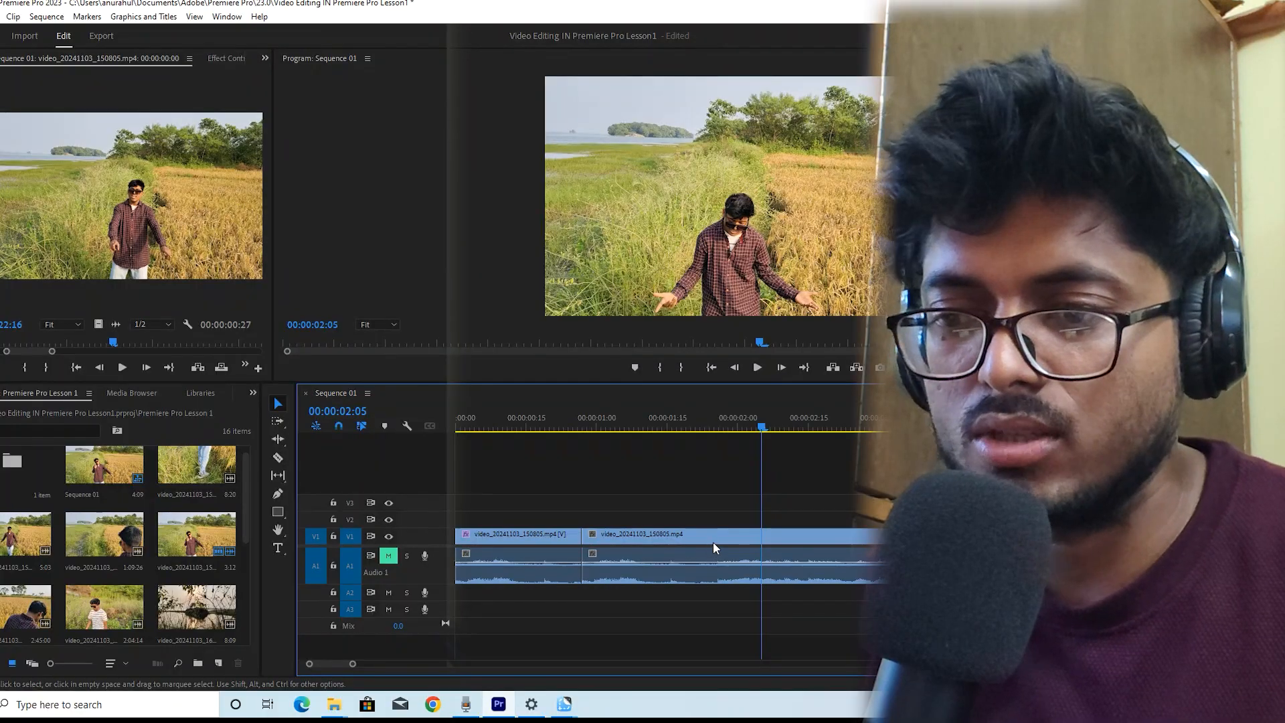
pyautogui.rightClick(713, 541)
pyautogui.click(706, 500)
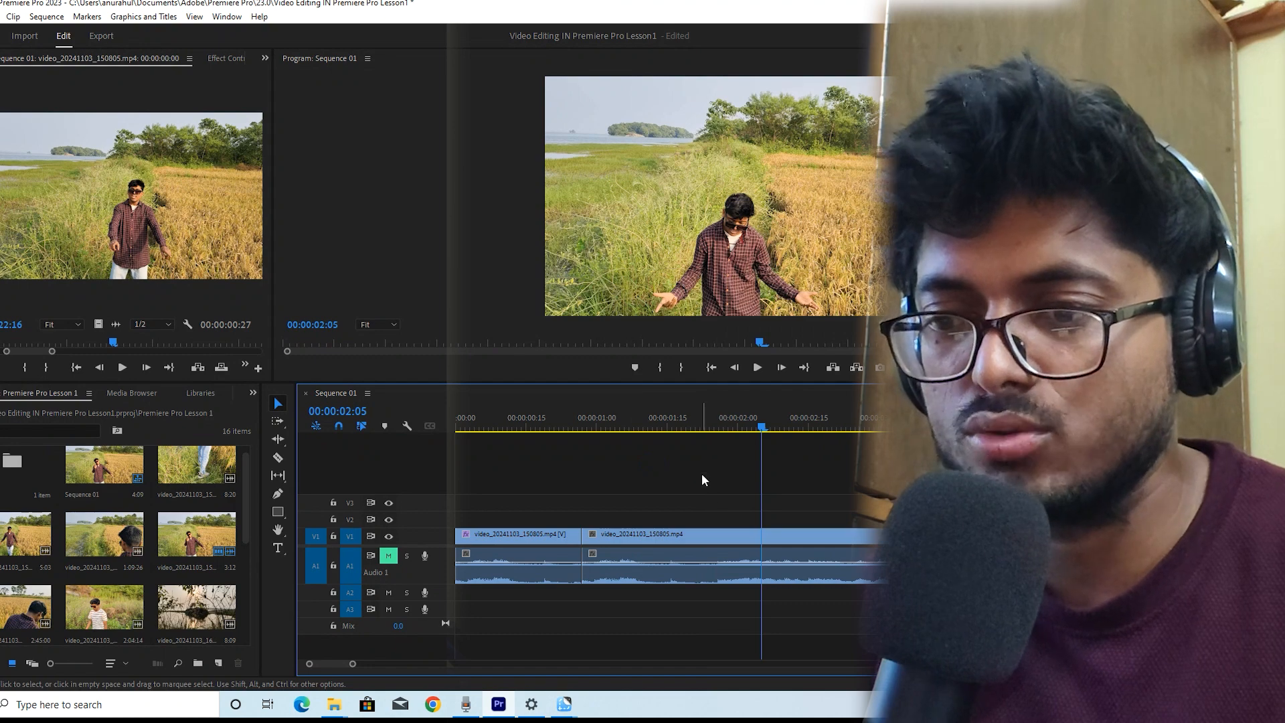
# Clear the second clip from the timeline, keeping only the first clip
pyautogui.moveTo(703, 480); pyautogui.dragTo(734, 563)
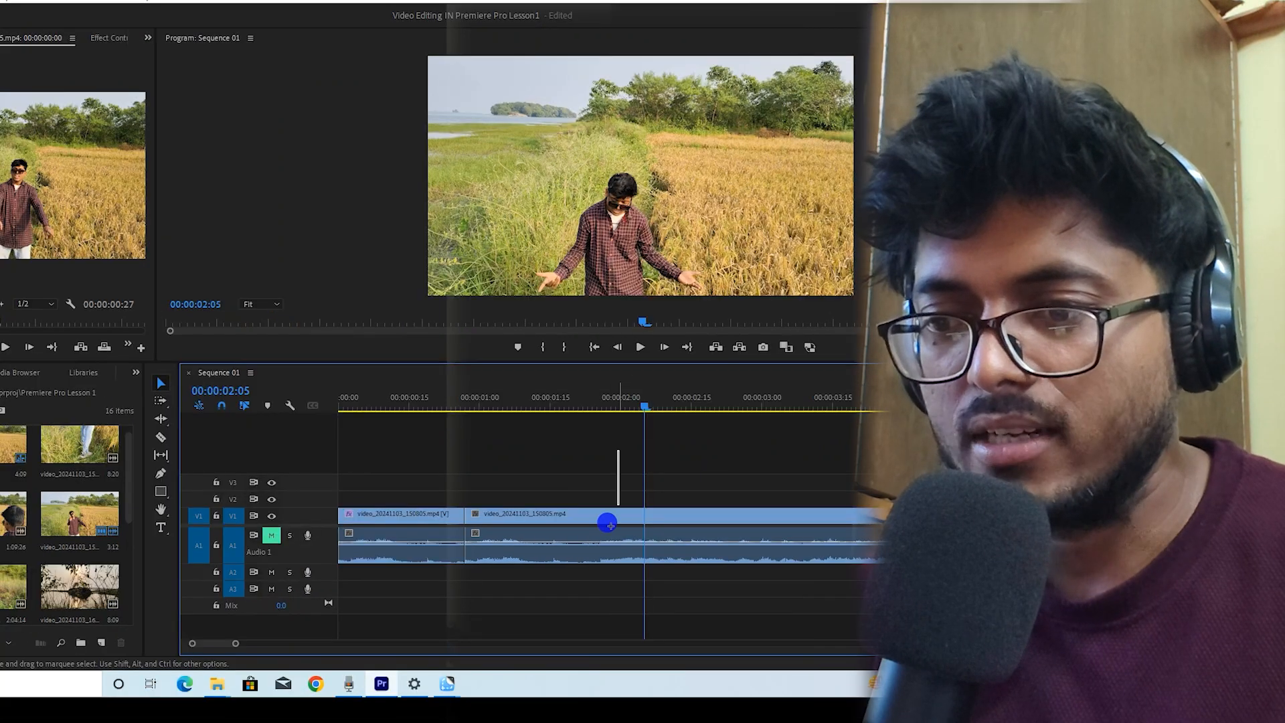
pyautogui.click(608, 524)
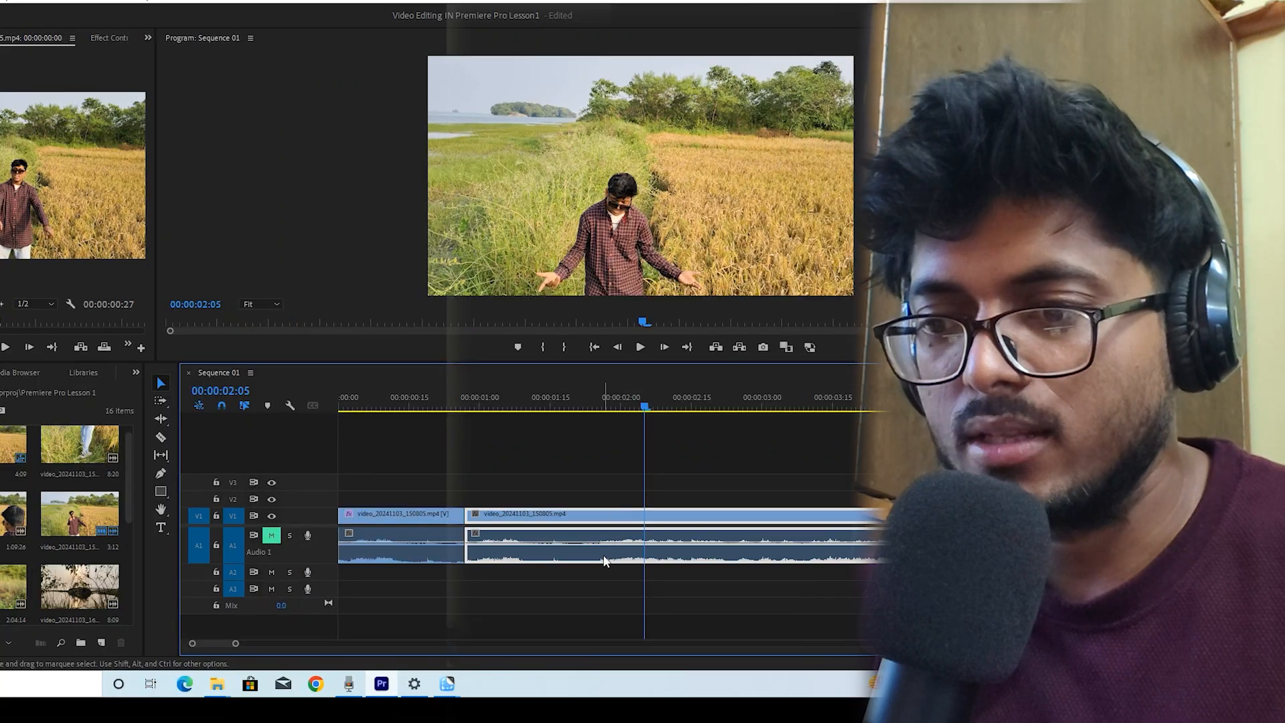
pyautogui.rightClick(603, 561)
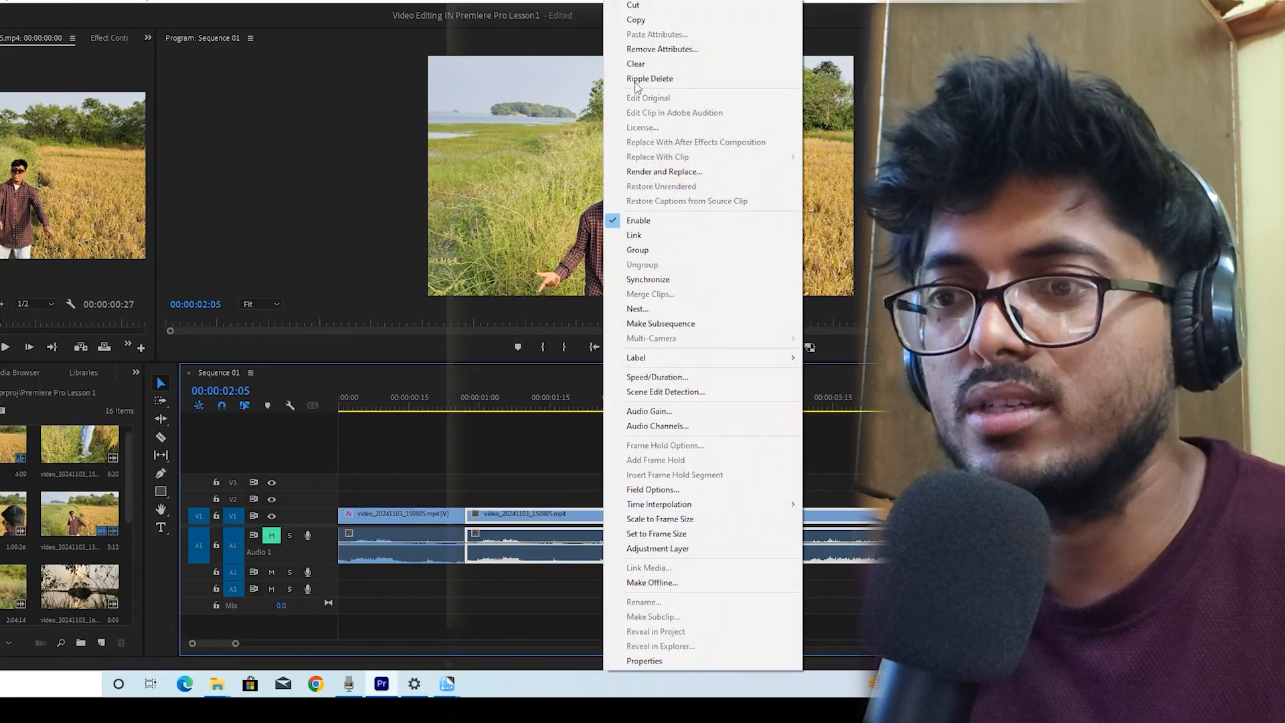
pyautogui.click(639, 65)
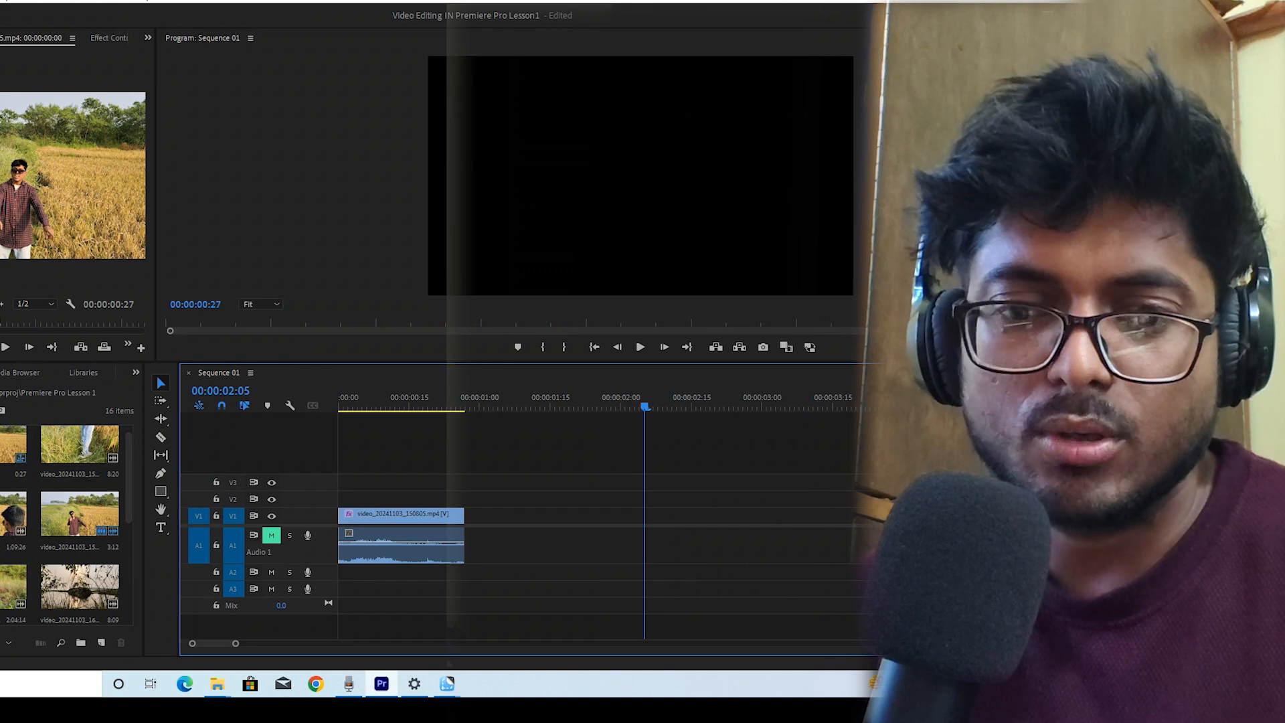
# Open clip video_20241103_155720 in the Source Monitor and widen the Source Monitor panel
pyautogui.click(7, 587)
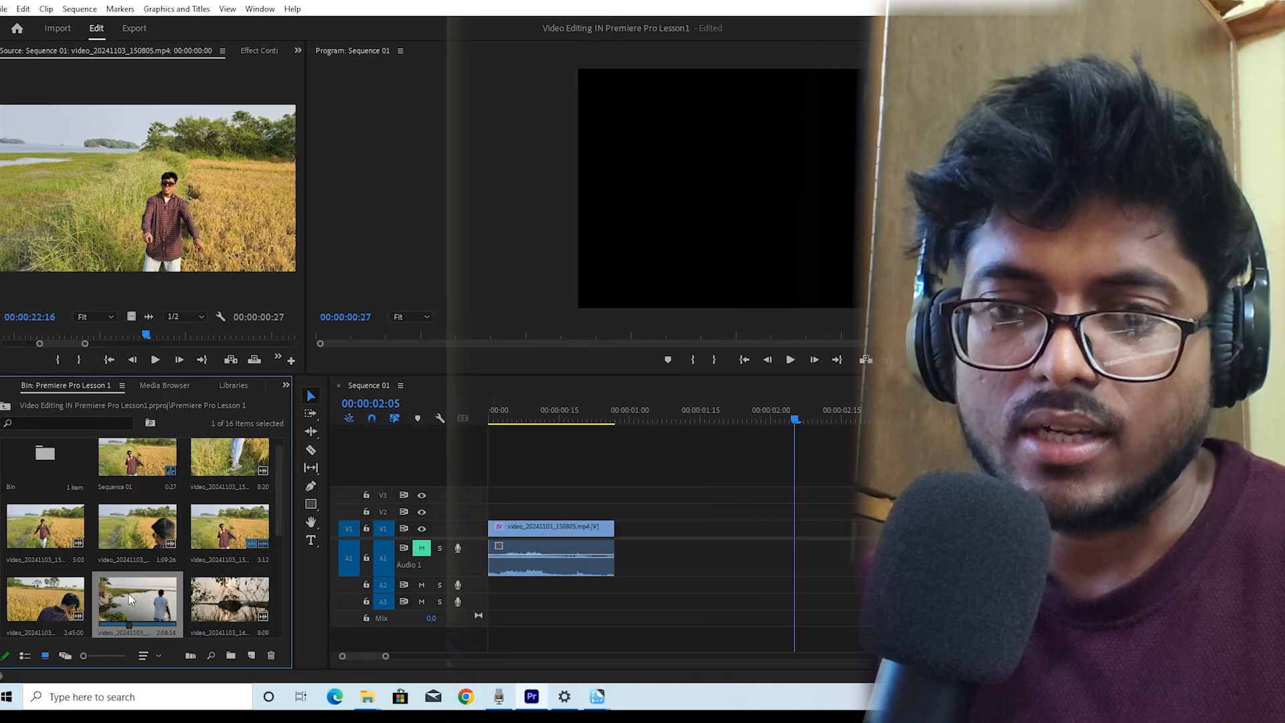
pyautogui.moveTo(124, 180); pyautogui.dragTo(127, 181)
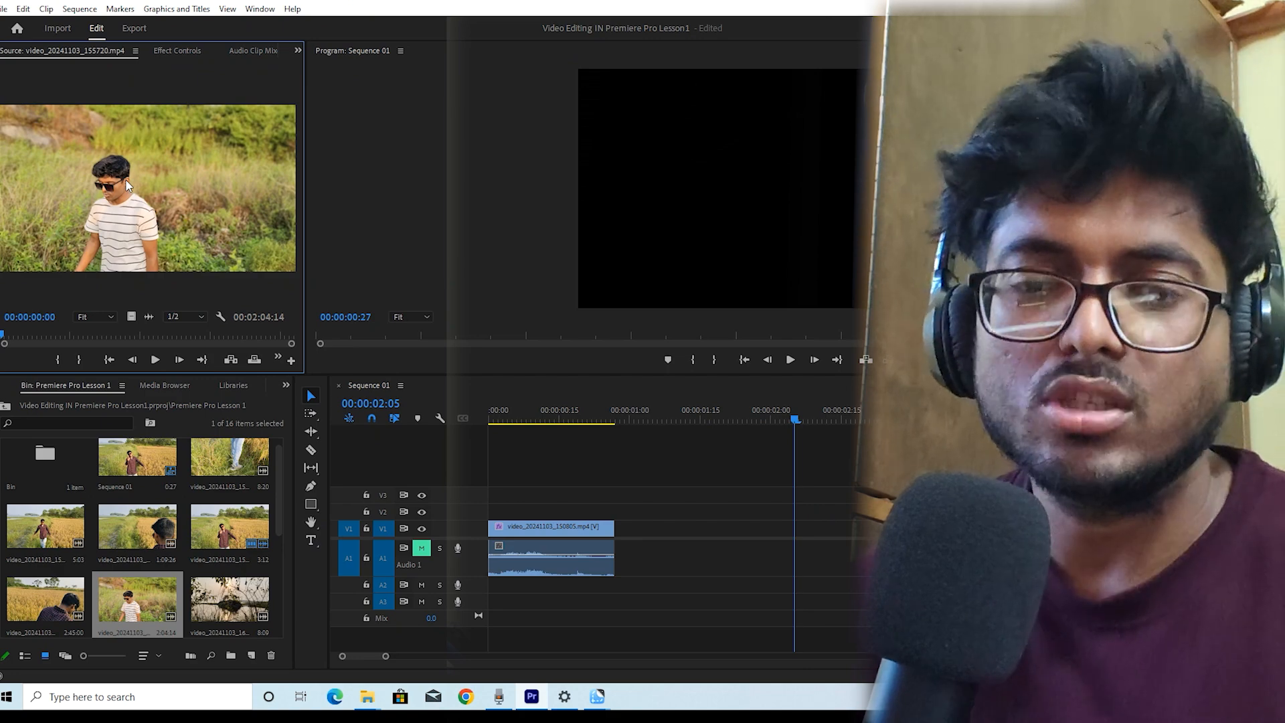
pyautogui.moveTo(305, 220); pyautogui.dragTo(393, 221)
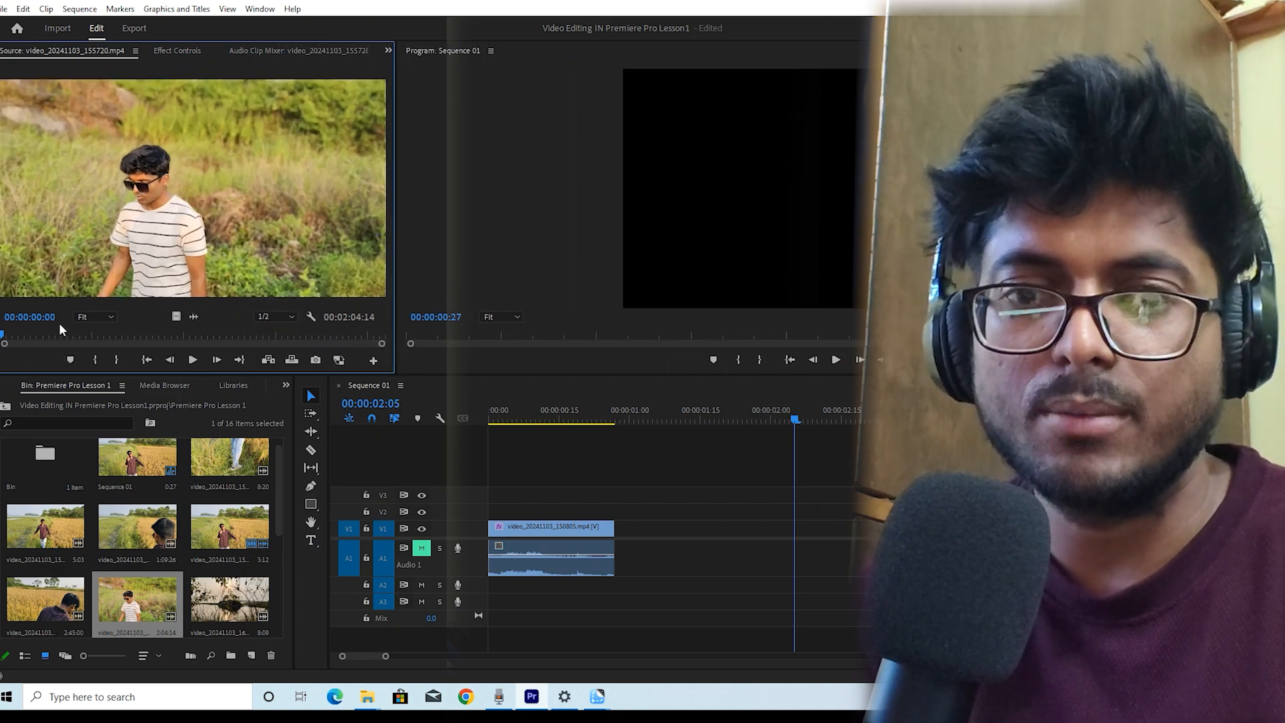
# Play and scrub the source clip, then set an In point at 00:00:34:01
pyautogui.press('space')
pyautogui.press('space')
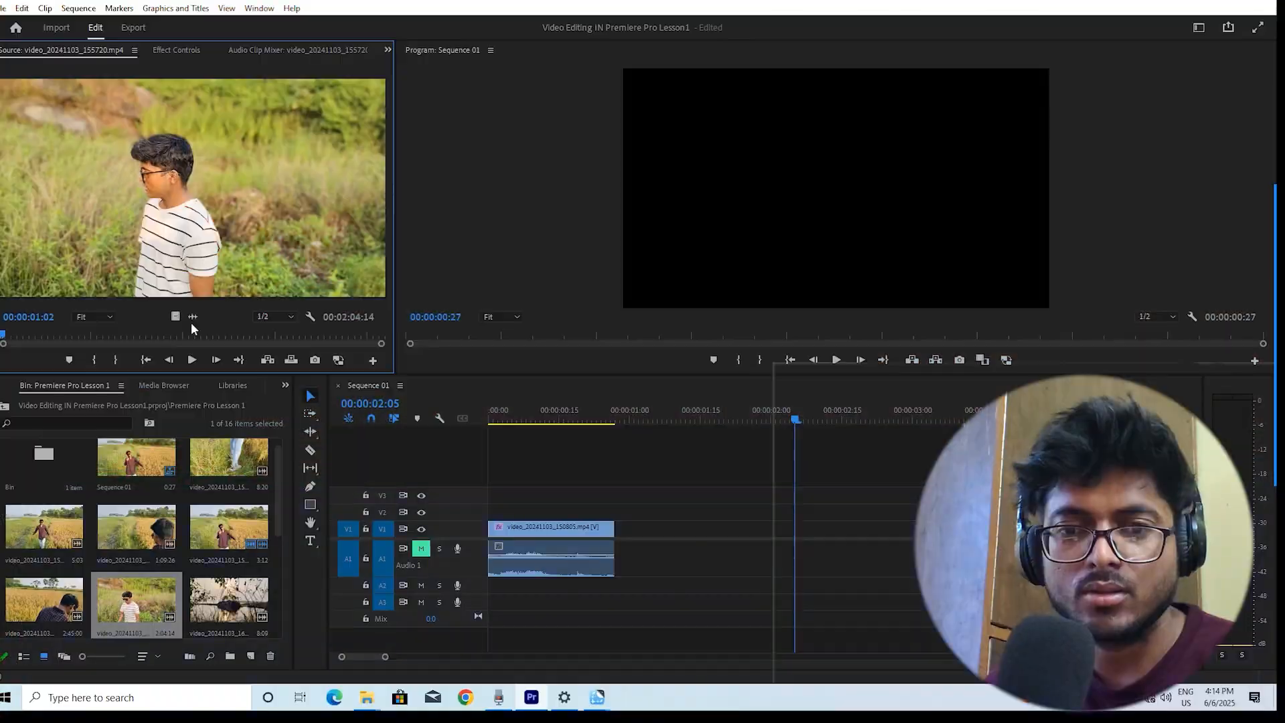
pyautogui.moveTo(4, 335); pyautogui.dragTo(106, 343)
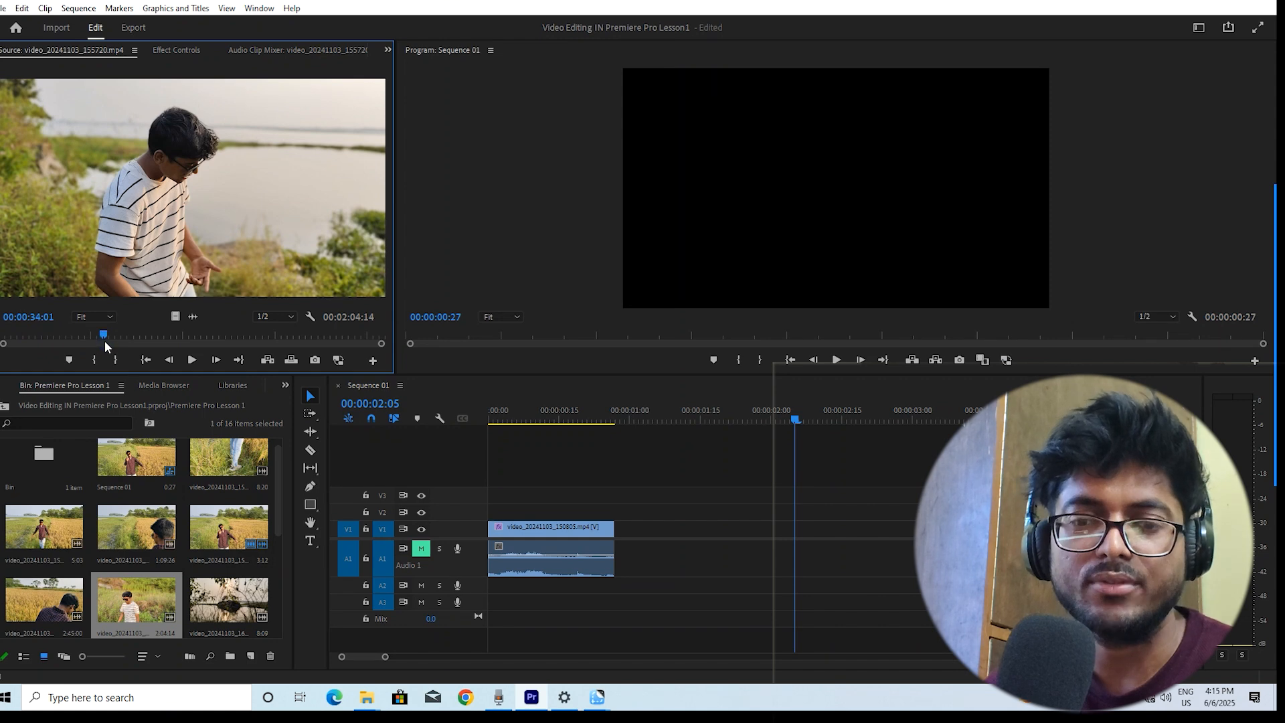
pyautogui.rightClick(104, 342)
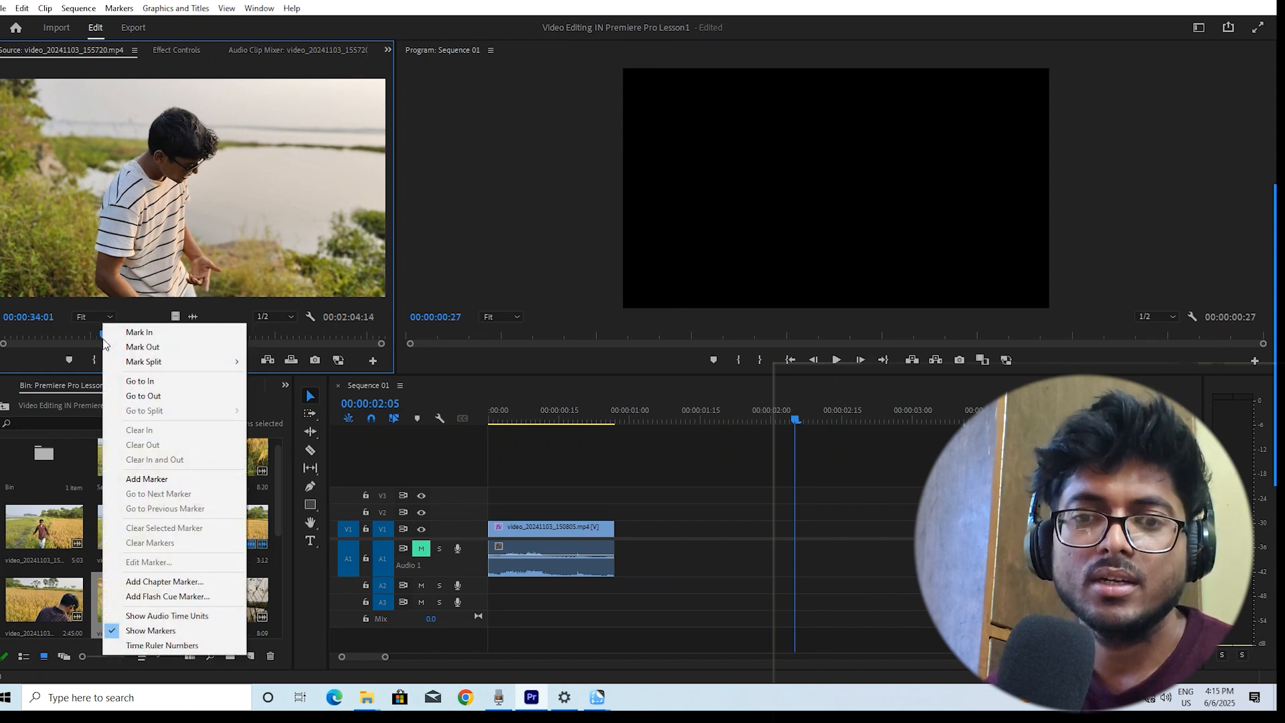
pyautogui.click(150, 332)
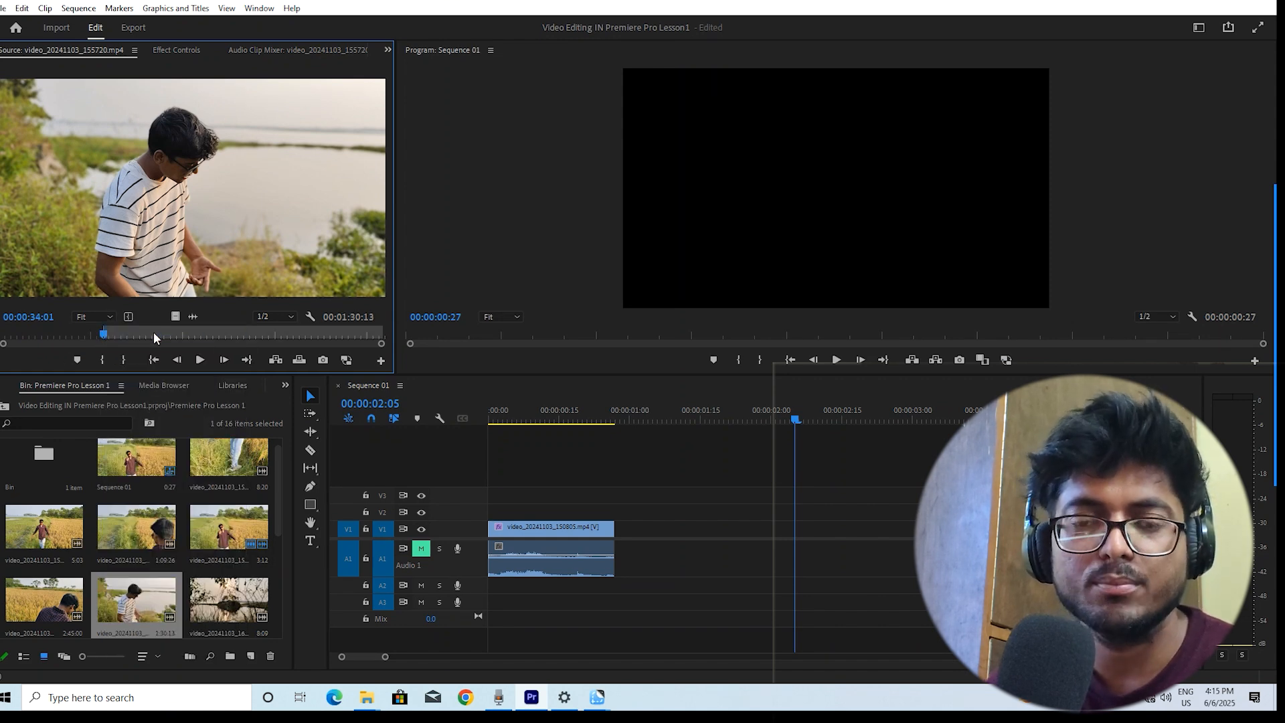
# Play the source clip onward and set an Out point at 00:00:41:04
pyautogui.press('space')
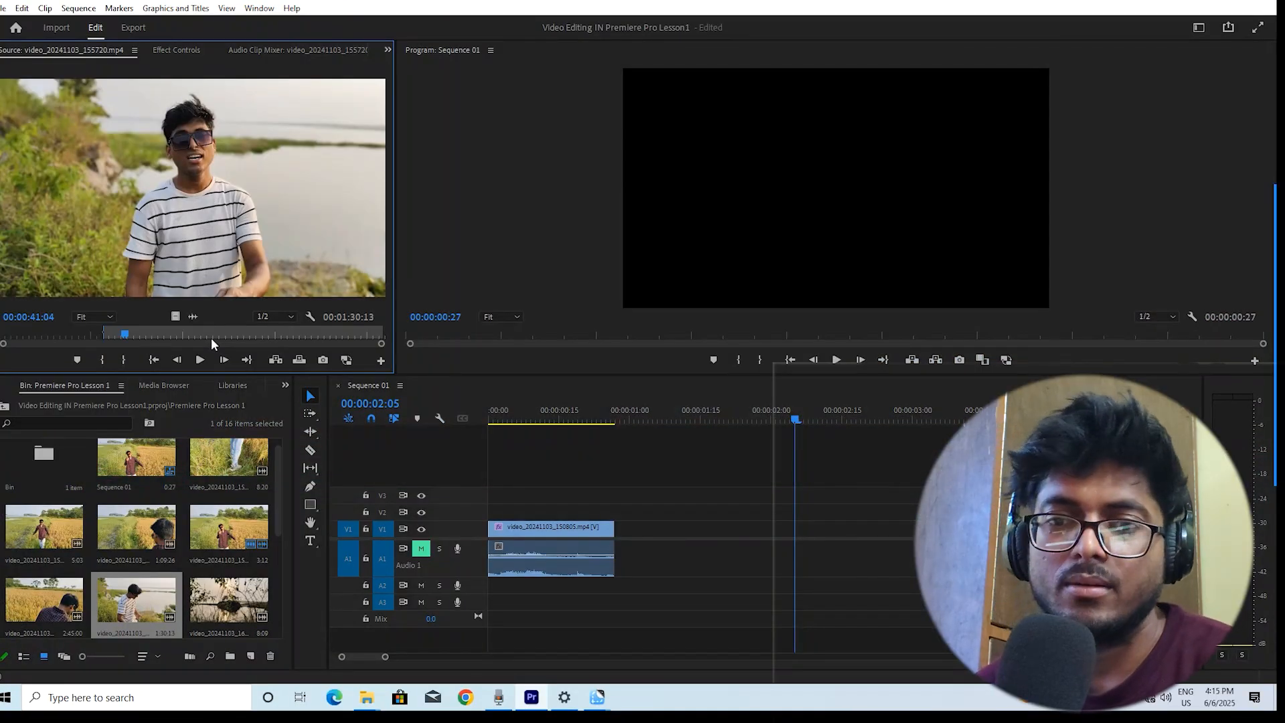
pyautogui.rightClick(130, 335)
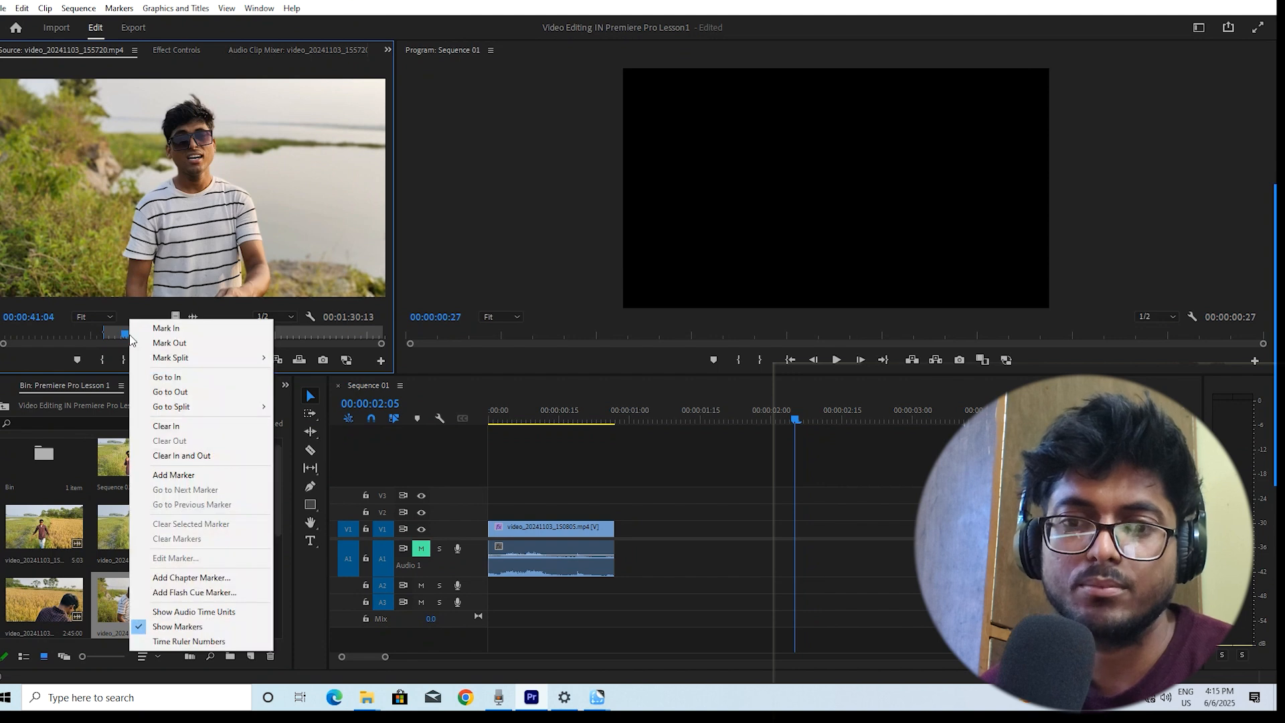
pyautogui.click(169, 343)
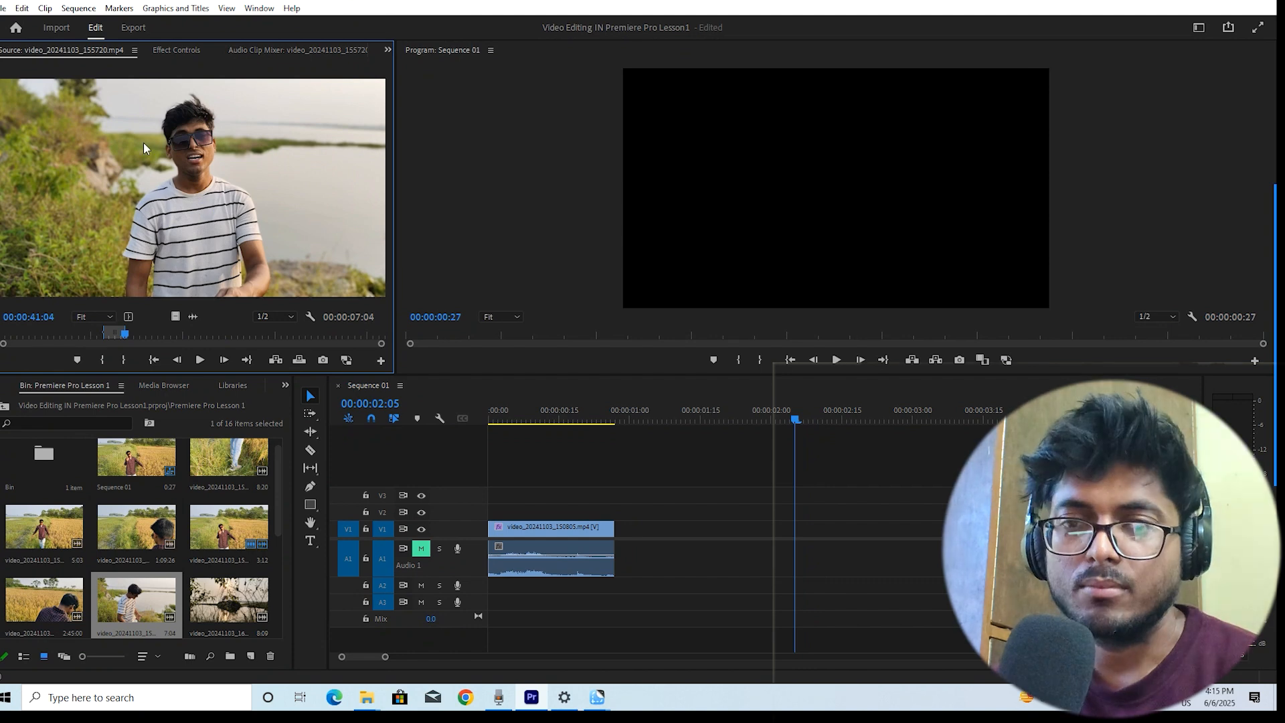
# Drag the marked source range into the sequence and undo the insertion
pyautogui.moveTo(328, 295); pyautogui.dragTo(625, 528)
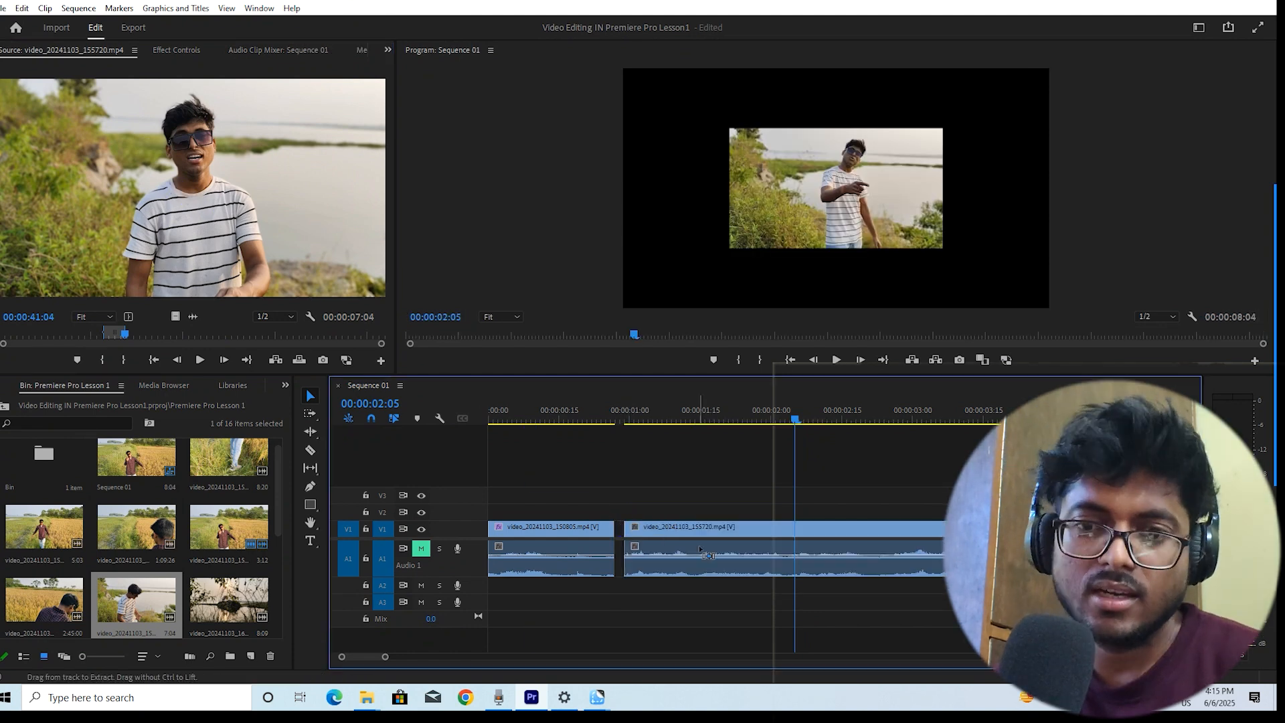
pyautogui.hotkey('ctrl', 'z')
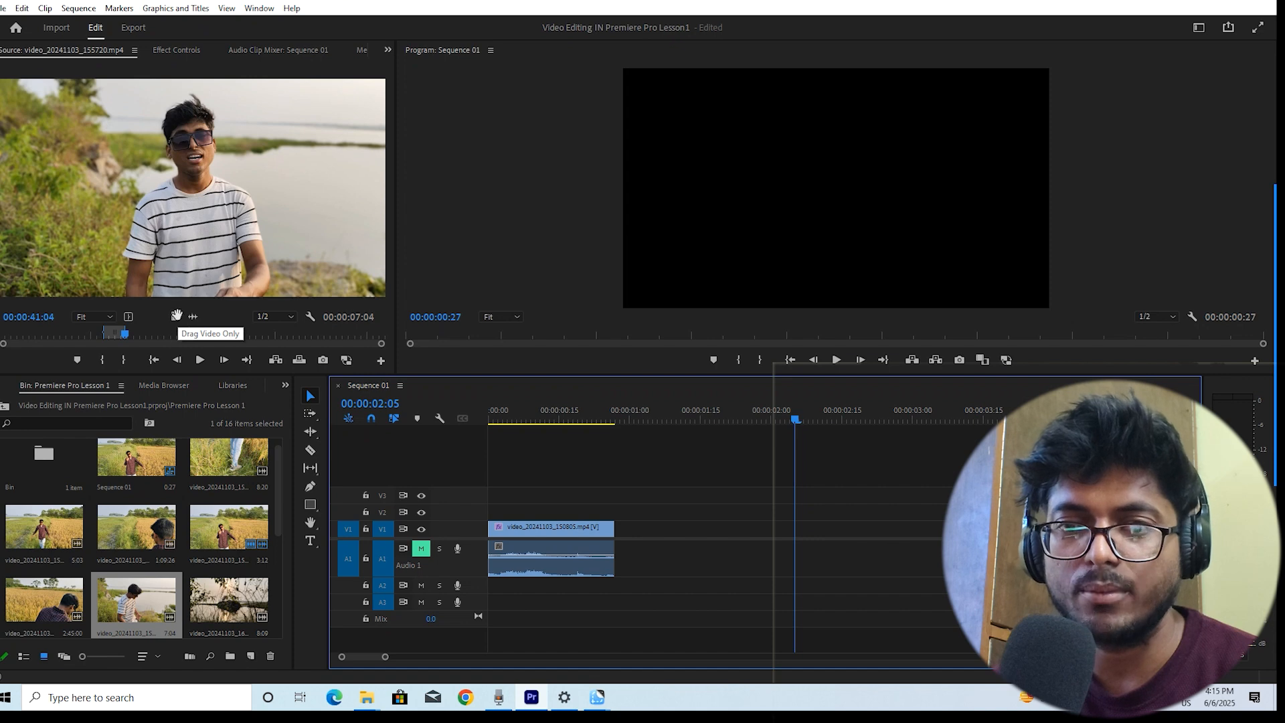
# Insert only the video of the marked source range right after the first clip in the sequence
pyautogui.click(175, 316)
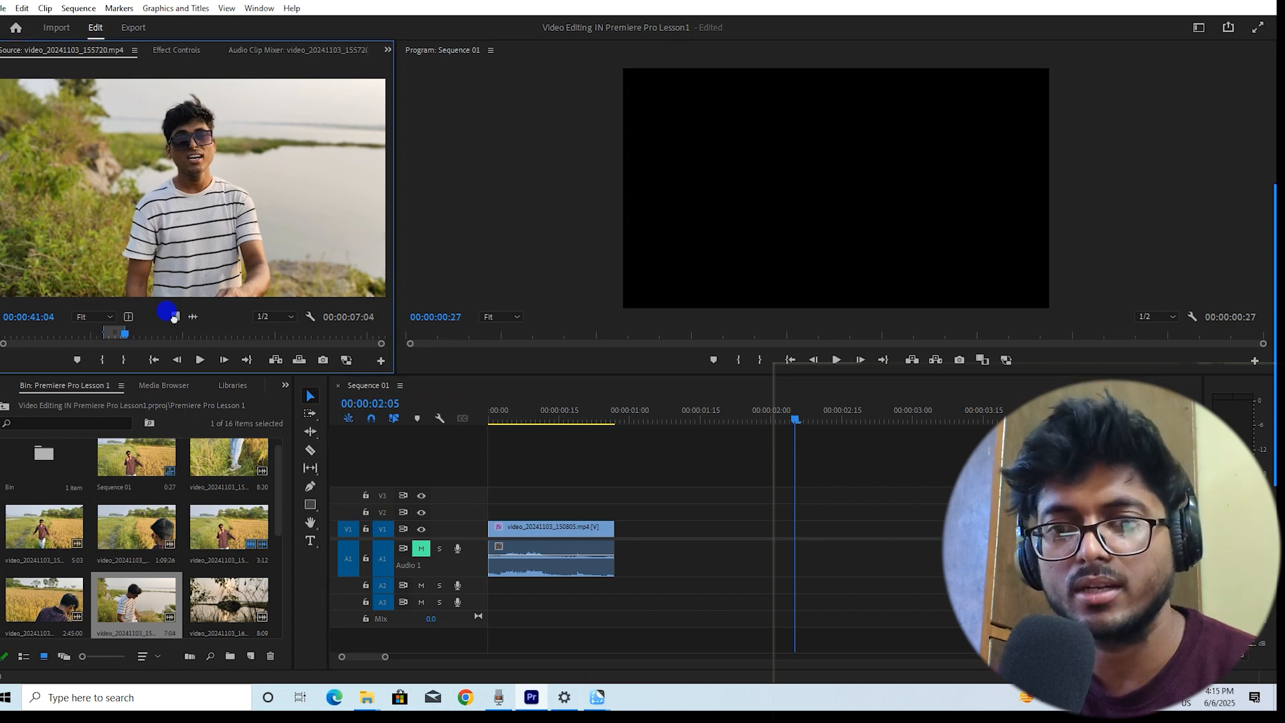
pyautogui.moveTo(175, 316); pyautogui.dragTo(380, 439)
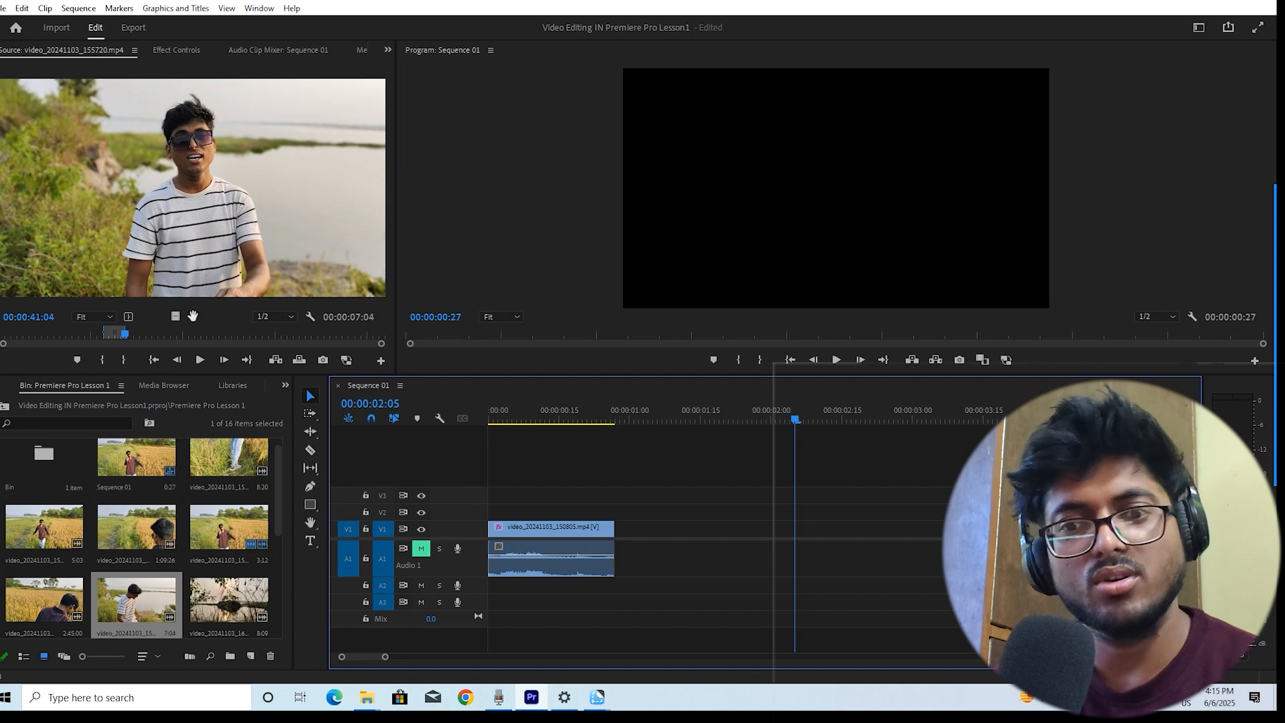
pyautogui.moveTo(193, 316); pyautogui.dragTo(614, 544)
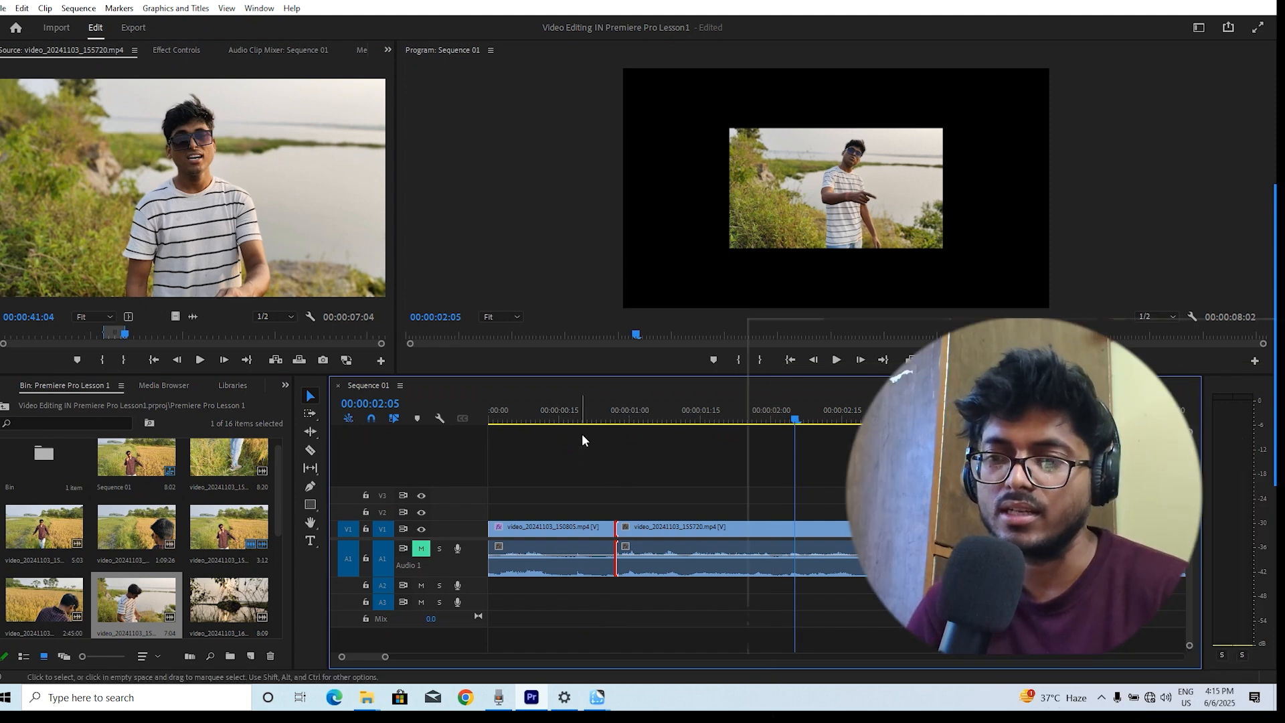
# Play back the edited sequence from about 00:00:01 and select the newly inserted clip
pyautogui.click(597, 409)
pyautogui.press('space')
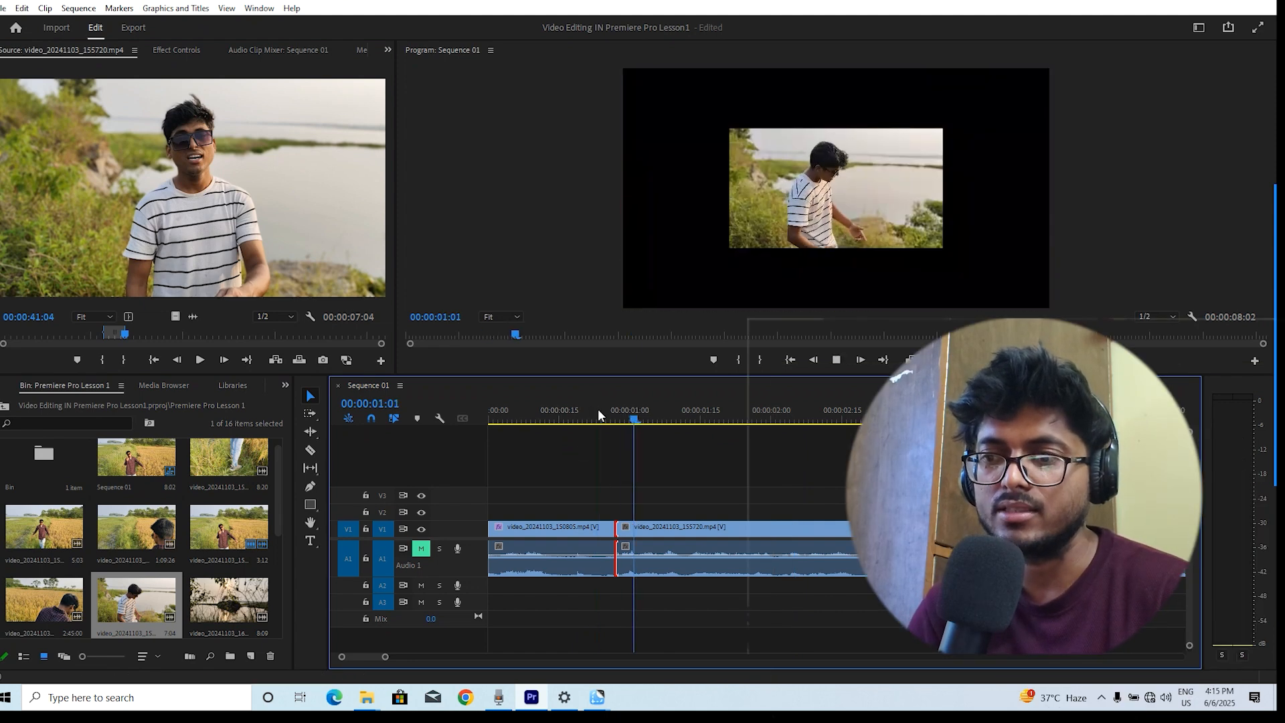
pyautogui.press('space')
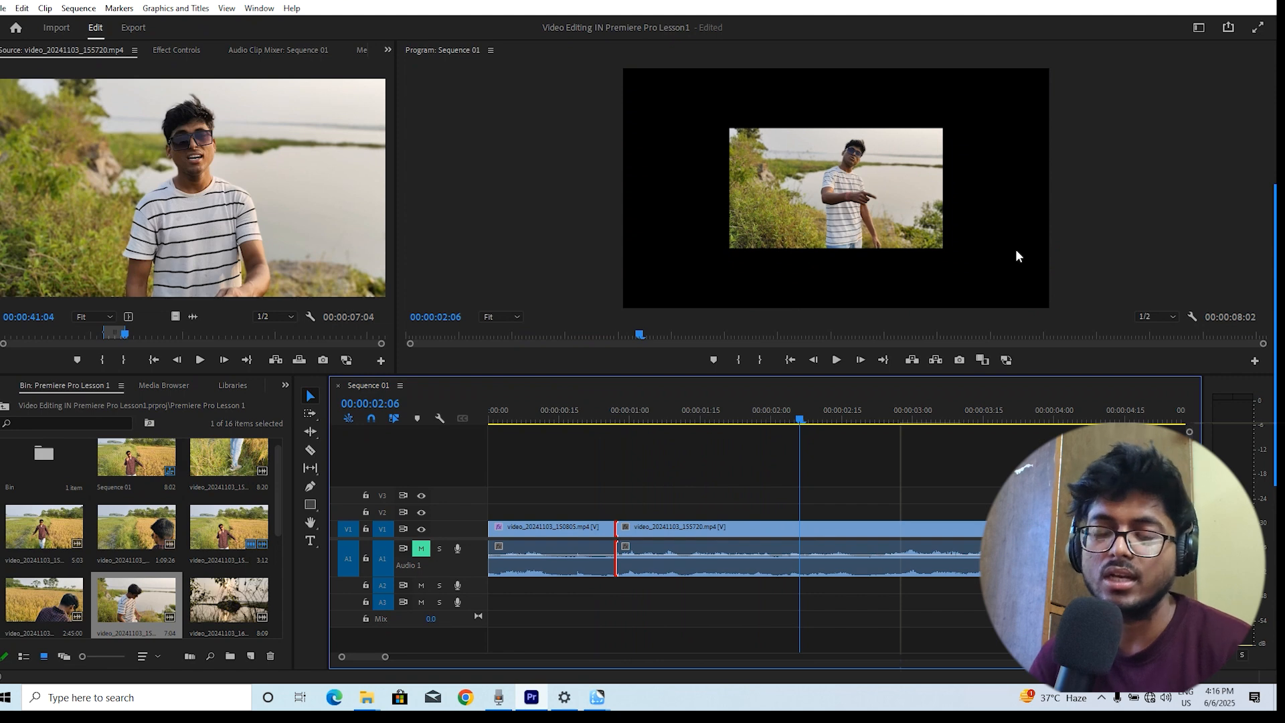
pyautogui.click(802, 534)
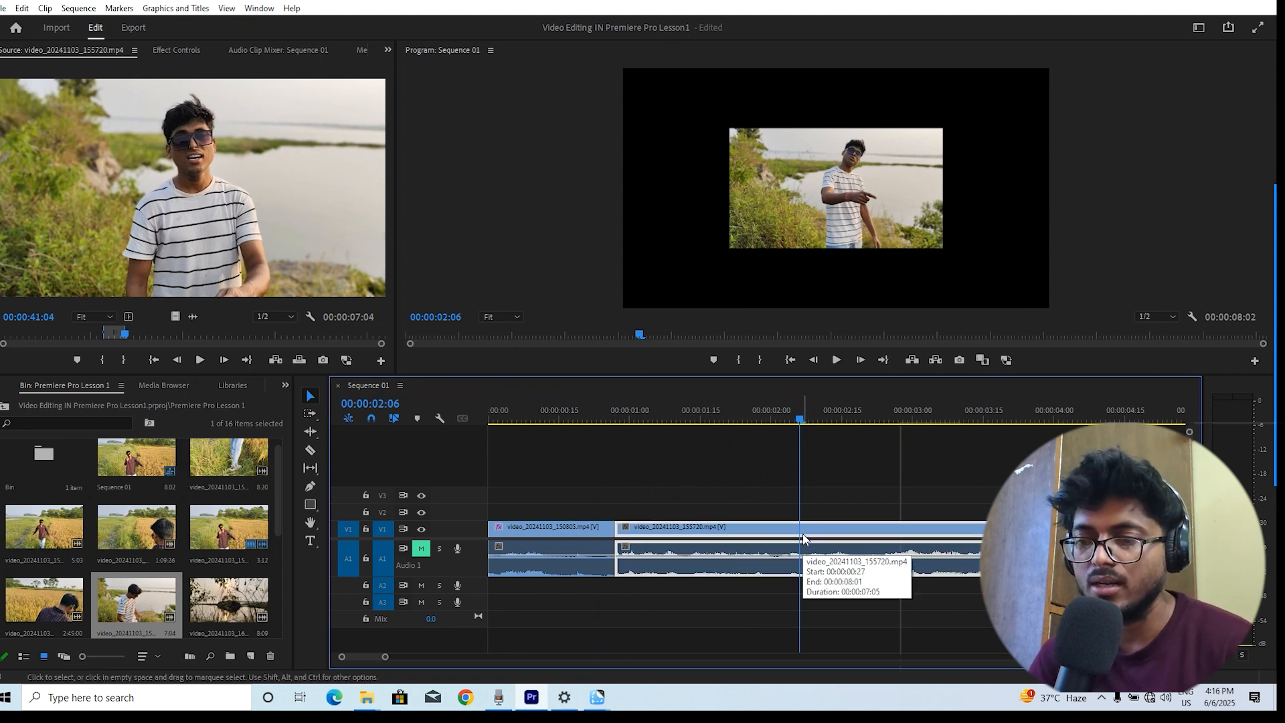
# Scale the newly inserted clip to the sequence frame size
pyautogui.rightClick(802, 533)
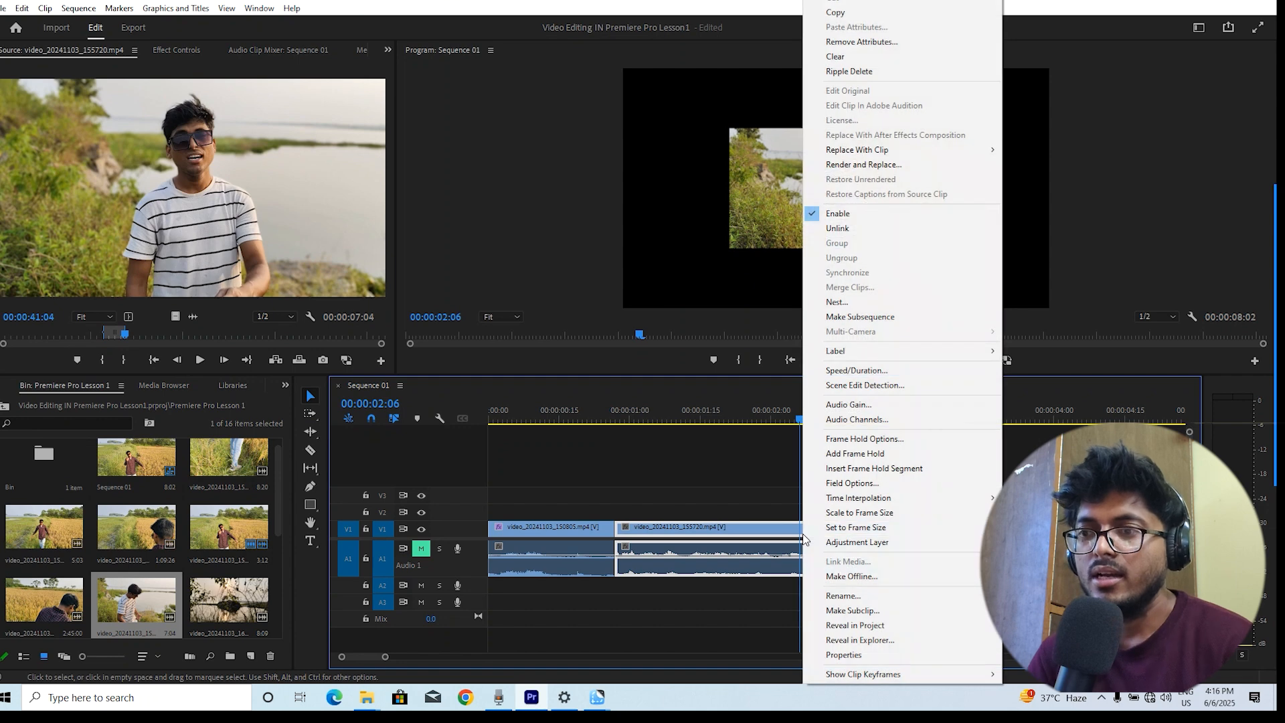
pyautogui.click(894, 519)
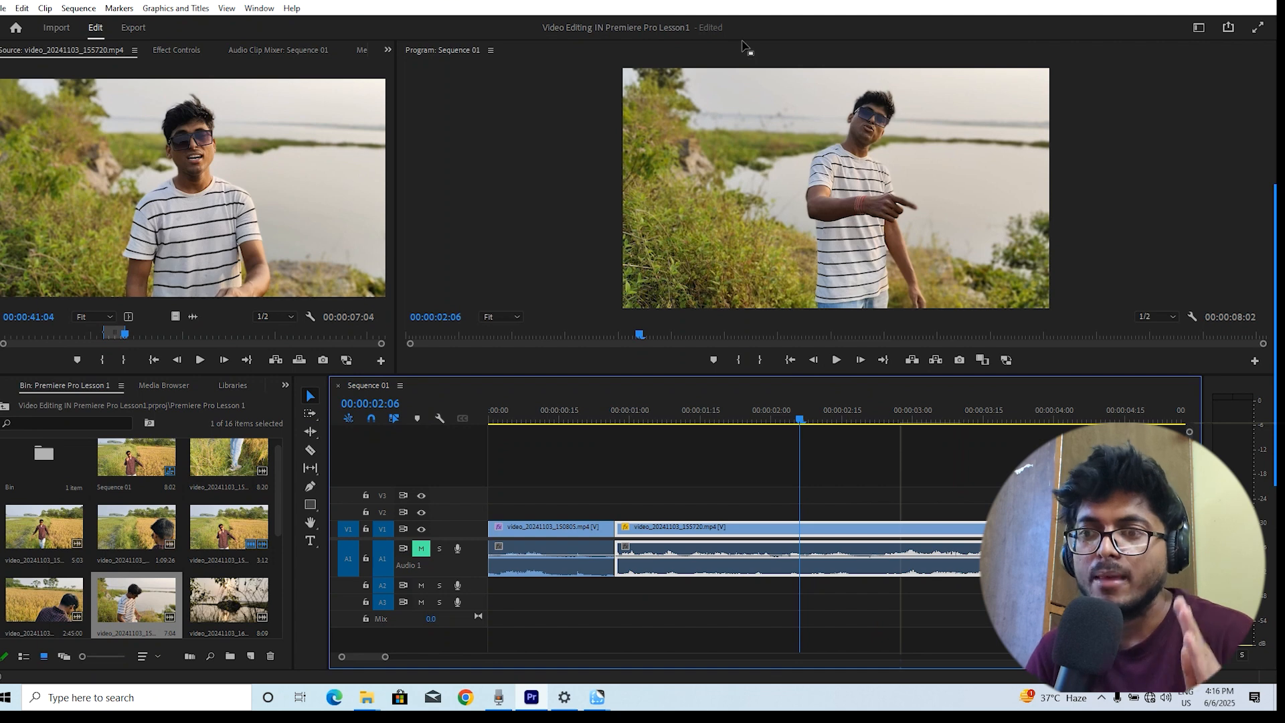
pyautogui.click(766, 156)
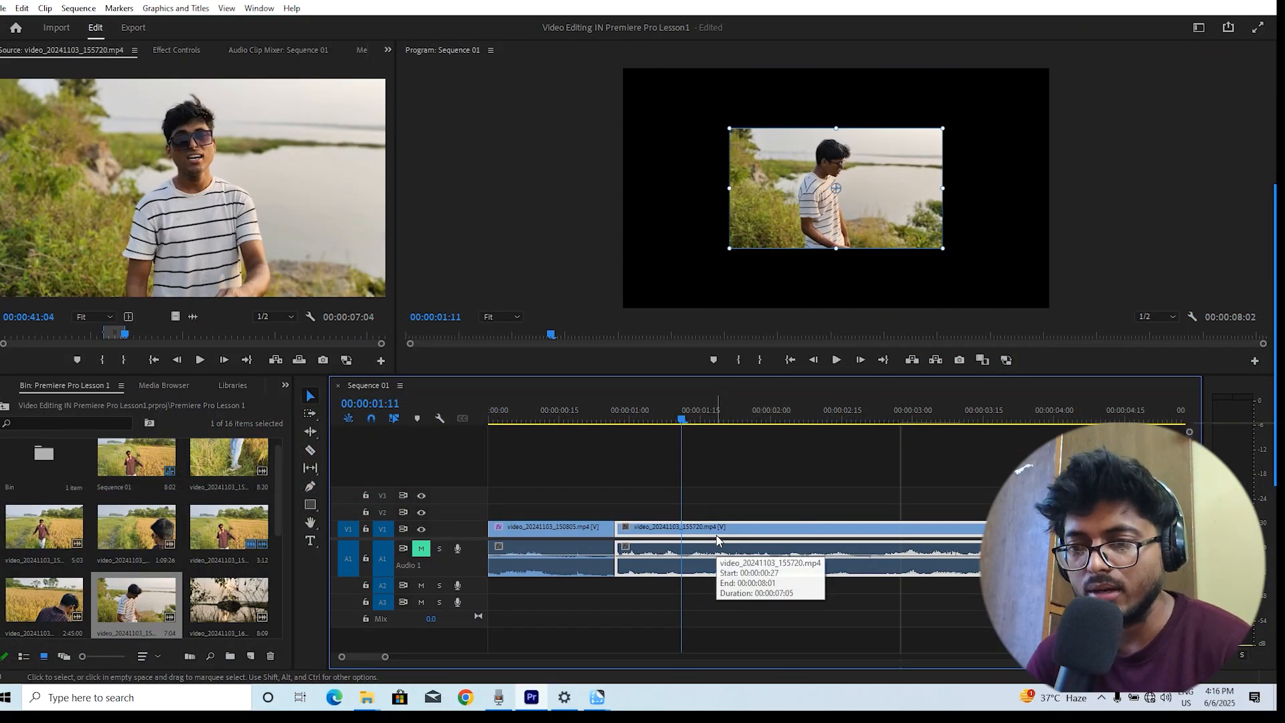
pyautogui.rightClick(717, 540)
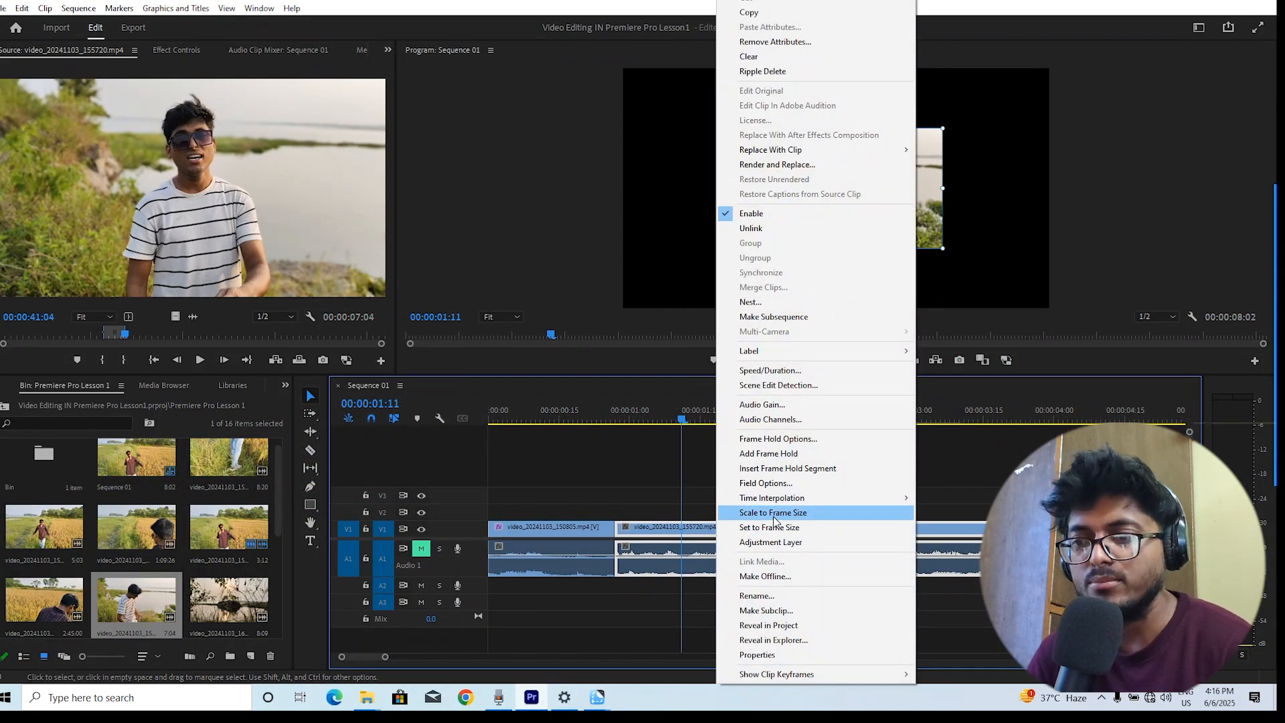
pyautogui.click(773, 512)
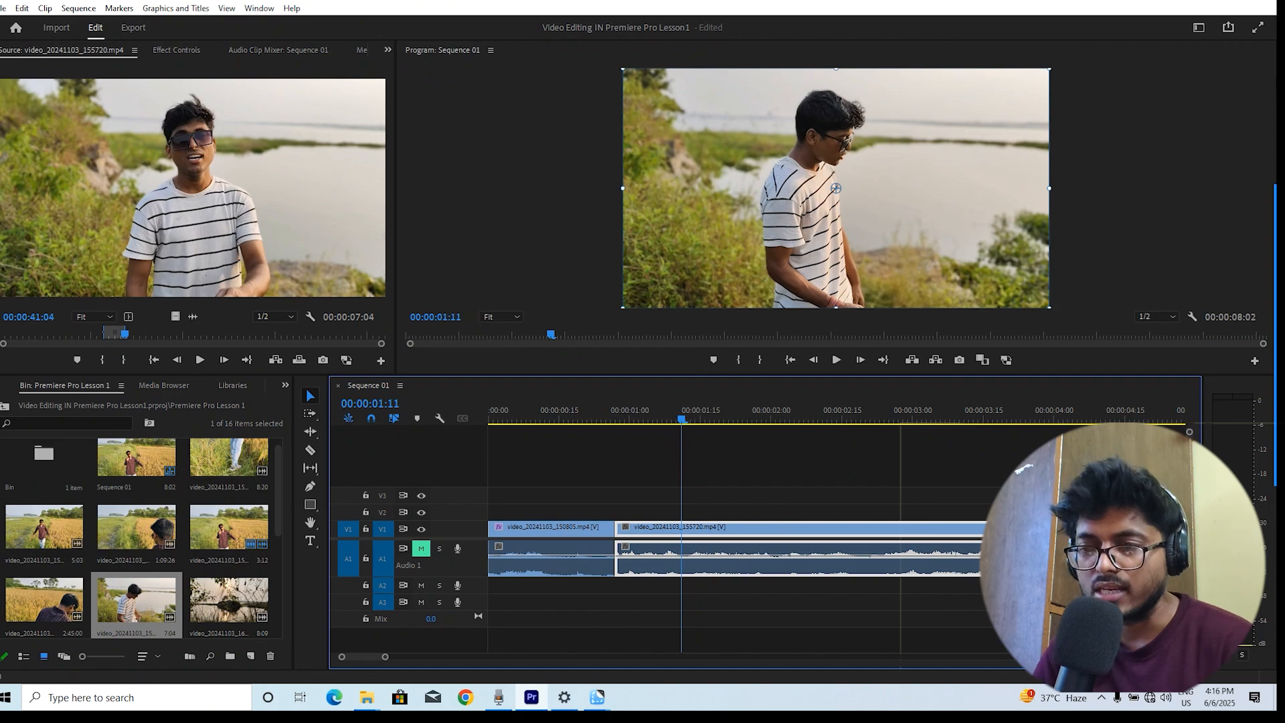
# Play back the sequence from several points along the timeline to review the edit
pyautogui.press('space')
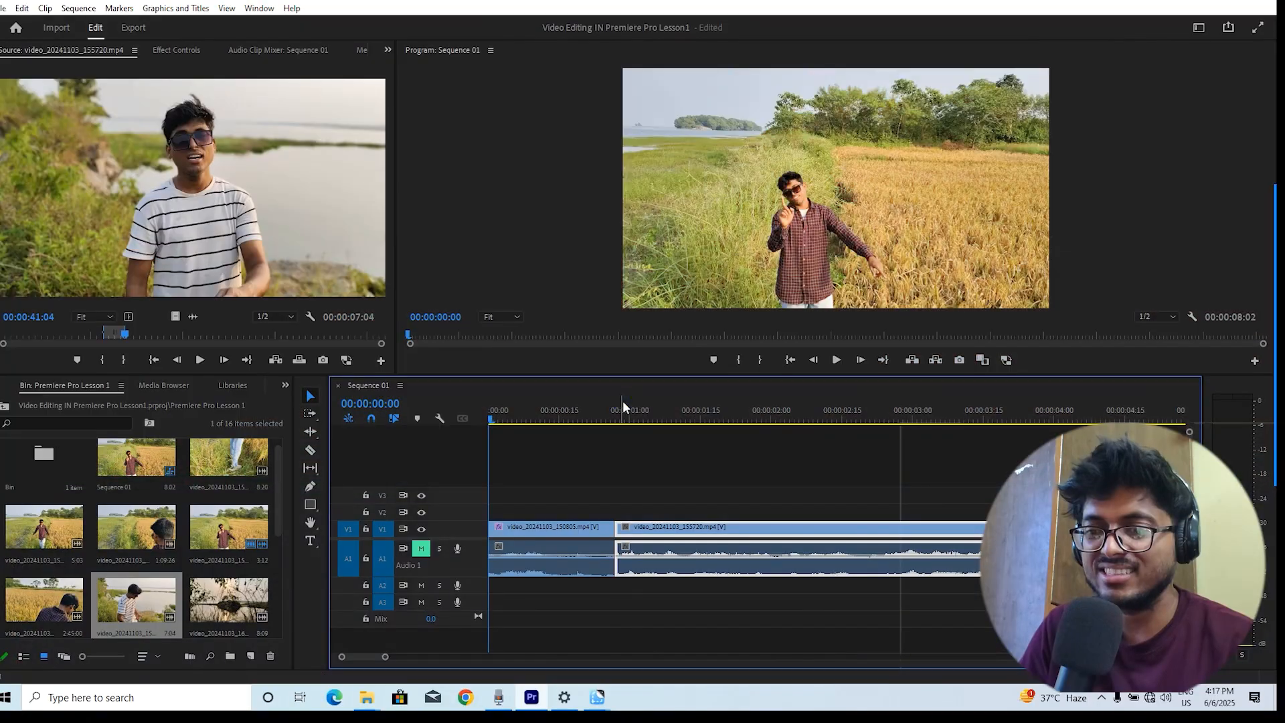
pyautogui.click(623, 407)
pyautogui.press('space')
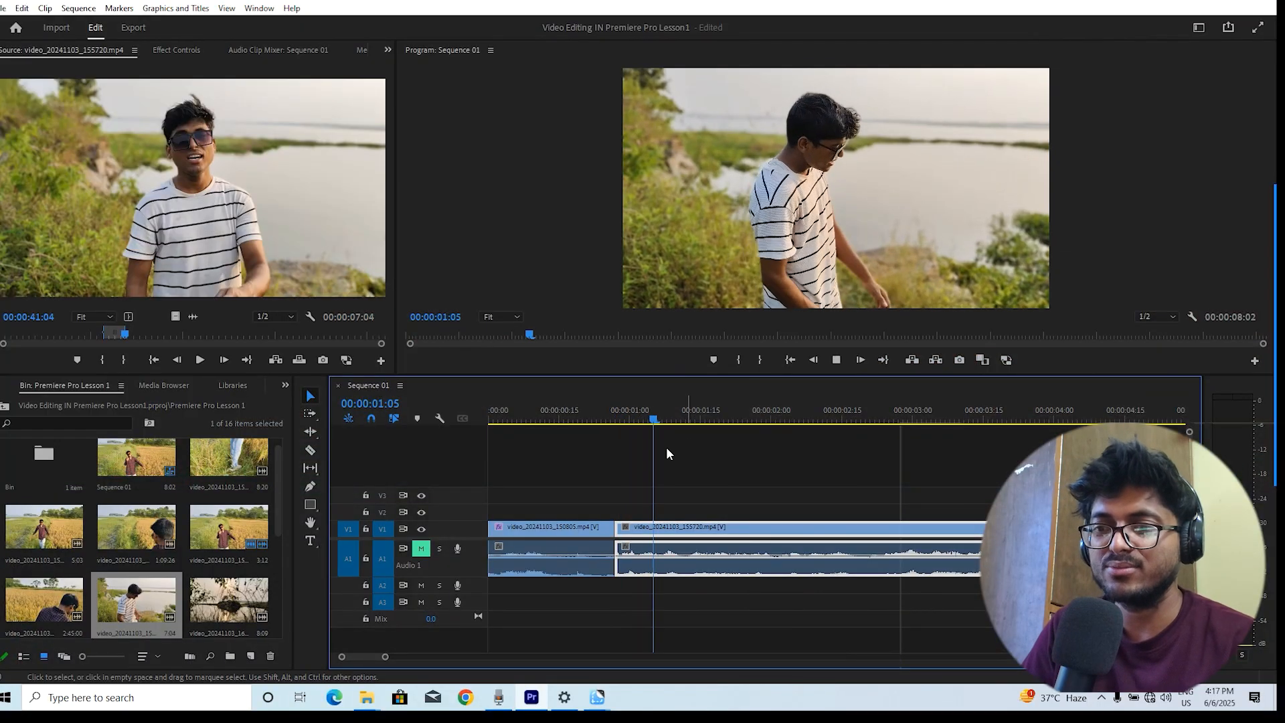
pyautogui.click(593, 407)
pyautogui.press('space')
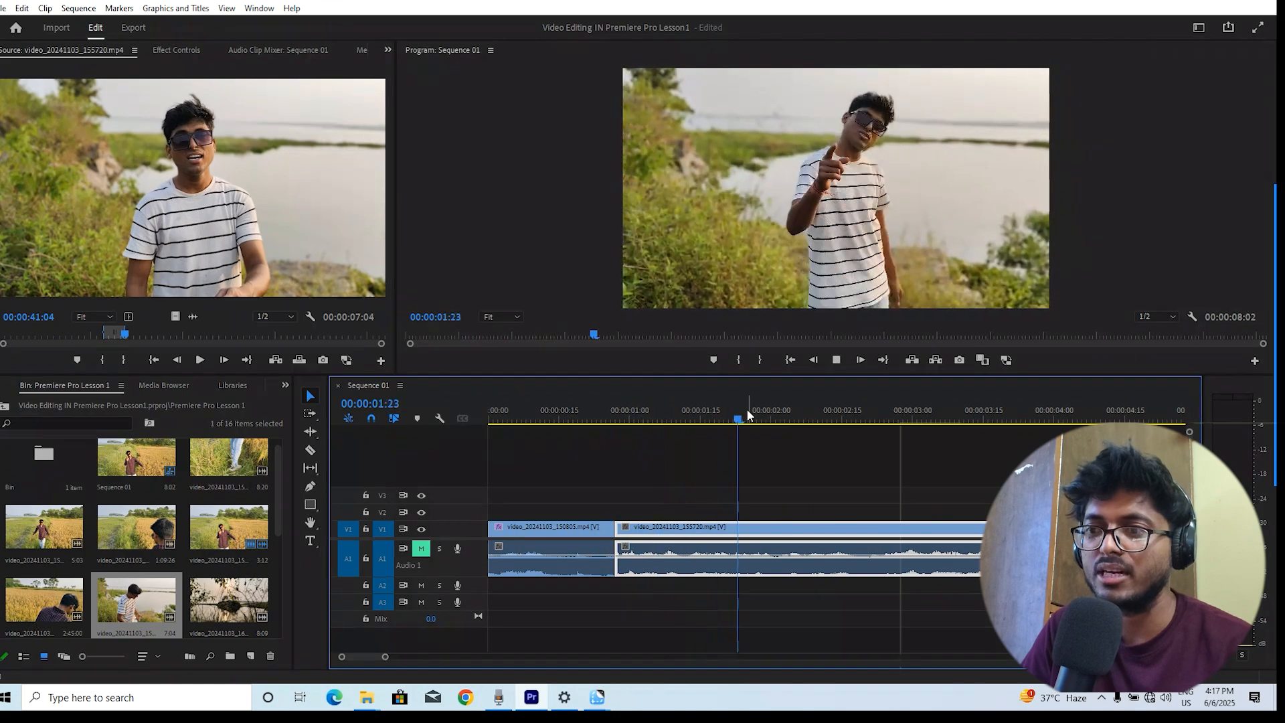
pyautogui.press('space')
pyautogui.press('space')
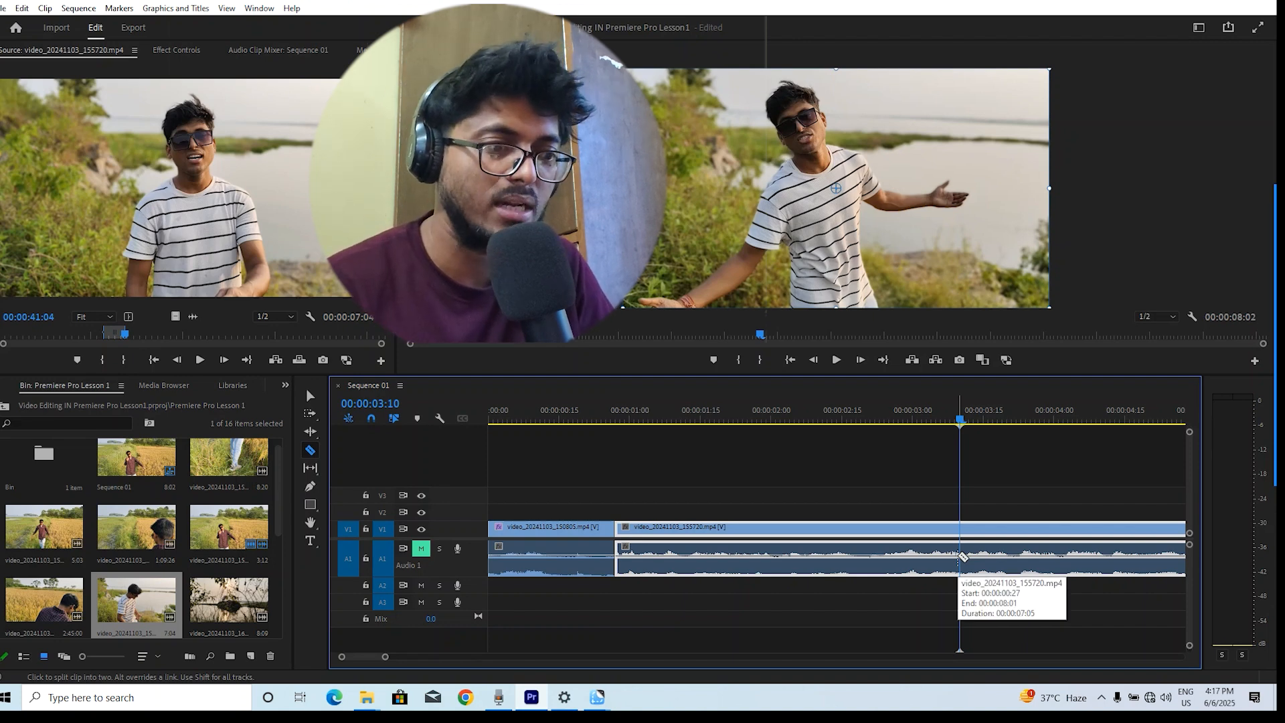
# Cut the inserted clip at about 00:00:03:10 with the Razor tool and clear the trailing portion
pyautogui.click(961, 557)
pyautogui.moveTo(975, 420)
pyautogui.mouseDown()
pyautogui.moveTo(932, 420)
pyautogui.moveTo(983, 424)
pyautogui.mouseUp()
pyautogui.press('space')
pyautogui.press('space')
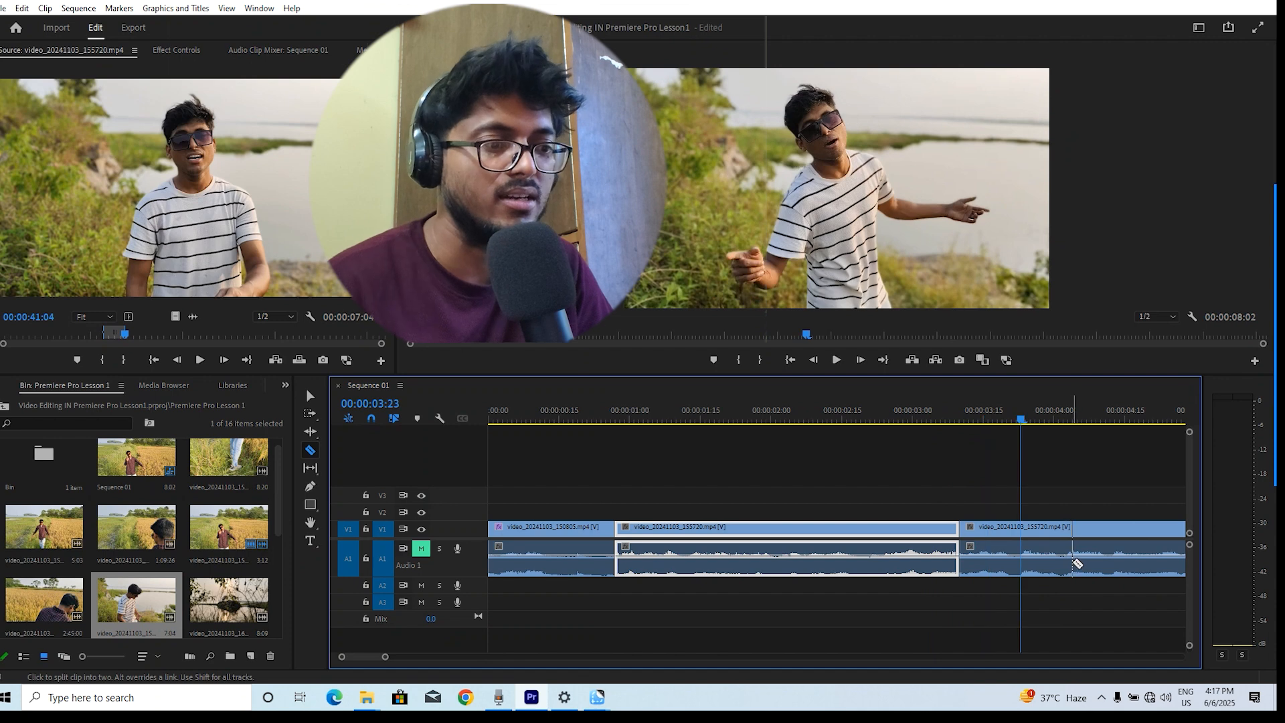
pyautogui.rightClick(1067, 553)
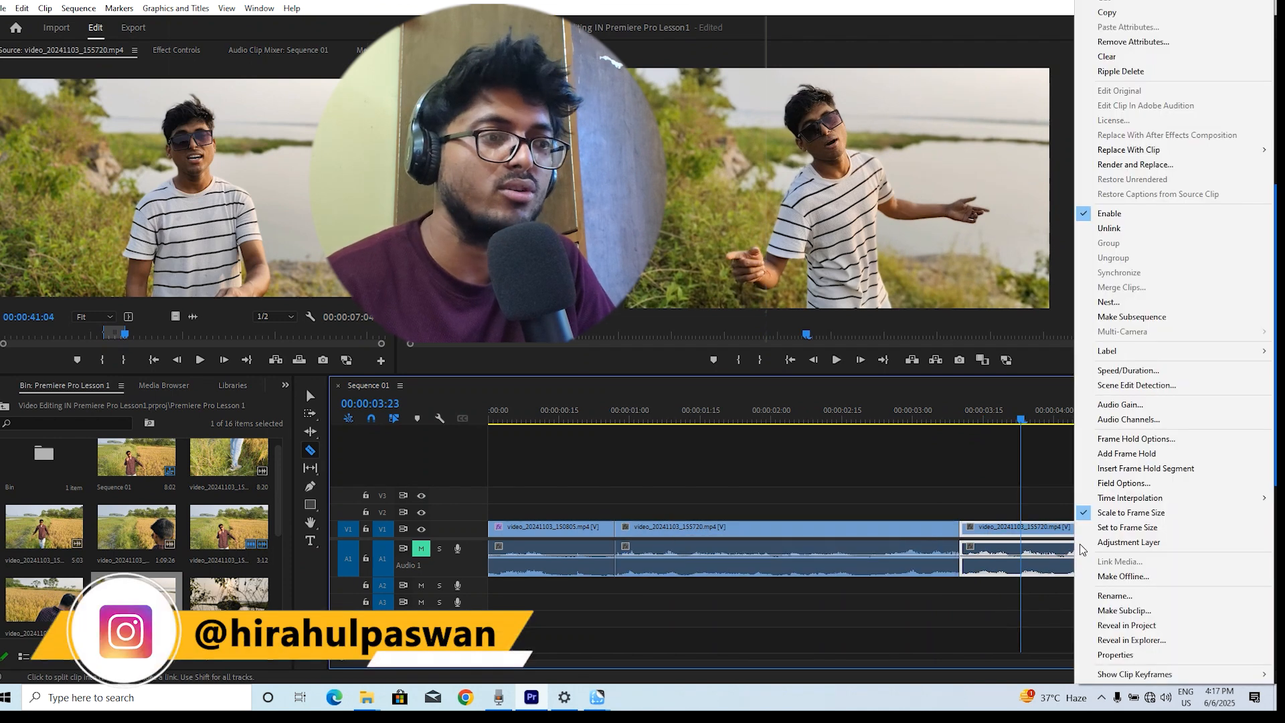
pyautogui.click(1109, 57)
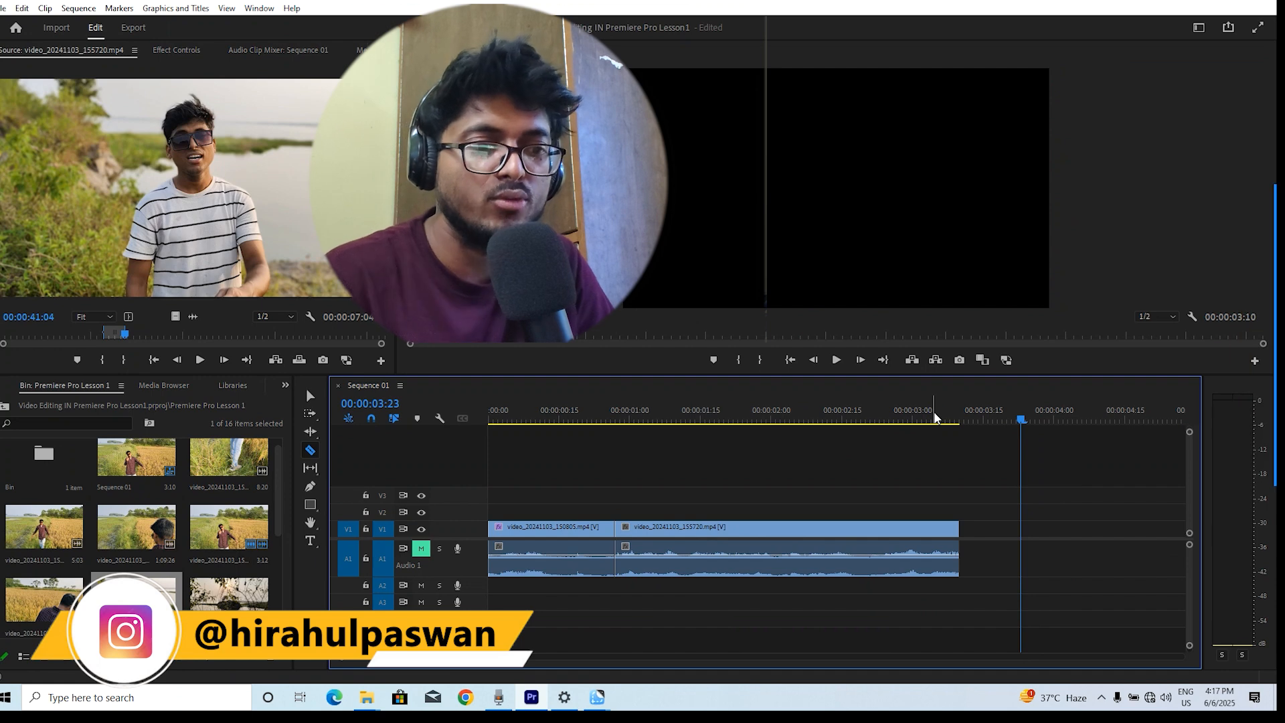
# Return to the sequence start and open clip video_20241103_163607 in the Source Monitor to play it
pyautogui.press('Home')
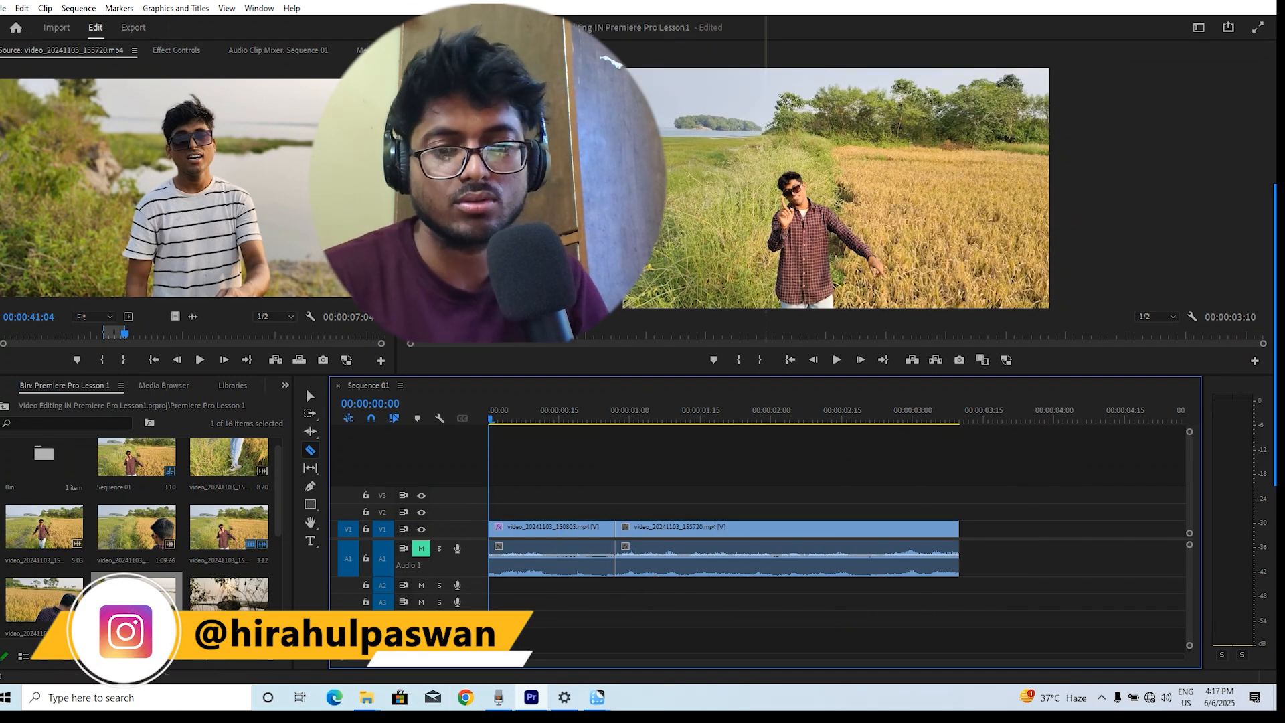
pyautogui.scroll(-3, 211, 506)
pyautogui.scroll(2, 235, 557)
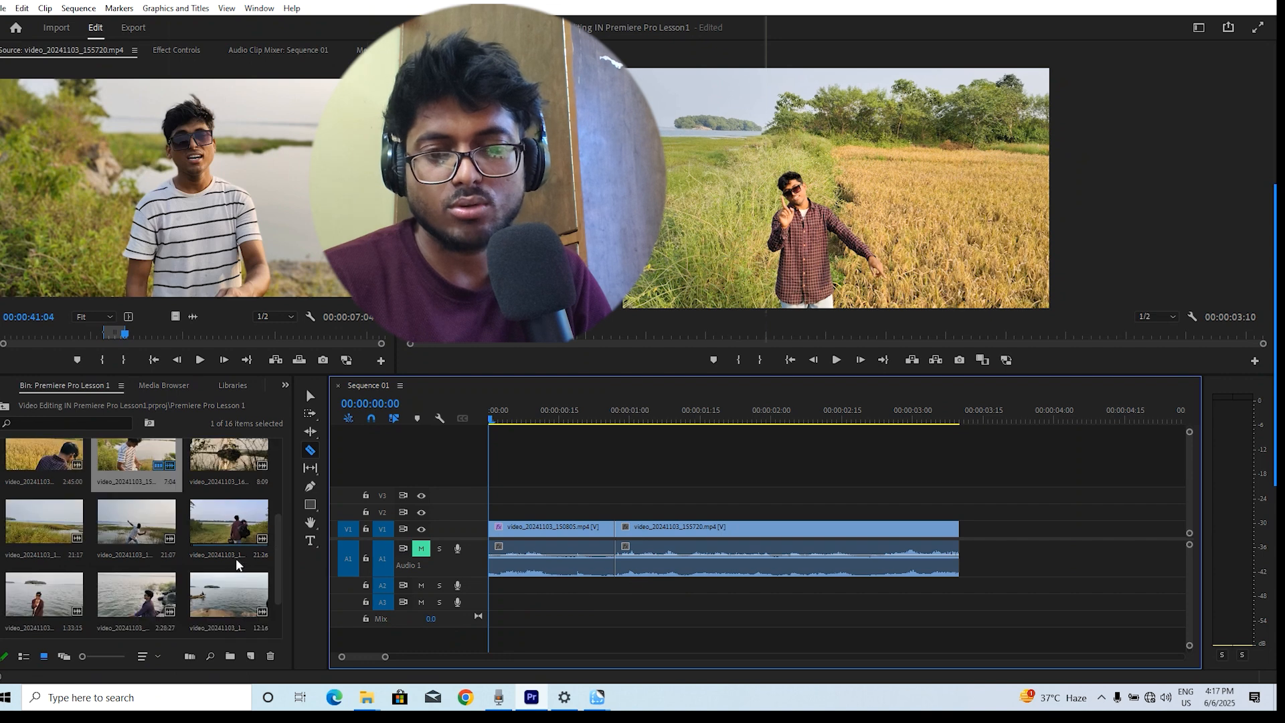
pyautogui.click(41, 597)
pyautogui.moveTo(40, 596); pyautogui.dragTo(130, 229)
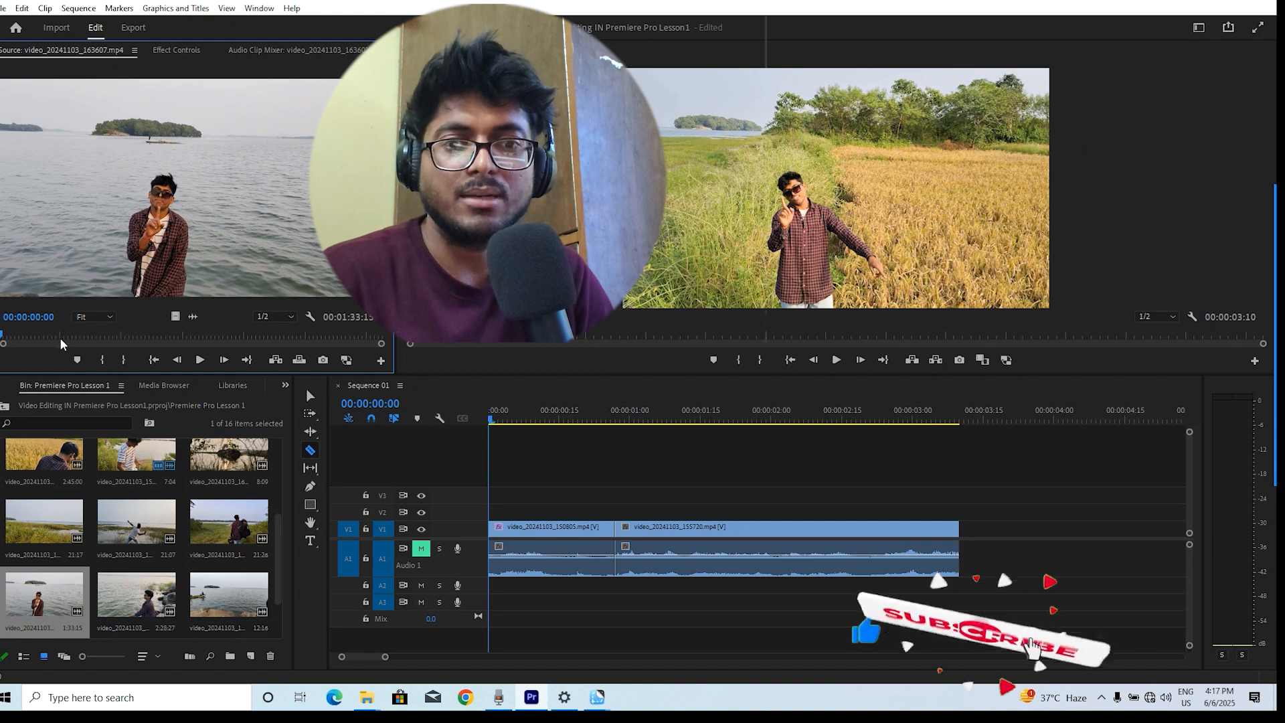
pyautogui.press('space')
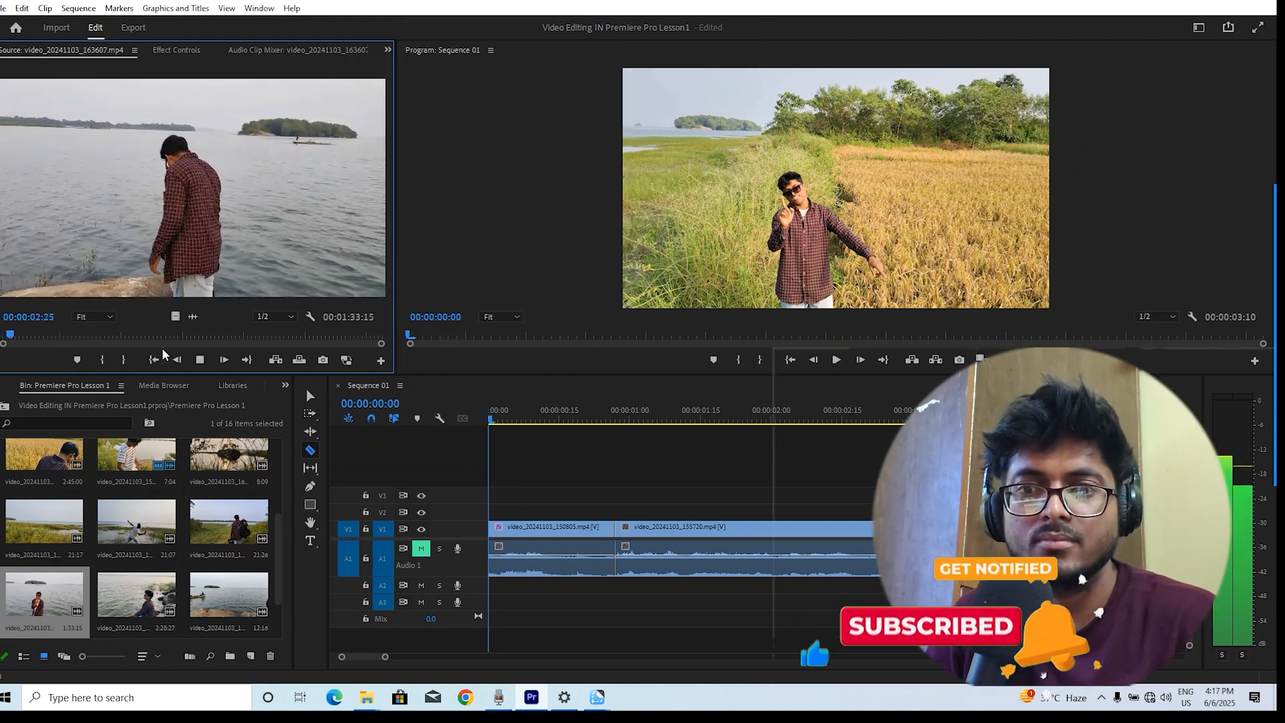
pyautogui.press('space')
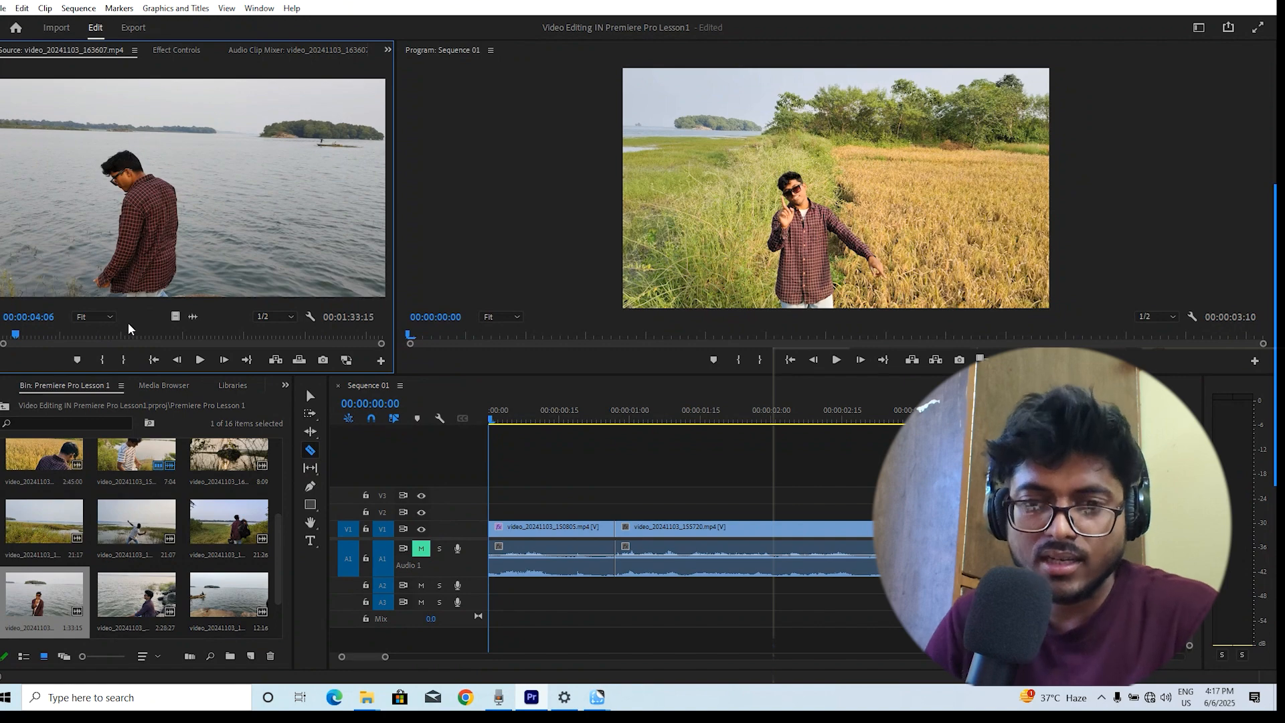
# Mark an In point at 00:00:04:06 and an Out point at 00:00:06:11 in the source clip
pyautogui.rightClick(26, 334)
pyautogui.click(64, 327)
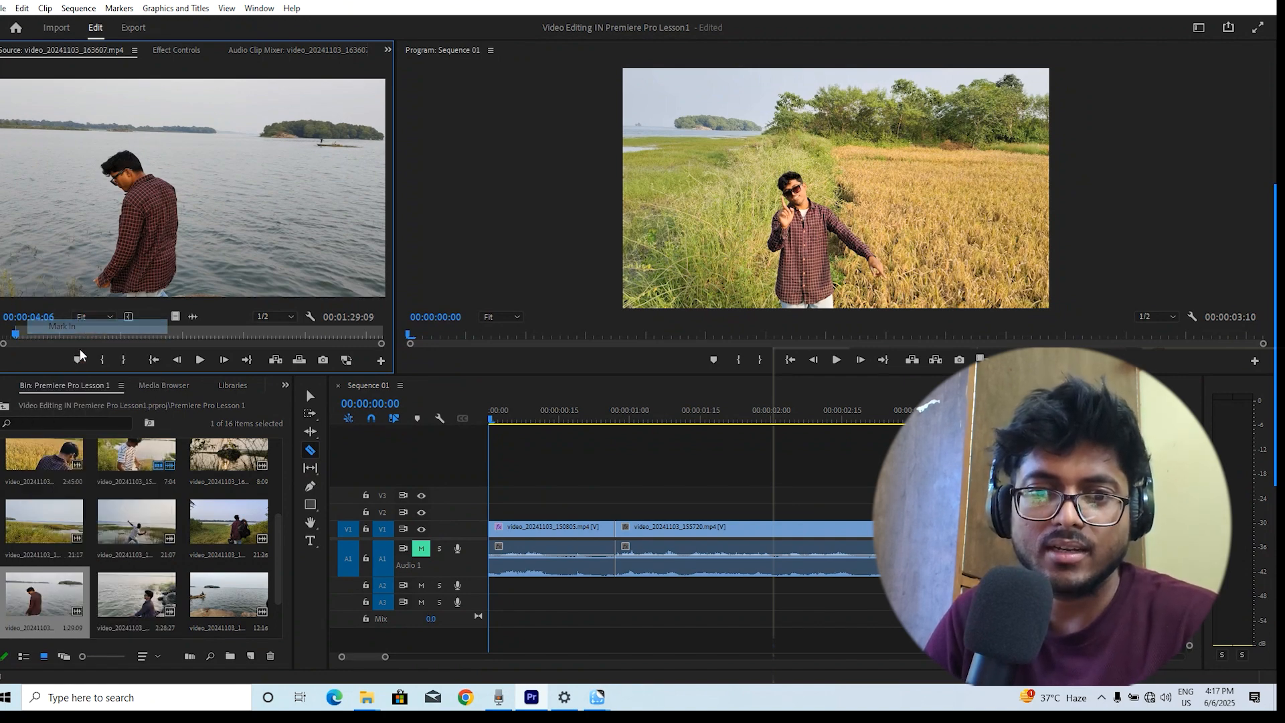
pyautogui.press('space')
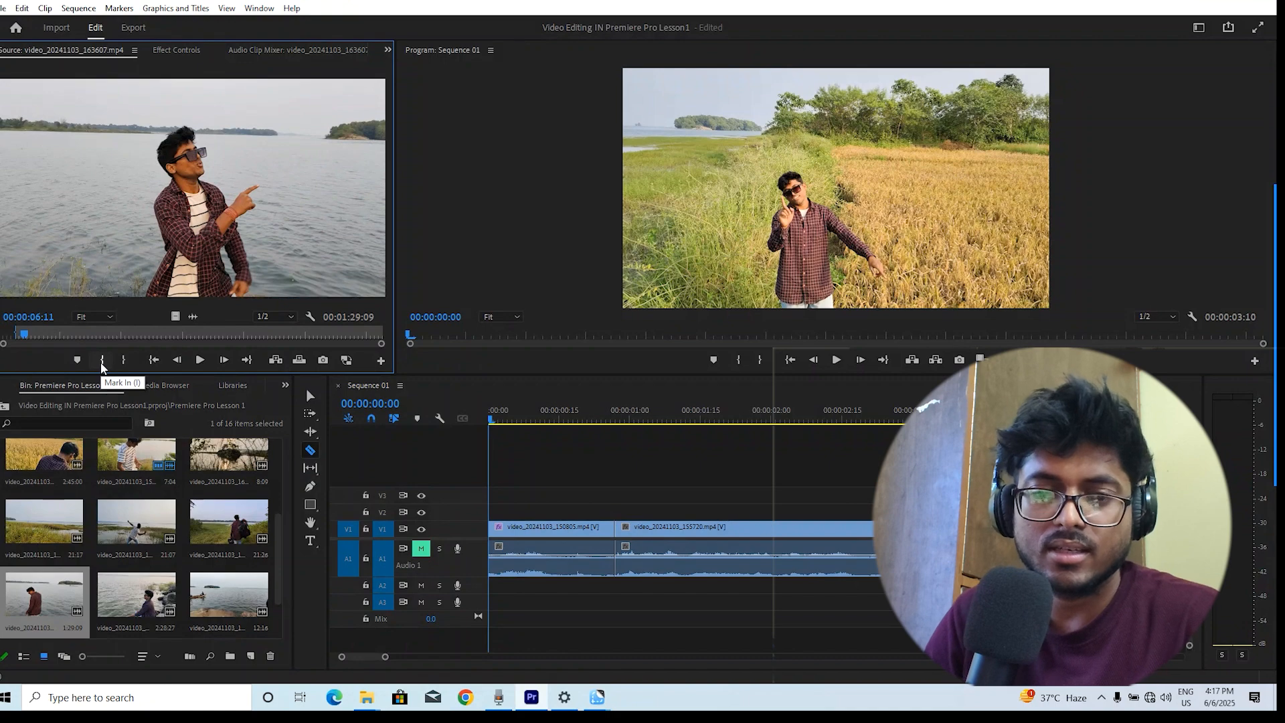
pyautogui.rightClick(28, 334)
pyautogui.click(25, 336)
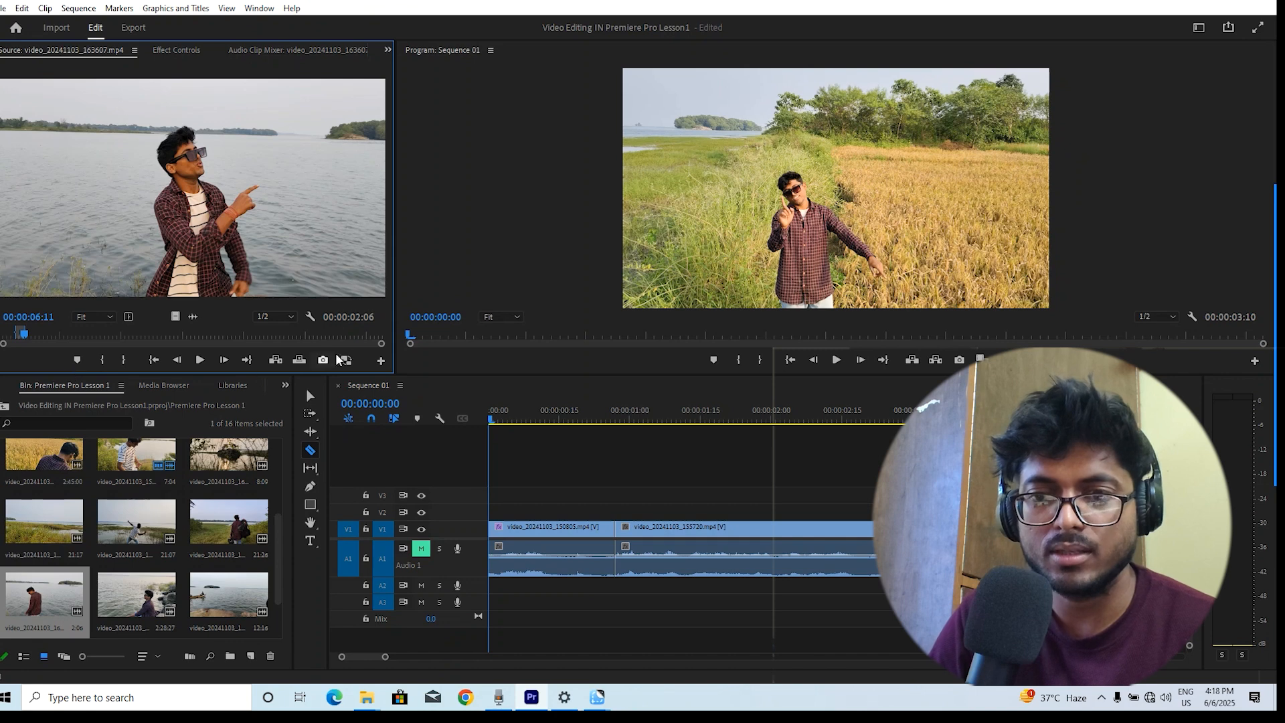
# Zoom the source timeline and adjust the In and Out handles to a duration of 00:00:04:19
pyautogui.moveTo(382, 344); pyautogui.dragTo(303, 367)
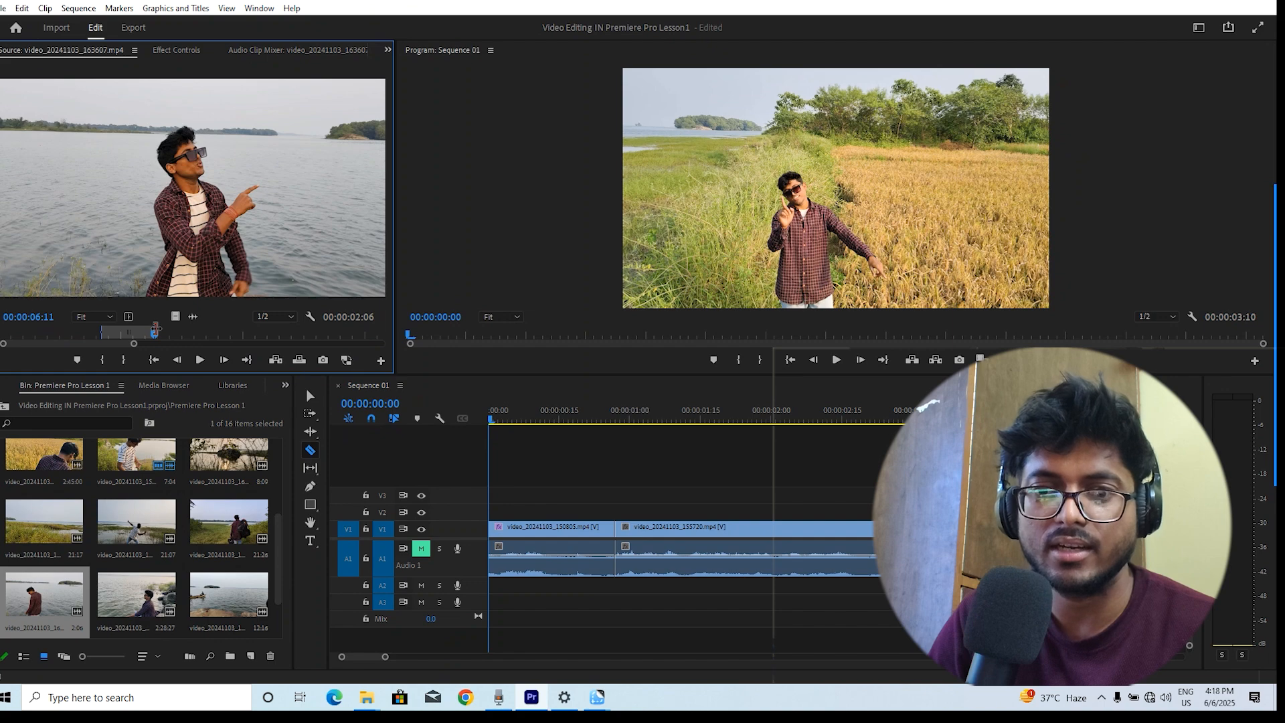
pyautogui.moveTo(155, 328); pyautogui.dragTo(259, 339)
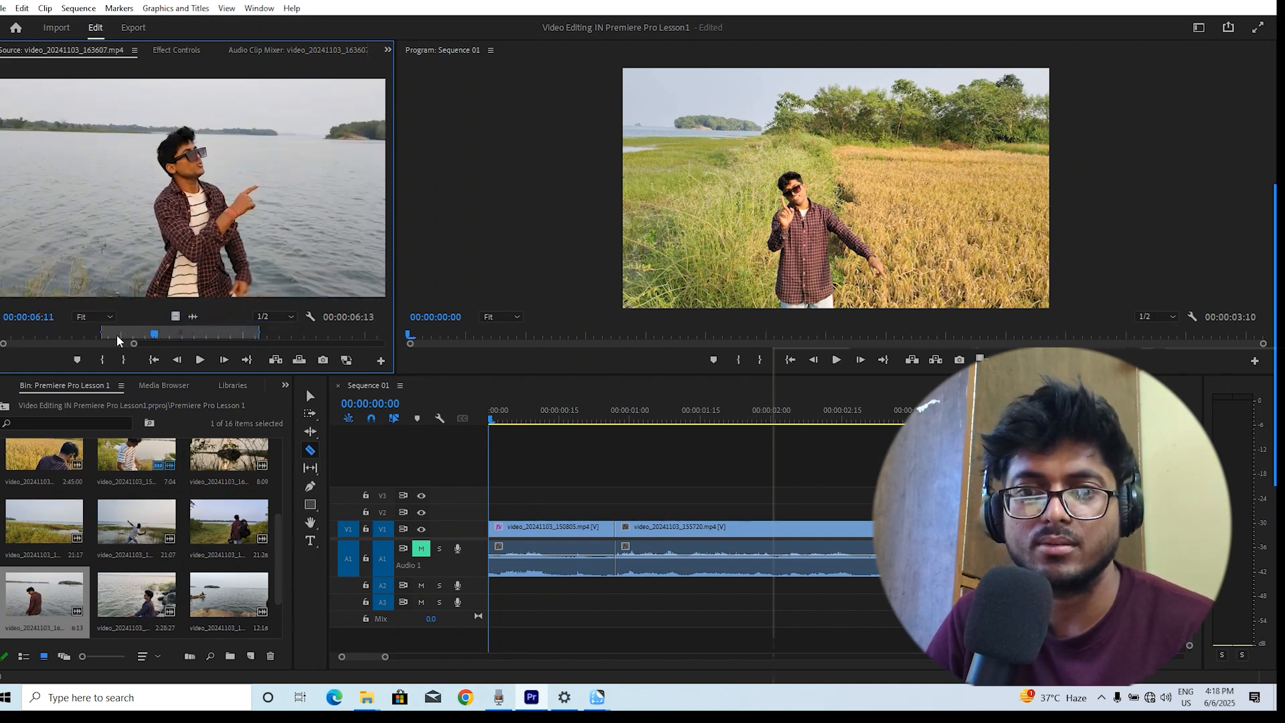
pyautogui.moveTo(102, 328); pyautogui.dragTo(147, 332)
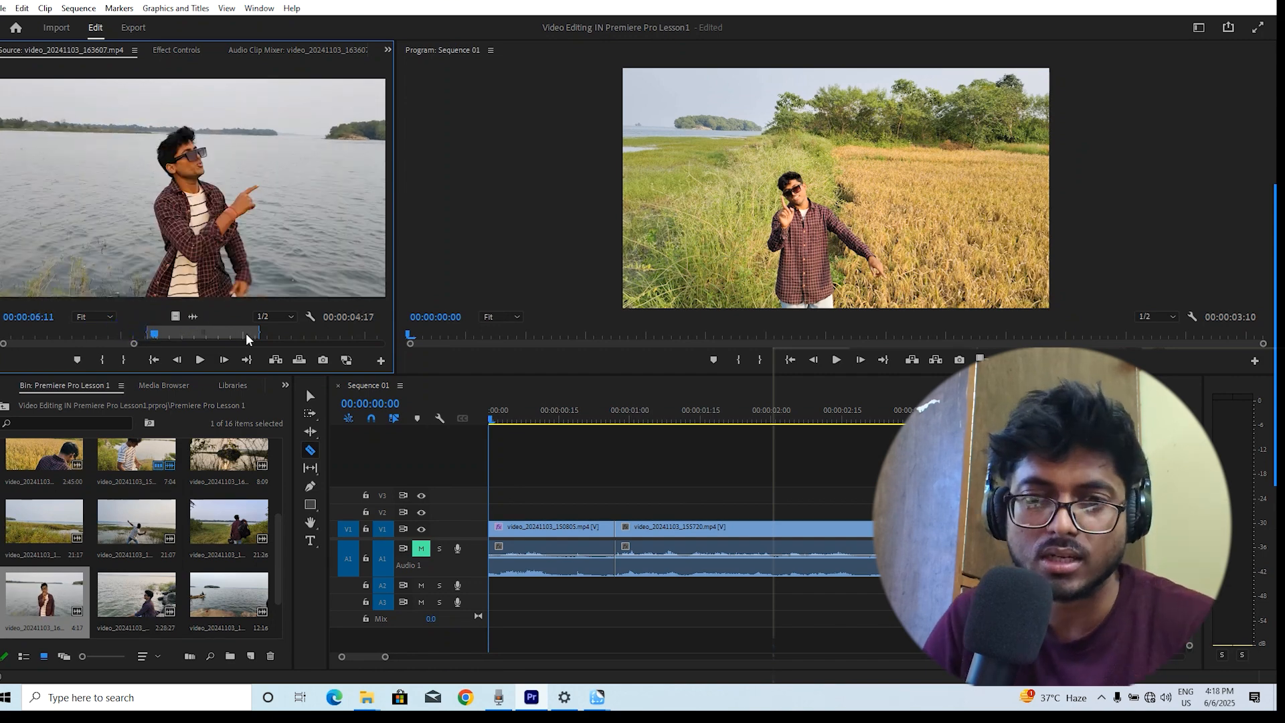
pyautogui.moveTo(259, 337)
pyautogui.mouseDown()
pyautogui.moveTo(284, 338)
pyautogui.moveTo(261, 337)
pyautogui.mouseUp()
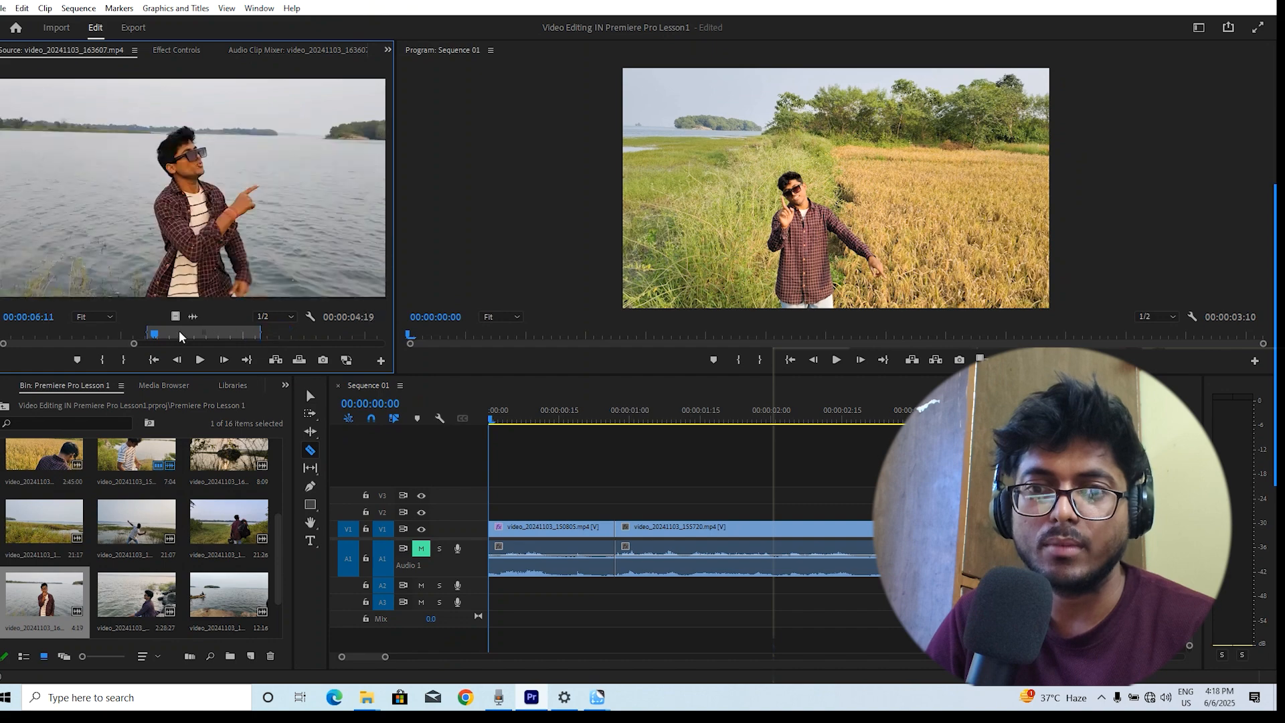
# Drag the marked source range into the sequence after the existing clips and play it back
pyautogui.moveTo(137, 189); pyautogui.dragTo(983, 529)
pyautogui.press('space')
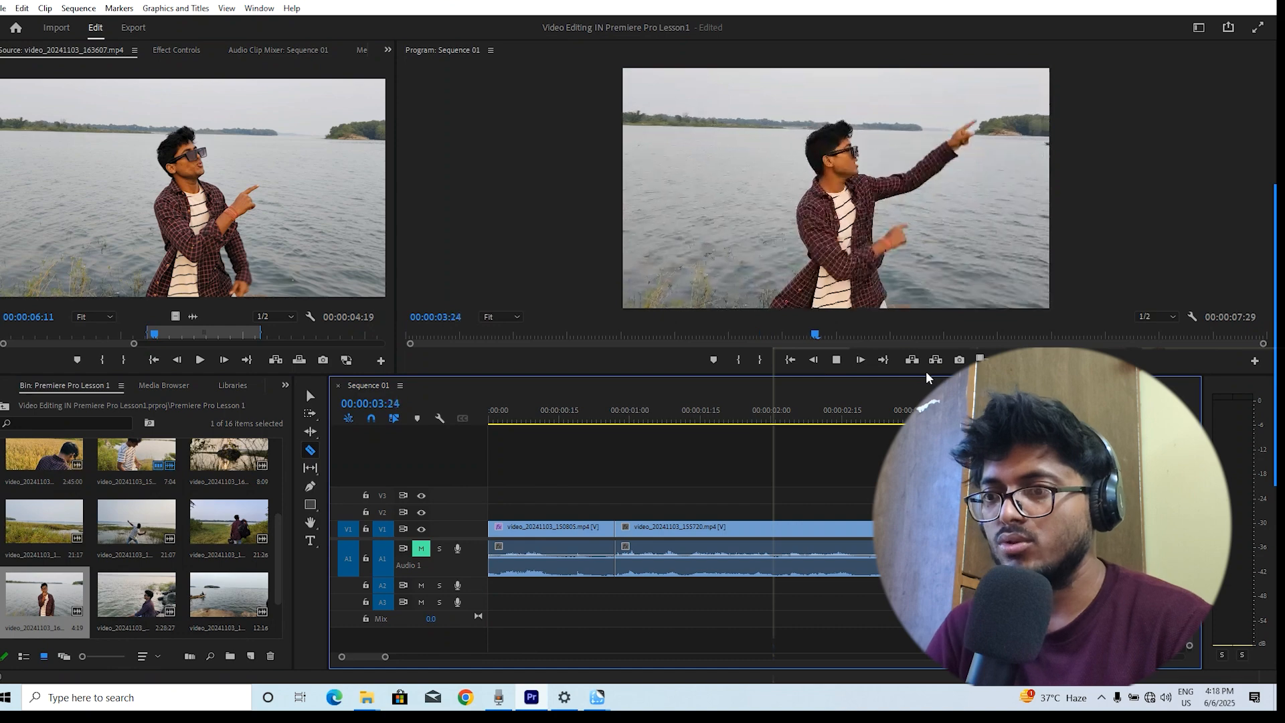
pyautogui.press('space')
# Try to move the new clip slightly earlier with the Selection tool and undo the move
pyautogui.press('v')
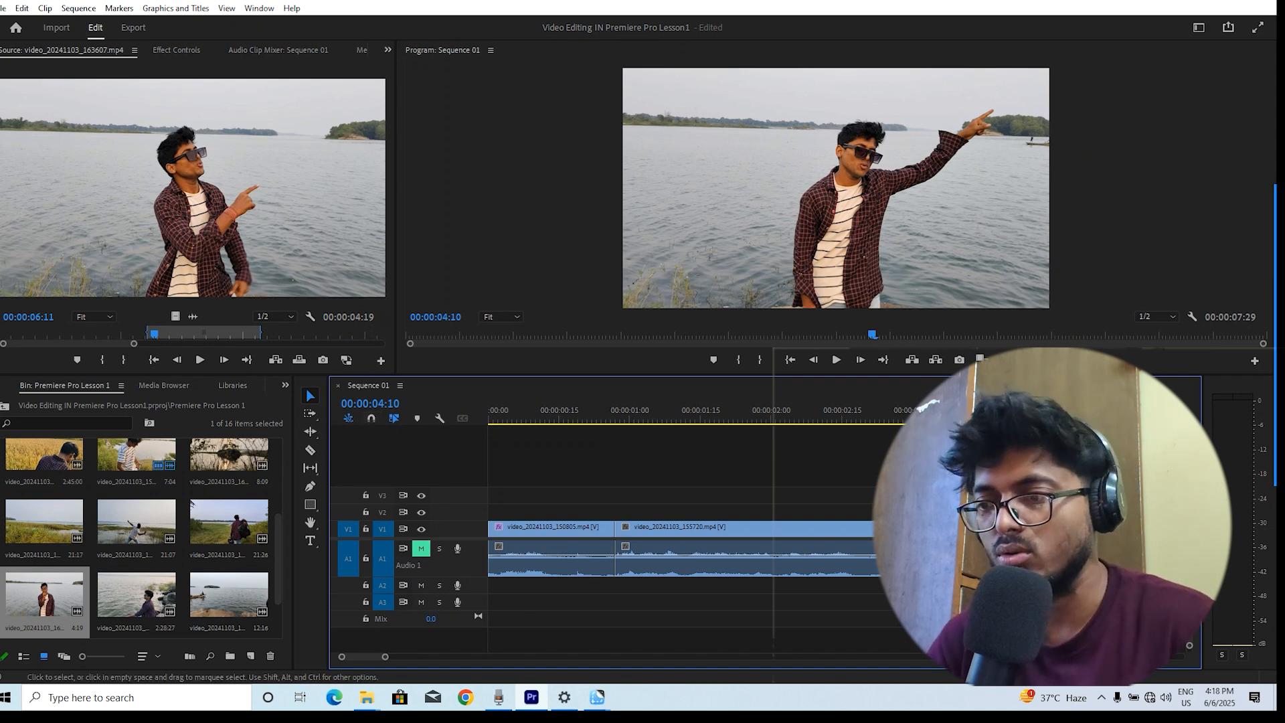
pyautogui.moveTo(1044, 528)
pyautogui.mouseDown()
pyautogui.moveTo(1091, 529)
pyautogui.moveTo(1020, 529)
pyautogui.mouseUp()
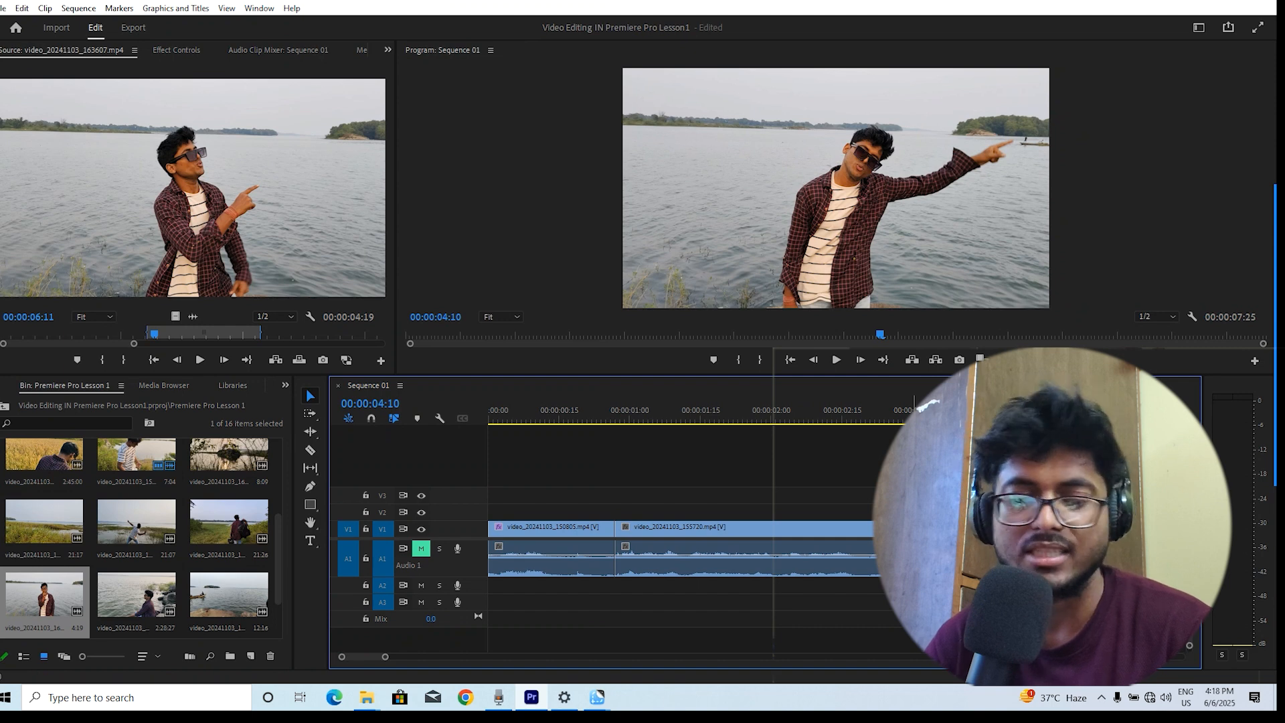
pyautogui.hotkey('ctrl', 'z')
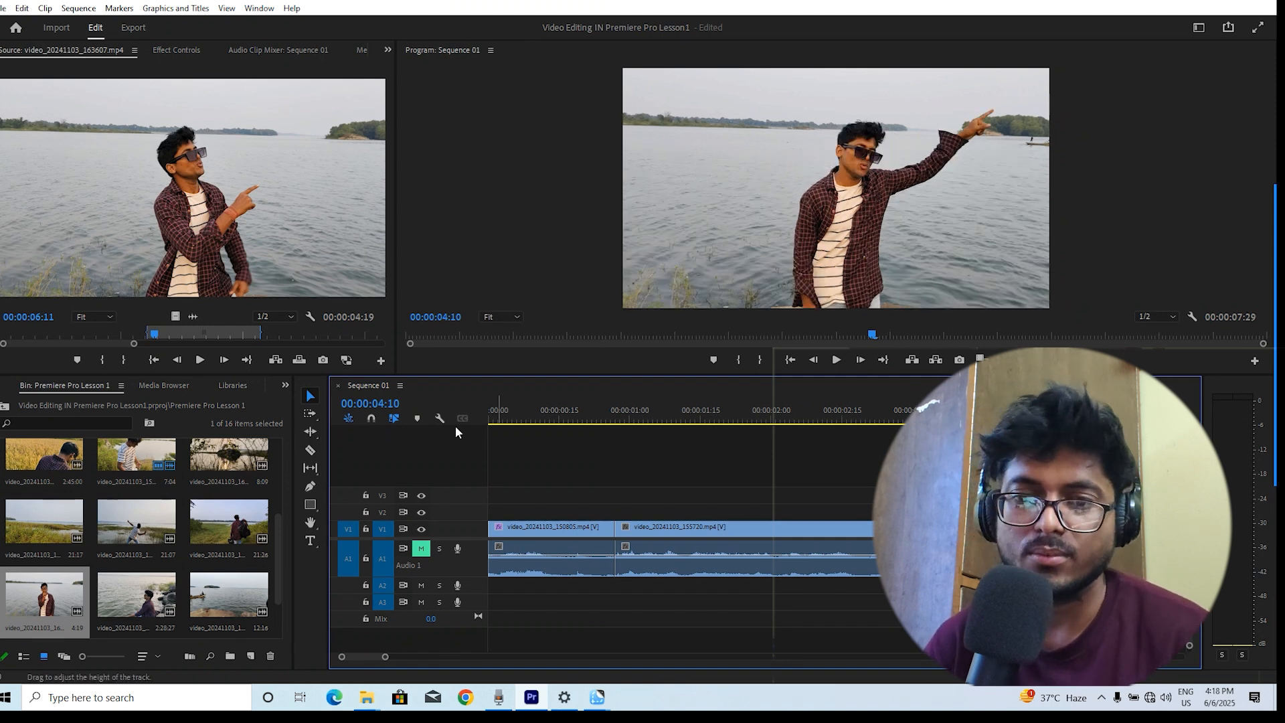
# Turn off snapping and move the new clip back against the end of the previous clip
pyautogui.click(371, 420)
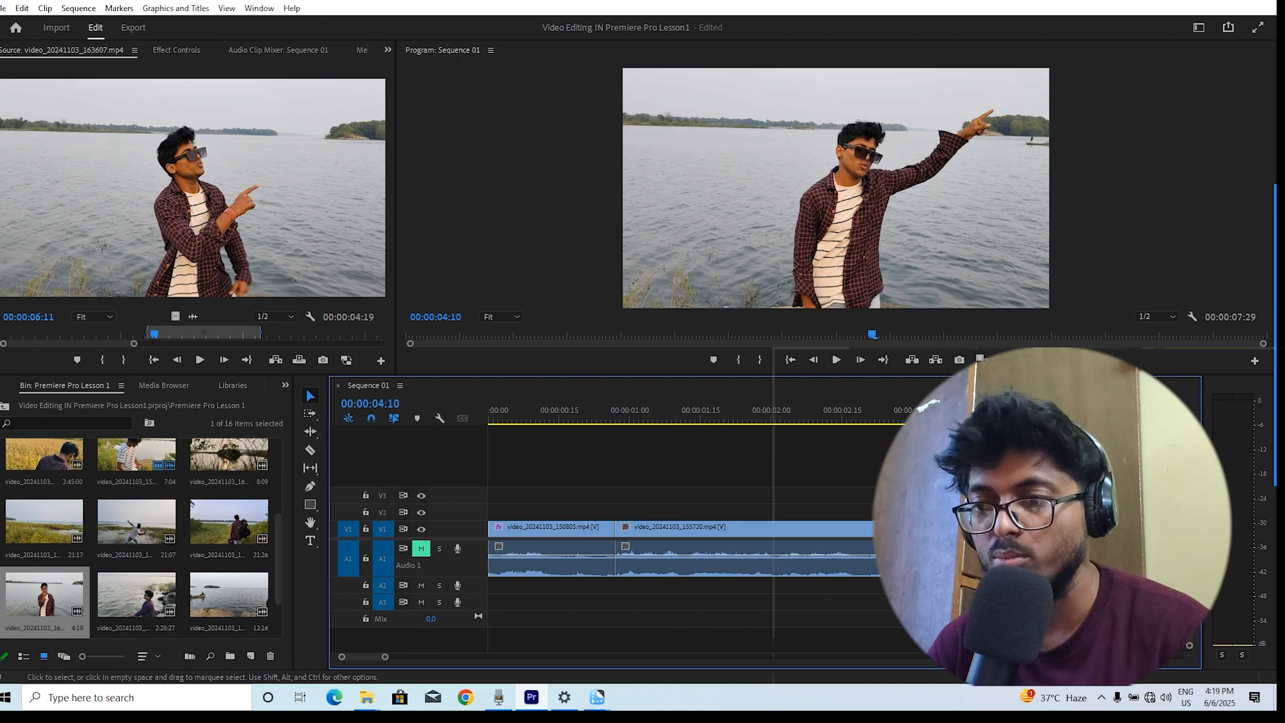
pyautogui.moveTo(1044, 529); pyautogui.dragTo(1023, 529)
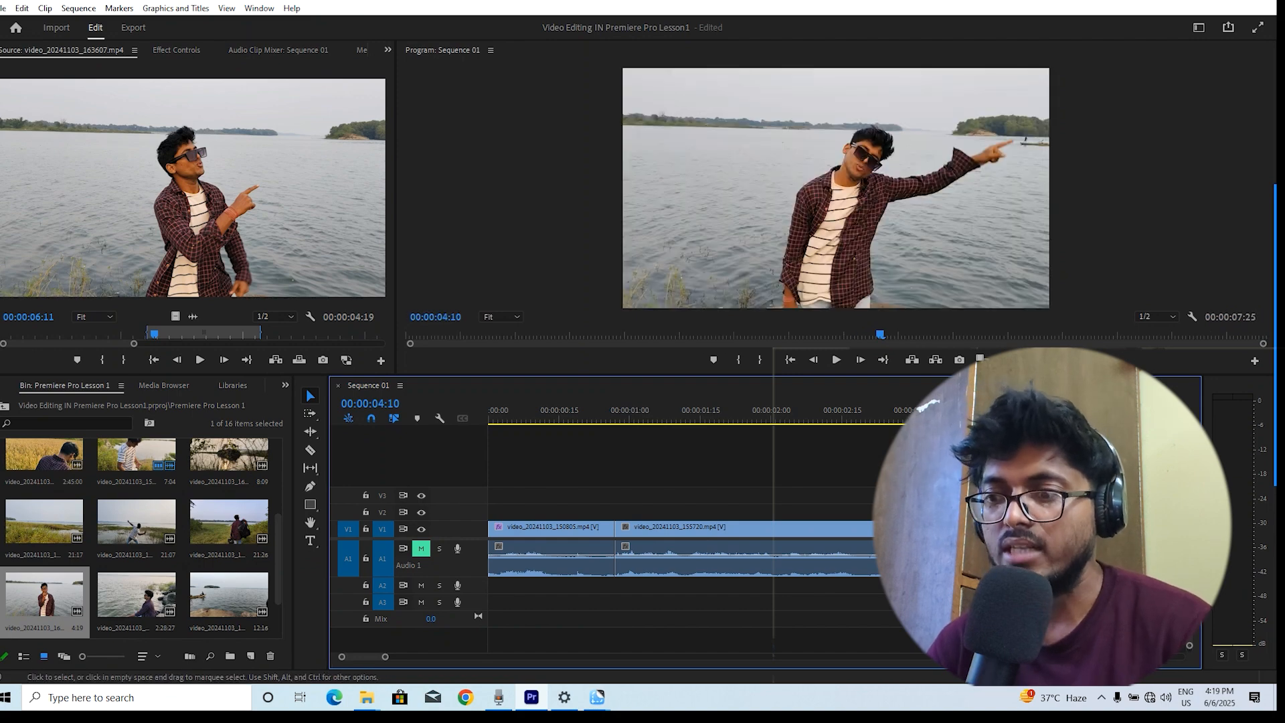
pyautogui.press('Up')
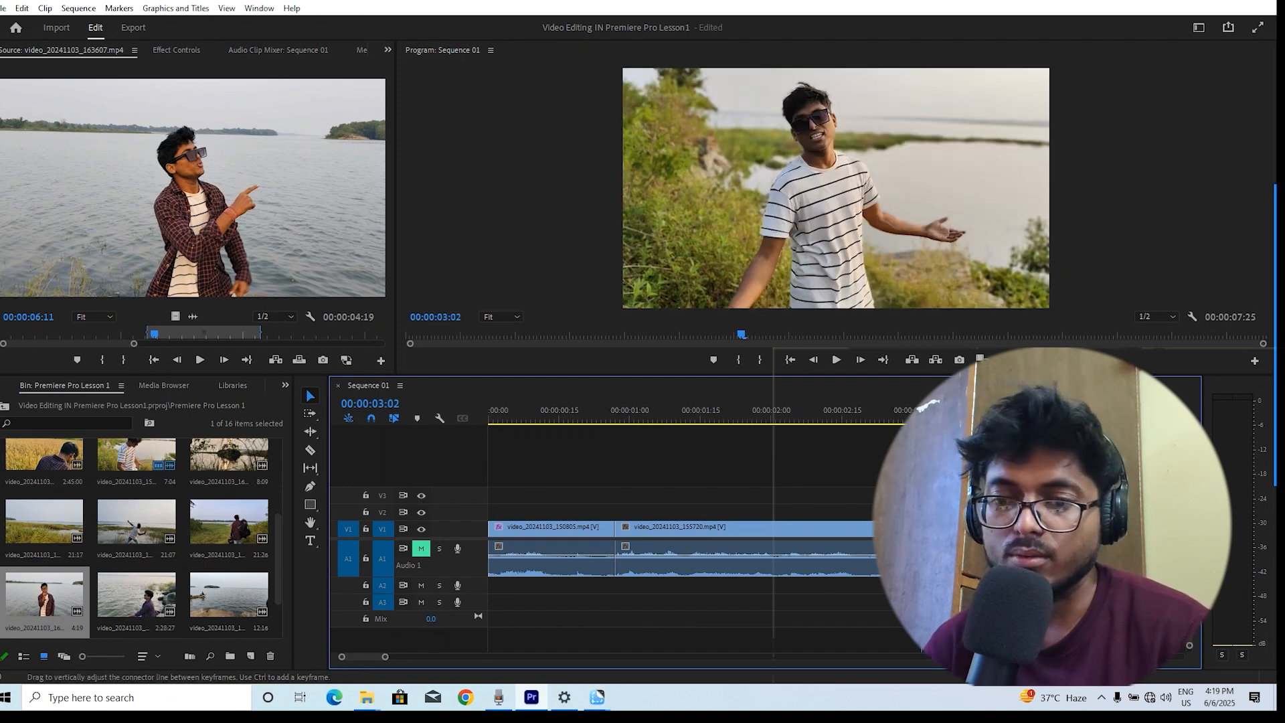
pyautogui.moveTo(384, 656); pyautogui.dragTo(372, 656)
pyautogui.moveTo(930, 528)
pyautogui.mouseDown()
pyautogui.moveTo(994, 528)
pyautogui.moveTo(932, 535)
pyautogui.mouseUp()
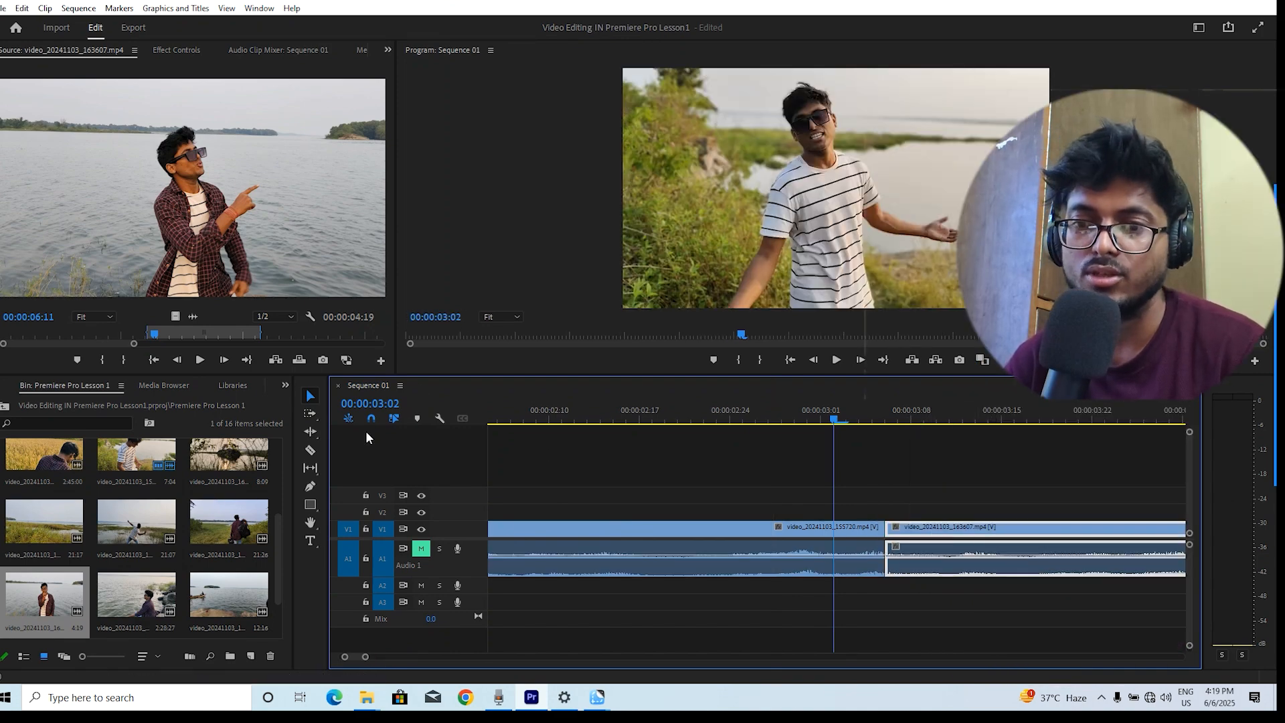
pyautogui.moveTo(965, 534); pyautogui.dragTo(934, 536)
# Nudge the new clip one frame earlier to close the gap and turn snapping back on
pyautogui.click(883, 418)
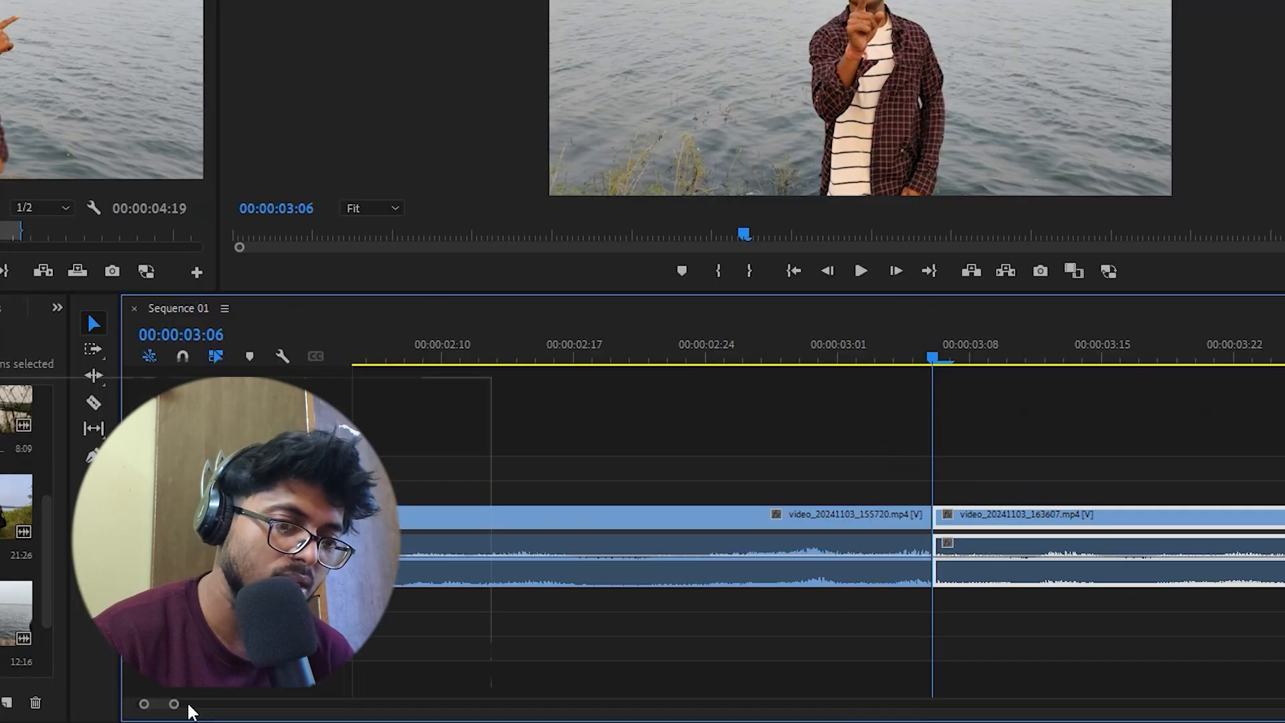
pyautogui.moveTo(177, 709); pyautogui.dragTo(158, 700)
pyautogui.moveTo(770, 356); pyautogui.dragTo(828, 356)
pyautogui.moveTo(878, 514)
pyautogui.mouseDown()
pyautogui.moveTo(917, 516)
pyautogui.moveTo(874, 513)
pyautogui.mouseUp()
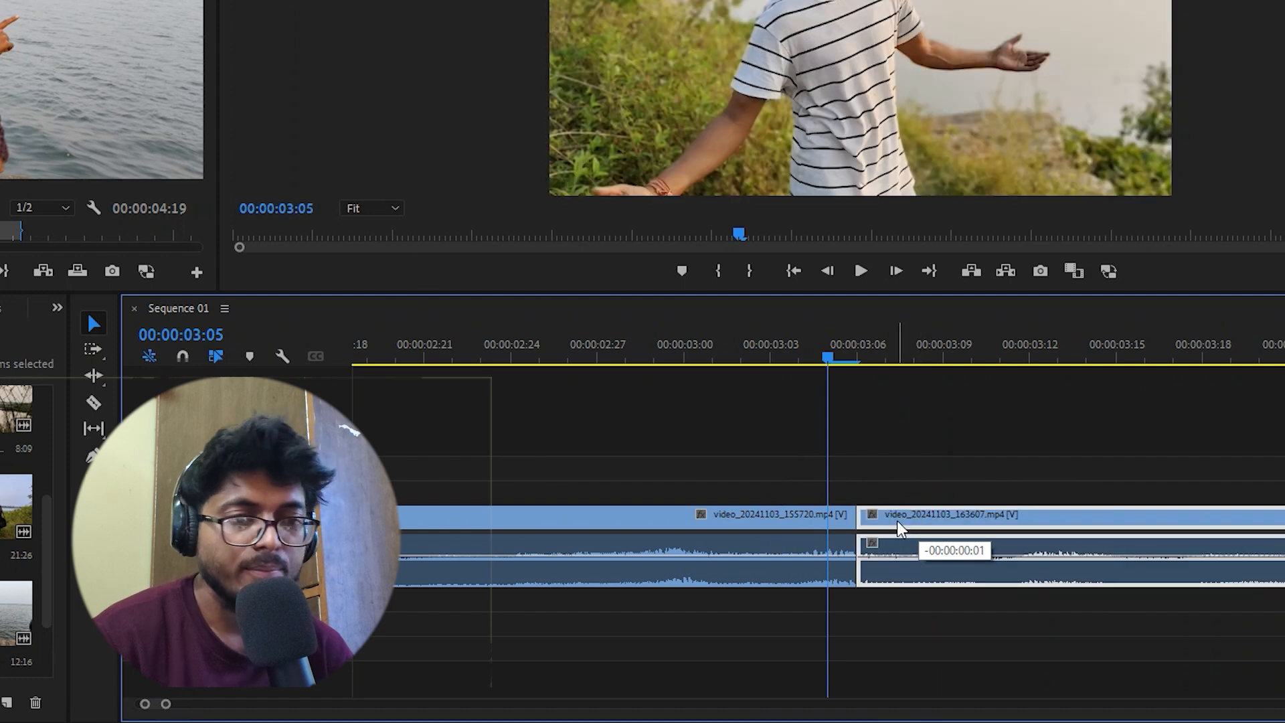
pyautogui.click(182, 356)
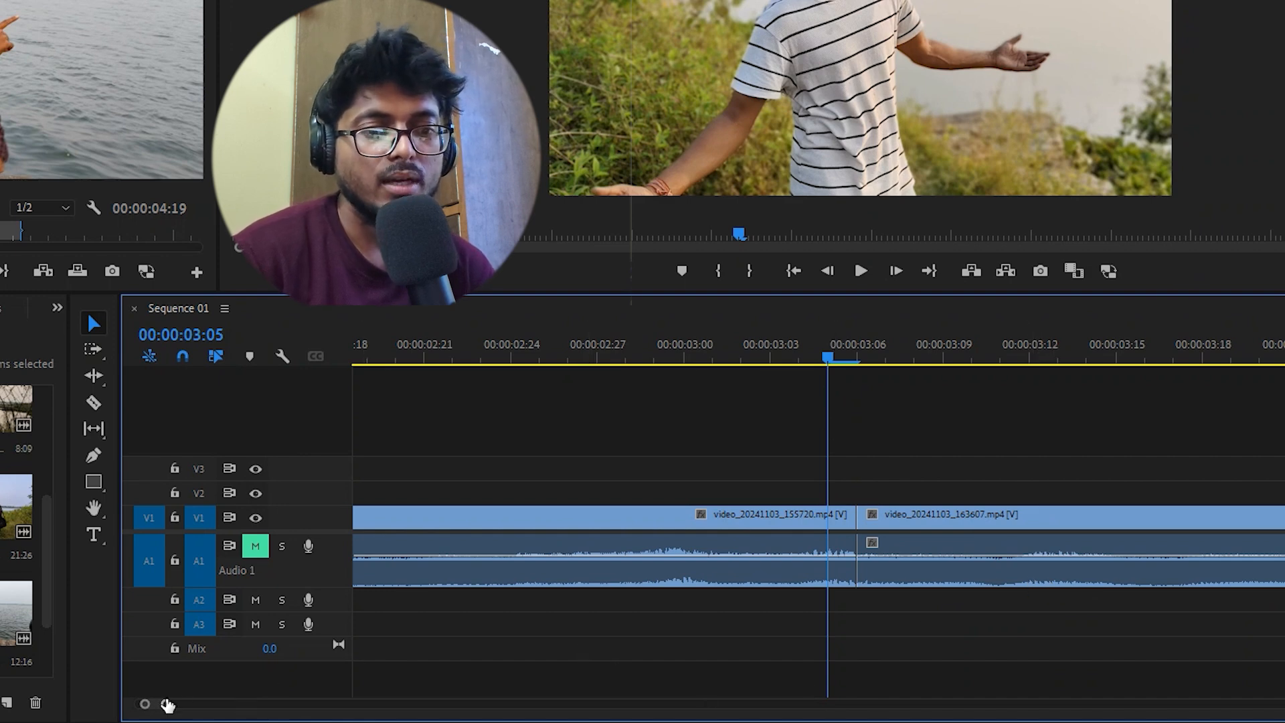
# Zoom out the timeline and play back the sequence around the join between the last two clips
pyautogui.moveTo(168, 705); pyautogui.dragTo(209, 704)
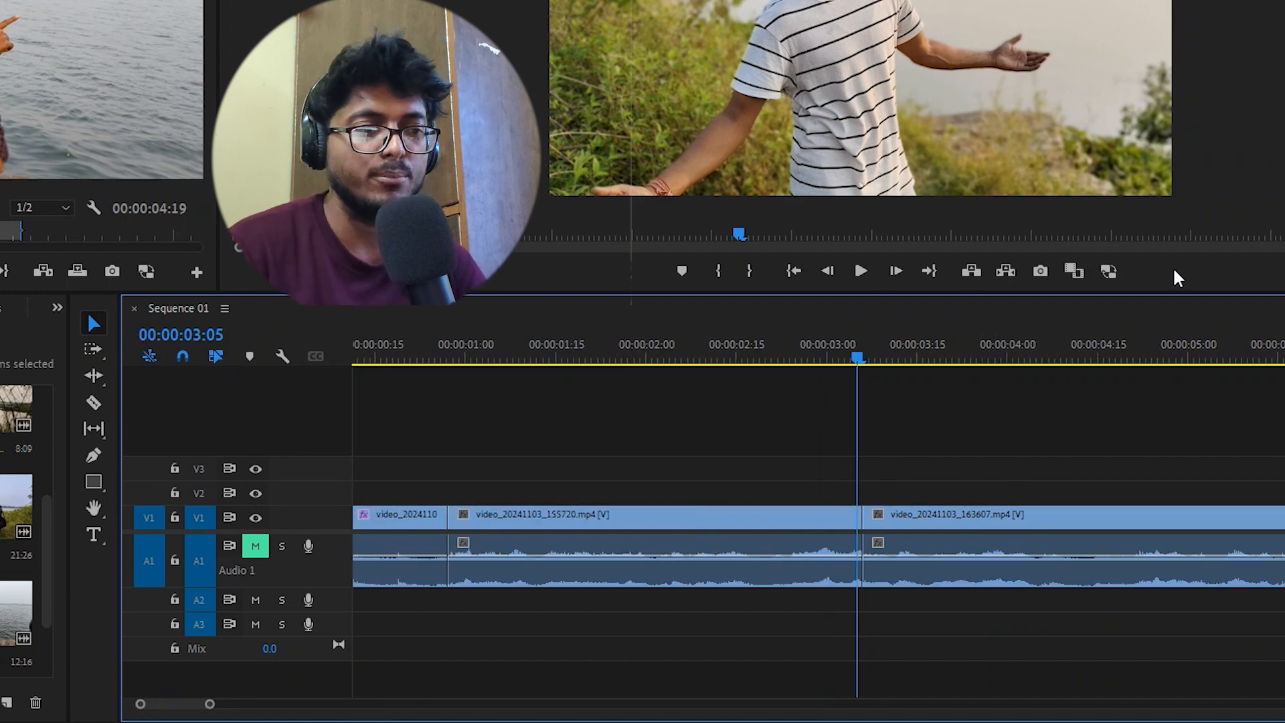
pyautogui.press('space')
pyautogui.click(833, 358)
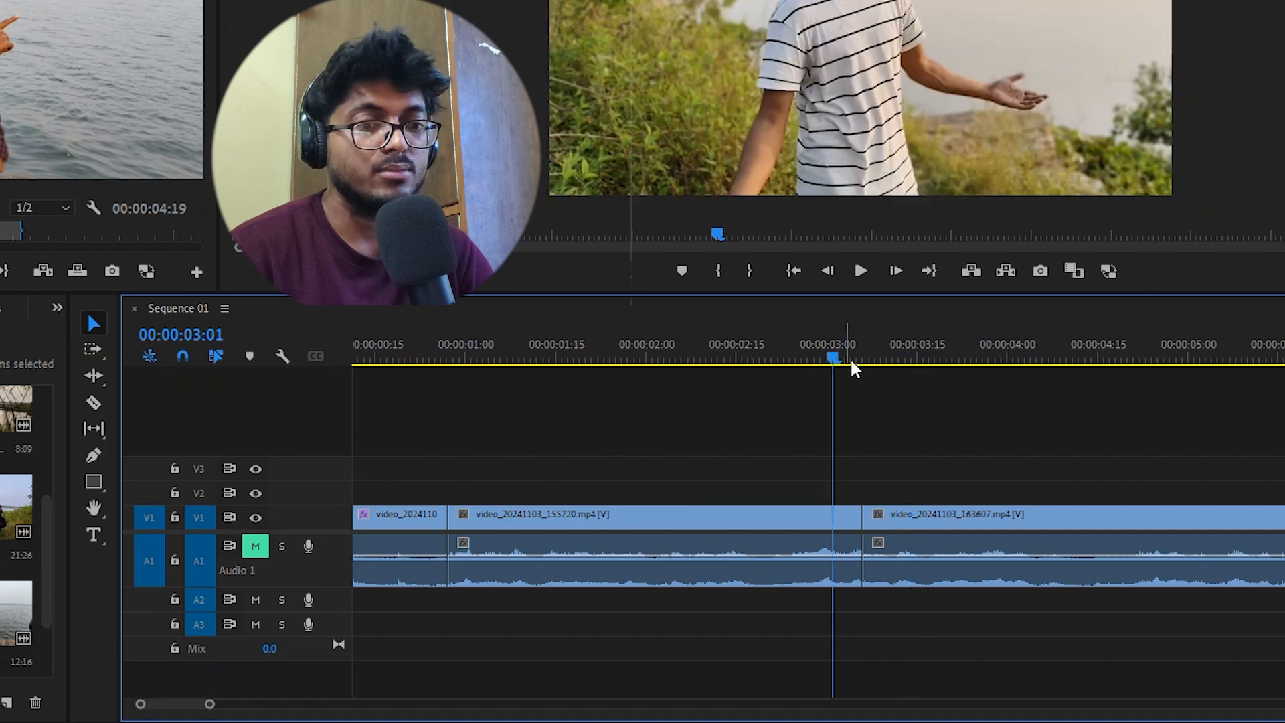
pyautogui.press('space')
pyautogui.press('space')
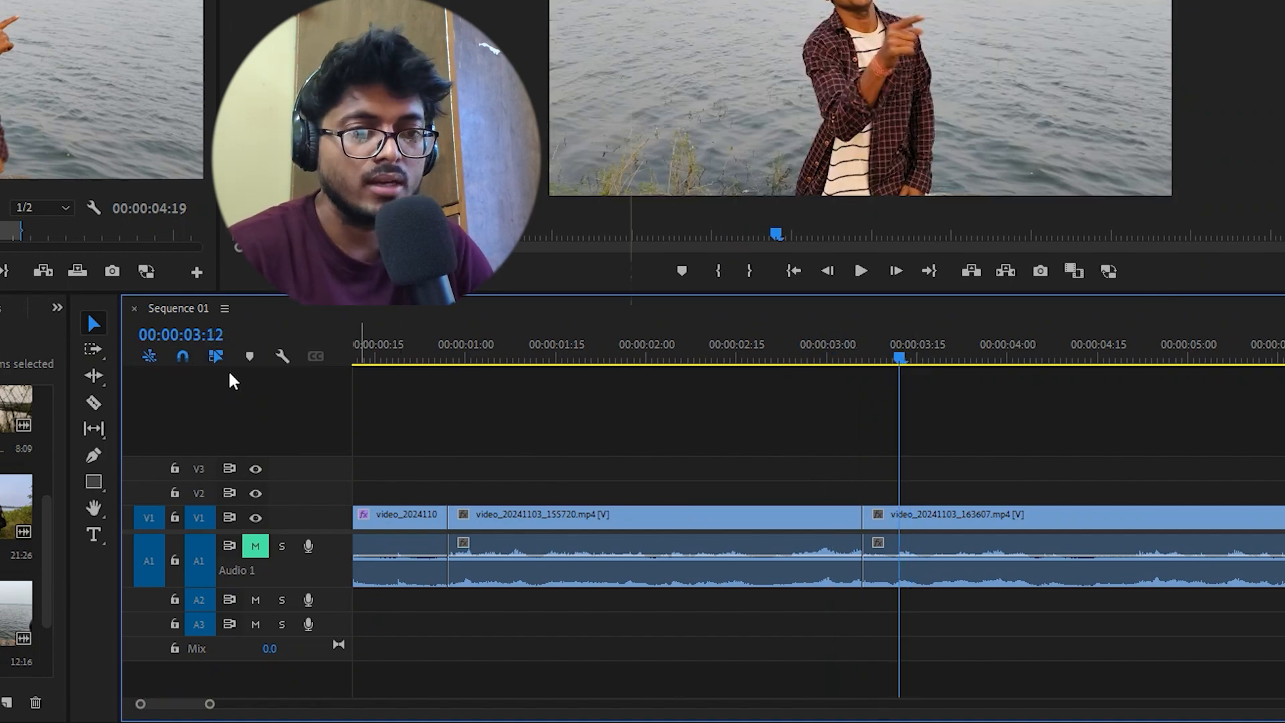
# Turn linked selection off and back on while playing parts of the sequence
pyautogui.click(215, 356)
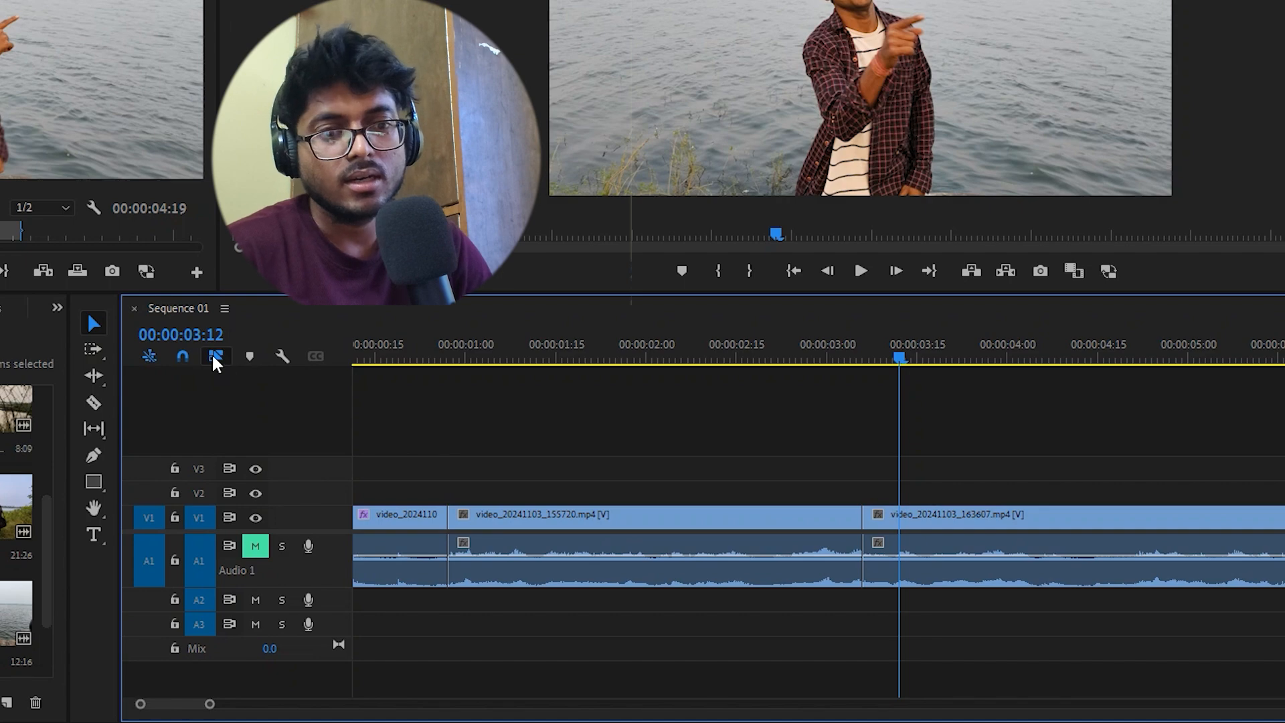
pyautogui.click(715, 363)
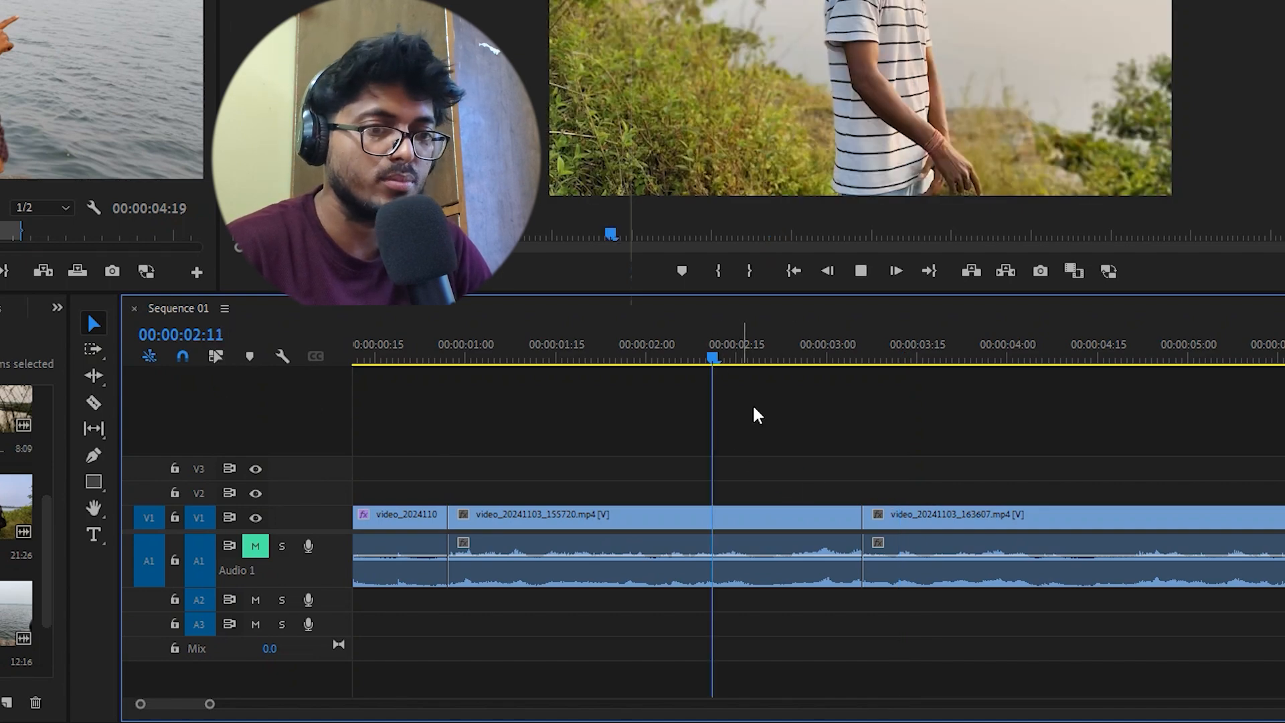
pyautogui.press('space')
pyautogui.click(612, 360)
pyautogui.click(215, 356)
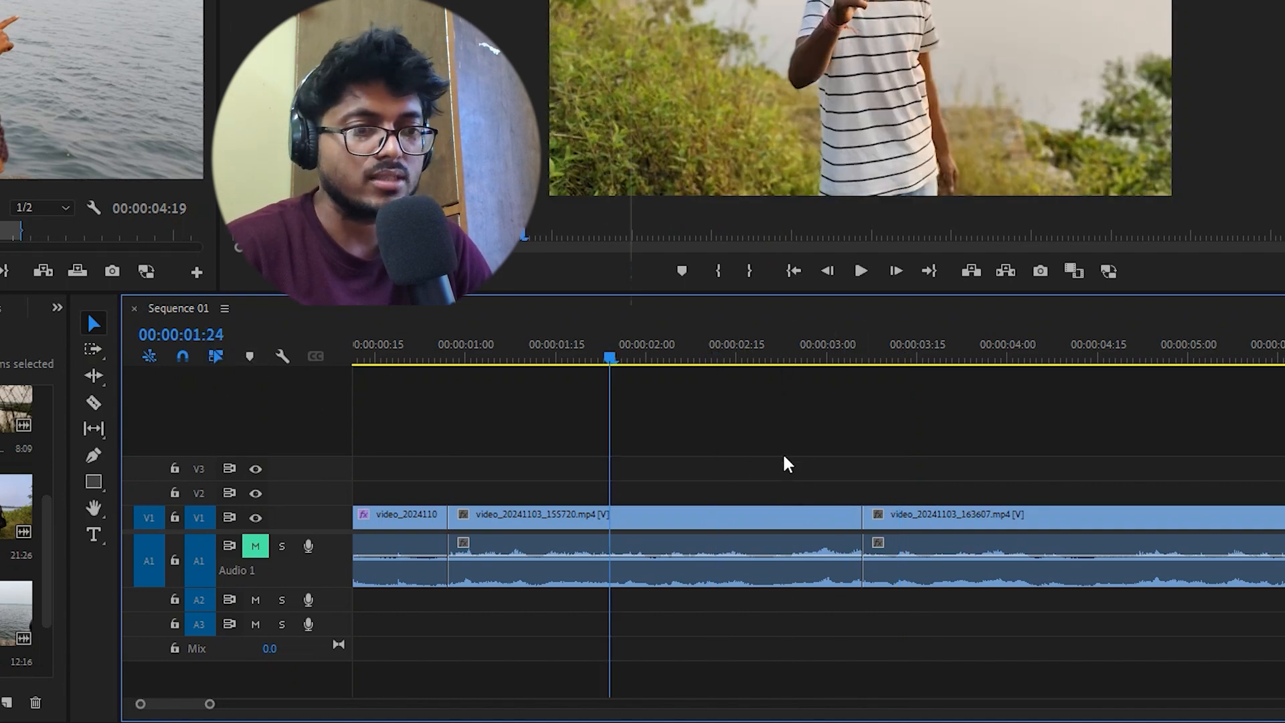
pyautogui.press('space')
pyautogui.press('space')
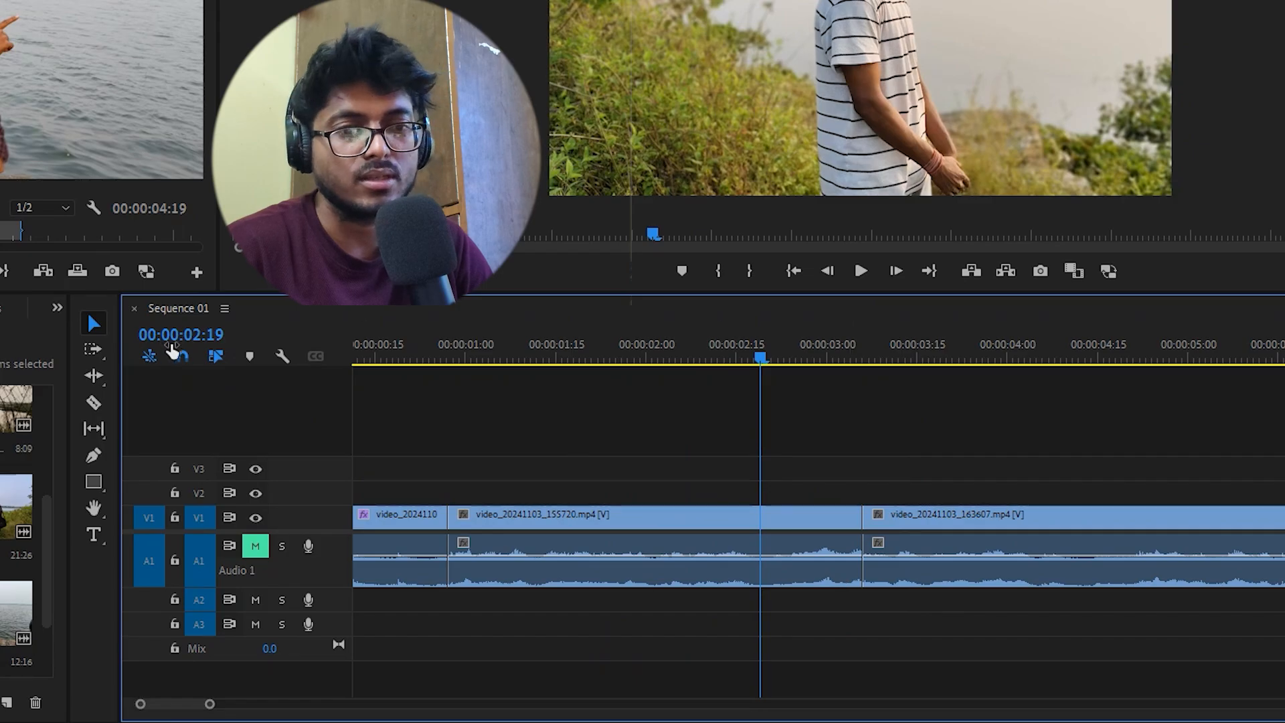
# Add a marker at the playhead and undo it
pyautogui.click(543, 360)
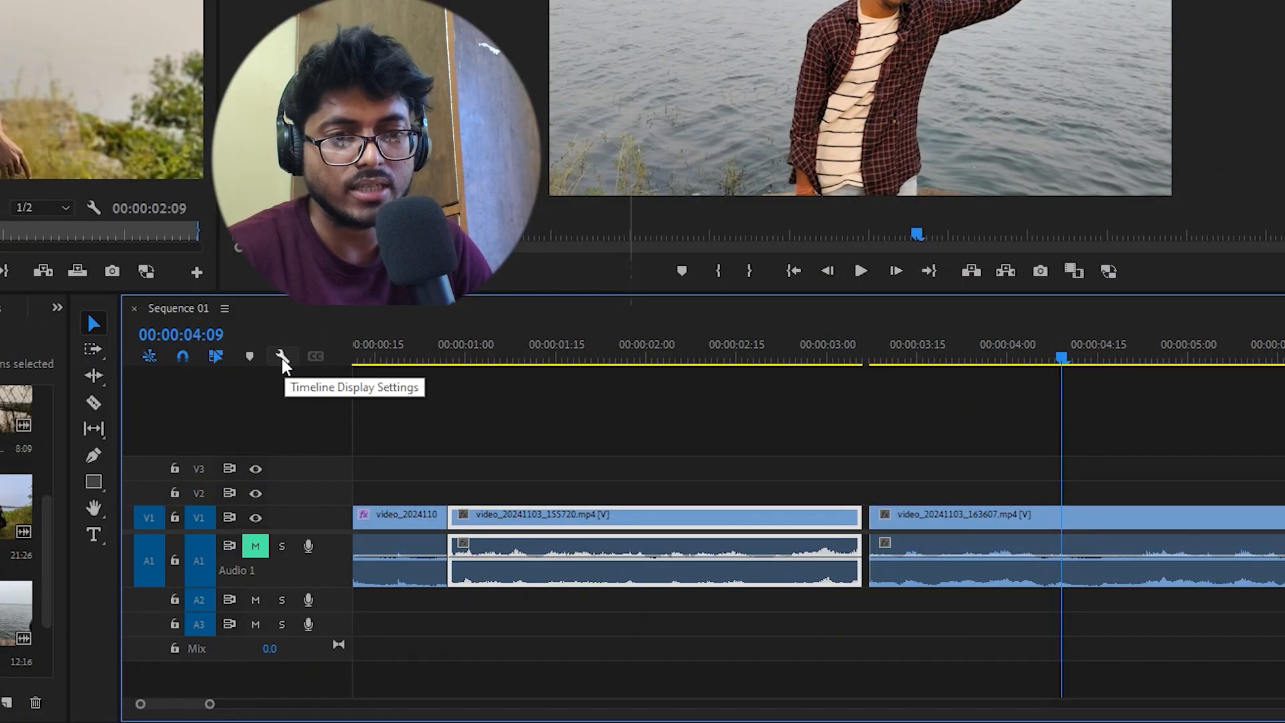
pyautogui.click(251, 356)
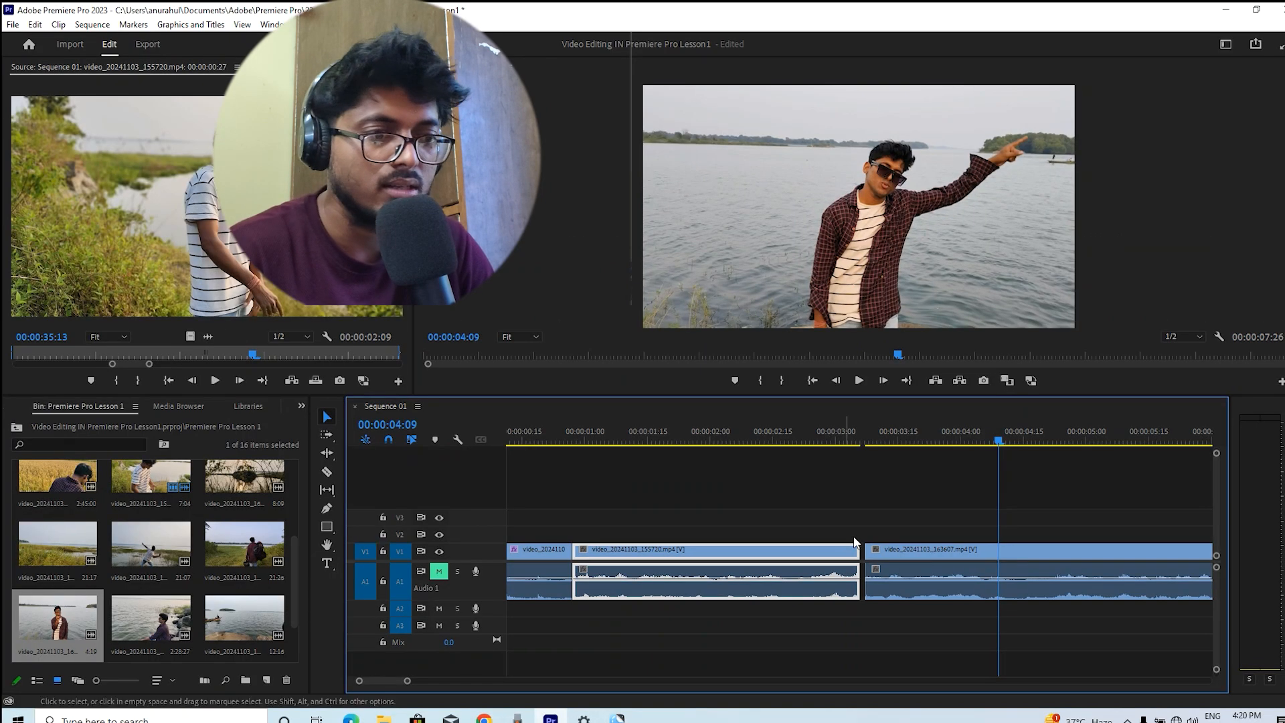
pyautogui.hotkey('ctrl', 'z')
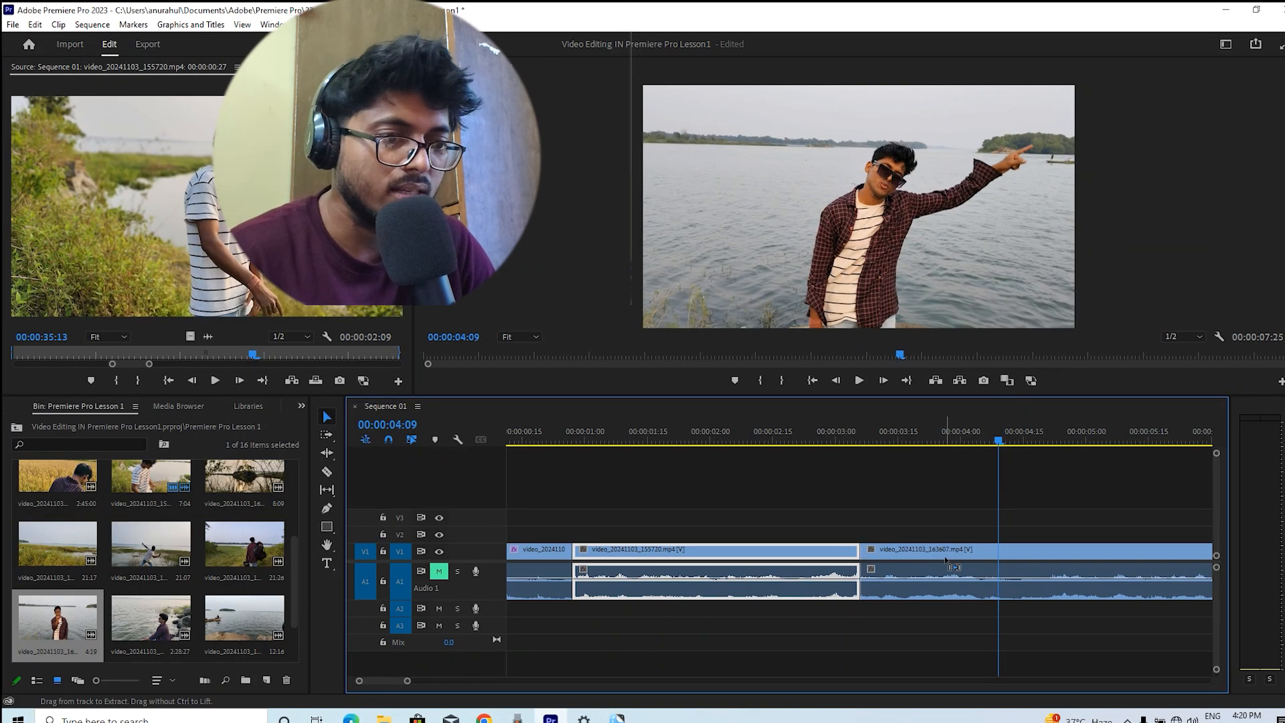
# Add a clip marker on the selected middle clip at about 00:00:02:15, then deselect the clip
pyautogui.moveTo(863, 438); pyautogui.dragTo(774, 456)
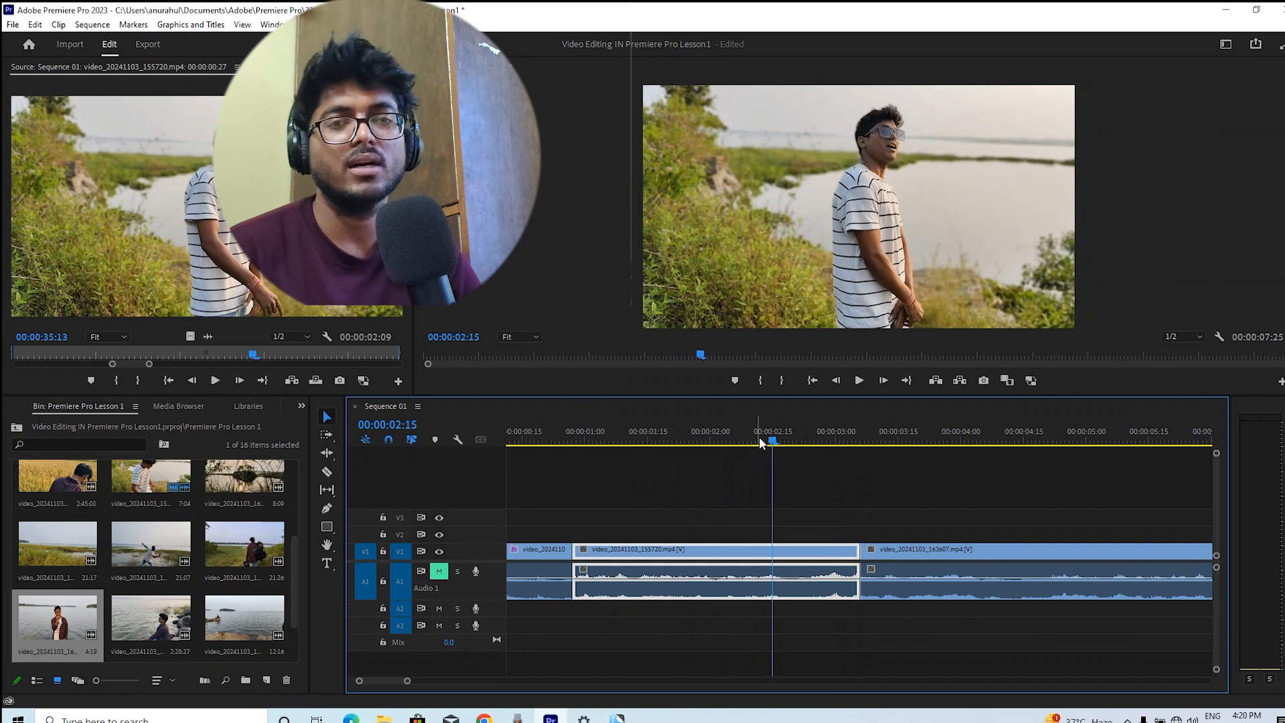
pyautogui.click(437, 439)
pyautogui.moveTo(773, 439); pyautogui.dragTo(831, 462)
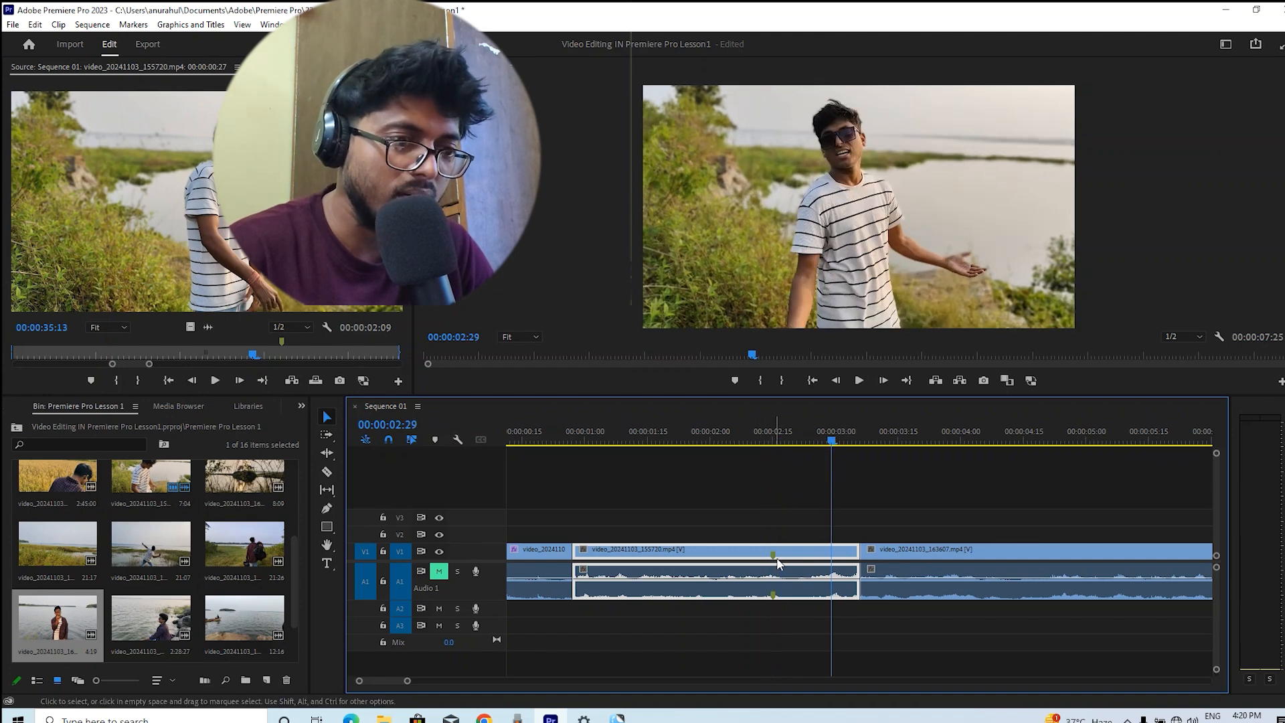
pyautogui.click(853, 461)
# Add sequence markers at 00:00:03:17 and 00:00:01:20 and play the sequence
pyautogui.click(906, 439)
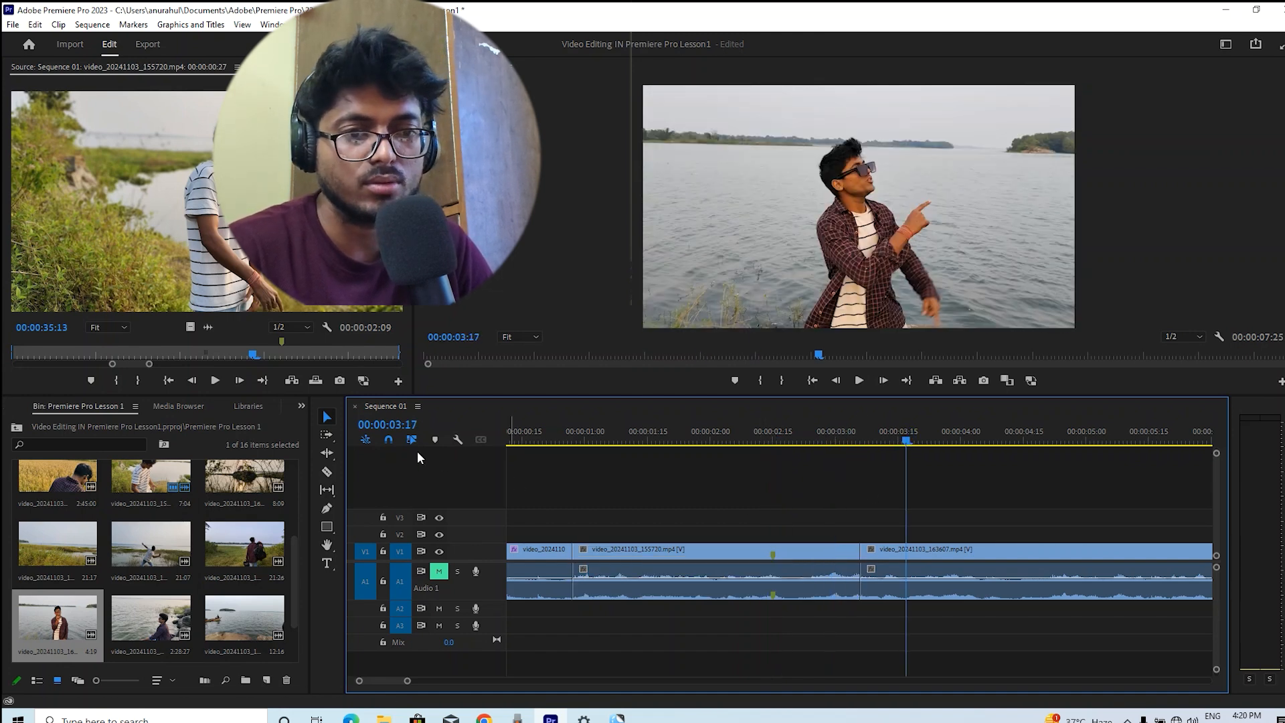
pyautogui.click(436, 441)
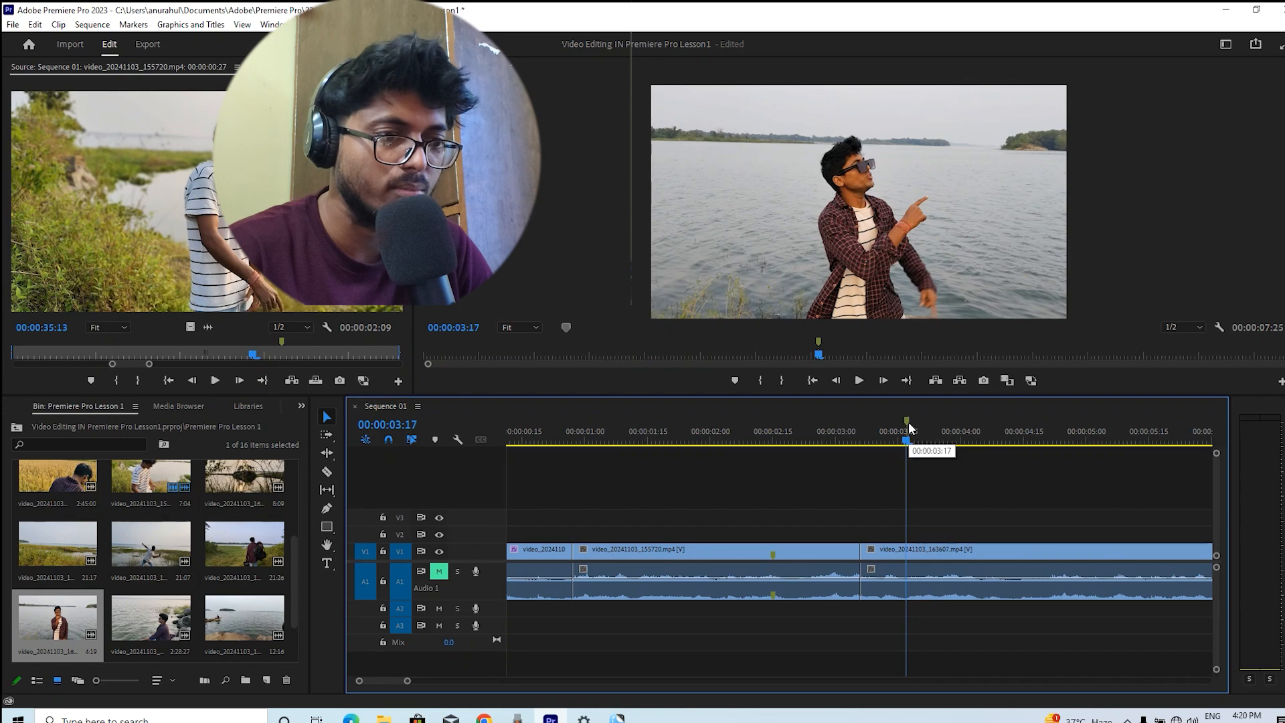
pyautogui.moveTo(908, 450); pyautogui.dragTo(674, 435)
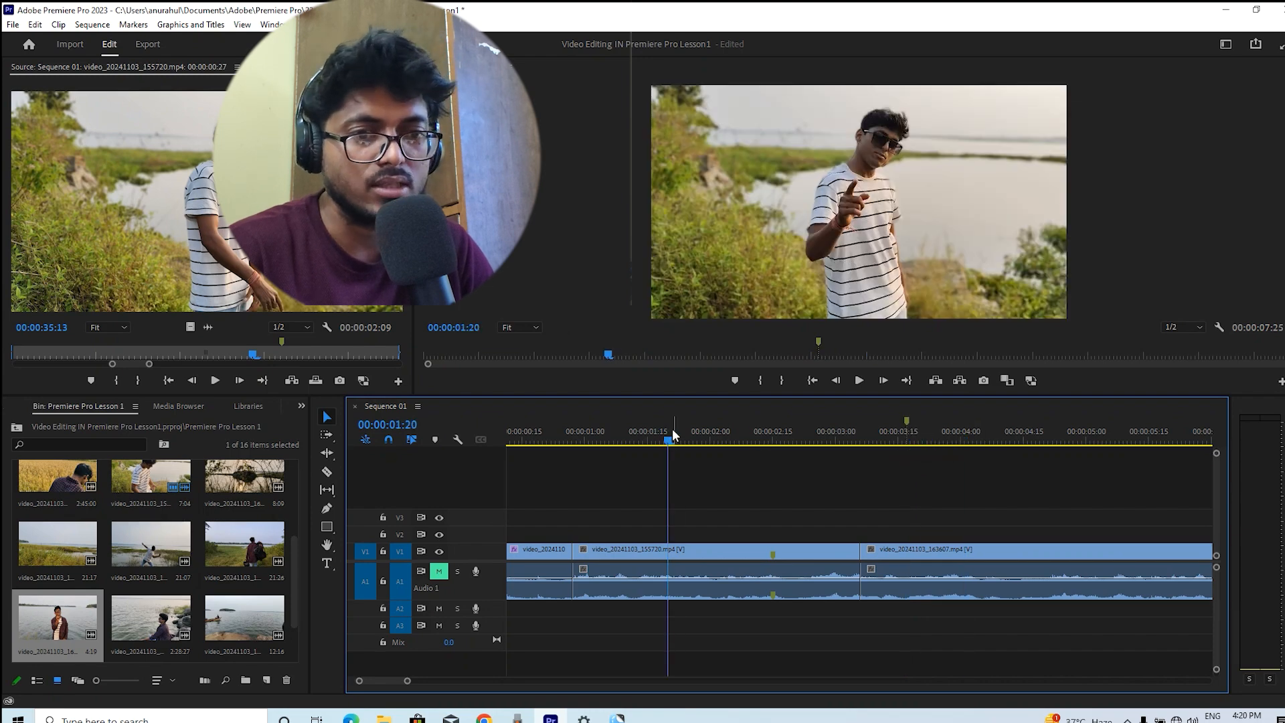
pyautogui.click(435, 440)
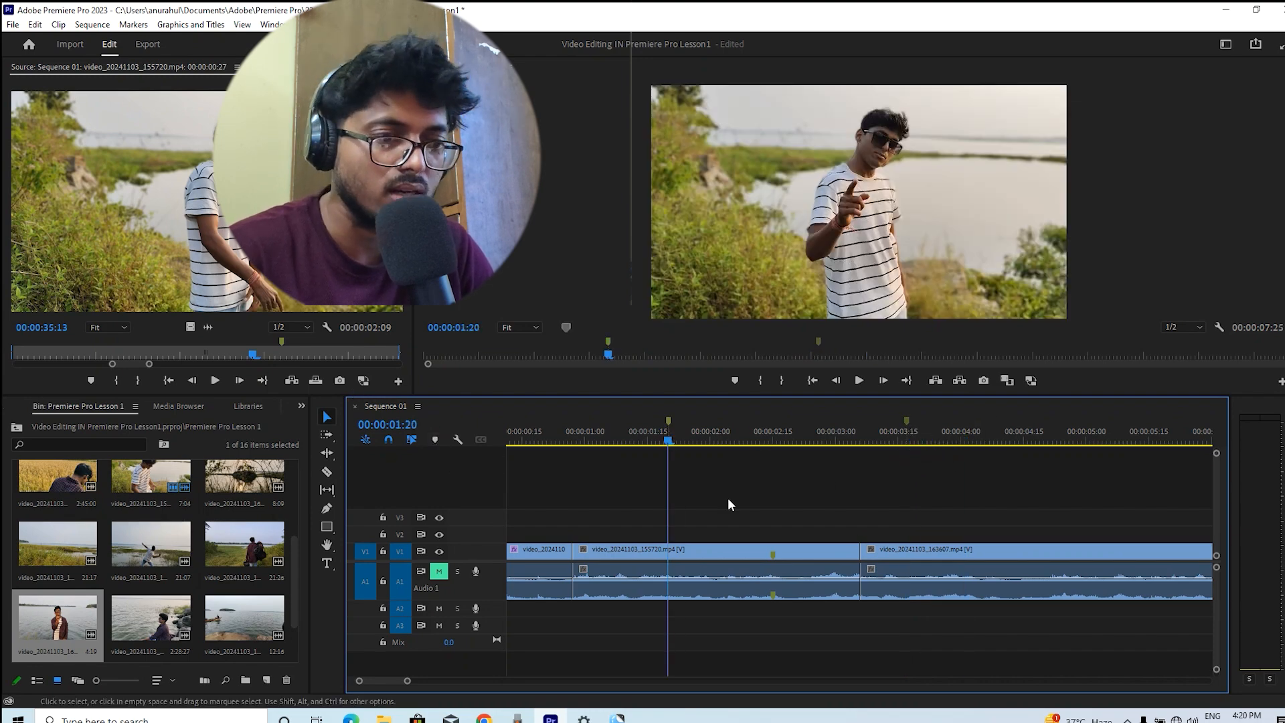
pyautogui.press('space')
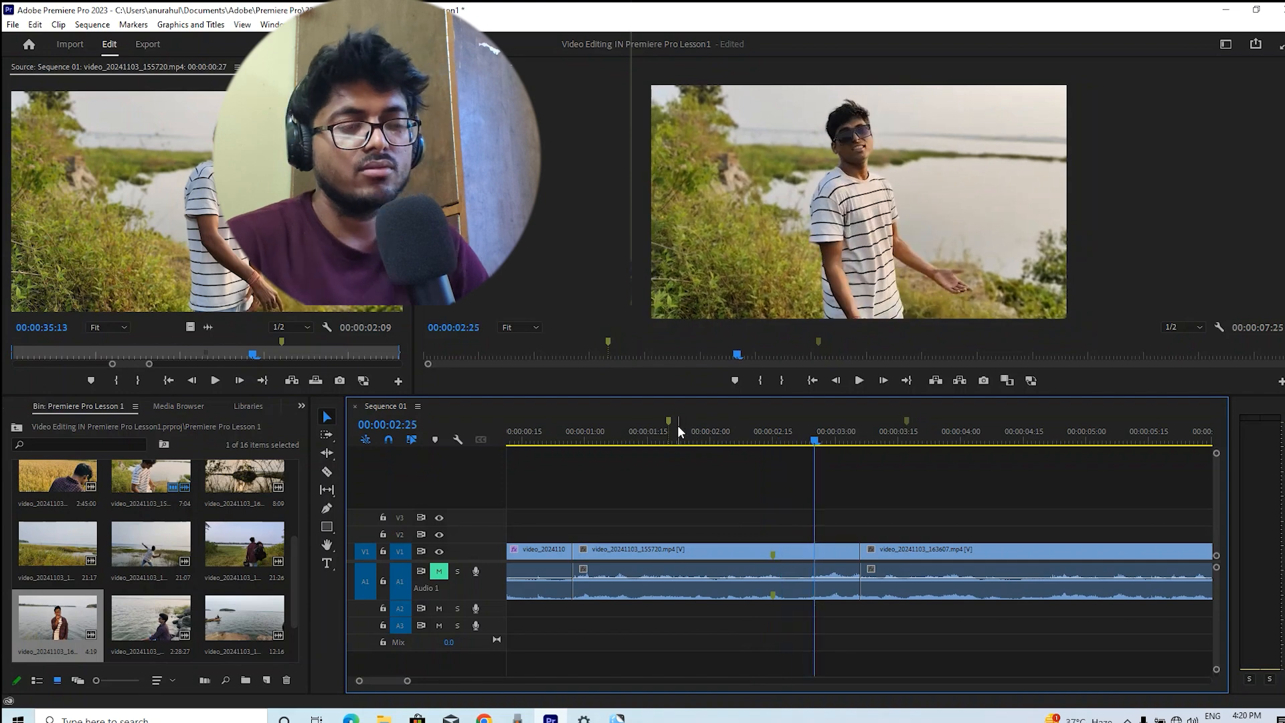
# Undo all the markers just added
pyautogui.hotkey('ctrl', 'z')
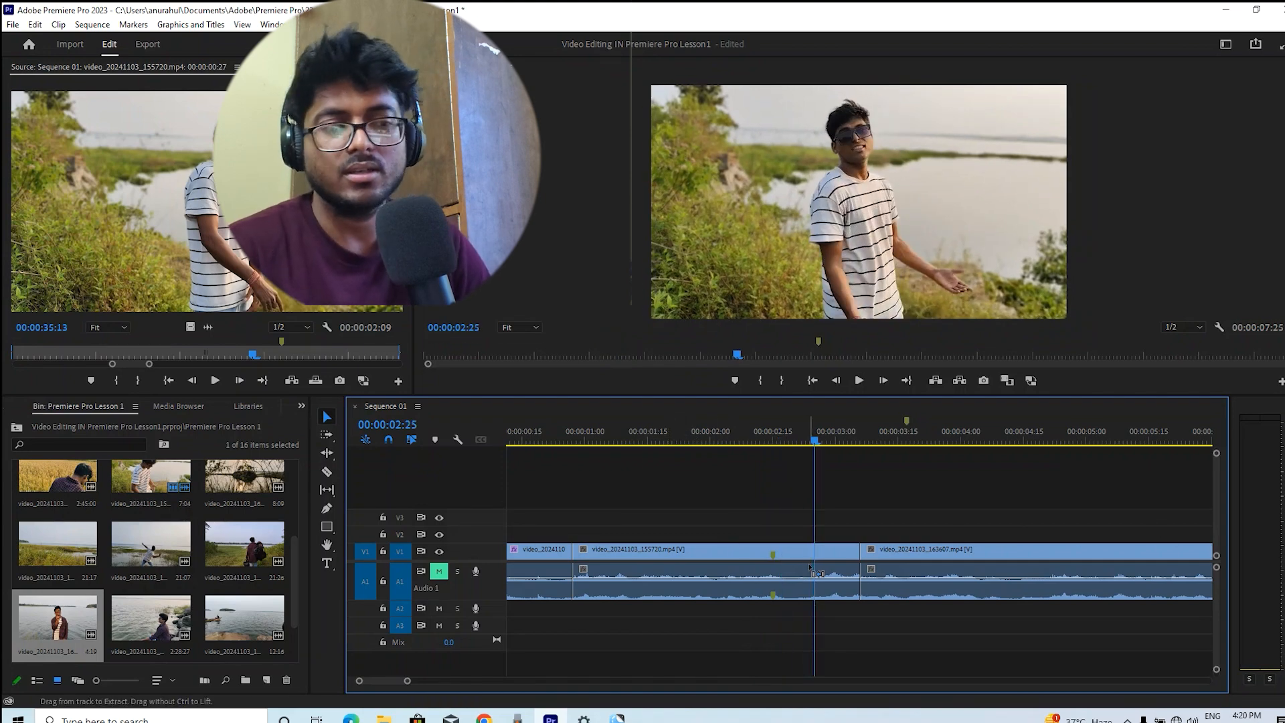
pyautogui.hotkey('ctrl', 'z')
pyautogui.hotkey('ctrl', 'z')
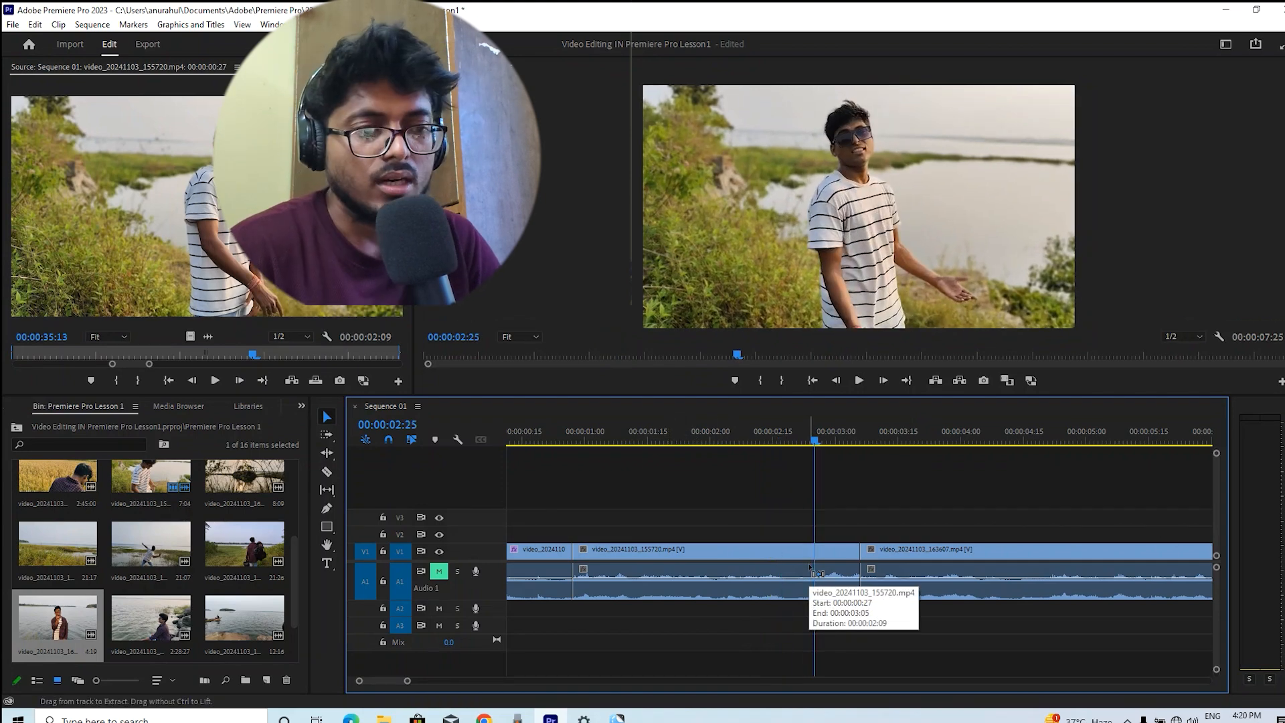
pyautogui.hotkey('ctrl', 'z')
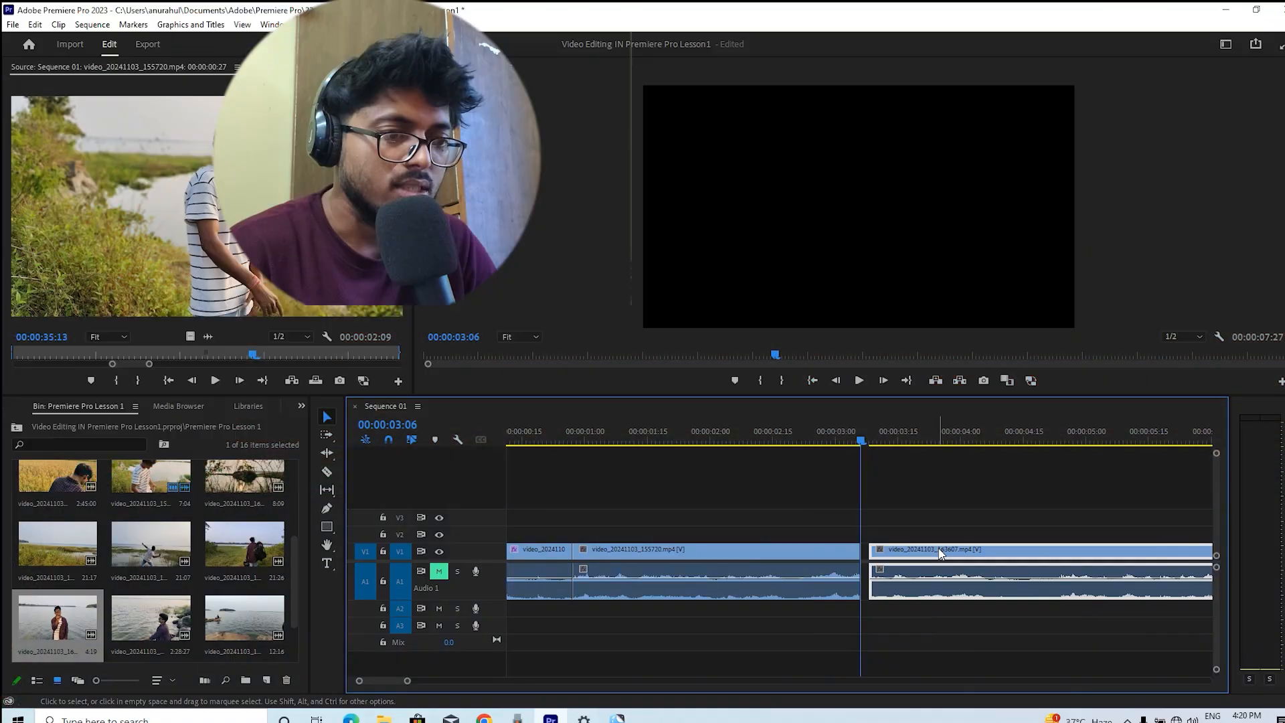
pyautogui.press('space')
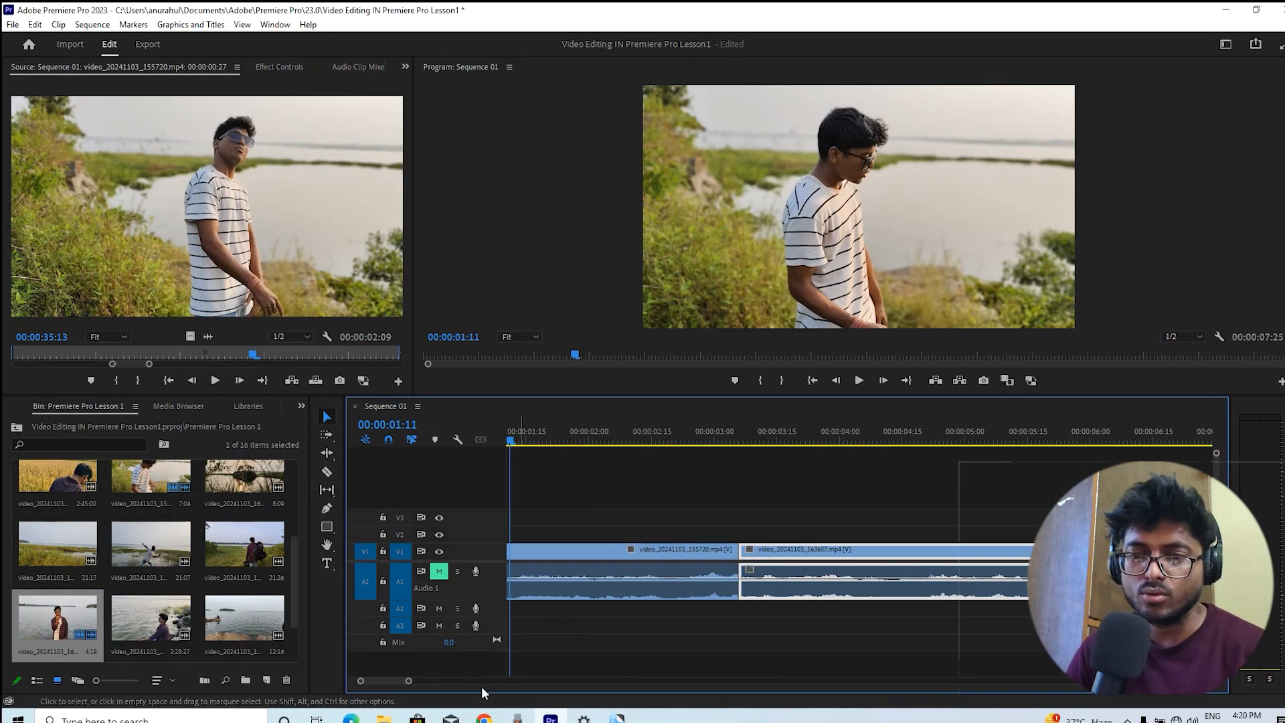
# Zoom the timeline to show the whole sequence and play it back from the start
pyautogui.click(412, 683)
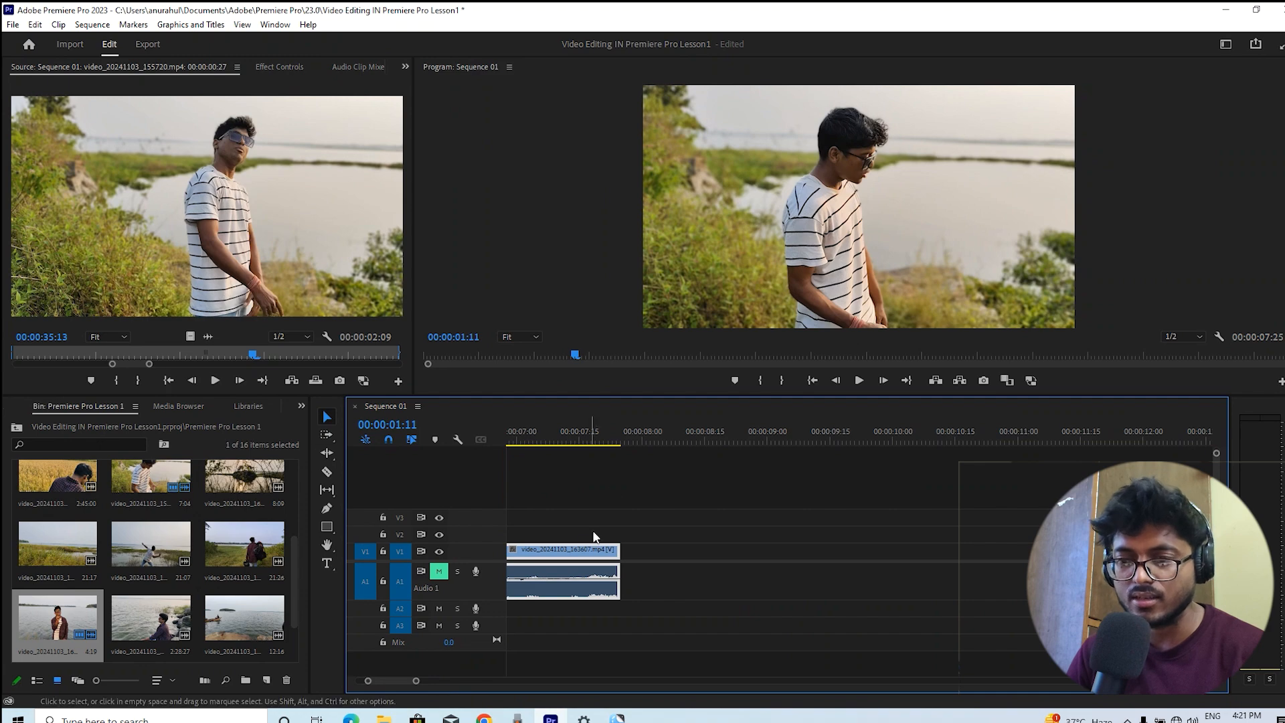
pyautogui.moveTo(596, 435); pyautogui.dragTo(503, 443)
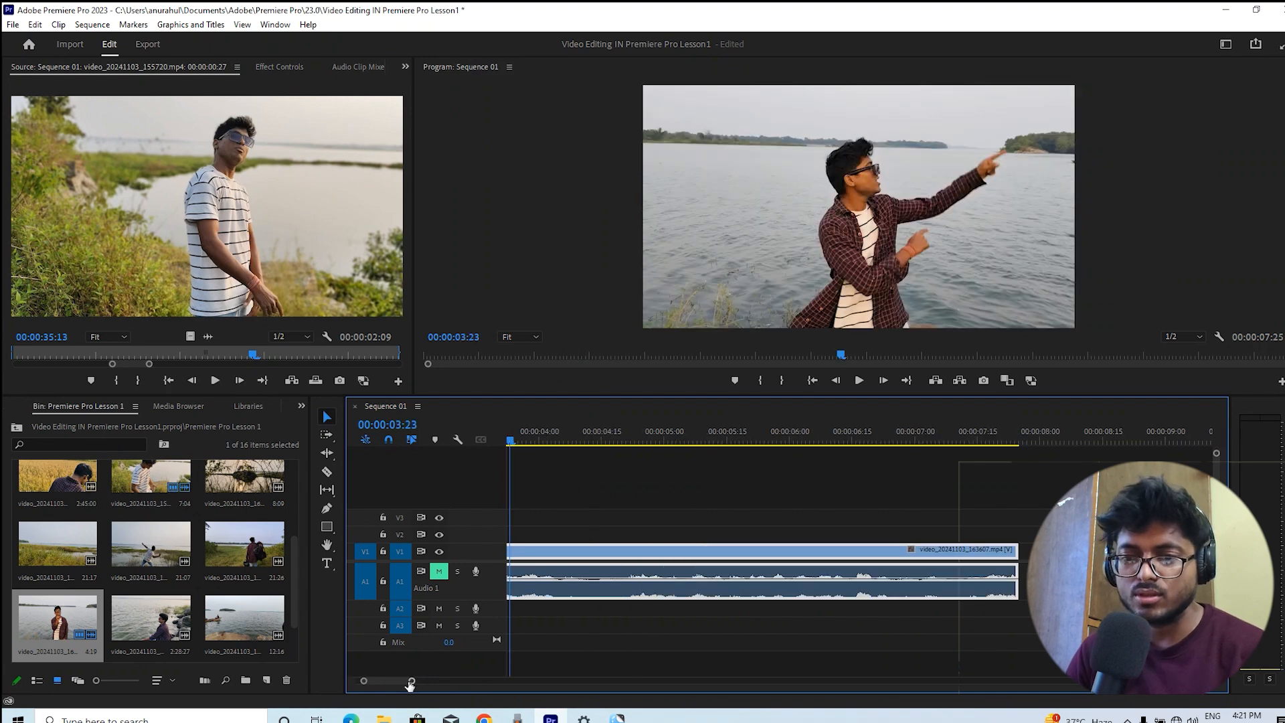
pyautogui.moveTo(411, 681); pyautogui.dragTo(464, 685)
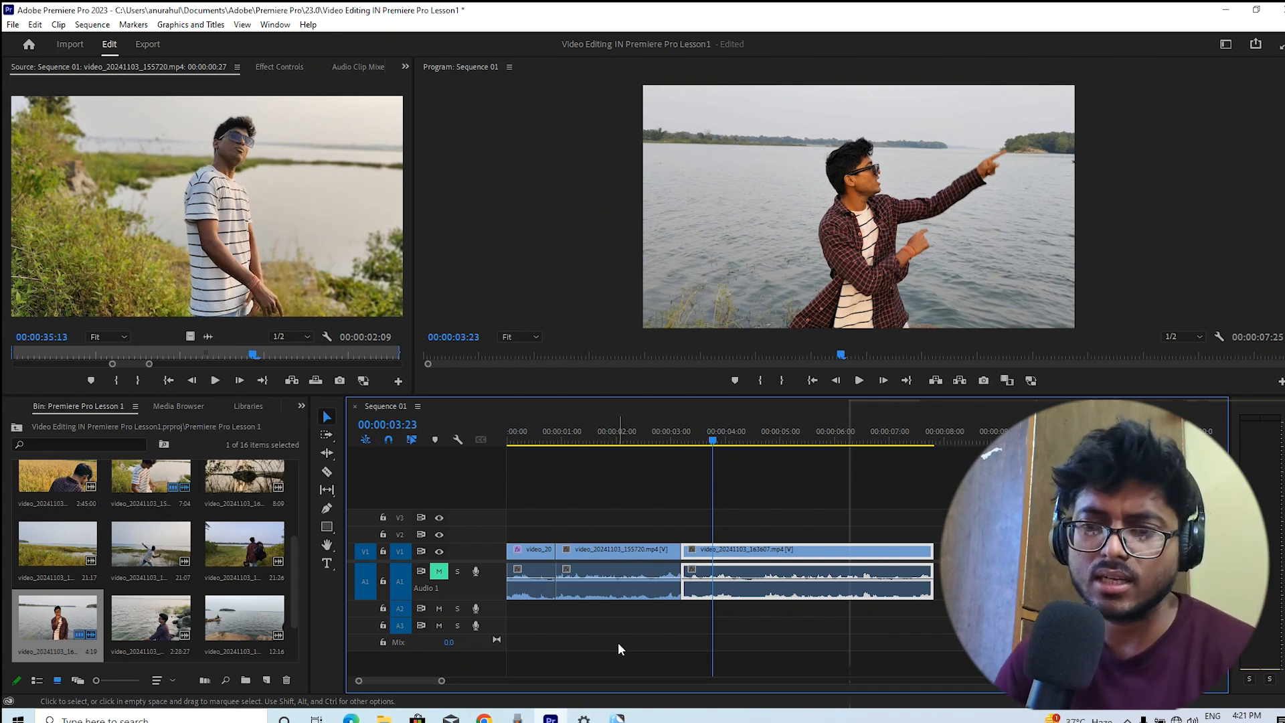
pyautogui.press('Home')
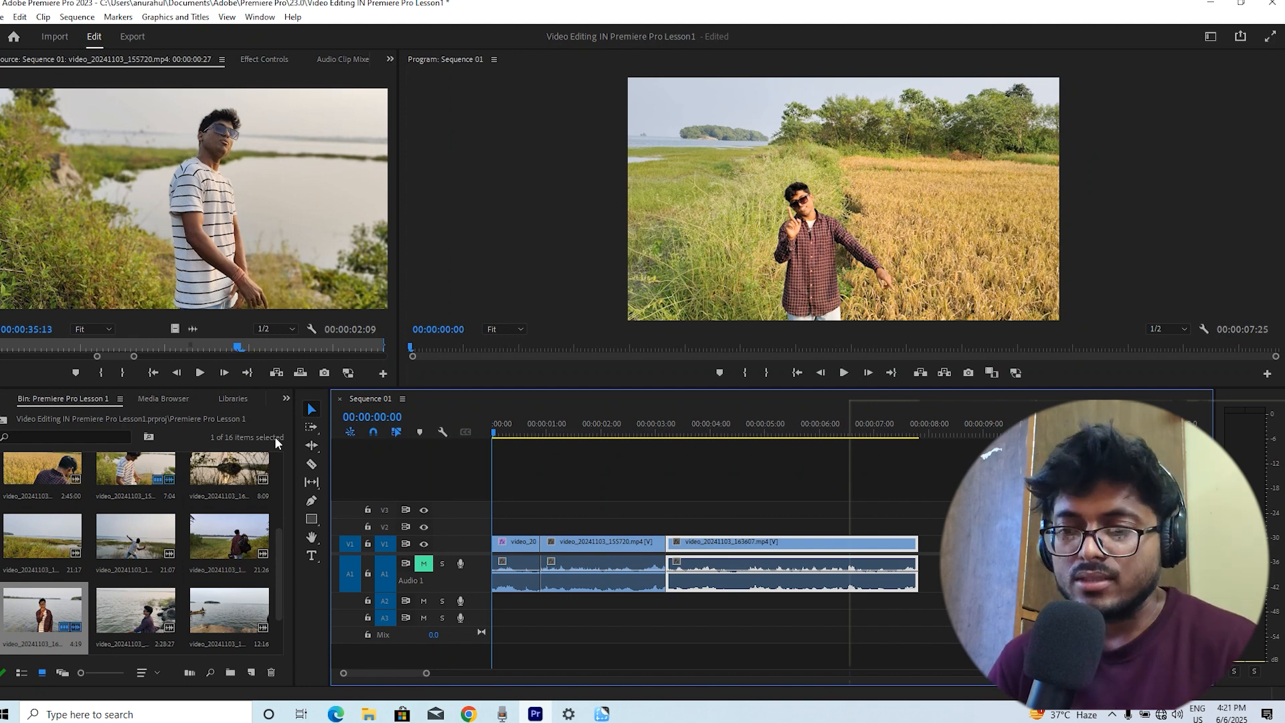
pyautogui.click(530, 423)
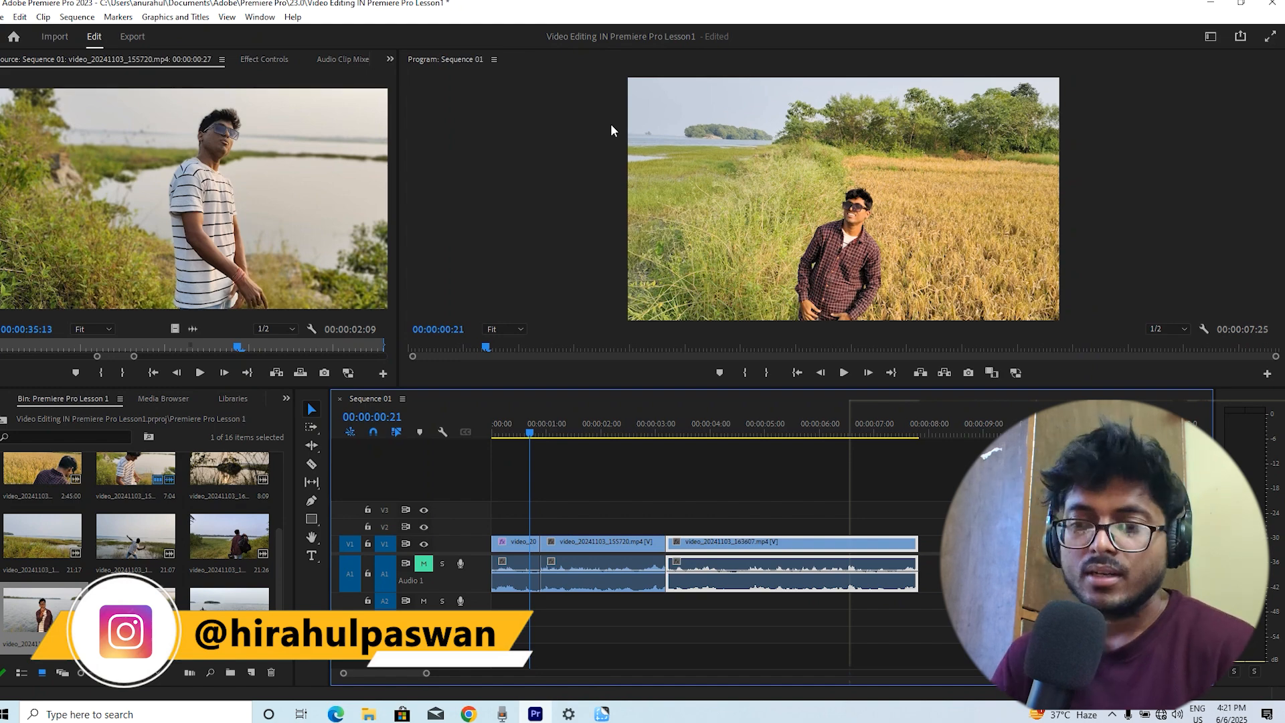
pyautogui.click(643, 424)
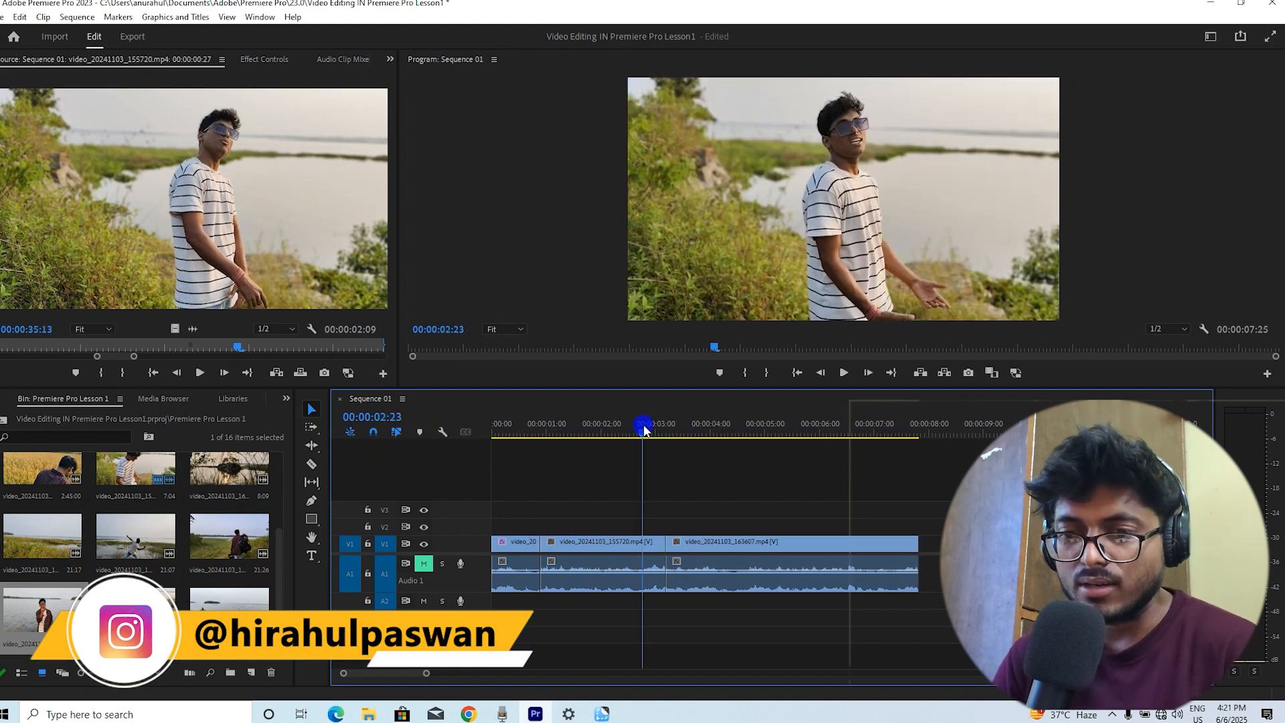
pyautogui.click(578, 435)
pyautogui.press('Home')
pyautogui.press('space')
pyautogui.moveTo(428, 675); pyautogui.dragTo(405, 675)
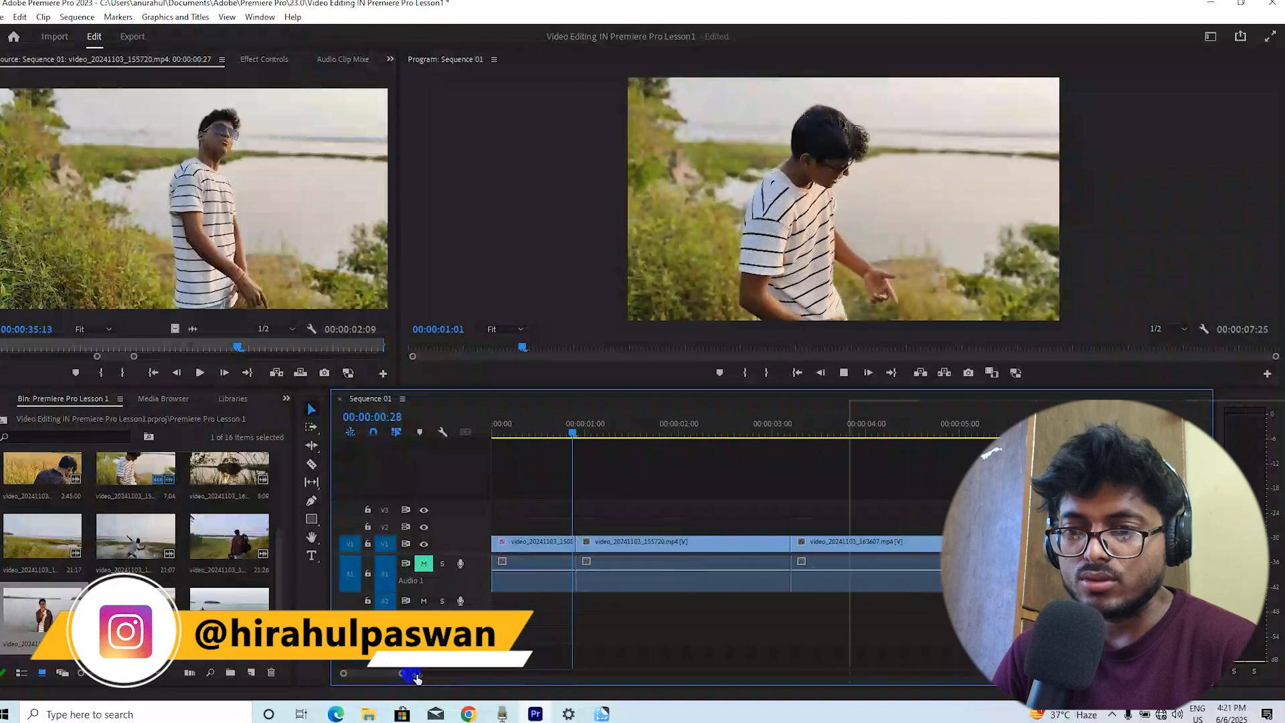
pyautogui.press('space')
pyautogui.press('Home')
pyautogui.press('space')
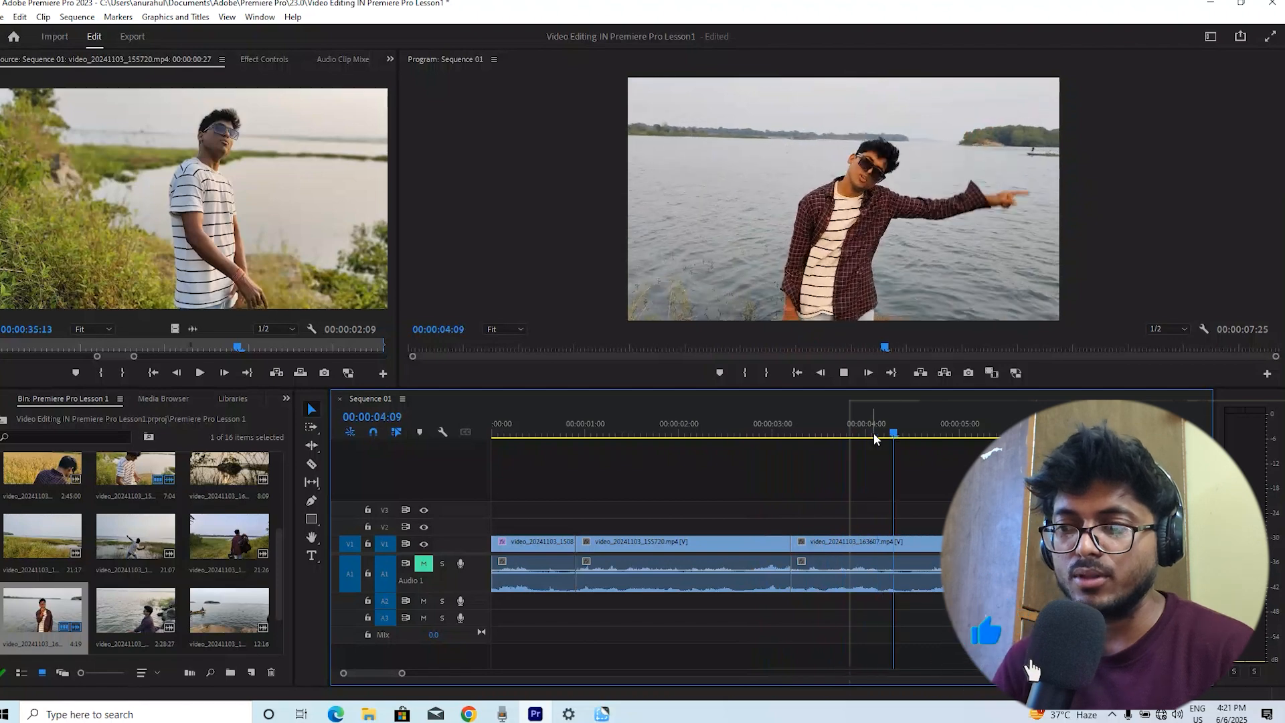
# Switch to the Razor tool and return the playhead to the sequence start
pyautogui.press('c')
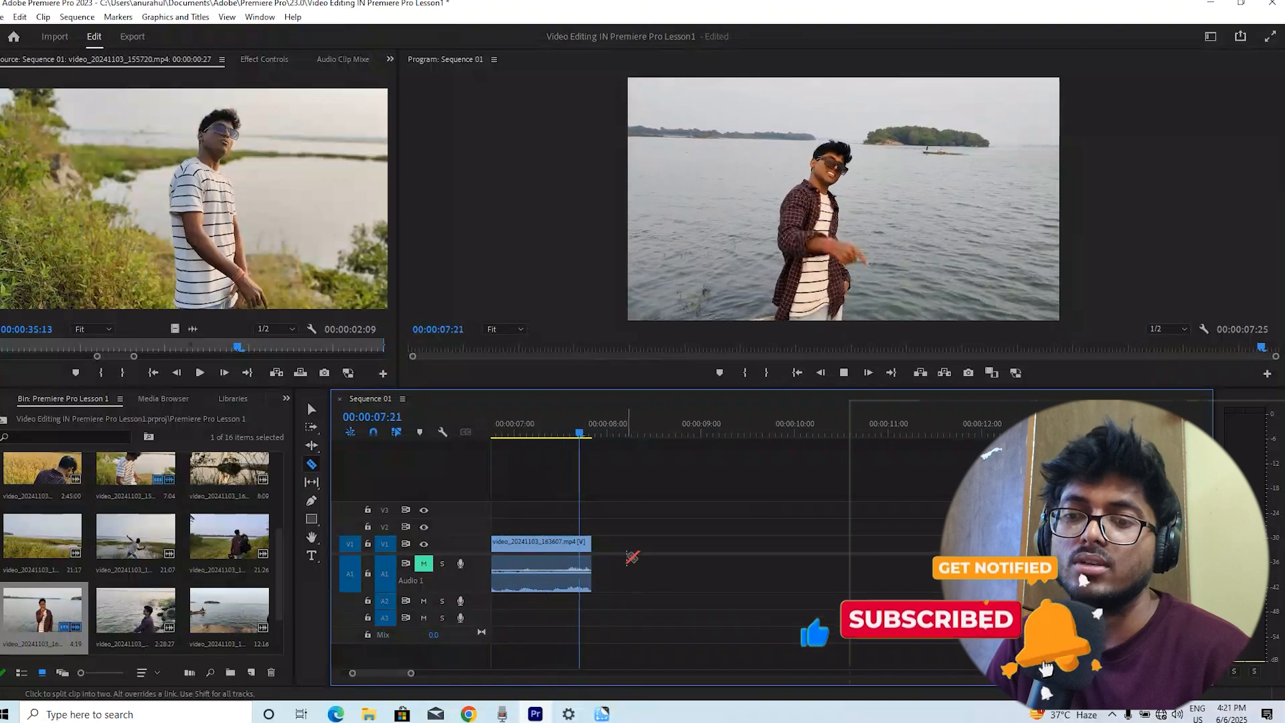
pyautogui.moveTo(411, 673); pyautogui.dragTo(439, 673)
pyautogui.click(797, 372)
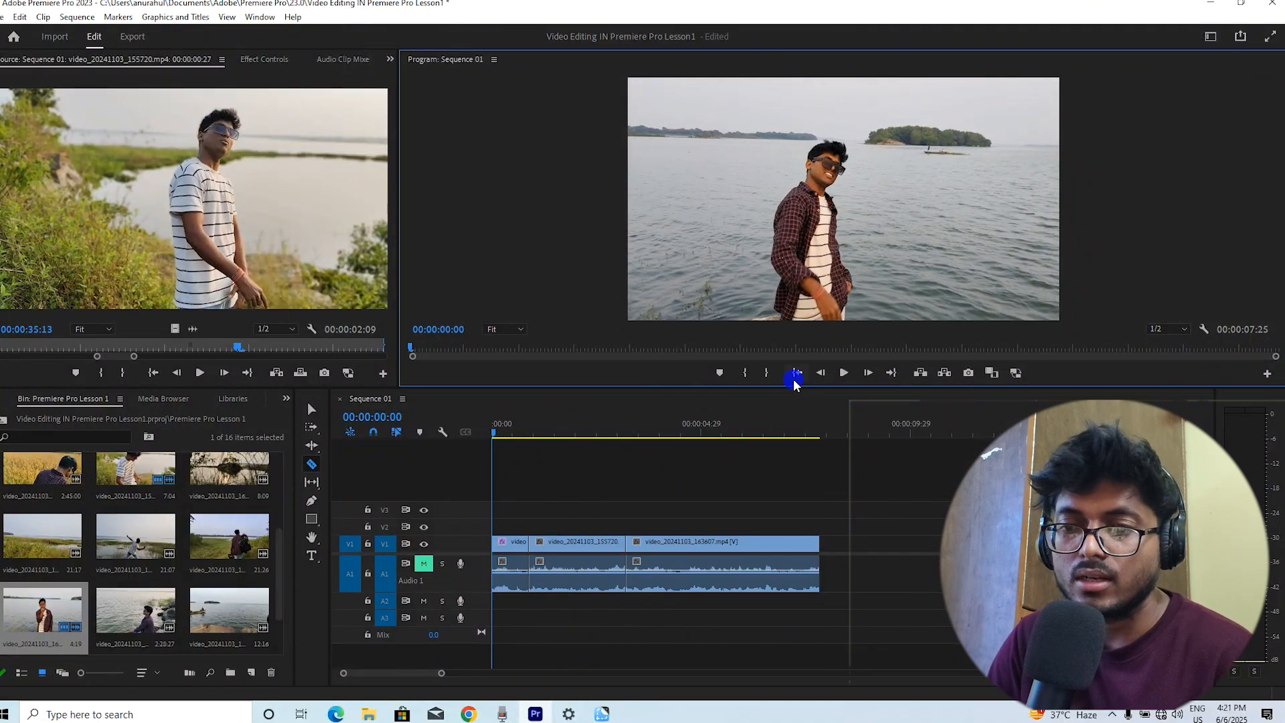
# Open the bin clip video_20241103_162357.mp4 in the Source monitor and scrub through it
pyautogui.click(240, 549)
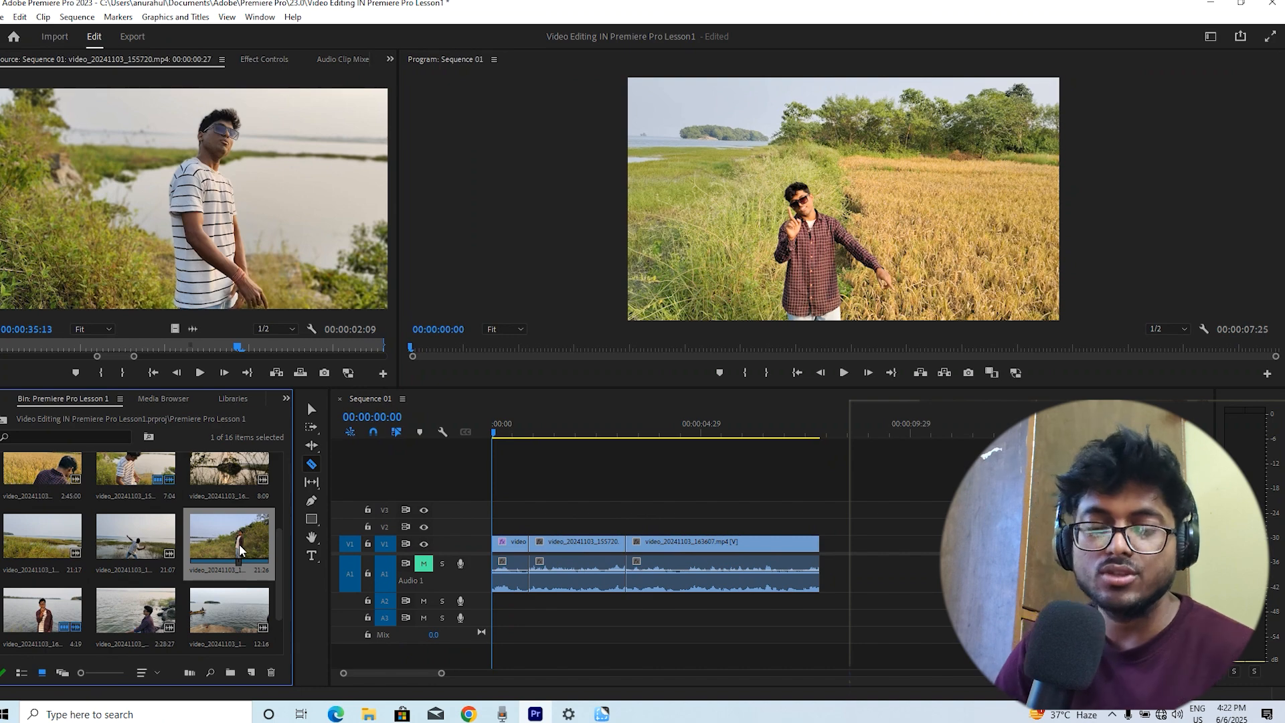
pyautogui.moveTo(239, 545); pyautogui.dragTo(285, 480)
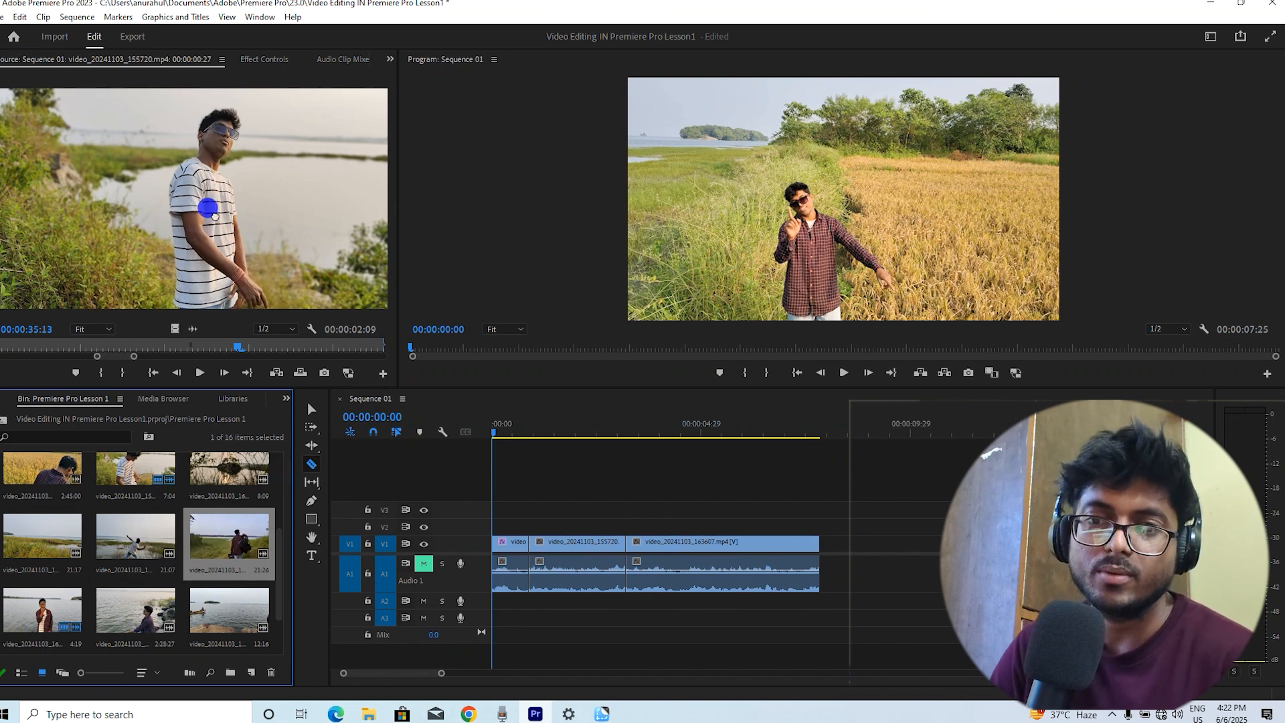
pyautogui.moveTo(214, 214); pyautogui.dragTo(214, 215)
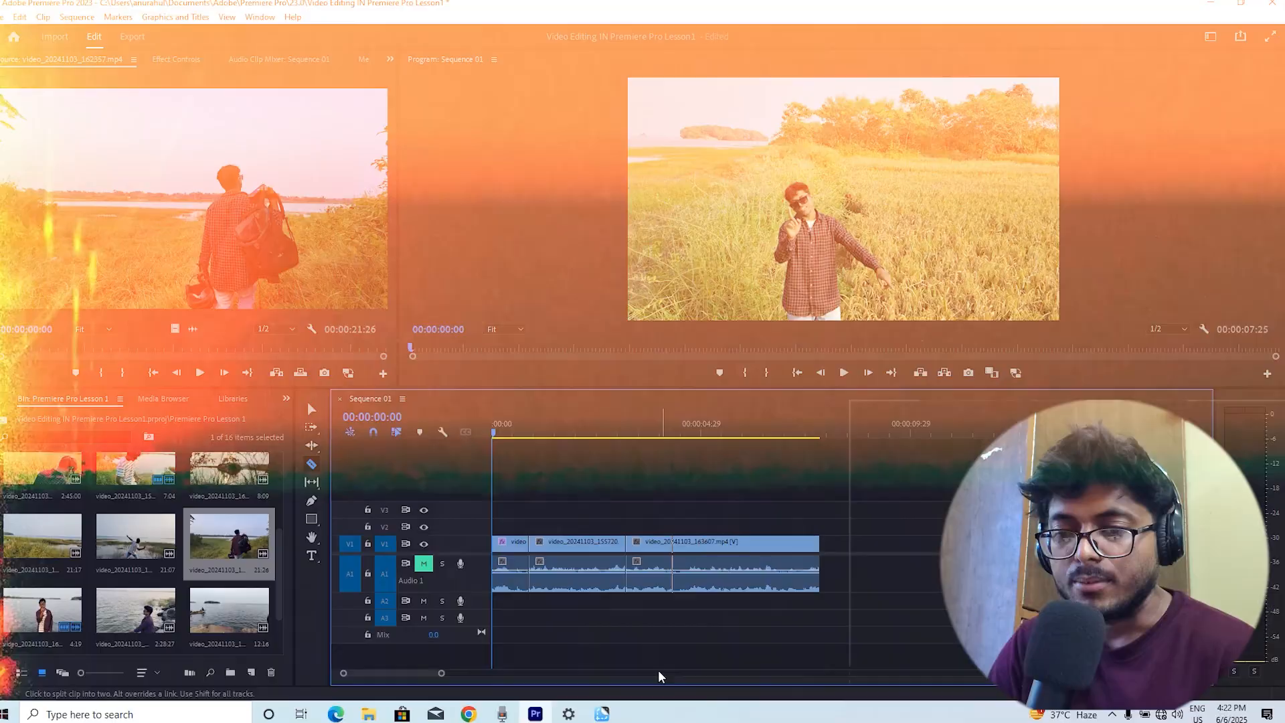
pyautogui.click(427, 677)
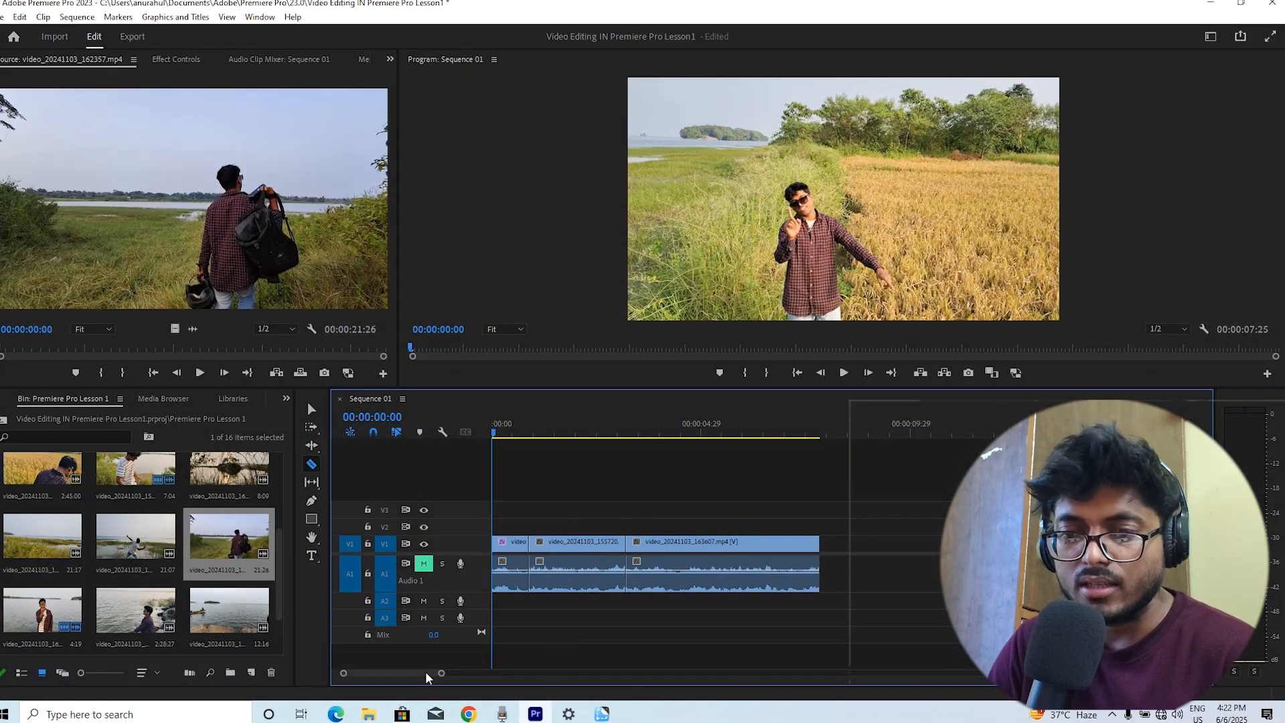
pyautogui.moveTo(438, 679); pyautogui.dragTo(390, 676)
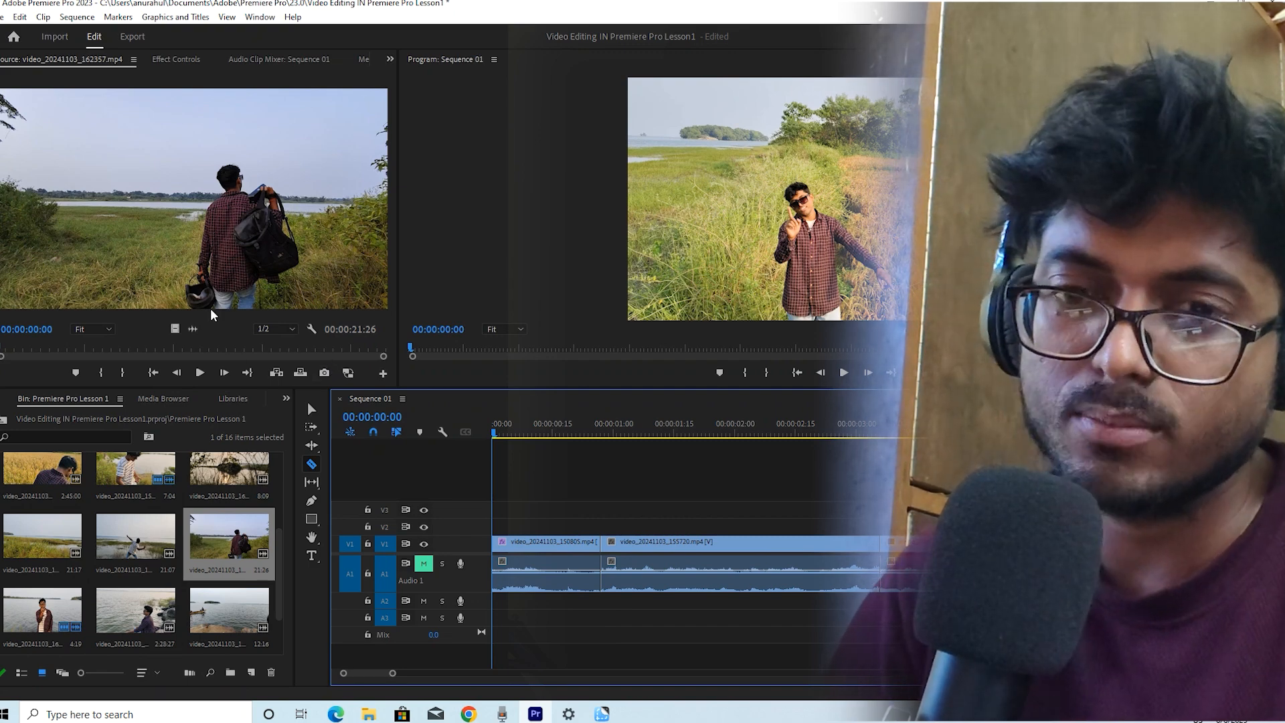
pyautogui.click(83, 345)
pyautogui.moveTo(81, 343)
pyautogui.mouseDown()
pyautogui.moveTo(64, 345)
pyautogui.moveTo(95, 364)
pyautogui.mouseUp()
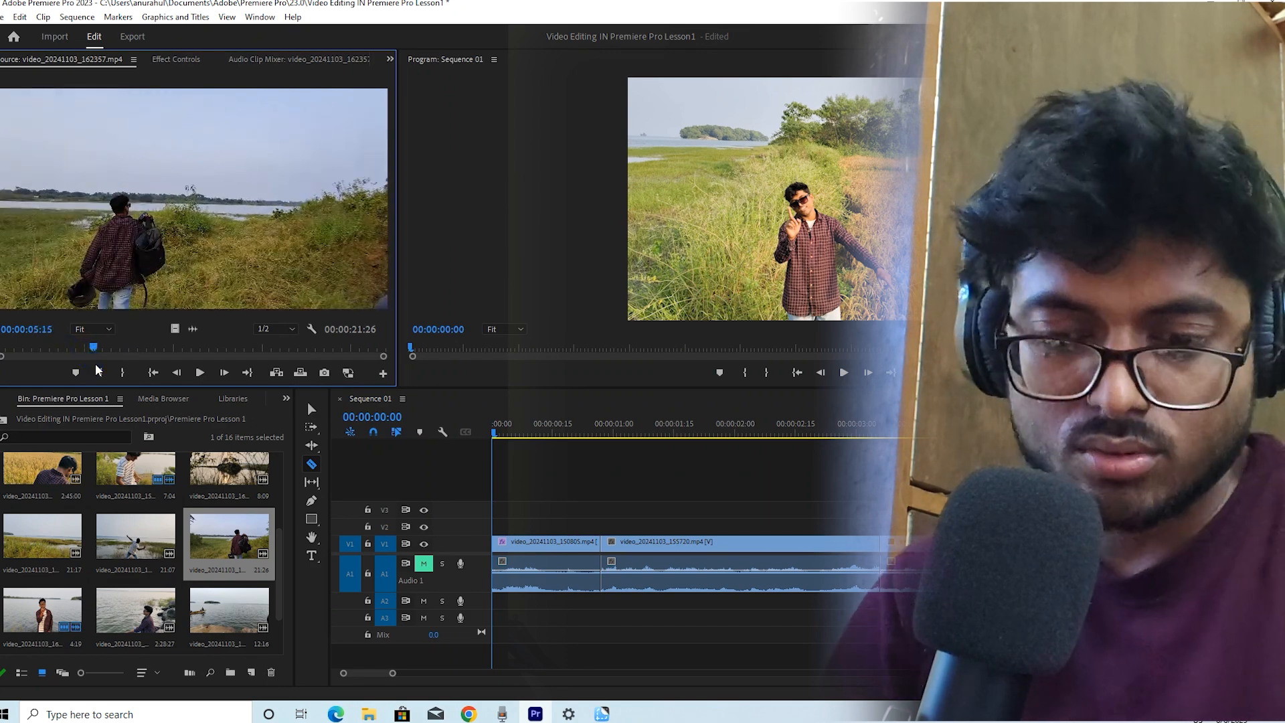
# Play the Source clip video_20241103_162357.mp4 and mark an out point so the marked range is 00:00:02:12 long
pyautogui.click(97, 370)
pyautogui.press('space')
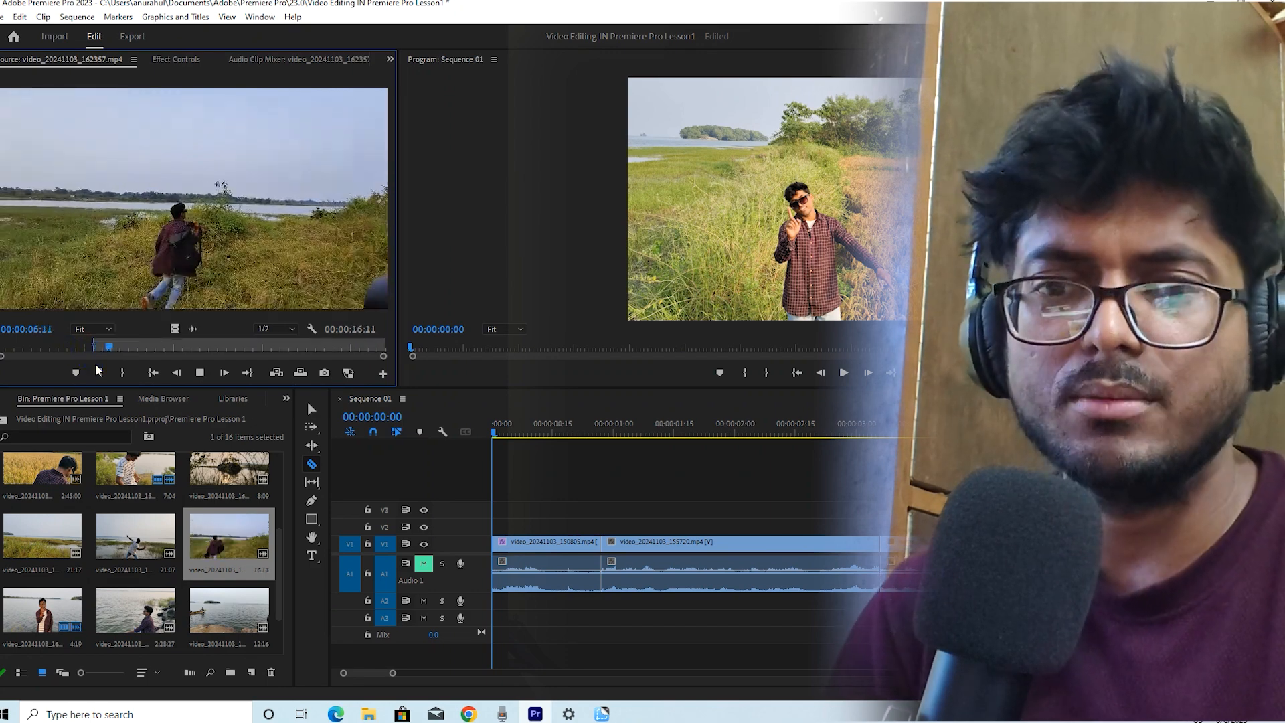
pyautogui.press('space')
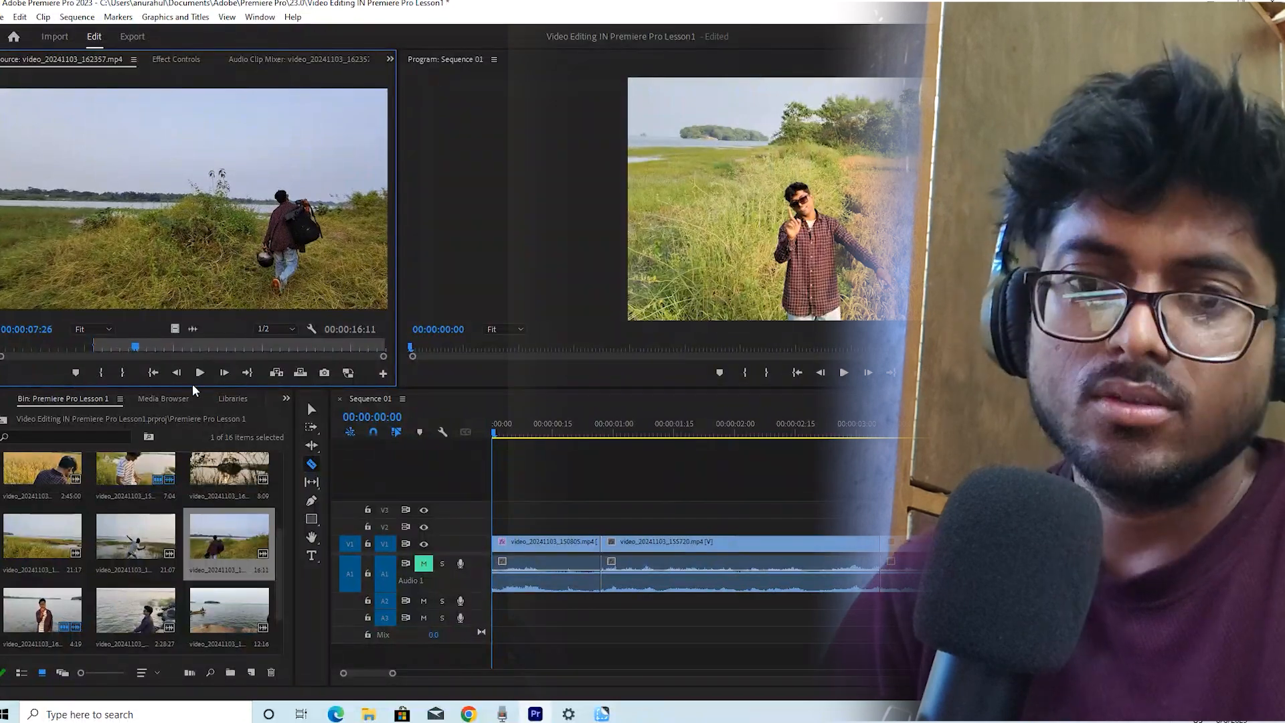
pyautogui.click(122, 372)
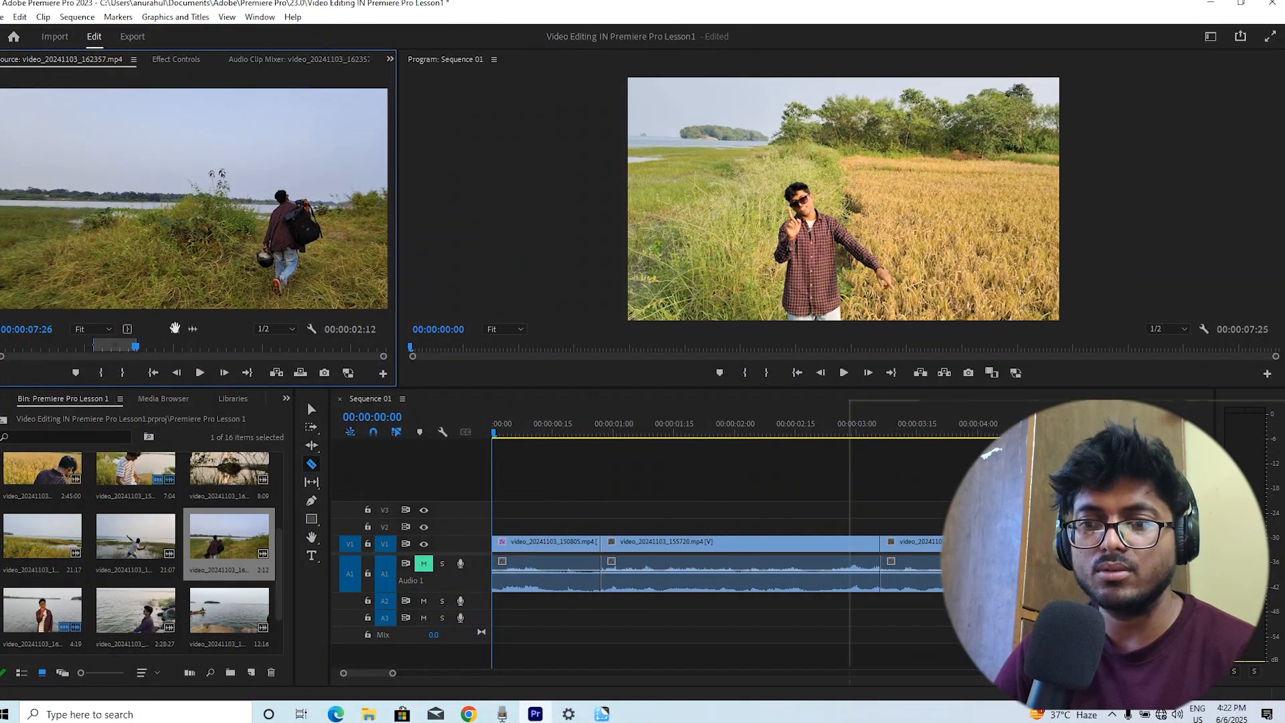
pyautogui.moveTo(175, 329); pyautogui.dragTo(548, 515)
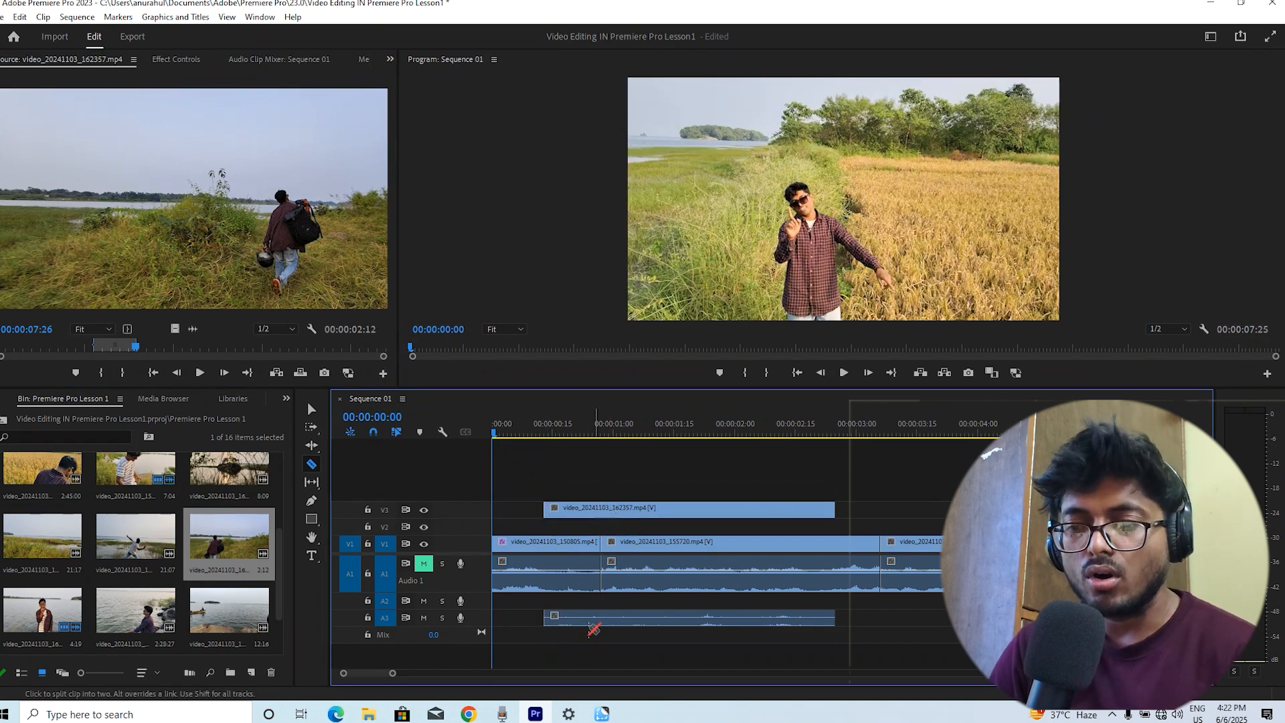
pyautogui.press('v')
pyautogui.moveTo(610, 615); pyautogui.dragTo(609, 601)
pyautogui.click(565, 435)
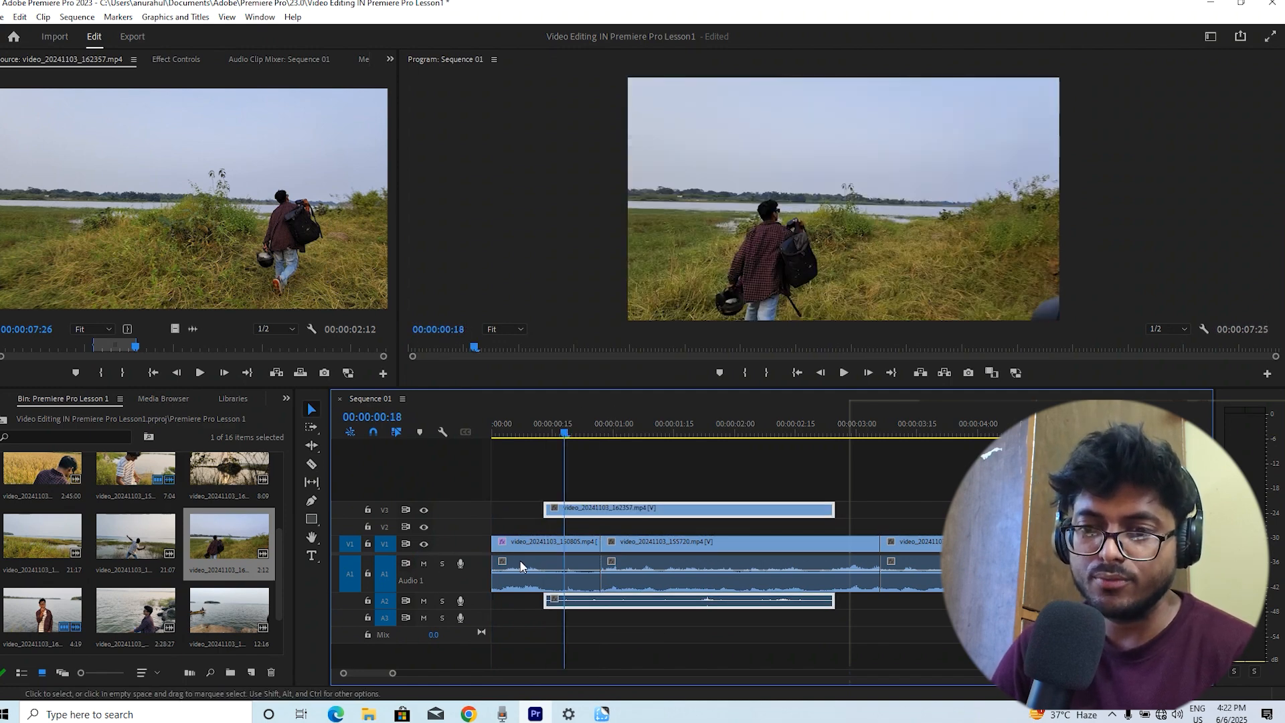
pyautogui.click(539, 585)
pyautogui.click(615, 602)
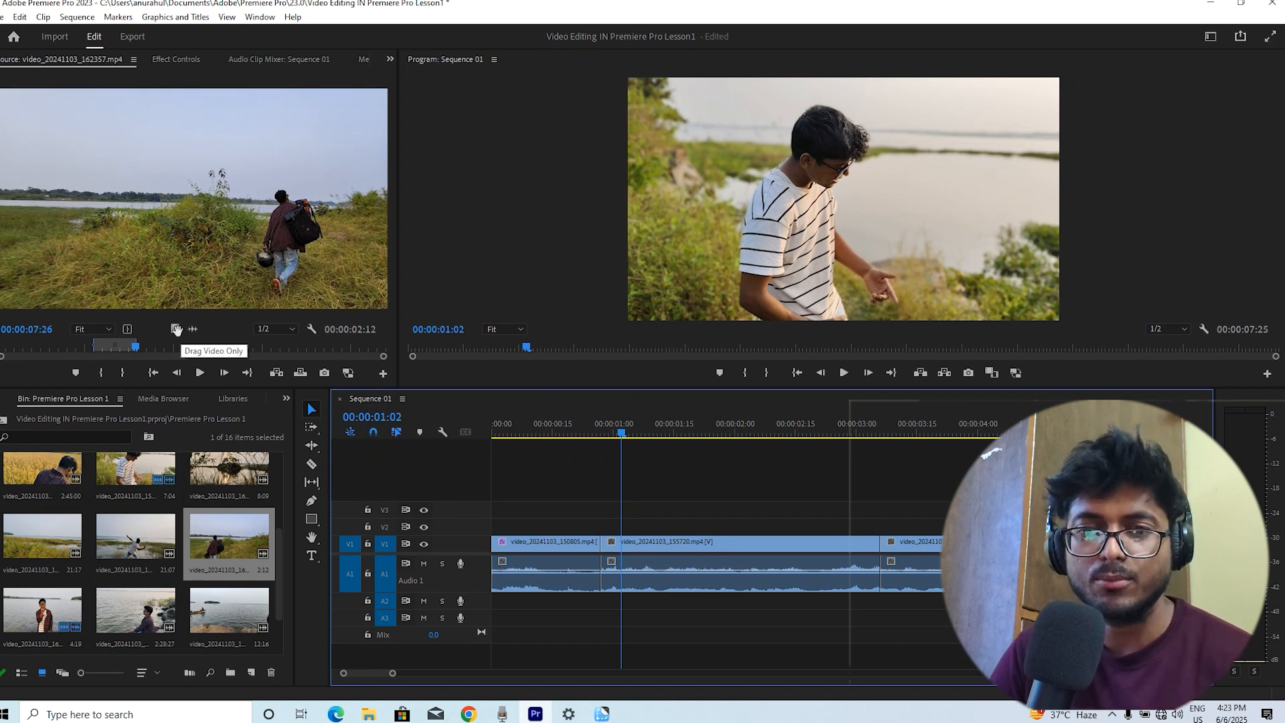
# Add only the video of the marked source range to track V2 near the sequence start and play from the beginning
pyautogui.moveTo(176, 329); pyautogui.dragTo(532, 526)
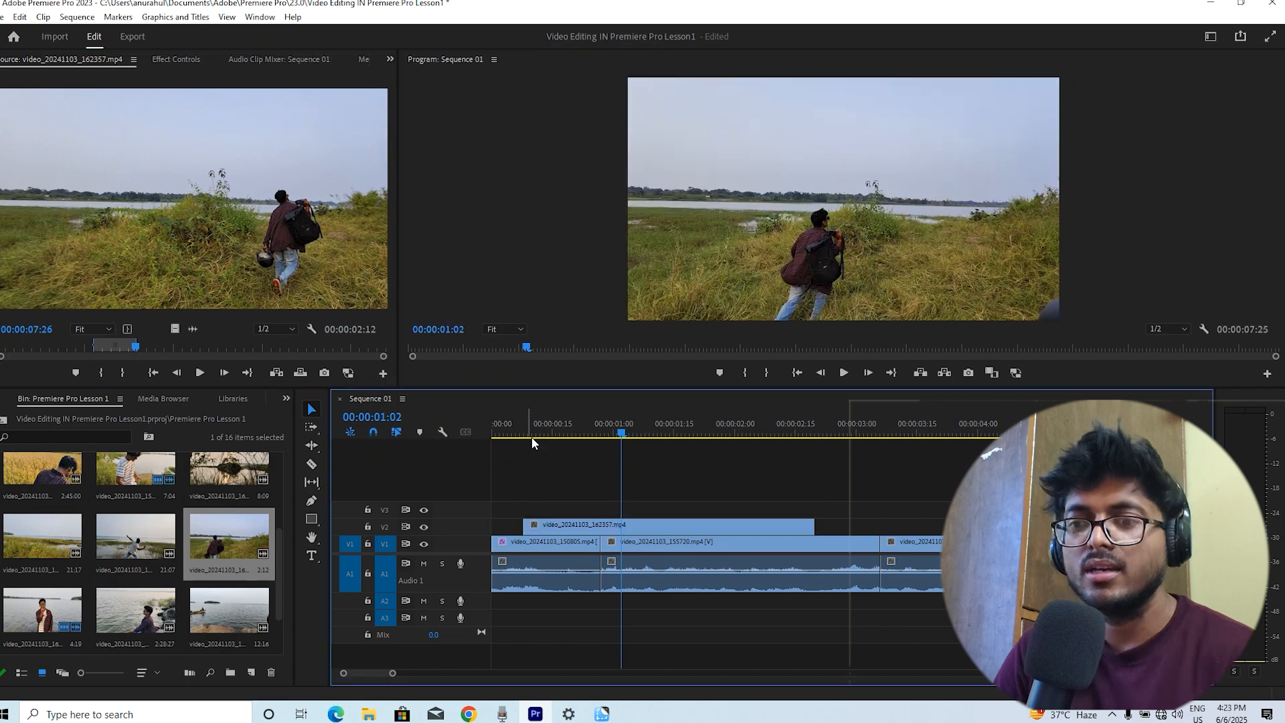
pyautogui.press('Home')
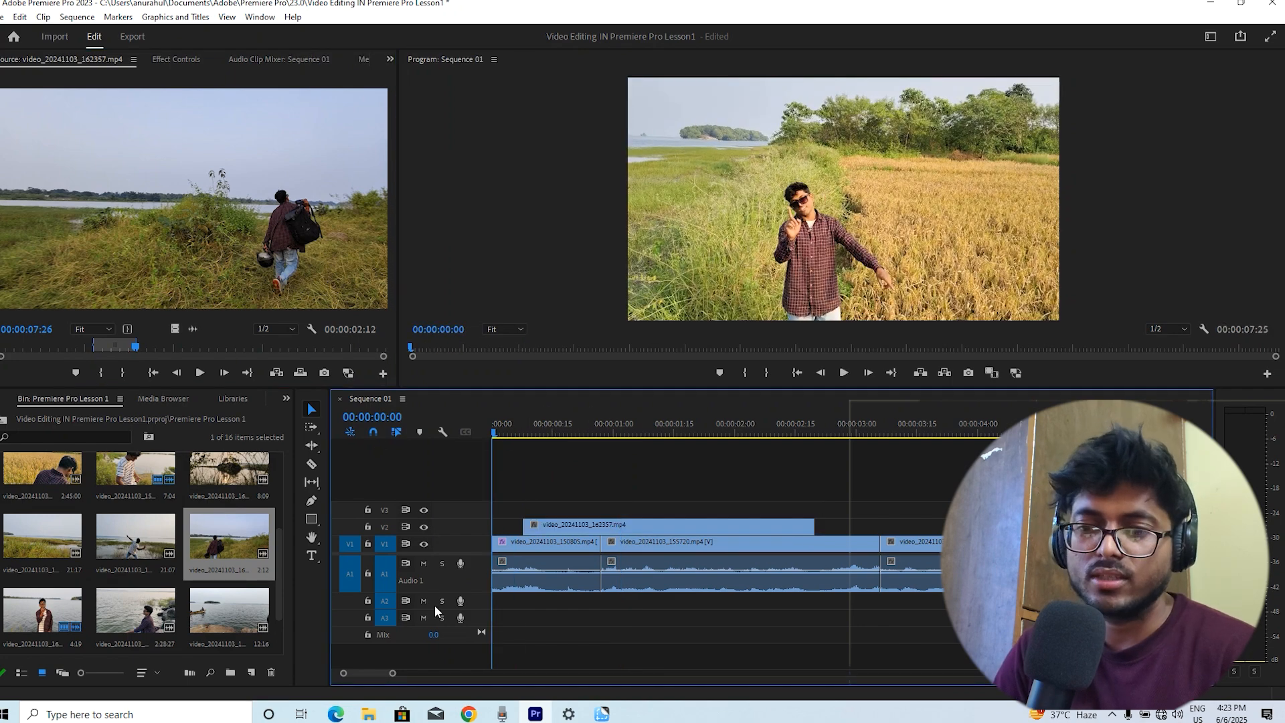
pyautogui.press('space')
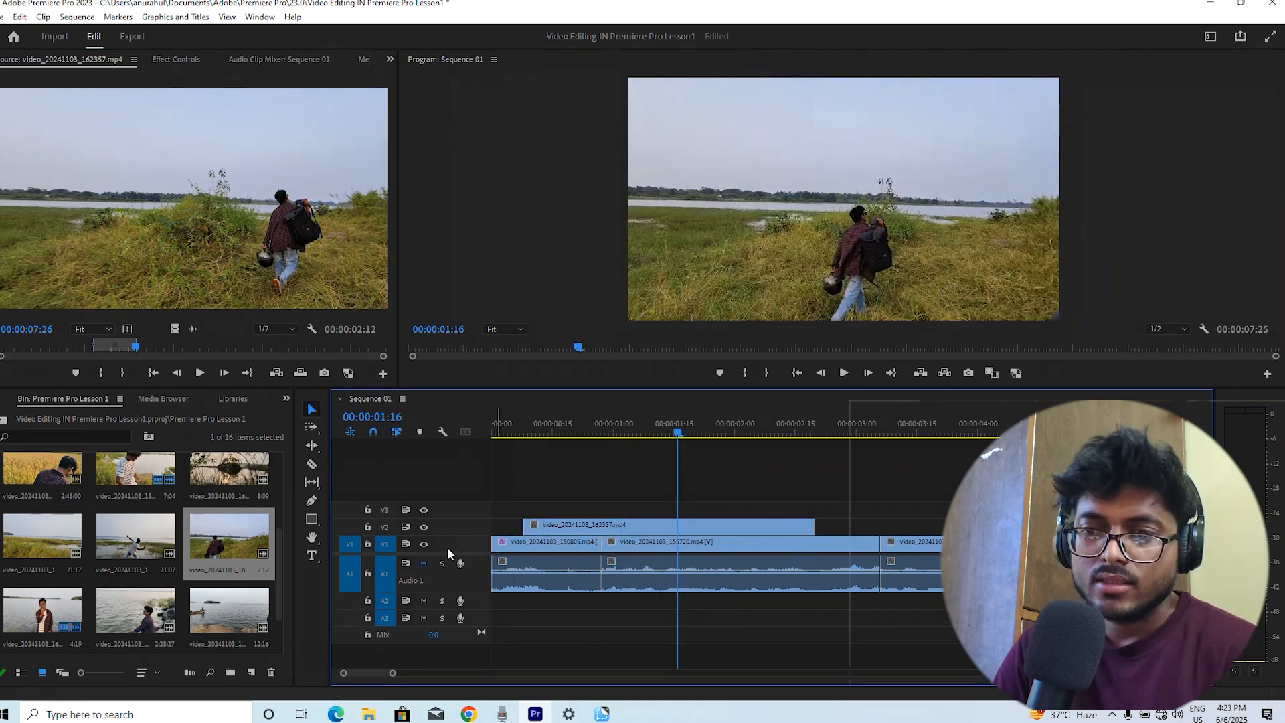
# Mute audio track A1 and play back the sequence from the start
pyautogui.click(423, 564)
pyautogui.moveTo(535, 431); pyautogui.dragTo(272, 436)
pyautogui.press('space')
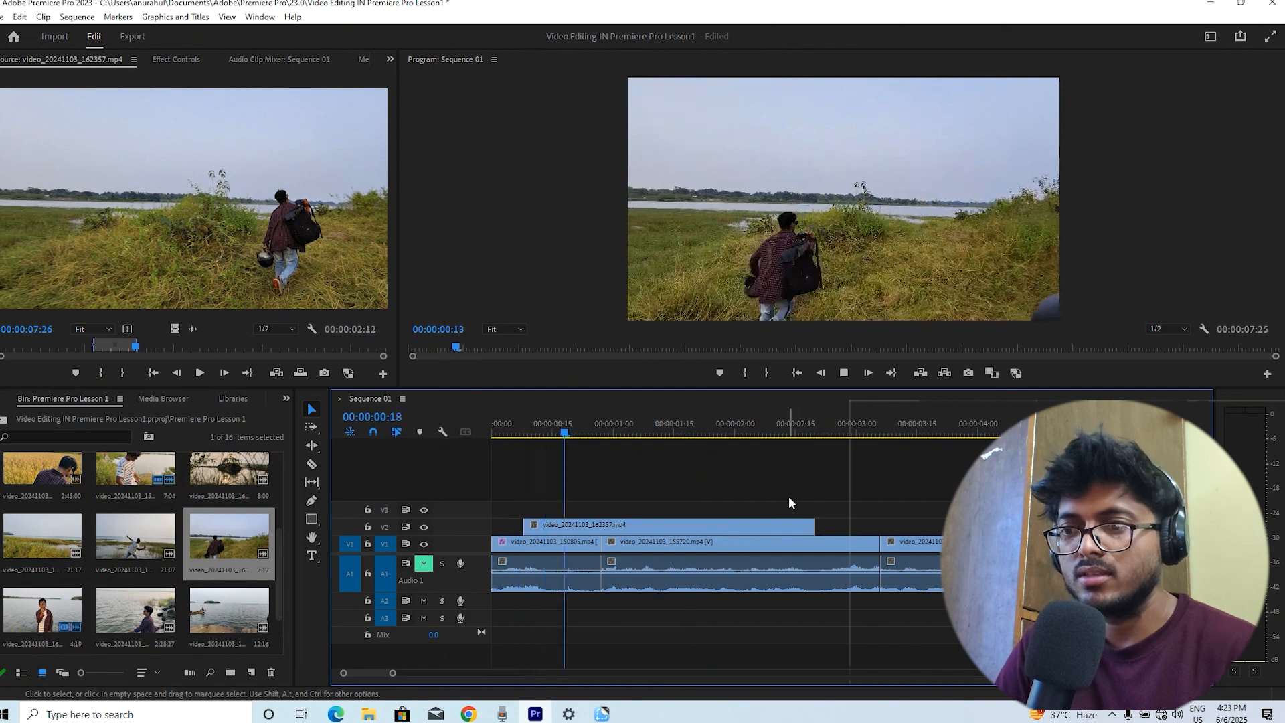
pyautogui.press('space')
# Reposition the V2 clip slightly later on the timeline and preview the result
pyautogui.moveTo(537, 528); pyautogui.dragTo(593, 507)
pyautogui.click(587, 440)
pyautogui.press('space')
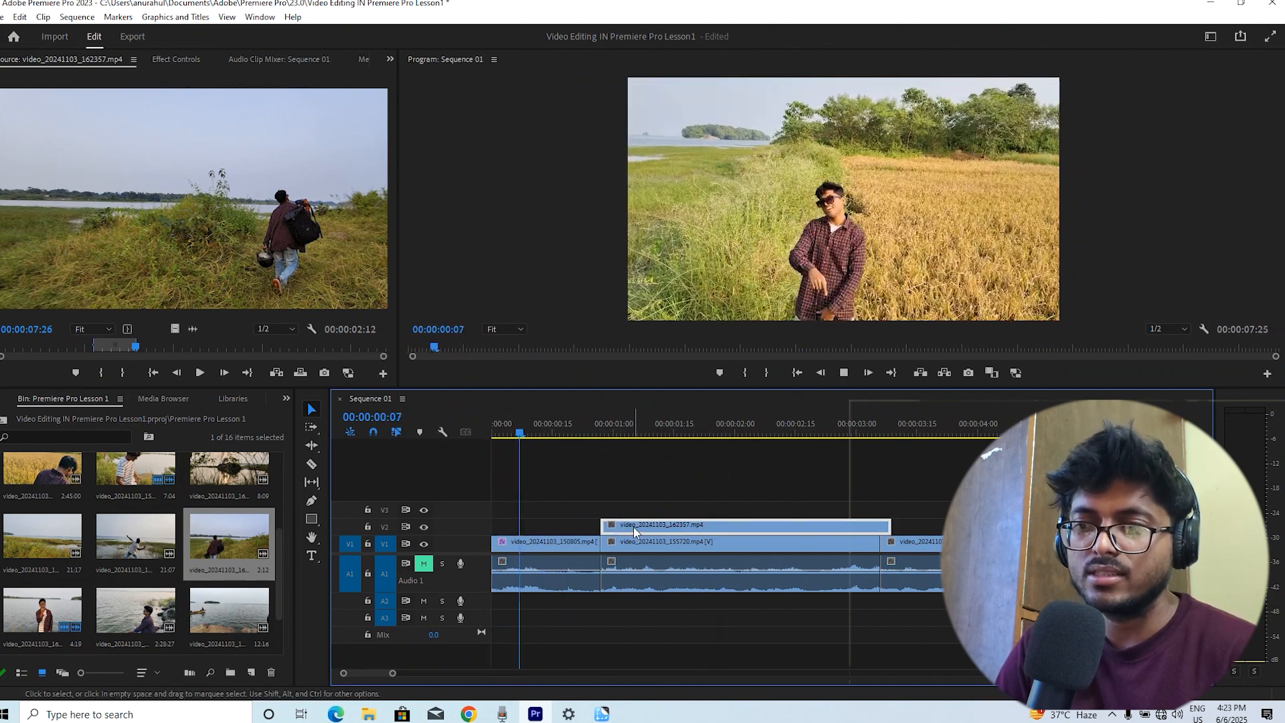
pyautogui.moveTo(632, 525); pyautogui.dragTo(599, 527)
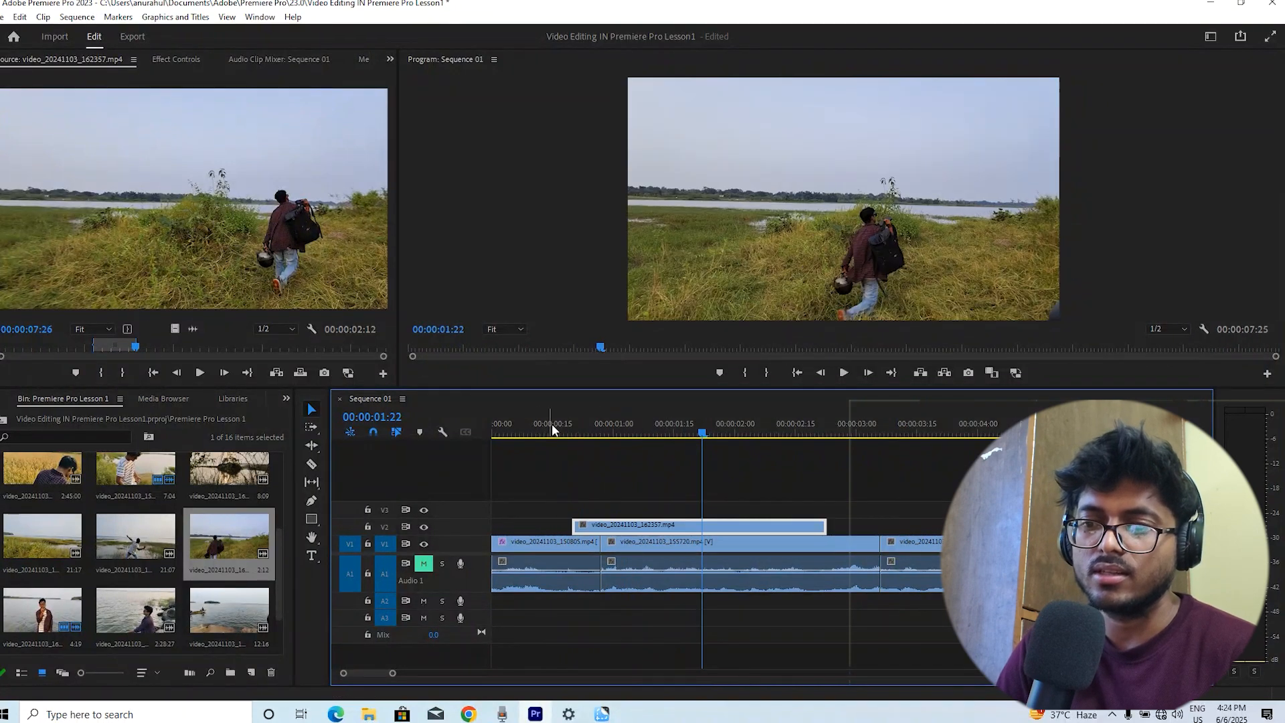
pyautogui.moveTo(549, 425); pyautogui.dragTo(353, 474)
pyautogui.press('space')
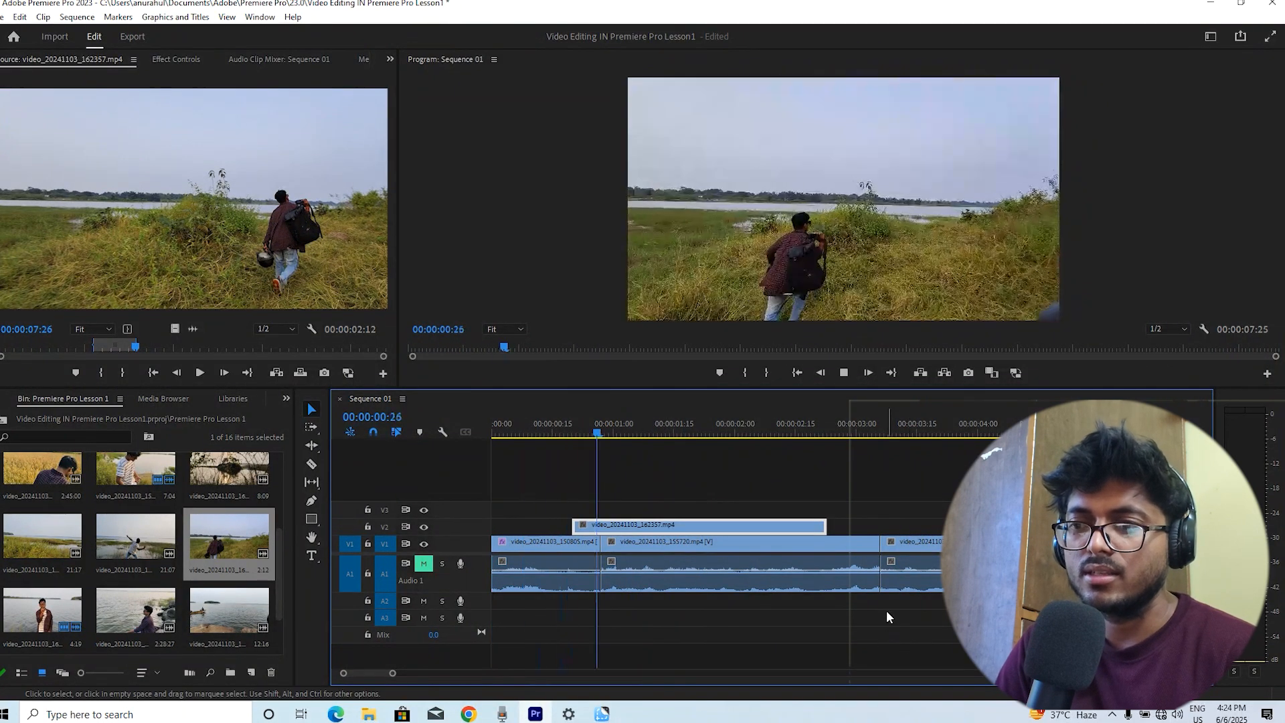
# Trim the V2 clip's end shorter and play the sequence again from the start
pyautogui.moveTo(825, 527); pyautogui.dragTo(789, 526)
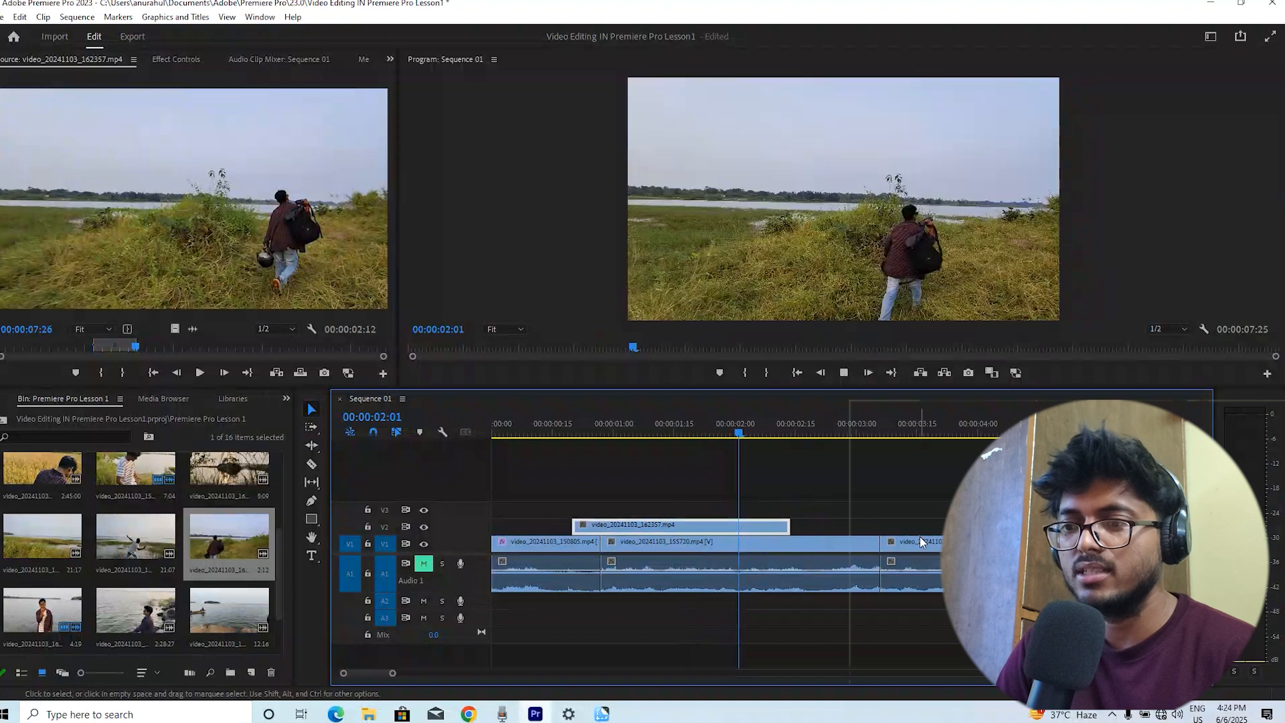
pyautogui.press('space')
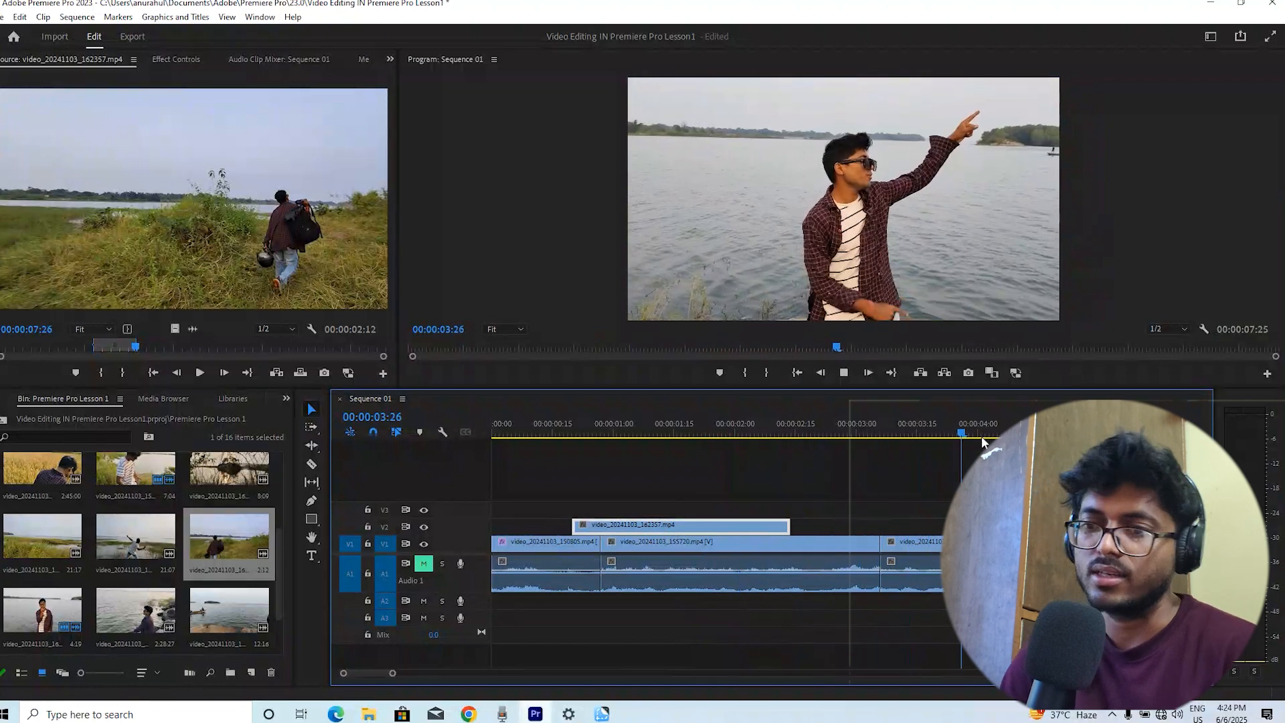
pyautogui.click(625, 410)
pyautogui.press('Home')
pyautogui.press('space')
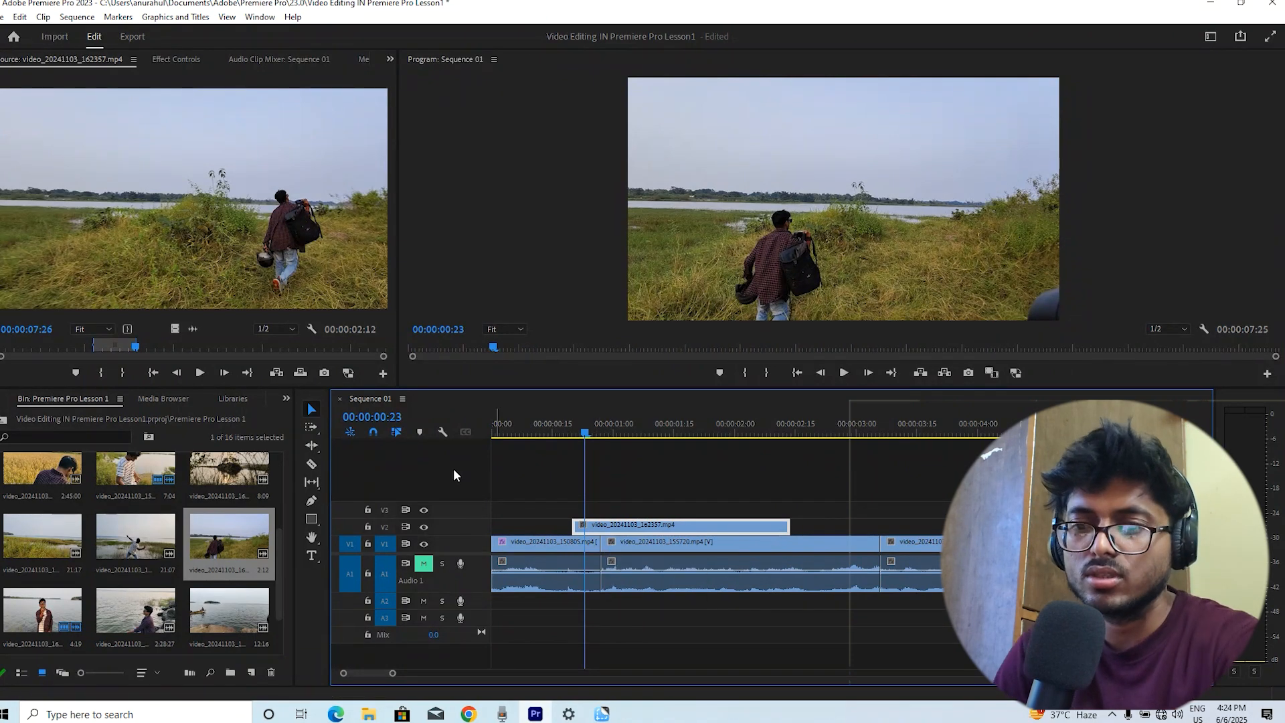
# Open video_20241103_160719.mp4 in the Source monitor and mark in and out points around a short 1:07 section
pyautogui.click(147, 475)
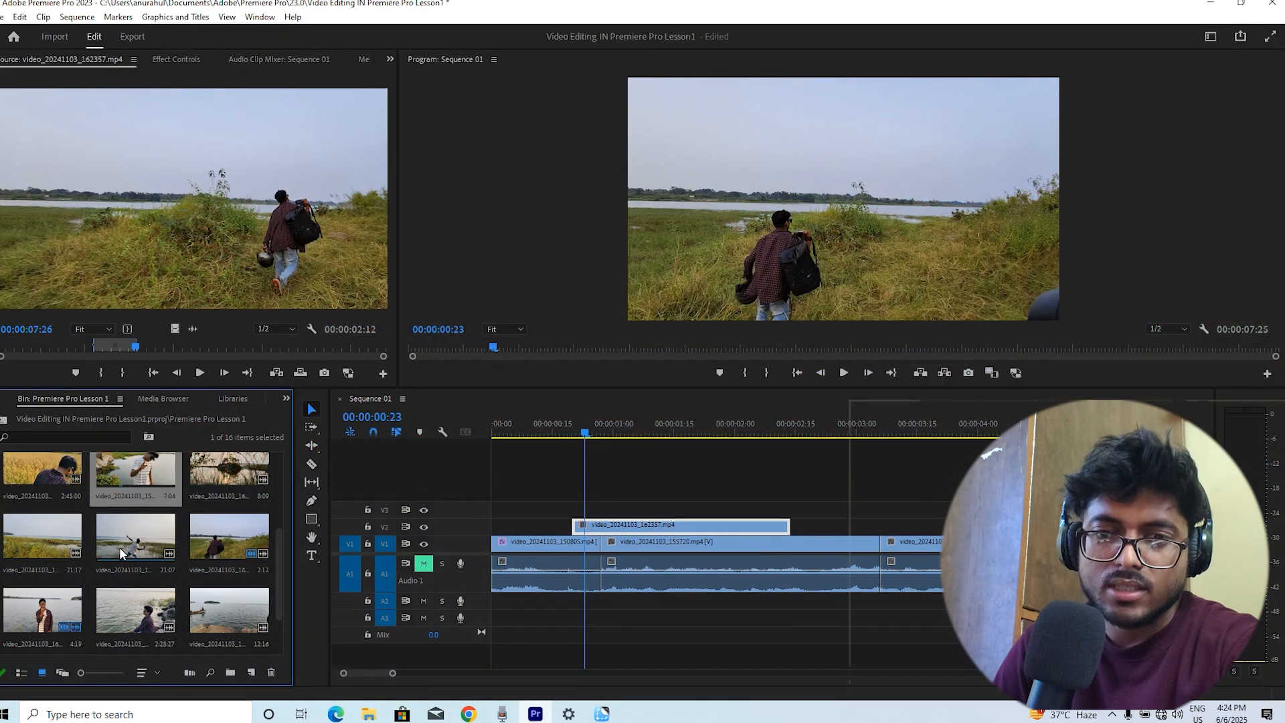
pyautogui.moveTo(119, 547); pyautogui.dragTo(197, 209)
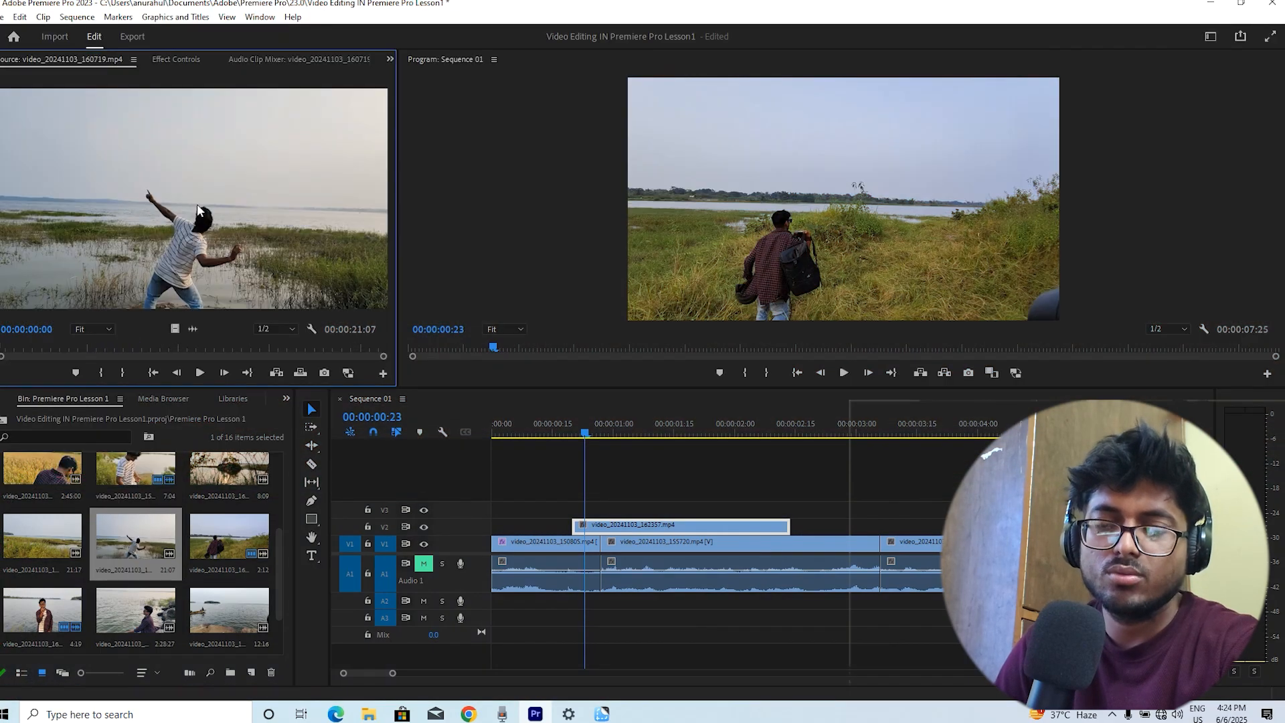
pyautogui.click(72, 348)
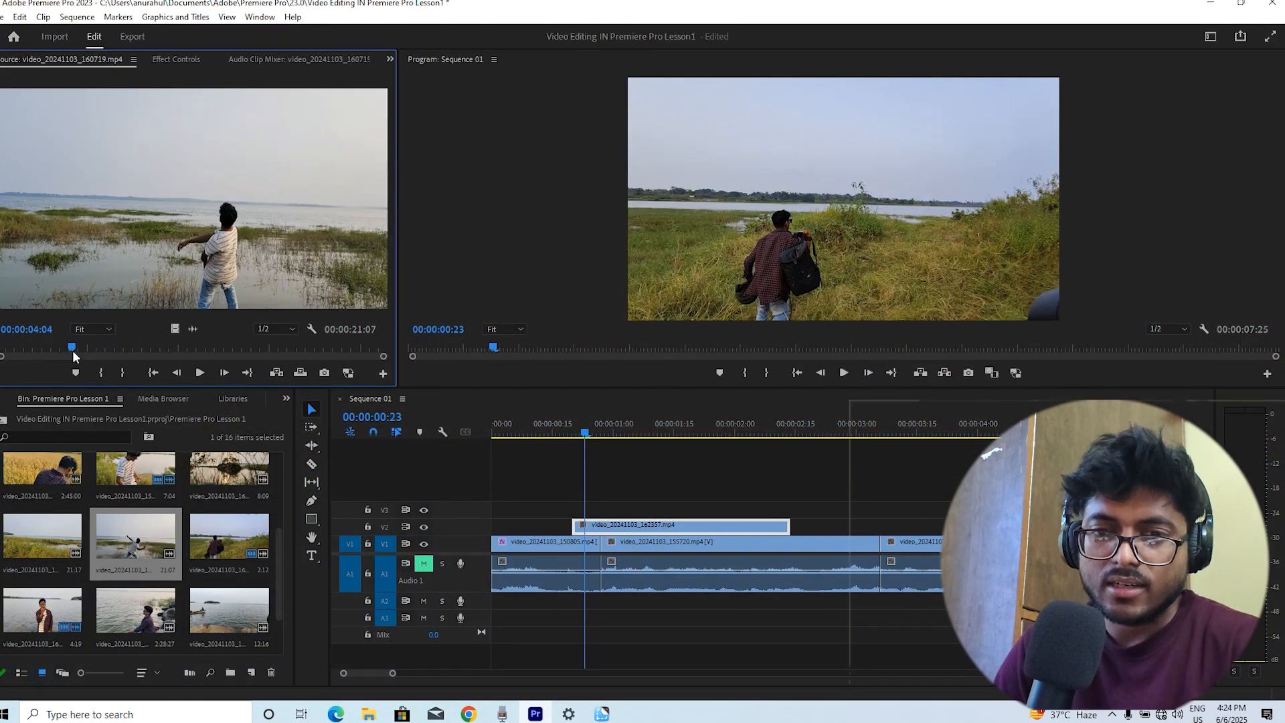
pyautogui.press('i')
pyautogui.press('space')
pyautogui.press('space')
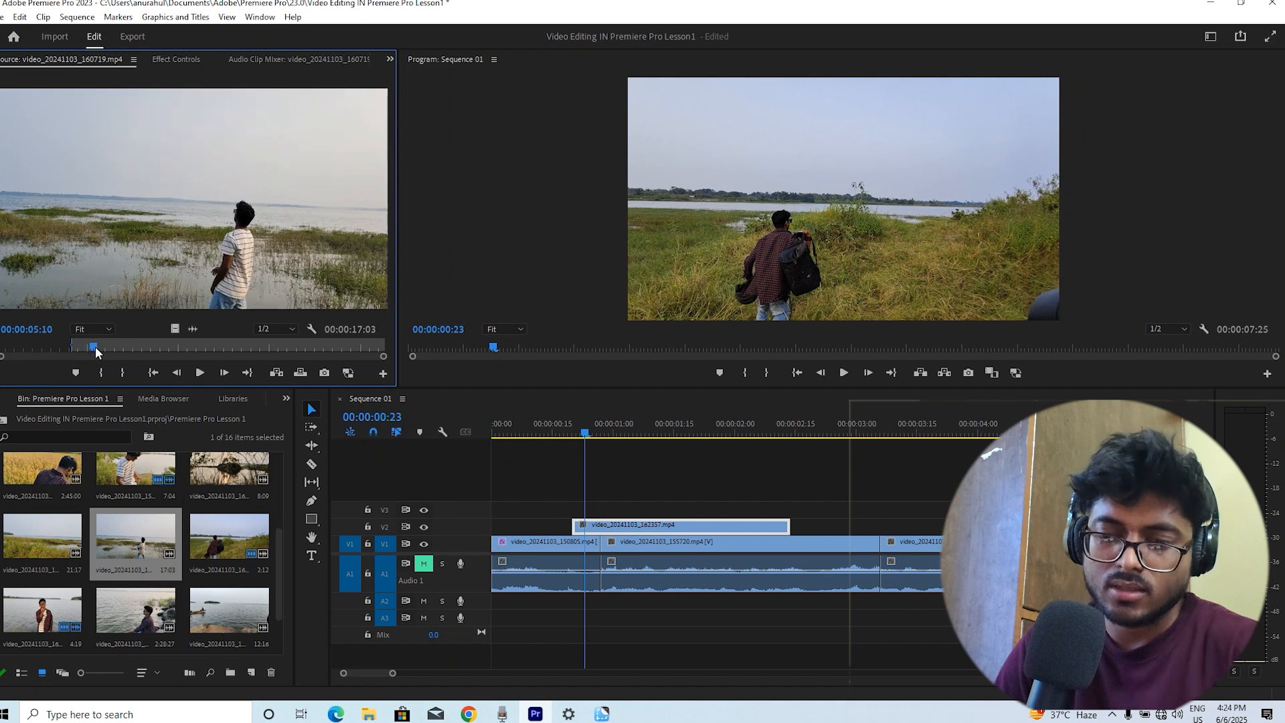
pyautogui.press('o')
# Add the marked video only to track V3, trim its end shorter, and play the sequence
pyautogui.moveTo(175, 329); pyautogui.dragTo(672, 508)
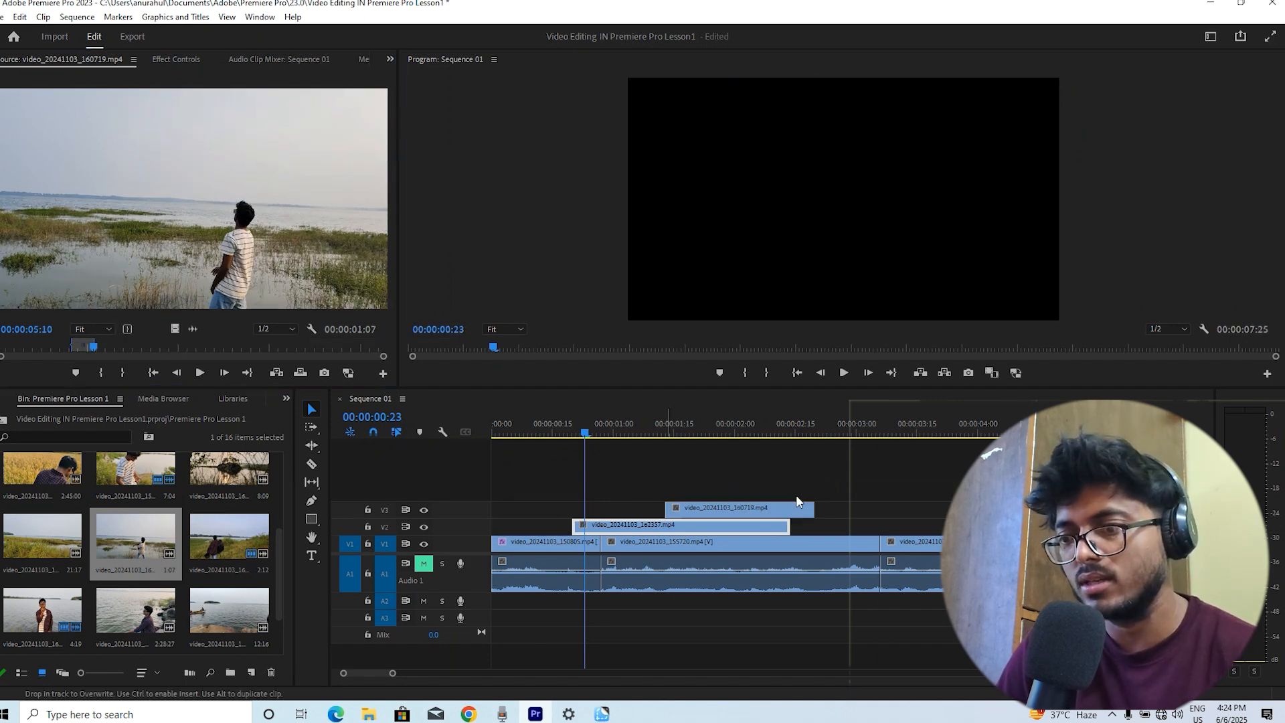
pyautogui.moveTo(811, 512); pyautogui.dragTo(665, 510)
pyautogui.click(697, 513)
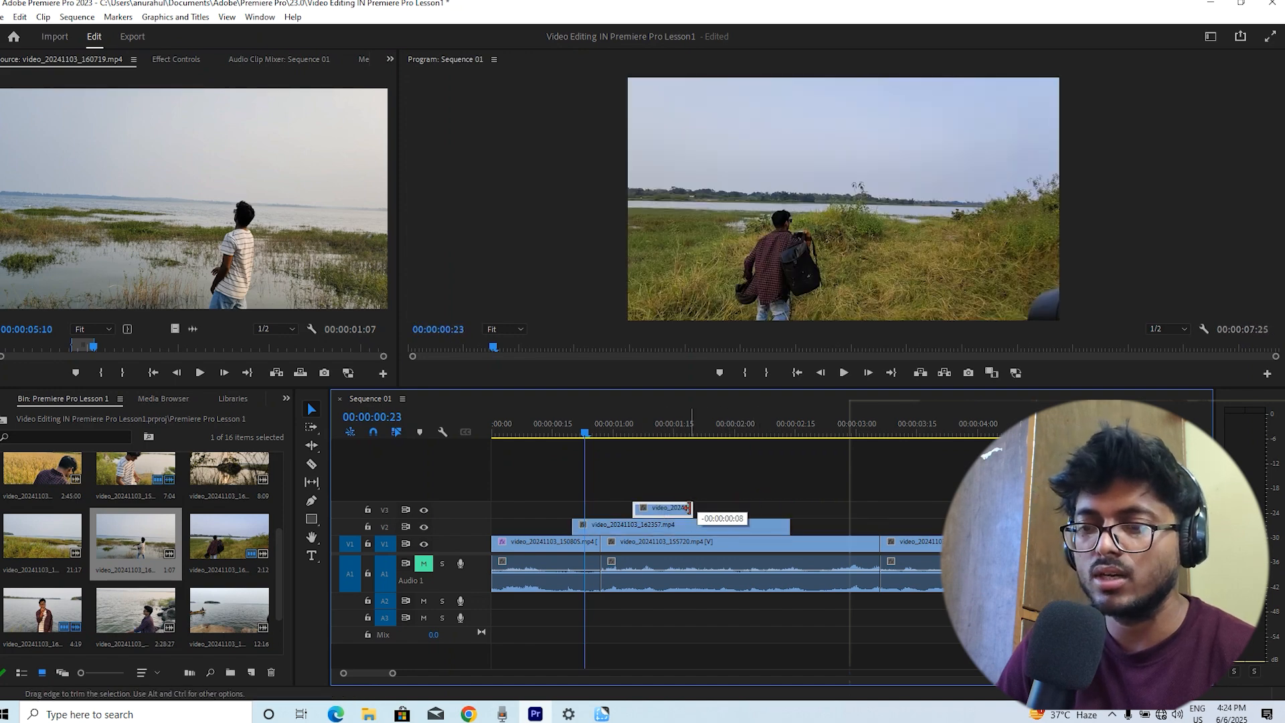
pyautogui.press('Return')
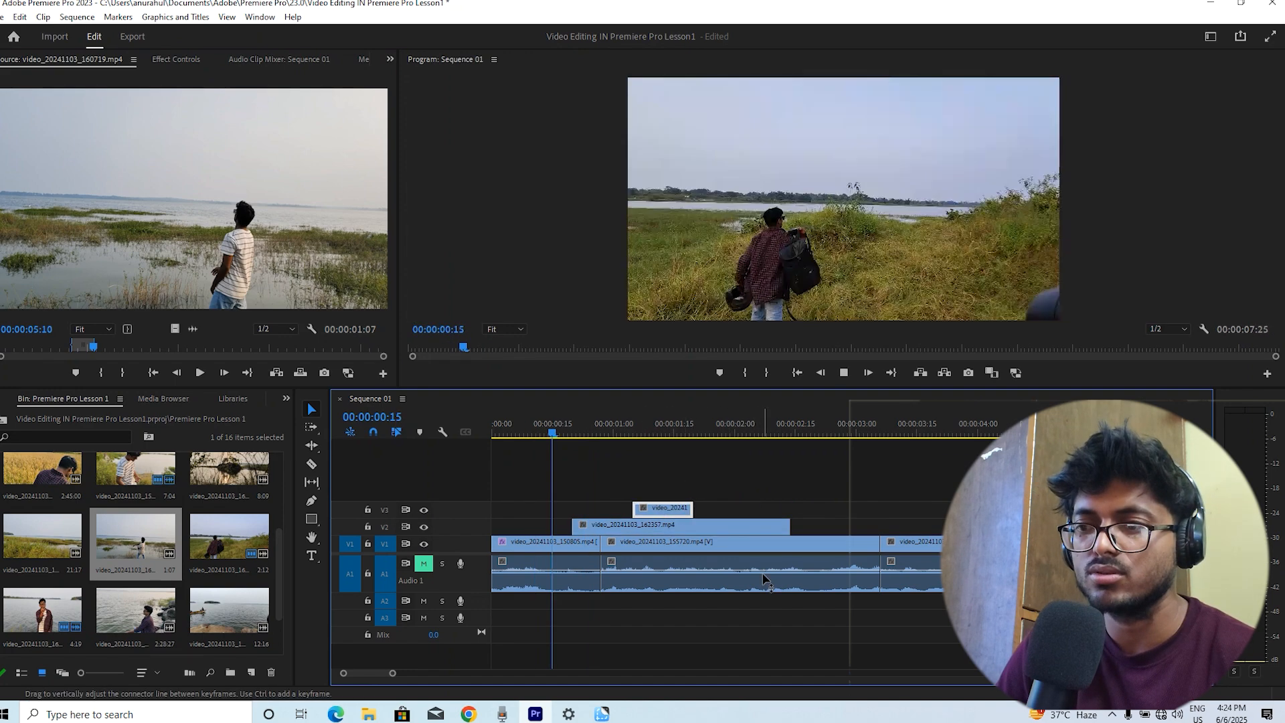
pyautogui.press('space')
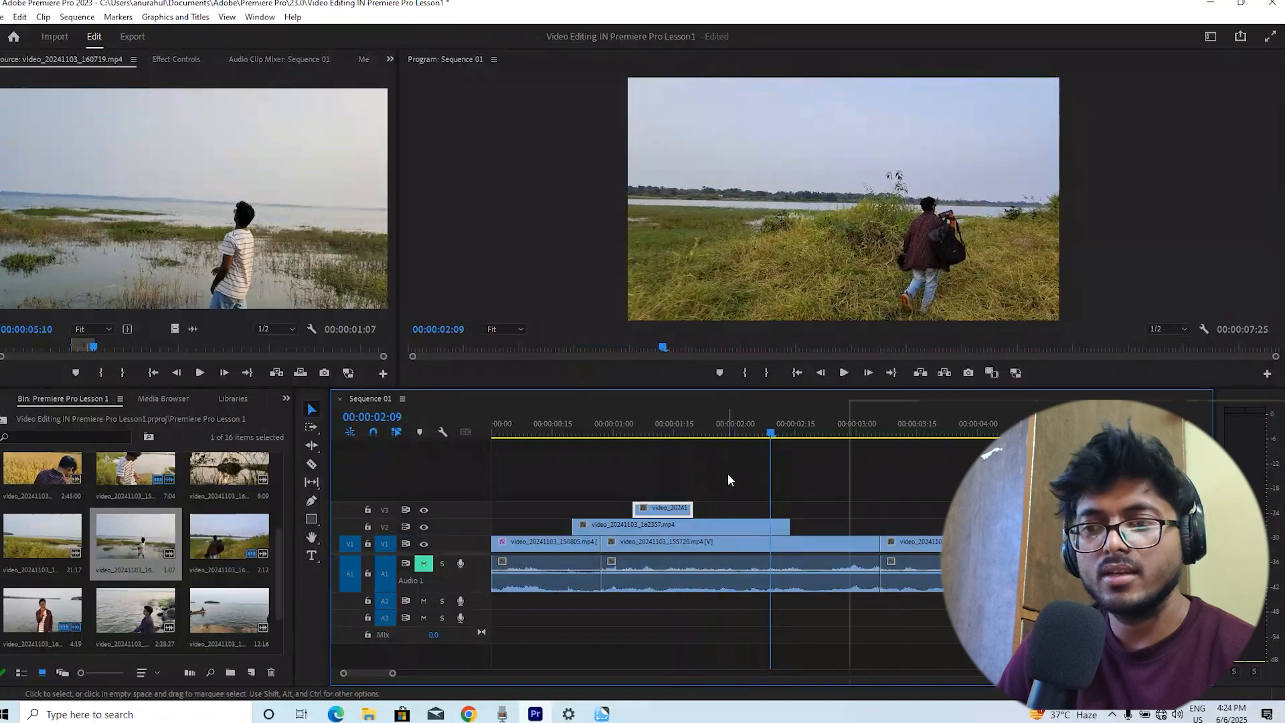
# Open the sunset clip video_20241103_160205.mp4 in the Source monitor and mark a 1:01 in-to-out range
pyautogui.moveTo(231, 477); pyautogui.dragTo(231, 266)
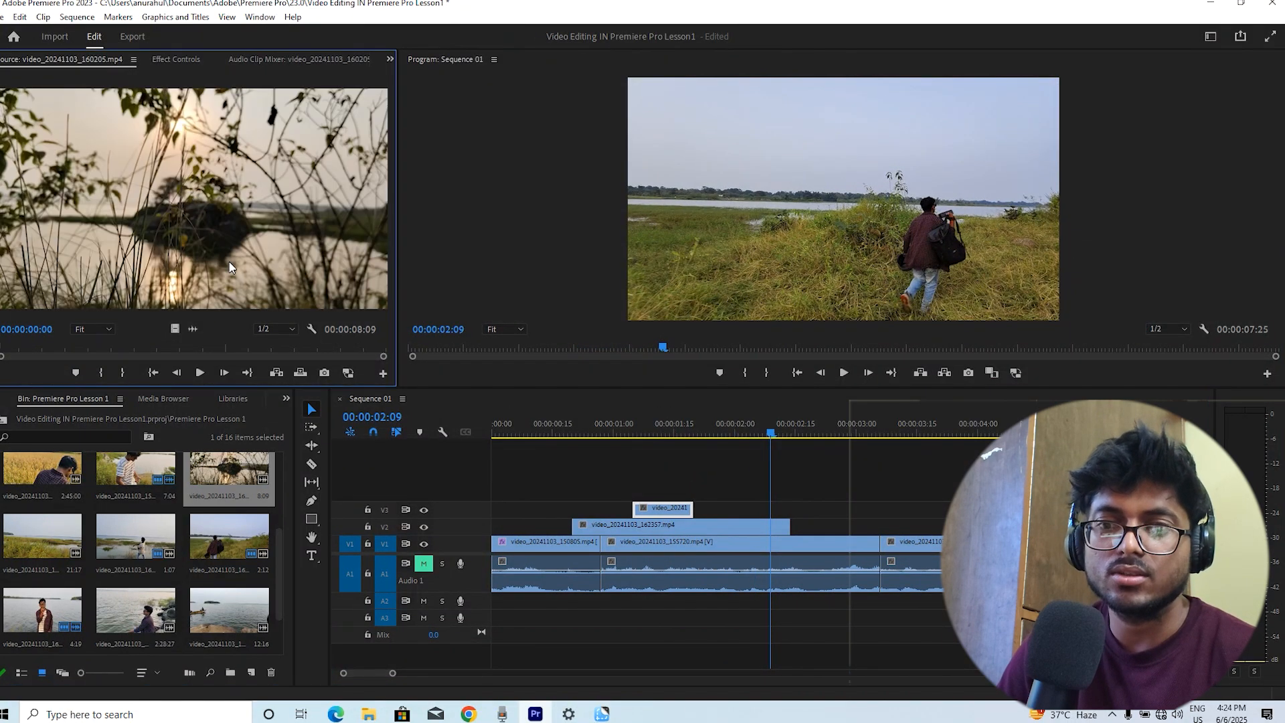
pyautogui.click(92, 350)
pyautogui.press('i')
pyautogui.click(200, 375)
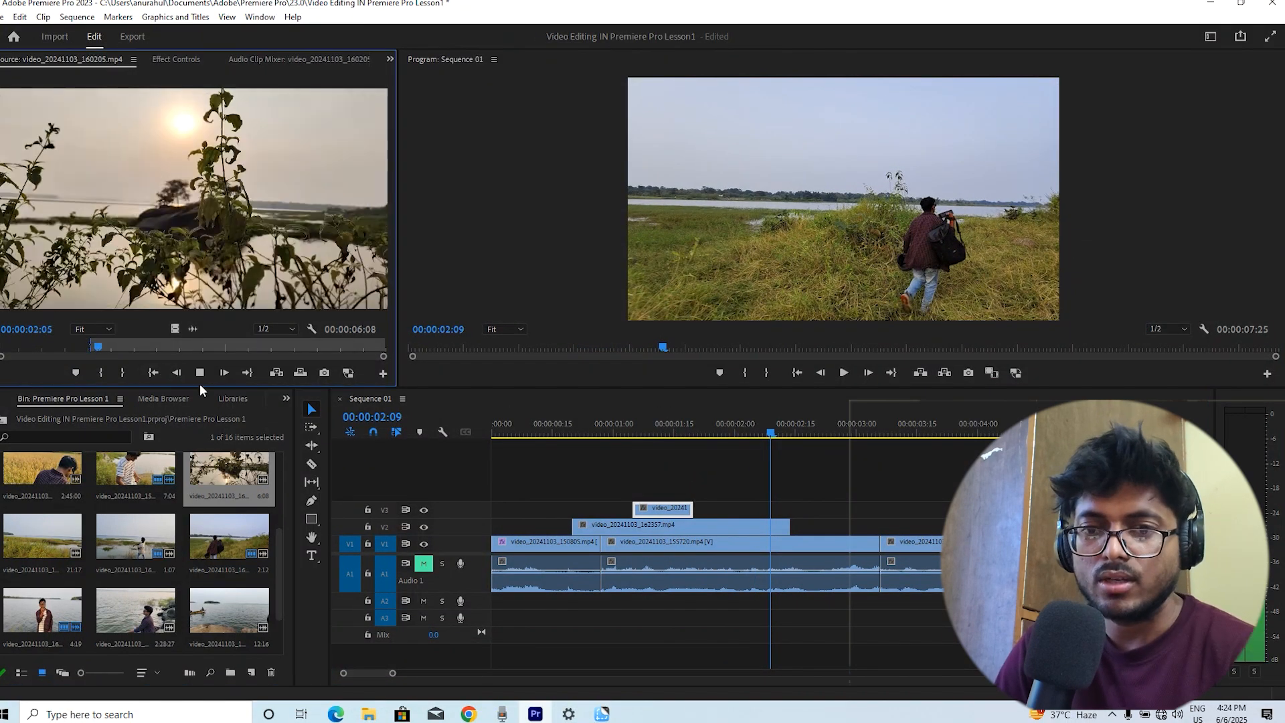
pyautogui.press('o')
pyautogui.press('space')
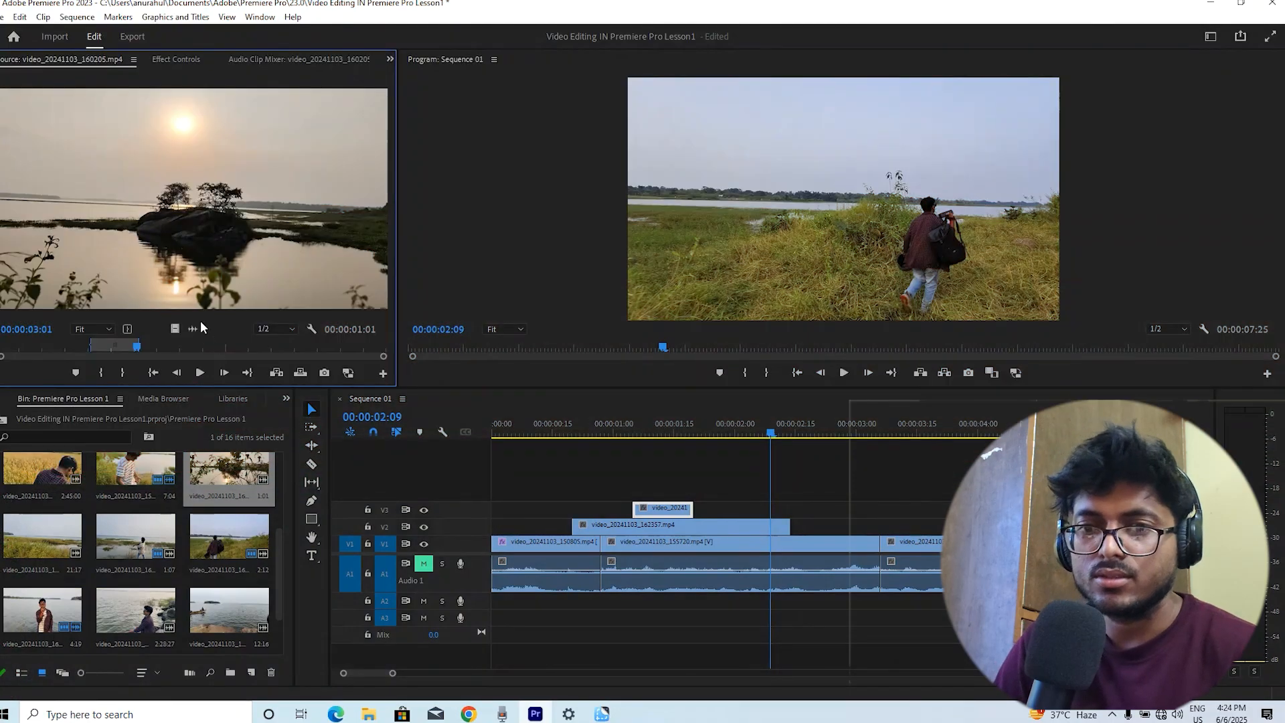
# Add the marked sunset video only to track V4 around 0:00:01:15 and preview the sequence
pyautogui.moveTo(172, 329); pyautogui.dragTo(694, 496)
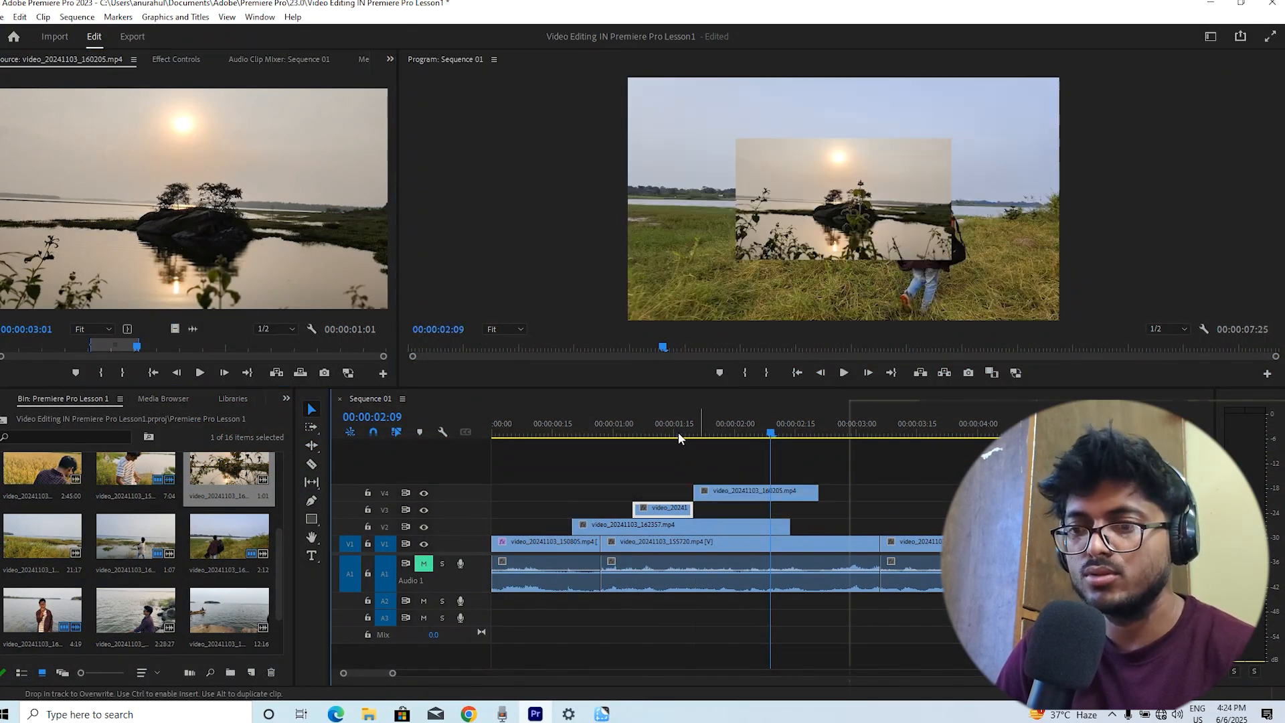
pyautogui.moveTo(677, 435); pyautogui.dragTo(488, 388)
pyautogui.press('space')
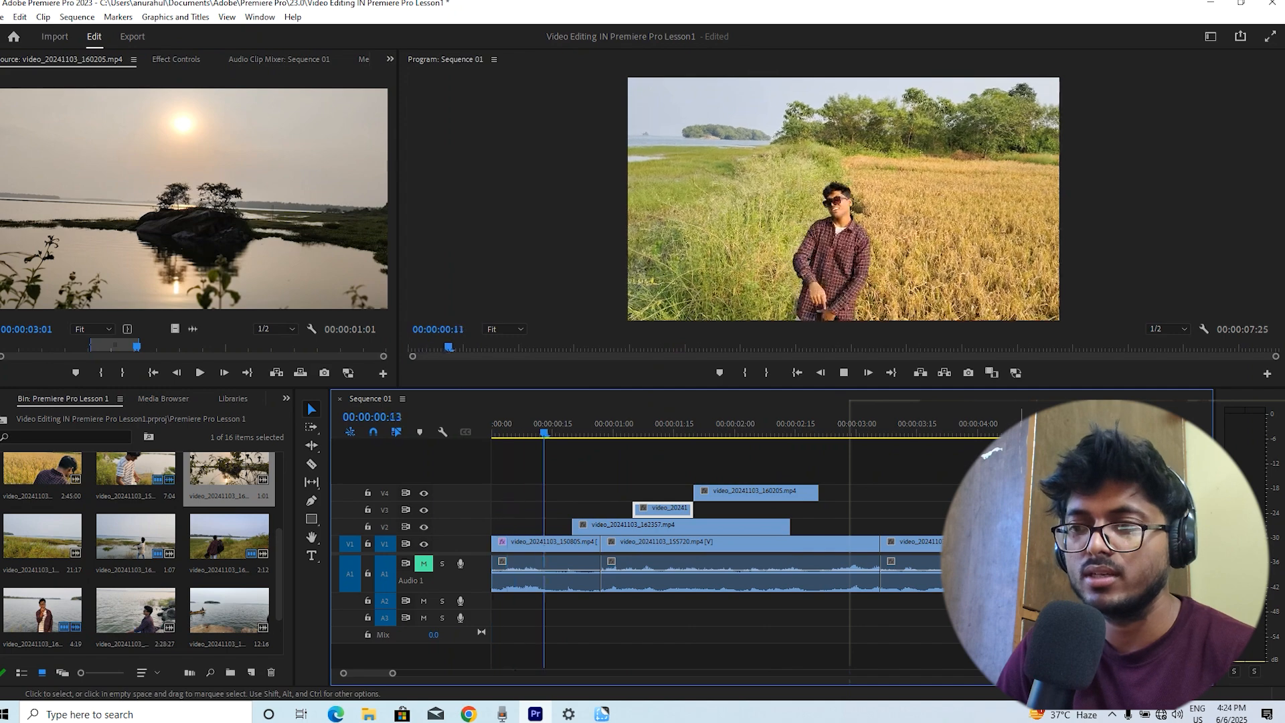
pyautogui.press('space')
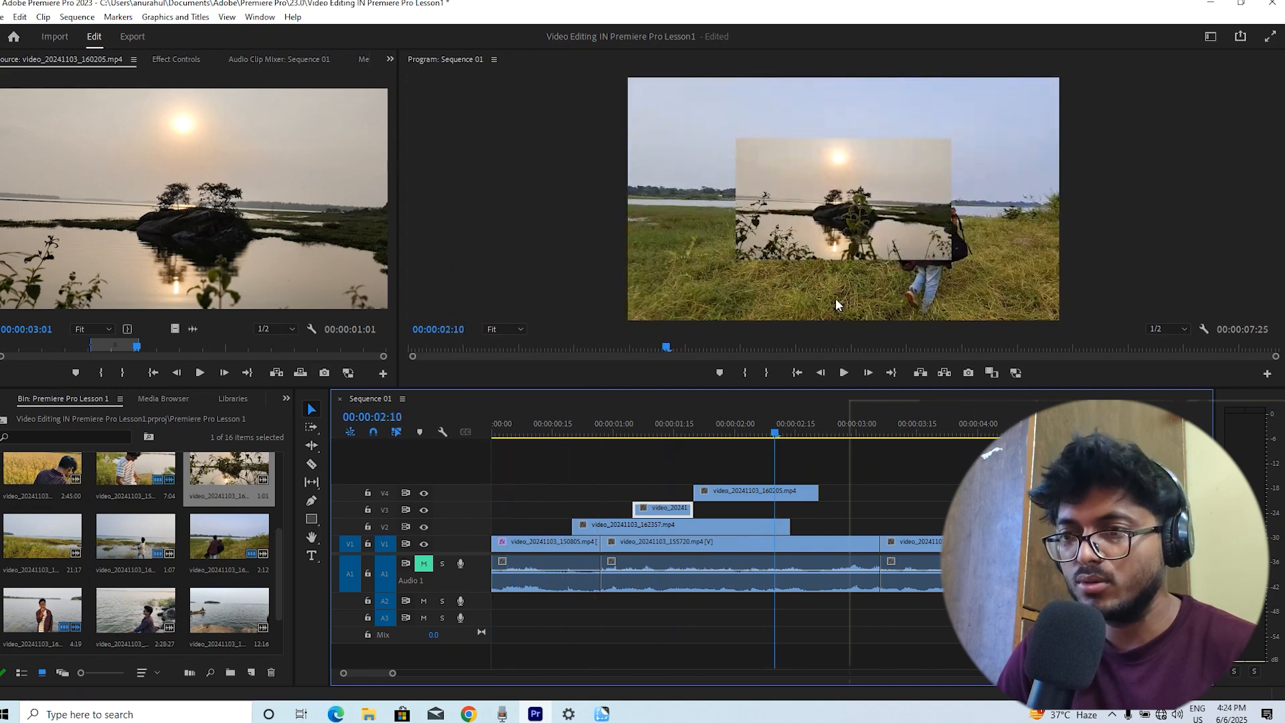
# Scale the V4 sunset clip to frame size so it fills the Program monitor
pyautogui.click(903, 210)
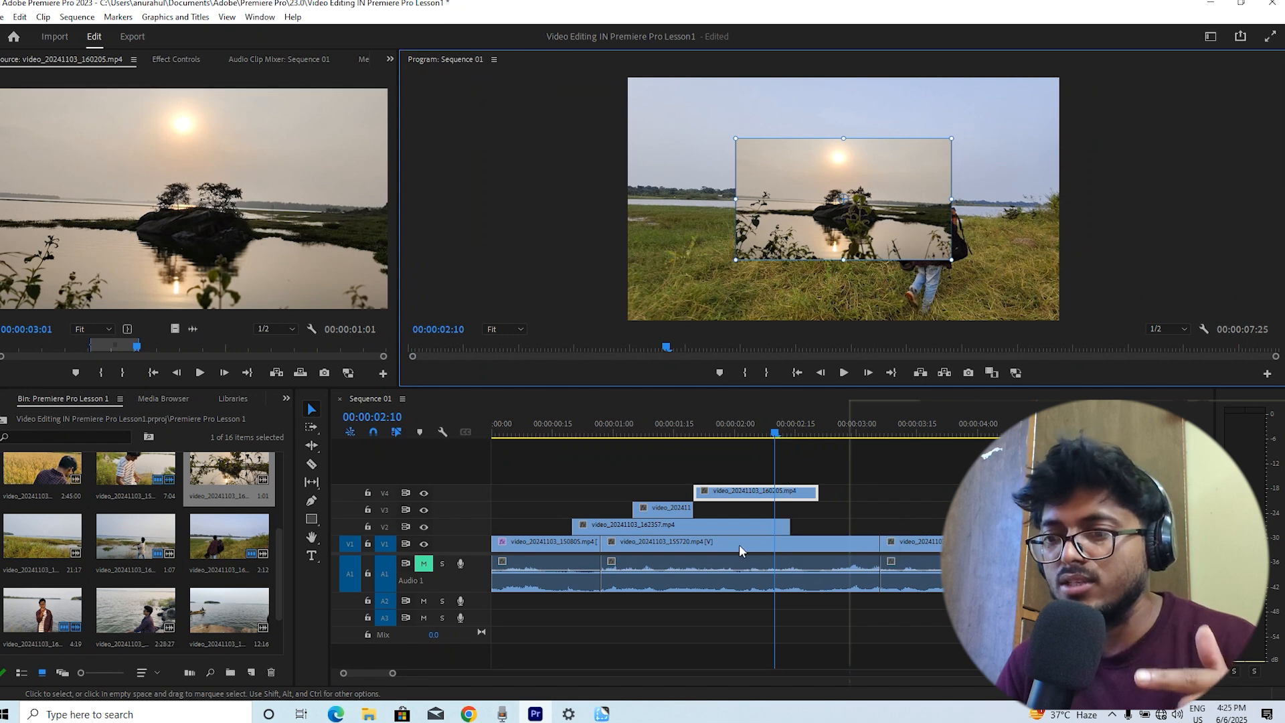
pyautogui.click(753, 526)
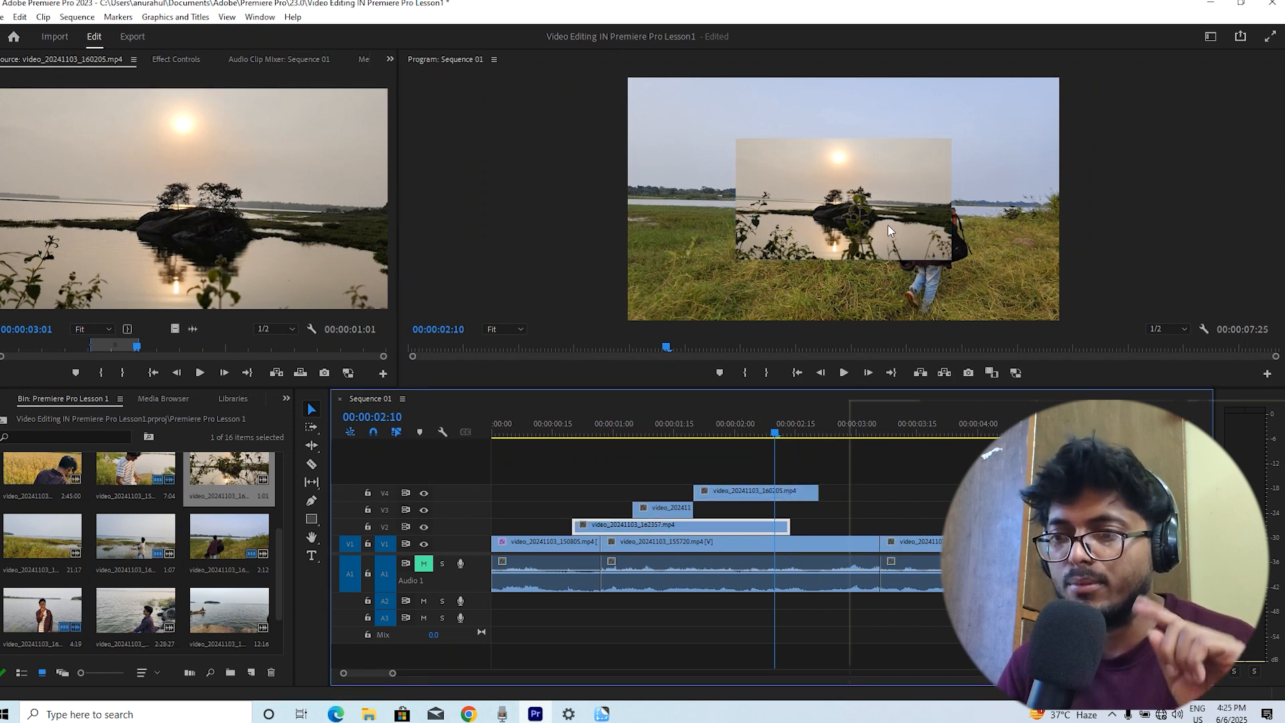
pyautogui.click(731, 432)
pyautogui.click(734, 490)
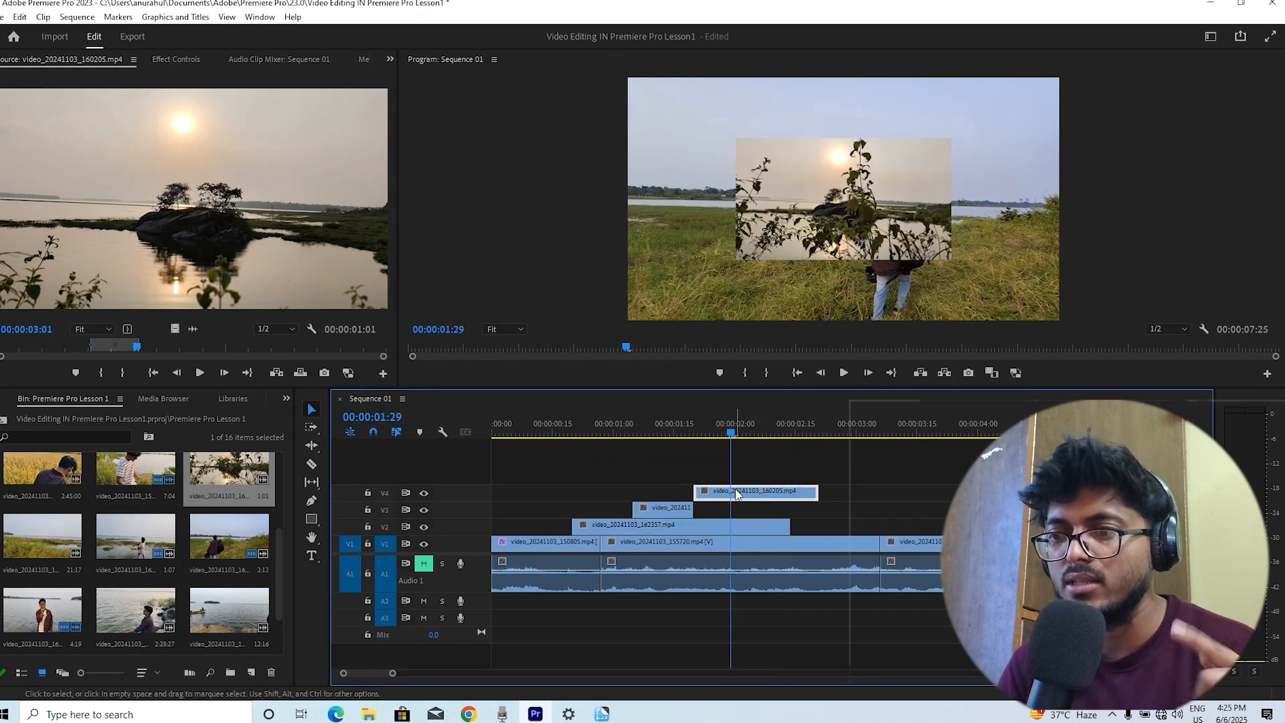
pyautogui.click(862, 192)
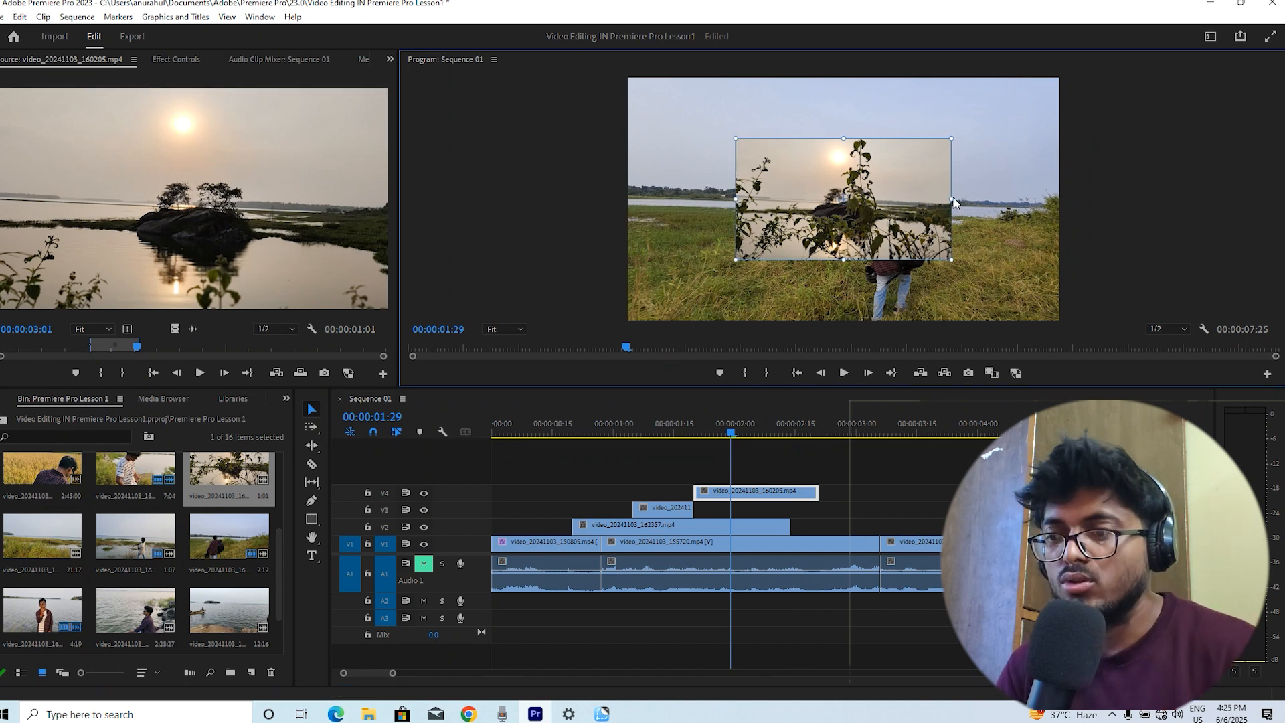
pyautogui.rightClick(877, 248)
pyautogui.click(897, 525)
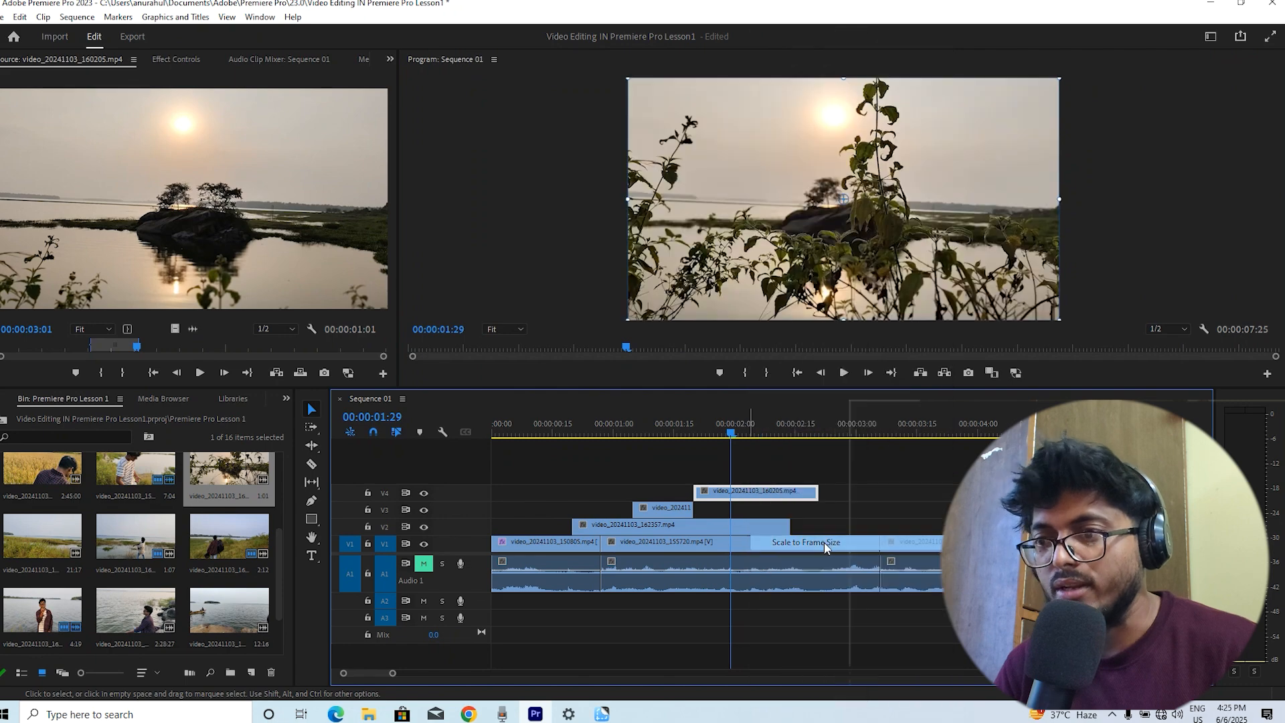
# Play back the sequence from several points to preview the layered clips
pyautogui.moveTo(724, 428); pyautogui.dragTo(662, 429)
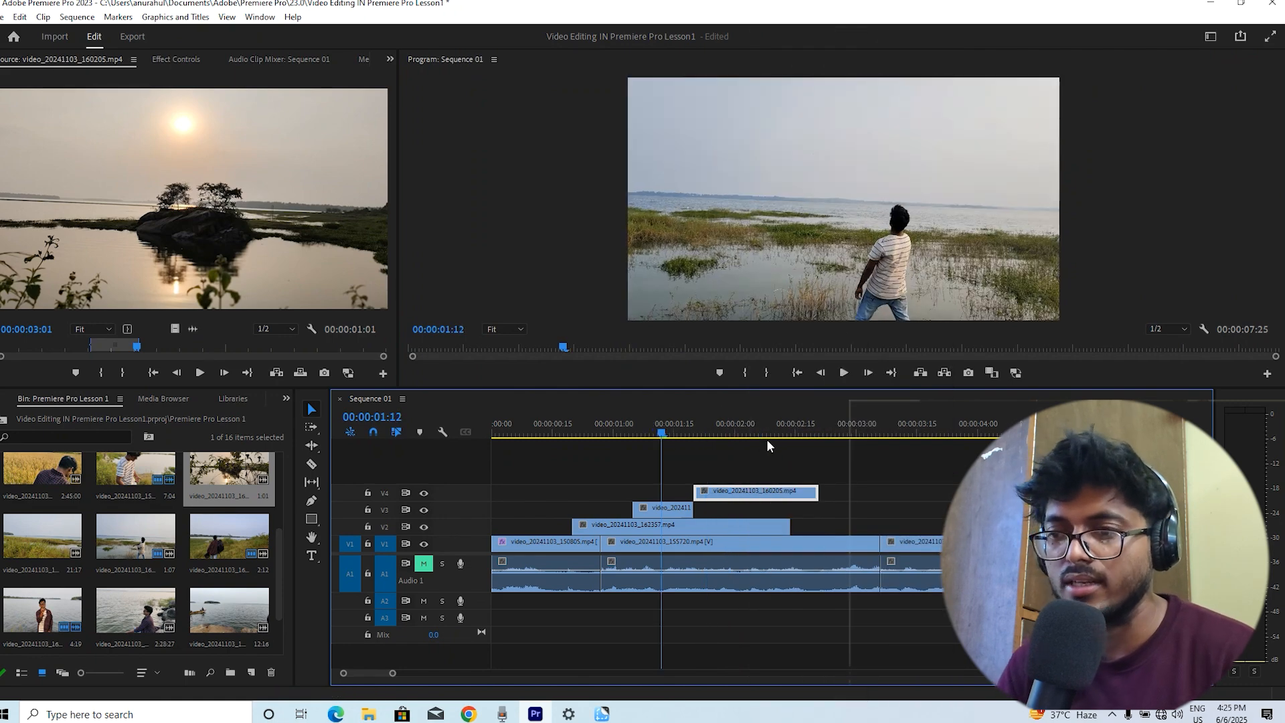
pyautogui.press('space')
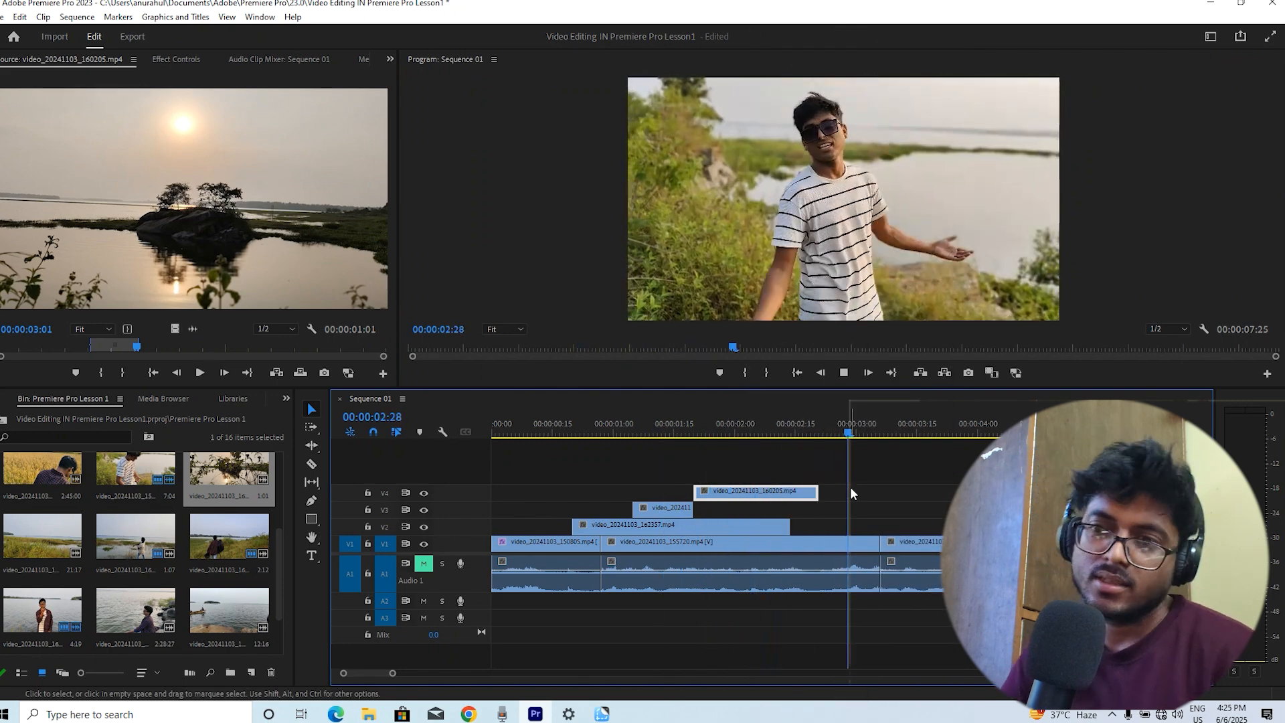
pyautogui.press('space')
pyautogui.moveTo(822, 435); pyautogui.dragTo(527, 456)
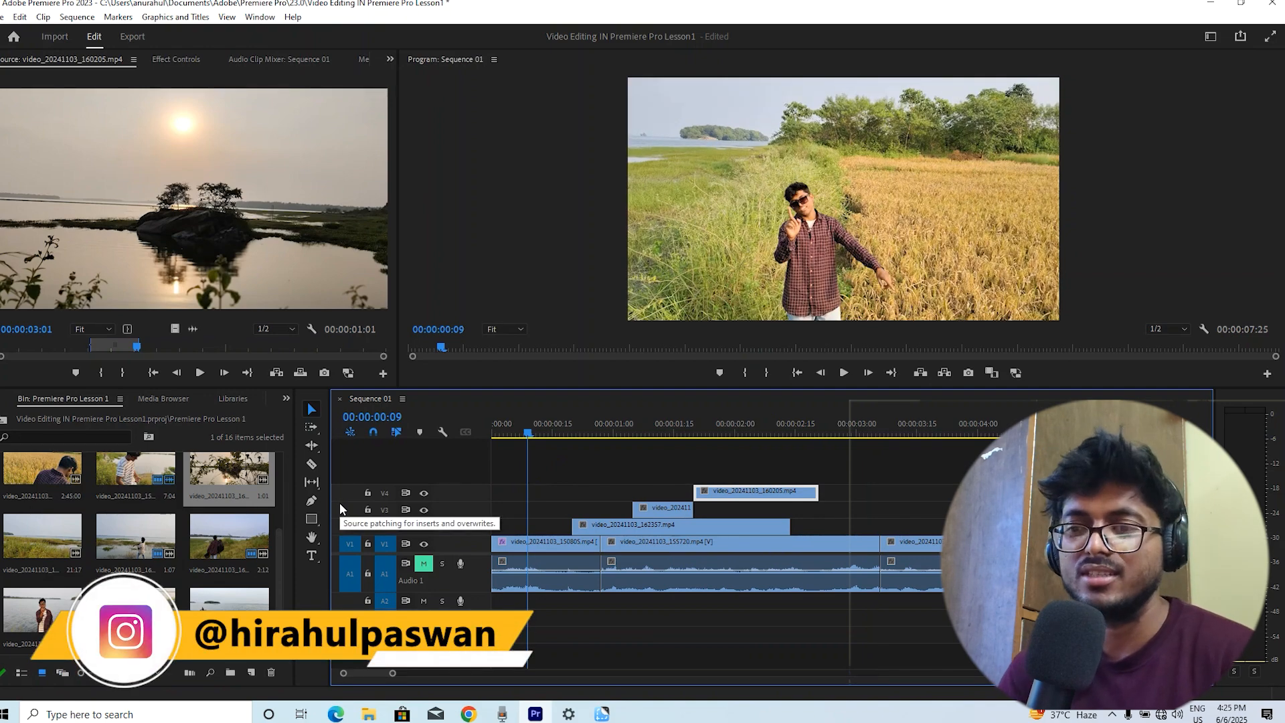
pyautogui.press('space')
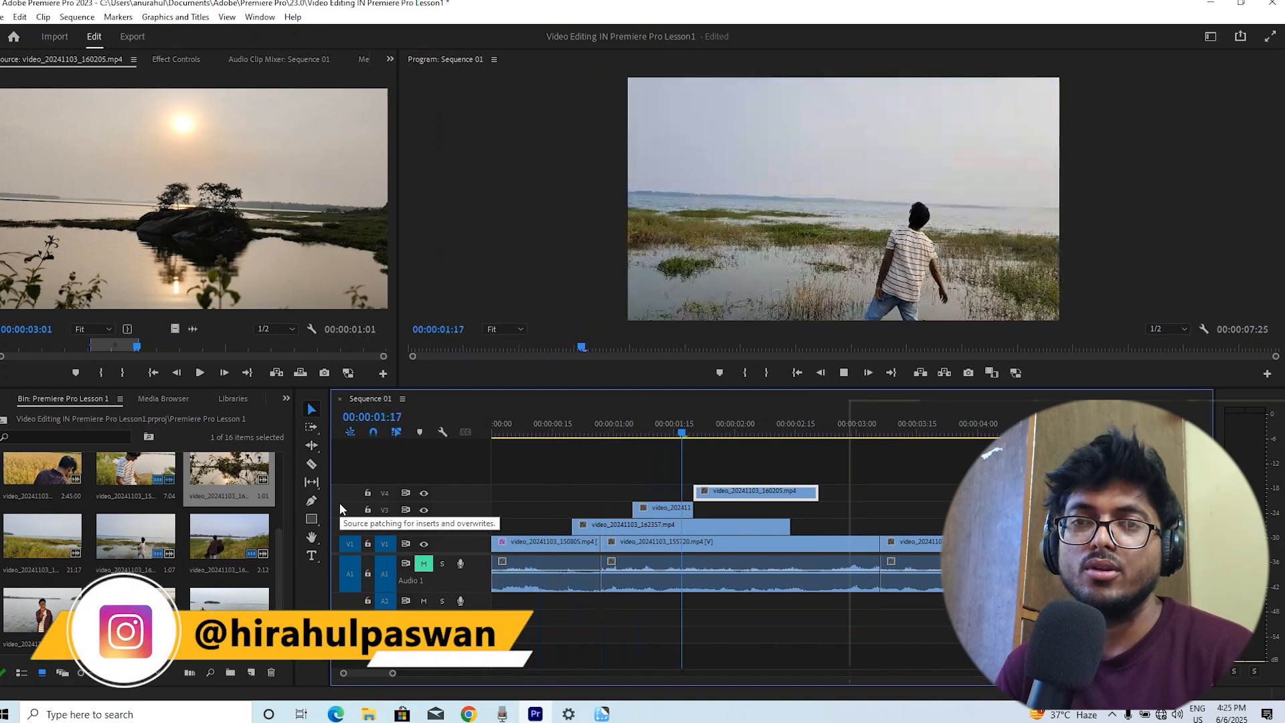
pyautogui.press('space')
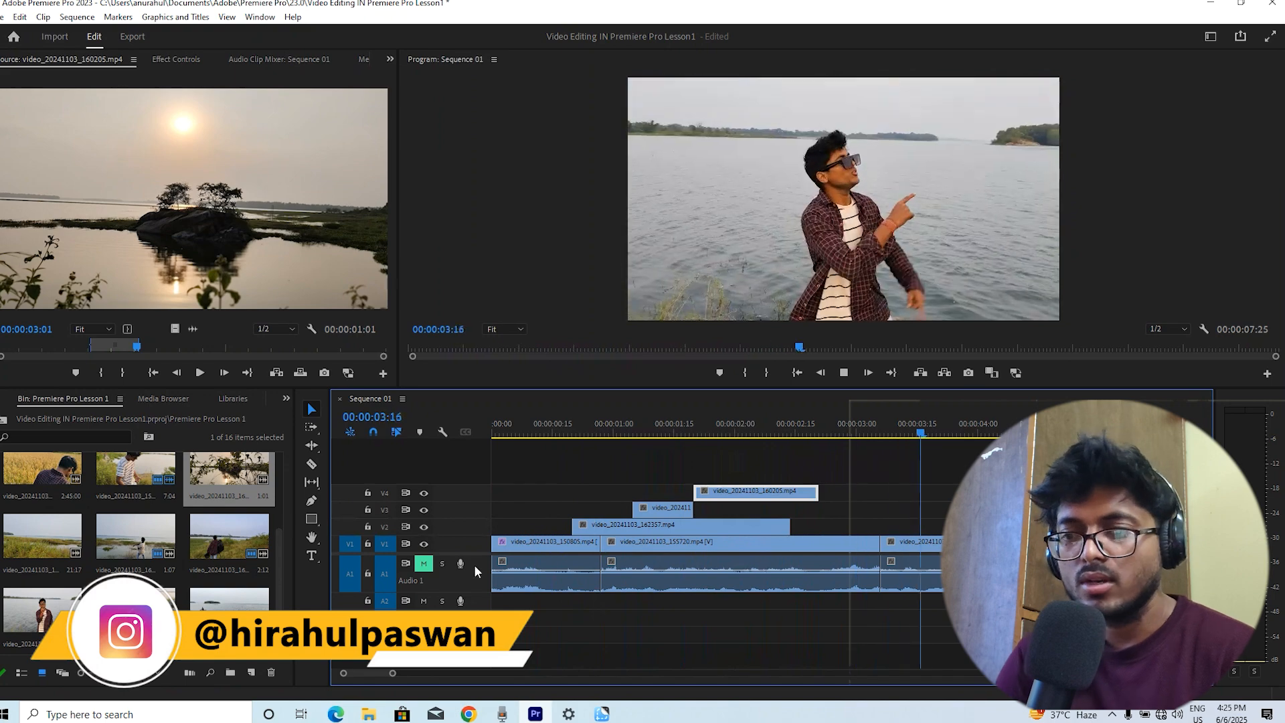
pyautogui.click(662, 425)
pyautogui.press('space')
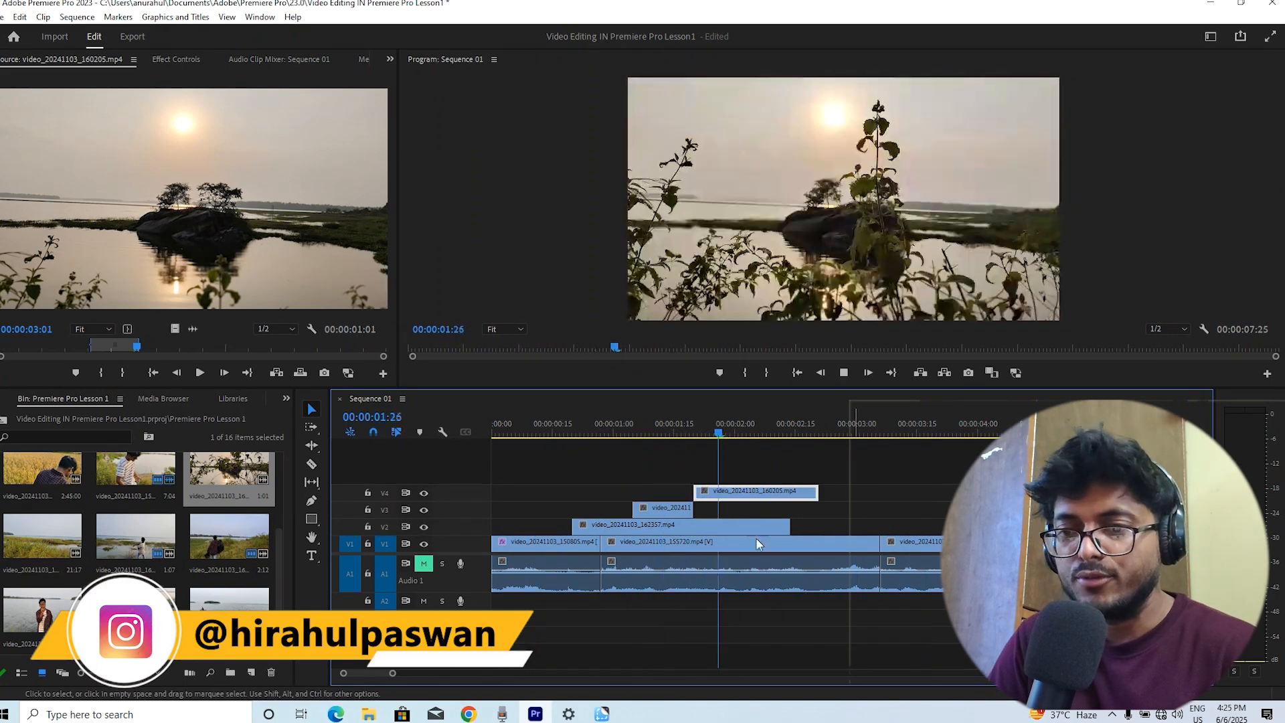
pyautogui.press('space')
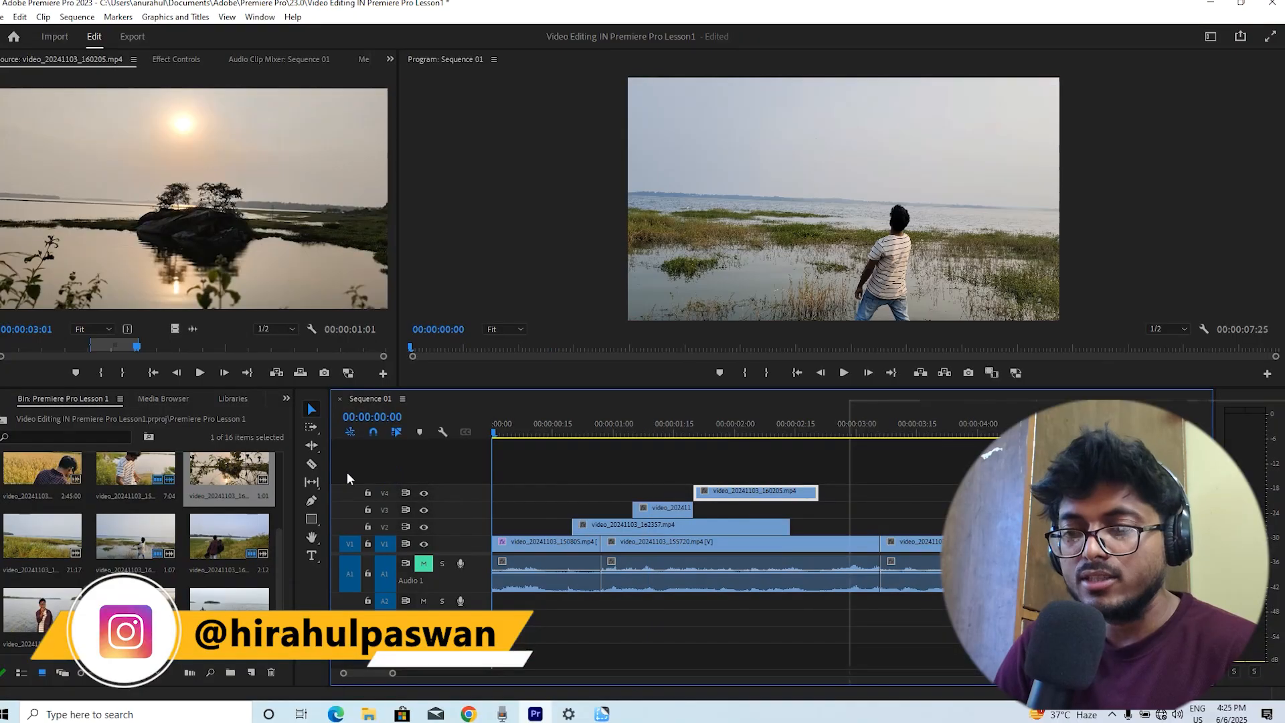
pyautogui.press('space')
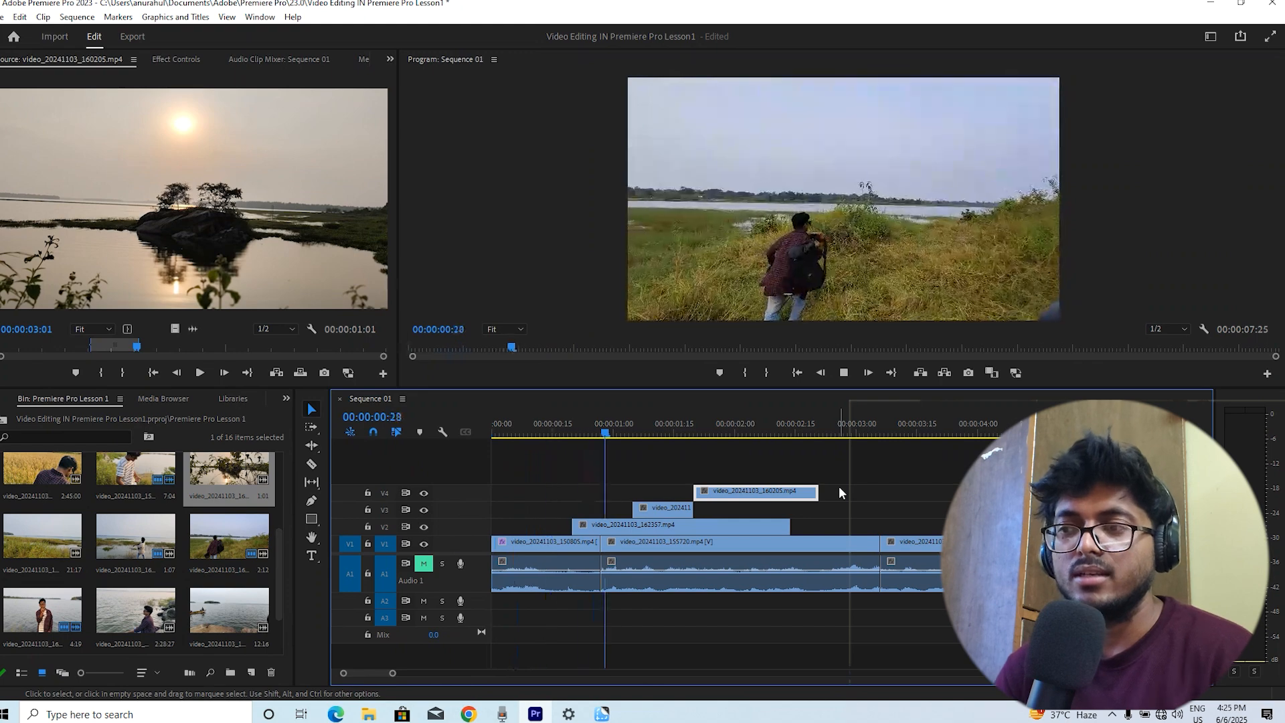
pyautogui.press('space')
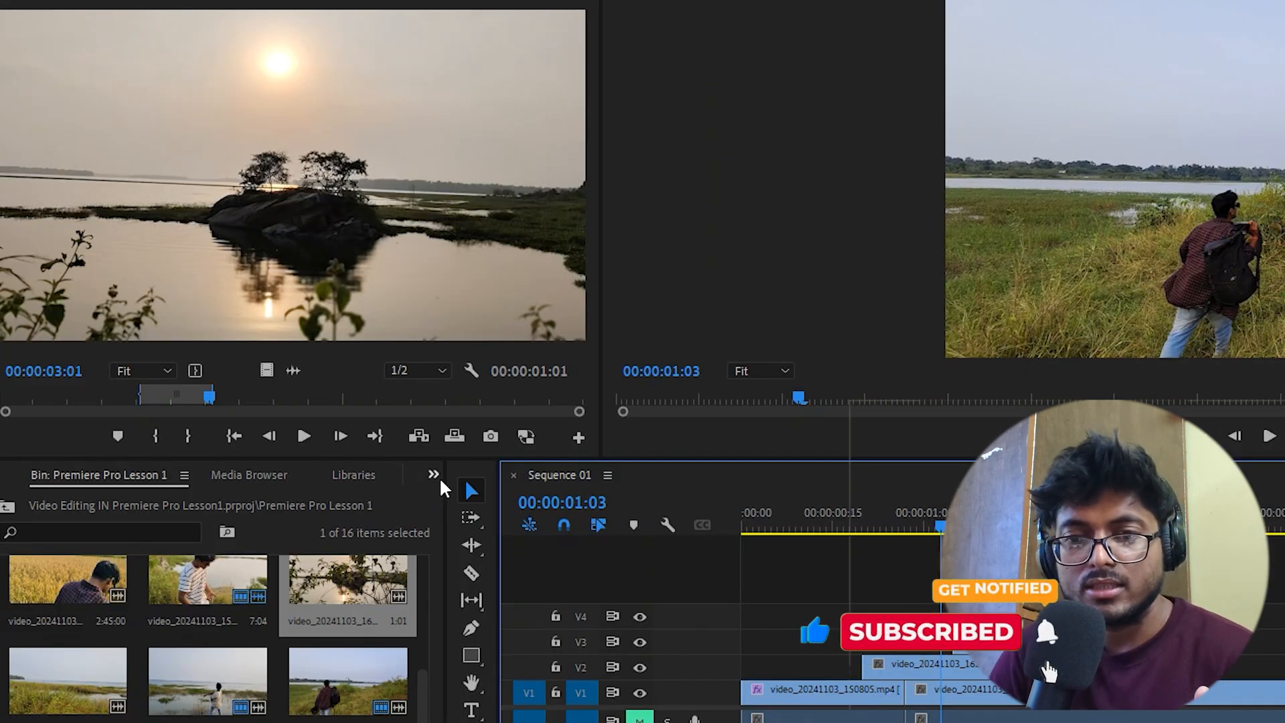
# Open the Effects panel in the project panel group
pyautogui.click(439, 478)
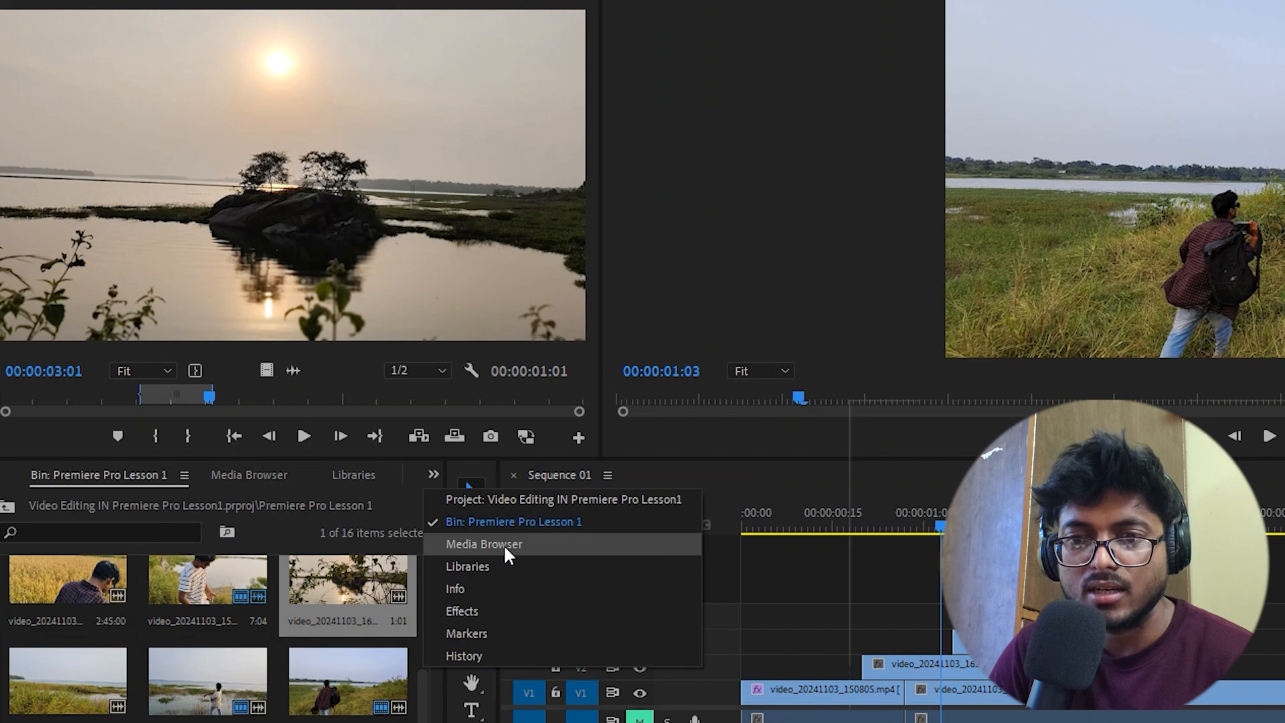
pyautogui.click(506, 612)
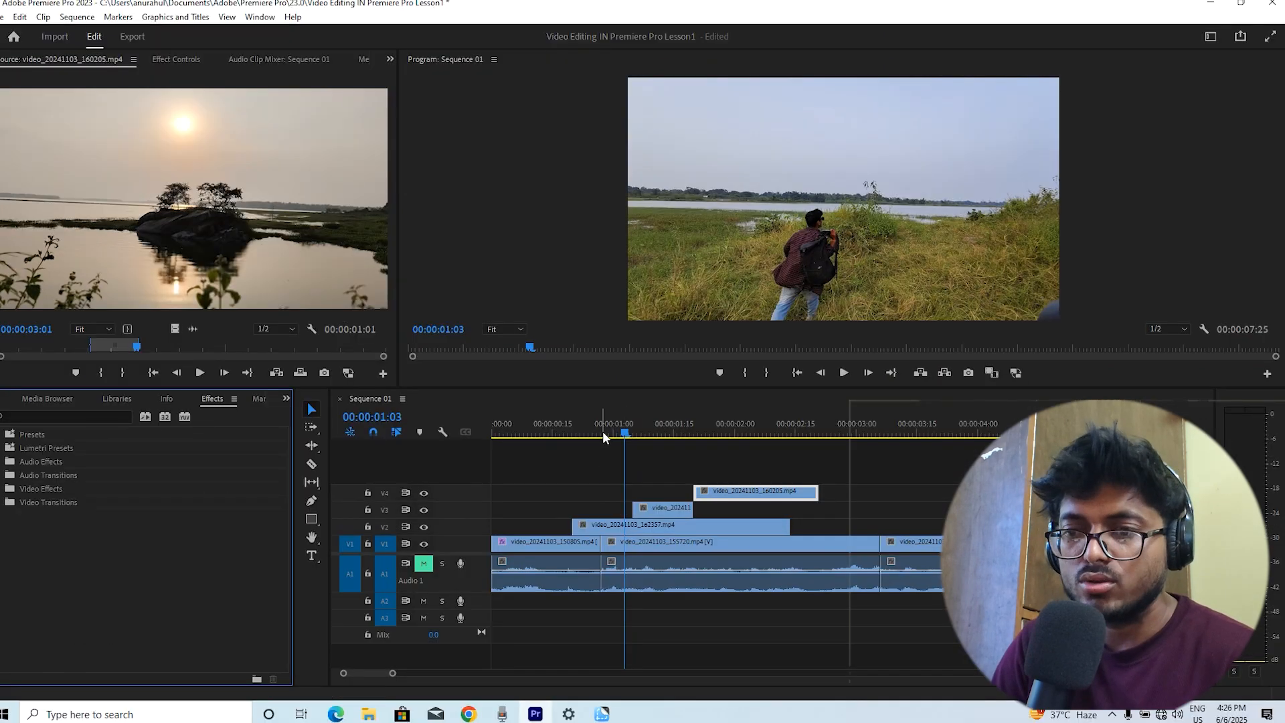
pyautogui.moveTo(908, 524); pyautogui.dragTo(805, 527)
pyautogui.moveTo(534, 433); pyautogui.dragTo(593, 508)
pyautogui.click(653, 433)
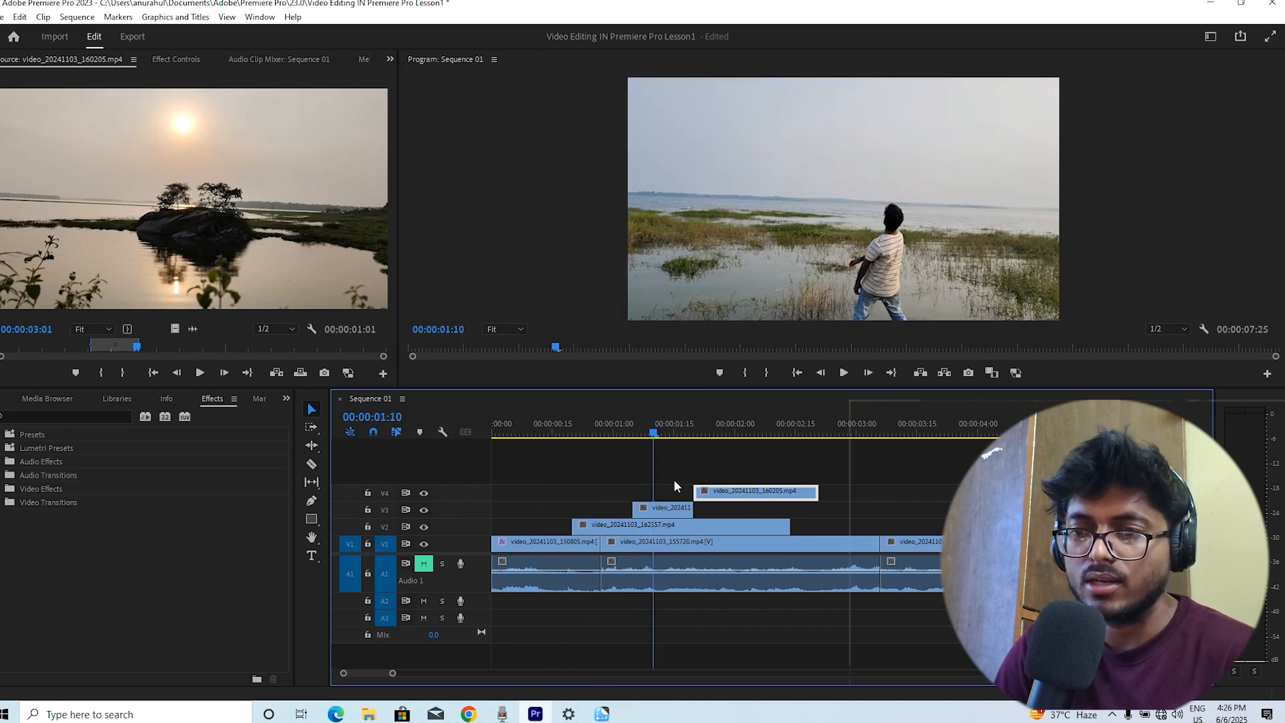
# Select the short clip on track V3 and browse the Video Transitions folders
pyautogui.click(664, 510)
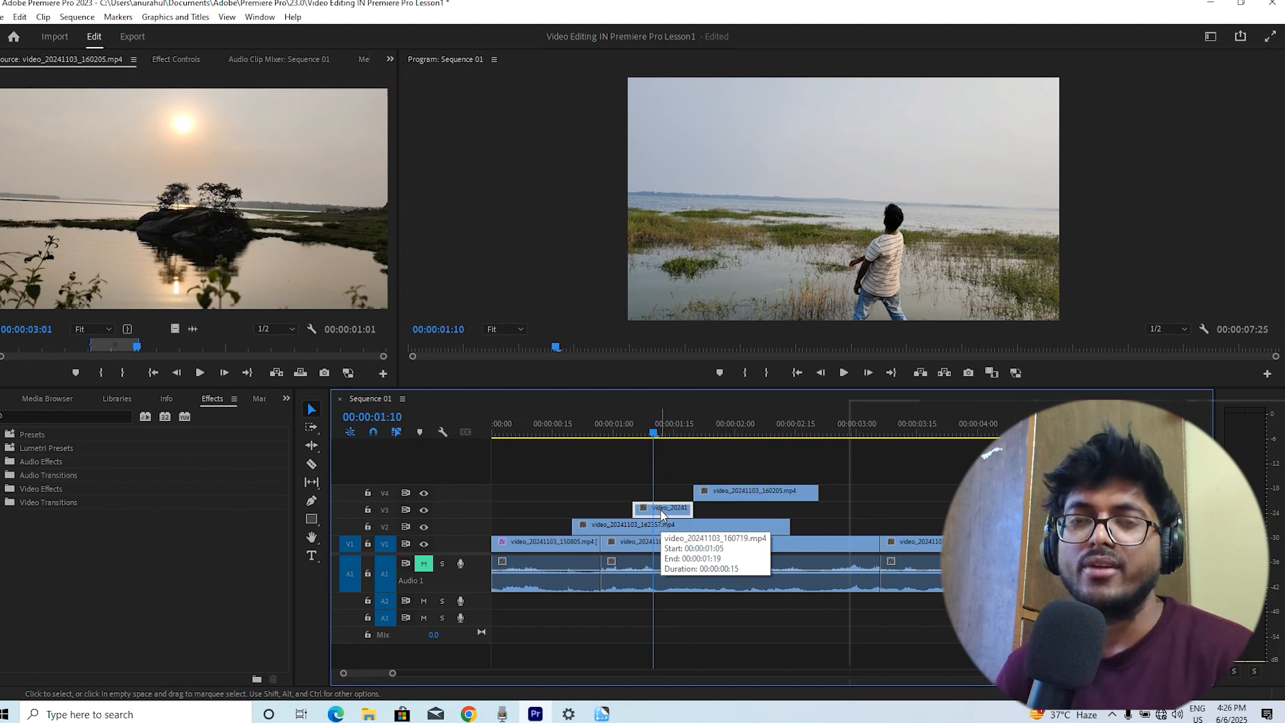
pyautogui.click(630, 430)
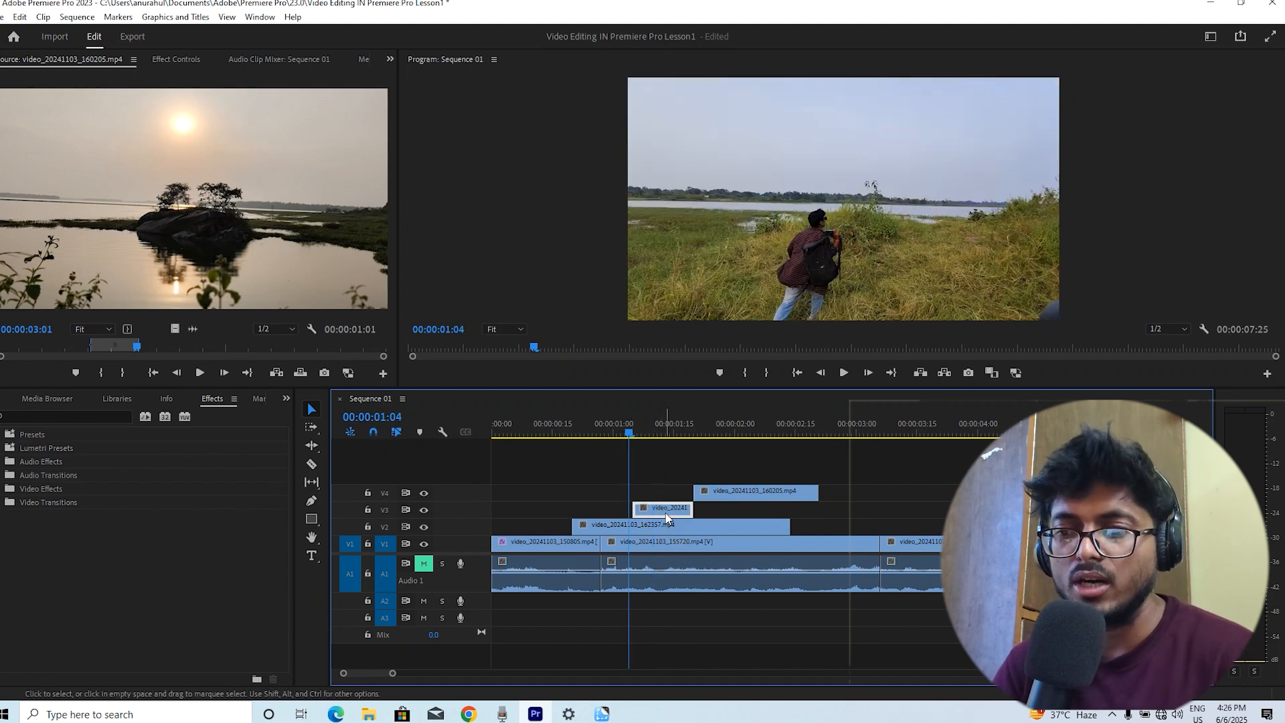
pyautogui.click(661, 430)
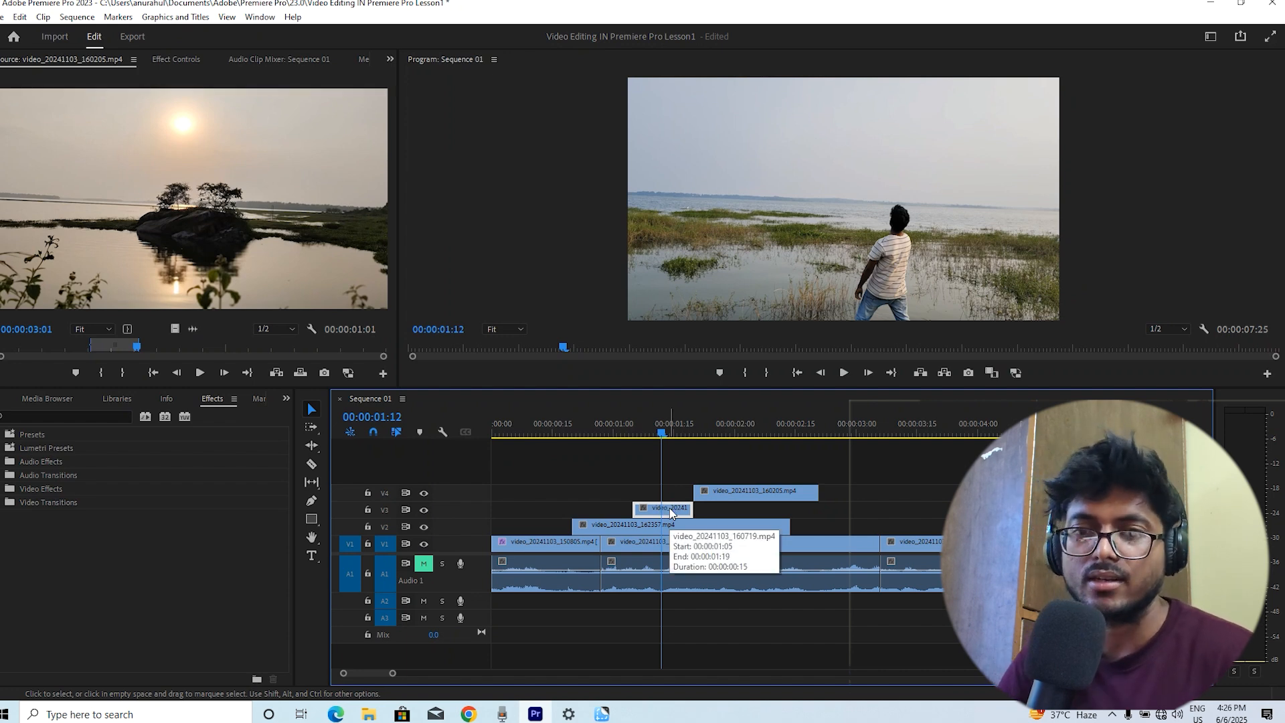
pyautogui.click(2, 506)
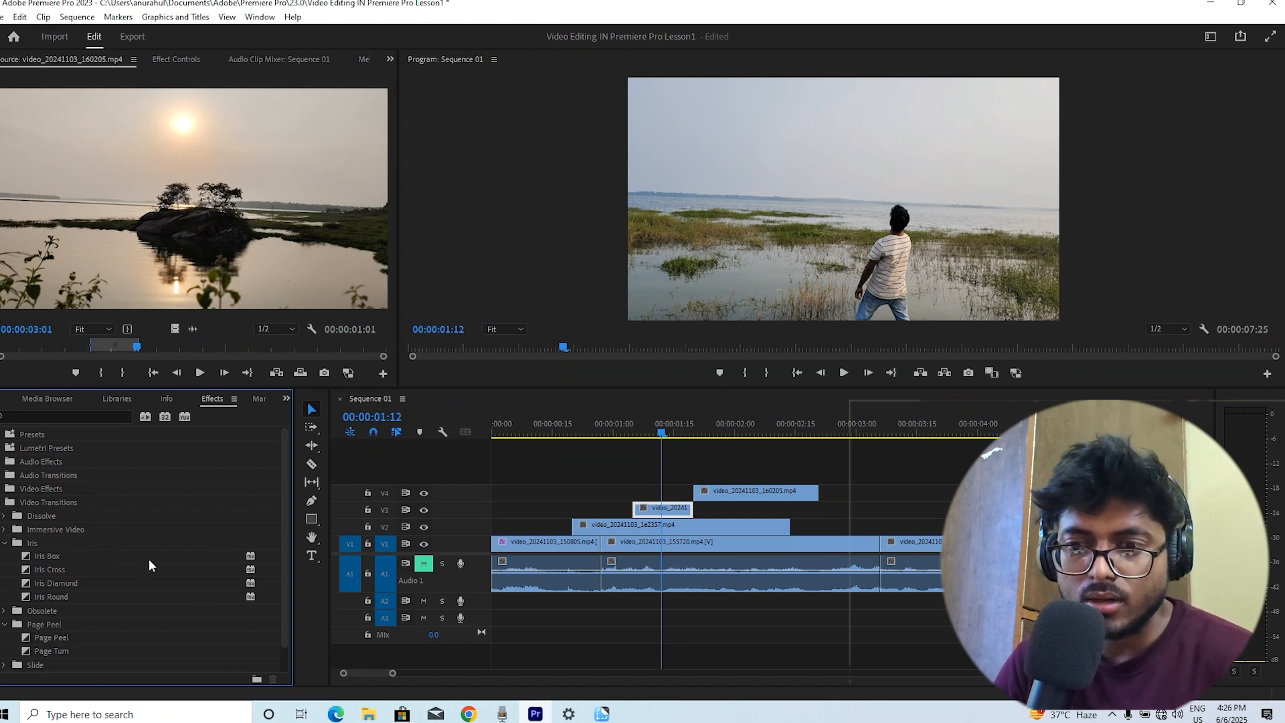
pyautogui.click(538, 425)
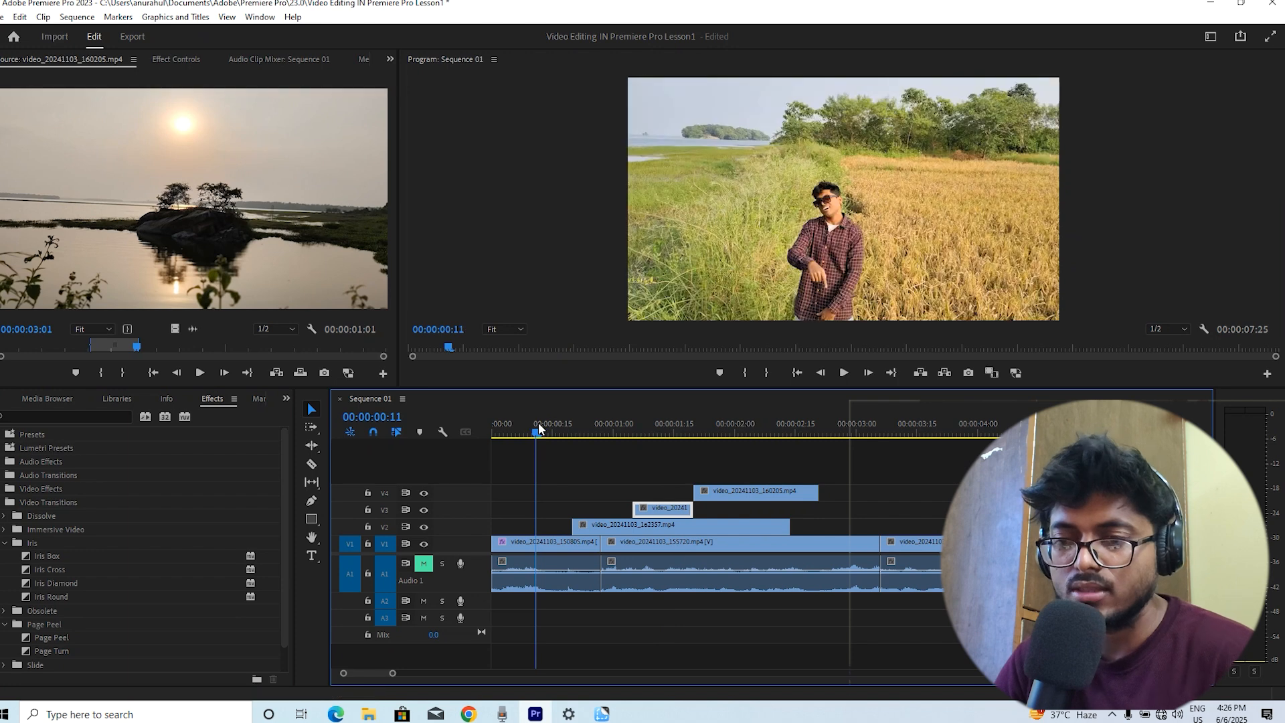
pyautogui.click(645, 428)
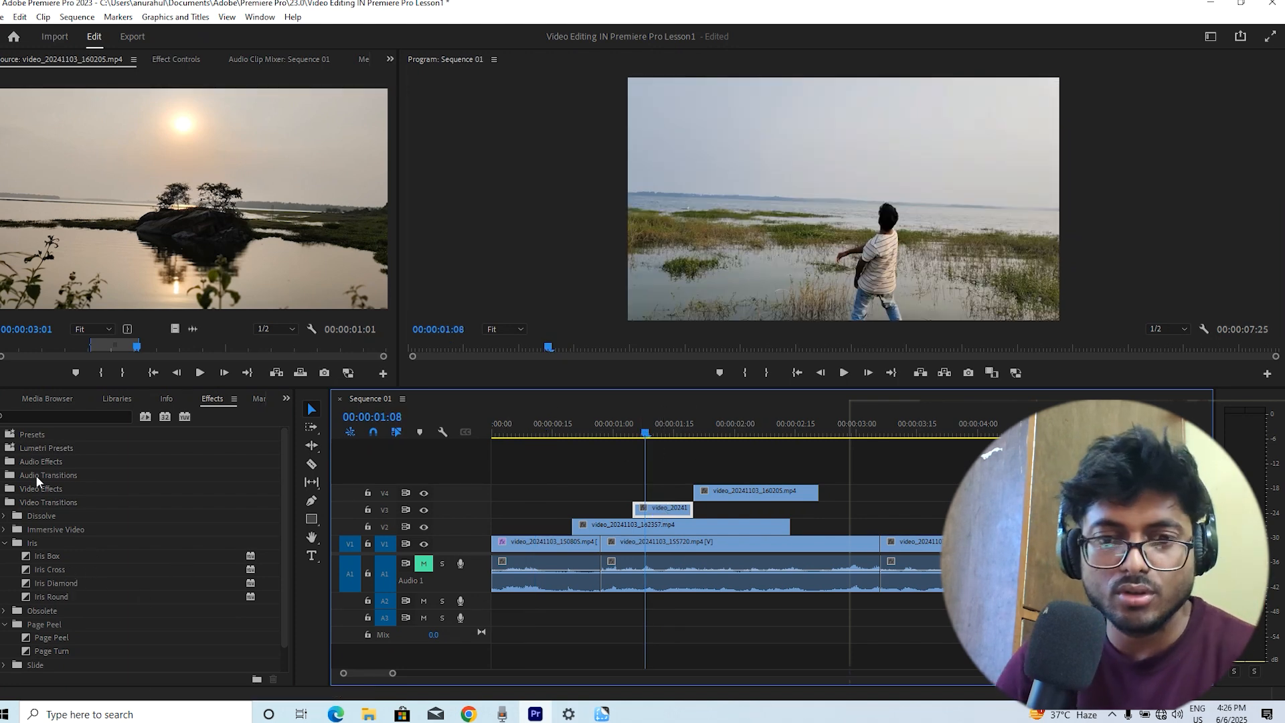
pyautogui.click(3, 502)
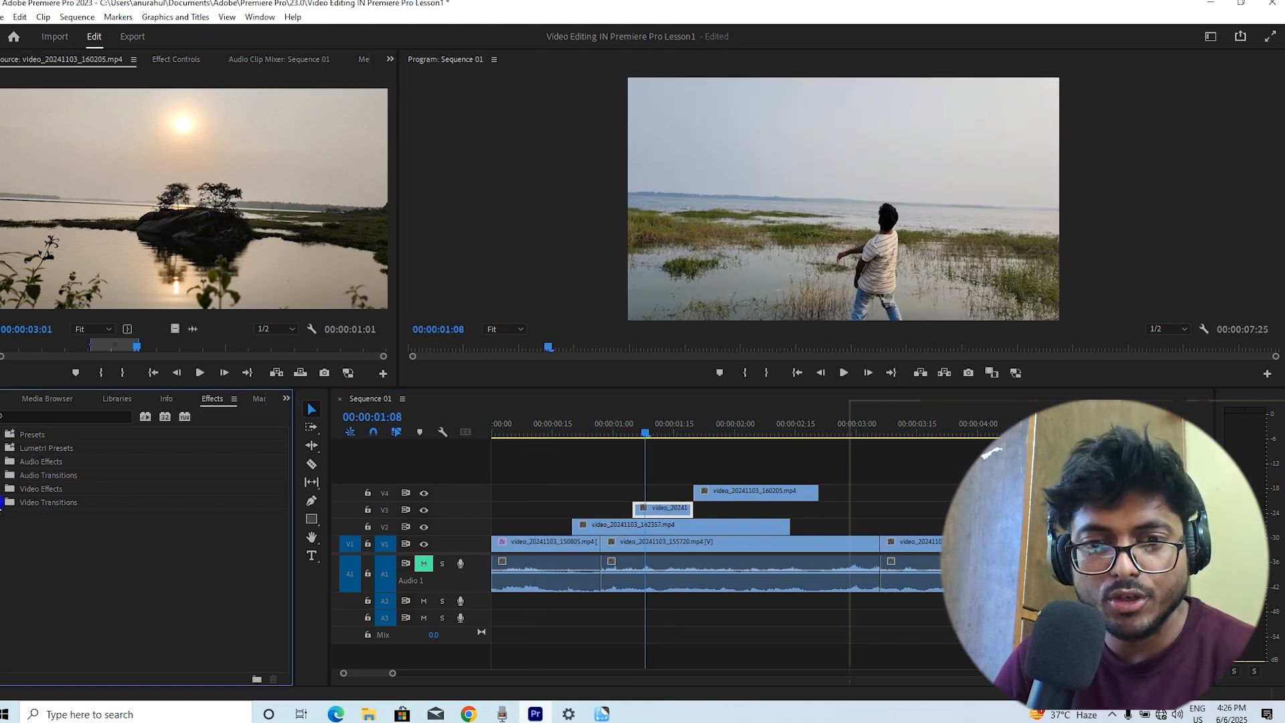
# Apply the Lumetri Color effect from Video Effects > Color Correction to the clip on V3
pyautogui.click(3, 491)
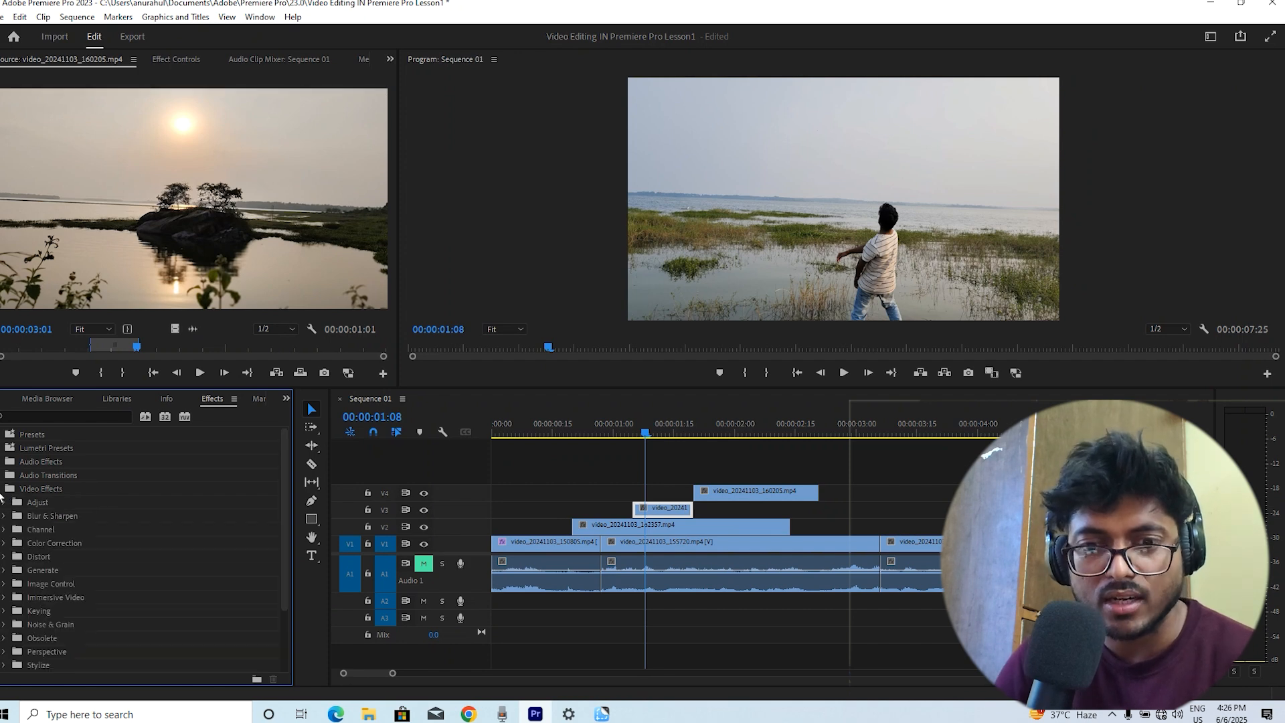
pyautogui.click(4, 543)
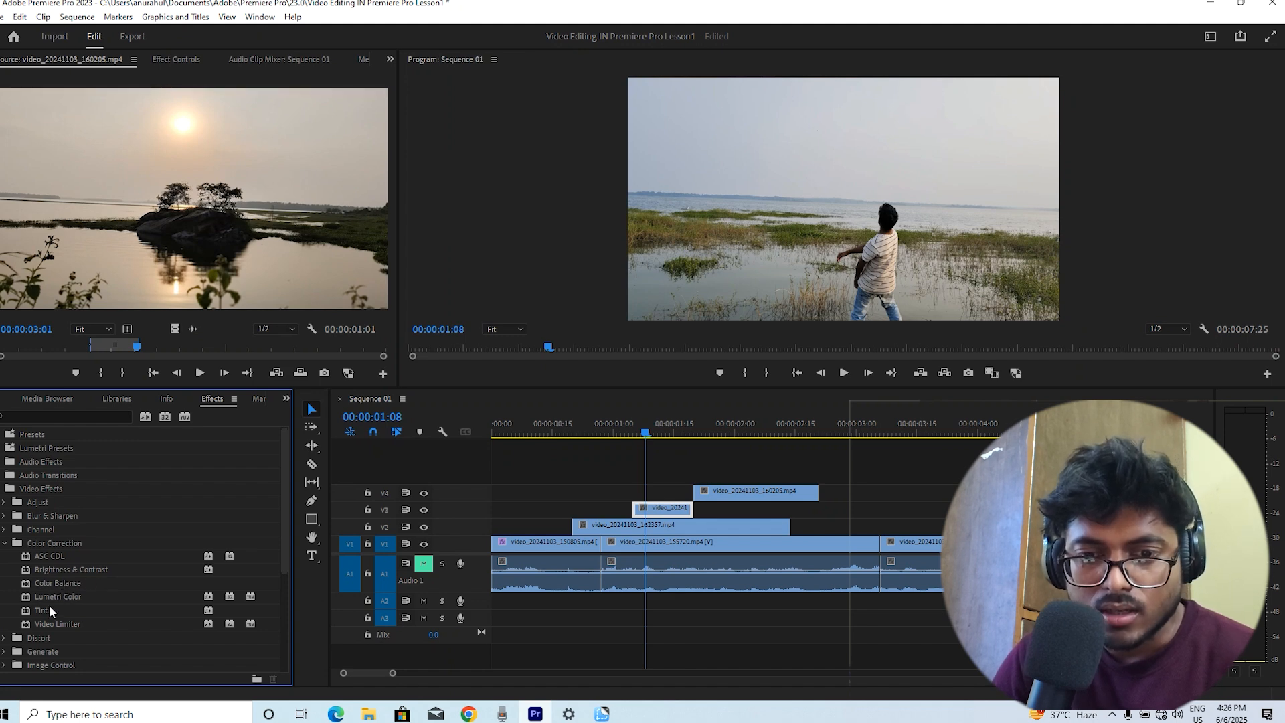
pyautogui.click(32, 596)
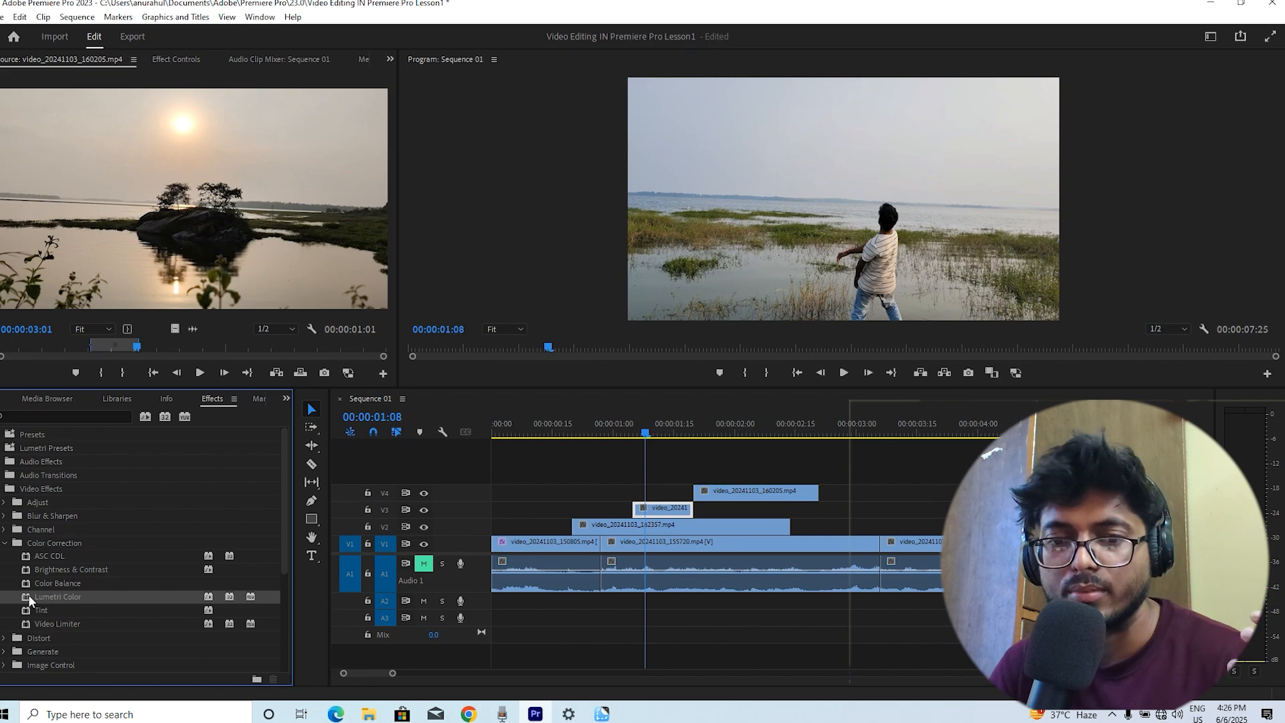
pyautogui.moveTo(28, 595); pyautogui.dragTo(653, 511)
# In the V3 clip's effect settings, open Lumetri Basic Correction and set Temperature to -36 and Tint to 30
pyautogui.moveTo(648, 433); pyautogui.dragTo(662, 434)
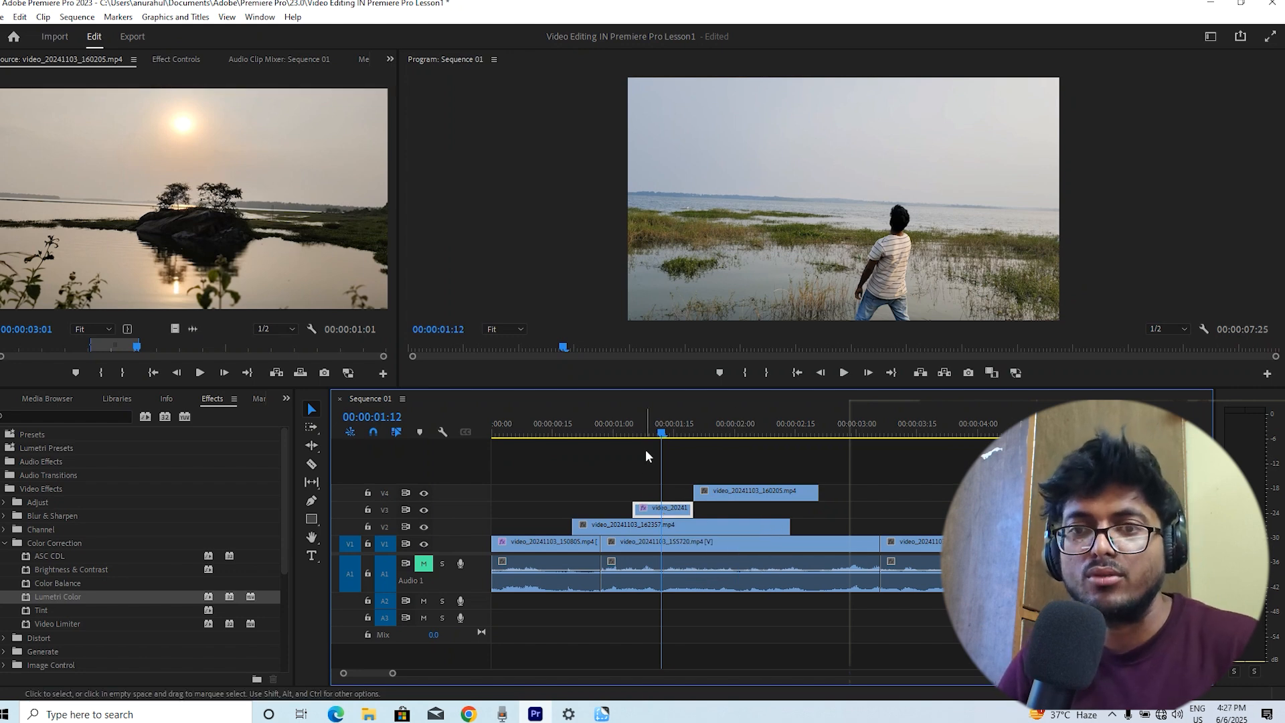
pyautogui.moveTo(652, 512); pyautogui.dragTo(652, 514)
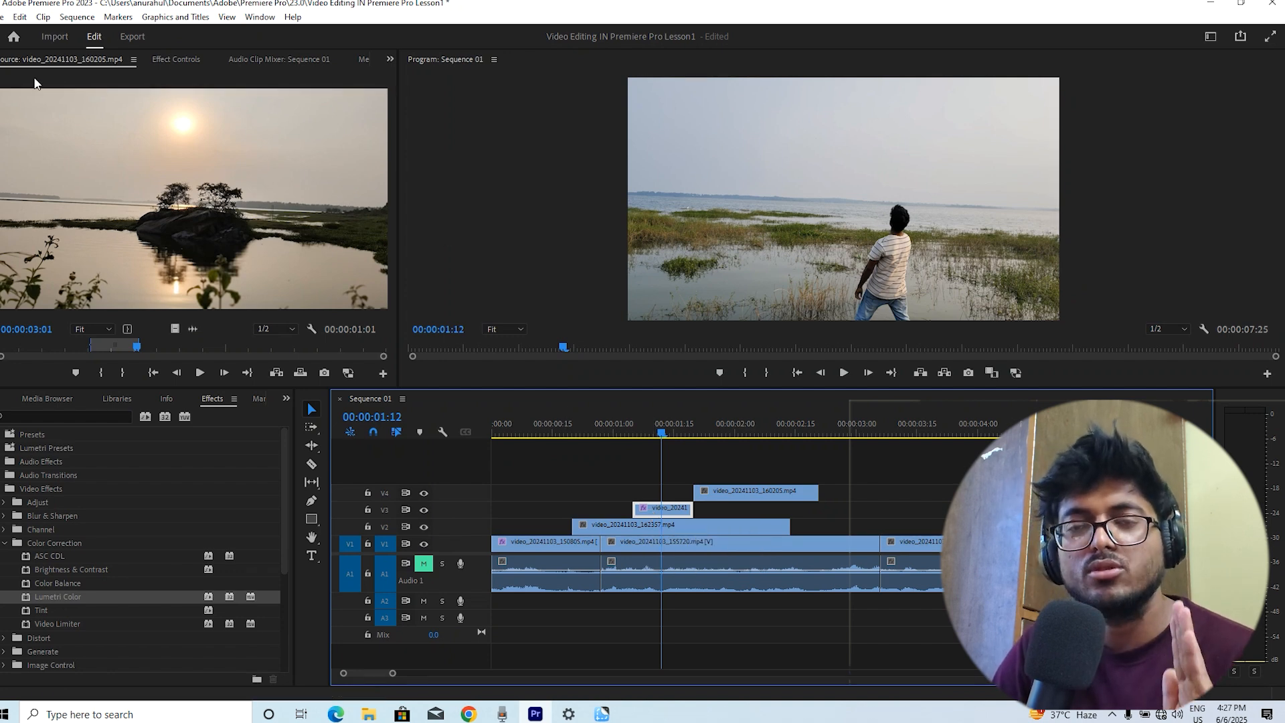
pyautogui.click(162, 59)
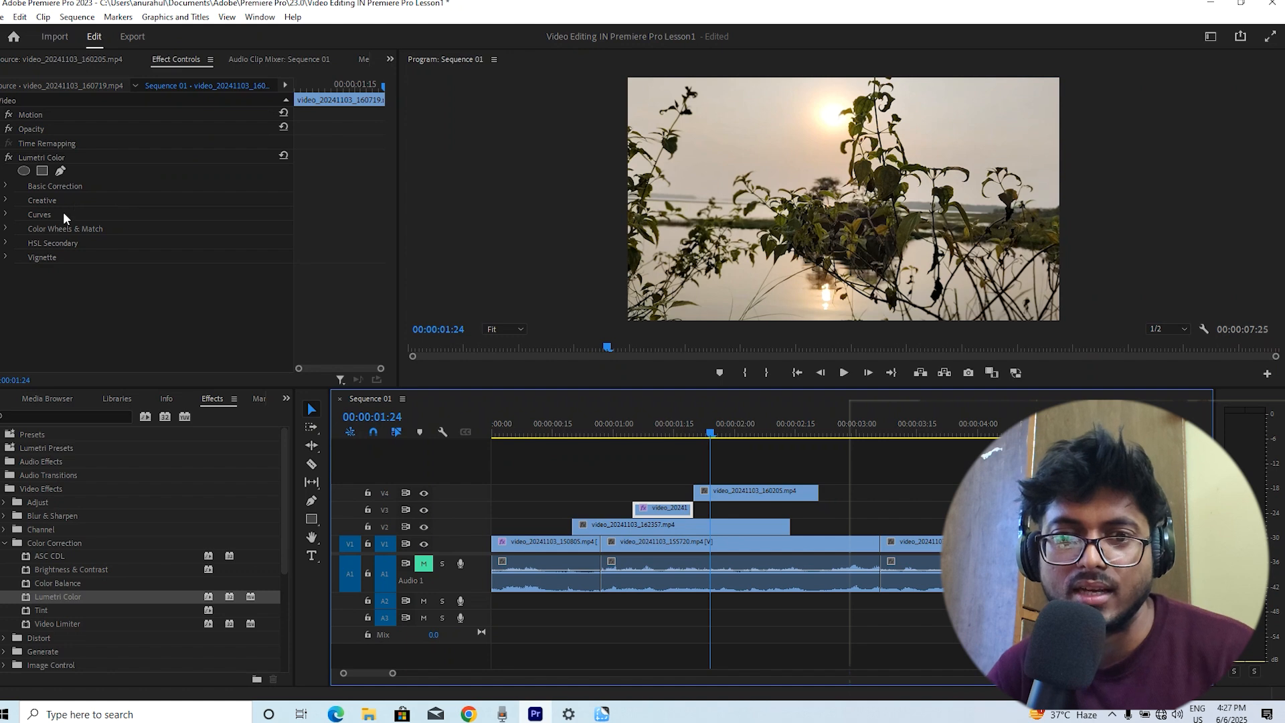
pyautogui.click(8, 185)
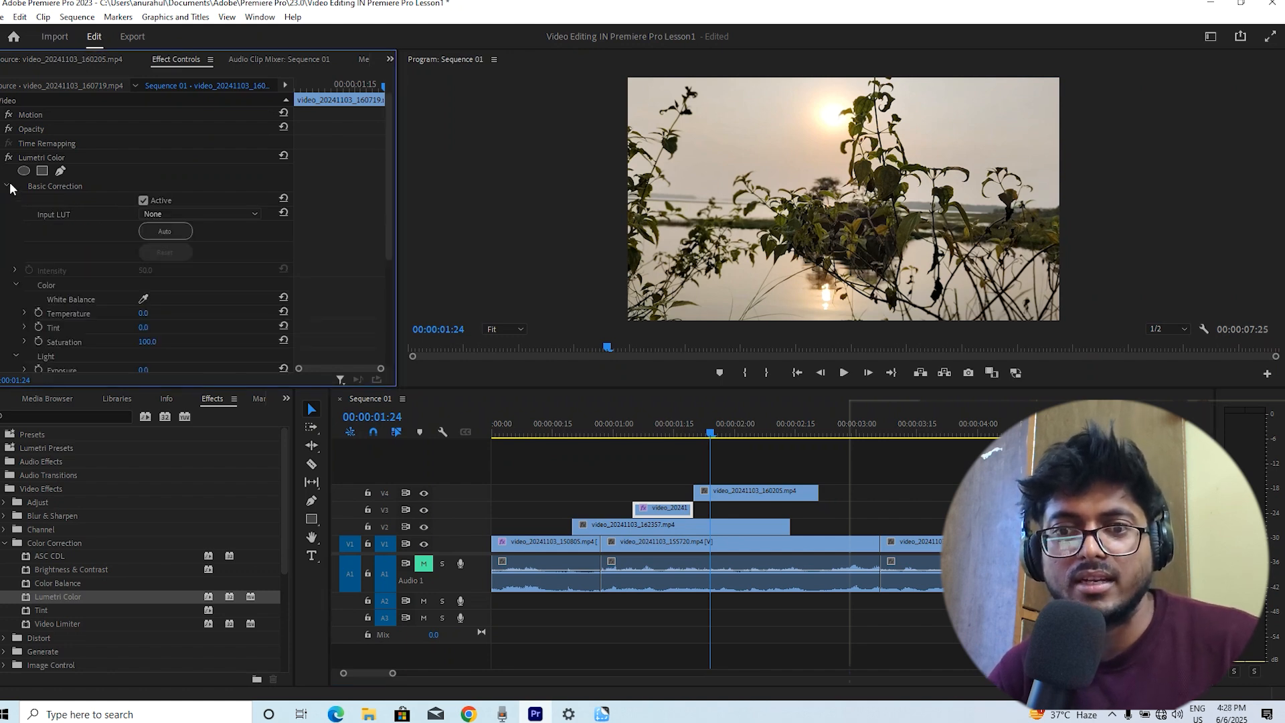
pyautogui.click(666, 428)
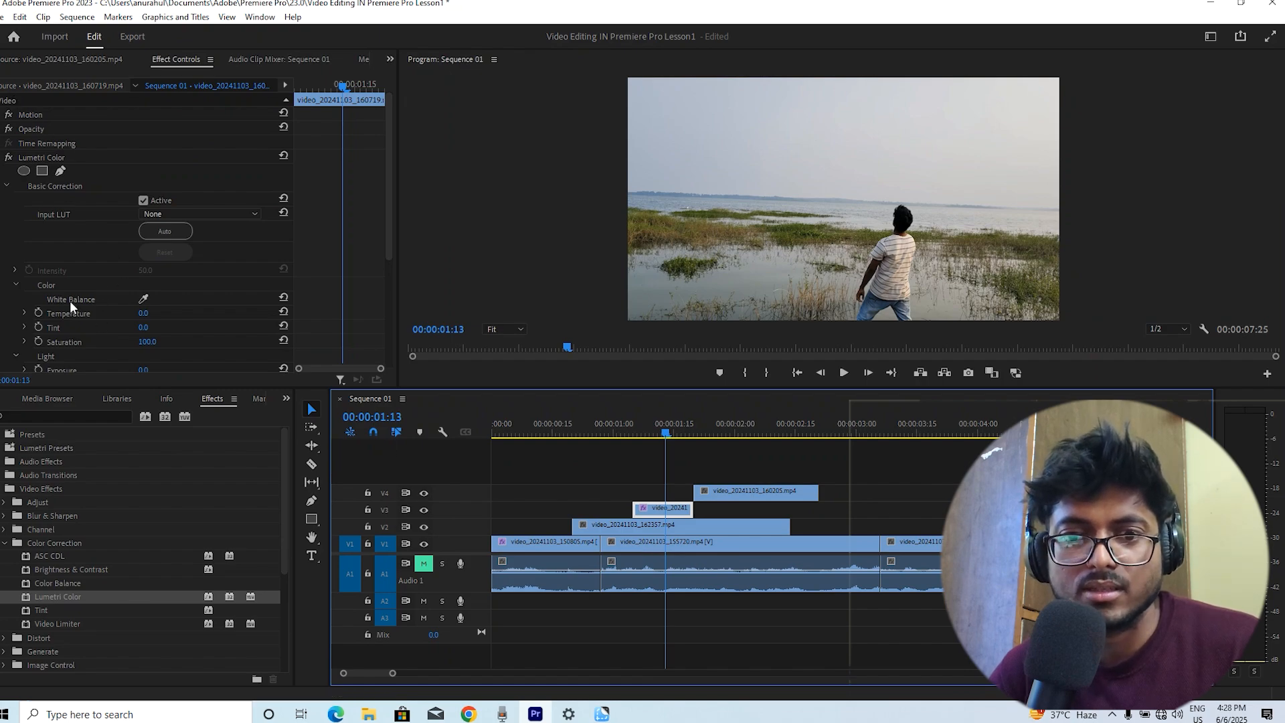
pyautogui.scroll(-1, 343, 249)
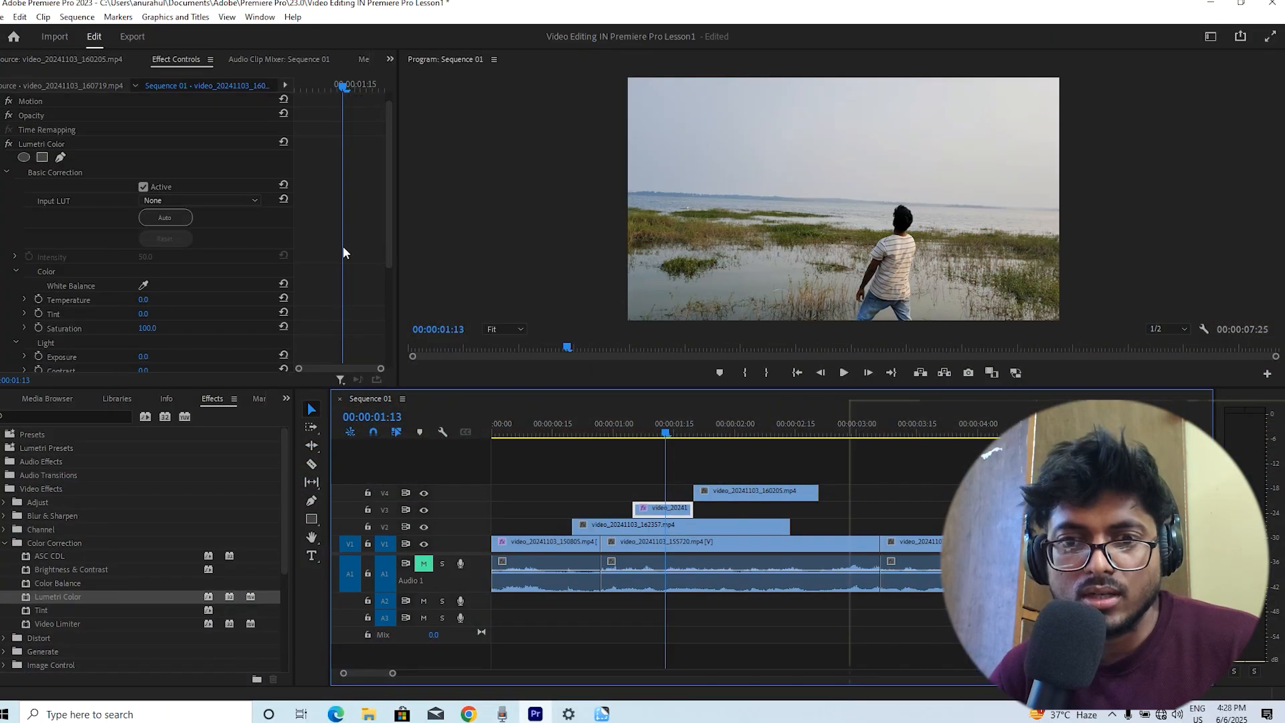
pyautogui.scroll(-3, 342, 249)
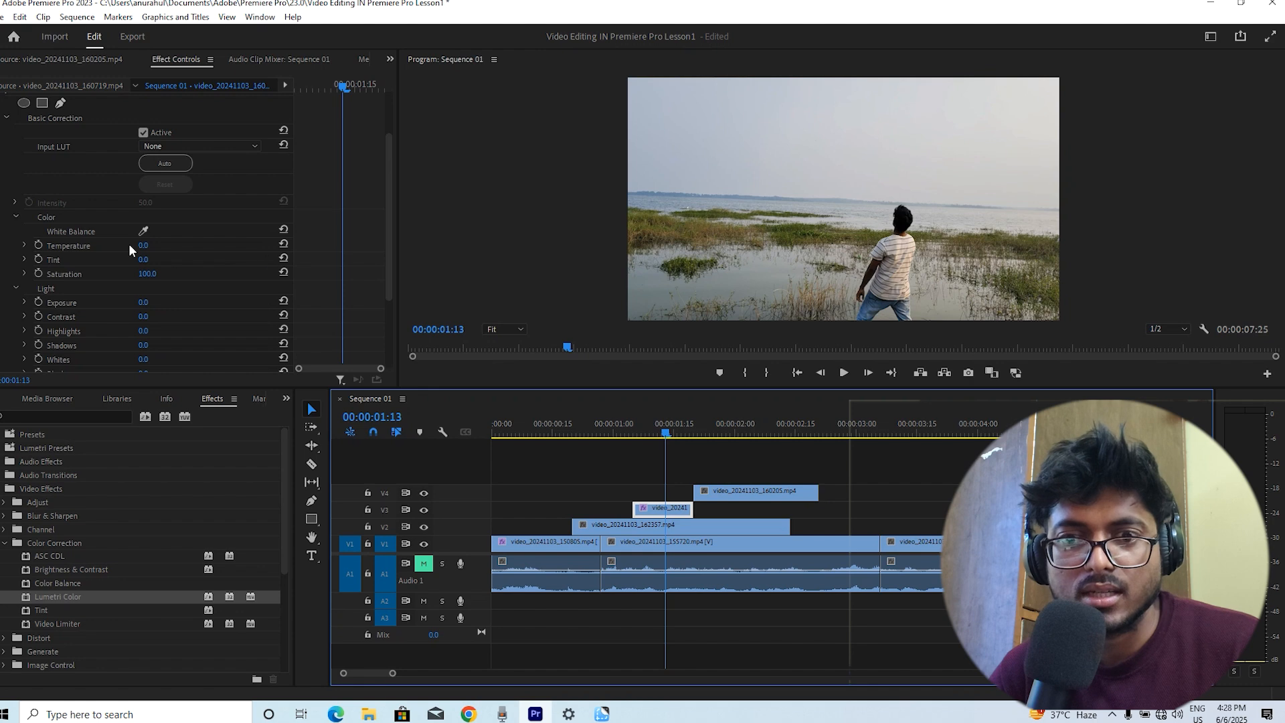
pyautogui.moveTo(143, 245); pyautogui.dragTo(174, 274)
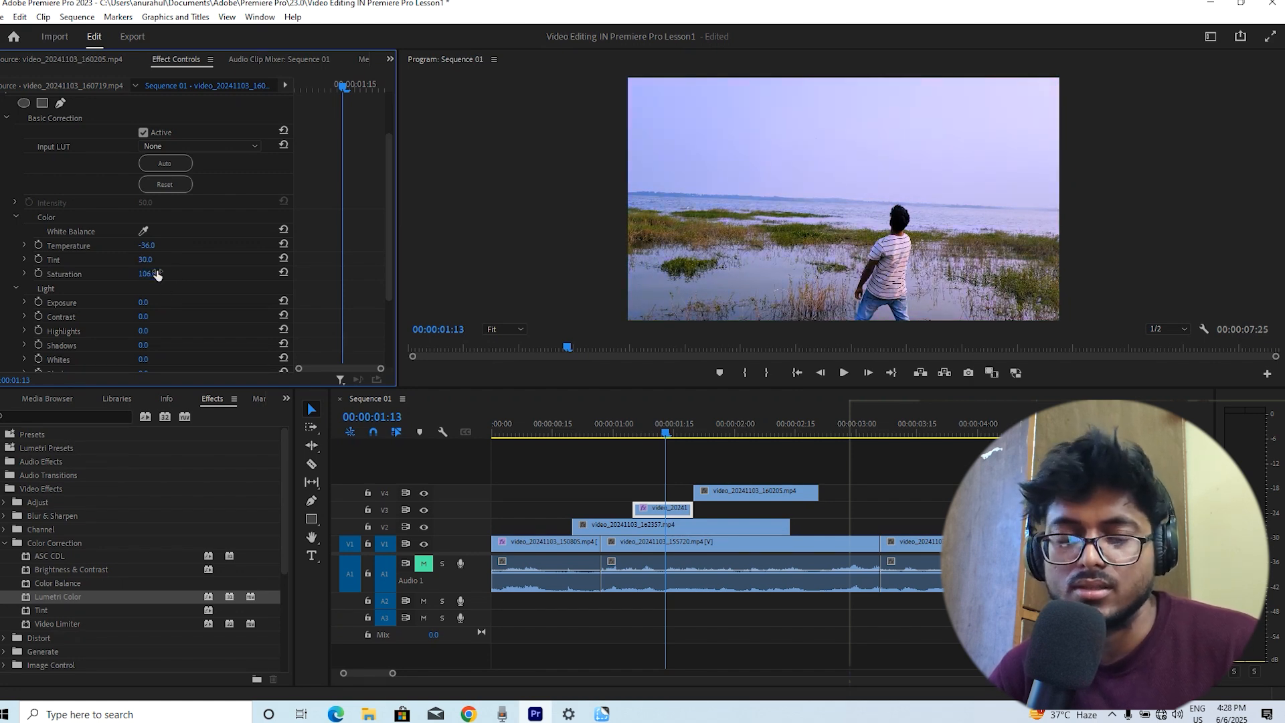
# Clear the Lumetri Color effect from the V3 clip
pyautogui.scroll(-3, 133, 315)
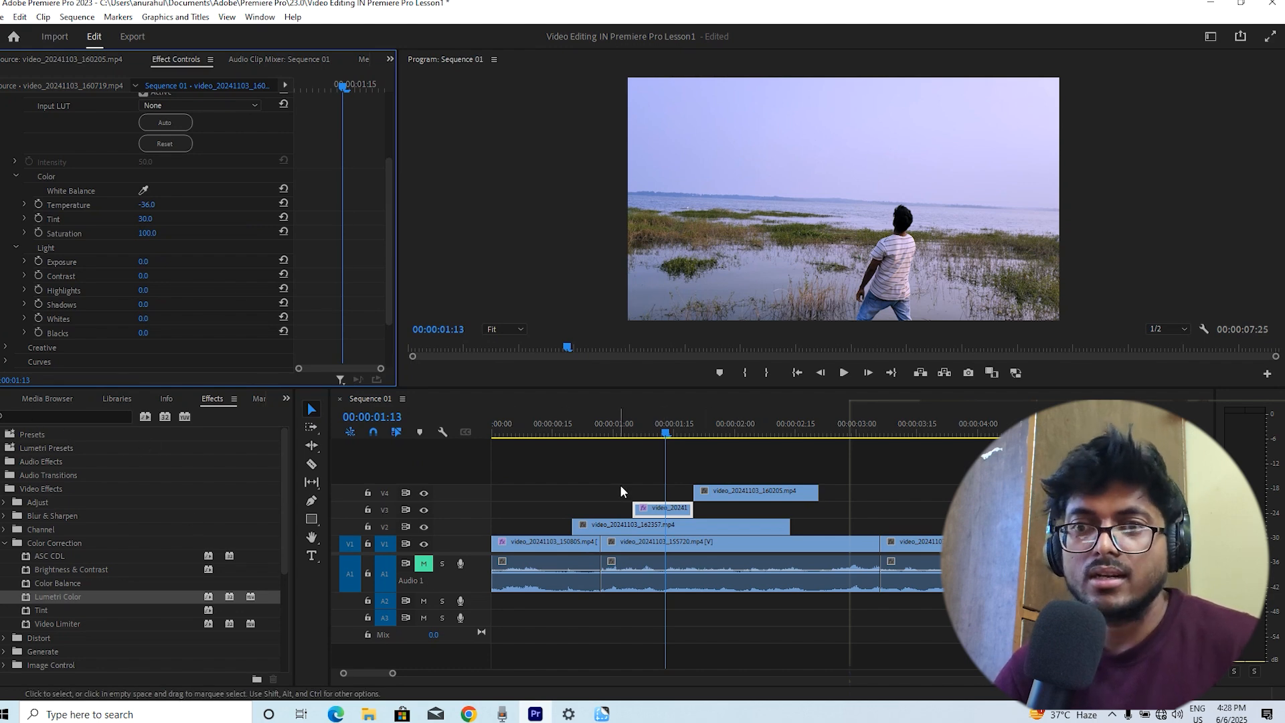
pyautogui.scroll(3, 327, 167)
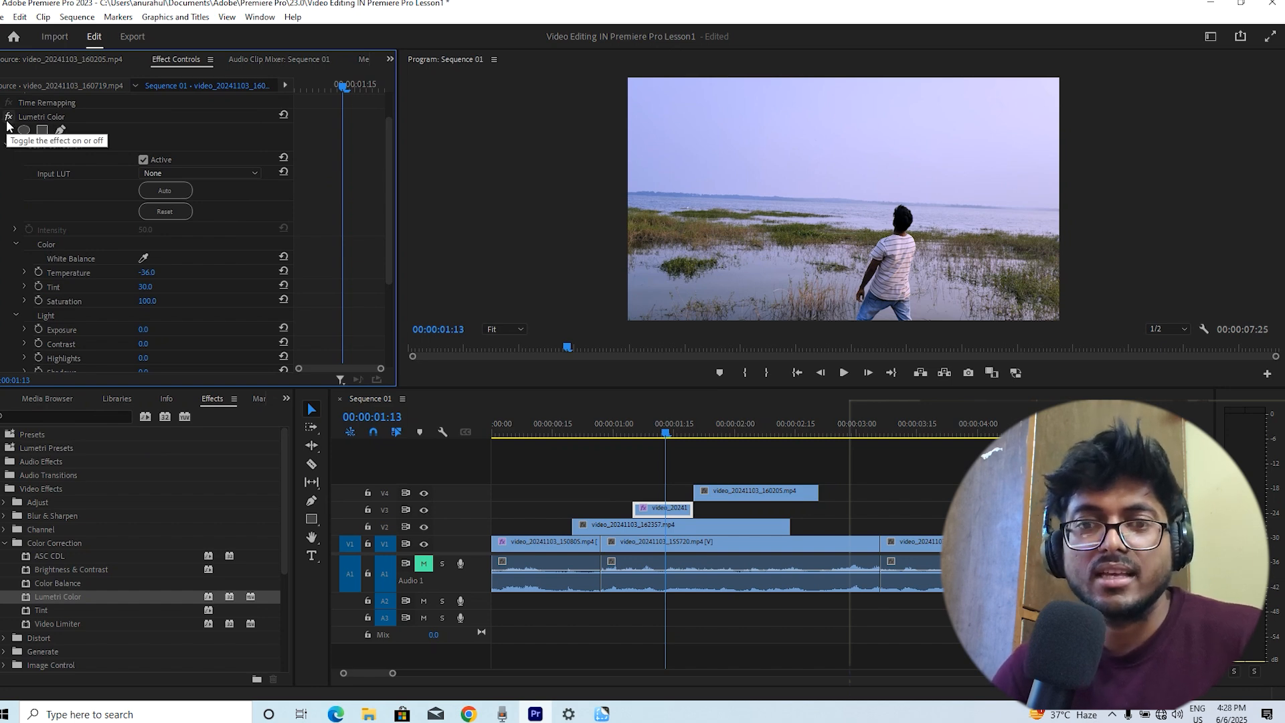
pyautogui.click(29, 115)
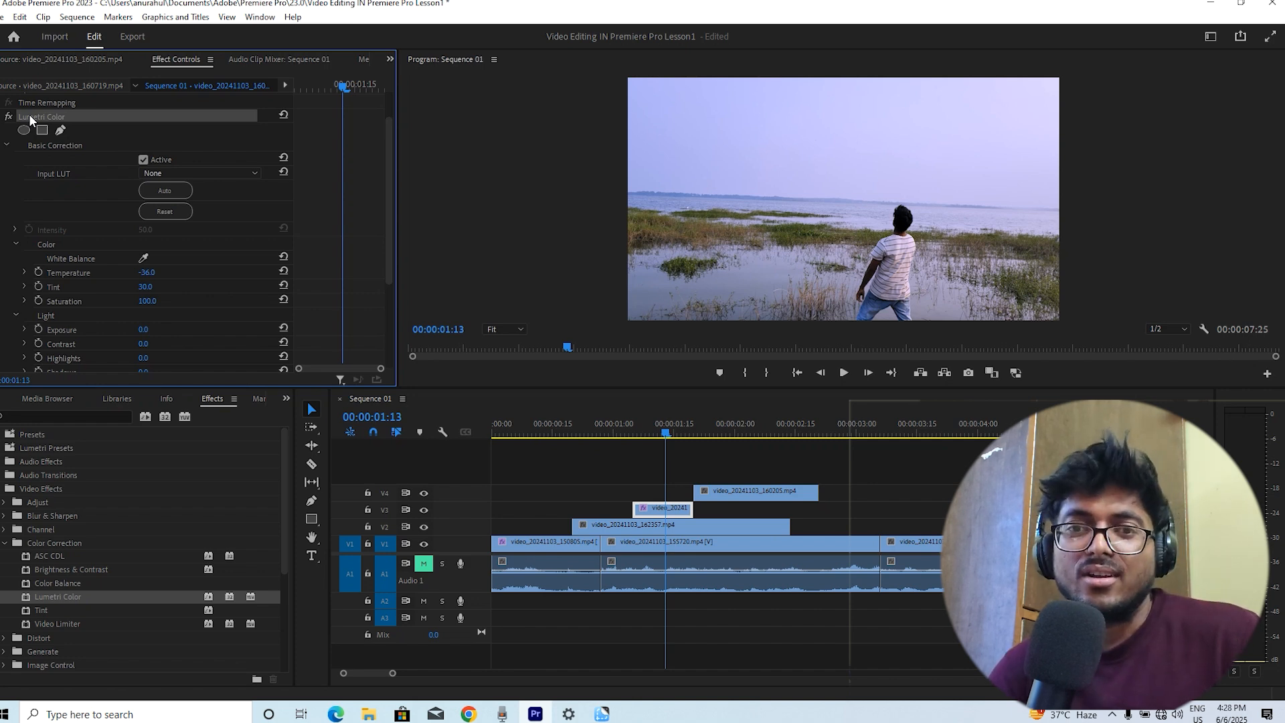
pyautogui.rightClick(29, 115)
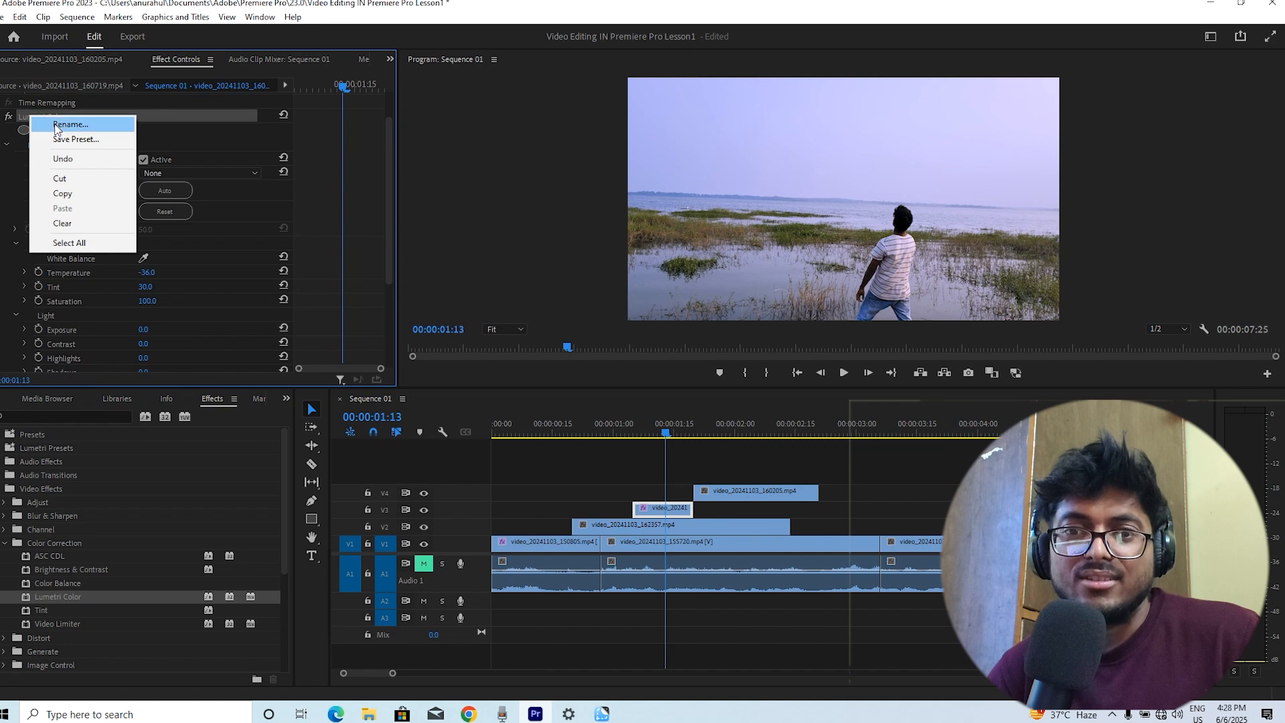
pyautogui.click(115, 225)
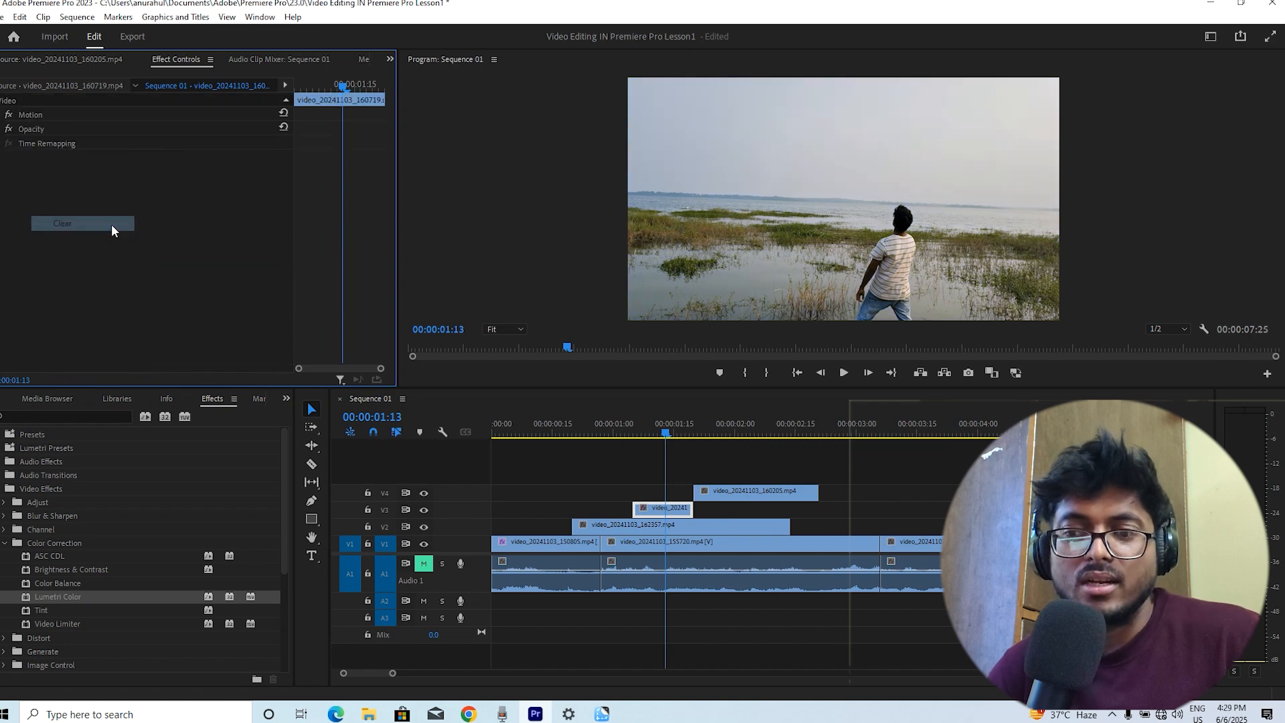
pyautogui.click(649, 434)
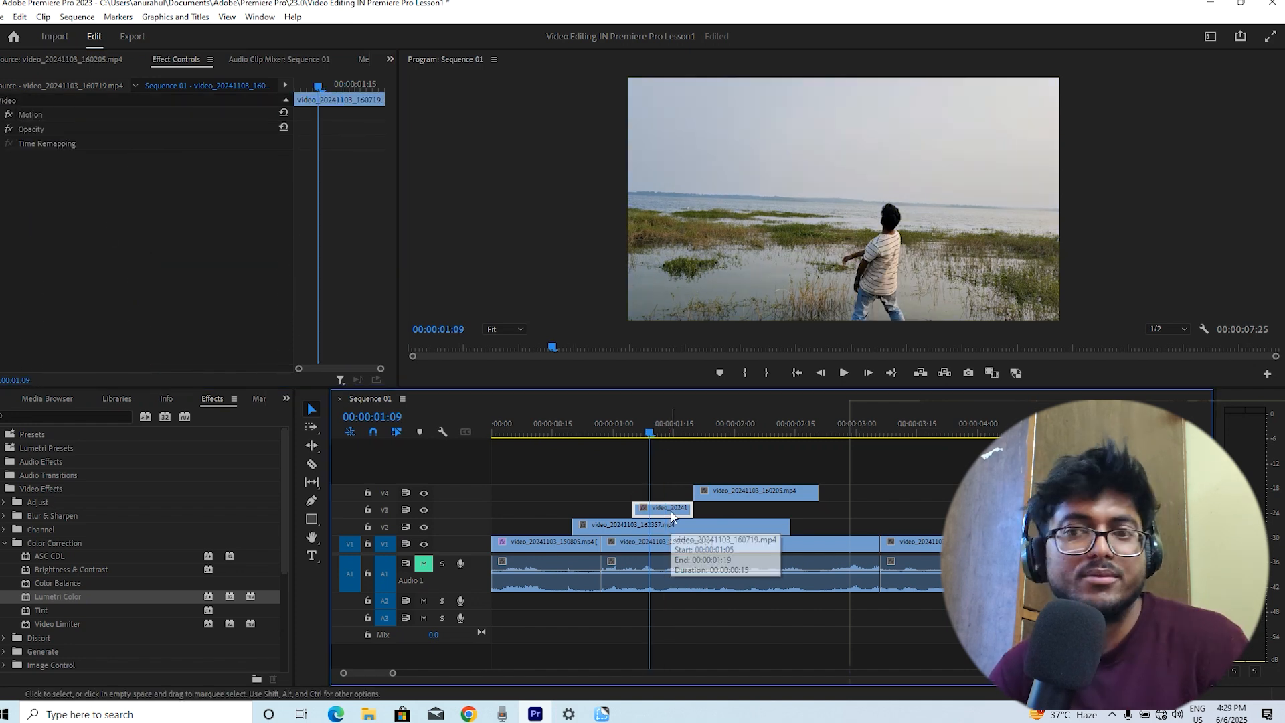